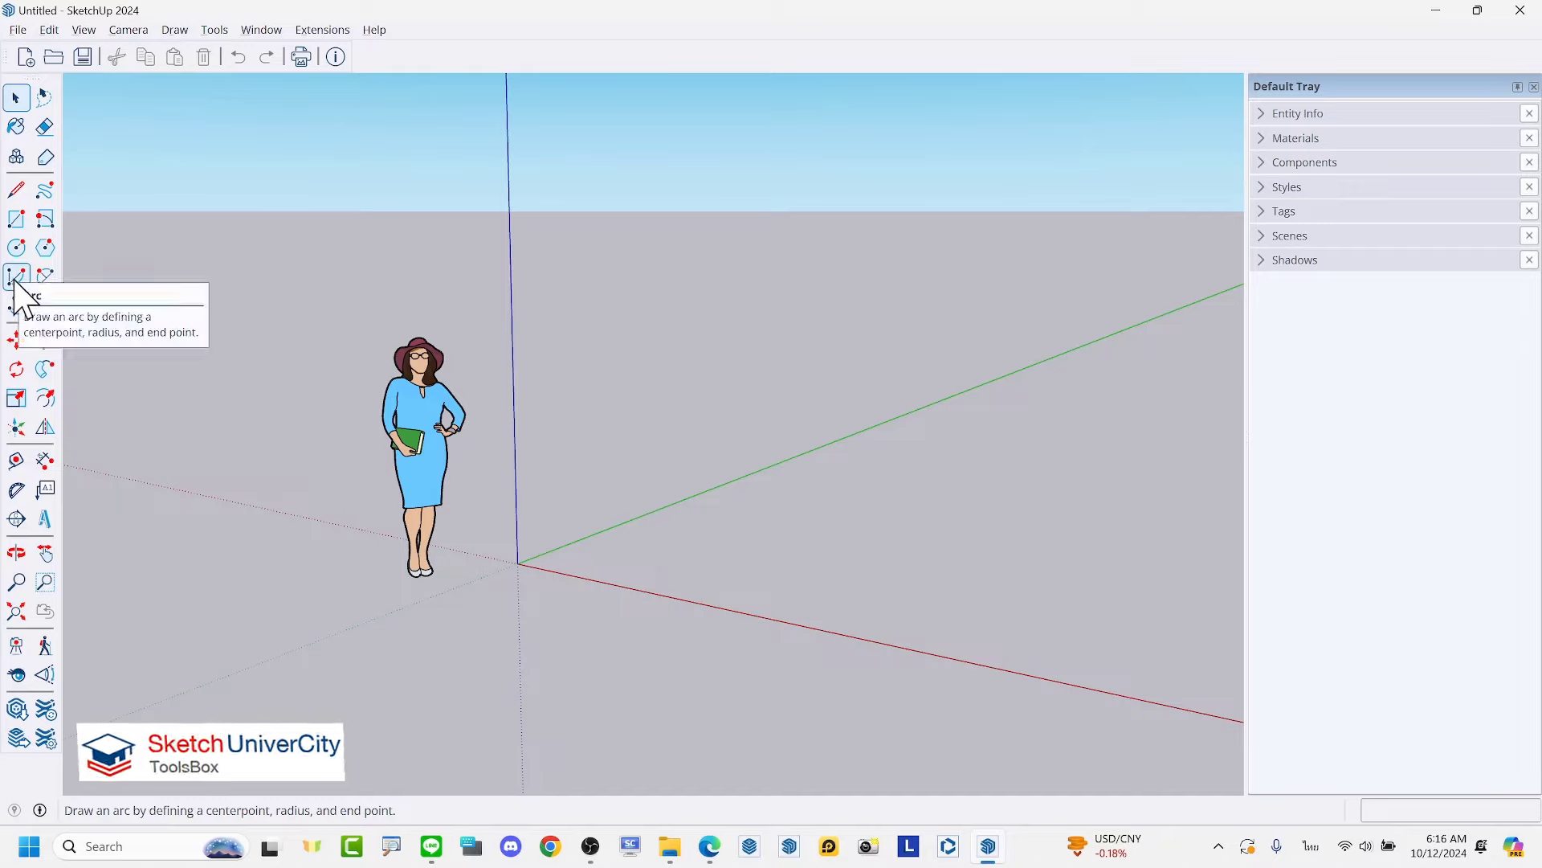
Step: Pick the centre-point Arc tool and orbit the view down toward the ground
{"action": "left_click", "coordinate": [16, 277]}
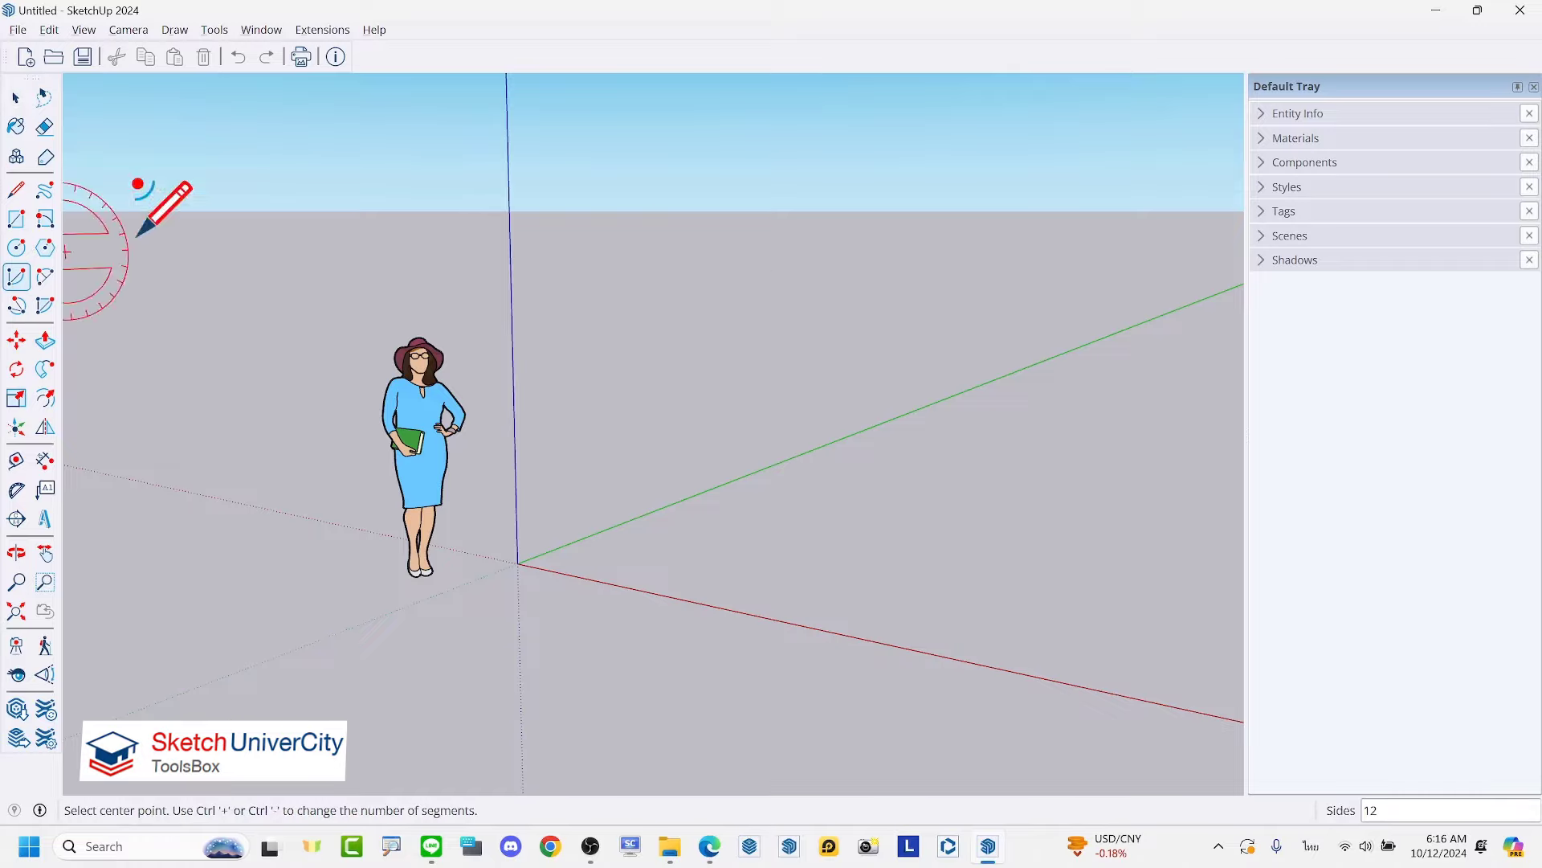
{"action": "mouse_move", "coordinate": [750, 379]}
{"action": "middle_mouse_down"}
{"action": "mouse_move", "coordinate": [736, 702]}
{"action": "mouse_move", "coordinate": [755, 589]}
{"action": "middle_mouse_up"}
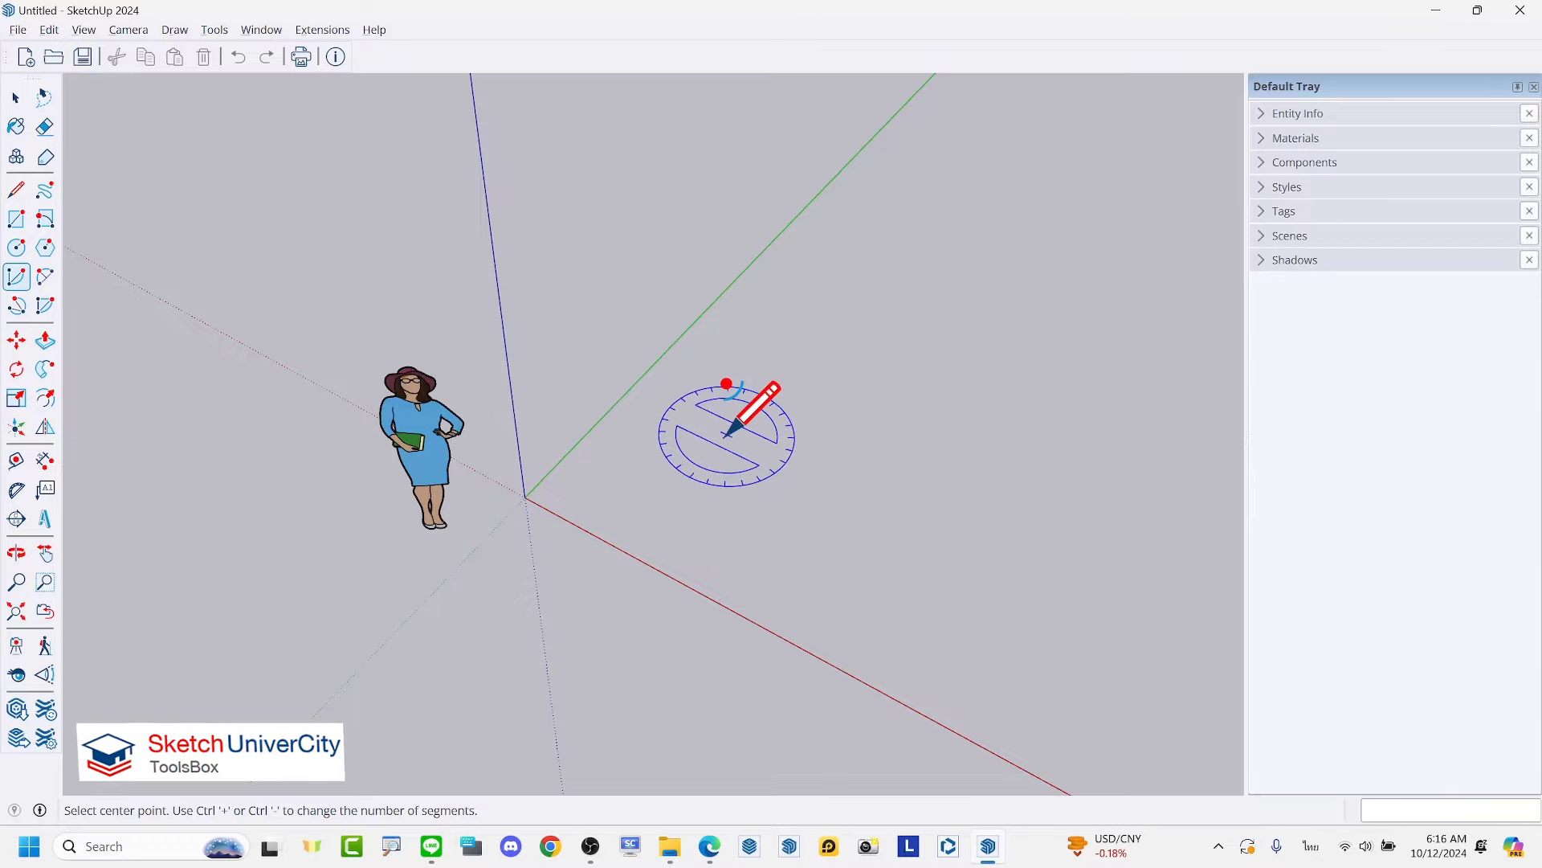
{"action": "middle_click_drag", "start_coordinate": [750, 516], "coordinate": [788, 334]}
{"action": "scroll", "coordinate": [692, 504], "scroll_direction": "up", "scroll_amount": 1}
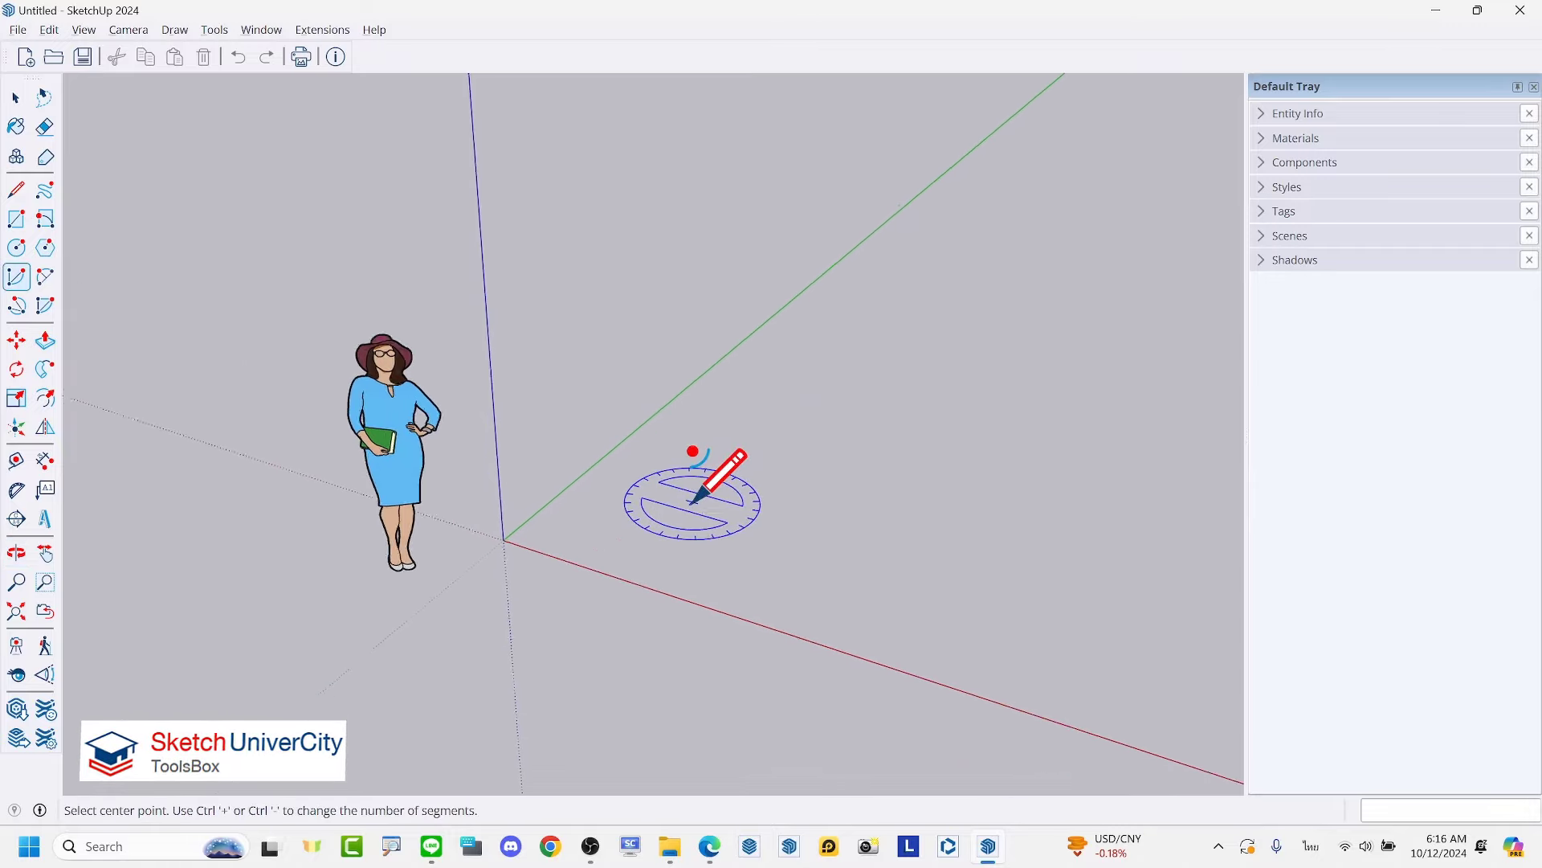
{"action": "scroll", "coordinate": [693, 505], "scroll_direction": "up", "scroll_amount": 1}
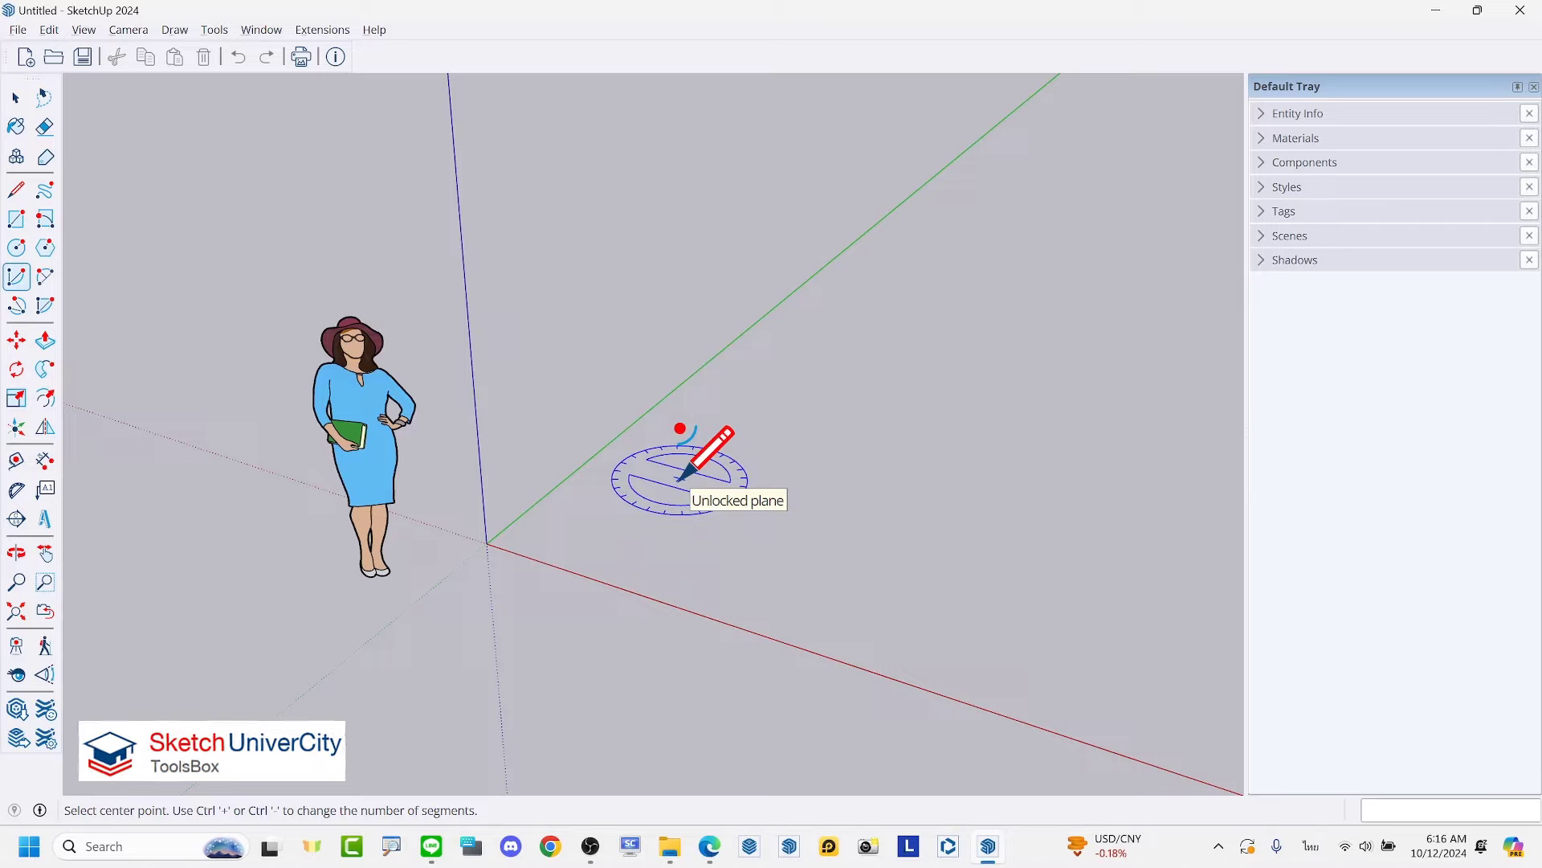
Step: Cycle the arc's plane lock through green, red and blue, ending locked horizontal
{"action": "key", "text": "Left"}
{"action": "key", "text": "Right"}
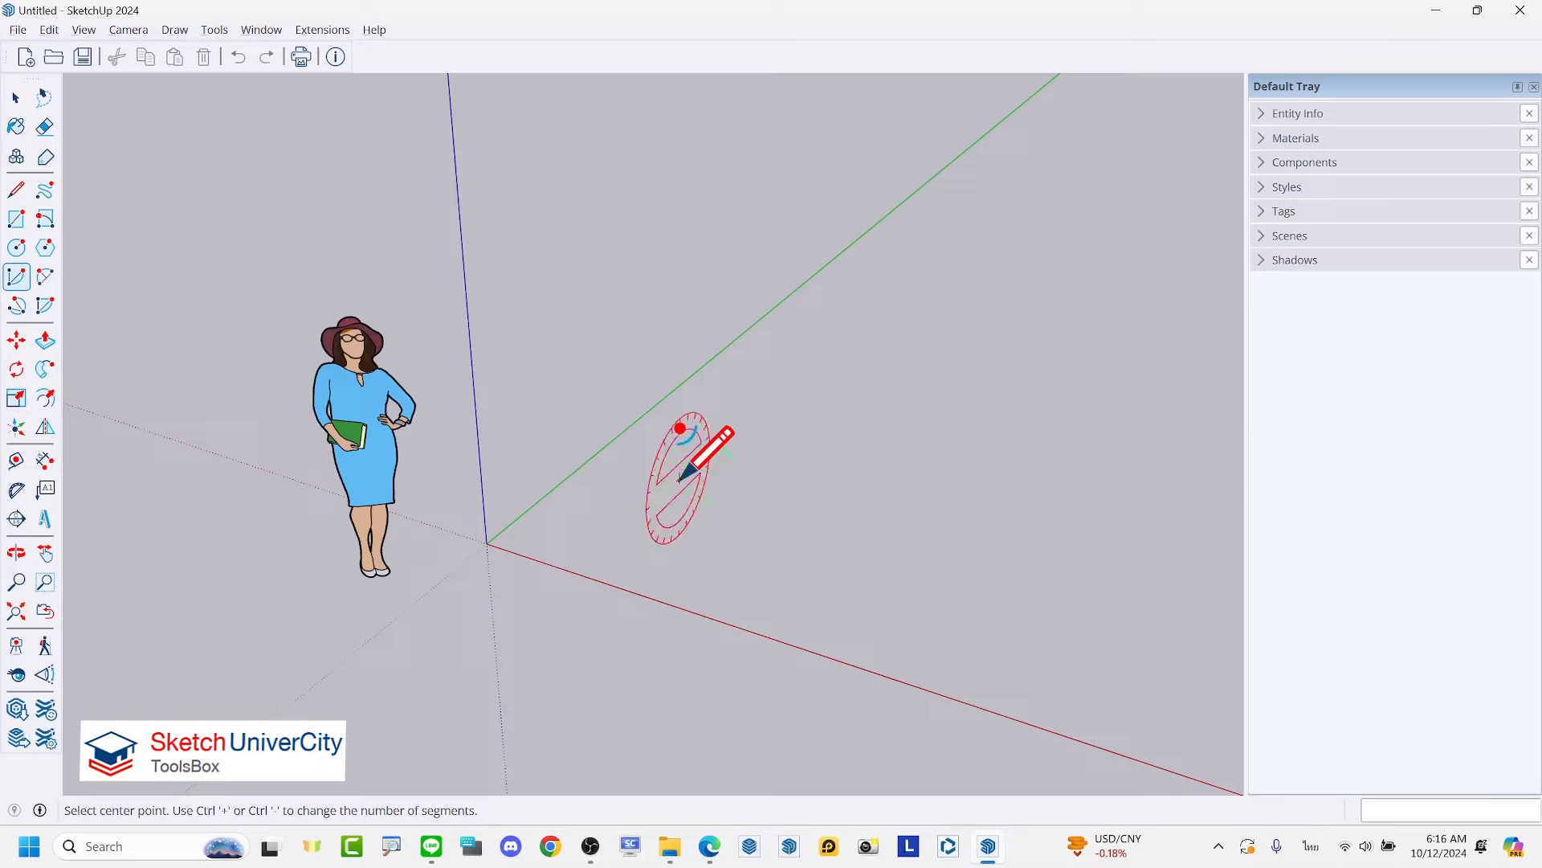
{"action": "key", "text": "Up"}
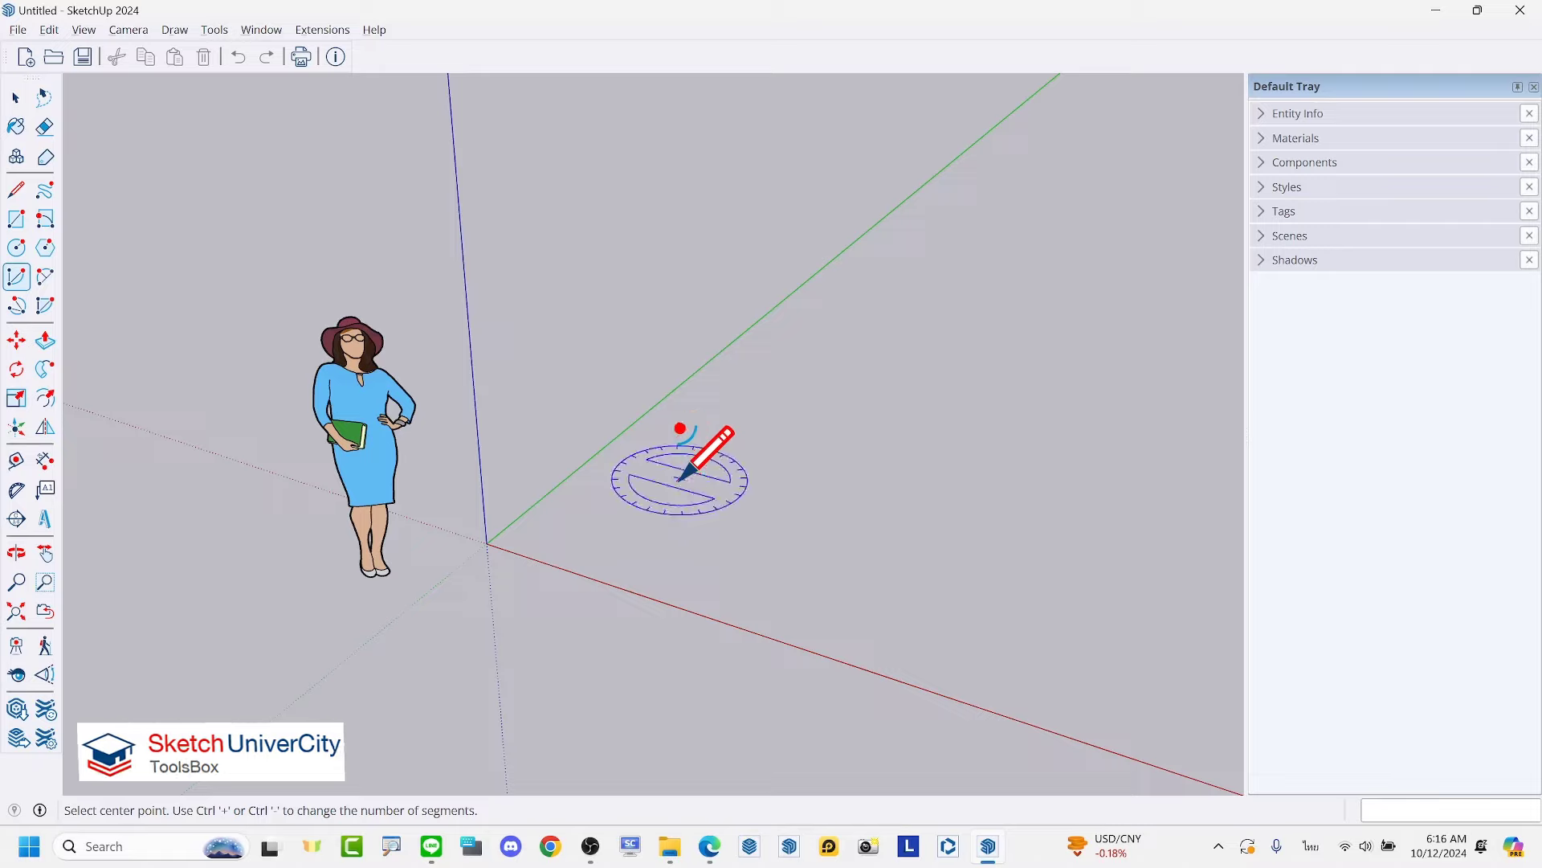
{"action": "key", "text": "Left"}
{"action": "key", "text": "Right"}
{"action": "key", "text": "Up"}
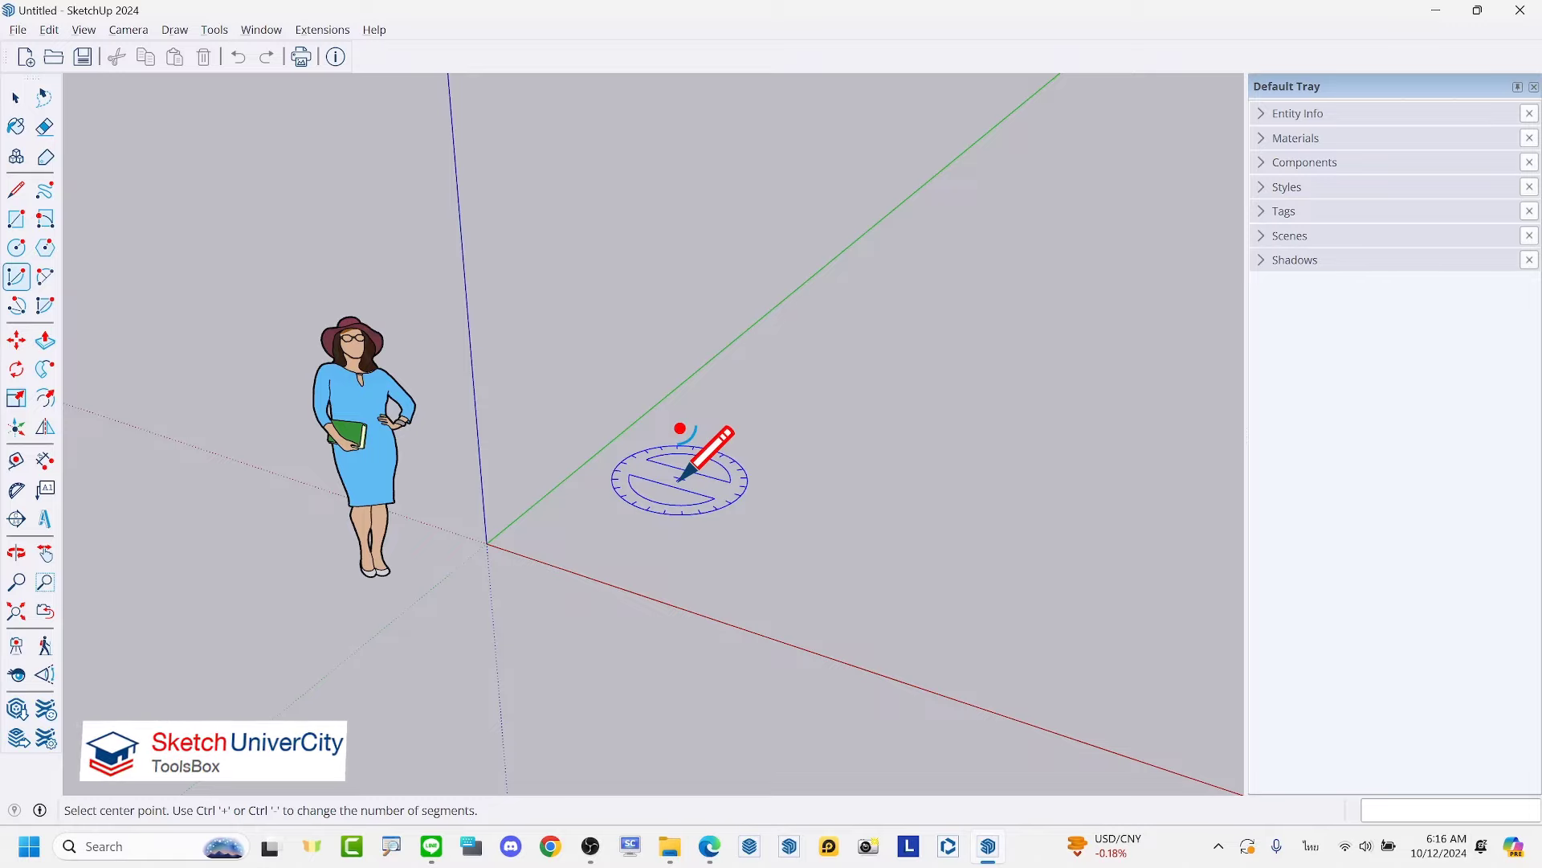
{"action": "scroll", "coordinate": [679, 479], "scroll_direction": "down", "scroll_amount": 1}
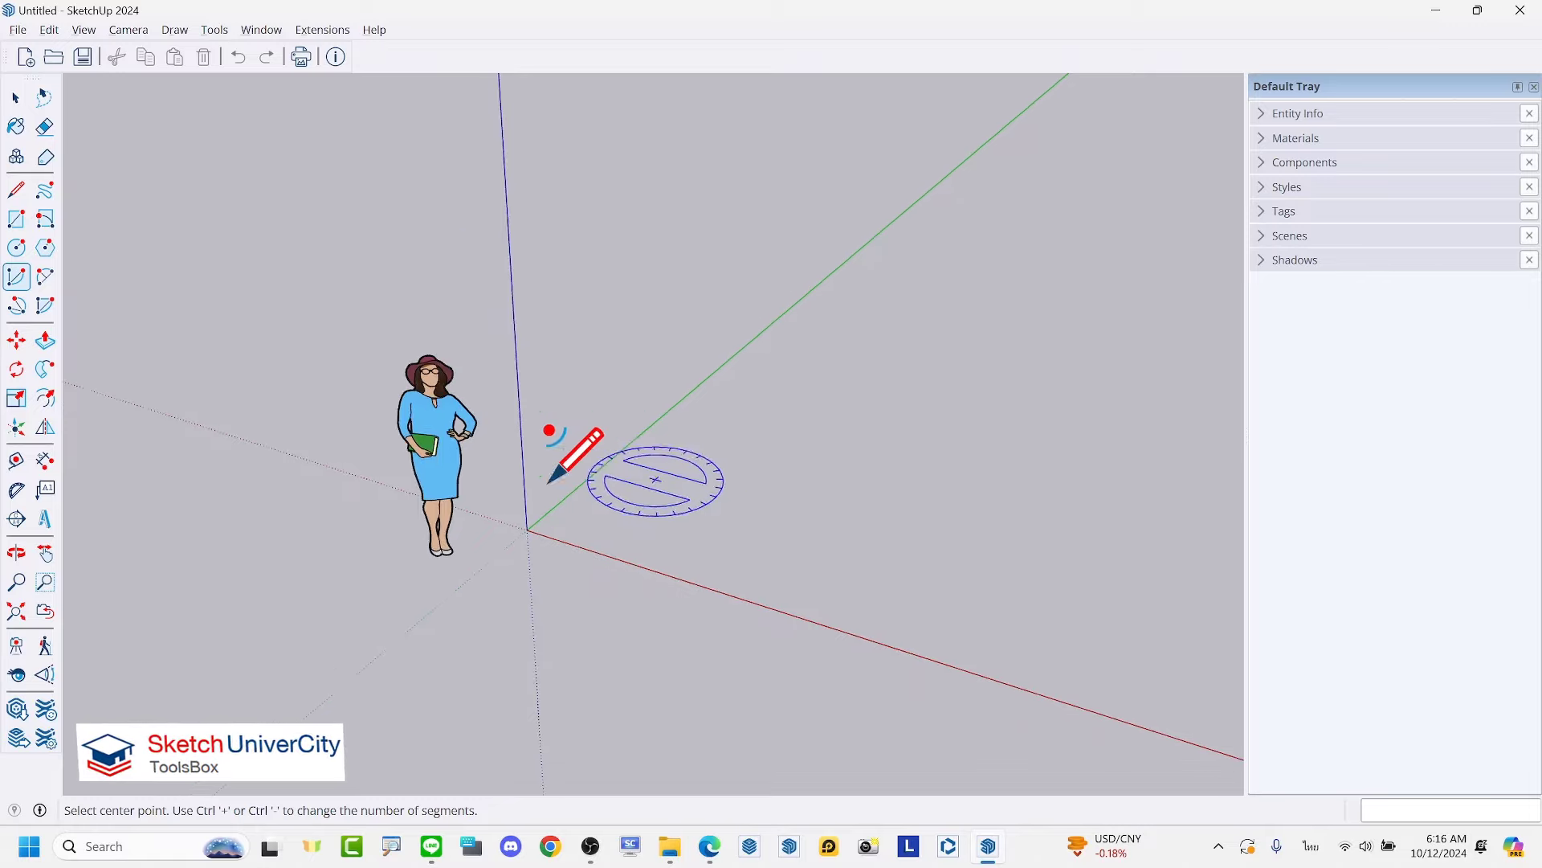
{"action": "scroll", "coordinate": [562, 474], "scroll_direction": "down", "scroll_amount": 1}
{"action": "scroll", "coordinate": [707, 539], "scroll_direction": "up", "scroll_amount": 1}
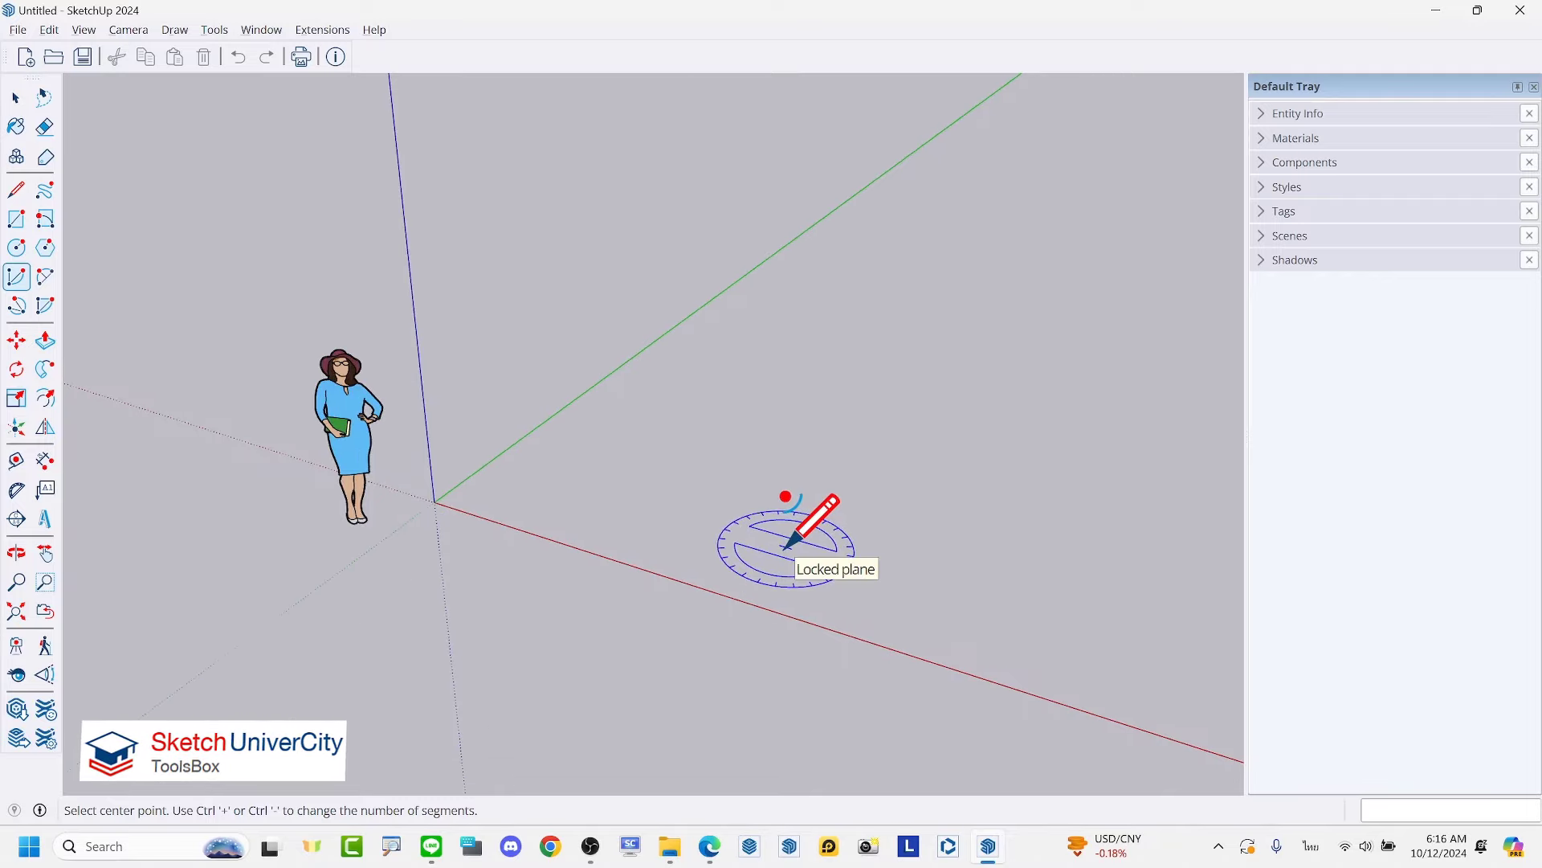
Step: Draw a rectangle on the ground and push/pull it up into a box
{"action": "key", "text": "r"}
{"action": "left_click", "coordinate": [540, 496]}
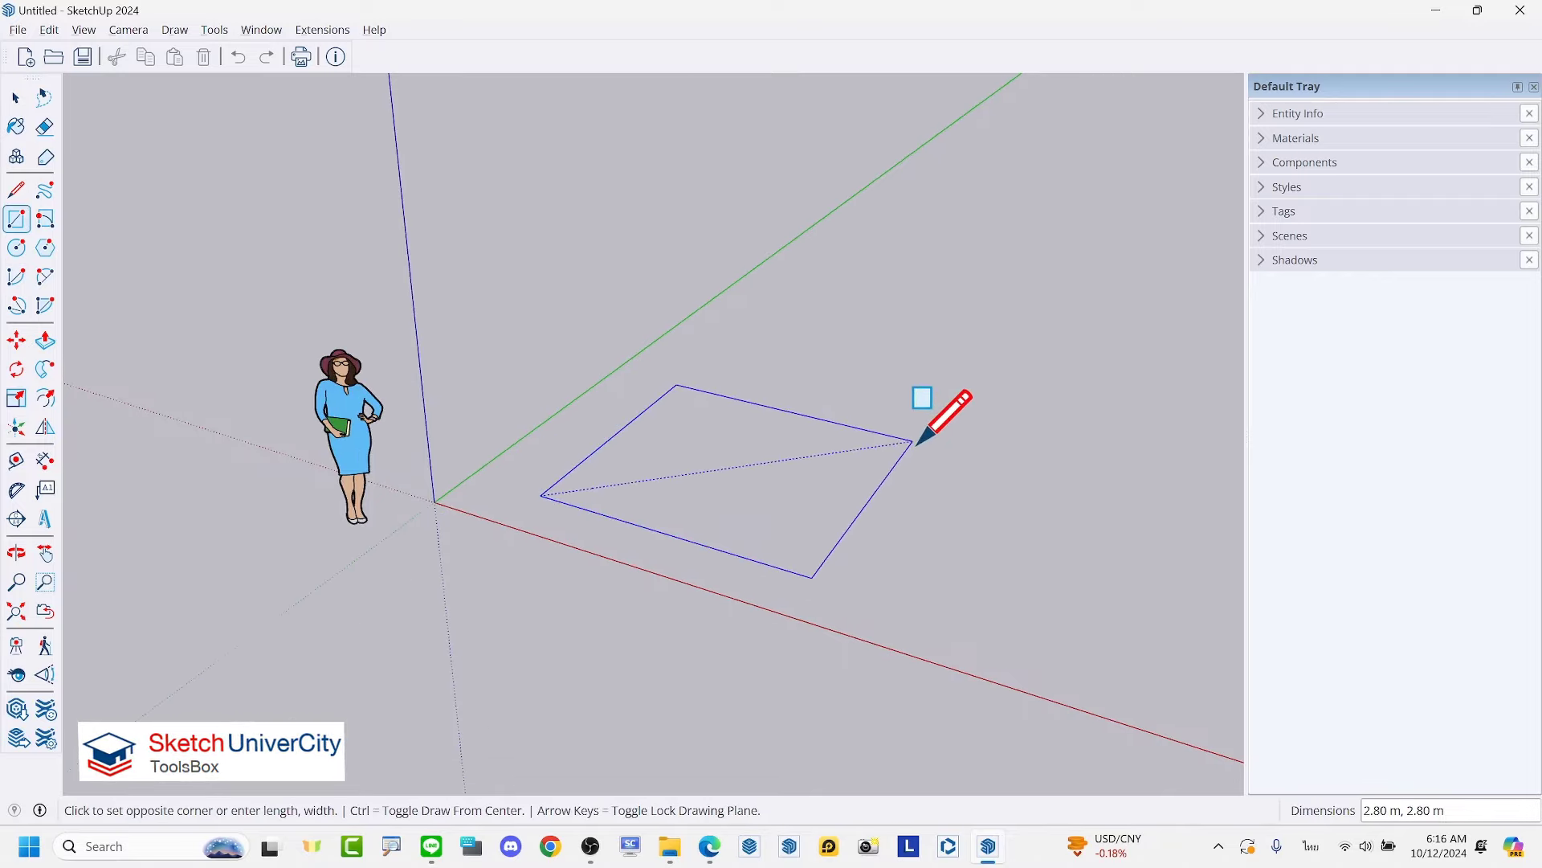
{"action": "left_click", "coordinate": [968, 448]}
{"action": "middle_click_drag", "start_coordinate": [975, 480], "coordinate": [863, 422]}
{"action": "key", "text": "p"}
{"action": "left_click", "coordinate": [813, 503]}
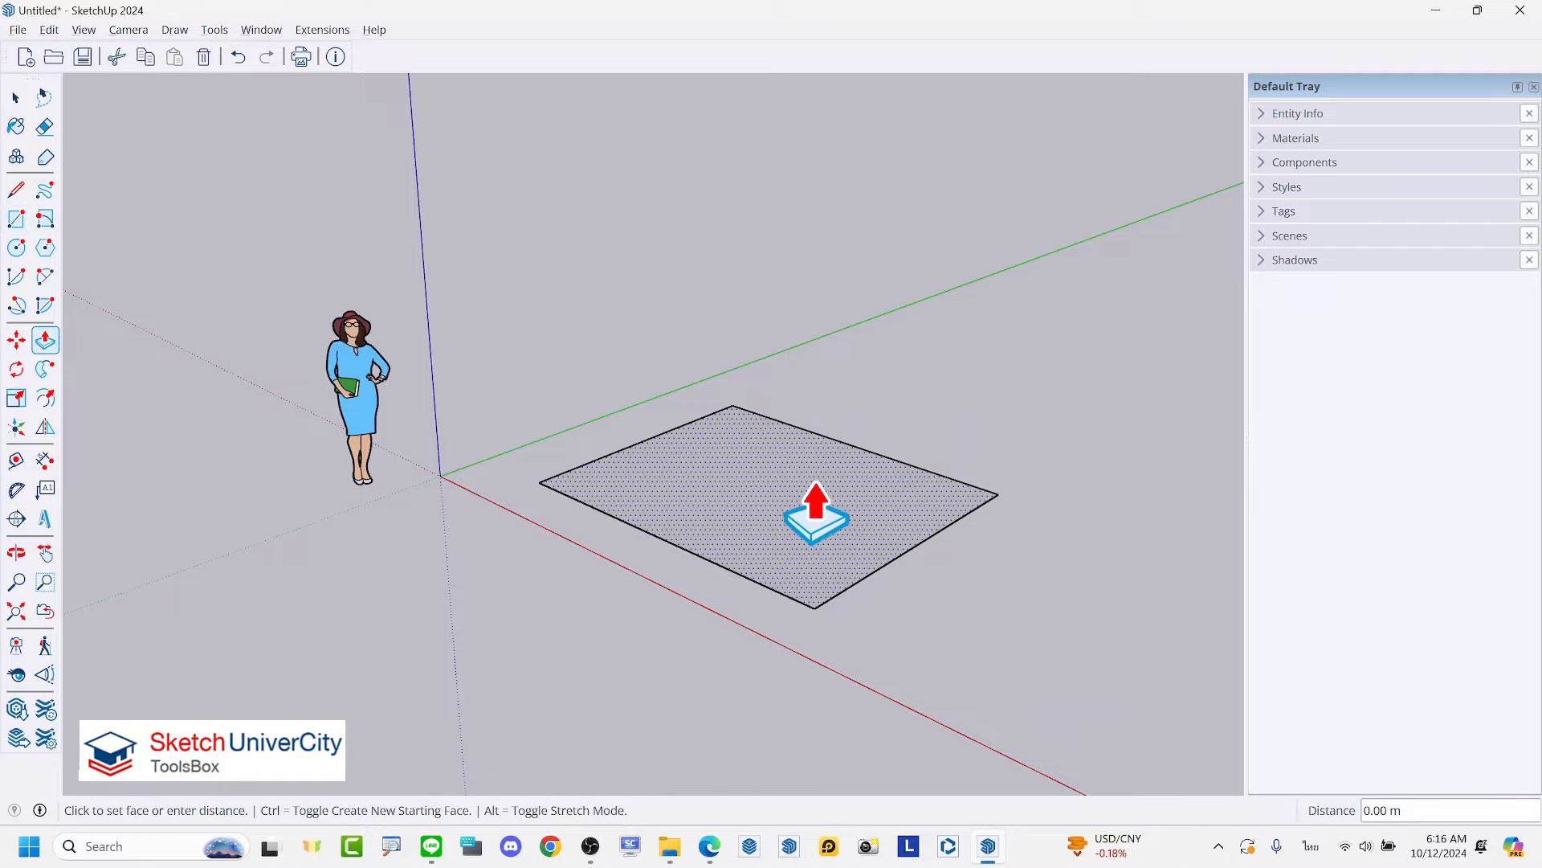
{"action": "left_click", "coordinate": [803, 293]}
Step: Move the box's top front edge to slant the top into a sloped wedge
{"action": "key", "text": "m"}
{"action": "left_click", "coordinate": [733, 314]}
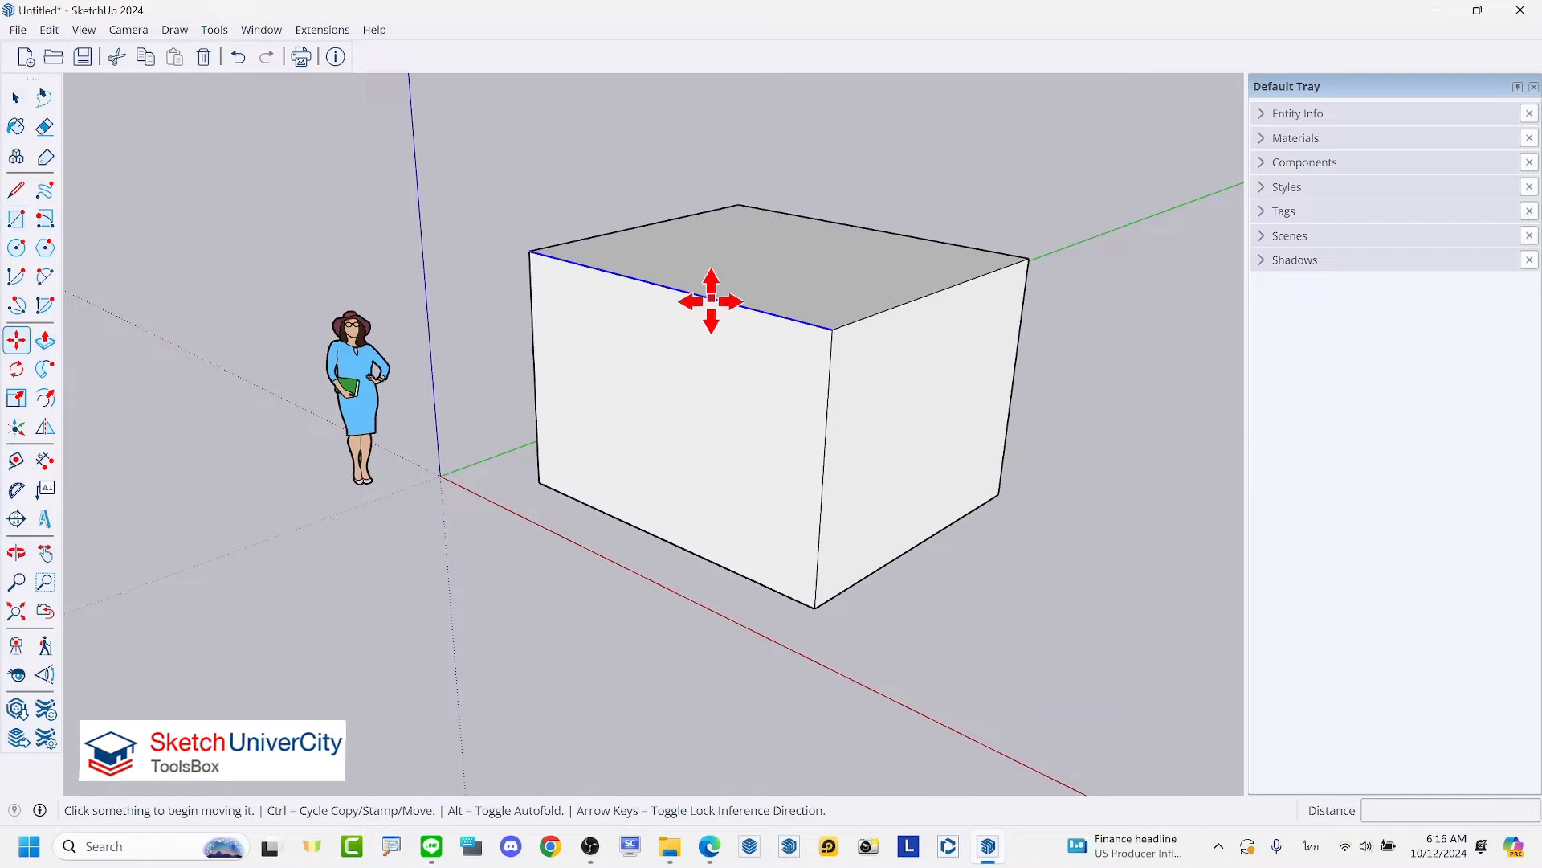
{"action": "left_click", "coordinate": [854, 249]}
{"action": "key", "text": "space"}
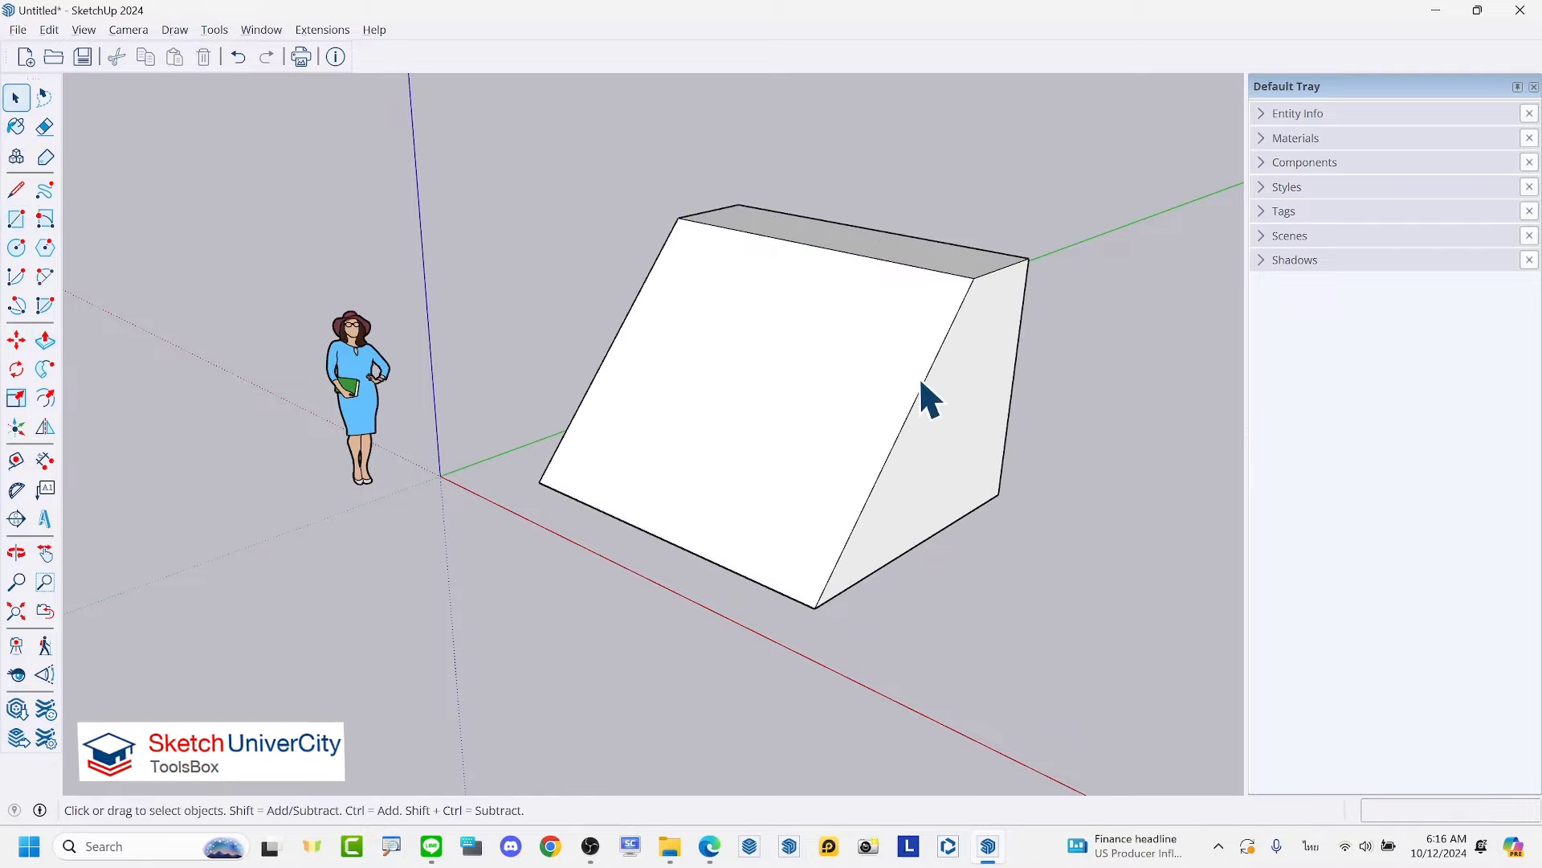
{"action": "mouse_move", "coordinate": [923, 396]}
{"action": "middle_mouse_down"}
{"action": "mouse_move", "coordinate": [512, 334]}
{"action": "mouse_move", "coordinate": [715, 378]}
{"action": "middle_mouse_up"}
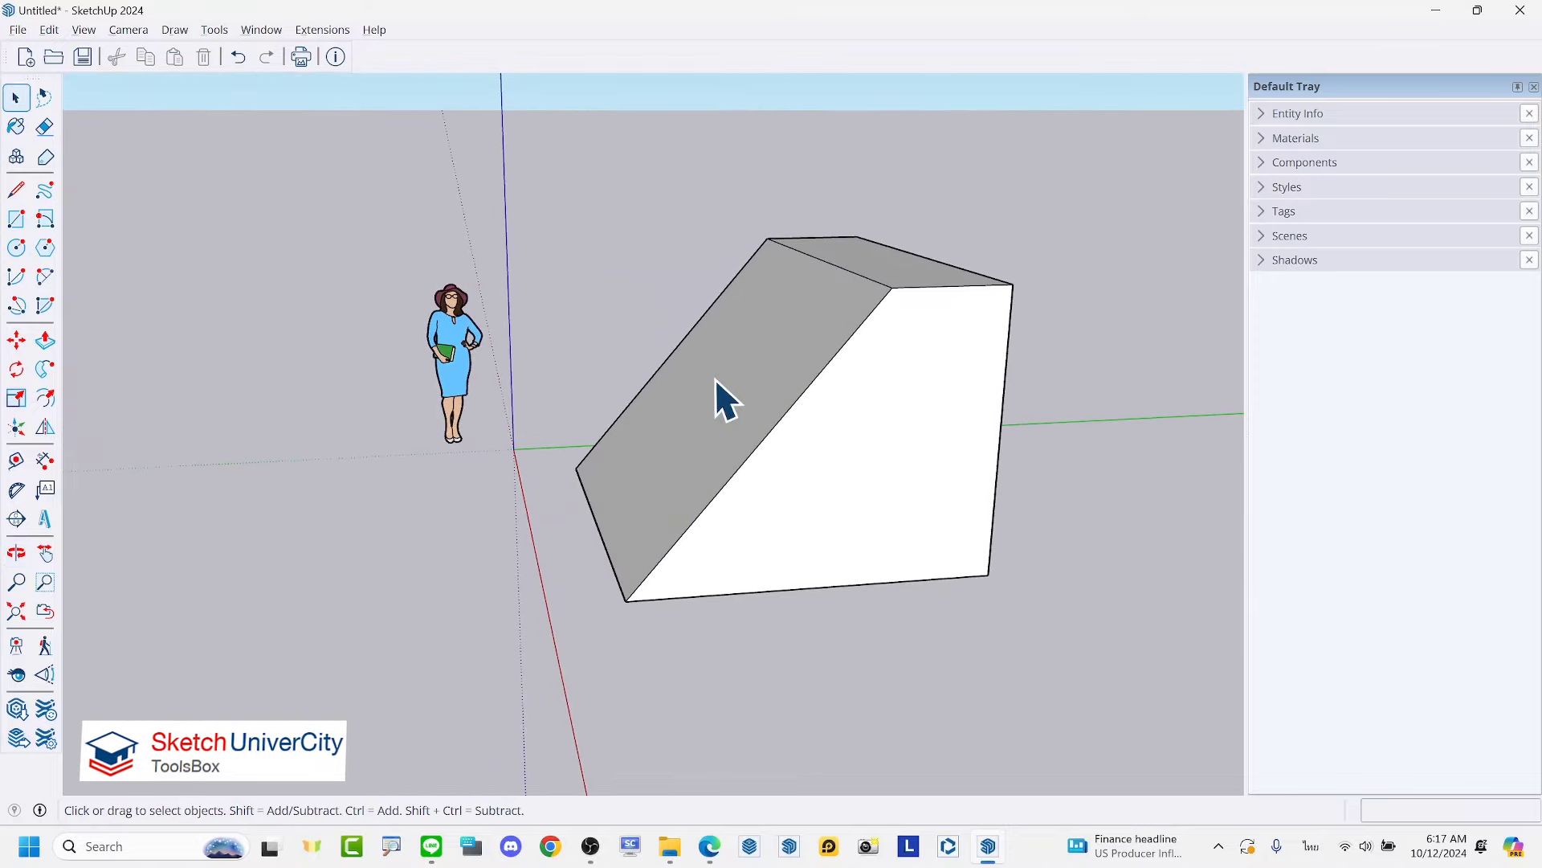
{"action": "middle_click_drag", "start_coordinate": [677, 379], "coordinate": [783, 386]}
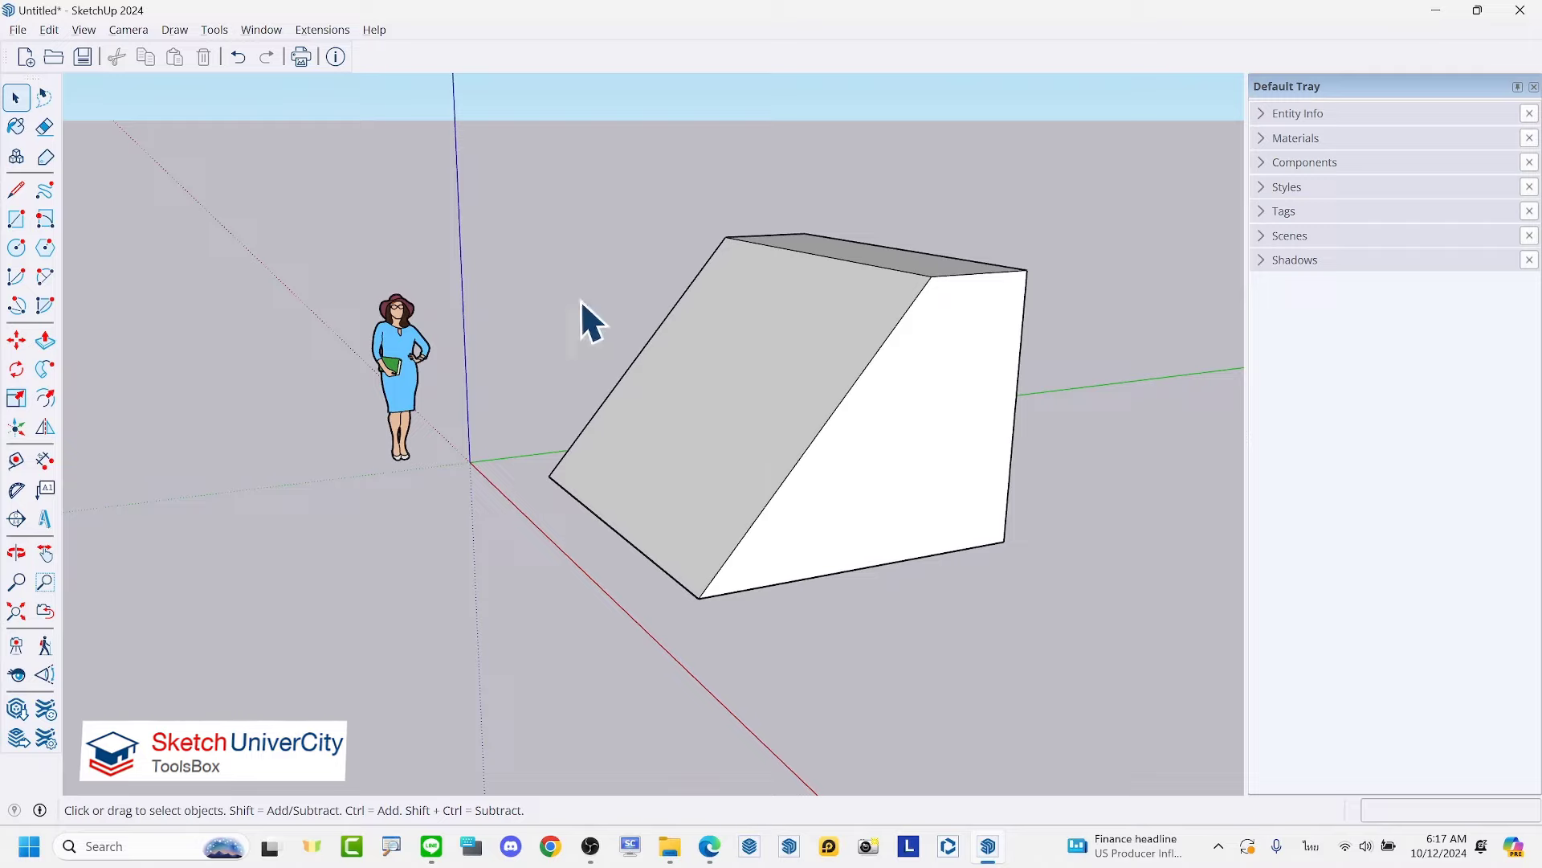
Step: Toggle the Arc tool's lock between the wedge's sloped face and the green, red and blue axes
{"action": "left_click", "coordinate": [16, 278]}
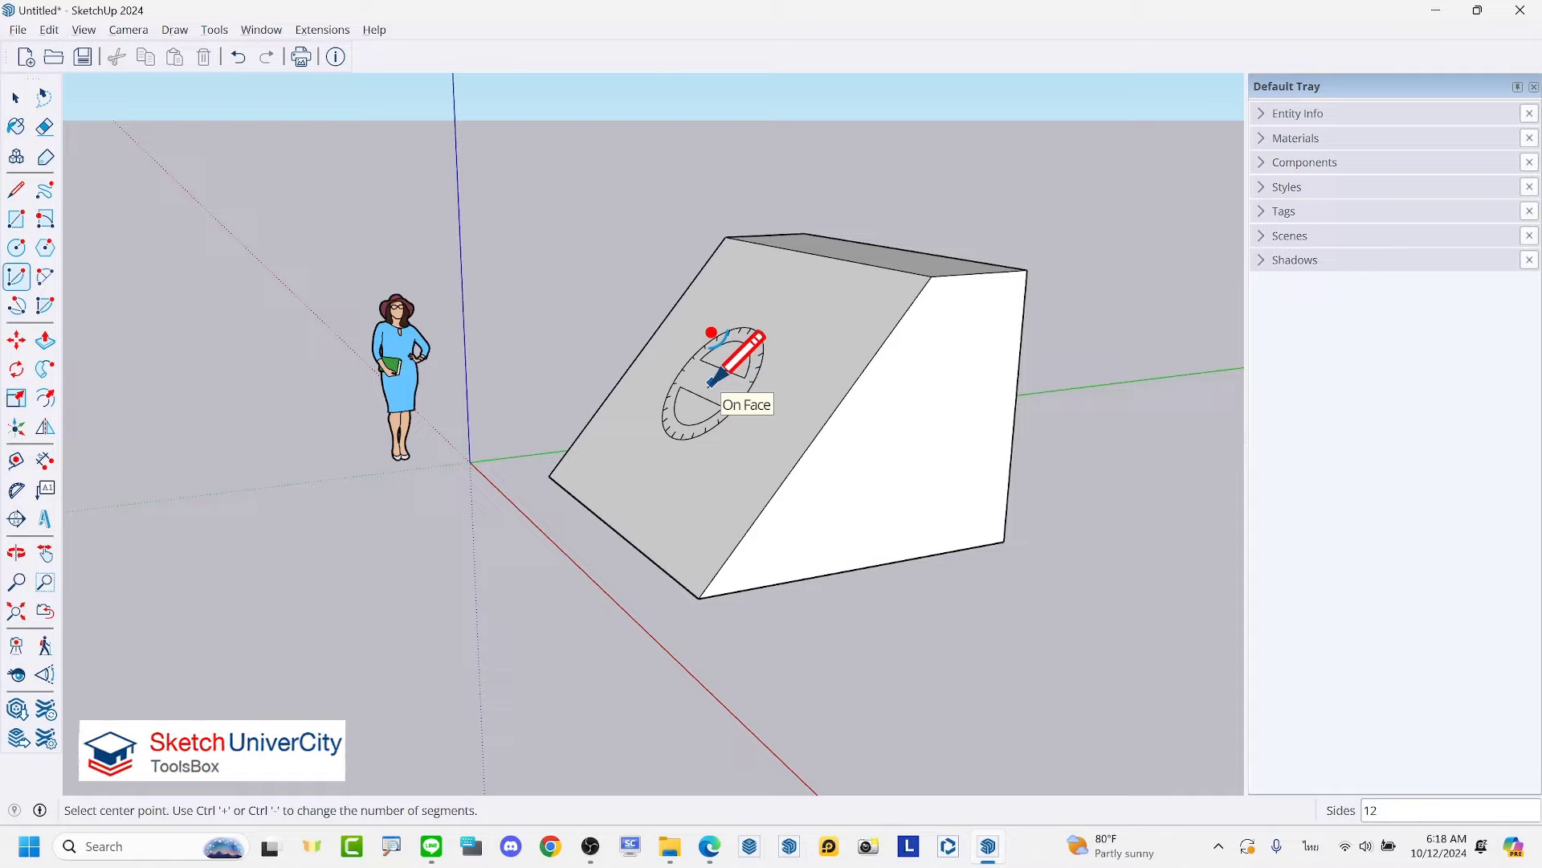
{"action": "key", "text": "Down"}
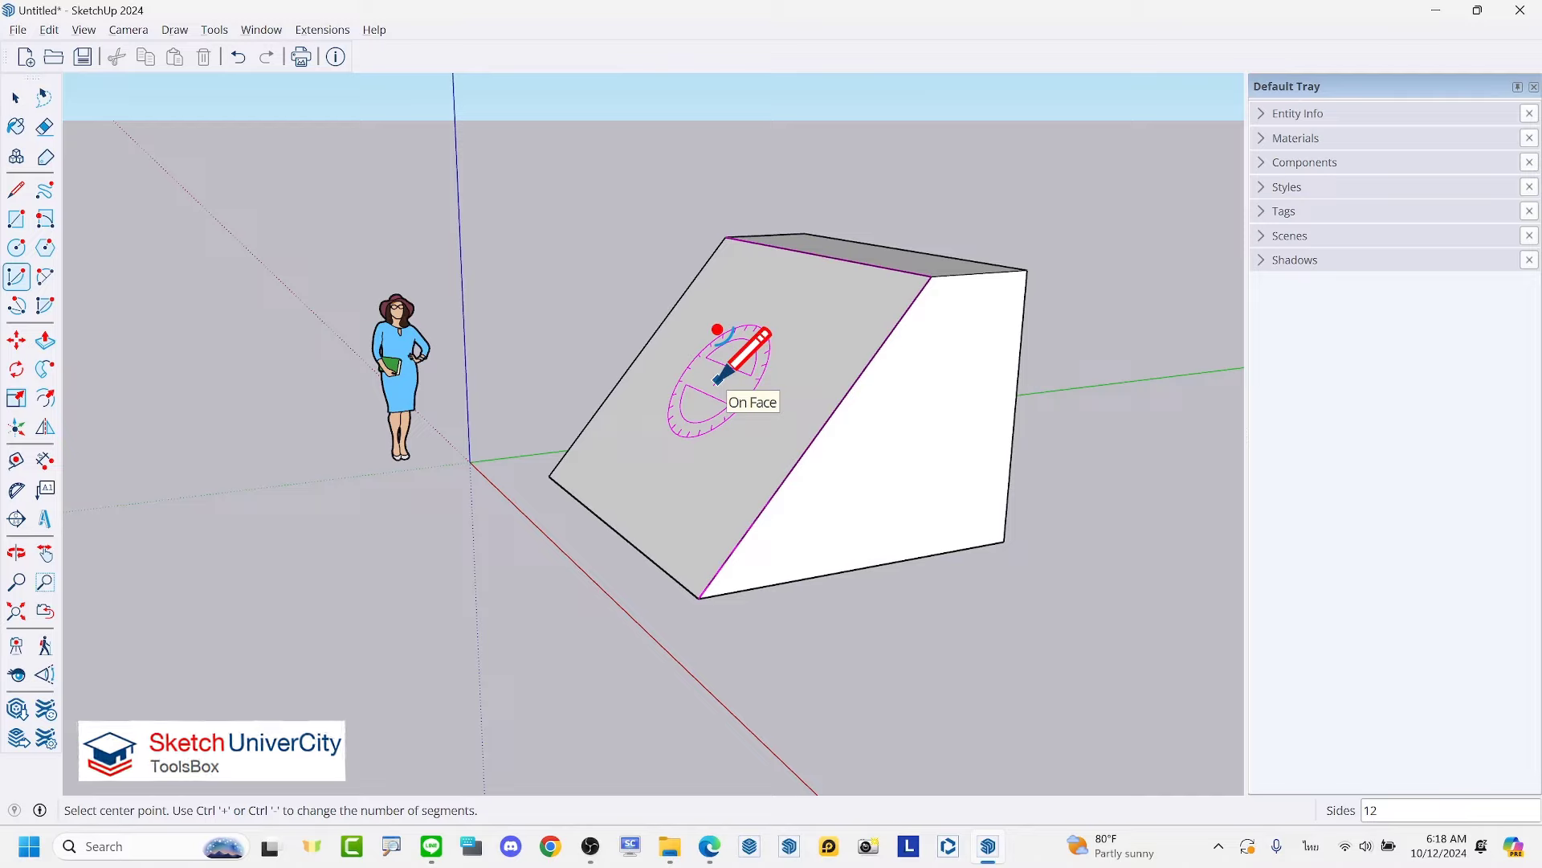
{"action": "key", "text": "Left"}
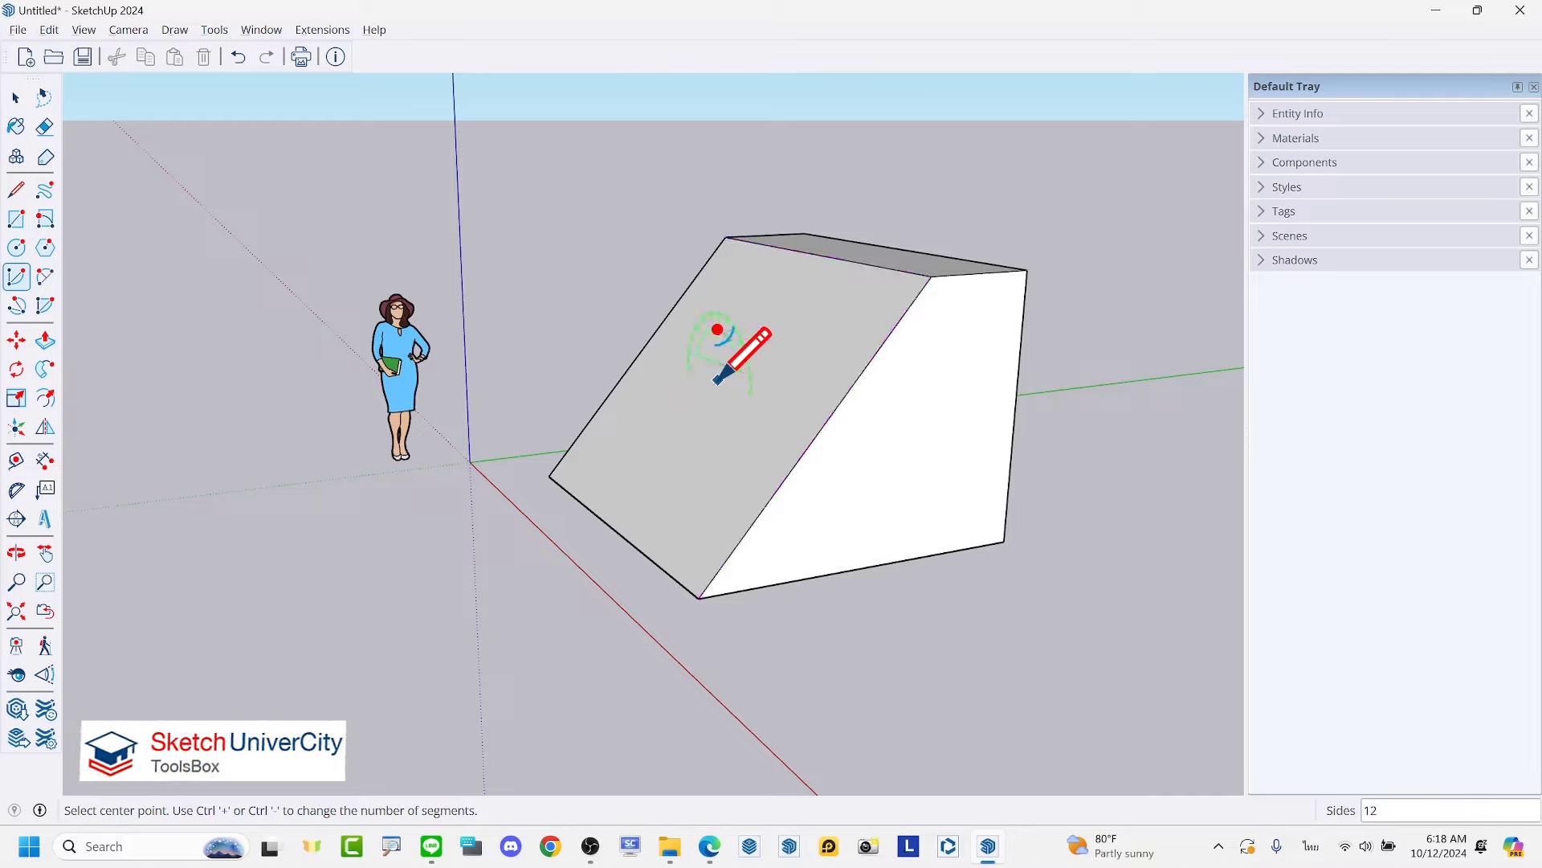
{"action": "key", "text": "Right"}
{"action": "key", "text": "Up"}
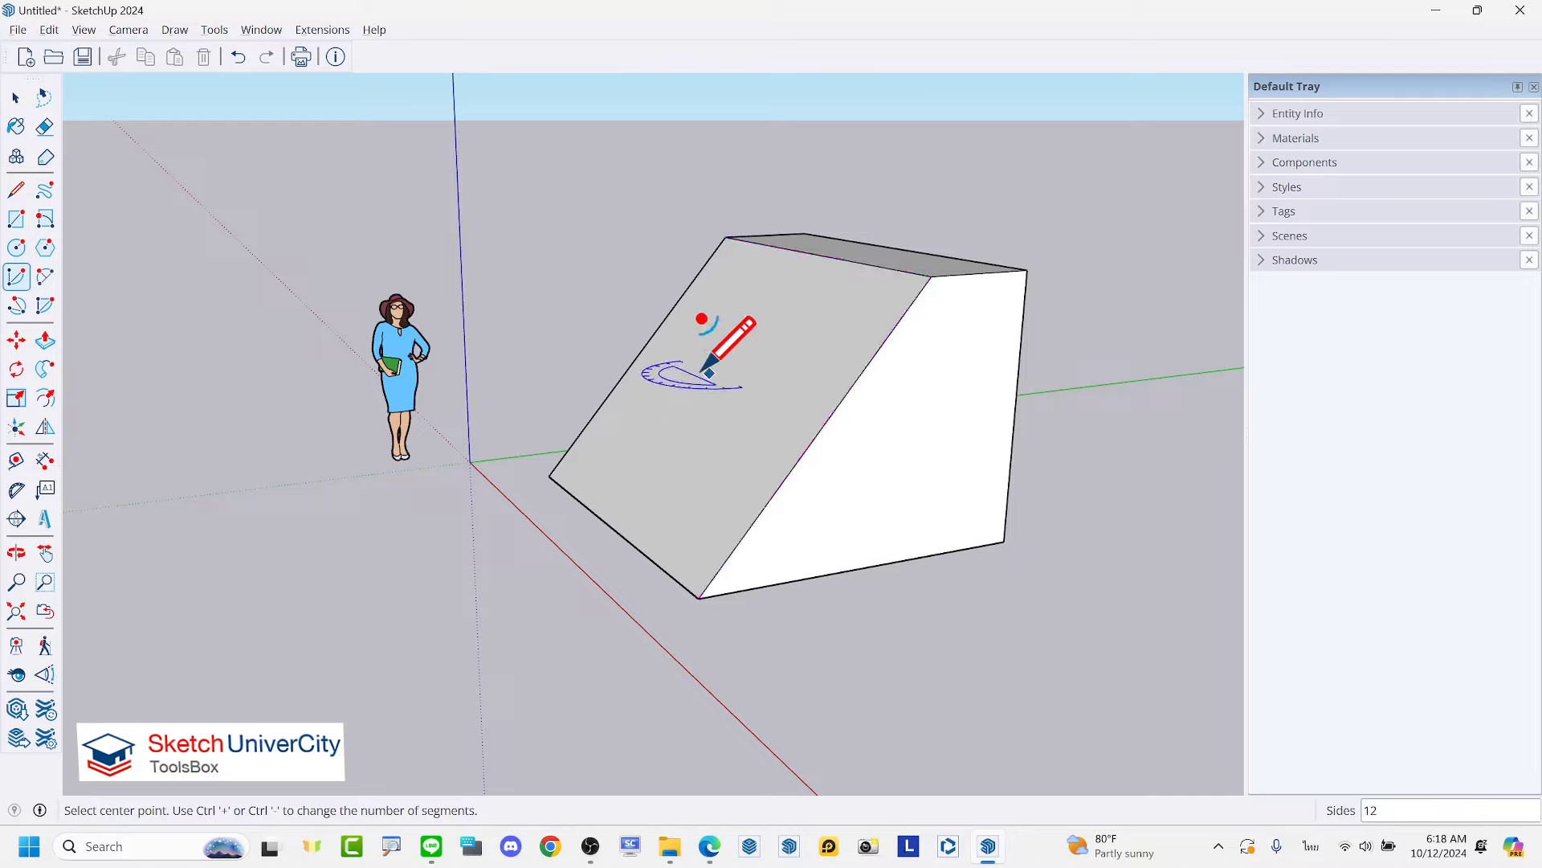
{"action": "key", "text": "Down"}
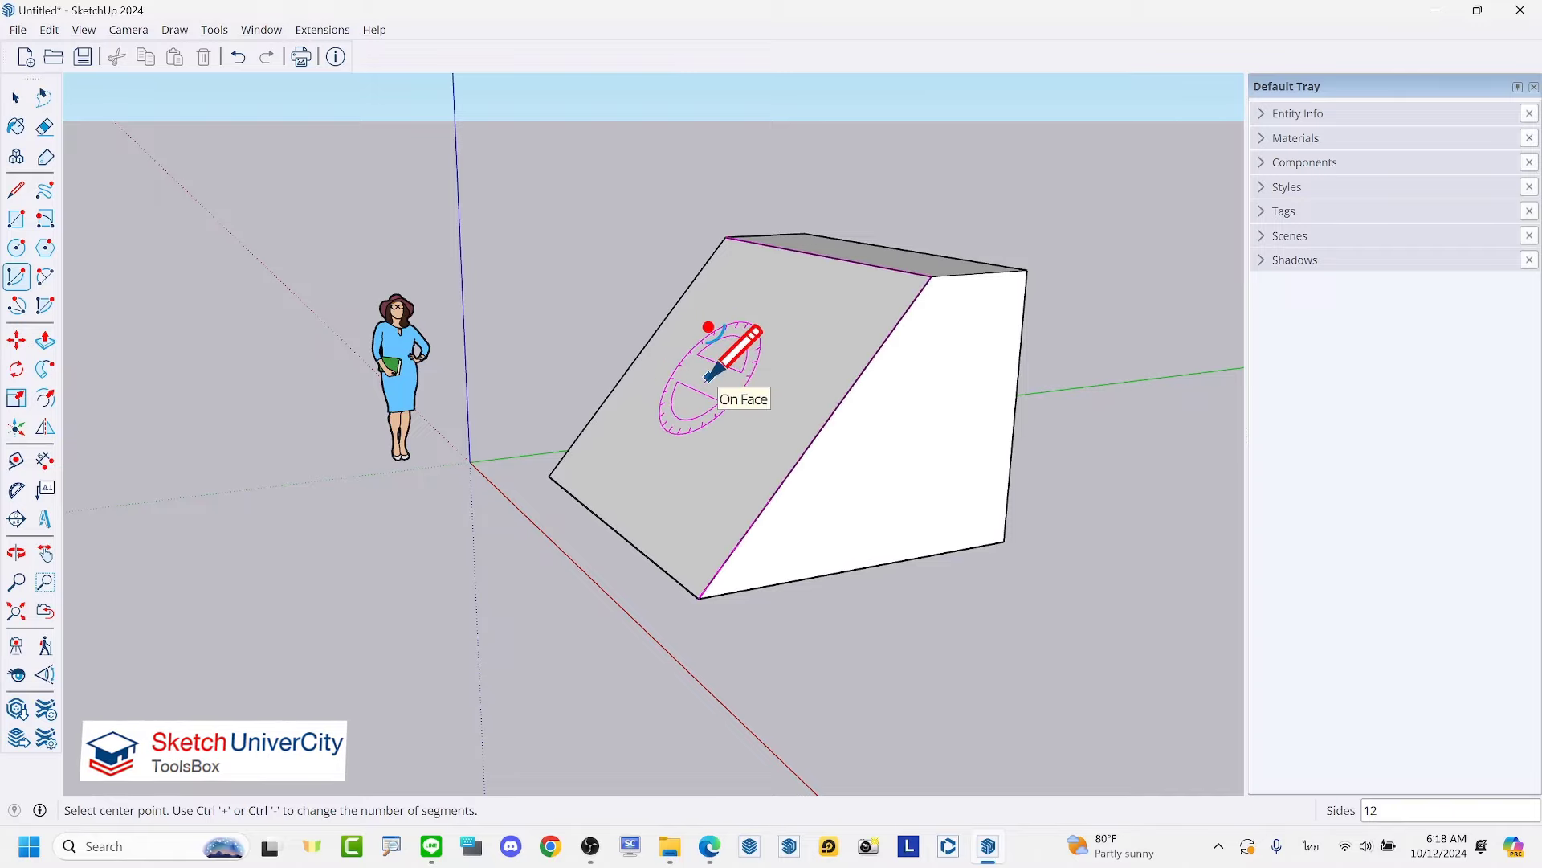
{"action": "key", "text": "space"}
{"action": "scroll", "coordinate": [691, 418], "scroll_direction": "down", "scroll_amount": 2}
{"action": "scroll", "coordinate": [630, 296], "scroll_direction": "down", "scroll_amount": 1}
Step: Delete the window-selected wedge, then reselect the Arc tool and open the Window menu
{"action": "left_click_drag", "start_coordinate": [586, 258], "coordinate": [849, 542]}
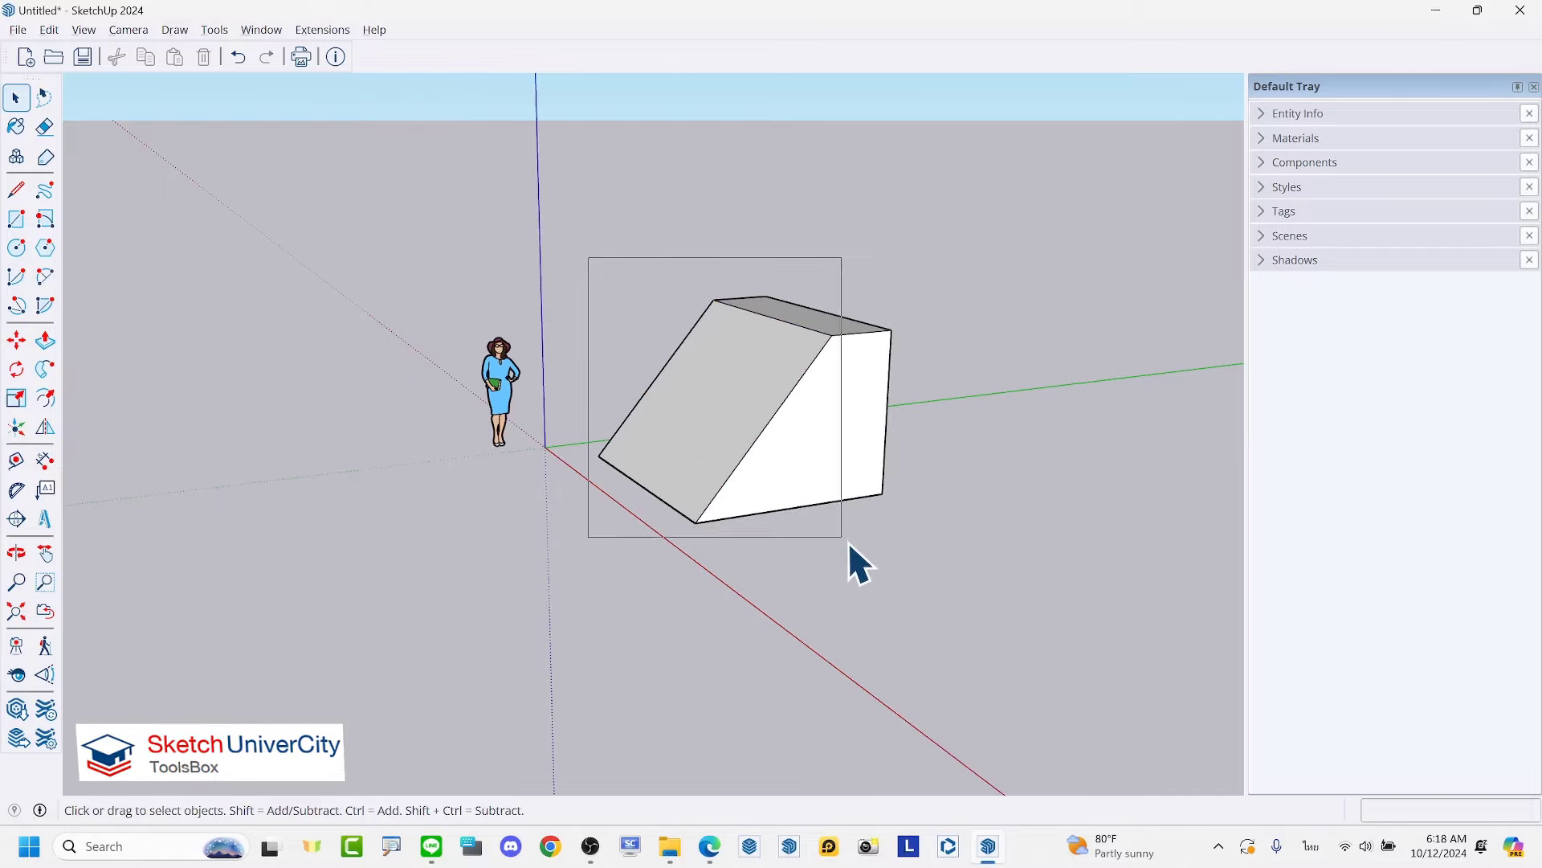
{"action": "middle_click", "coordinate": [689, 424]}
{"action": "middle_click_drag", "start_coordinate": [688, 424], "coordinate": [788, 504]}
{"action": "key", "text": "Delete"}
{"action": "scroll", "coordinate": [708, 402], "scroll_direction": "up", "scroll_amount": 1}
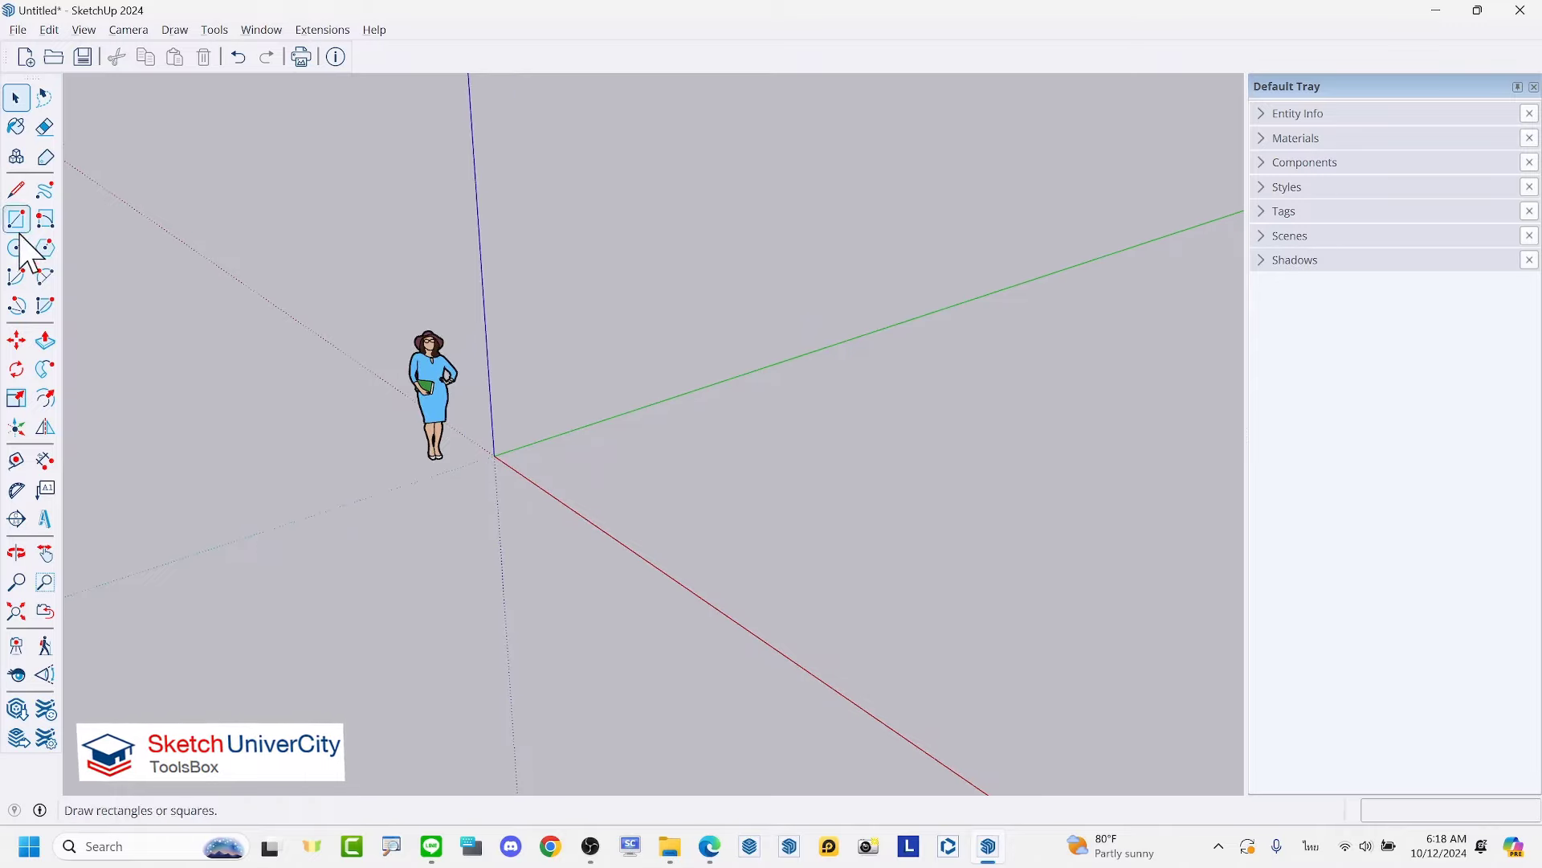
{"action": "left_click", "coordinate": [16, 276]}
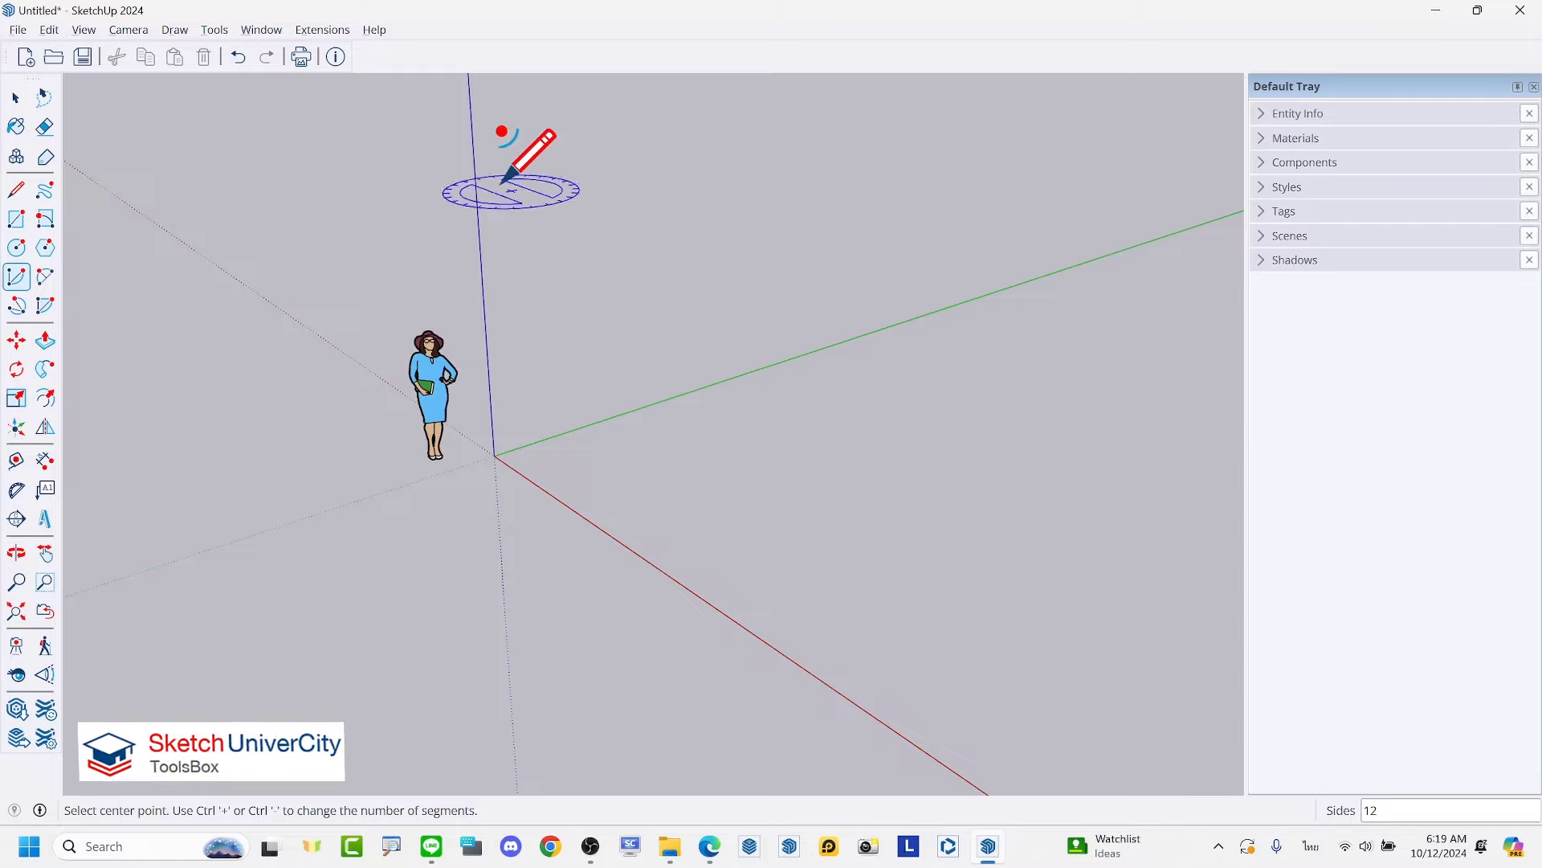
{"action": "left_click", "coordinate": [258, 31]}
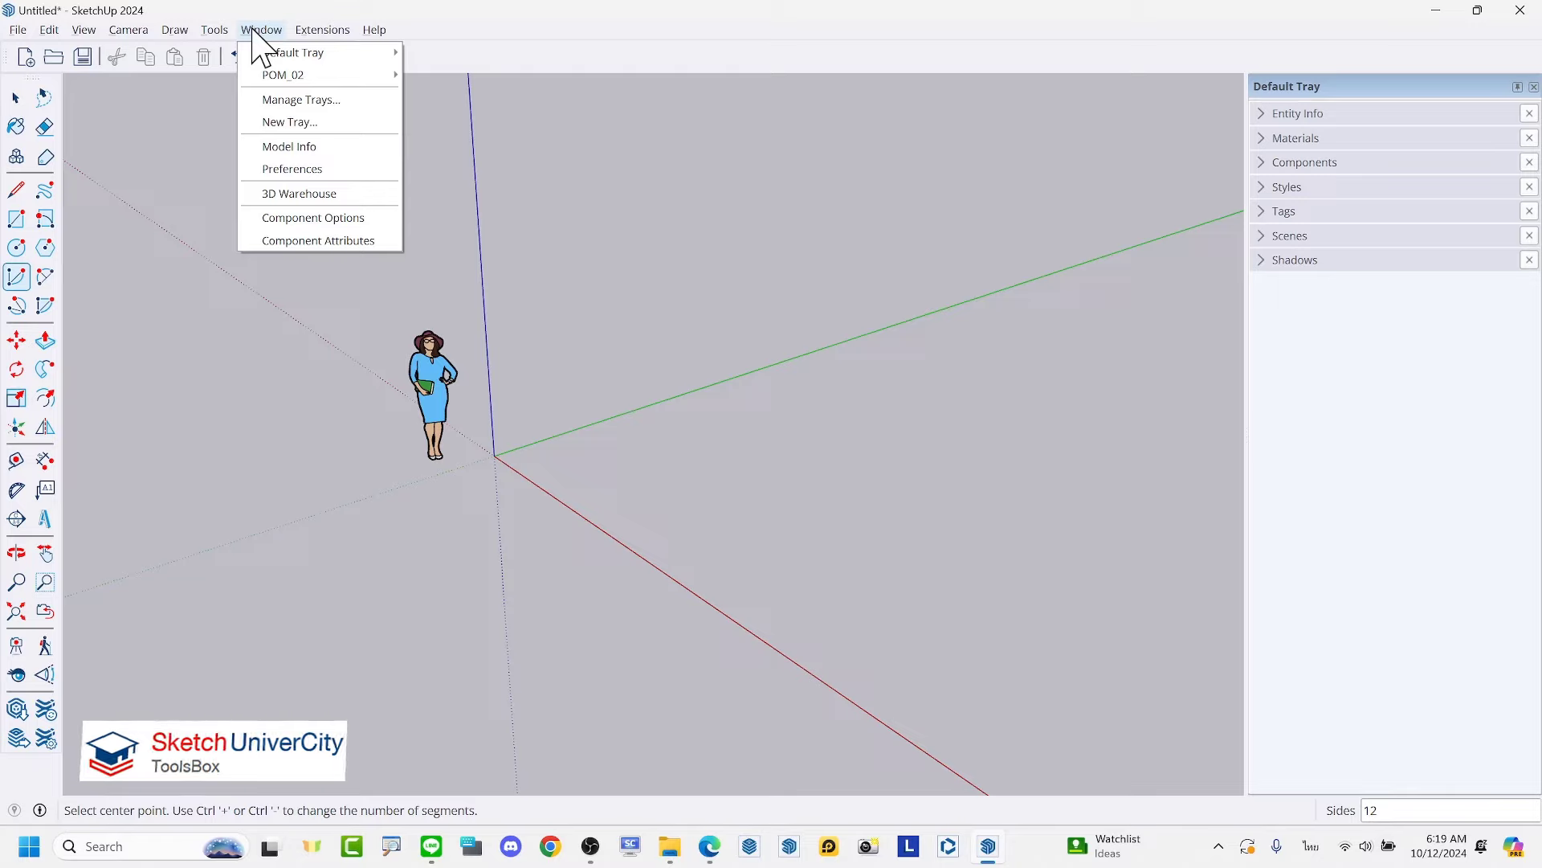
Step: Open the Model Info Units page and try angle snapping at 45 degrees
{"action": "left_click", "coordinate": [297, 149]}
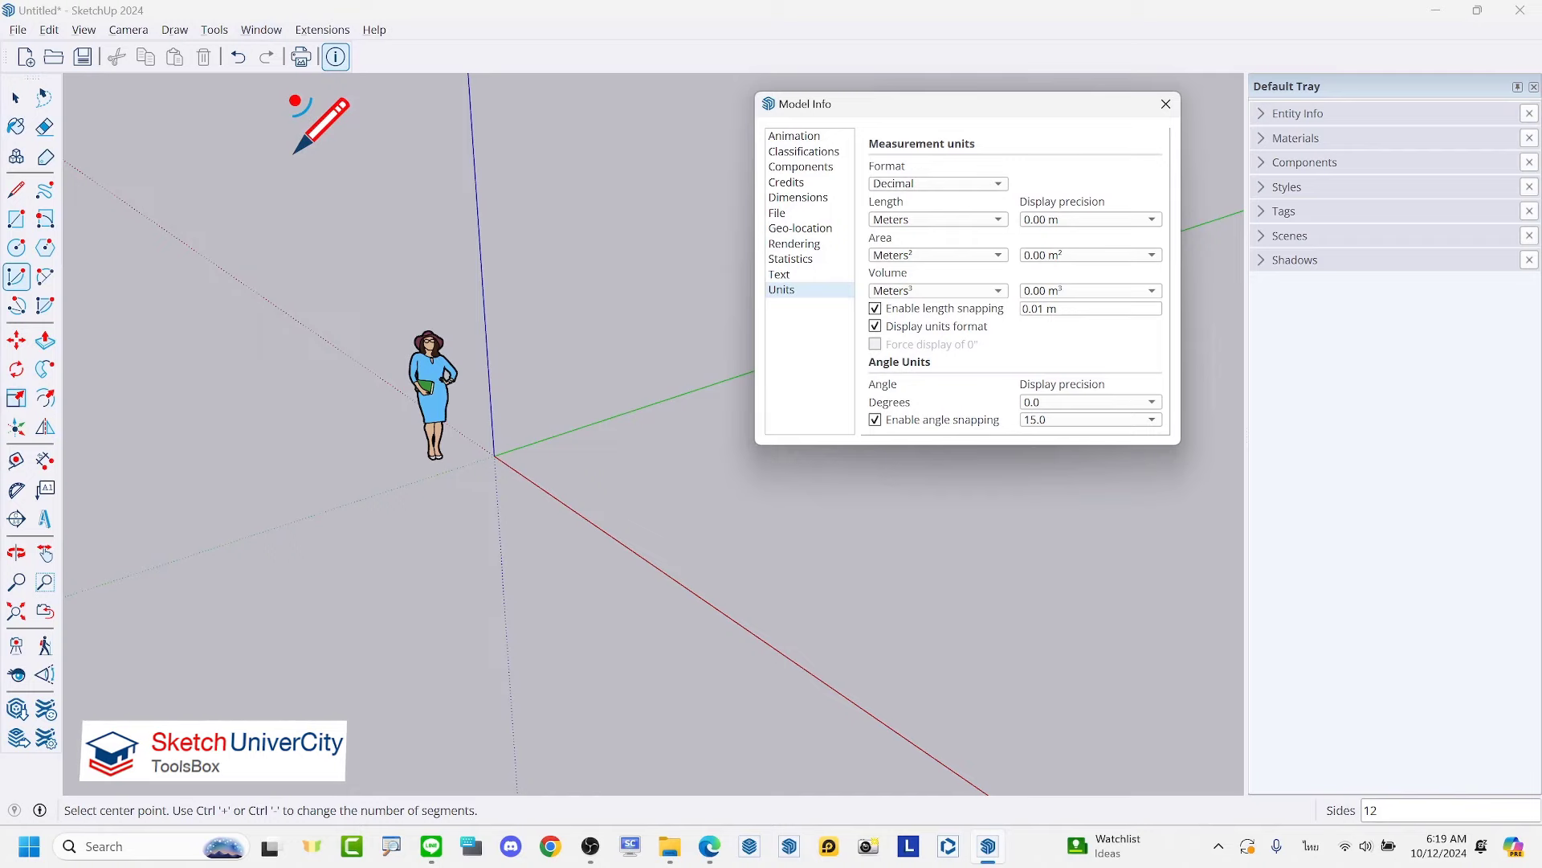
{"action": "left_click_drag", "start_coordinate": [868, 106], "coordinate": [769, 191]}
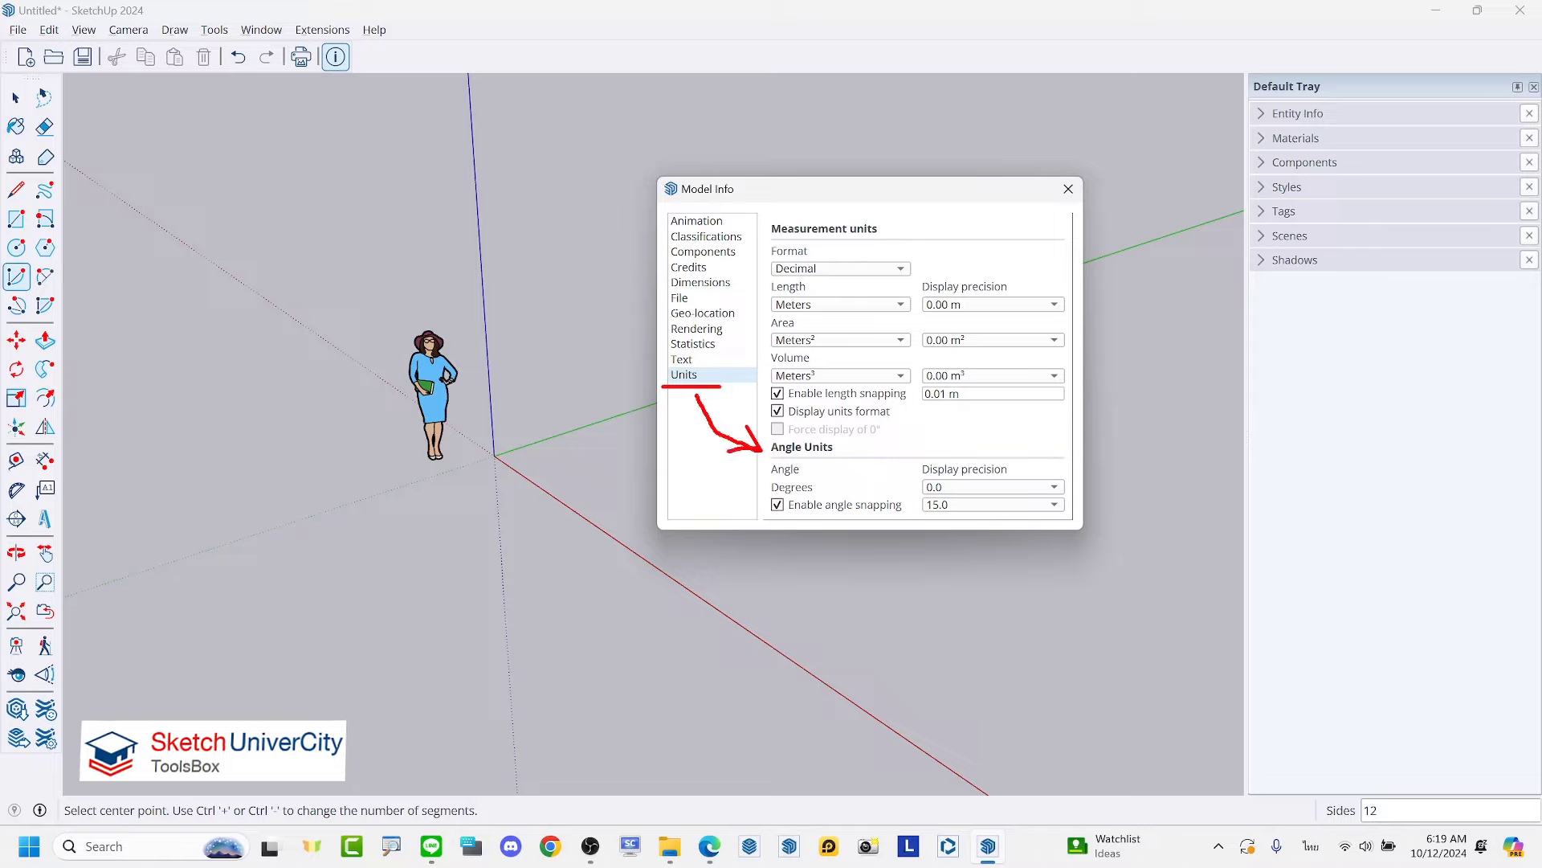
{"action": "left_click_drag", "start_coordinate": [818, 457], "coordinate": [845, 457]}
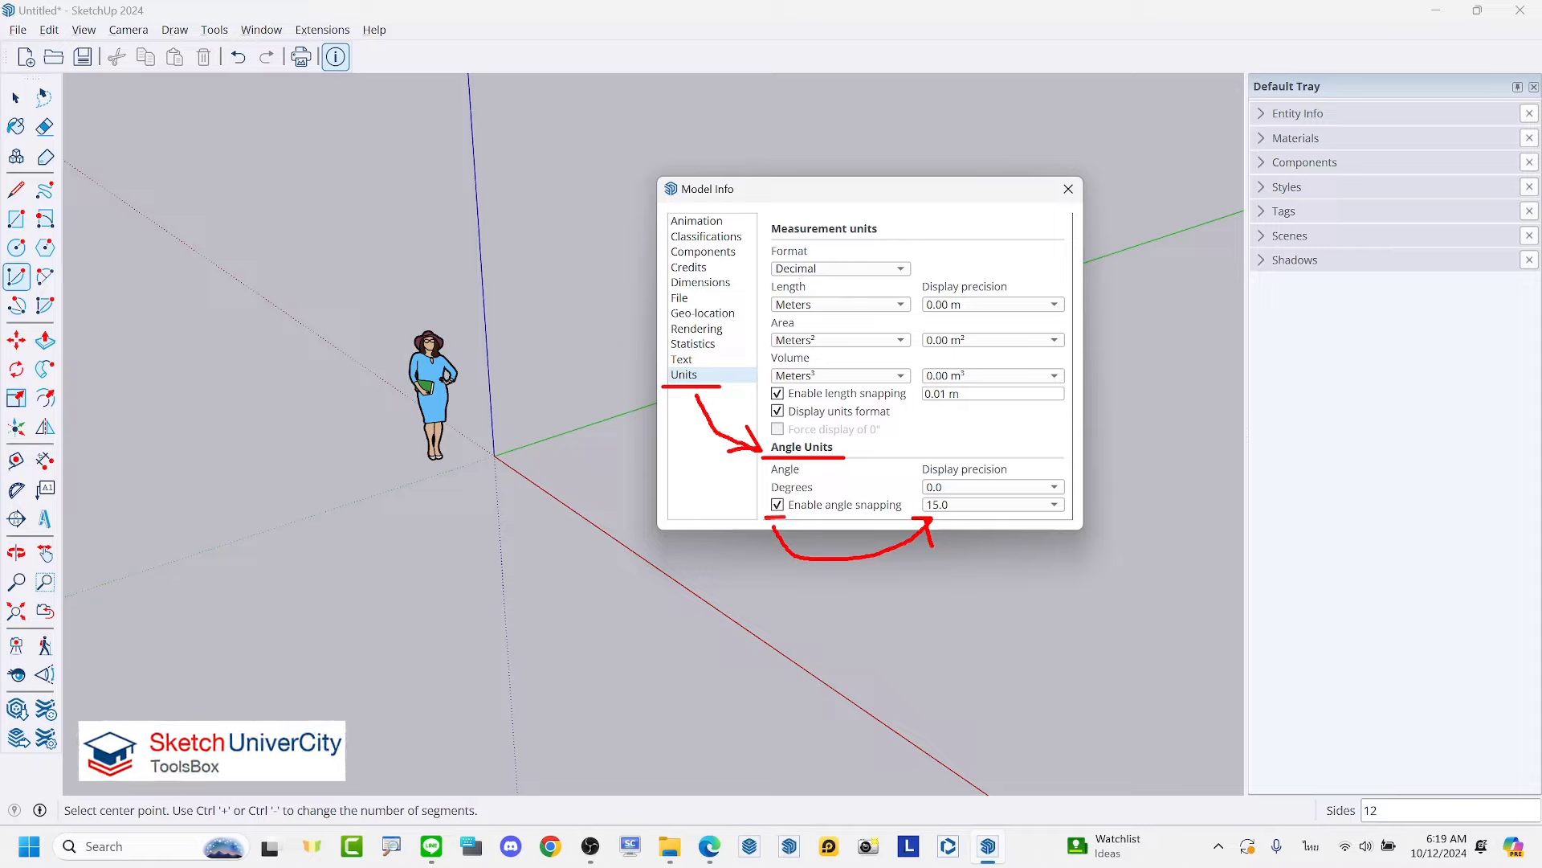
{"action": "left_click", "coordinate": [956, 506]}
{"action": "left_click", "coordinate": [938, 555]}
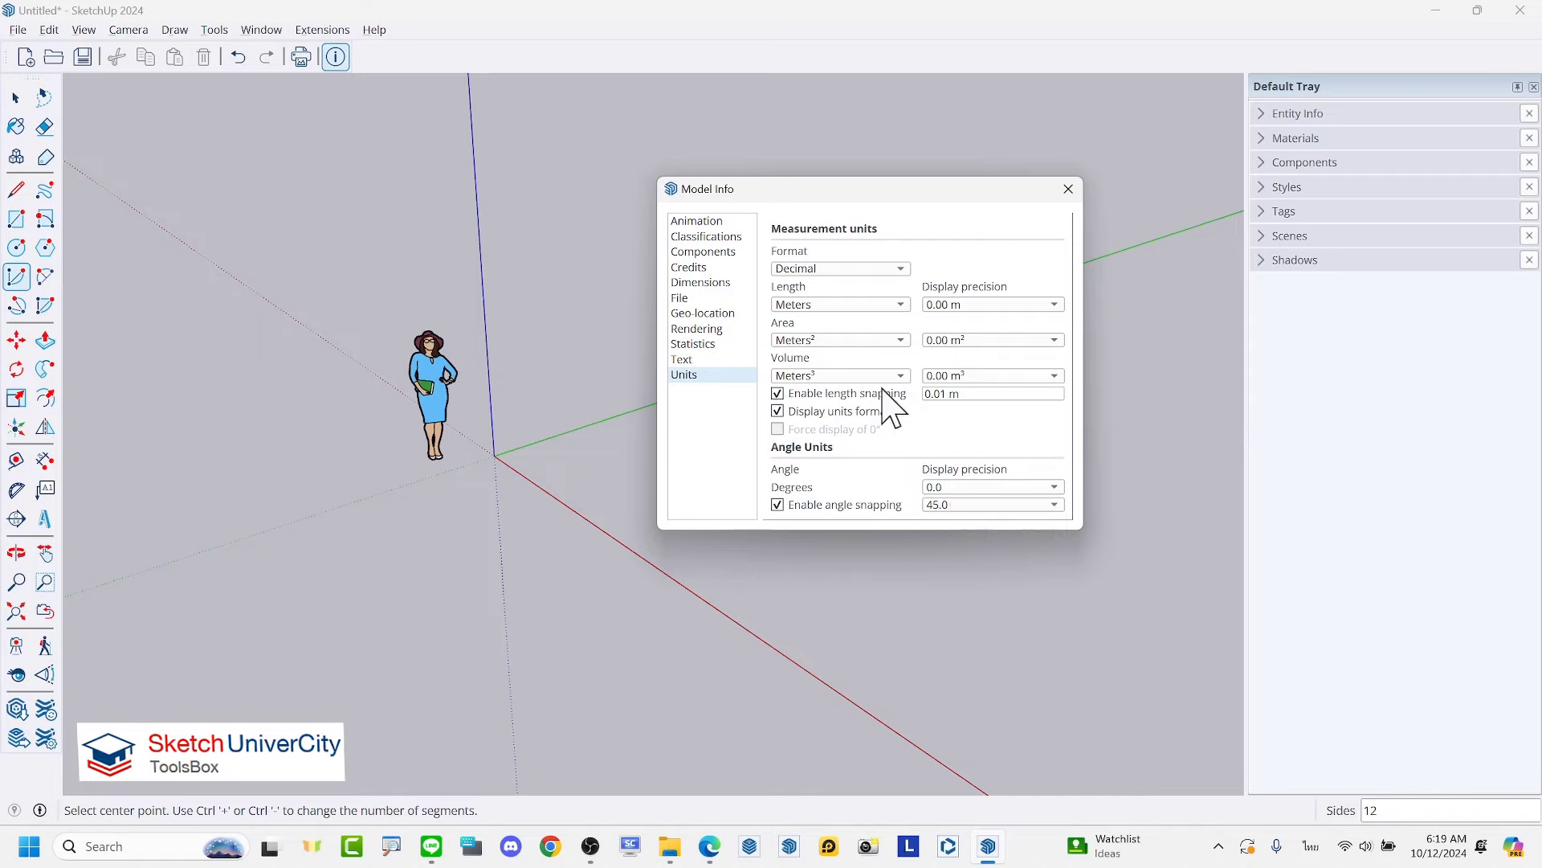
{"action": "left_click_drag", "start_coordinate": [836, 192], "coordinate": [1071, 200]}
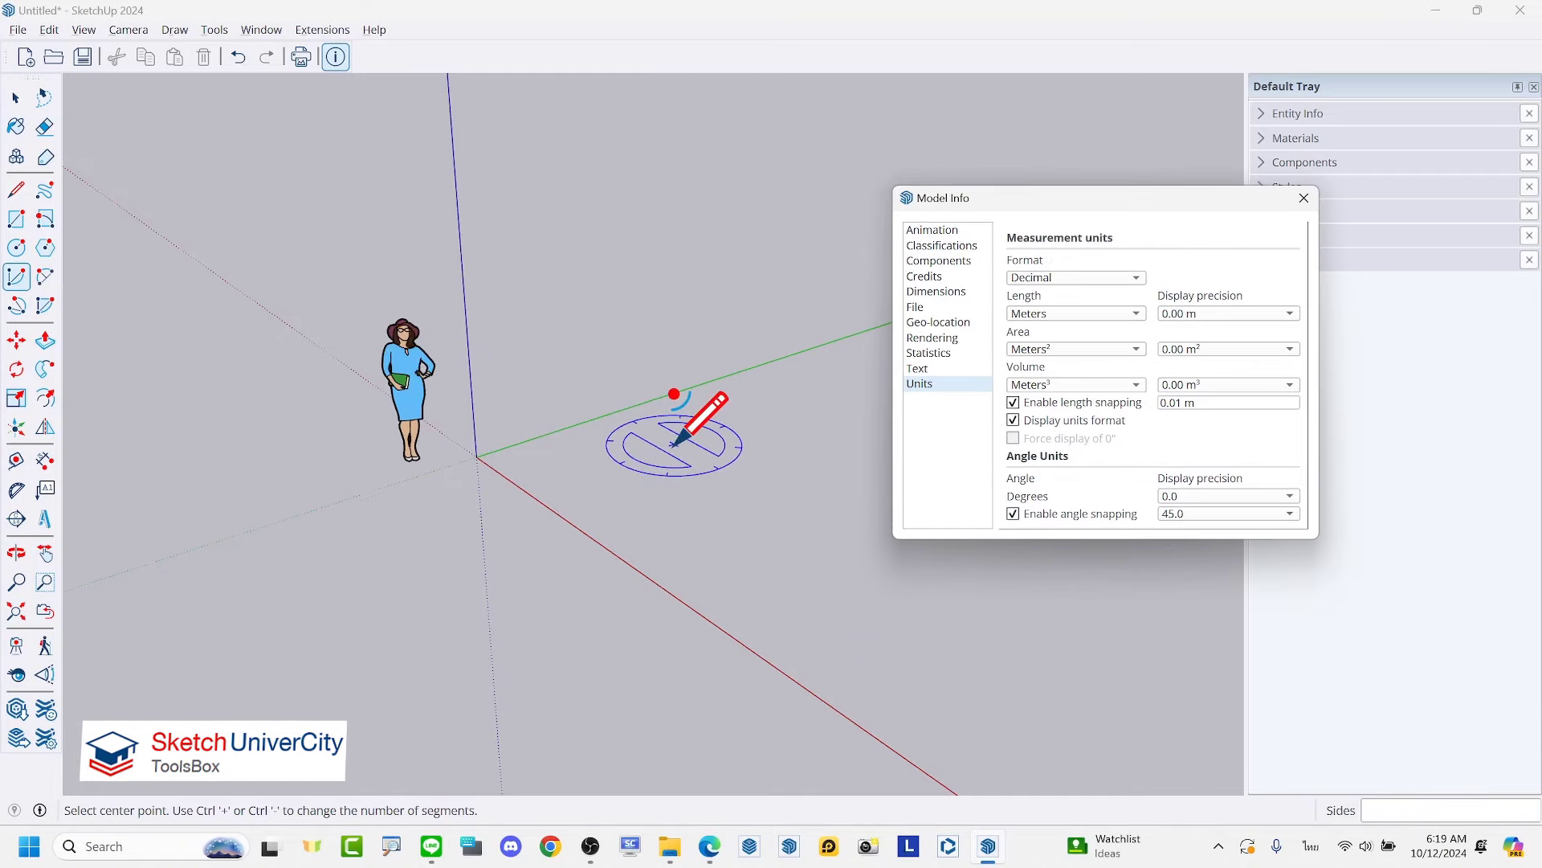
{"action": "scroll", "coordinate": [643, 474], "scroll_direction": "up", "scroll_amount": 2}
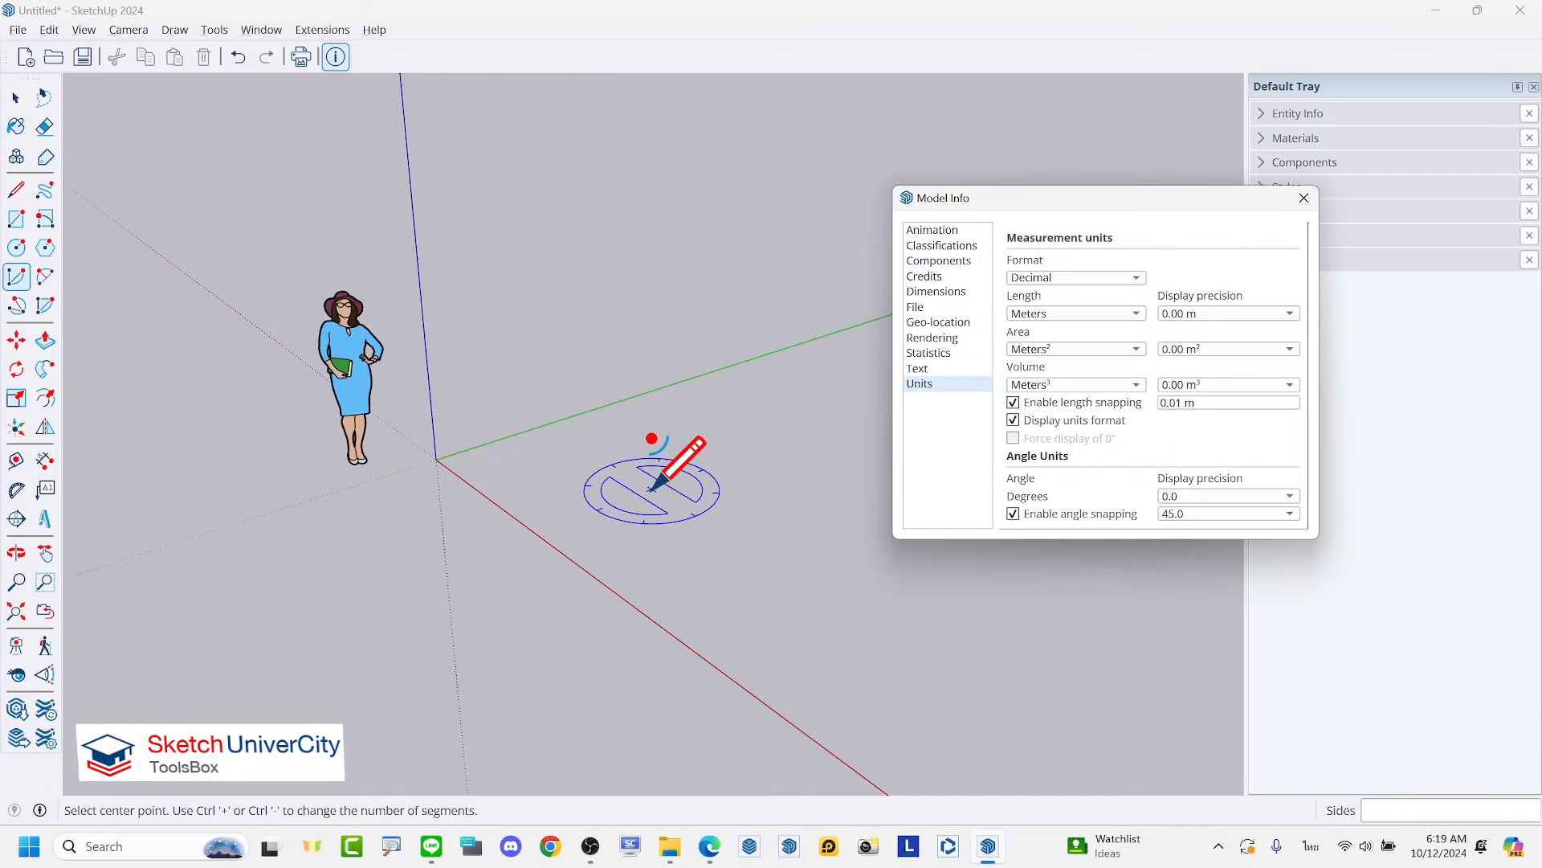
Step: Set angle snapping to 10 degrees, keep one-decimal precision, and close Model Info
{"action": "left_click", "coordinate": [1213, 514]}
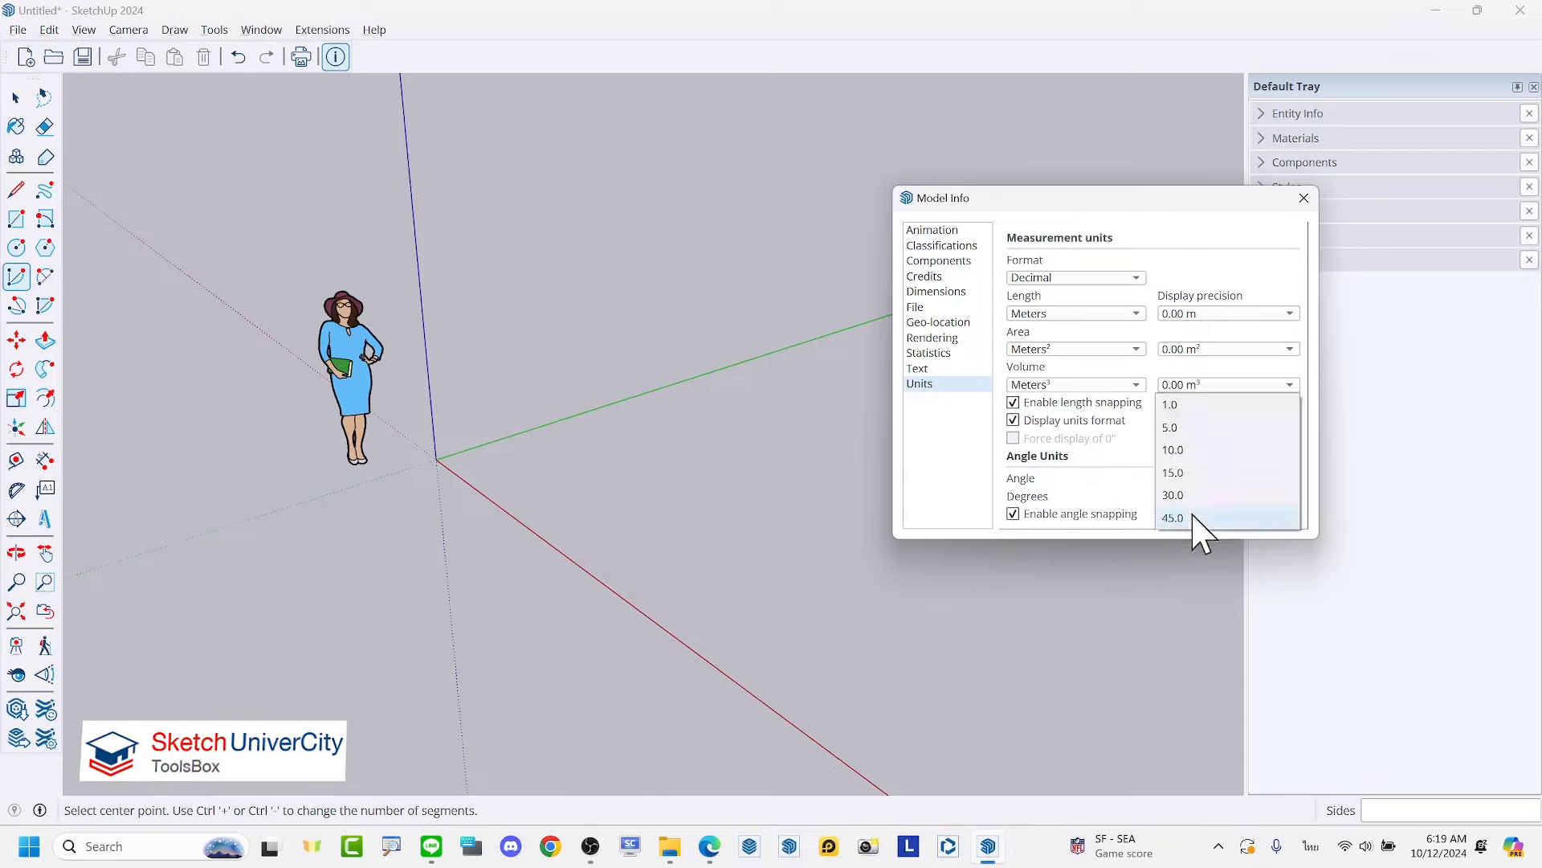
{"action": "left_click", "coordinate": [1173, 428]}
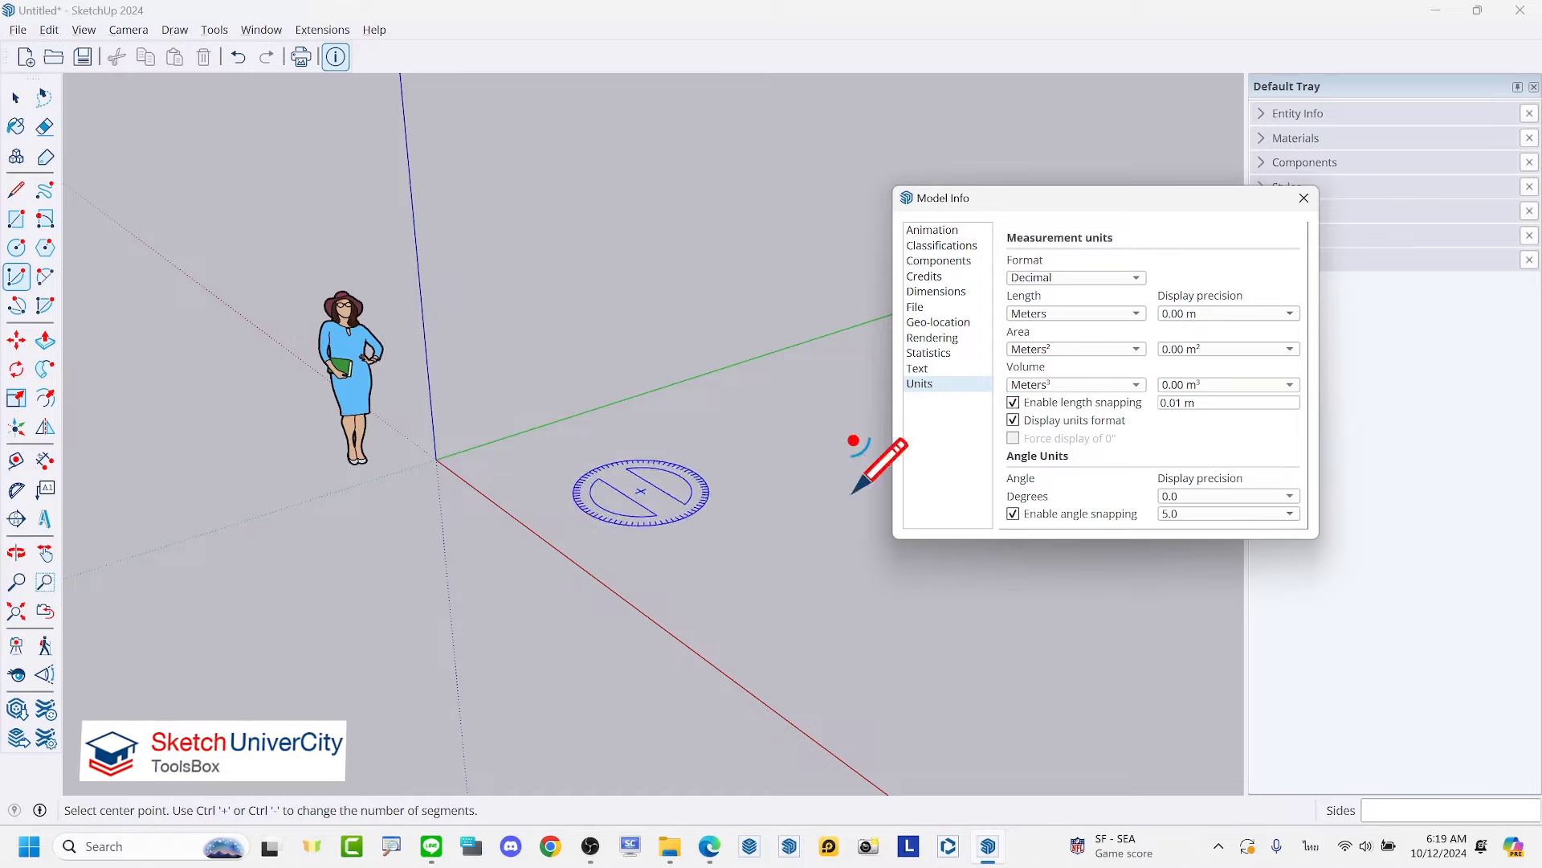
{"action": "left_click", "coordinate": [1213, 496]}
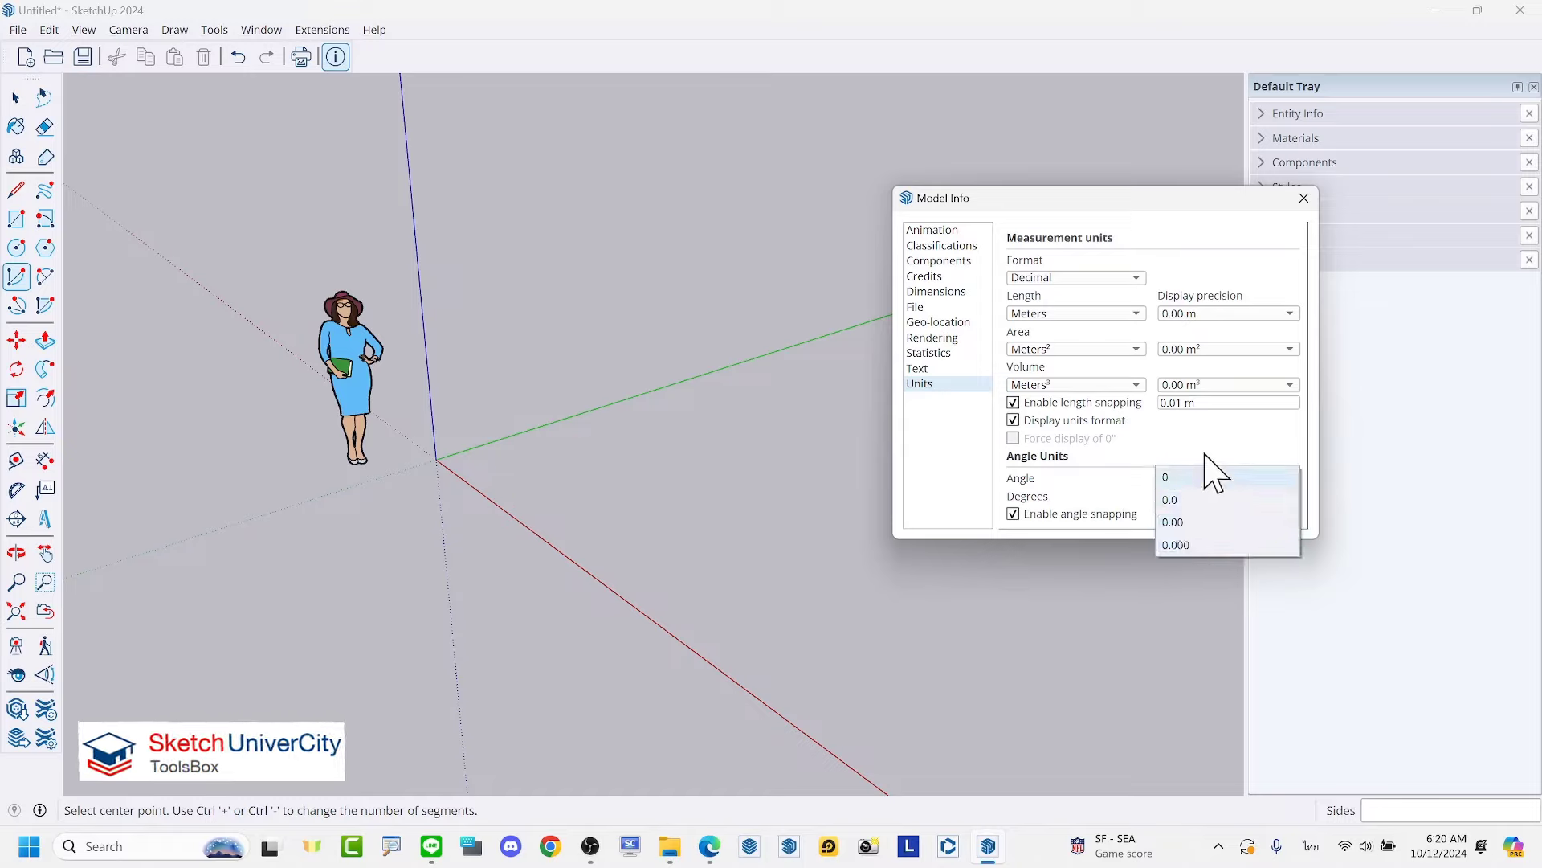
{"action": "left_click", "coordinate": [1180, 498]}
{"action": "left_click", "coordinate": [1205, 518]}
{"action": "left_click", "coordinate": [1188, 546]}
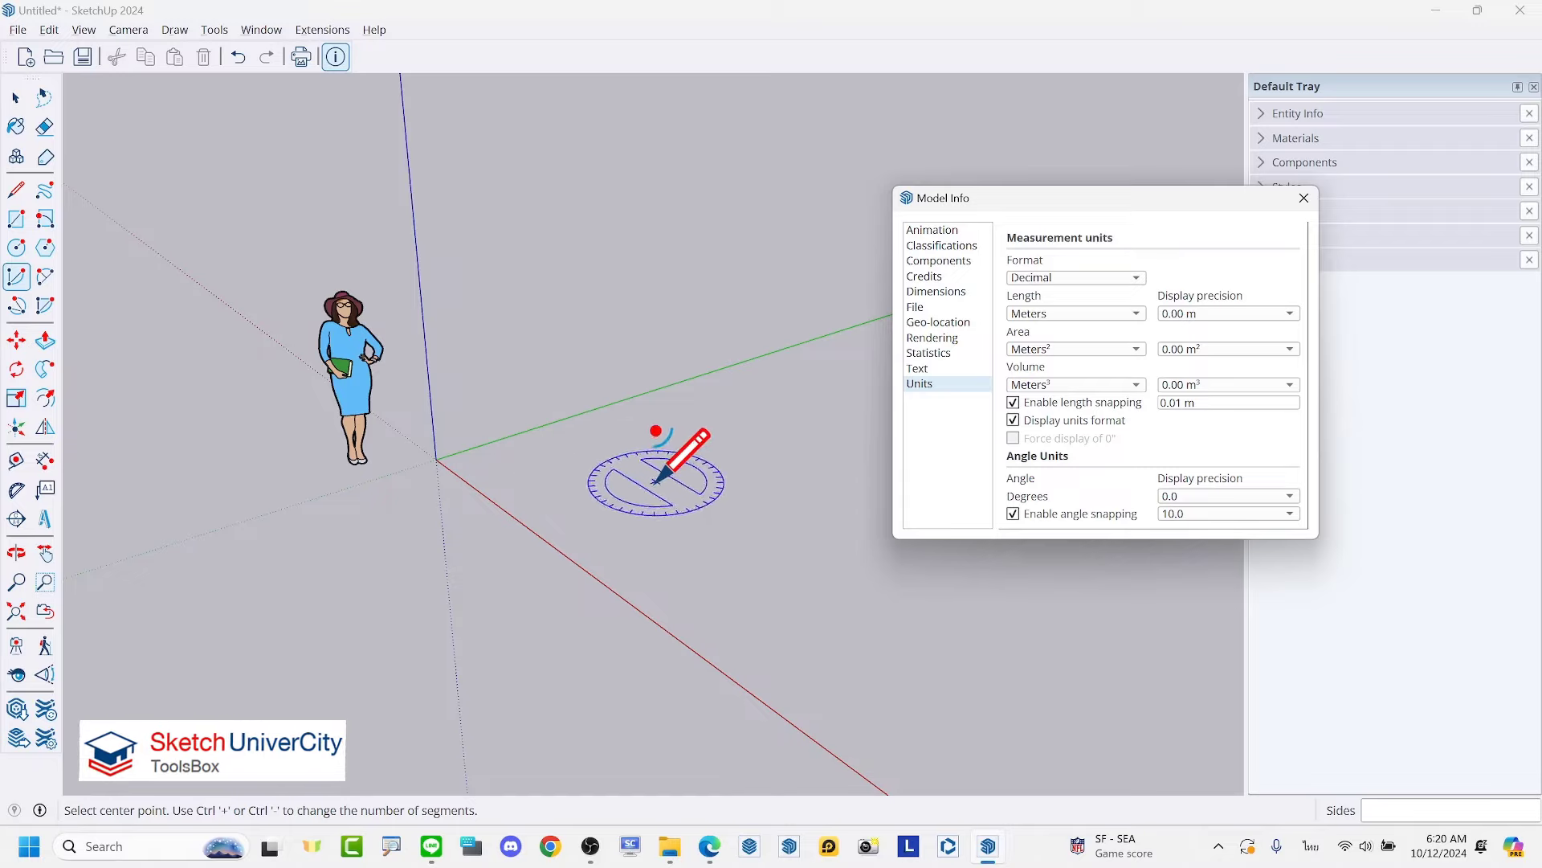
{"action": "left_click", "coordinate": [1306, 201]}
{"action": "middle_click_drag", "start_coordinate": [964, 498], "coordinate": [827, 526]}
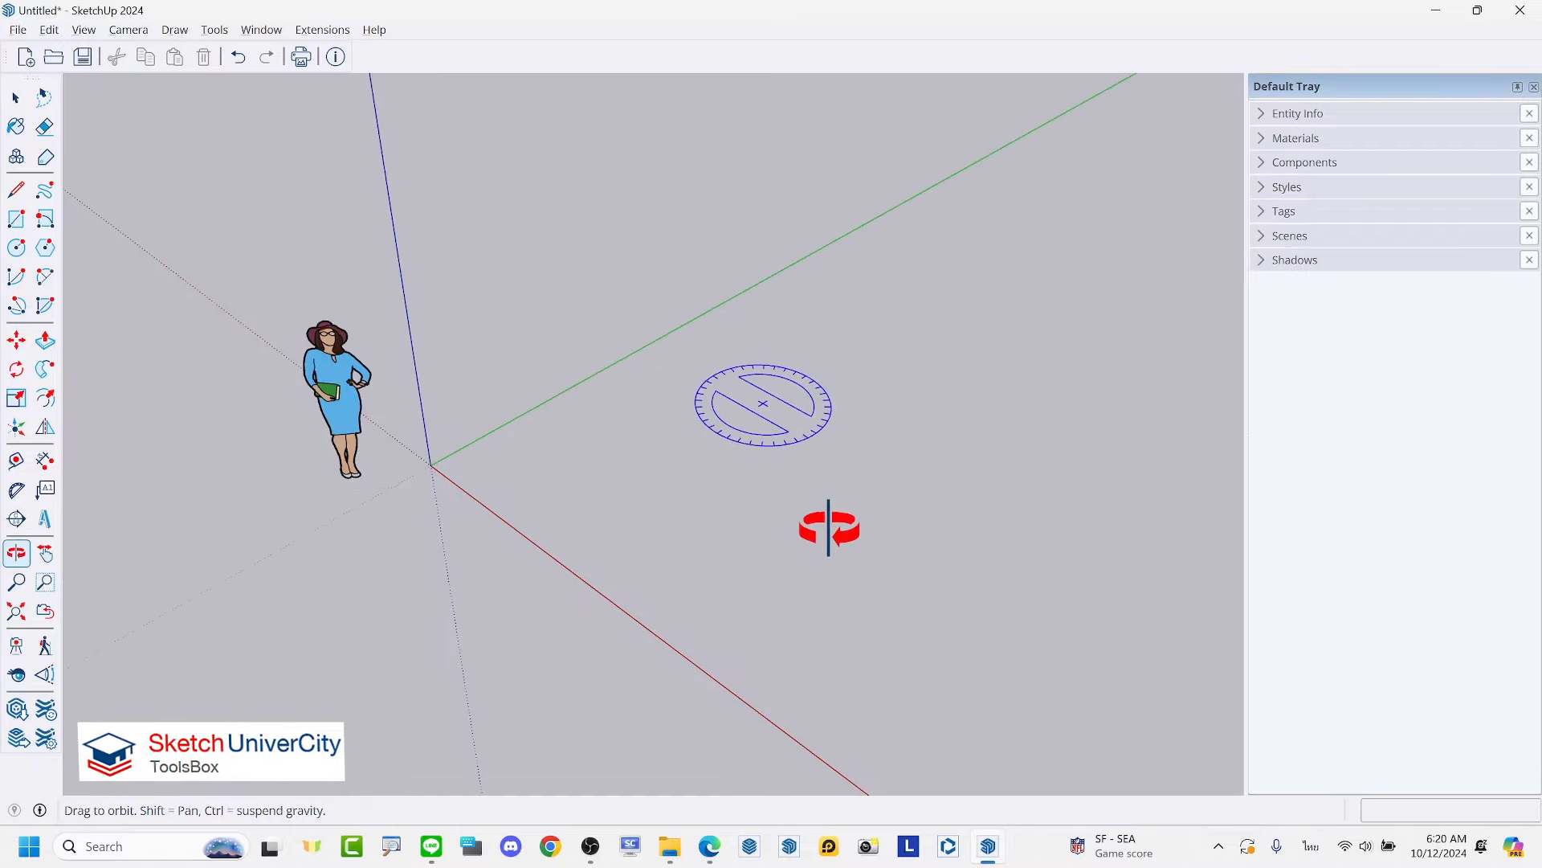
{"action": "scroll", "coordinate": [554, 474], "scroll_direction": "up", "scroll_amount": 1}
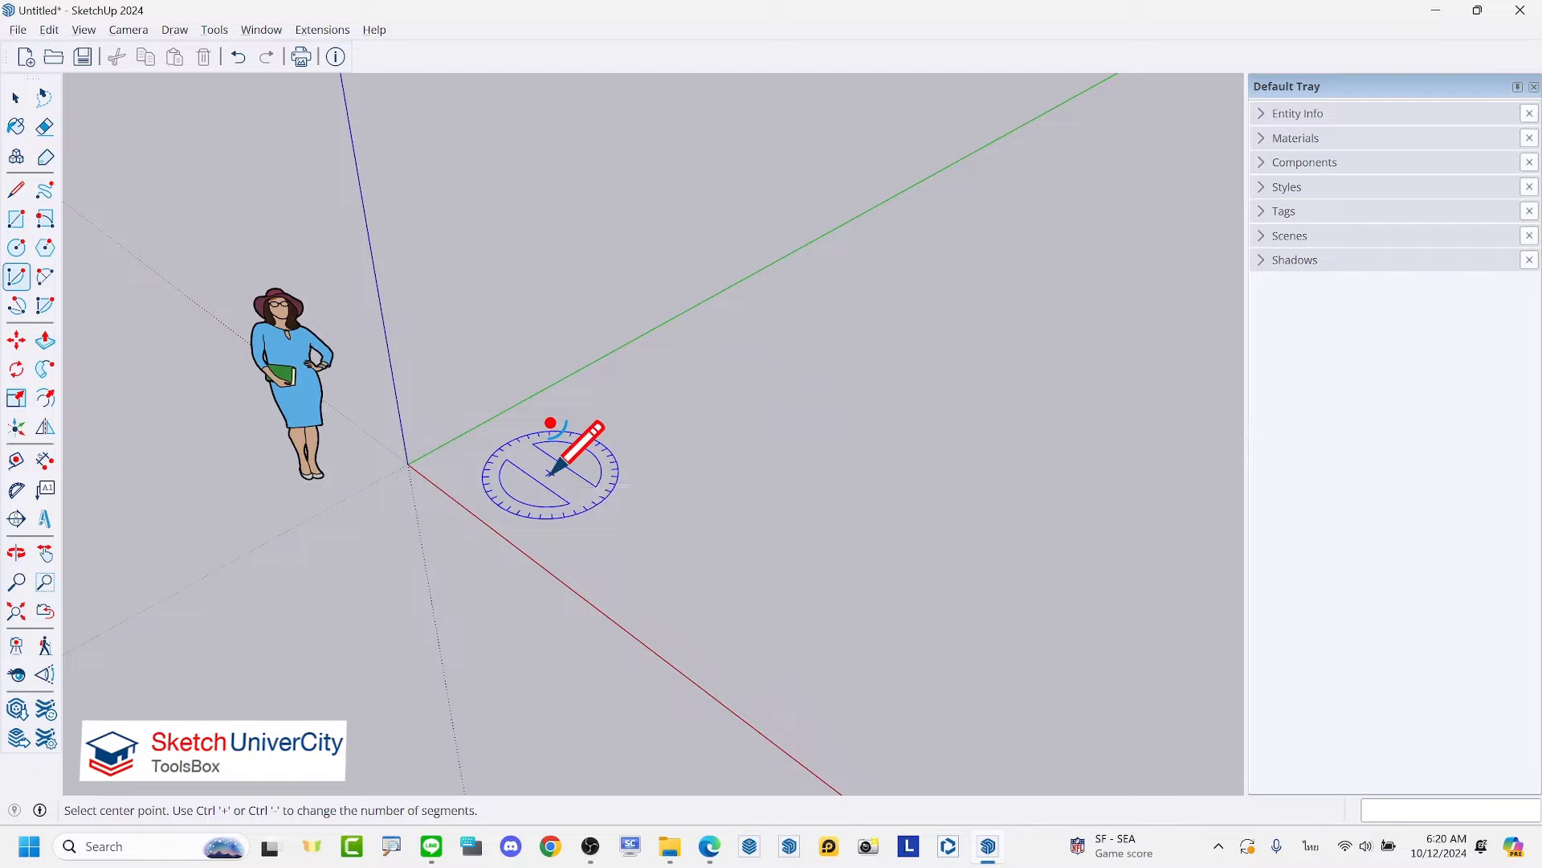
{"action": "key", "text": "Left"}
{"action": "key", "text": "Right"}
{"action": "key", "text": "Up"}
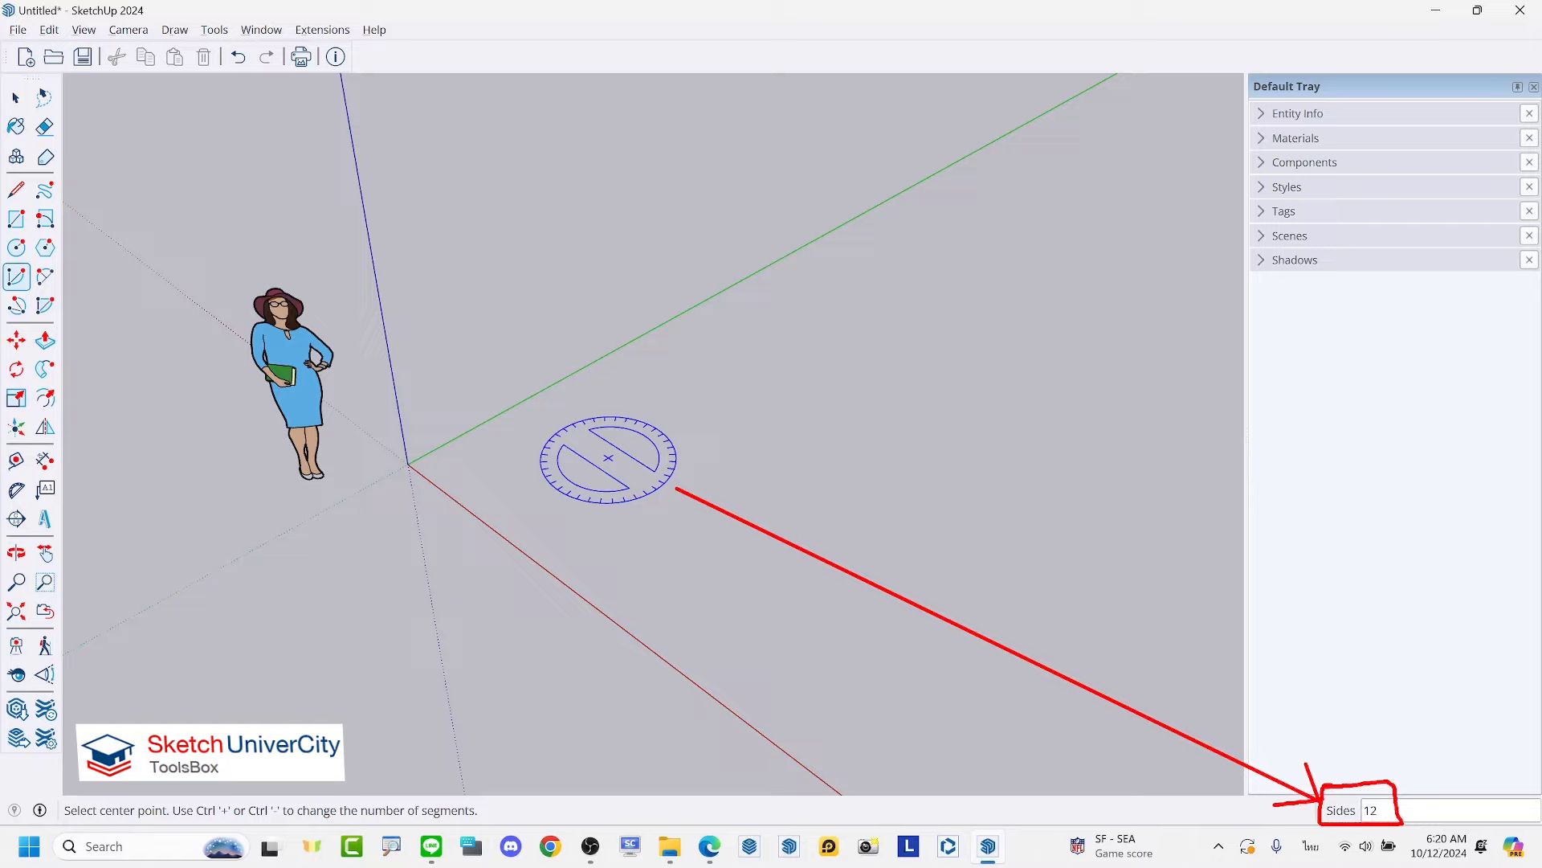
{"action": "scroll", "coordinate": [733, 354], "scroll_direction": "down", "scroll_amount": 1}
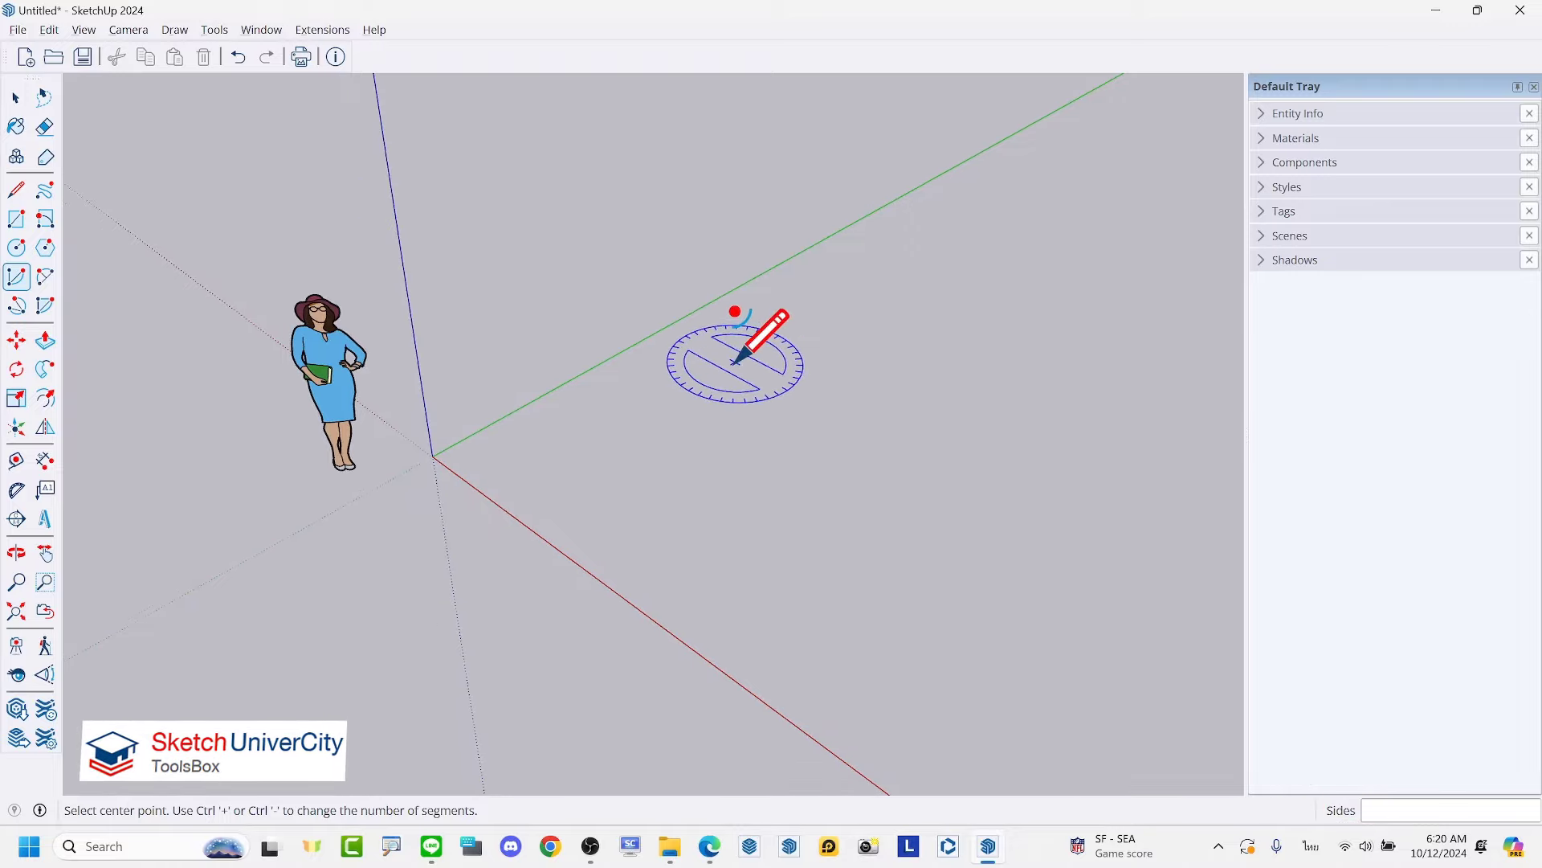
{"action": "scroll", "coordinate": [784, 355], "scroll_direction": "down", "scroll_amount": 1}
{"action": "scroll", "coordinate": [606, 490], "scroll_direction": "up", "scroll_amount": 1}
{"action": "scroll", "coordinate": [595, 434], "scroll_direction": "up", "scroll_amount": 1}
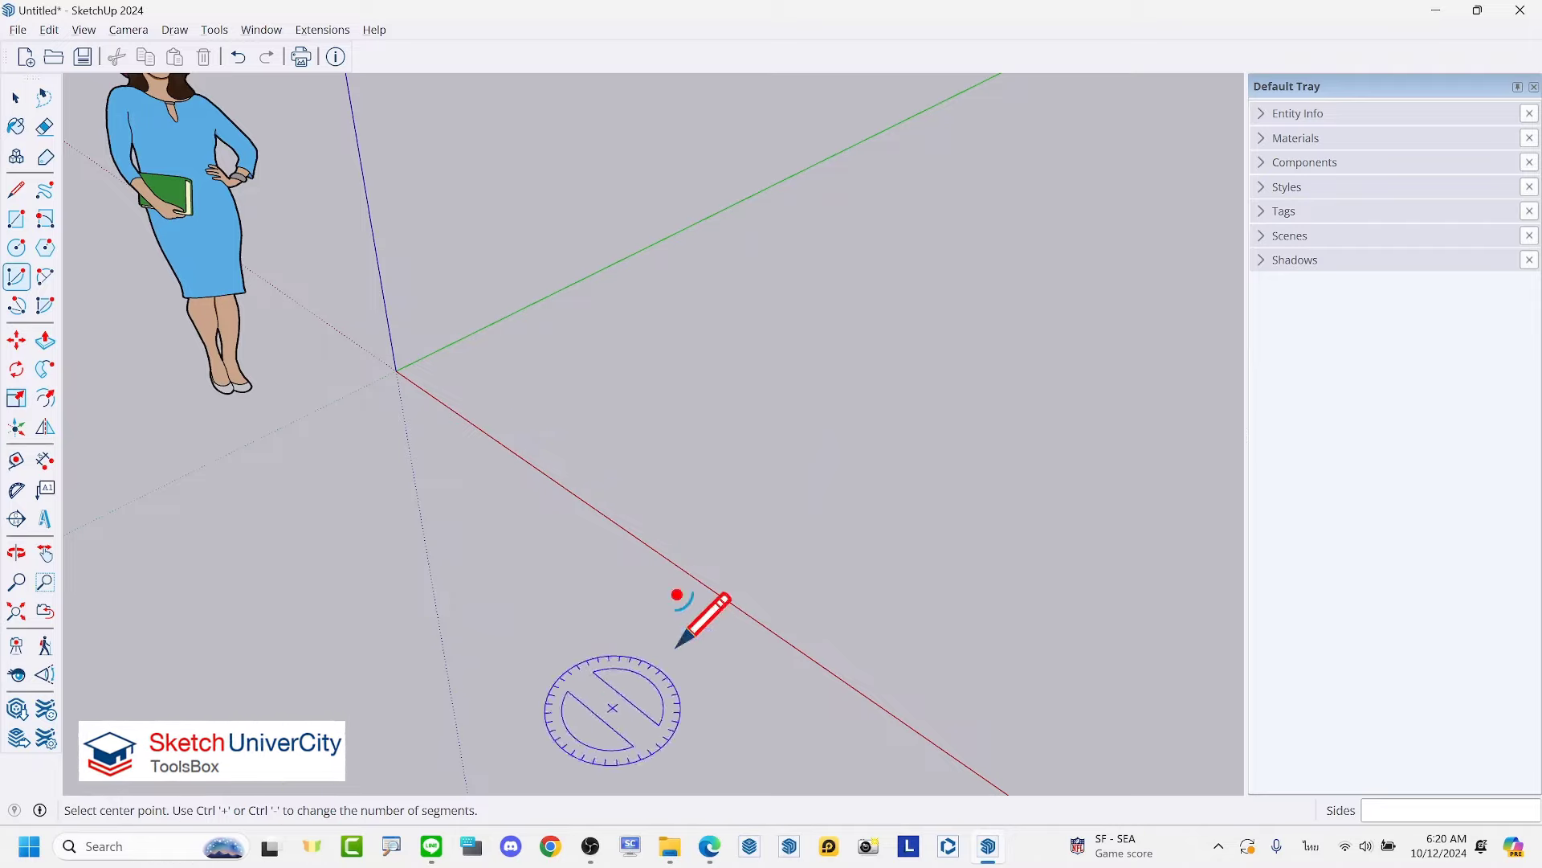
Step: Draw a 1 m radius, 90-degree arc centred on the ground beside the origin
{"action": "left_click", "coordinate": [648, 373]}
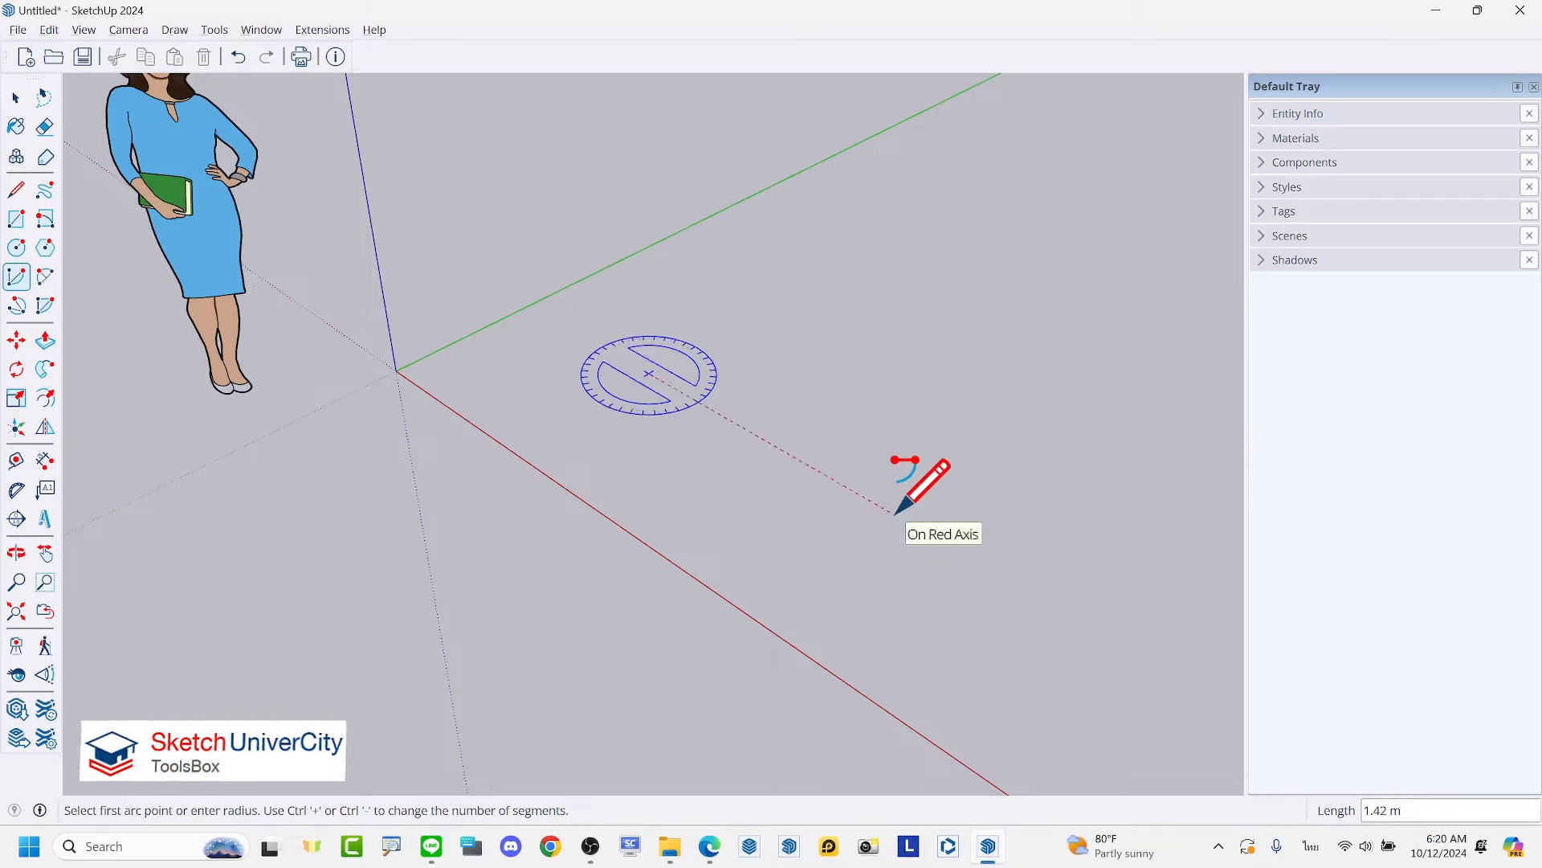
{"action": "type", "text": "1"}
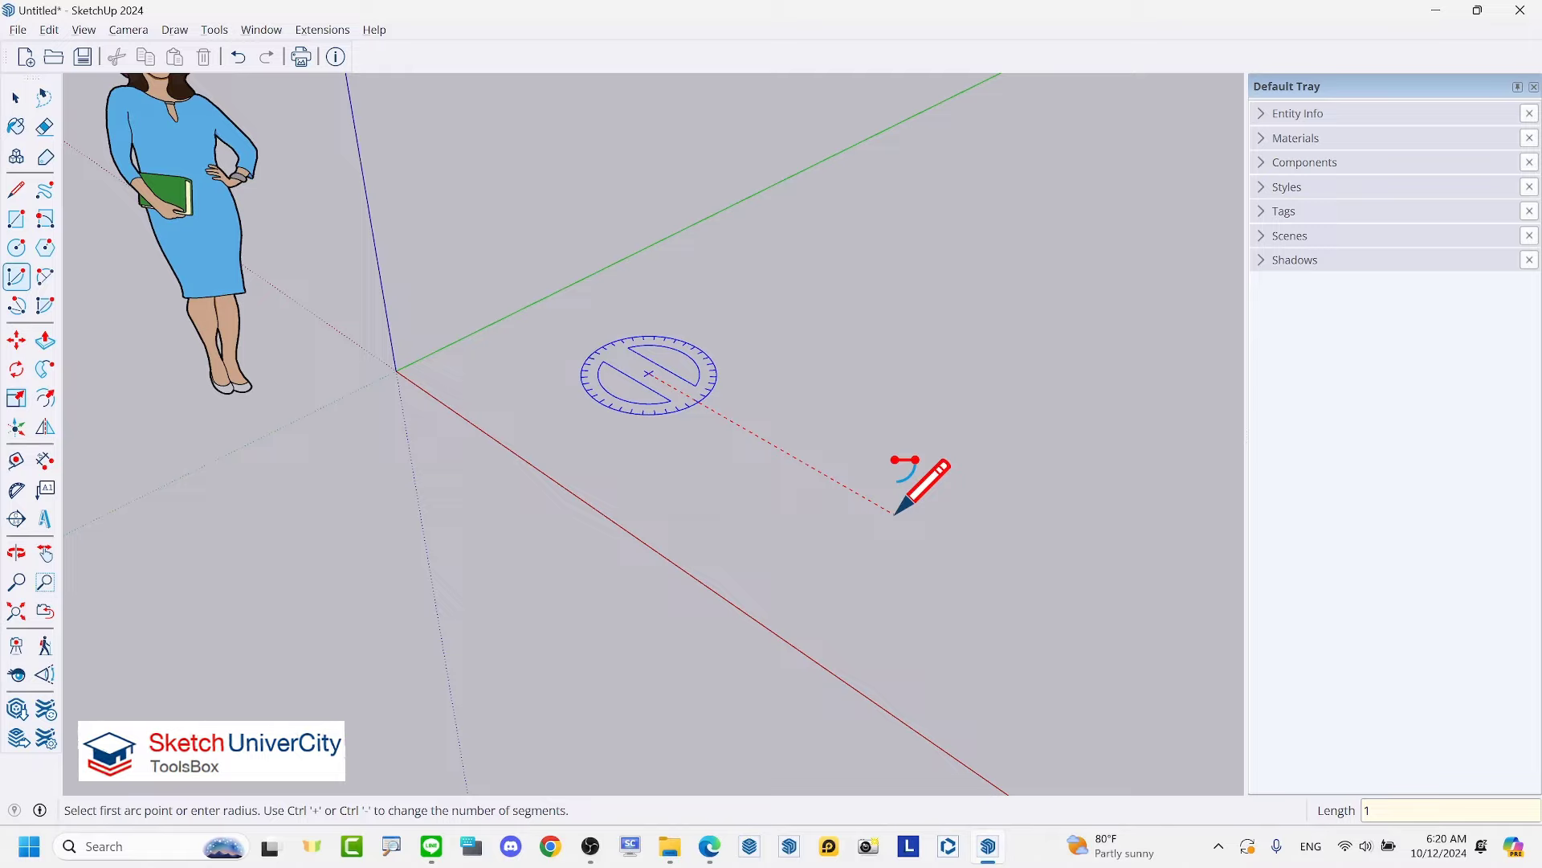
{"action": "key", "text": "Return"}
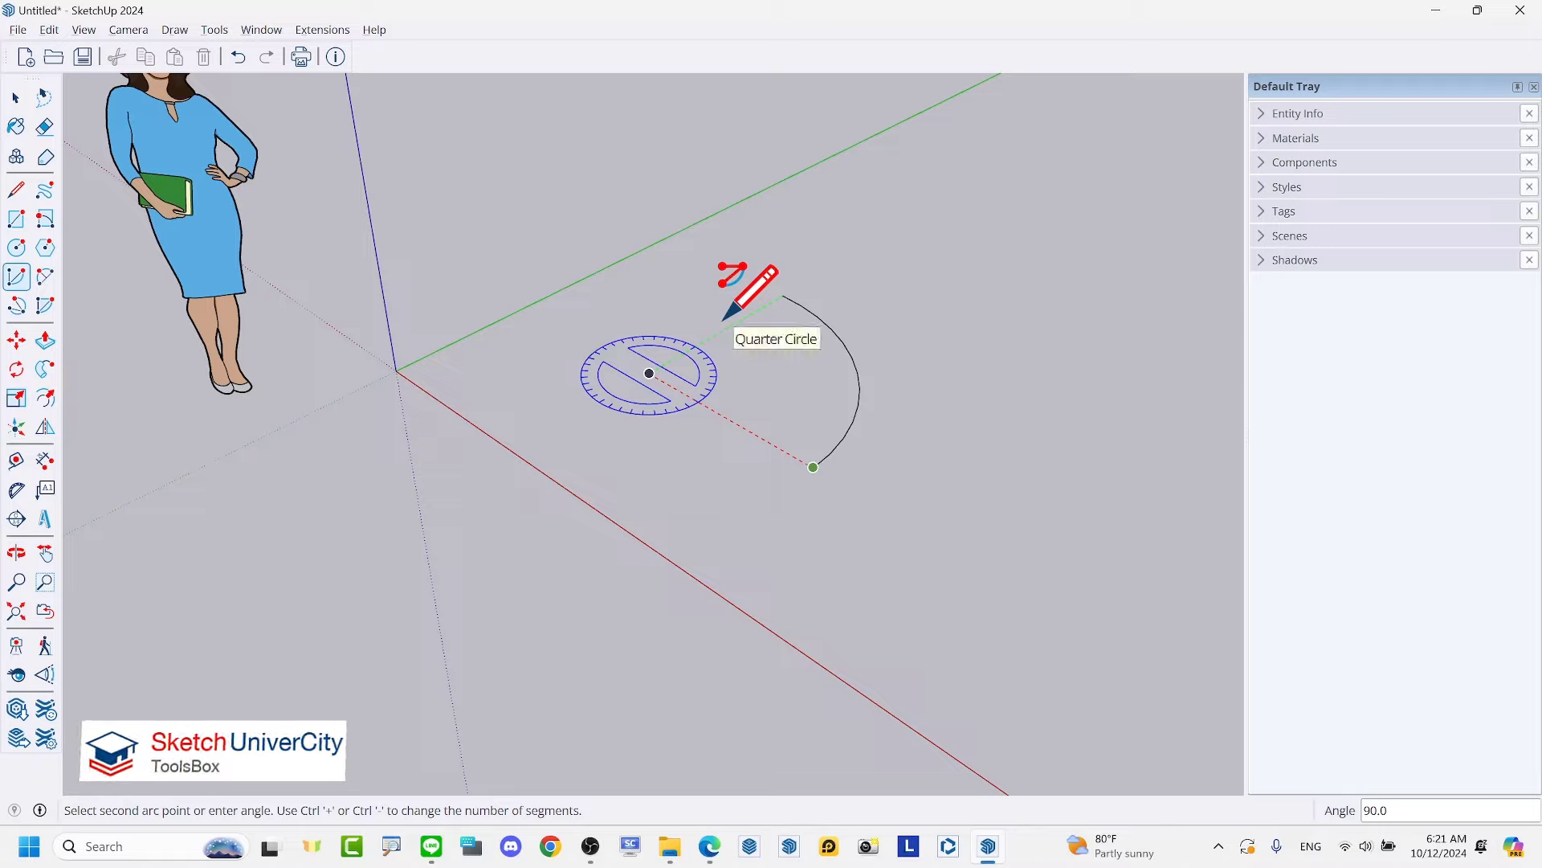
{"action": "type", "text": "9"}
{"action": "key", "text": "Return"}
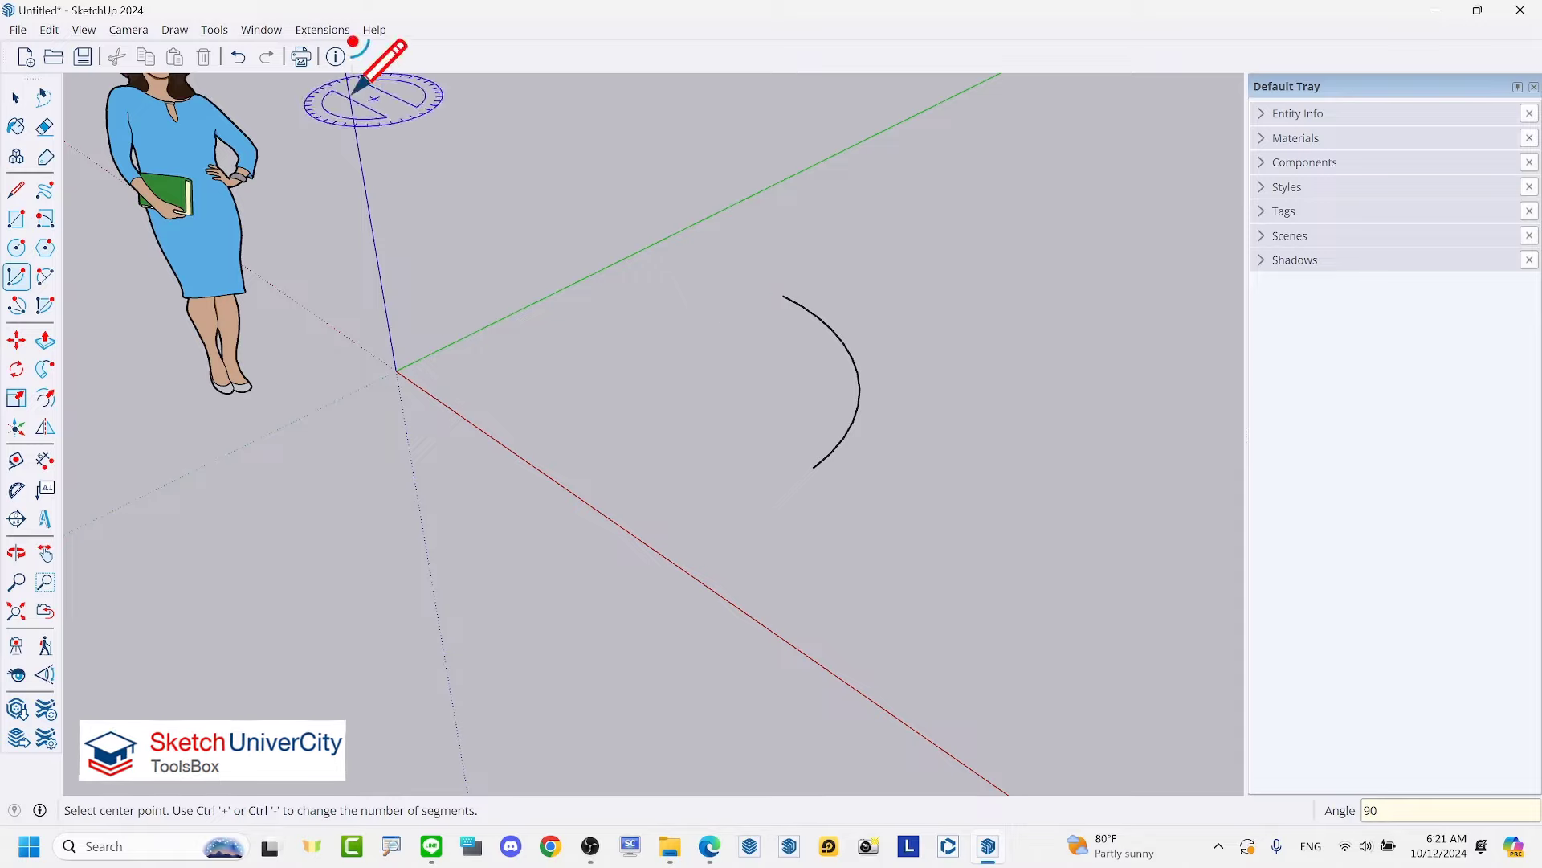
Step: Undo the quarter arc and start a new arc with a 1 m radius
{"action": "left_click", "coordinate": [238, 56]}
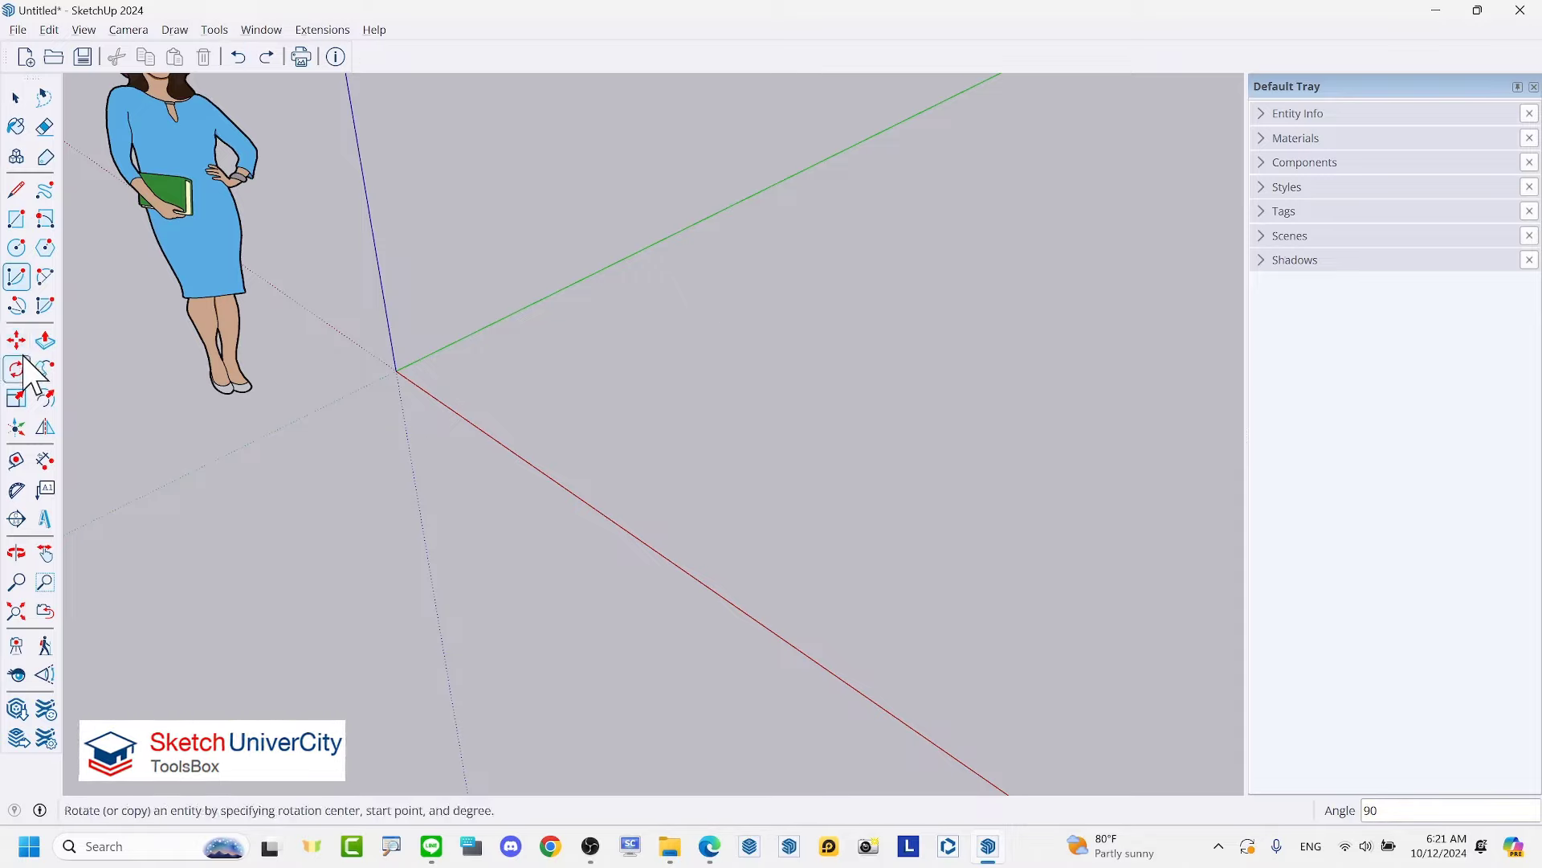
{"action": "left_click", "coordinate": [19, 281]}
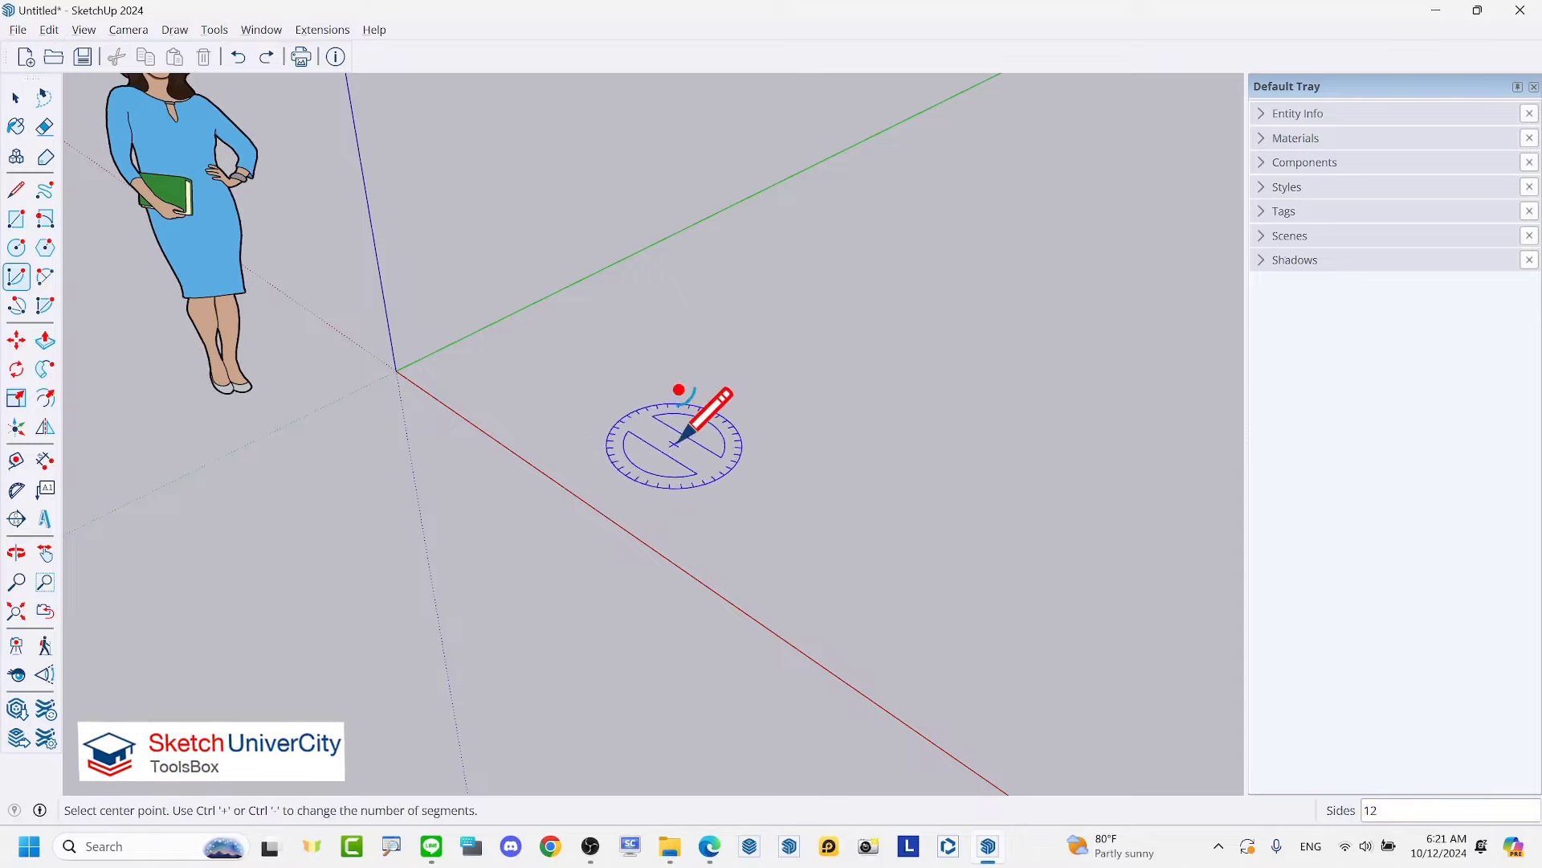
{"action": "left_click", "coordinate": [730, 406]}
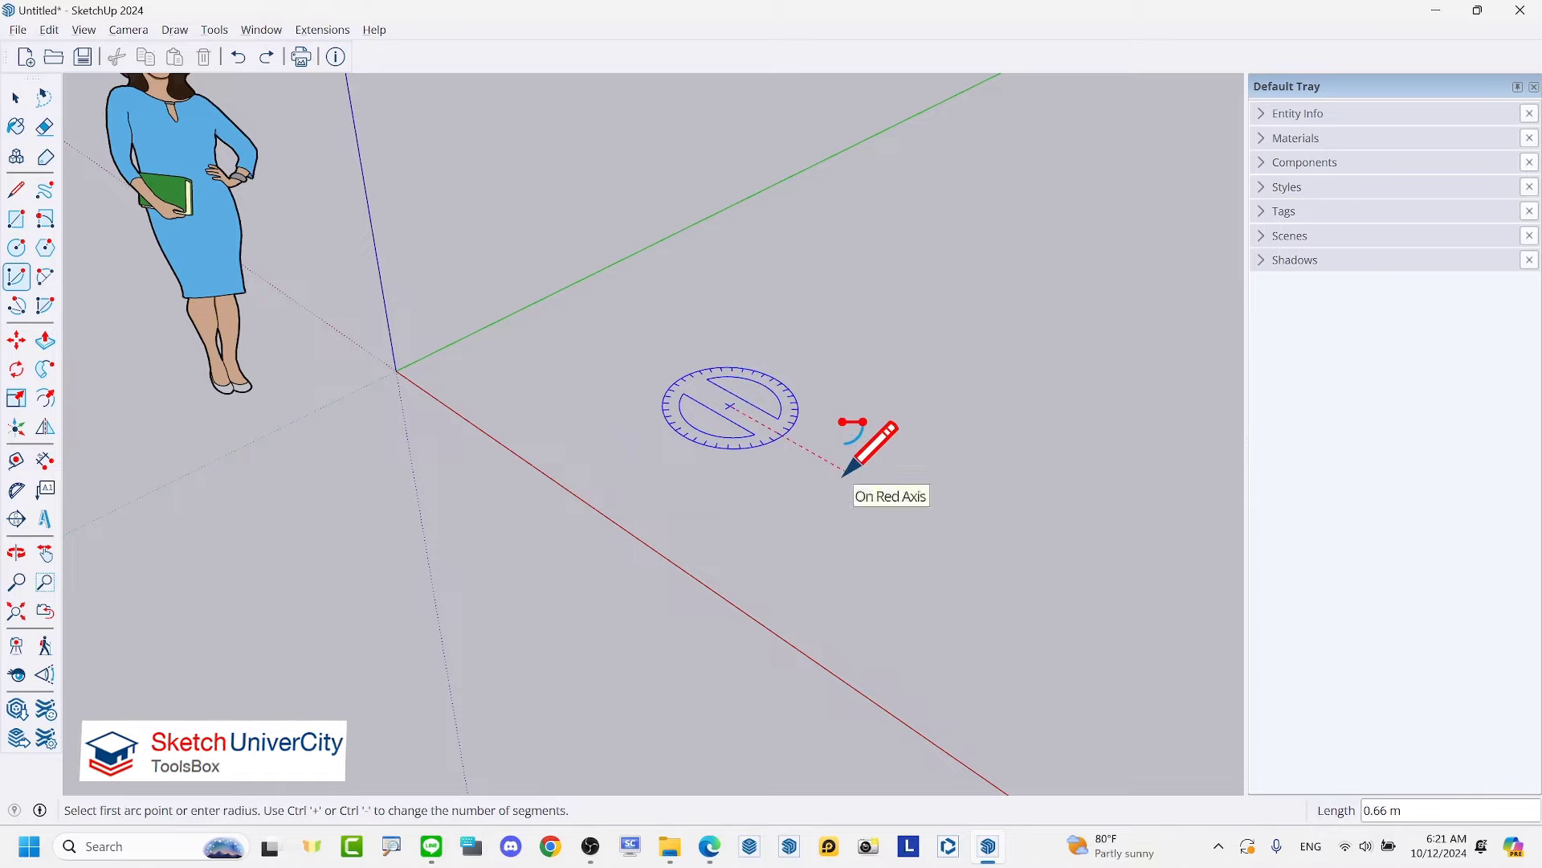
{"action": "type", "text": "1"}
{"action": "key", "text": "Return"}
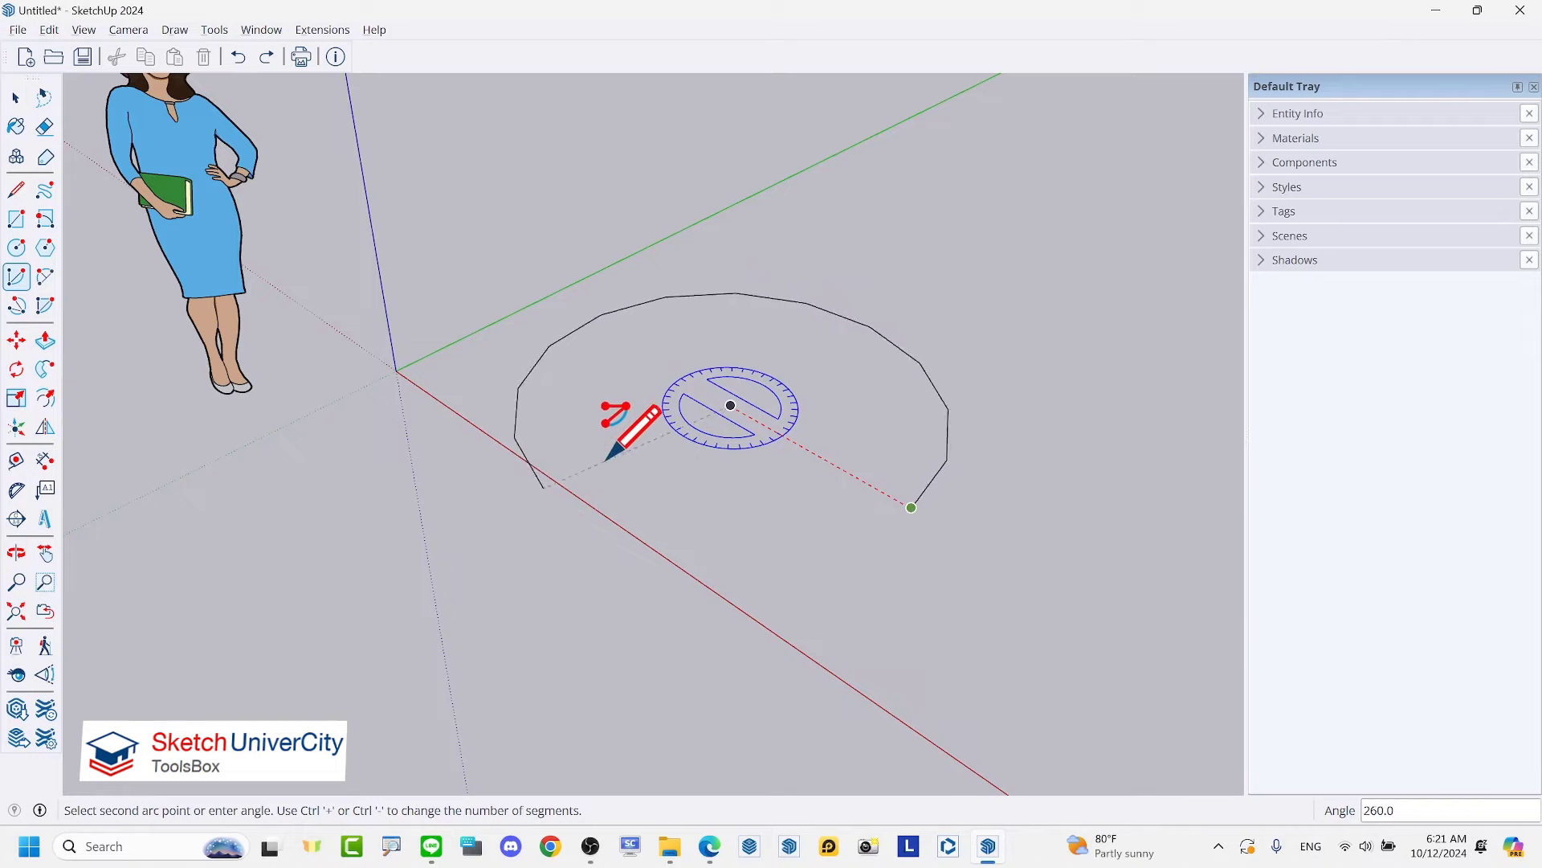
{"action": "scroll", "coordinate": [593, 360], "scroll_direction": "up", "scroll_amount": 1}
{"action": "scroll", "coordinate": [579, 522], "scroll_direction": "down", "scroll_amount": 1}
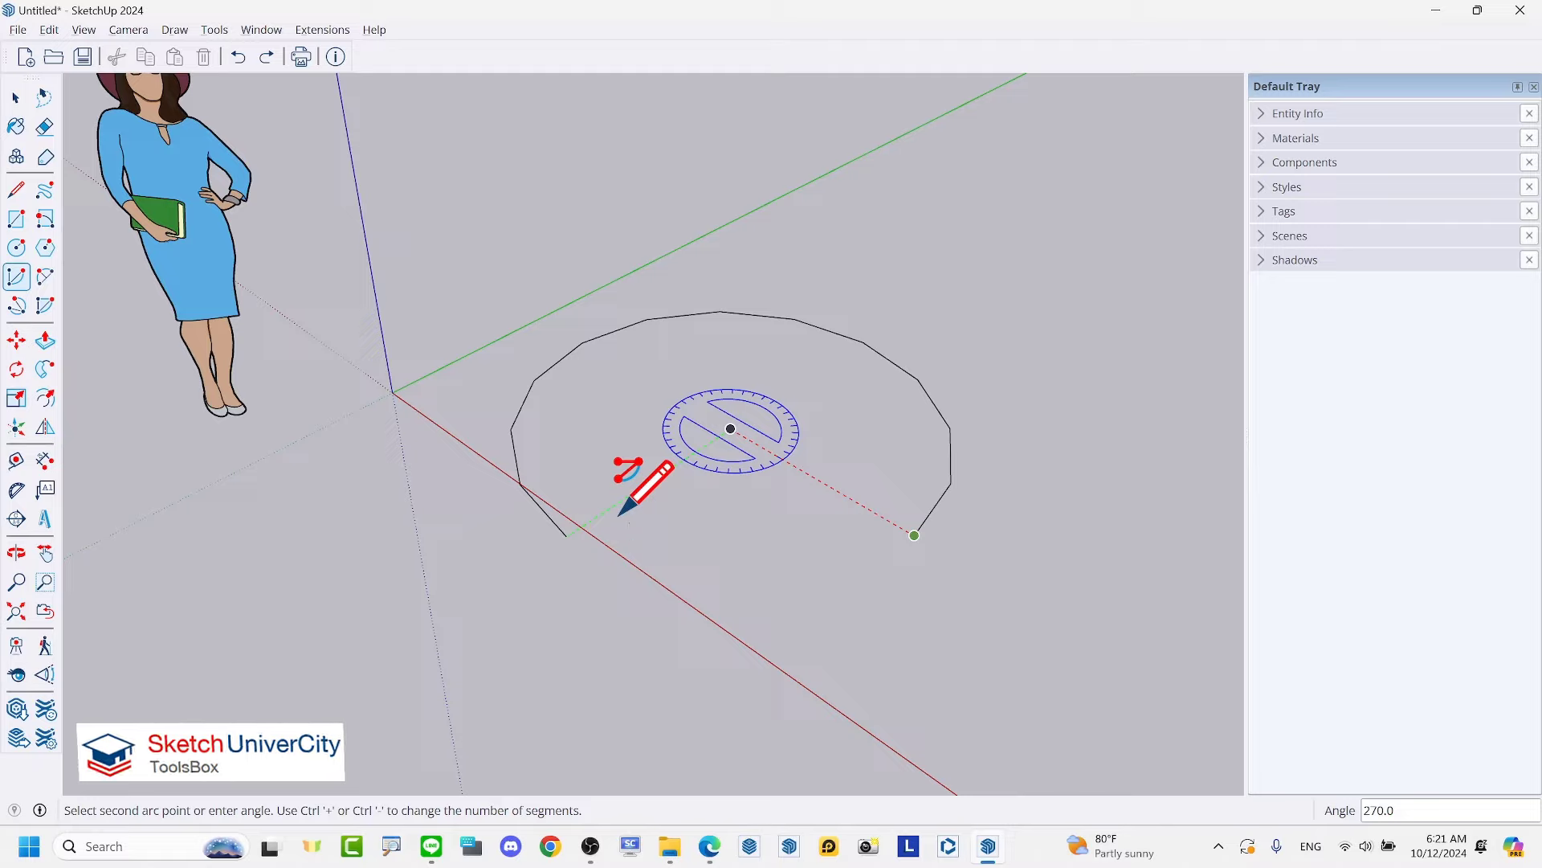
Step: Adjust the arc's segment count with Ctrl+plus and Ctrl+minus toward 24
{"action": "key", "text": "ctrl+plus"}
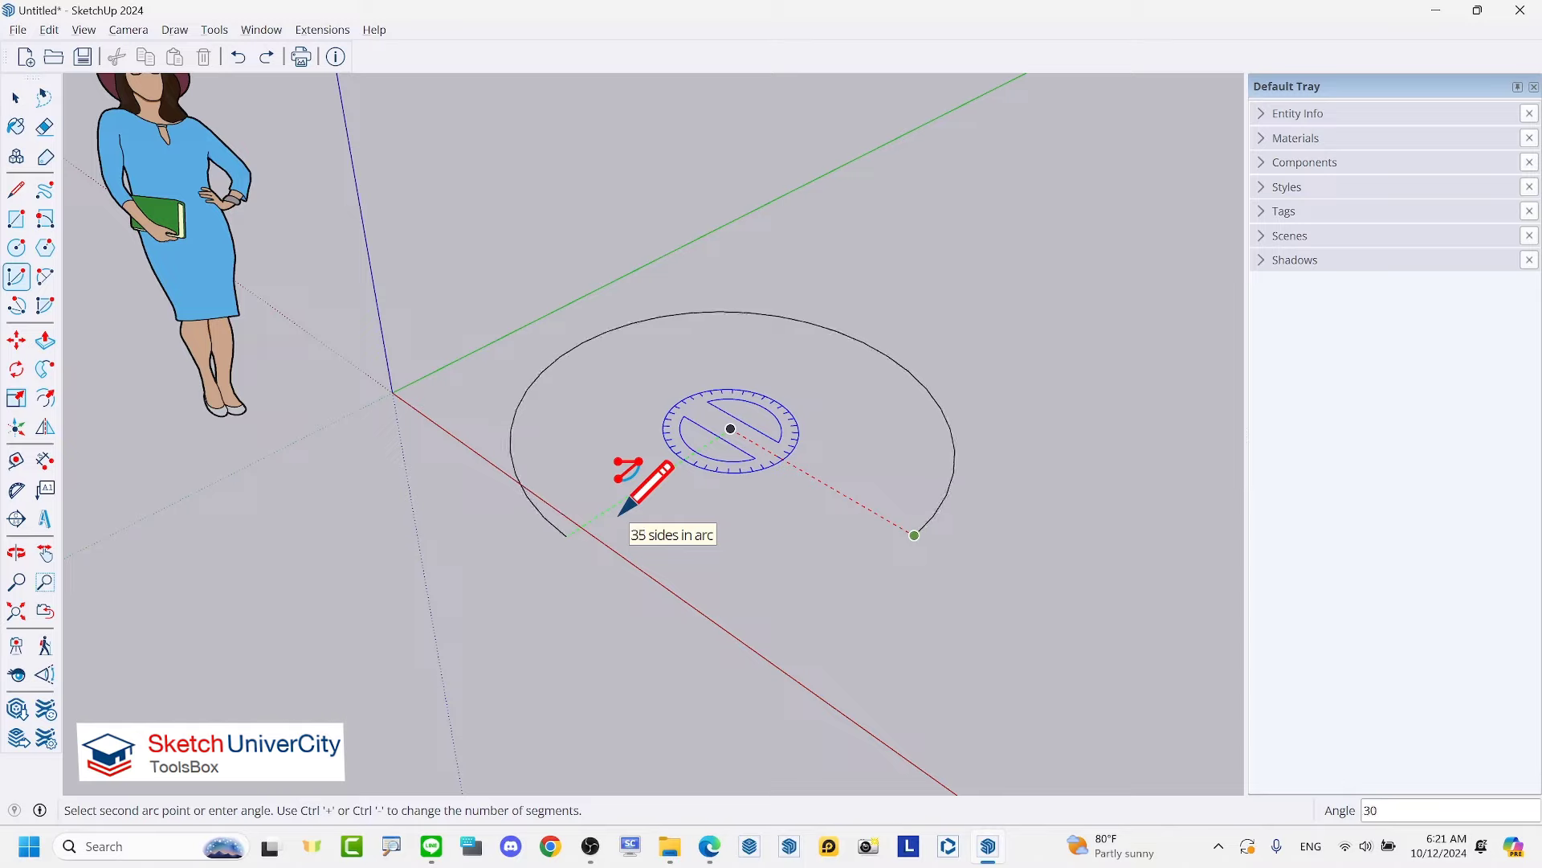
{"action": "key", "text": "ctrl+minus"}
{"action": "key", "text": "ctrl+minus"}
{"action": "key", "text": "ctrl+minus"}
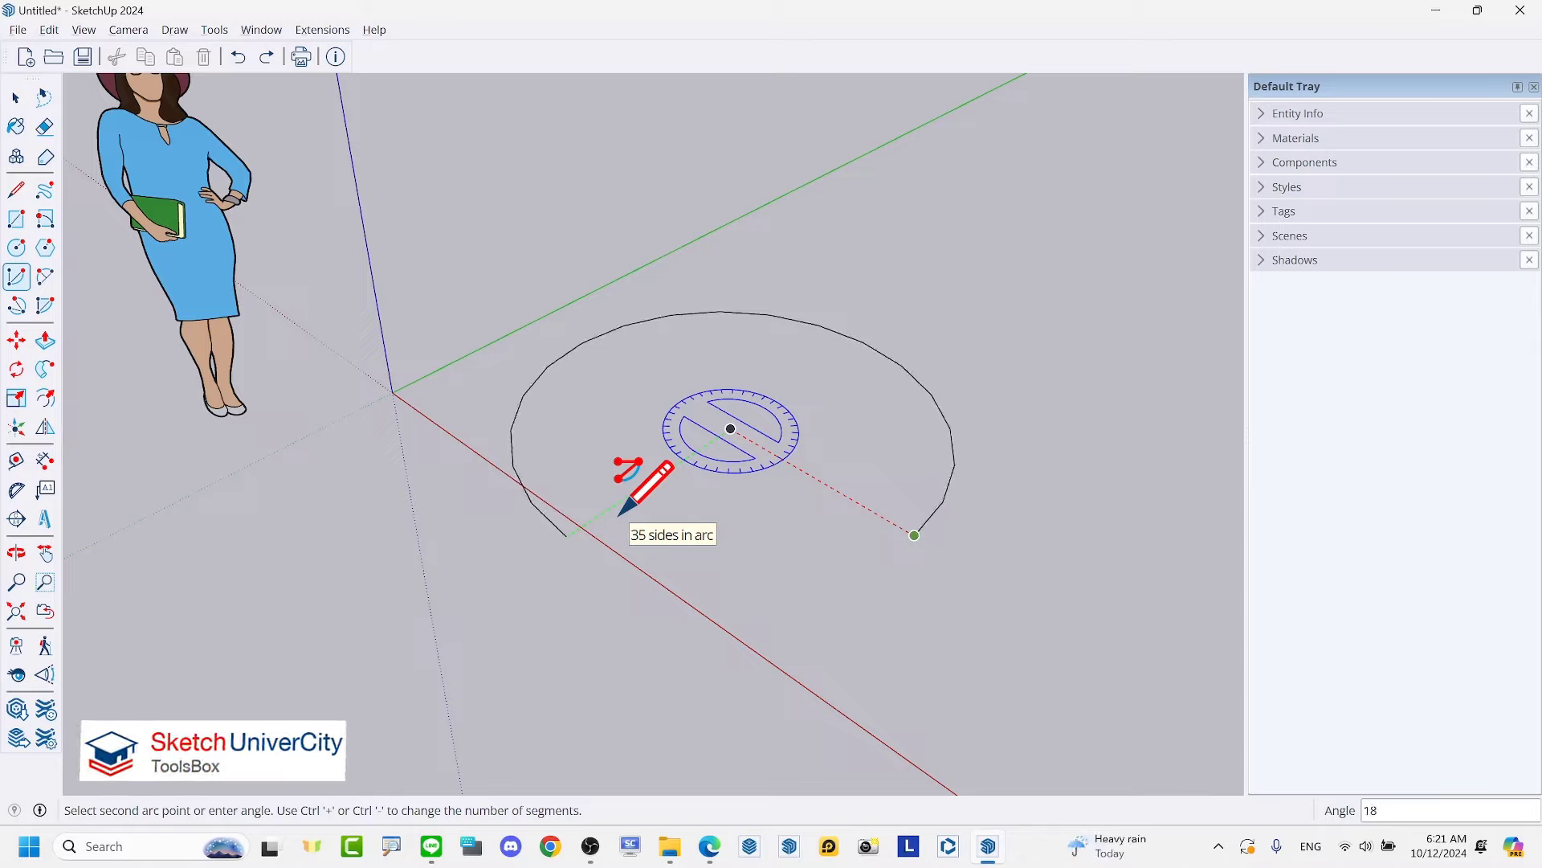
{"action": "key", "text": "ctrl+minus"}
{"action": "key", "text": "ctrl+minus"}
{"action": "key", "text": "ctrl+minus"}
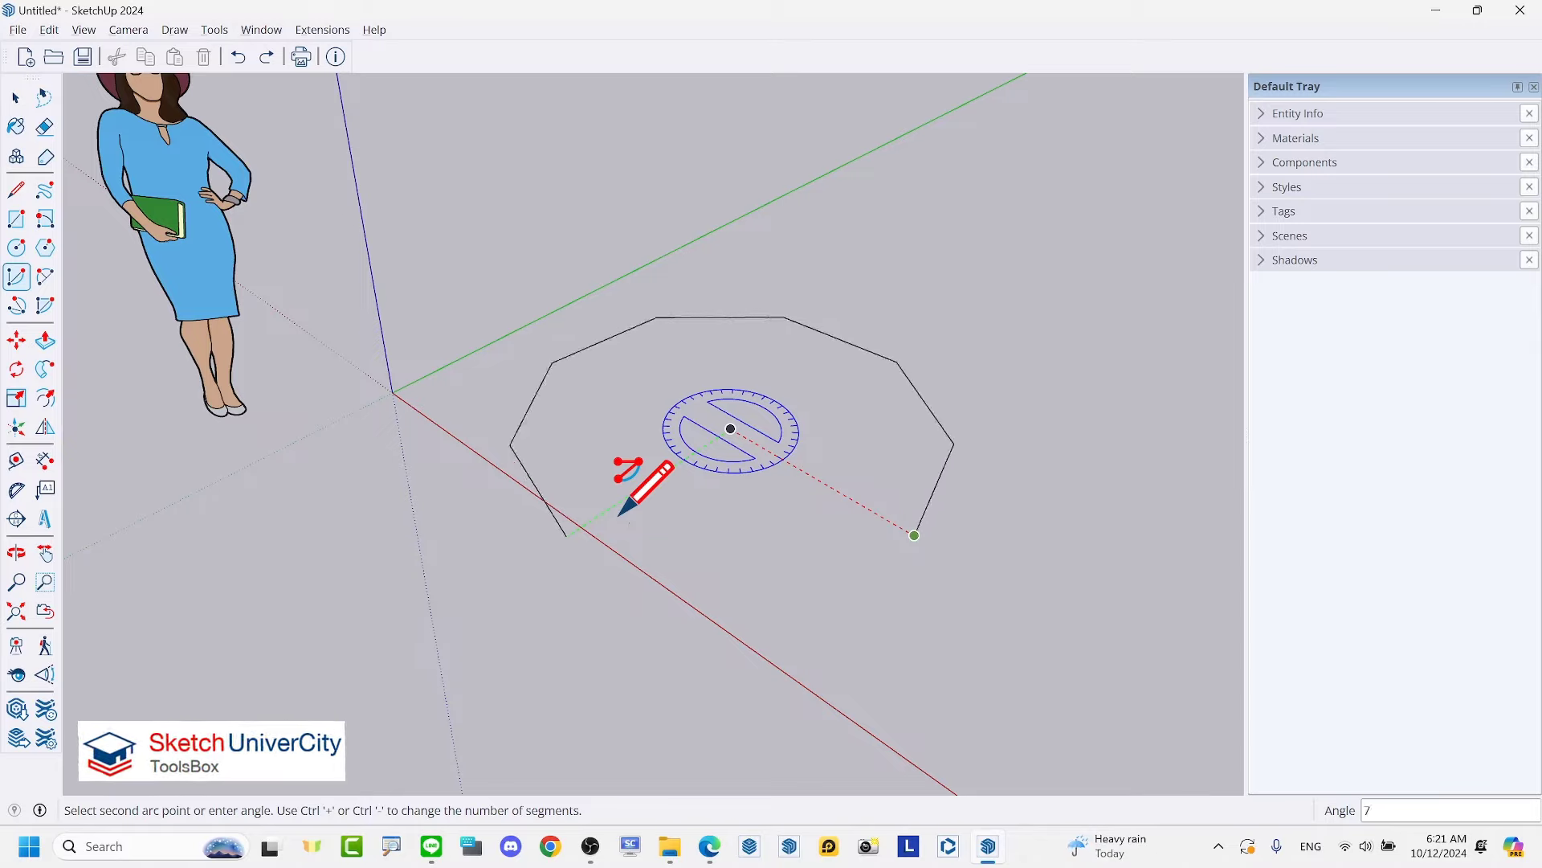
{"action": "key", "text": "ctrl+minus"}
{"action": "key", "text": "ctrl+plus"}
{"action": "key", "text": "ctrl+plus"}
{"action": "key", "text": "ctrl+plus"}
{"action": "key", "text": "ctrl+plus"}
{"action": "key", "text": "ctrl+plus"}
{"action": "key", "text": "ctrl+plus"}
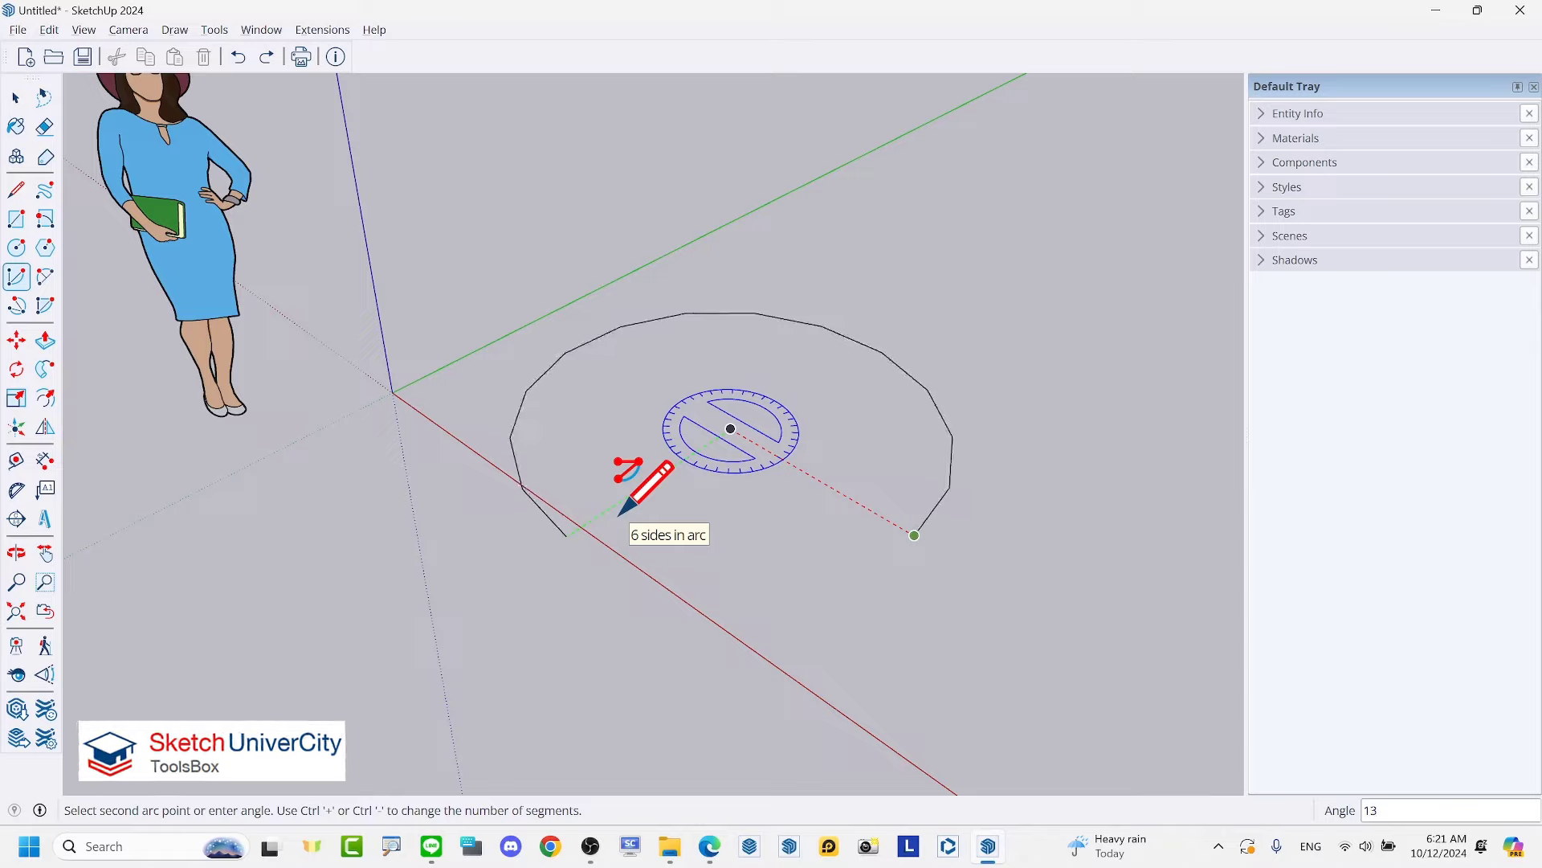
{"action": "key", "text": "ctrl+plus"}
{"action": "key", "text": "ctrl+plus"}
{"action": "key", "text": "ctrl+plus"}
{"action": "key", "text": "ctrl+plus"}
{"action": "key", "text": "ctrl+plus"}
{"action": "key", "text": "ctrl+plus"}
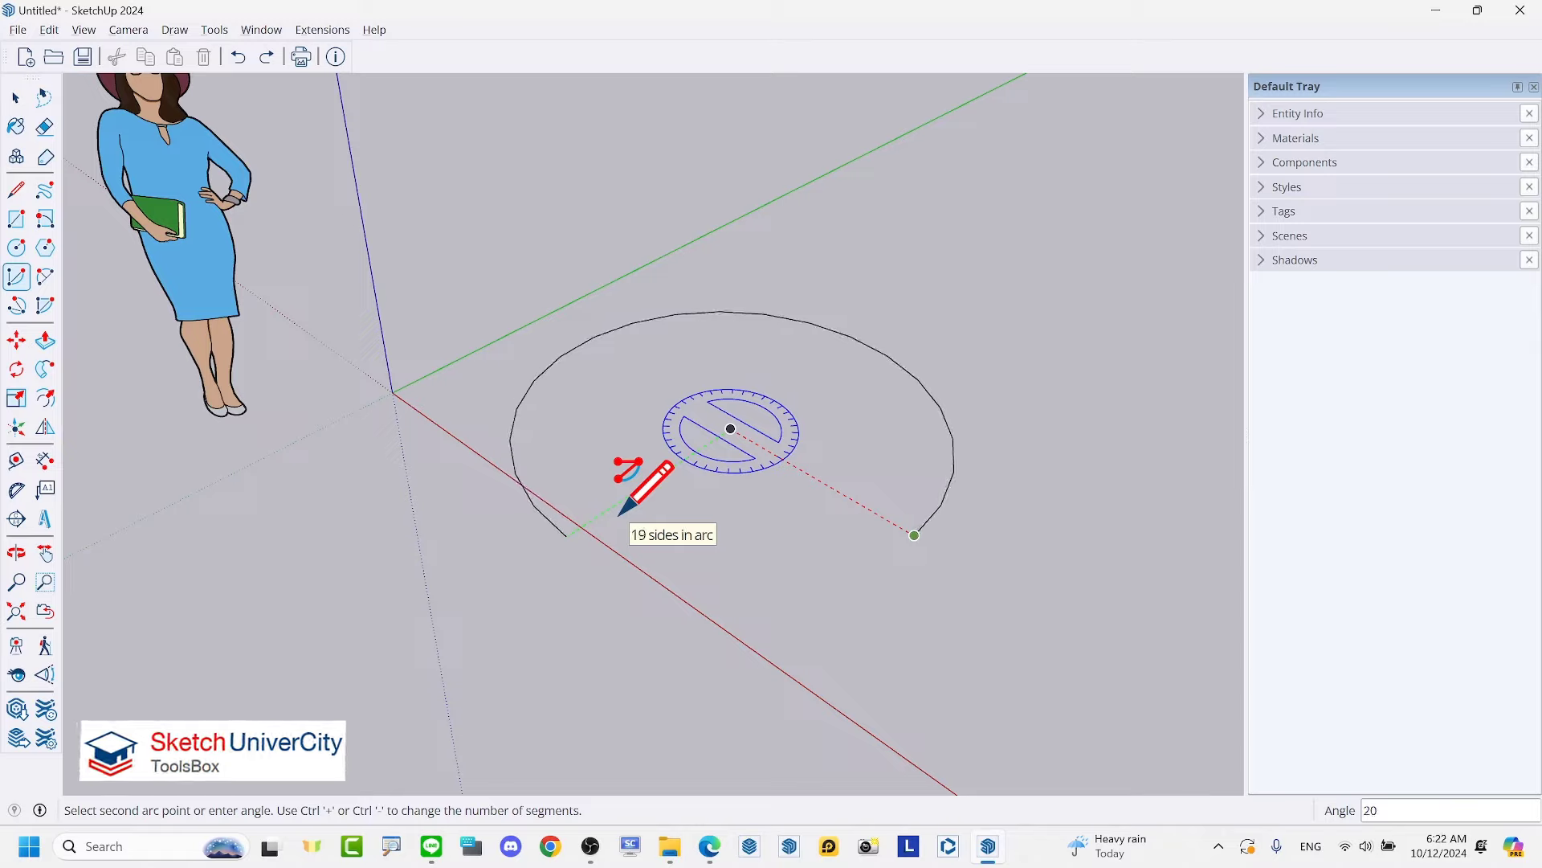
{"action": "key", "text": "ctrl+plus"}
{"action": "key", "text": "ctrl+plus"}
{"action": "key", "text": "ctrl+plus"}
{"action": "key", "text": "ctrl+plus"}
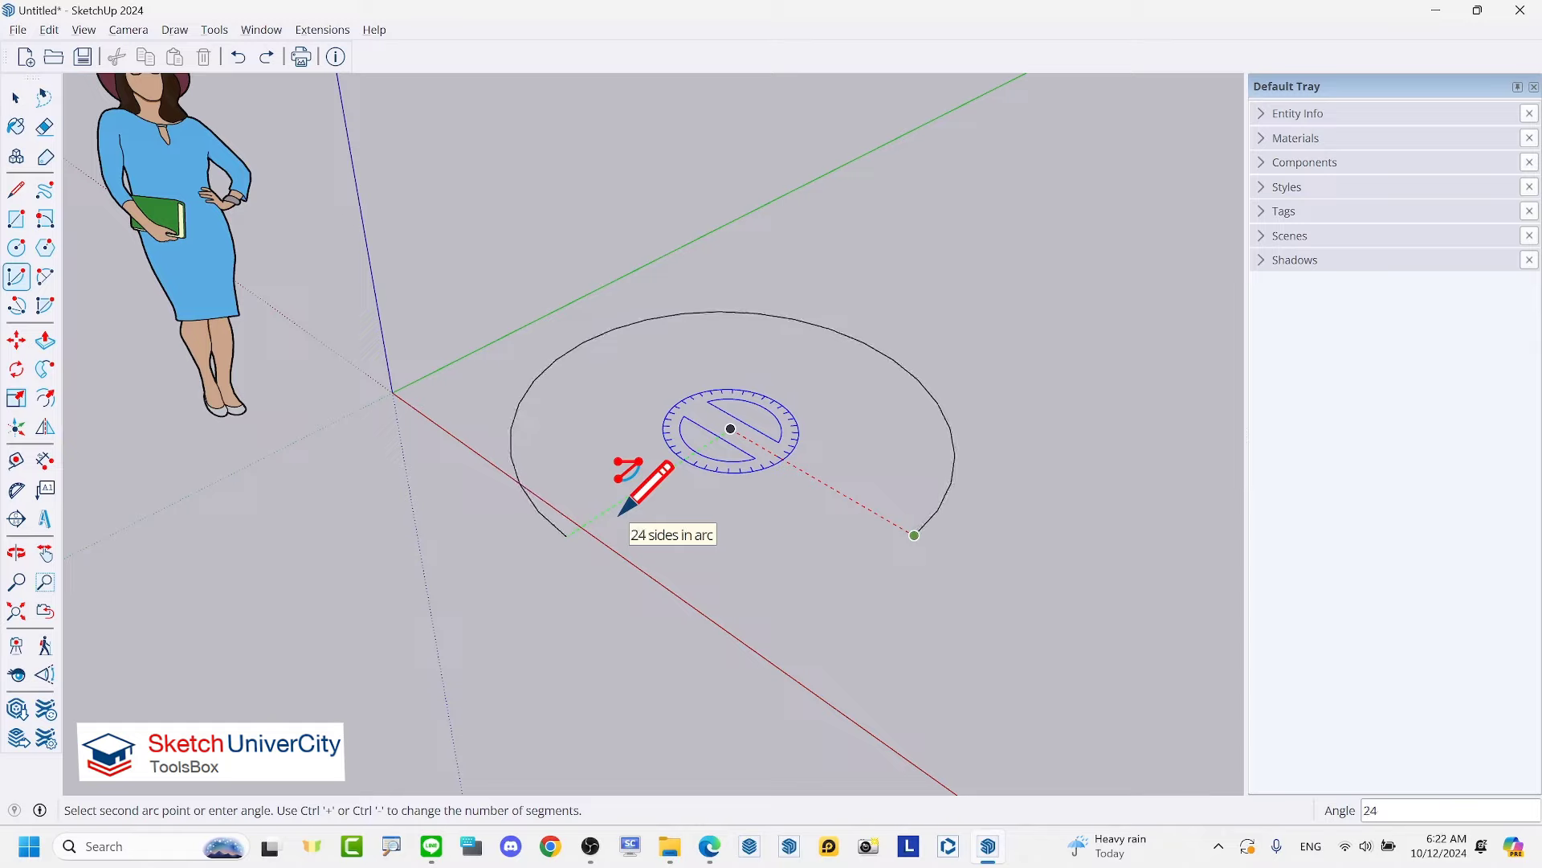
Step: Finish placing the 24-segment arc and orbit around it
{"action": "left_click", "coordinate": [623, 513]}
{"action": "key", "text": "space"}
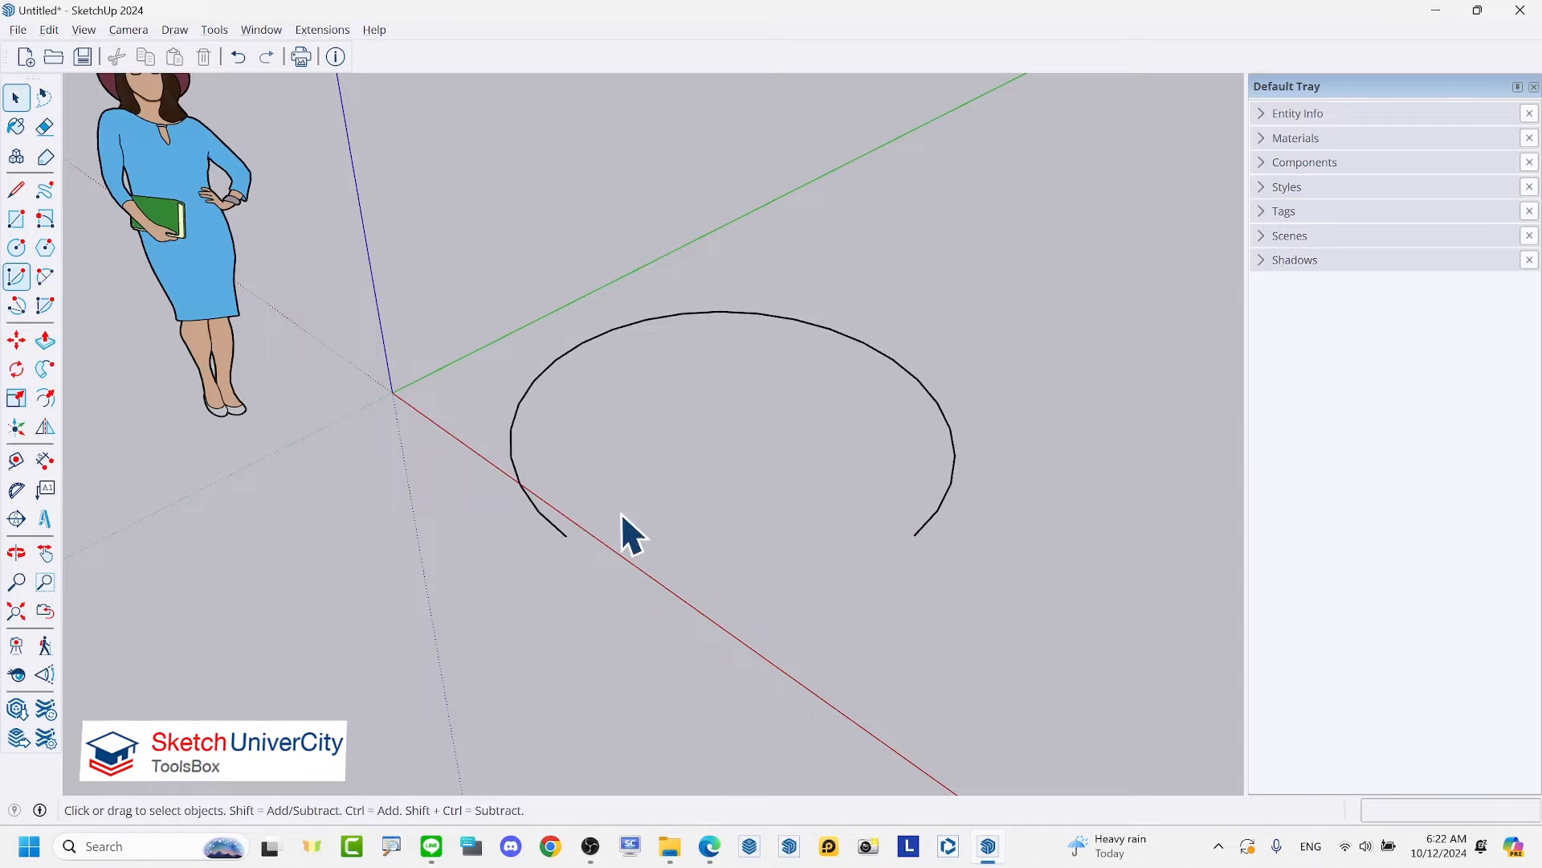
{"action": "mouse_move", "coordinate": [621, 513]}
{"action": "middle_mouse_down"}
{"action": "mouse_move", "coordinate": [665, 479]}
{"action": "mouse_move", "coordinate": [801, 623]}
{"action": "mouse_move", "coordinate": [711, 514]}
{"action": "middle_mouse_up"}
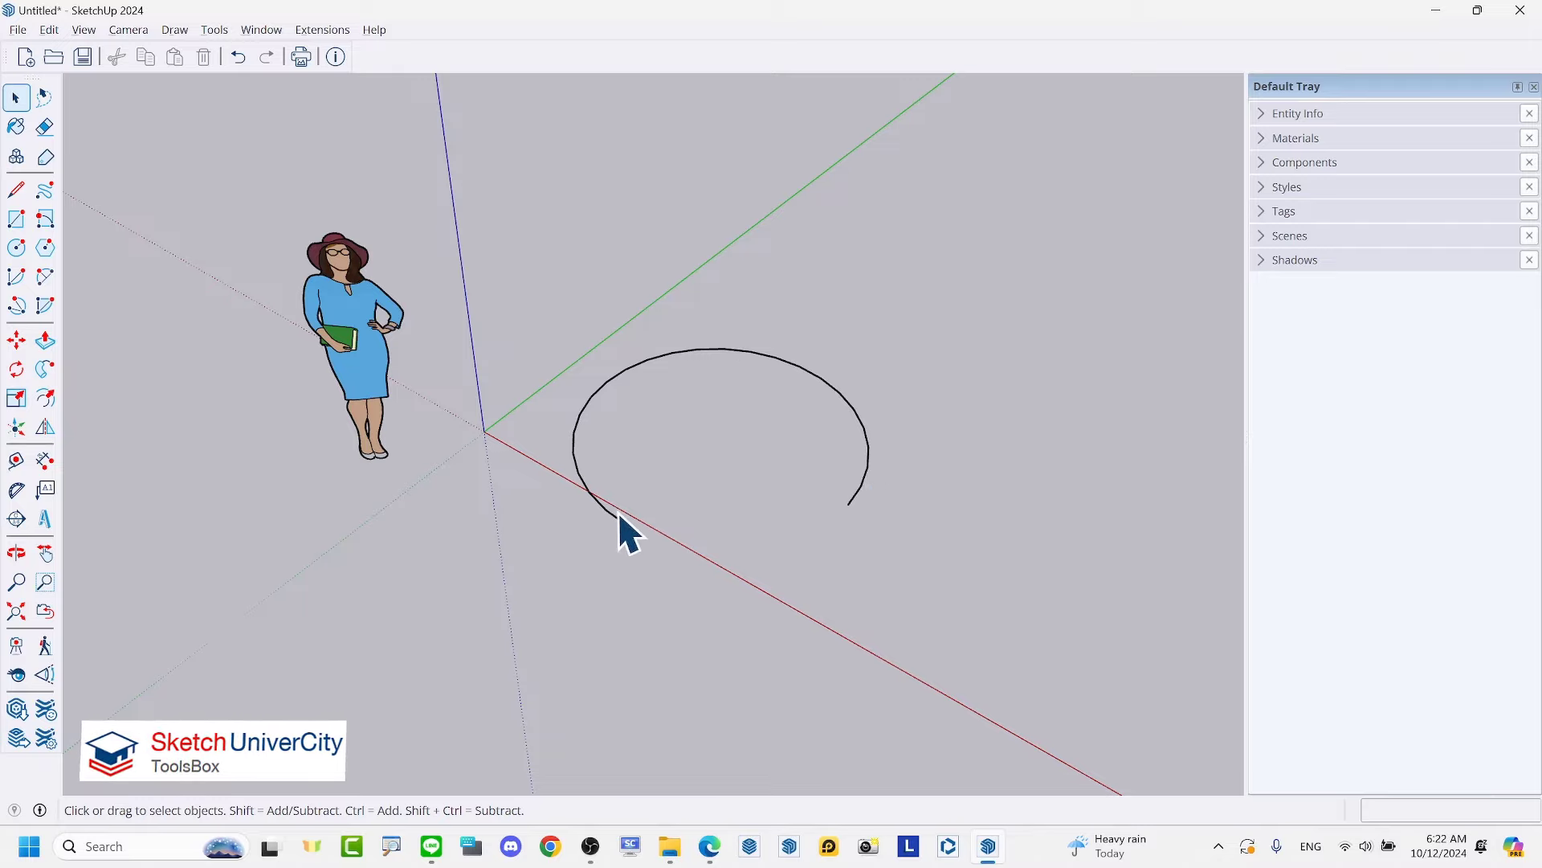
{"action": "middle_click_drag", "start_coordinate": [850, 475], "coordinate": [850, 494]}
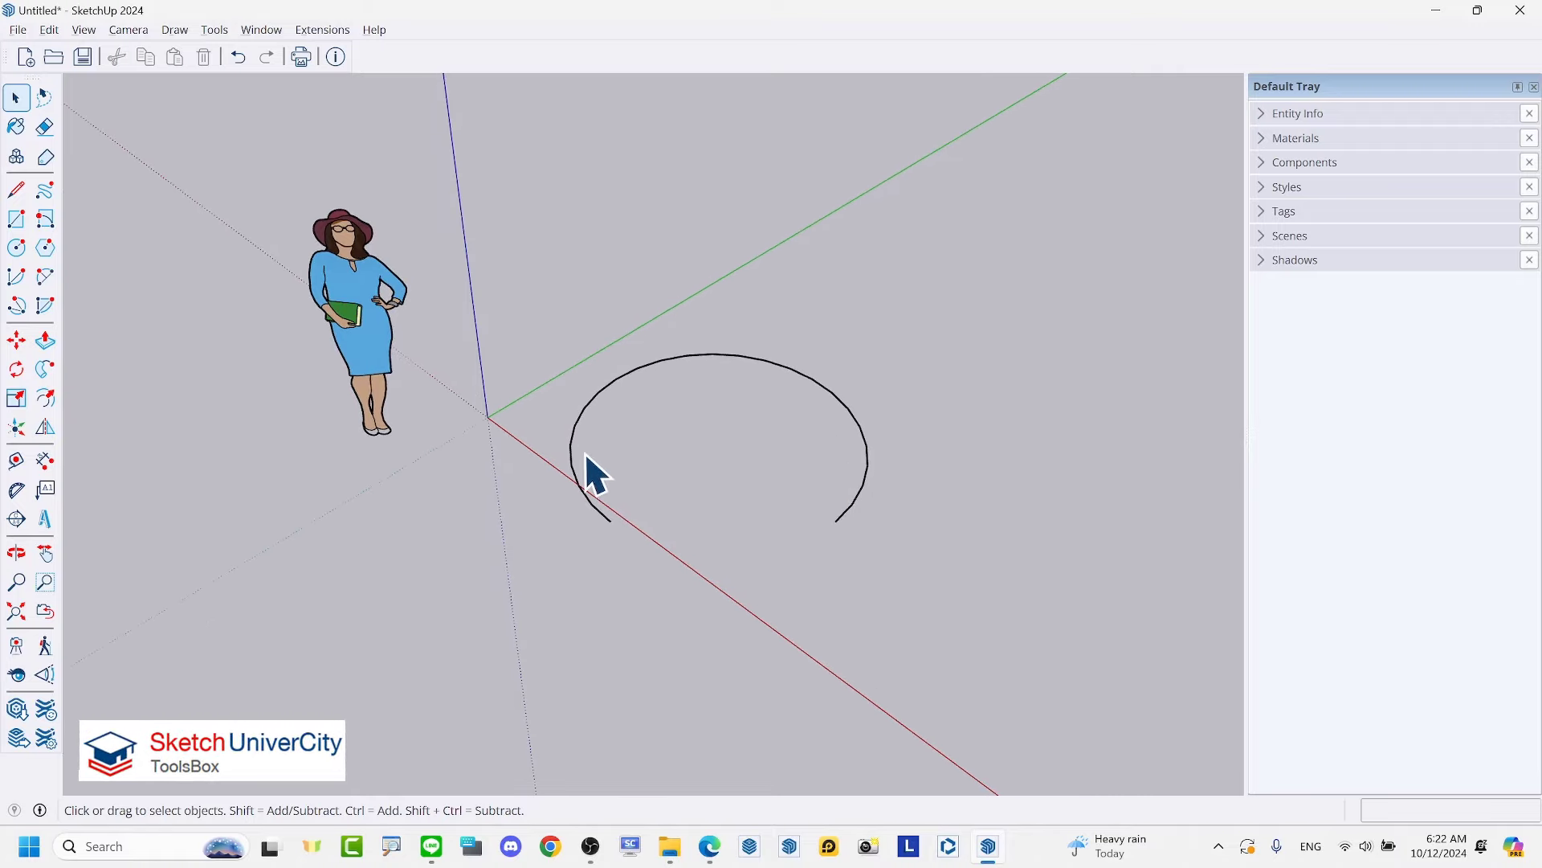
Step: Add an R1.00 m radius dimension label beside the arc
{"action": "left_click", "coordinate": [45, 460]}
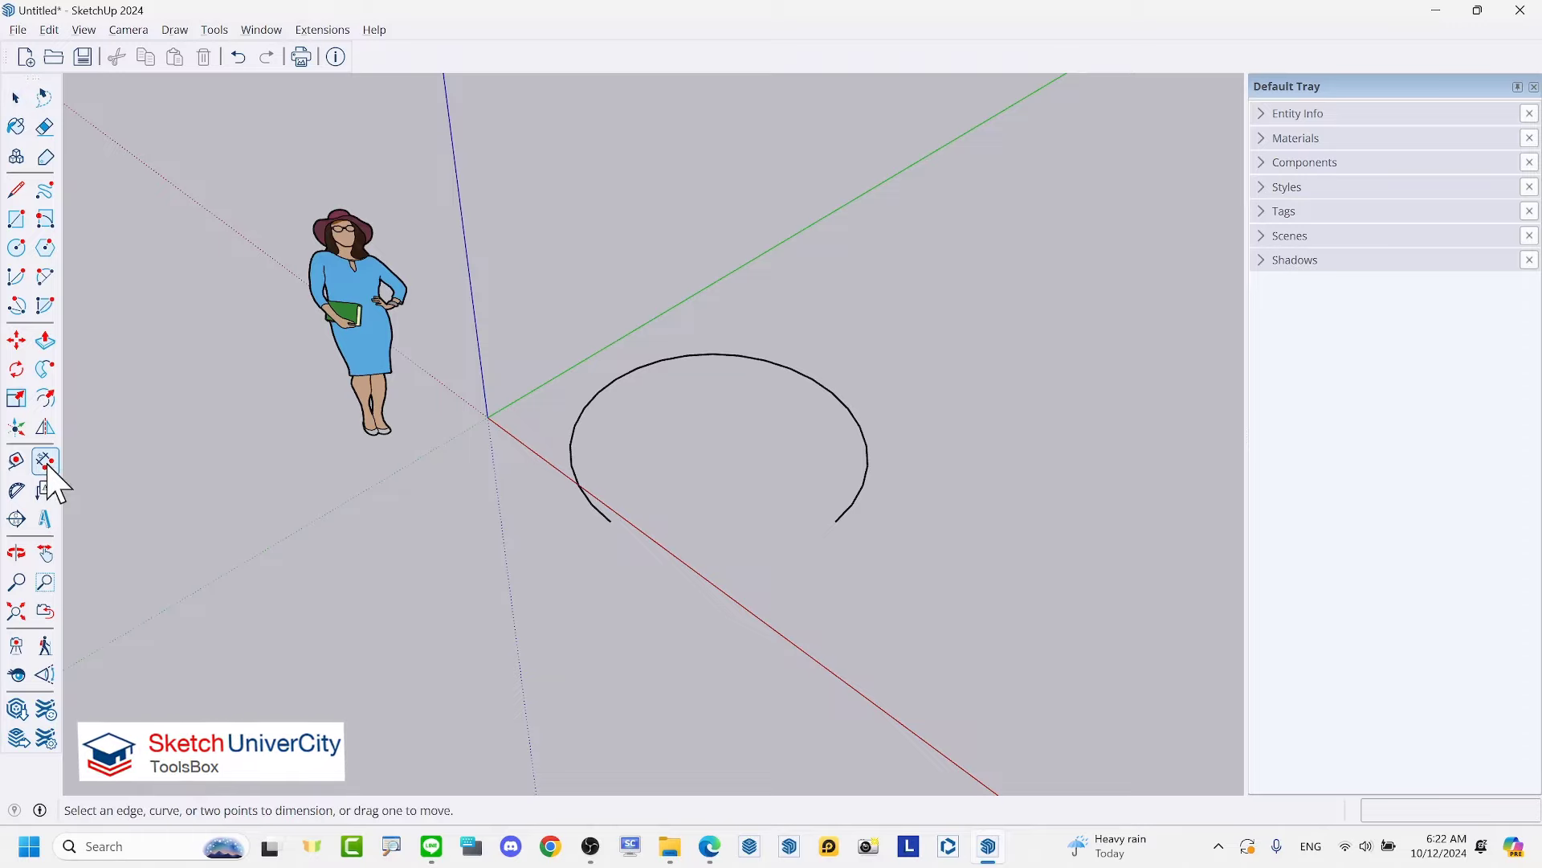
{"action": "scroll", "coordinate": [854, 372], "scroll_direction": "up", "scroll_amount": 2}
{"action": "scroll", "coordinate": [833, 441], "scroll_direction": "up", "scroll_amount": 3}
{"action": "scroll", "coordinate": [810, 474], "scroll_direction": "up", "scroll_amount": 3}
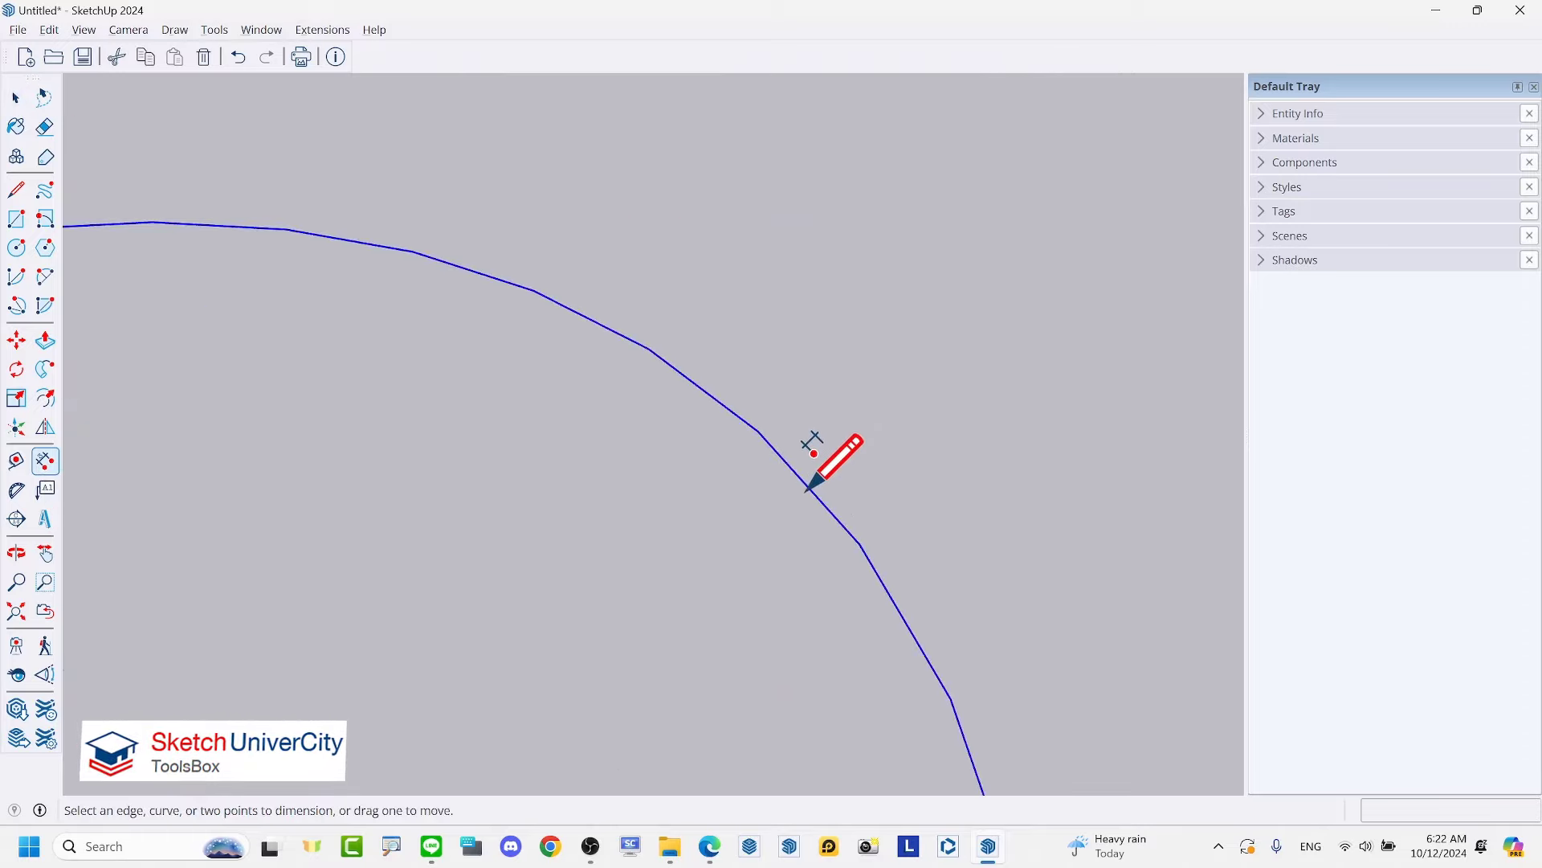
{"action": "left_click", "coordinate": [810, 474]}
{"action": "scroll", "coordinate": [810, 474], "scroll_direction": "down", "scroll_amount": 5}
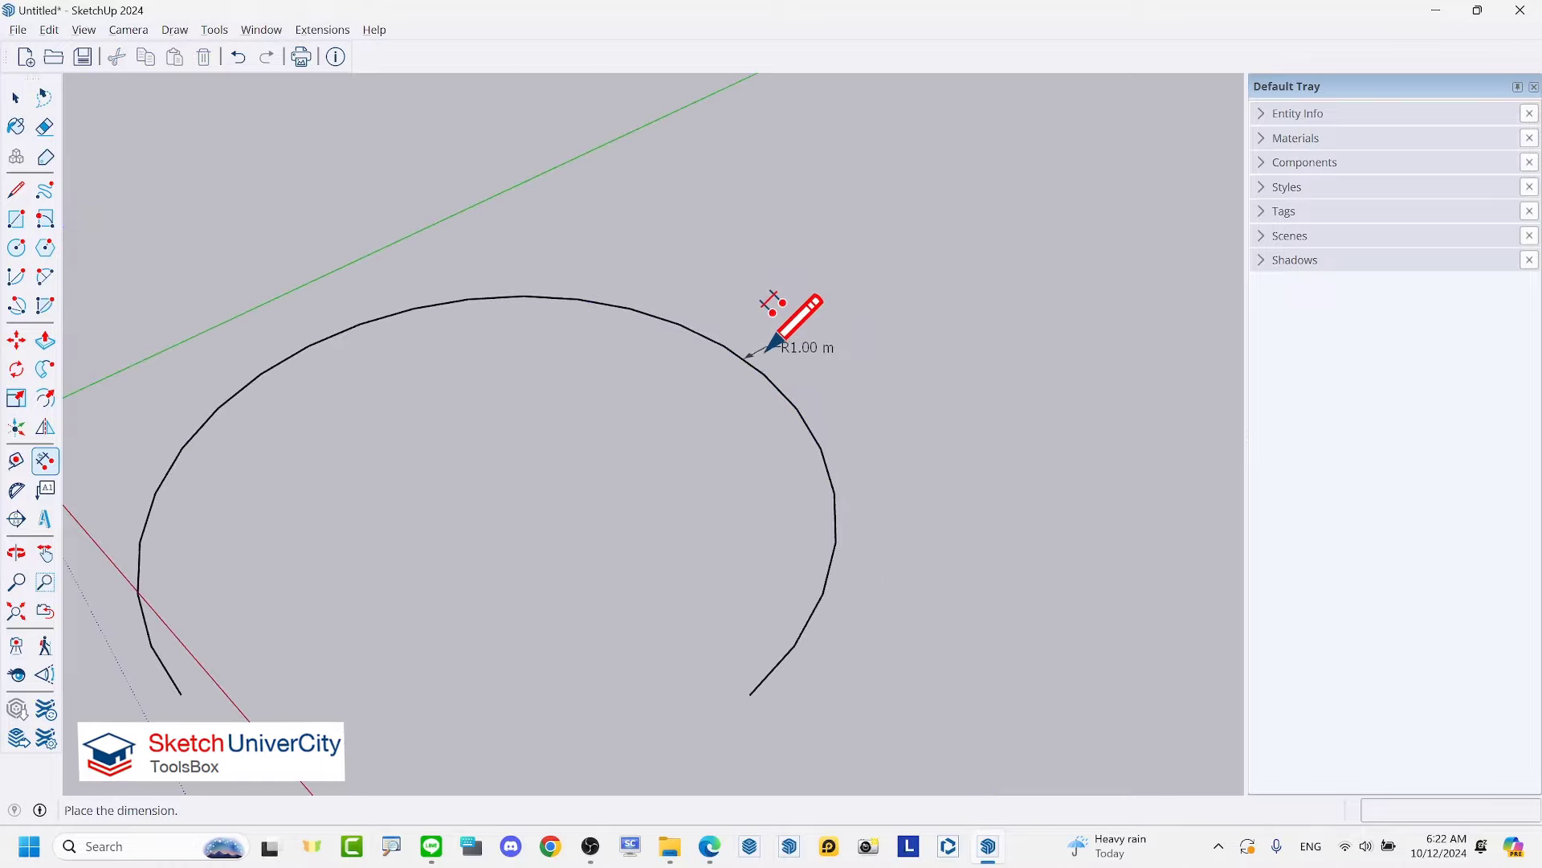
{"action": "left_click", "coordinate": [885, 367]}
{"action": "key", "text": "space"}
{"action": "scroll", "coordinate": [803, 386], "scroll_direction": "down", "scroll_amount": 5}
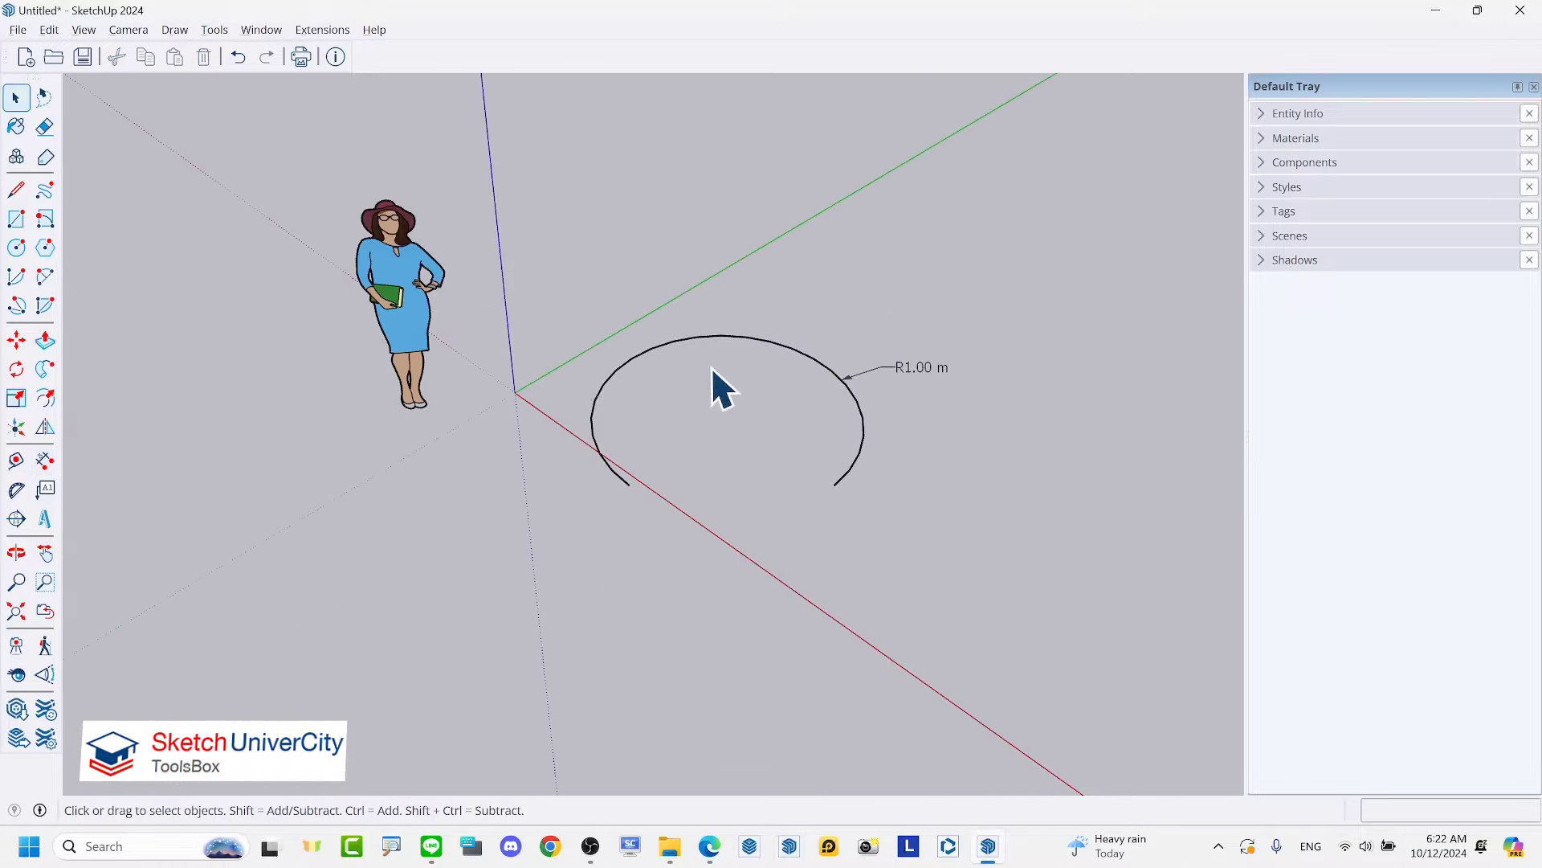
{"action": "mouse_move", "coordinate": [716, 385]}
{"action": "middle_mouse_down"}
{"action": "mouse_move", "coordinate": [507, 431]}
{"action": "mouse_move", "coordinate": [797, 446]}
{"action": "mouse_move", "coordinate": [678, 437]}
{"action": "middle_mouse_up"}
{"action": "scroll", "coordinate": [701, 425], "scroll_direction": "up", "scroll_amount": 3}
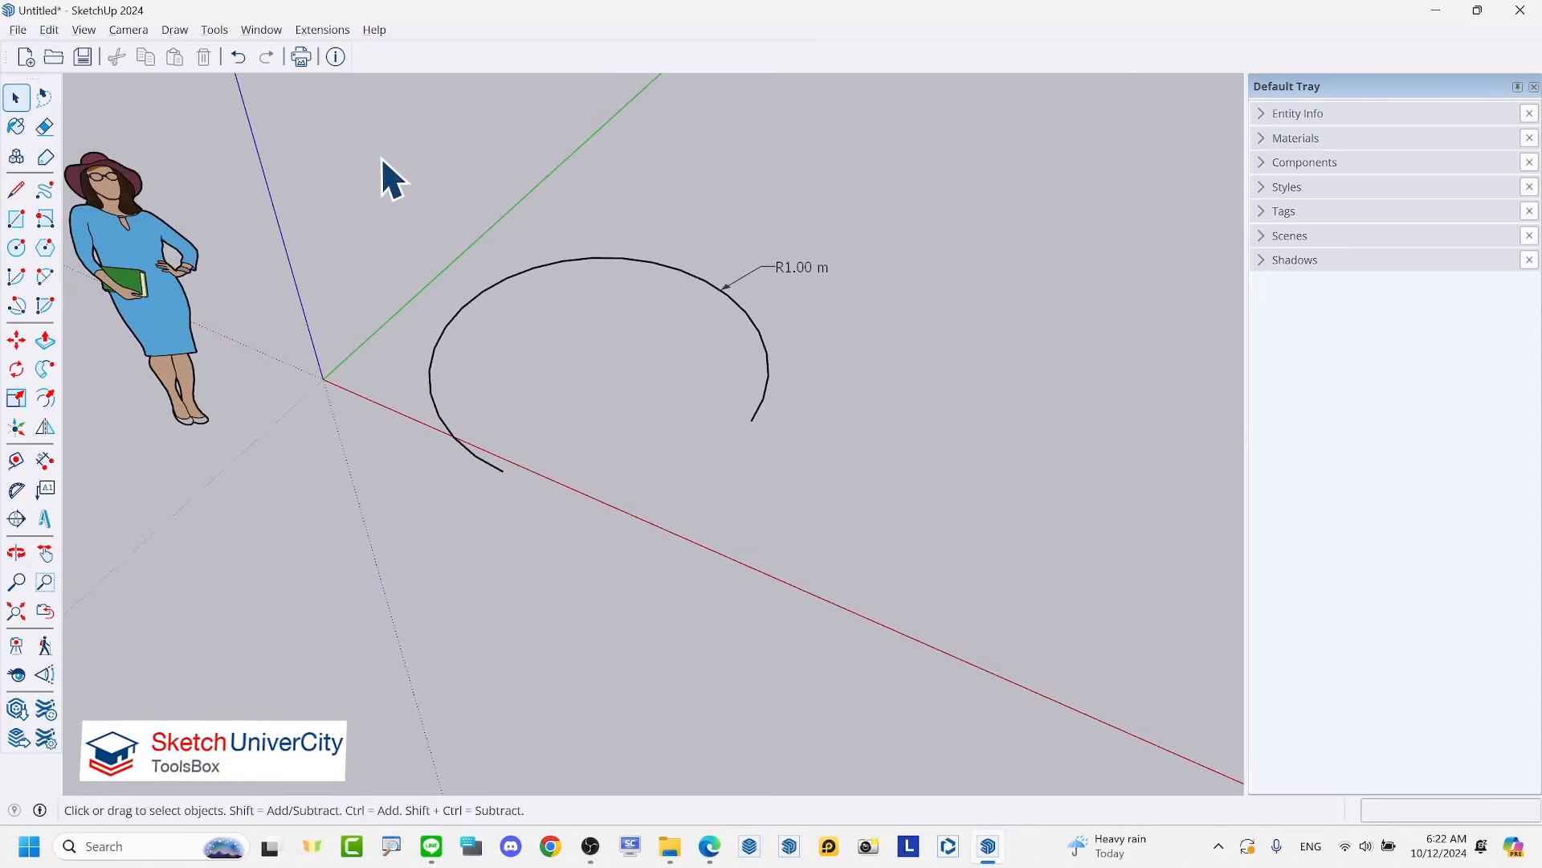
Step: Erase the arc and its R1.00 m radius dimension, leaving an empty model
{"action": "left_click_drag", "start_coordinate": [381, 157], "coordinate": [991, 649]}
{"action": "right_click", "coordinate": [735, 303]}
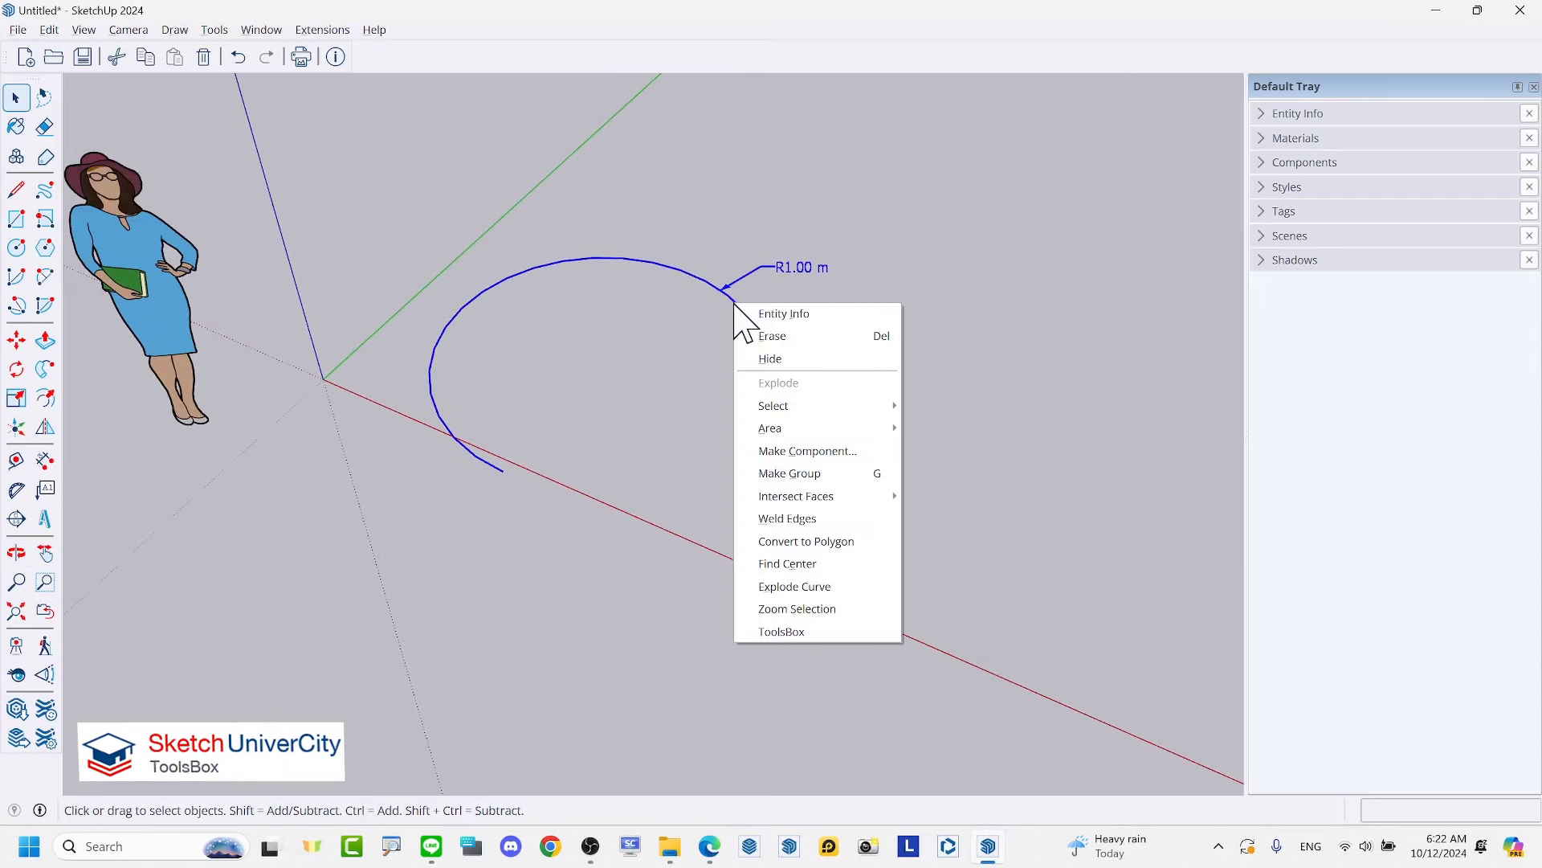
{"action": "left_click", "coordinate": [806, 337]}
{"action": "scroll", "coordinate": [813, 420], "scroll_direction": "down", "scroll_amount": 3}
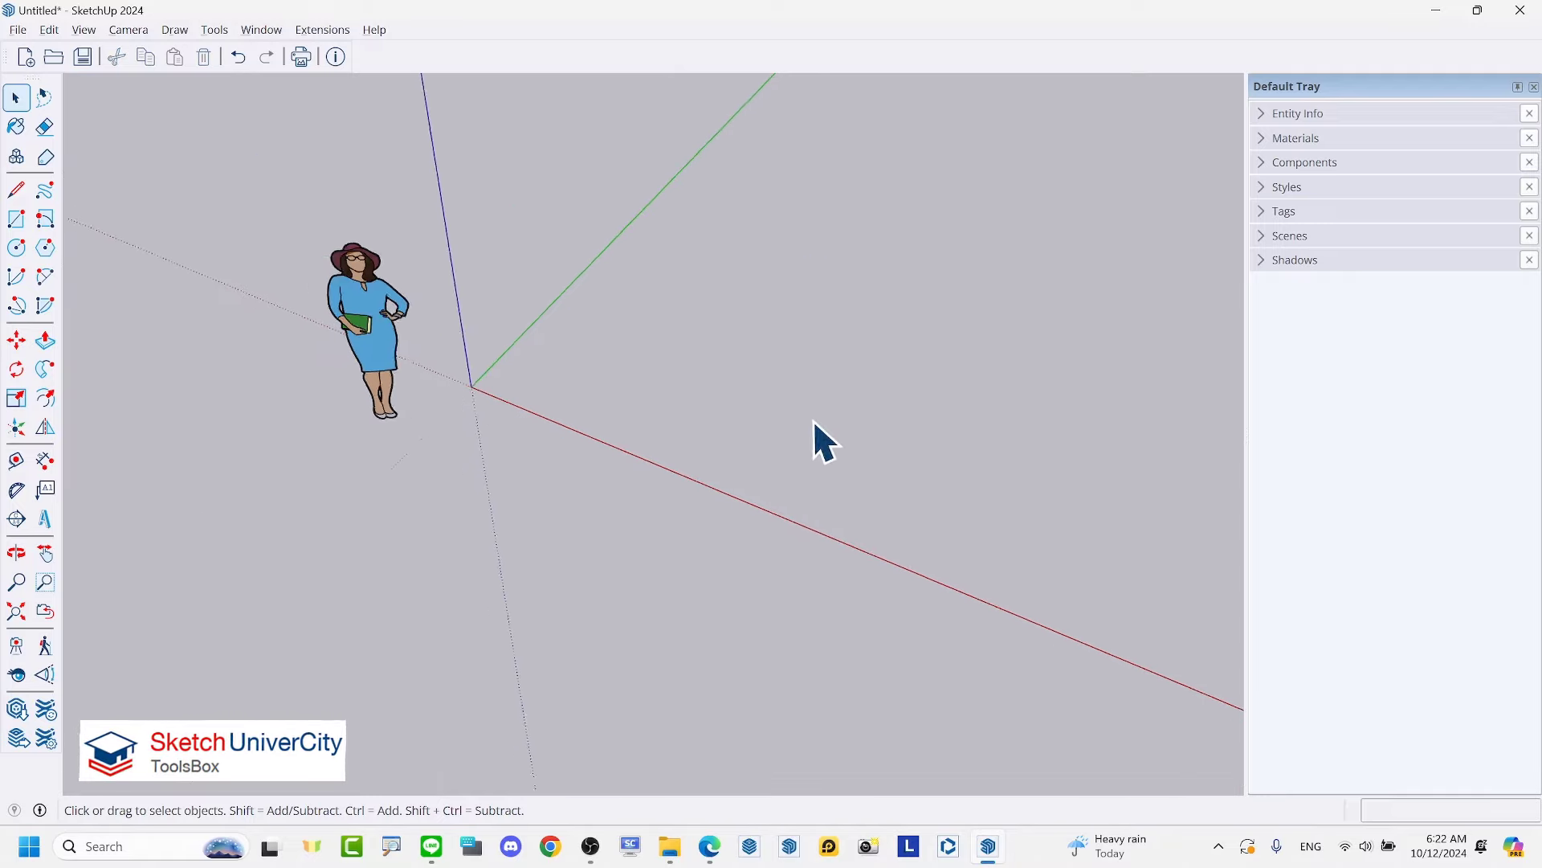
{"action": "middle_click_drag", "start_coordinate": [813, 419], "coordinate": [649, 396]}
{"action": "scroll", "coordinate": [688, 282], "scroll_direction": "up", "scroll_amount": 5}
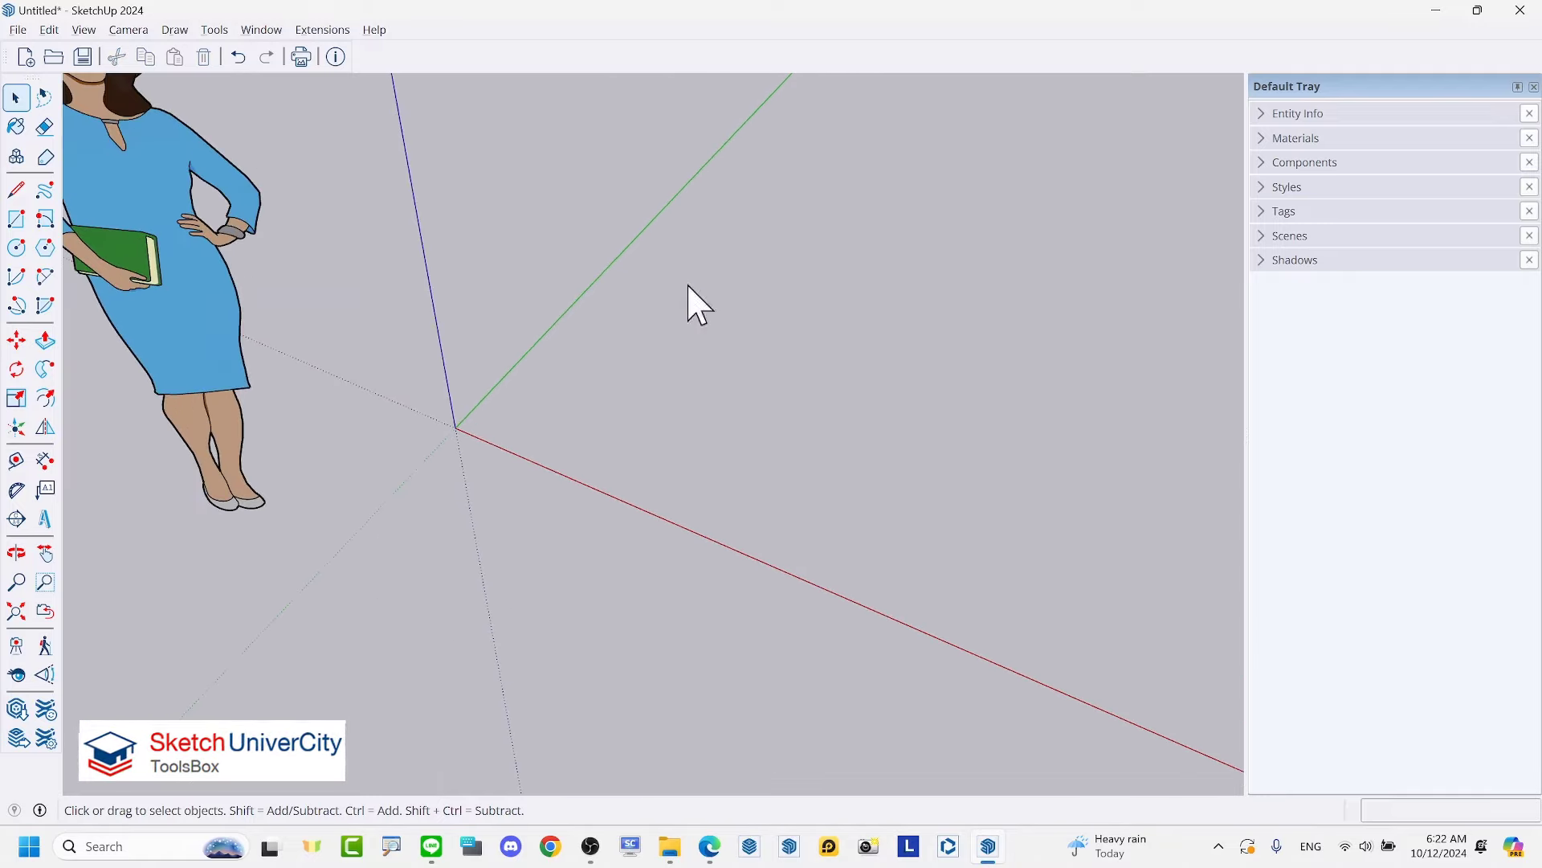
Step: Annotate the screen with a crossed-out circle and the note '200 mm'
{"action": "left_click_drag", "start_coordinate": [644, 205], "coordinate": [714, 424]}
{"action": "left_click_drag", "start_coordinate": [671, 217], "coordinate": [560, 230]}
{"action": "mouse_move", "coordinate": [668, 225]}
{"action": "left_mouse_down"}
{"action": "mouse_move", "coordinate": [534, 333]}
{"action": "mouse_move", "coordinate": [713, 446]}
{"action": "mouse_move", "coordinate": [756, 225]}
{"action": "mouse_move", "coordinate": [573, 251]}
{"action": "mouse_move", "coordinate": [663, 442]}
{"action": "mouse_move", "coordinate": [755, 229]}
{"action": "mouse_move", "coordinate": [660, 222]}
{"action": "left_mouse_up"}
{"action": "left_click_drag", "start_coordinate": [746, 255], "coordinate": [569, 422]}
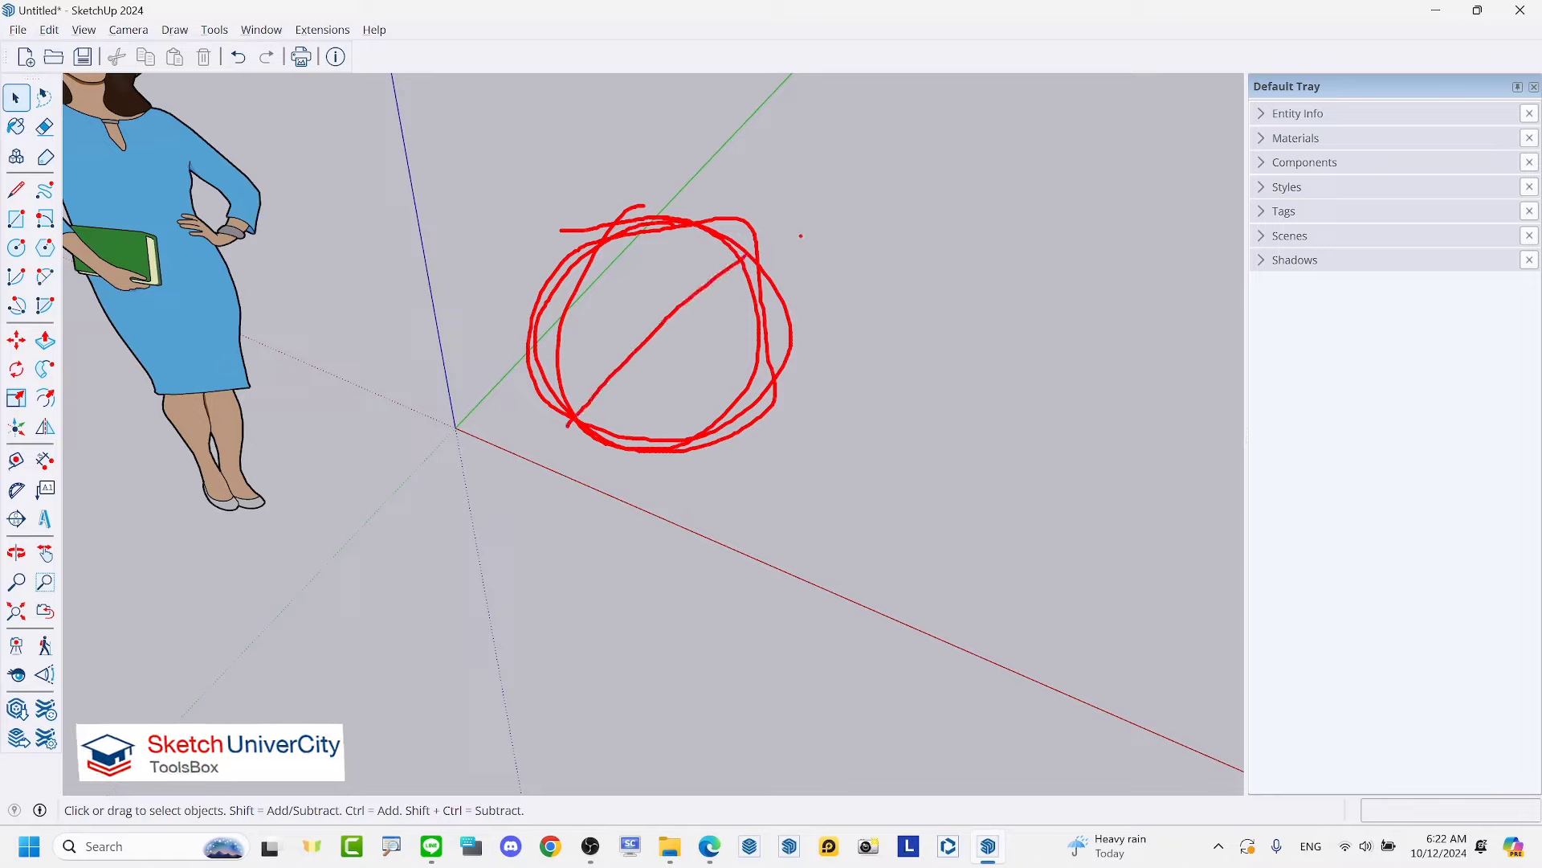
{"action": "mouse_move", "coordinate": [819, 237]}
{"action": "left_mouse_down"}
{"action": "mouse_move", "coordinate": [865, 205]}
{"action": "mouse_move", "coordinate": [839, 289]}
{"action": "mouse_move", "coordinate": [890, 293]}
{"action": "left_mouse_up"}
{"action": "mouse_move", "coordinate": [942, 211]}
{"action": "left_mouse_down"}
{"action": "mouse_move", "coordinate": [932, 266]}
{"action": "mouse_move", "coordinate": [942, 212]}
{"action": "left_mouse_up"}
{"action": "left_click_drag", "start_coordinate": [1008, 264], "coordinate": [1057, 202]}
{"action": "mouse_move", "coordinate": [1152, 233]}
{"action": "left_mouse_down"}
{"action": "mouse_move", "coordinate": [1250, 251]}
{"action": "mouse_move", "coordinate": [980, 306]}
{"action": "mouse_move", "coordinate": [902, 303]}
{"action": "left_mouse_up"}
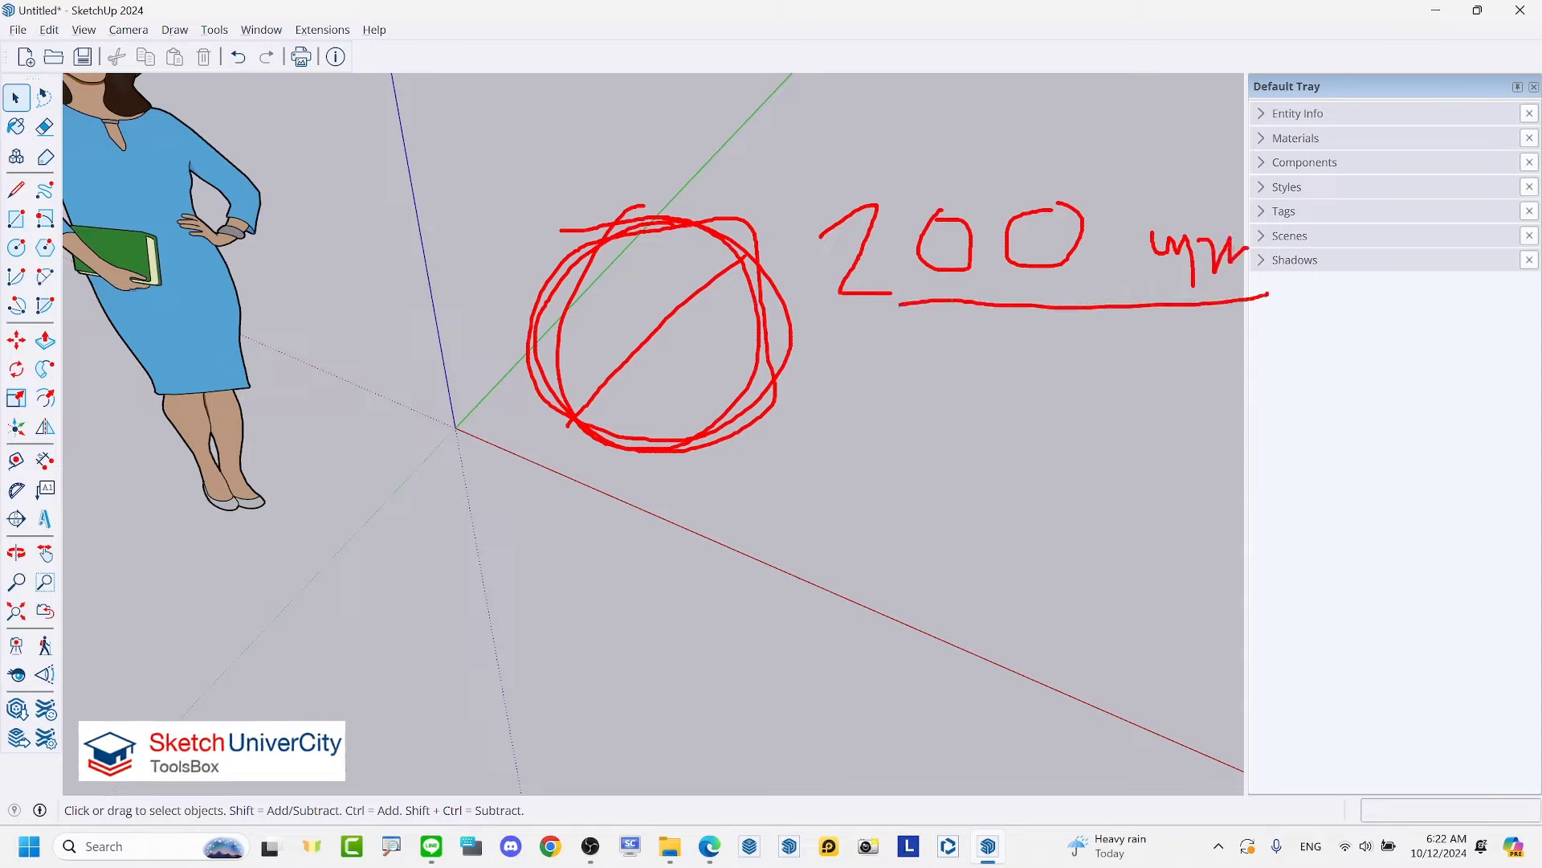
Step: Sketch a rounded-corner note with its centre point and radius label R
{"action": "mouse_move", "coordinate": [871, 655]}
{"action": "left_mouse_down"}
{"action": "mouse_move", "coordinate": [884, 499]}
{"action": "mouse_move", "coordinate": [1116, 436]}
{"action": "mouse_move", "coordinate": [1163, 448]}
{"action": "left_mouse_up"}
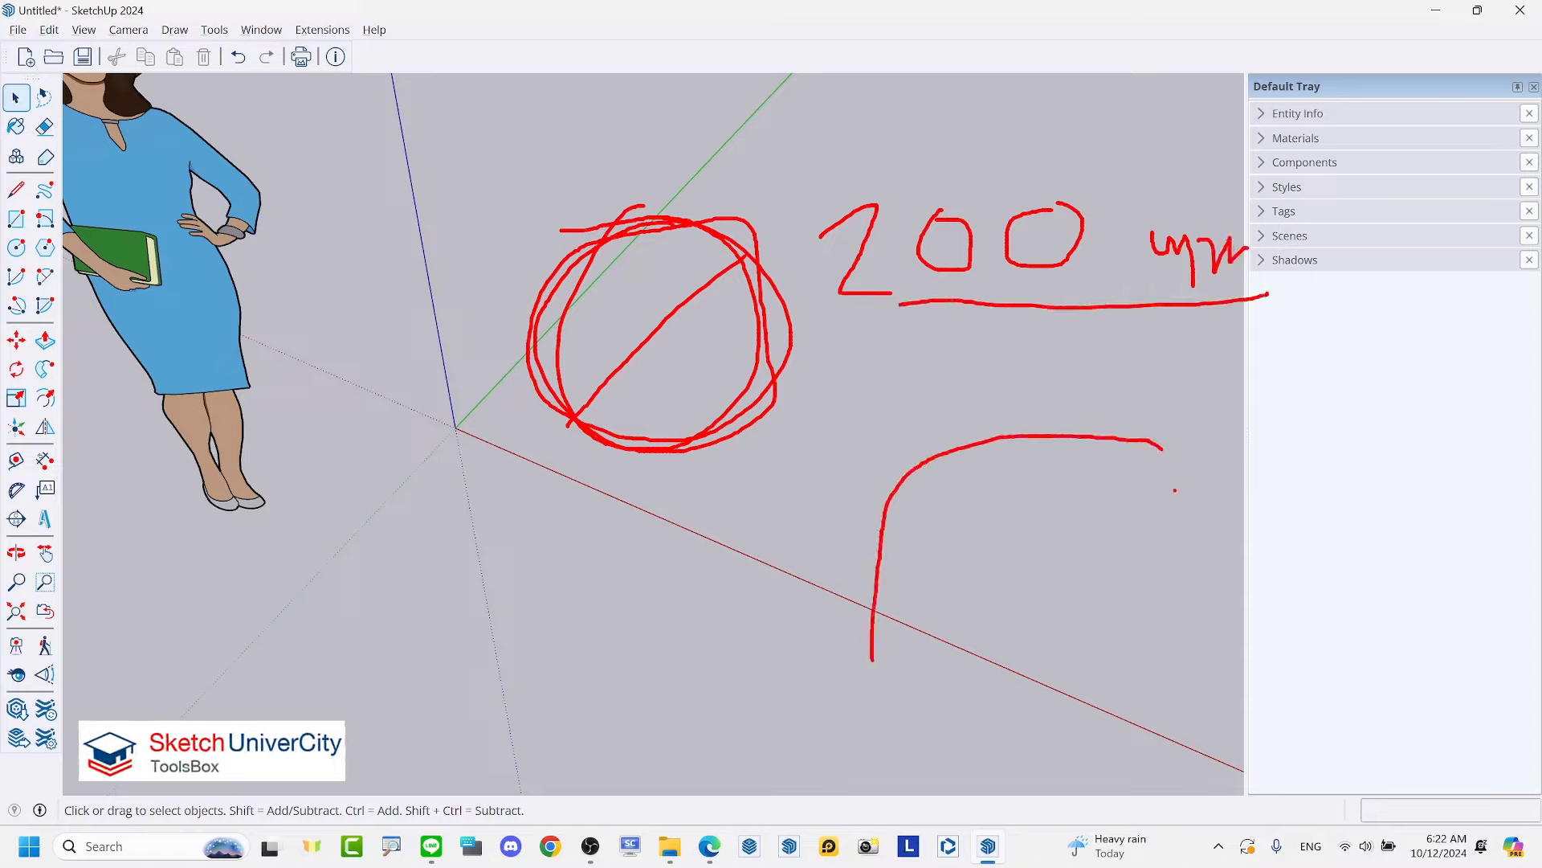
{"action": "mouse_move", "coordinate": [642, 229]}
{"action": "left_mouse_down"}
{"action": "mouse_move", "coordinate": [523, 345]}
{"action": "mouse_move", "coordinate": [697, 425]}
{"action": "left_mouse_up"}
{"action": "mouse_move", "coordinate": [1161, 531]}
{"action": "left_mouse_down"}
{"action": "mouse_move", "coordinate": [986, 556]}
{"action": "mouse_move", "coordinate": [872, 659]}
{"action": "left_mouse_up"}
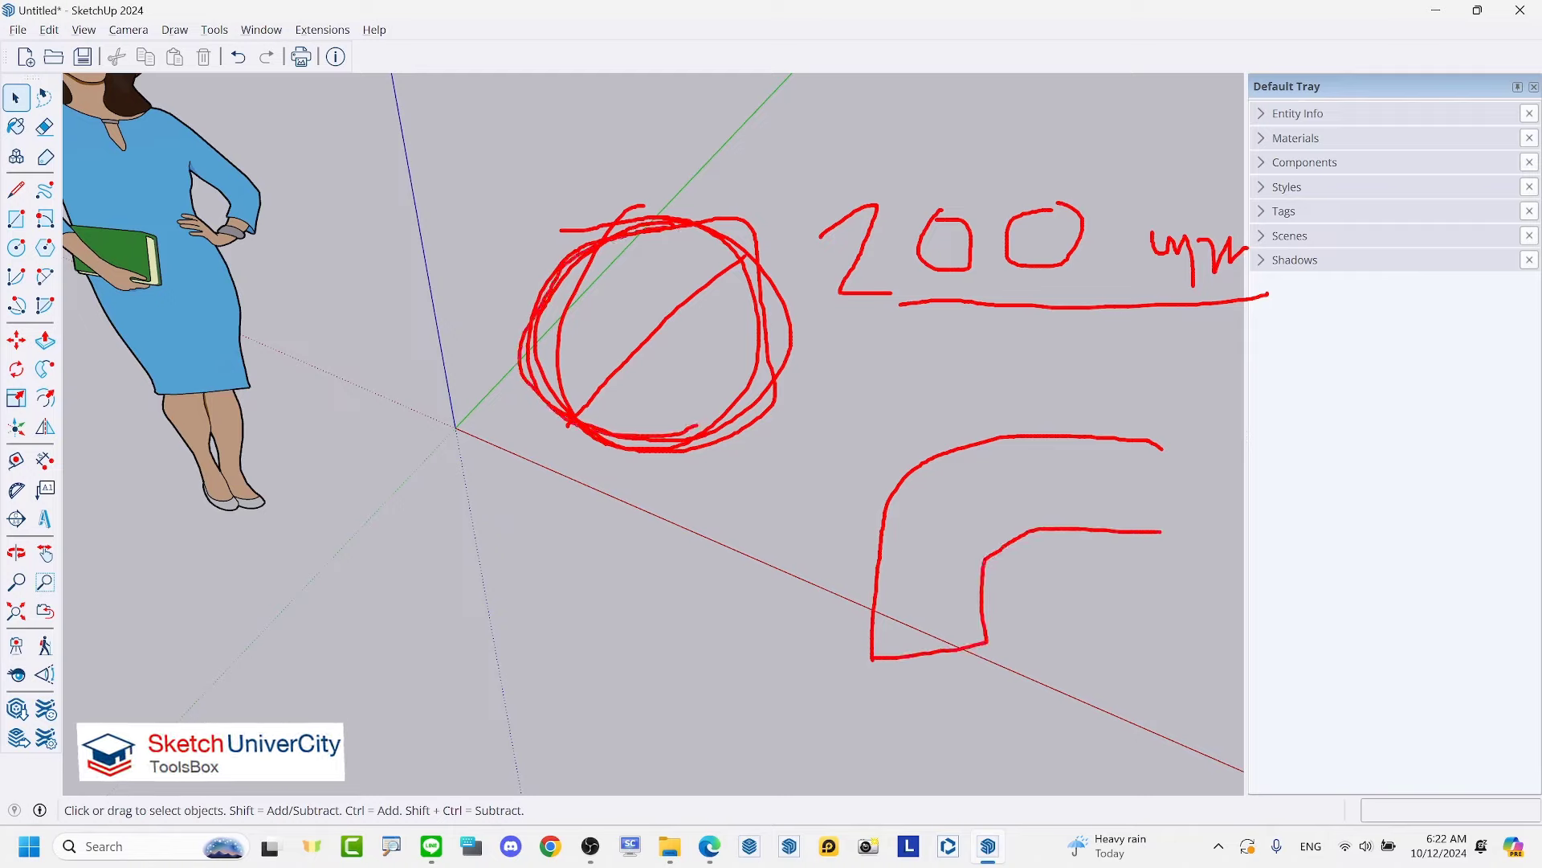
{"action": "left_click_drag", "start_coordinate": [1134, 441], "coordinate": [1131, 548]}
{"action": "left_click_drag", "start_coordinate": [996, 647], "coordinate": [971, 746]}
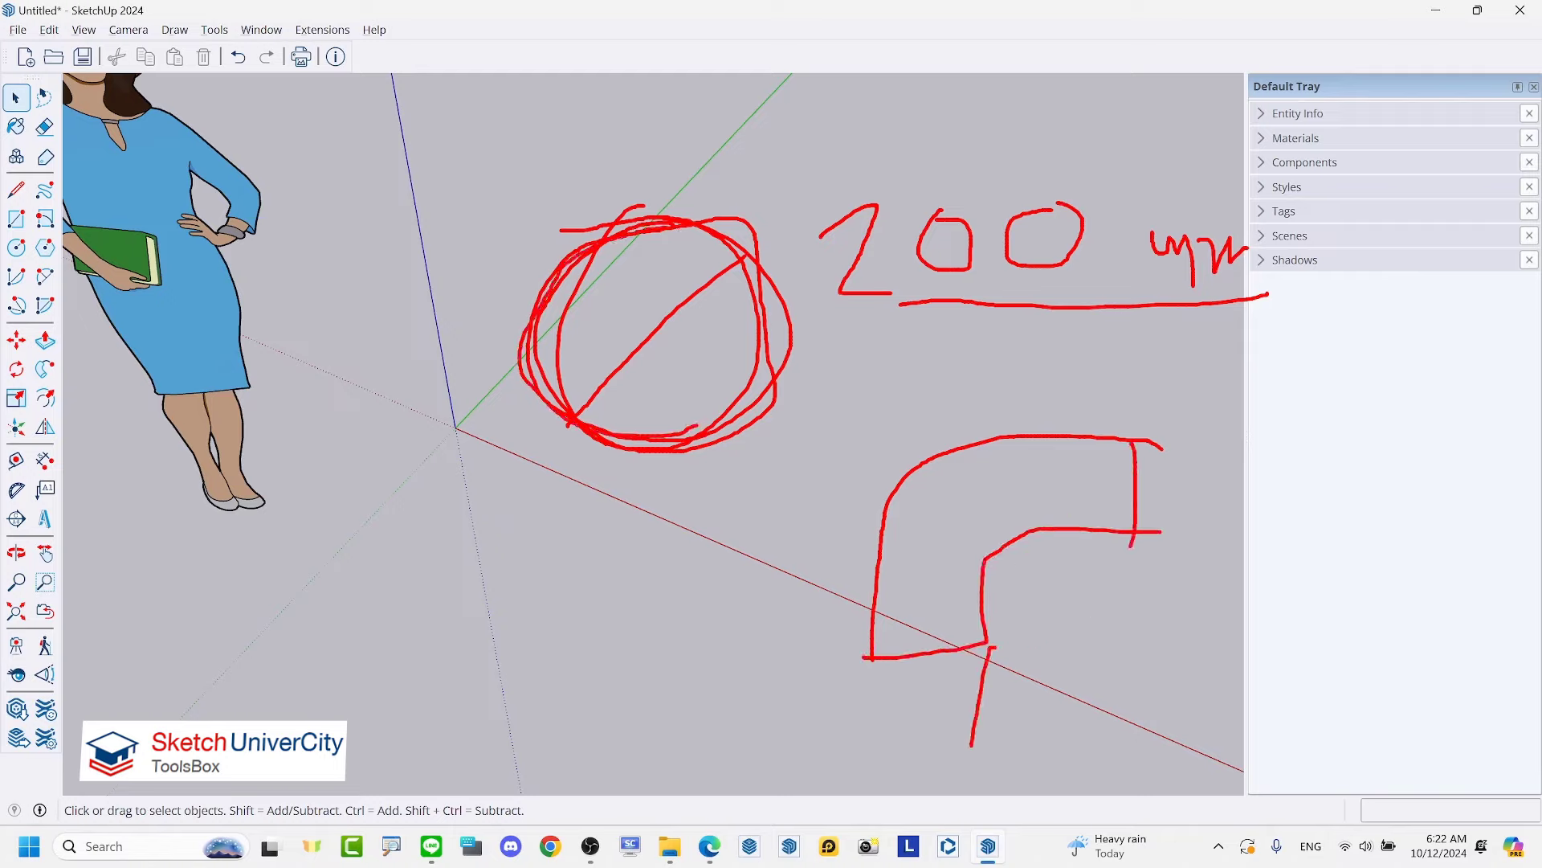
{"action": "left_click_drag", "start_coordinate": [876, 662], "coordinate": [858, 777]}
{"action": "left_click_drag", "start_coordinate": [1145, 438], "coordinate": [1287, 437]}
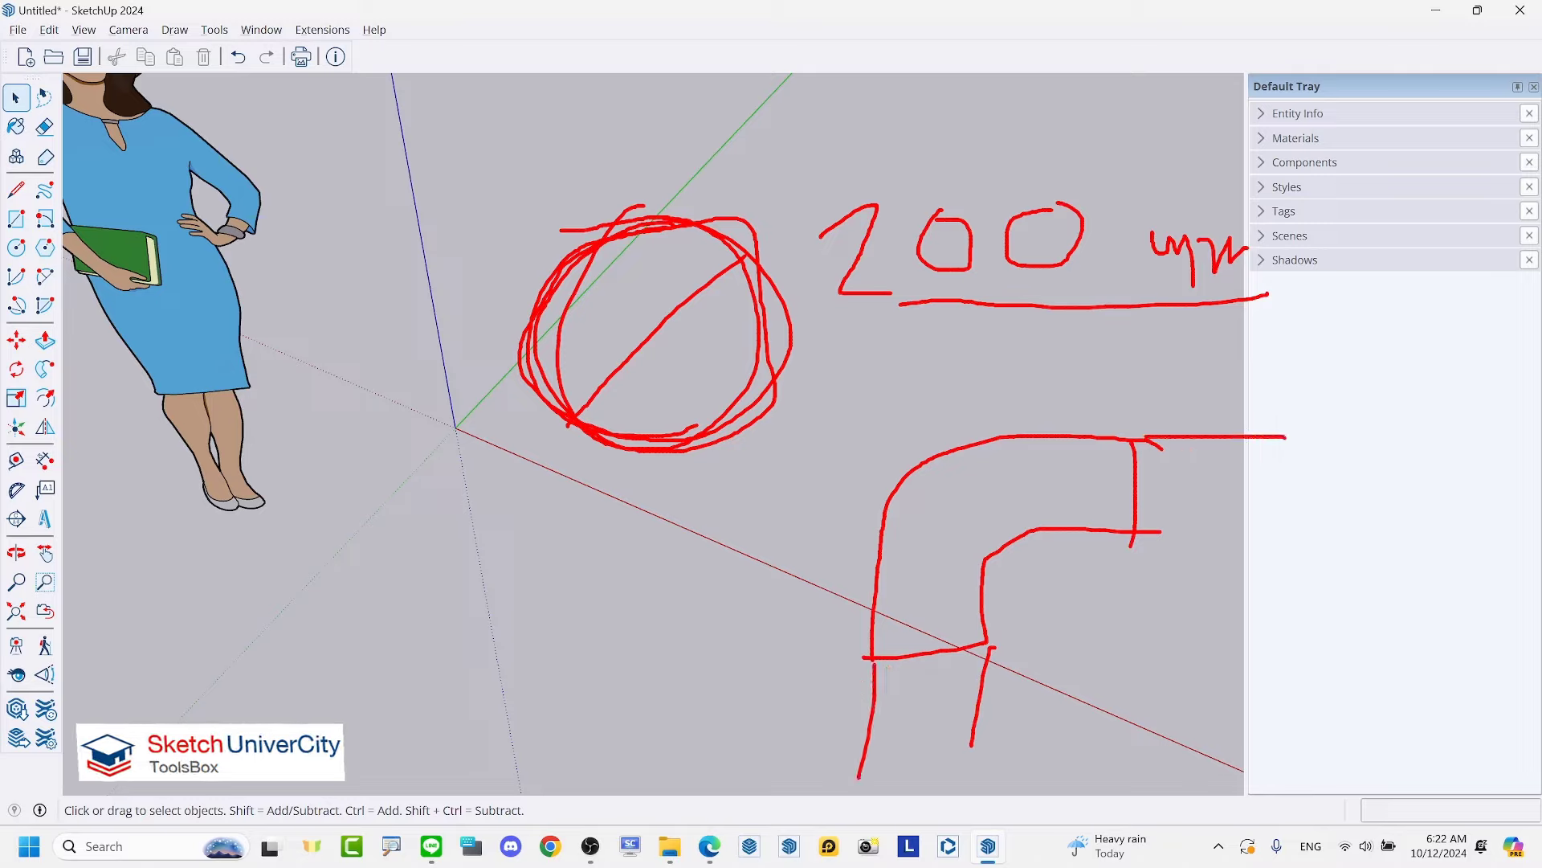
{"action": "left_click_drag", "start_coordinate": [1149, 526], "coordinate": [1319, 522]}
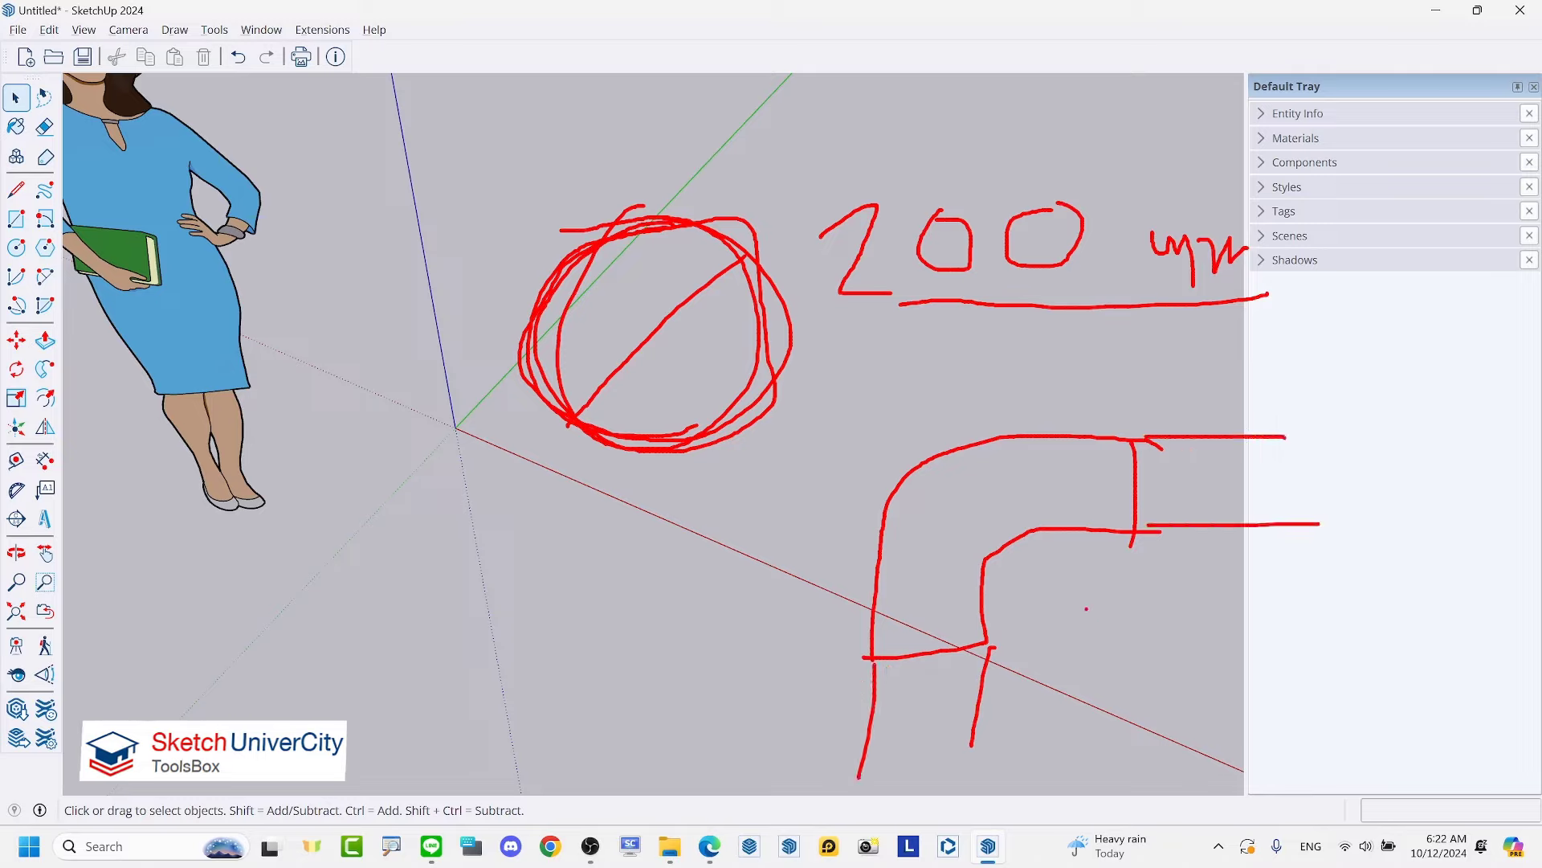
{"action": "mouse_move", "coordinate": [1086, 609]}
{"action": "left_mouse_down"}
{"action": "mouse_move", "coordinate": [1078, 583]}
{"action": "mouse_move", "coordinate": [1068, 620]}
{"action": "mouse_move", "coordinate": [905, 475]}
{"action": "left_mouse_up"}
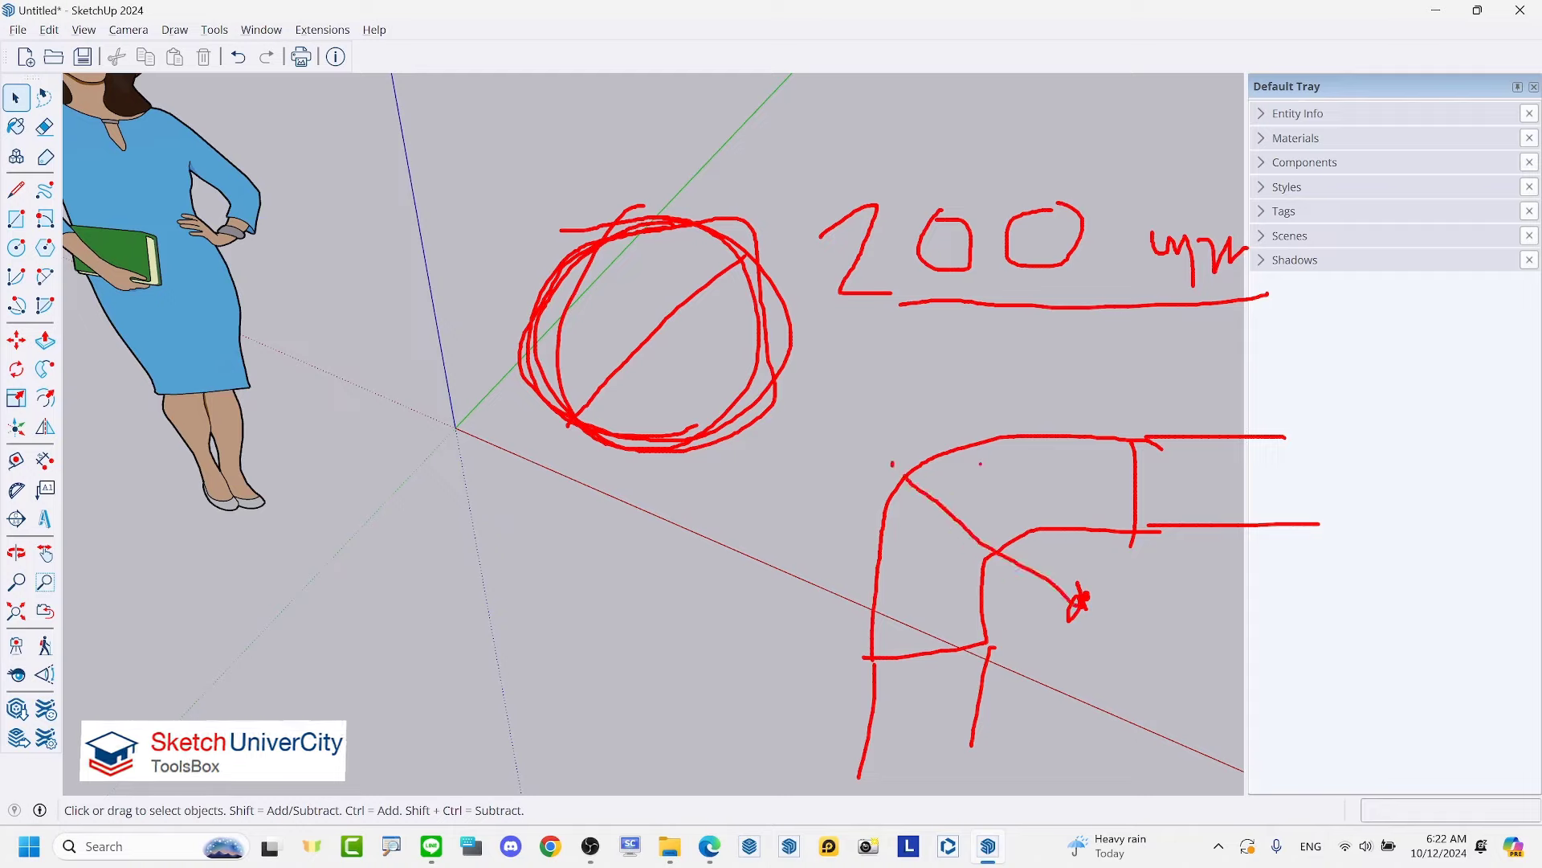
{"action": "mouse_move", "coordinate": [922, 589]}
{"action": "left_mouse_down"}
{"action": "mouse_move", "coordinate": [940, 553]}
{"action": "mouse_move", "coordinate": [960, 586]}
{"action": "left_mouse_up"}
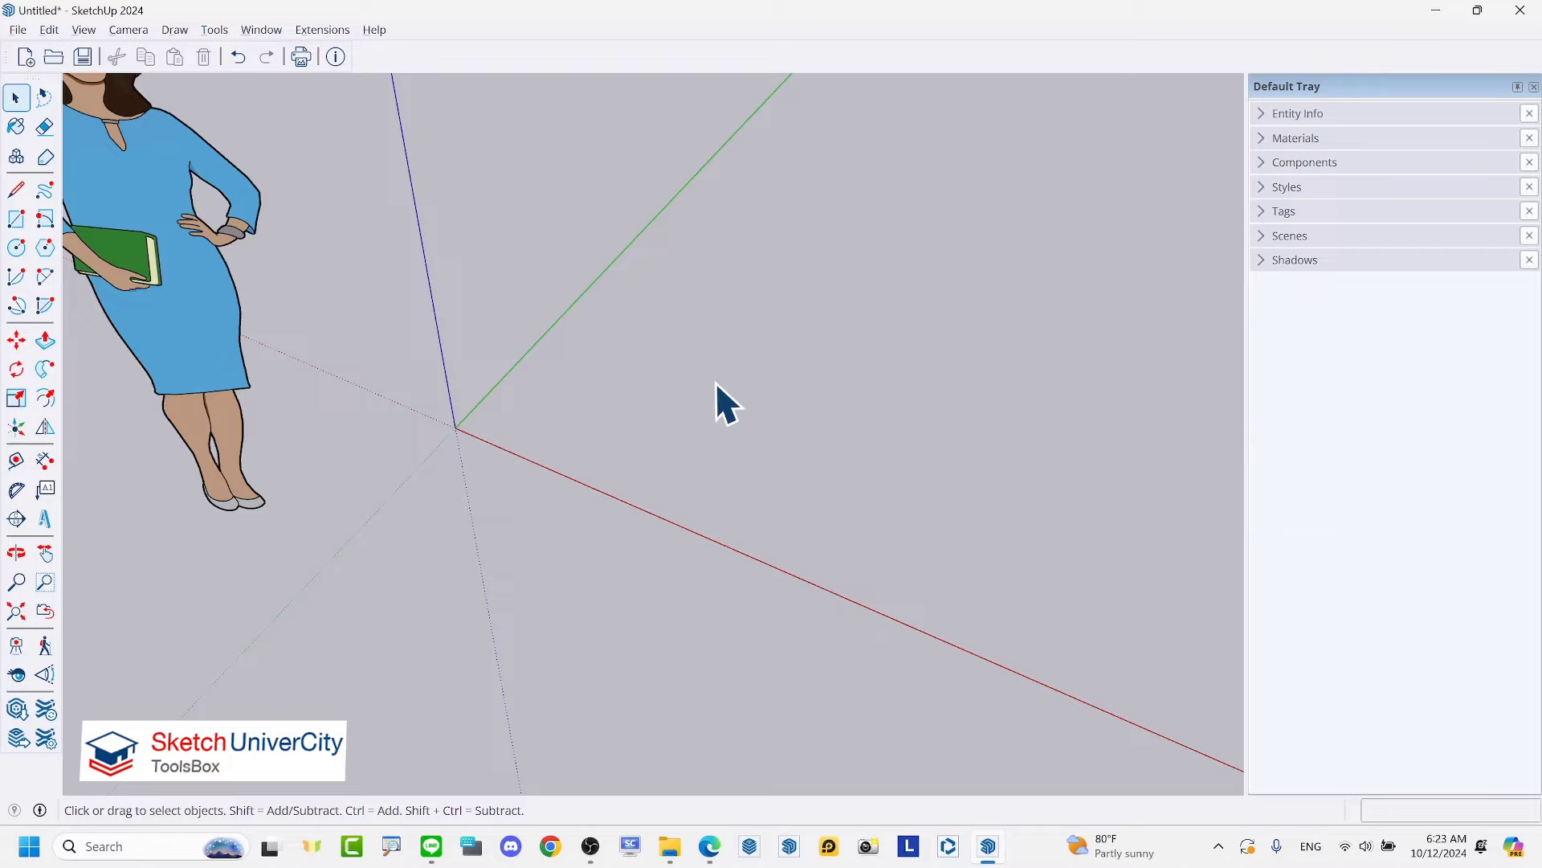
Step: Draw a quarter arc of 300 mm radius on the ground, reduced to 12 segments
{"action": "left_click", "coordinate": [16, 276]}
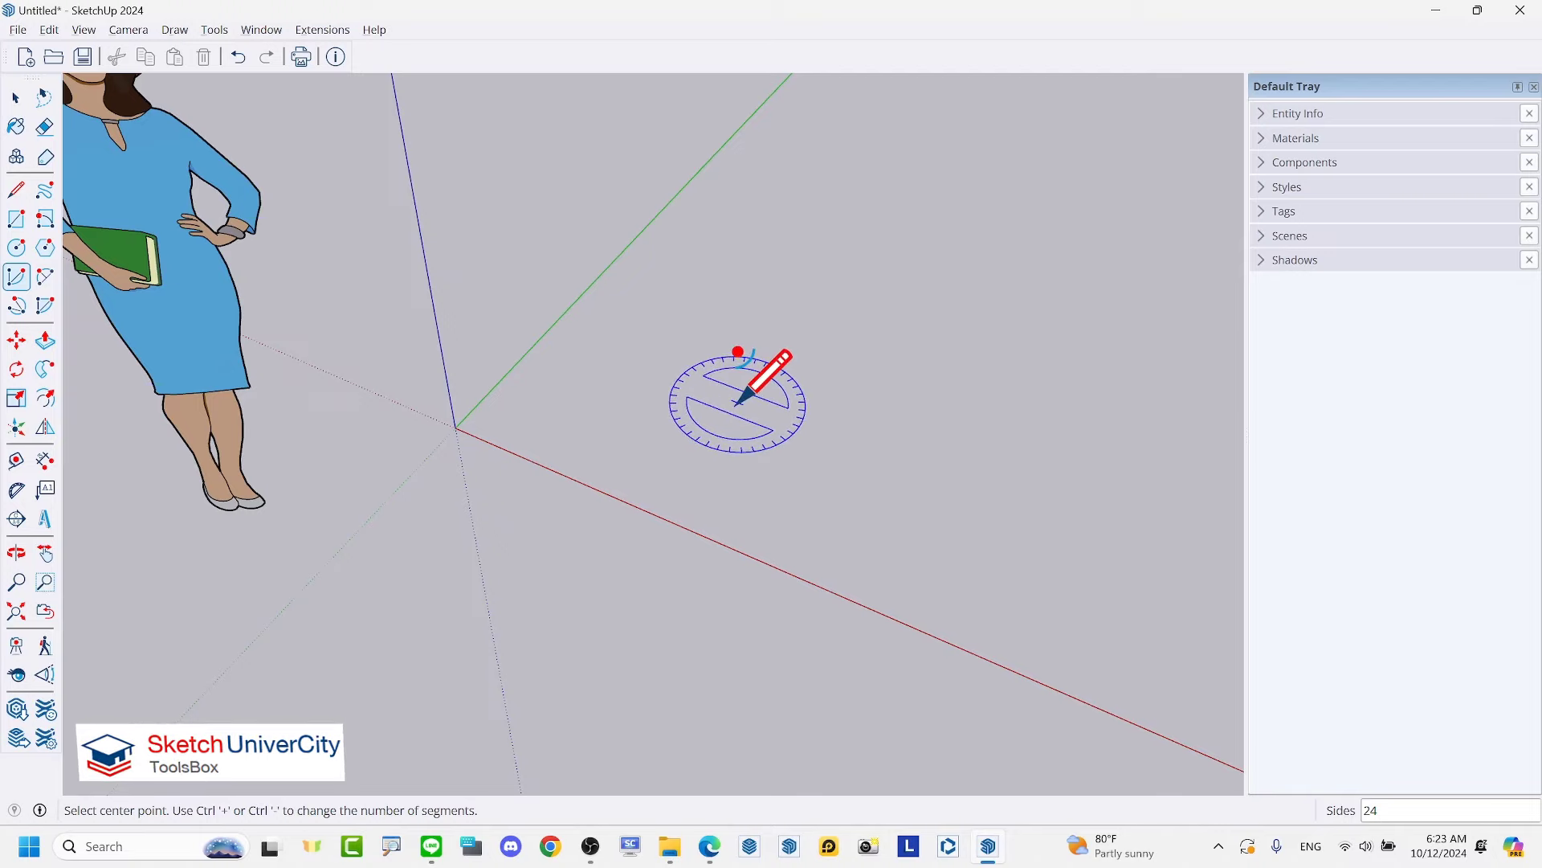
{"action": "left_click", "coordinate": [737, 401]}
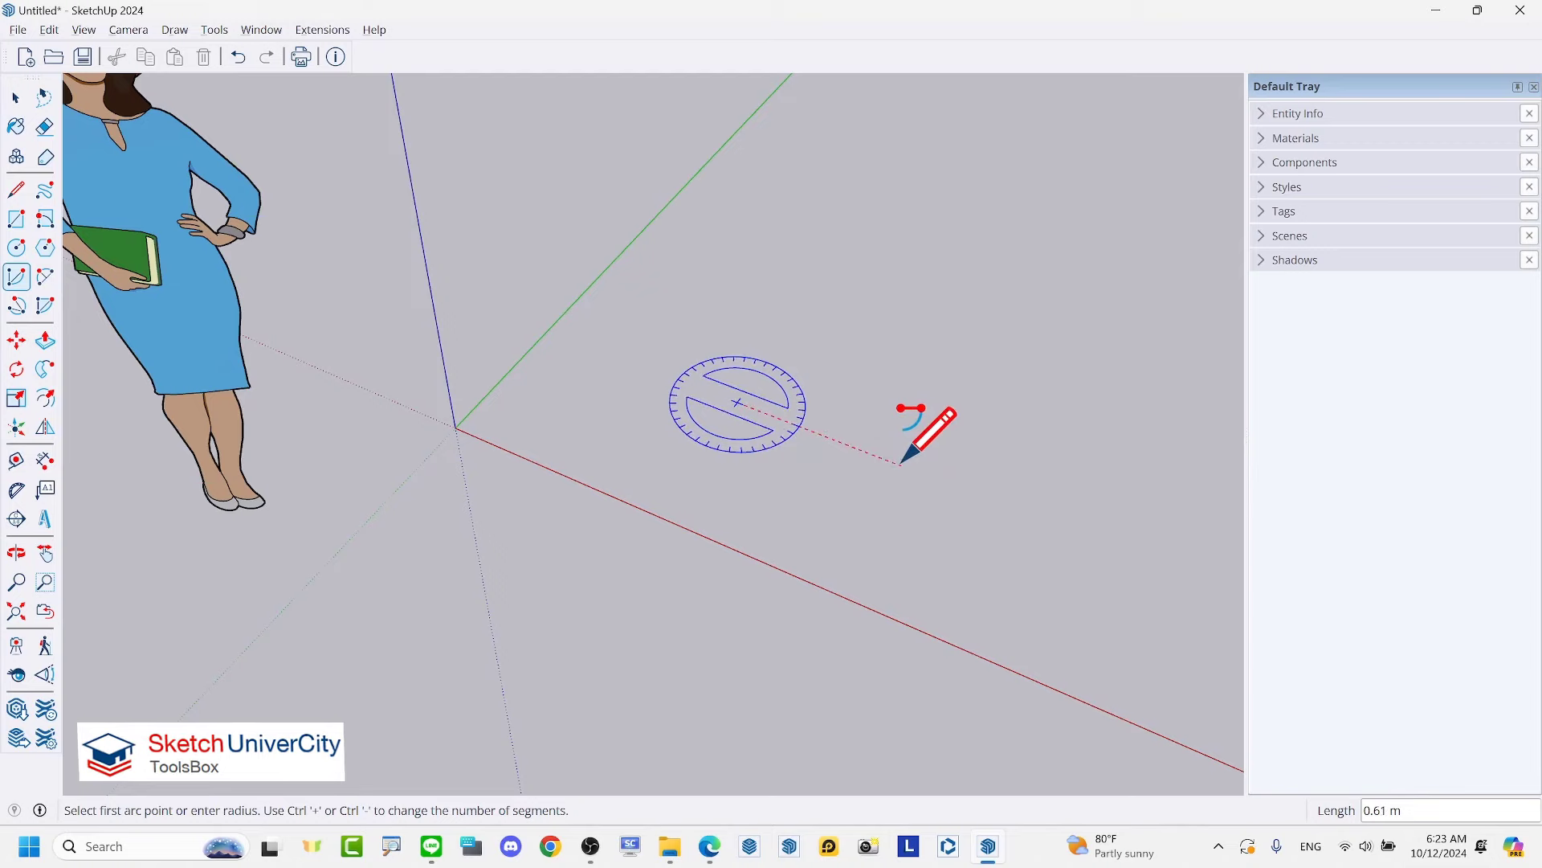
{"action": "type", "text": "300mm"}
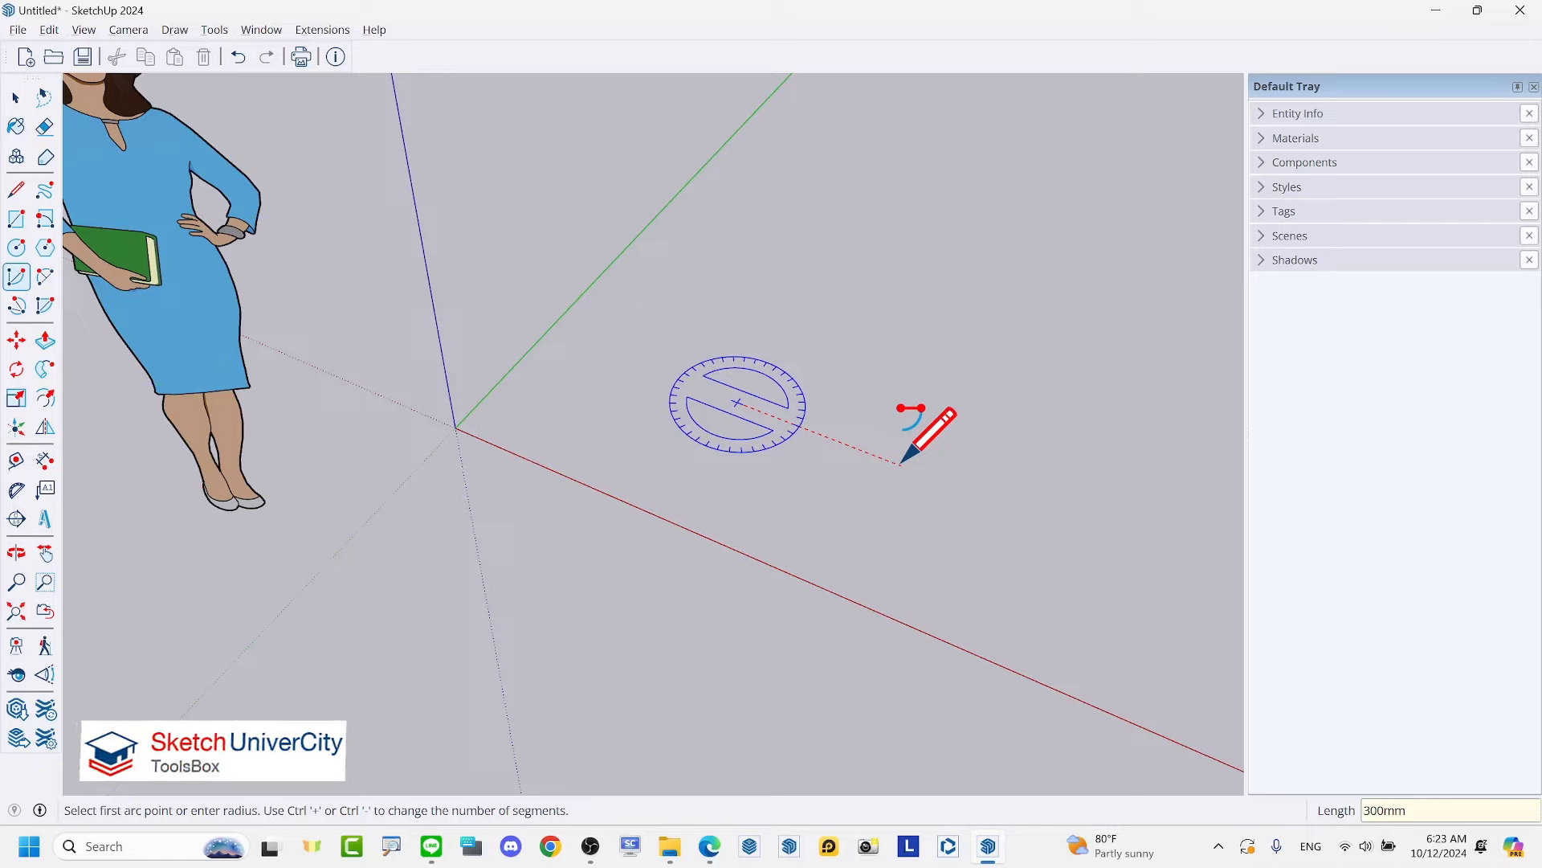
{"action": "left_click", "coordinate": [902, 461]}
{"action": "middle_click_drag", "start_coordinate": [789, 372], "coordinate": [834, 386]}
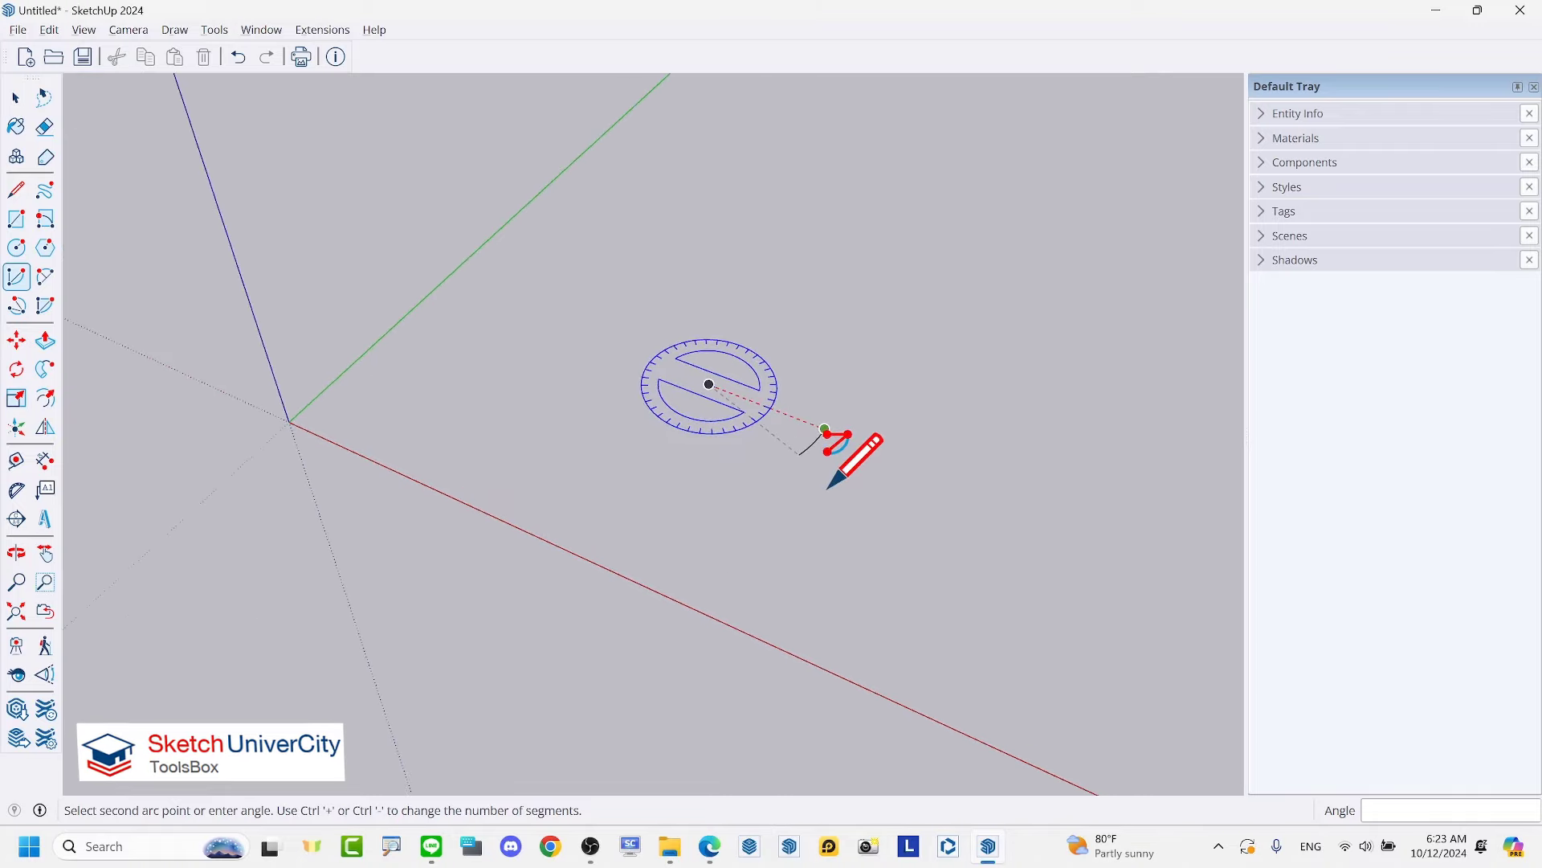
{"action": "scroll", "coordinate": [793, 286], "scroll_direction": "up", "scroll_amount": 2}
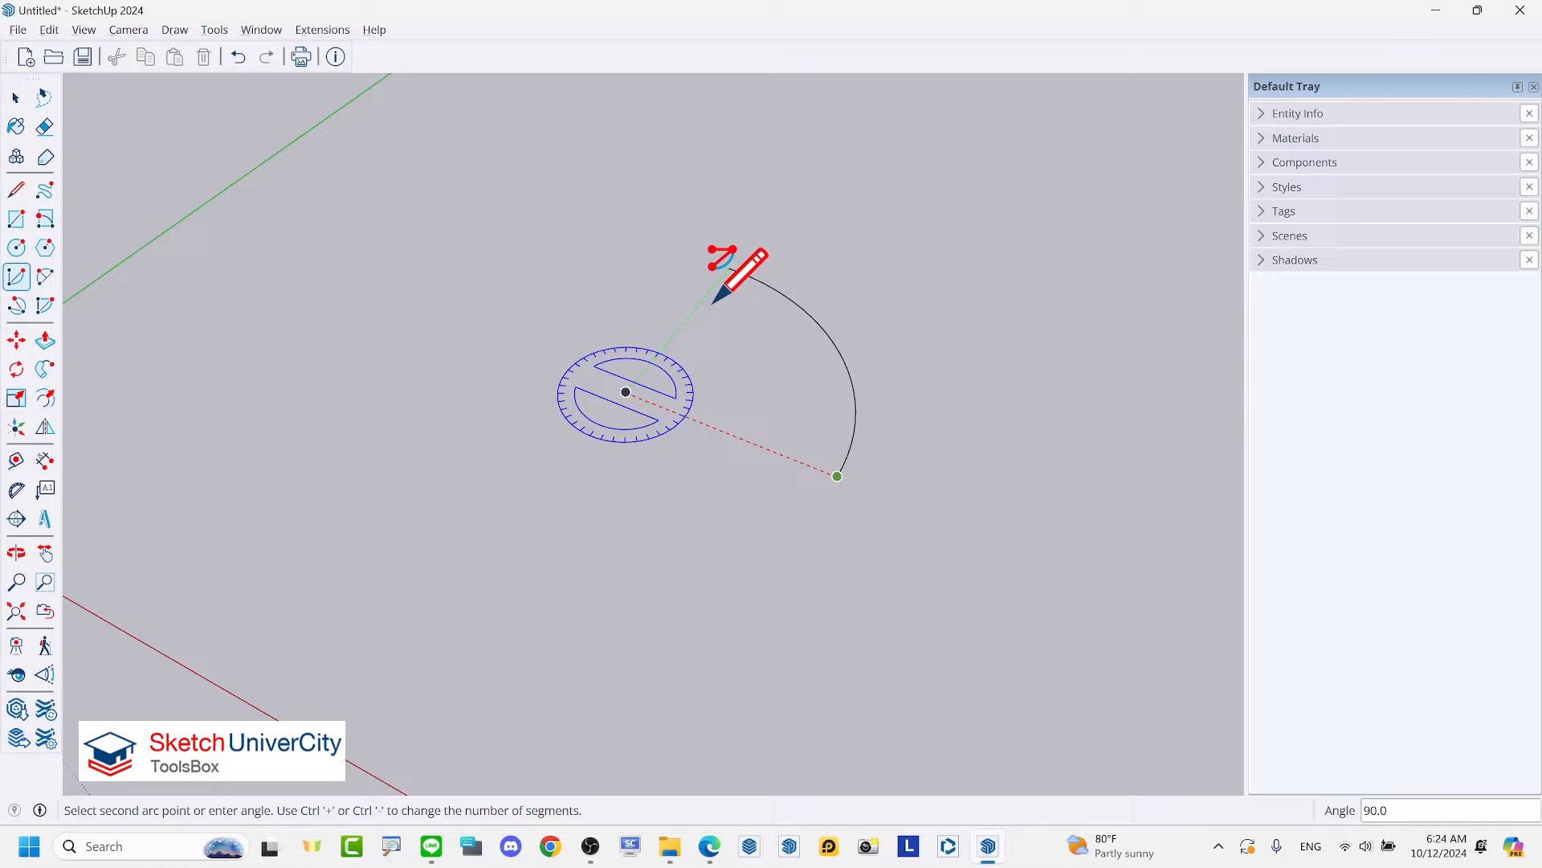
{"action": "type", "text": "22"}
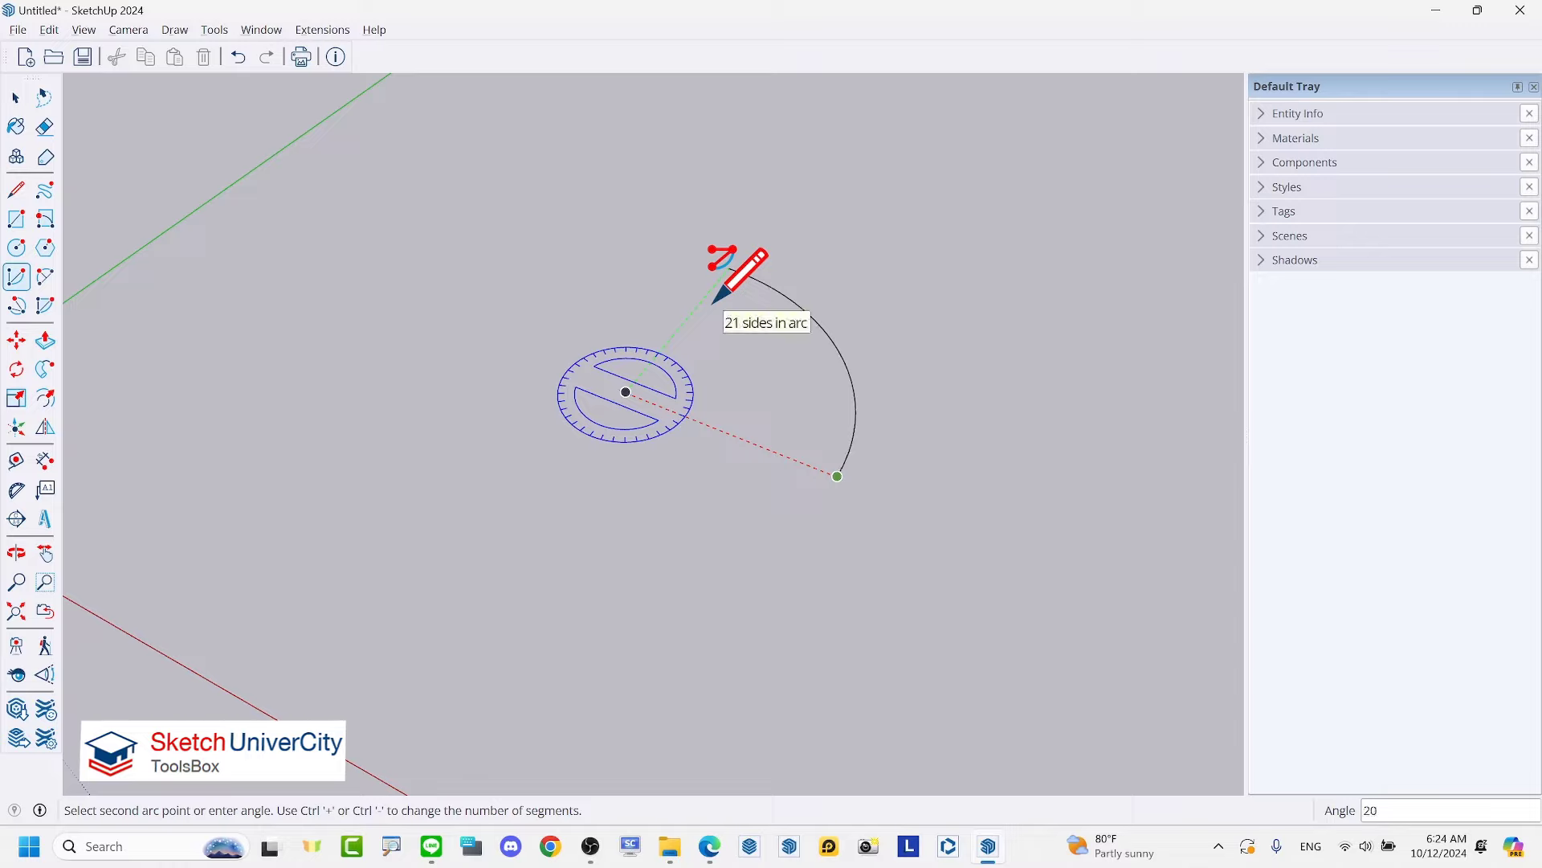
{"action": "key", "text": "ctrl+minus"}
{"action": "key", "text": "ctrl+minus"}
{"action": "key", "text": "ctrl+minus"}
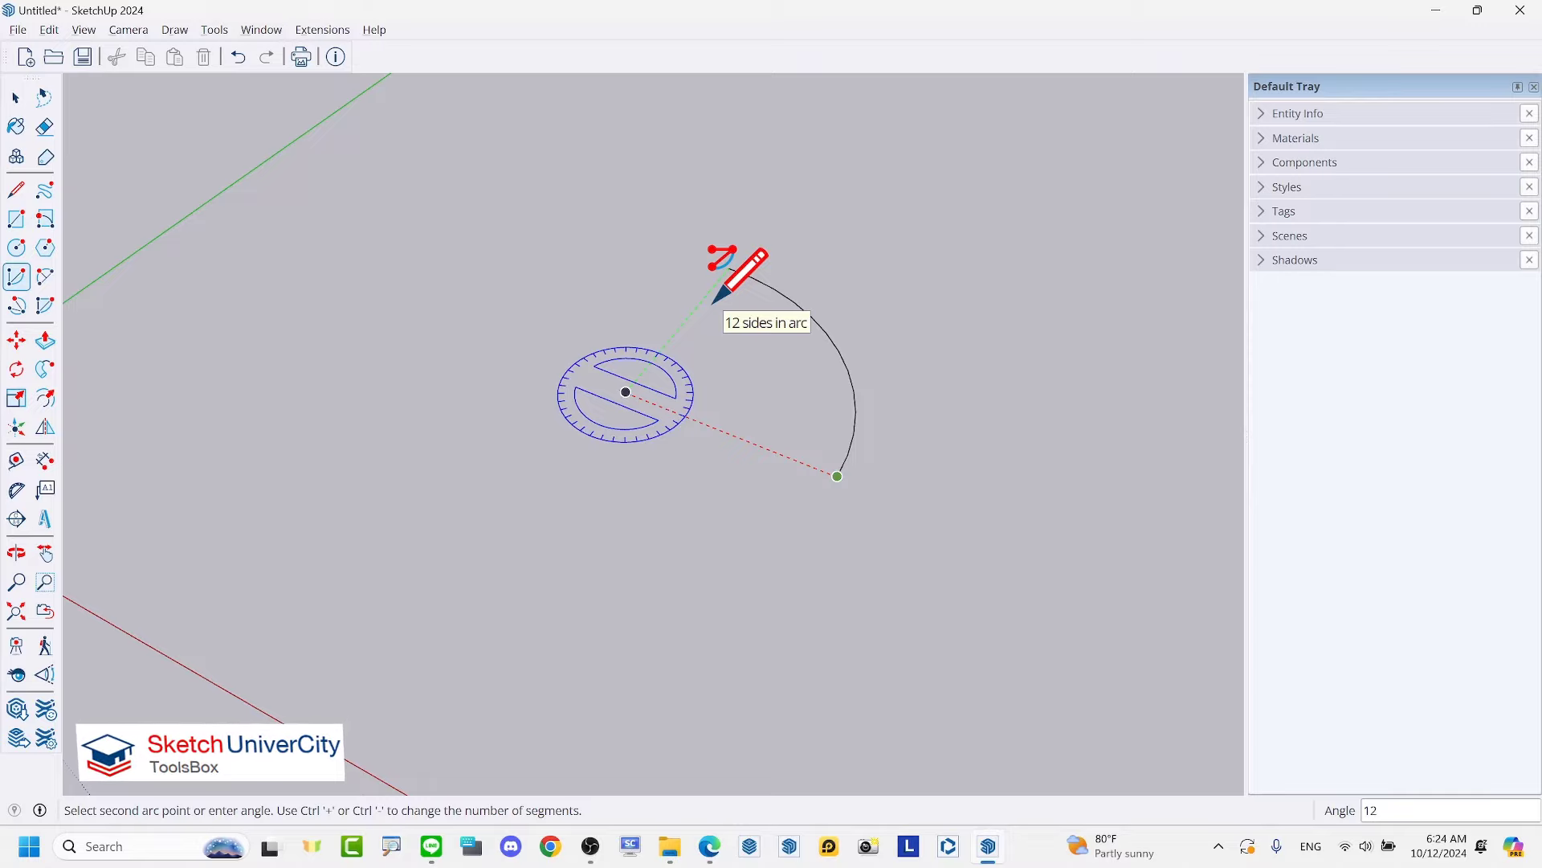
{"action": "left_click", "coordinate": [713, 303]}
Step: Draw 0.1 m straight lines from both the lower and top ends of the quarter arc
{"action": "key", "text": "space"}
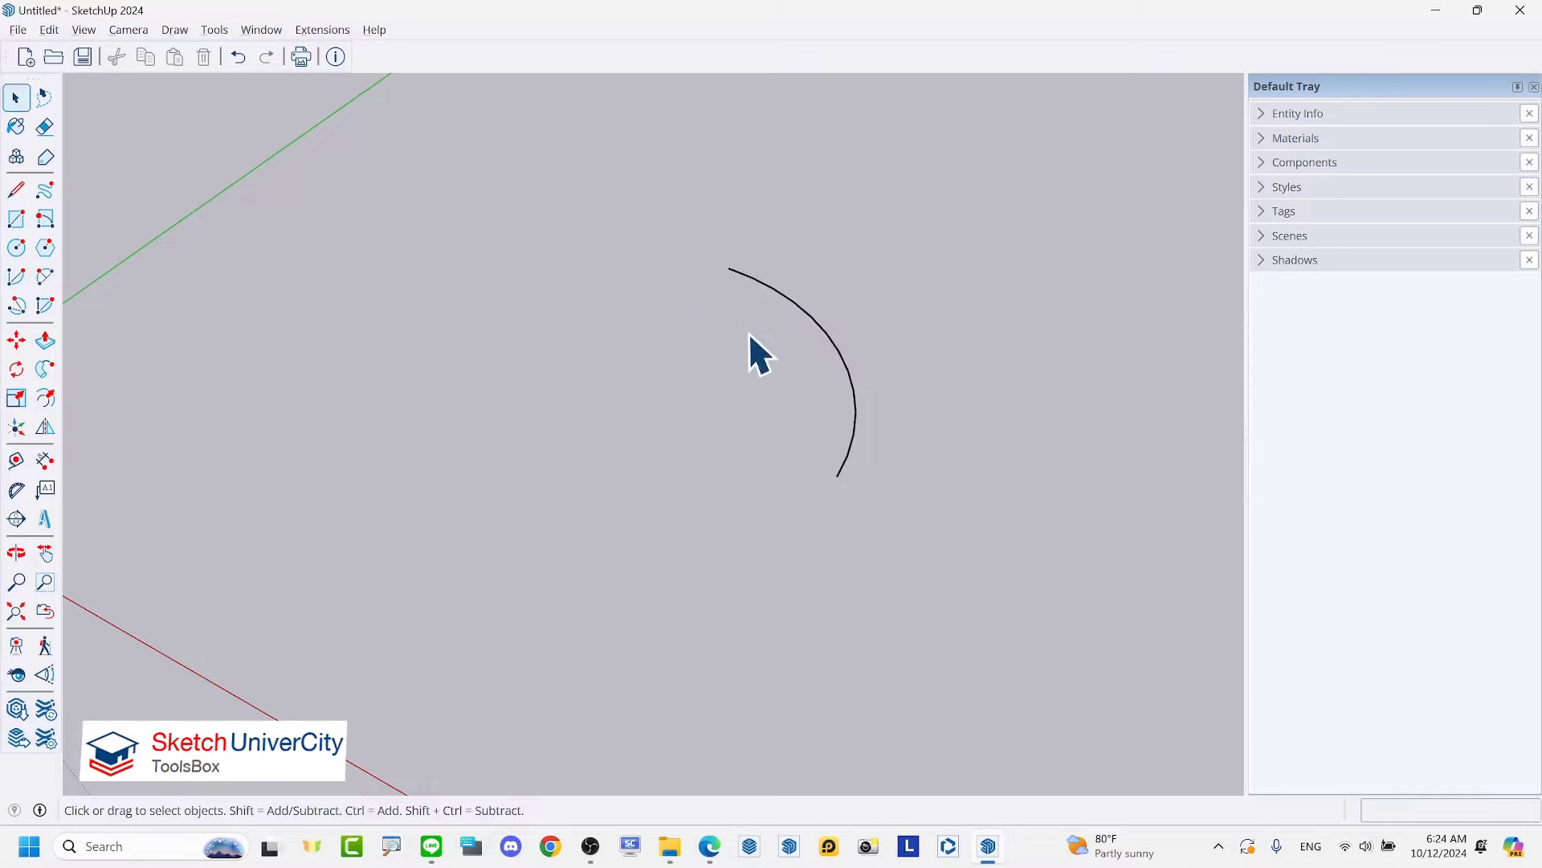
{"action": "middle_click_drag", "start_coordinate": [748, 330], "coordinate": [584, 331]}
{"action": "key", "text": "l"}
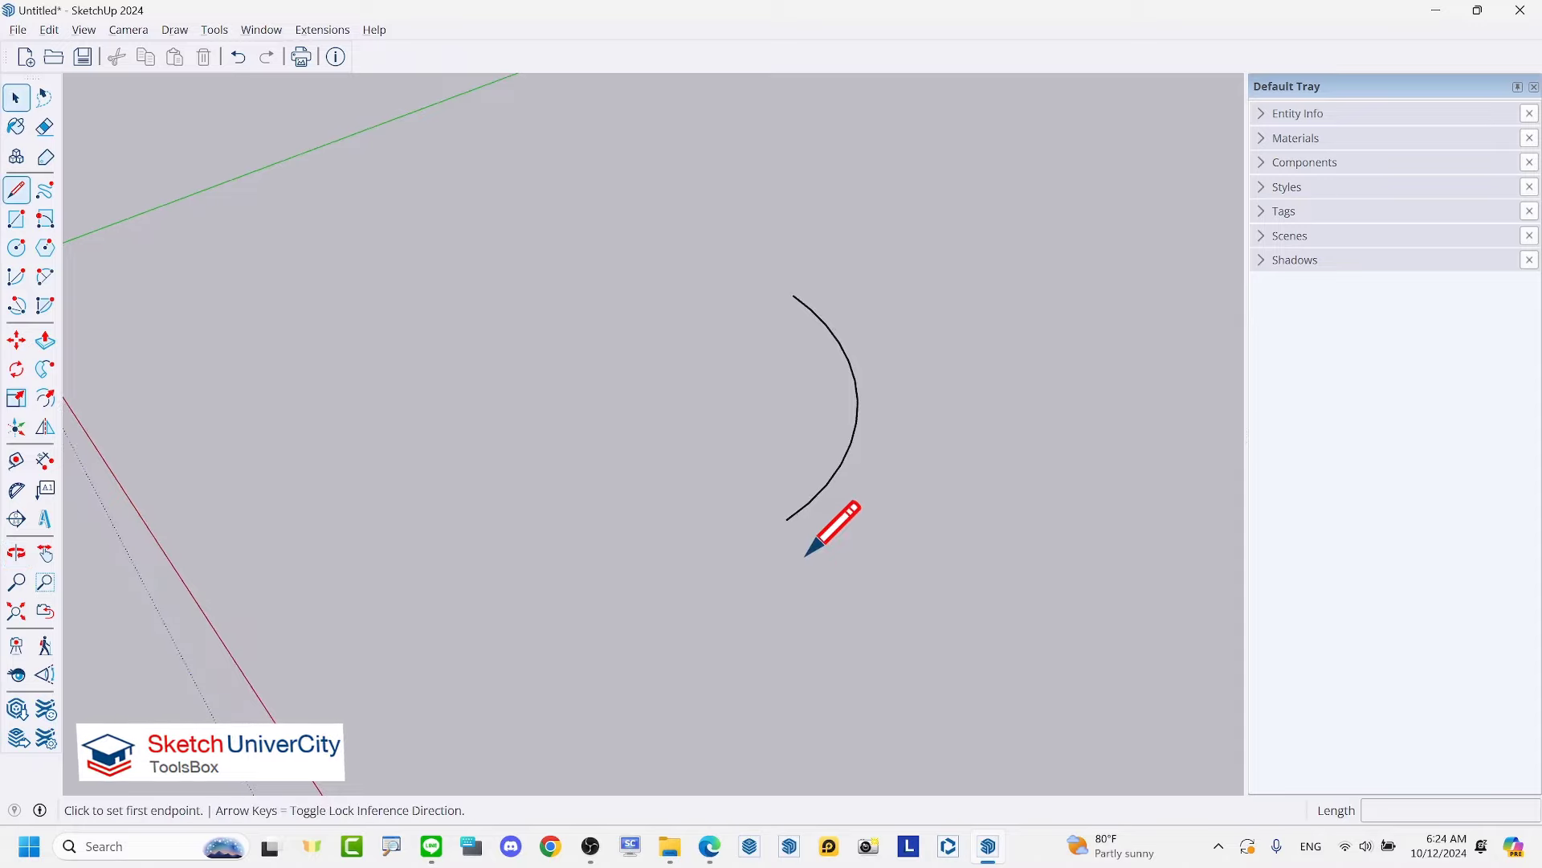
{"action": "left_click", "coordinate": [786, 519]}
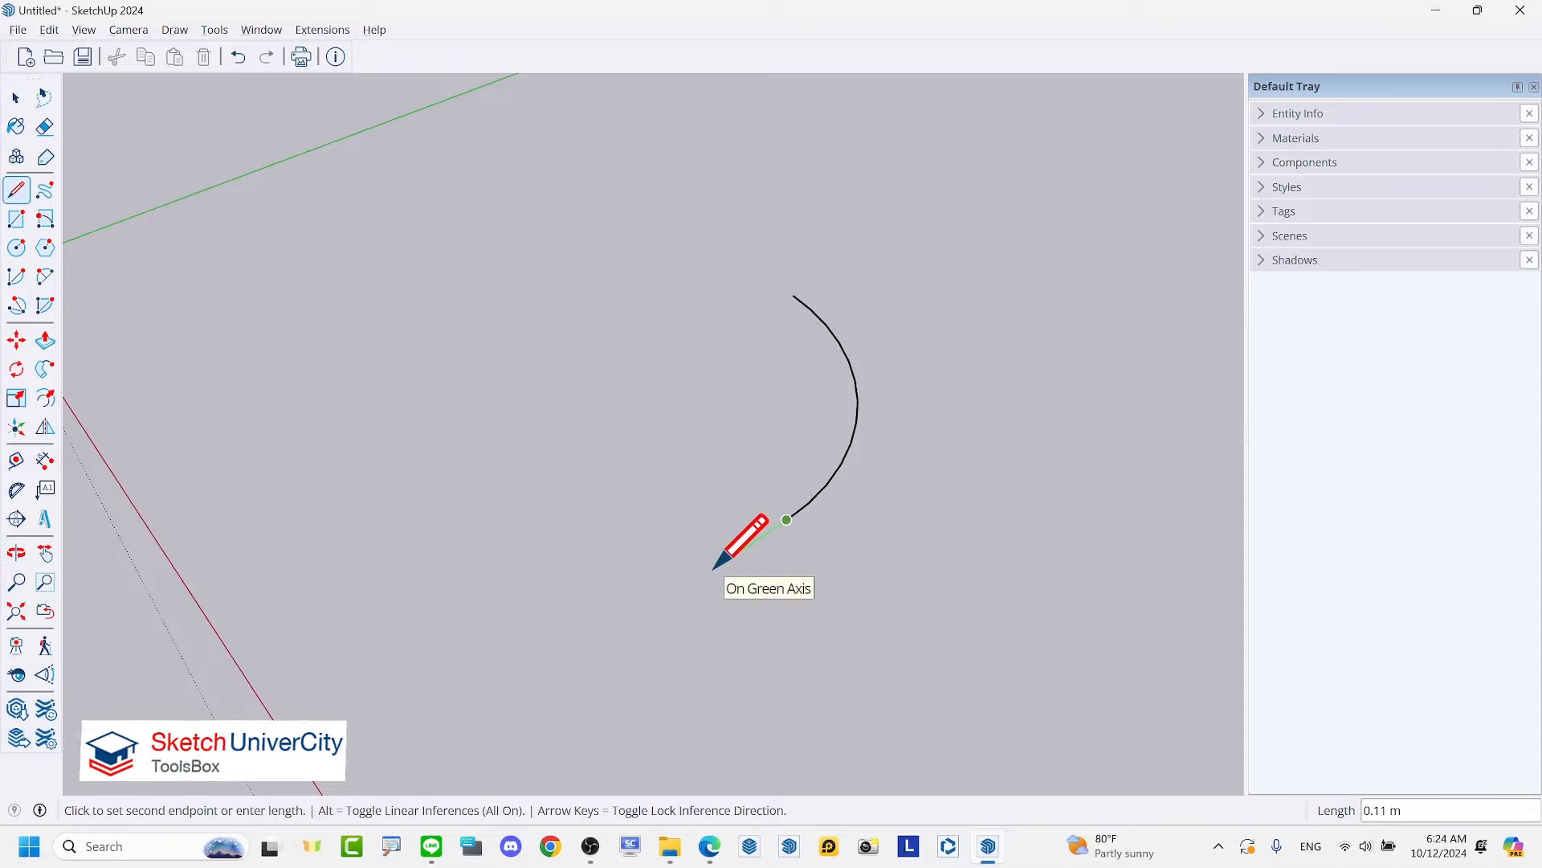
{"action": "type", "text": ".1"}
{"action": "key", "text": "Return"}
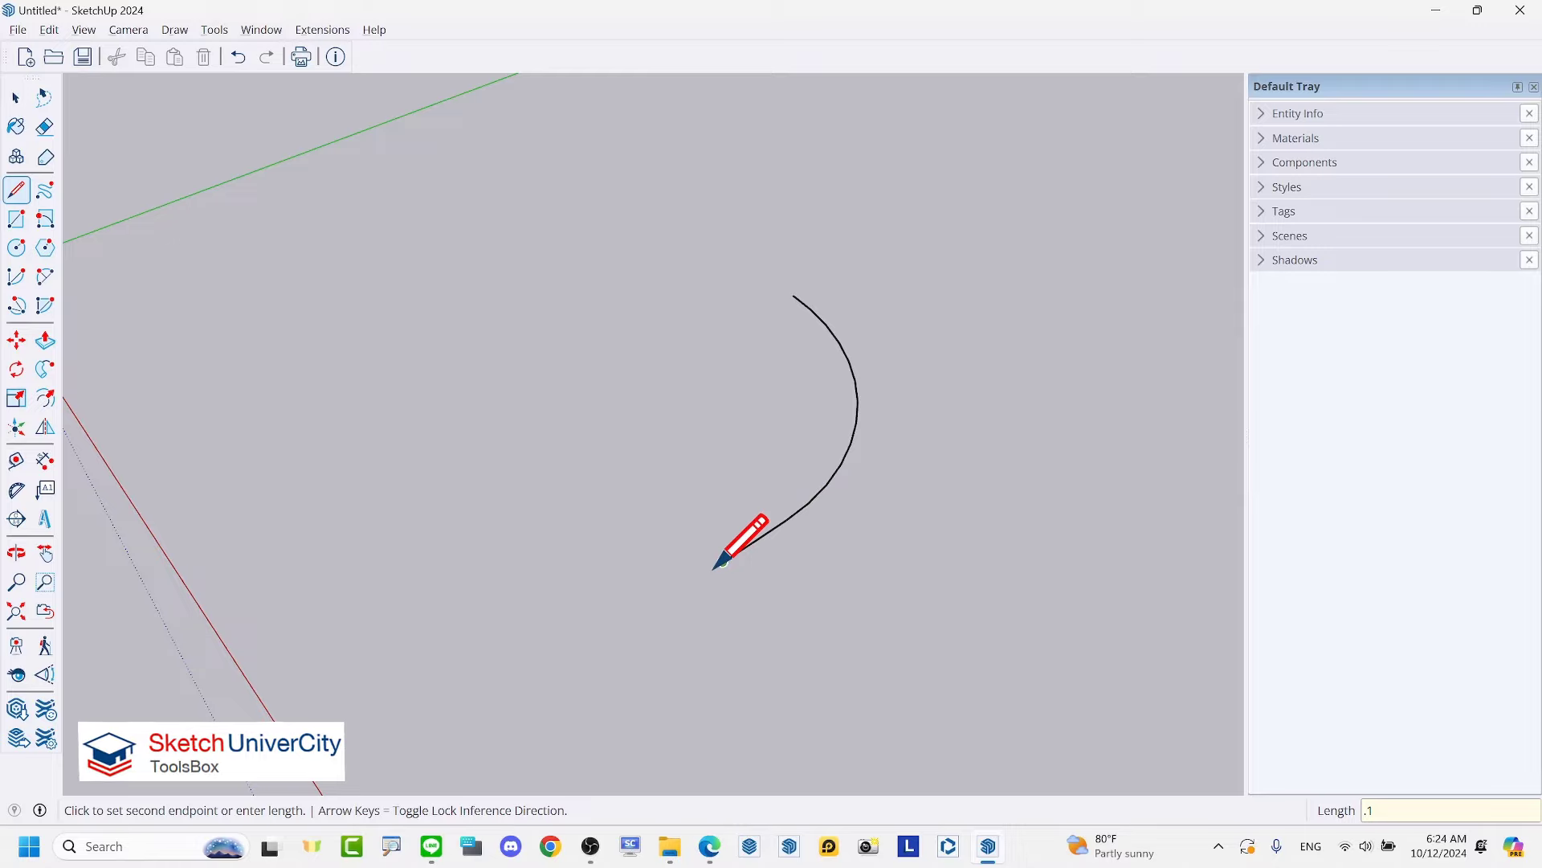
{"action": "key", "text": "Escape"}
{"action": "left_click", "coordinate": [792, 295]}
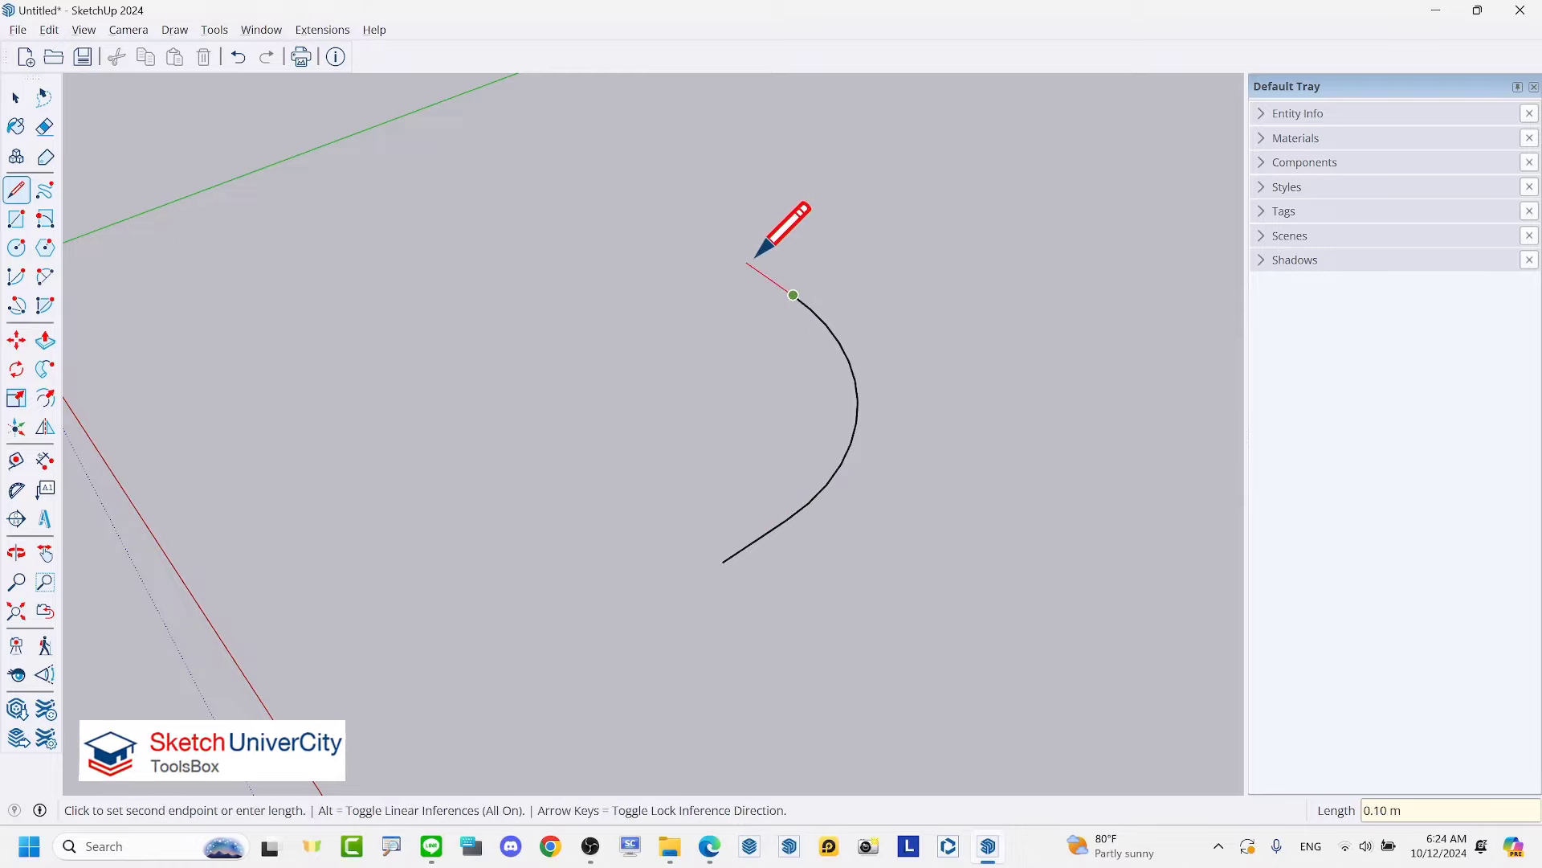
{"action": "left_click", "coordinate": [748, 262]}
{"action": "key", "text": "space"}
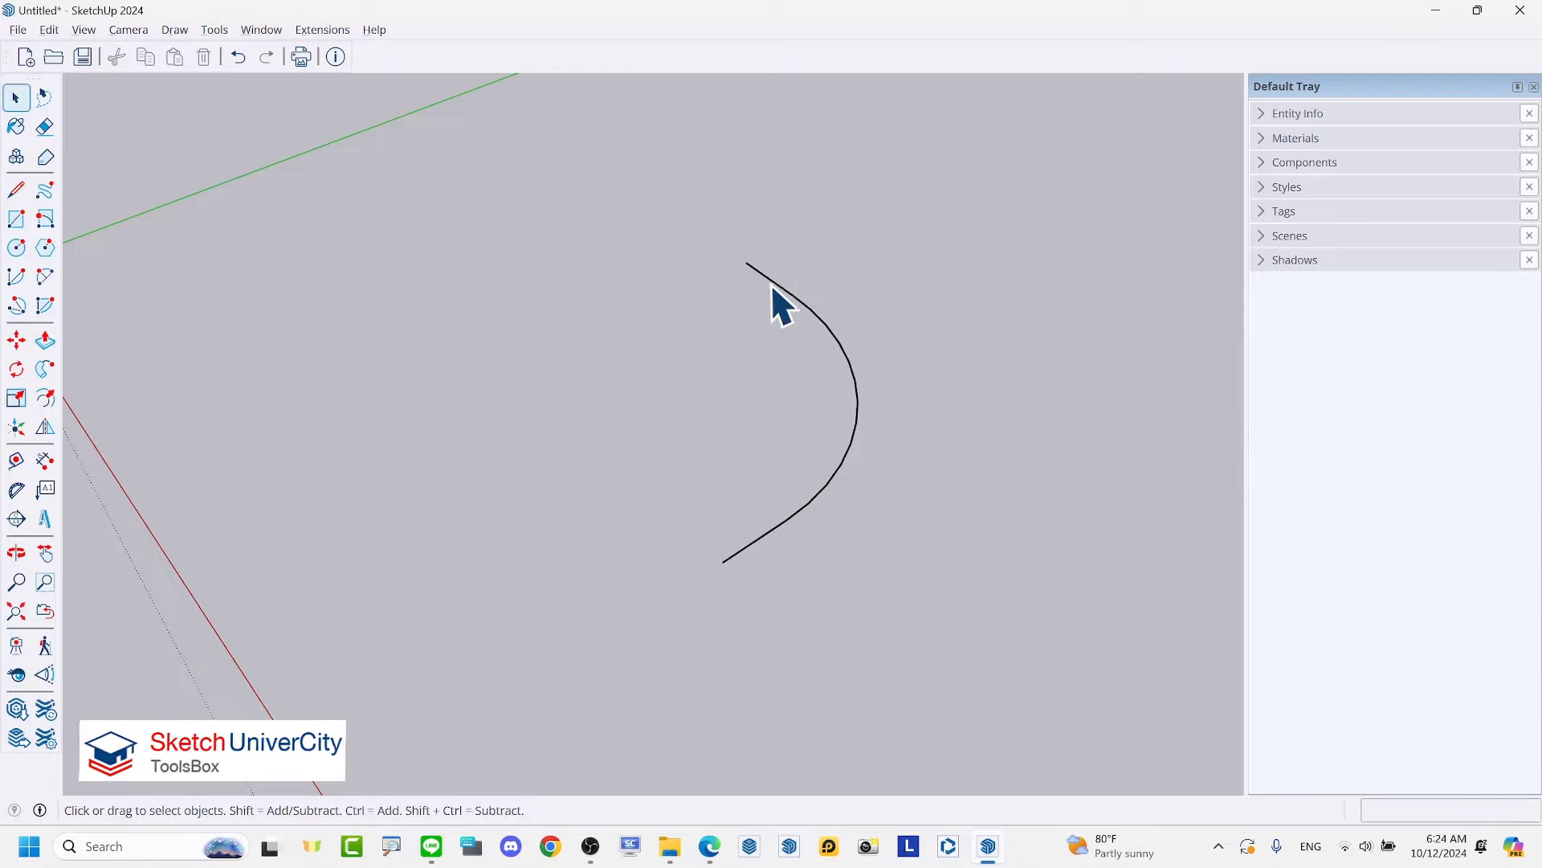
{"action": "mouse_move", "coordinate": [772, 287]}
{"action": "middle_mouse_down"}
{"action": "mouse_move", "coordinate": [825, 430]}
{"action": "mouse_move", "coordinate": [854, 419]}
{"action": "middle_mouse_up"}
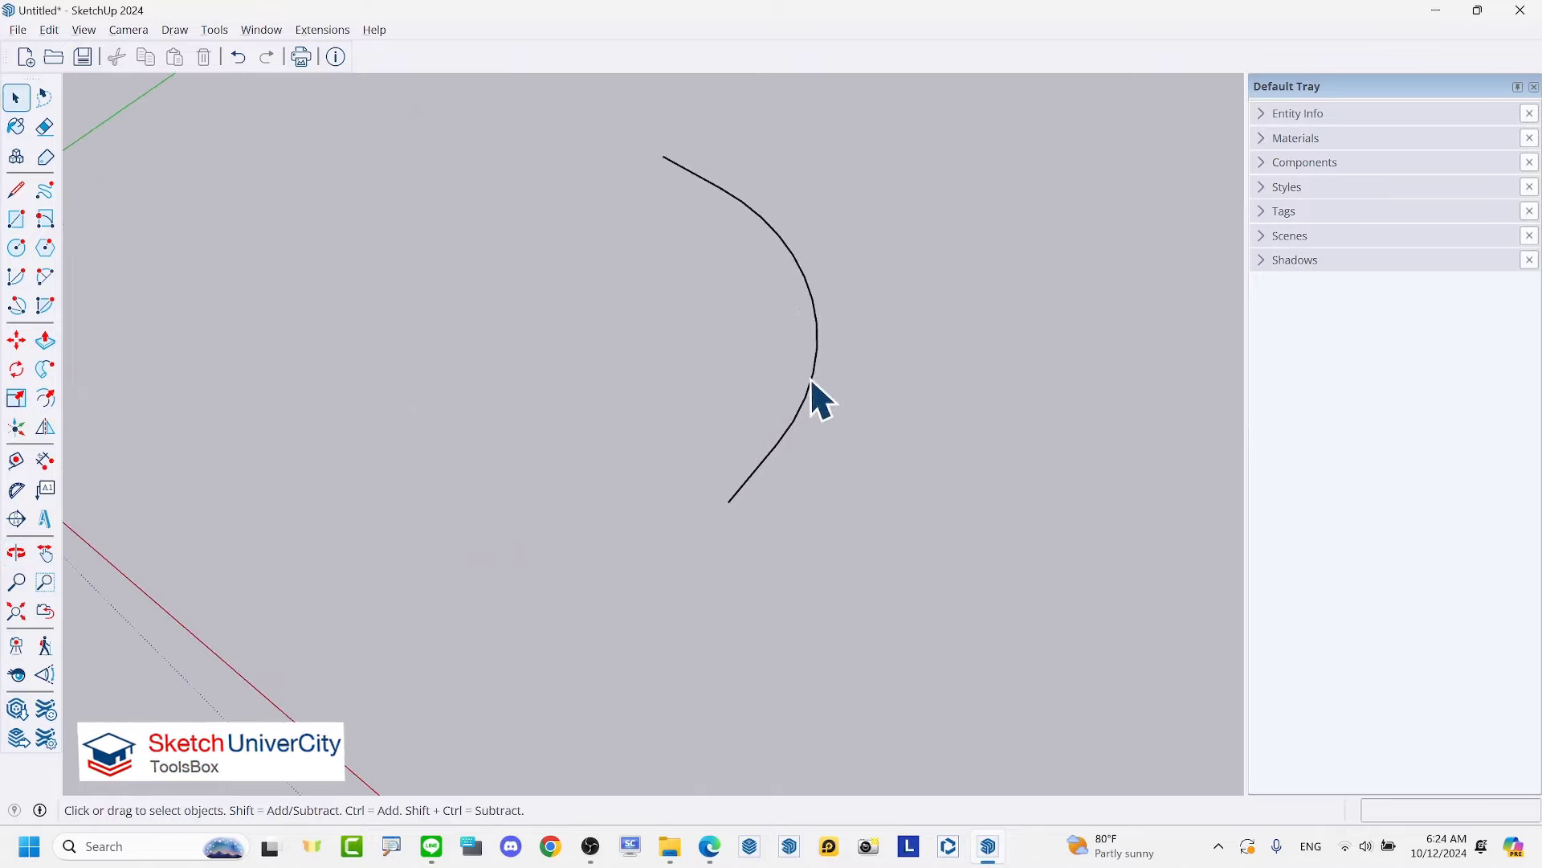
Step: Add an R0.30 m radius dimension beside the first arc
{"action": "left_click", "coordinate": [45, 460]}
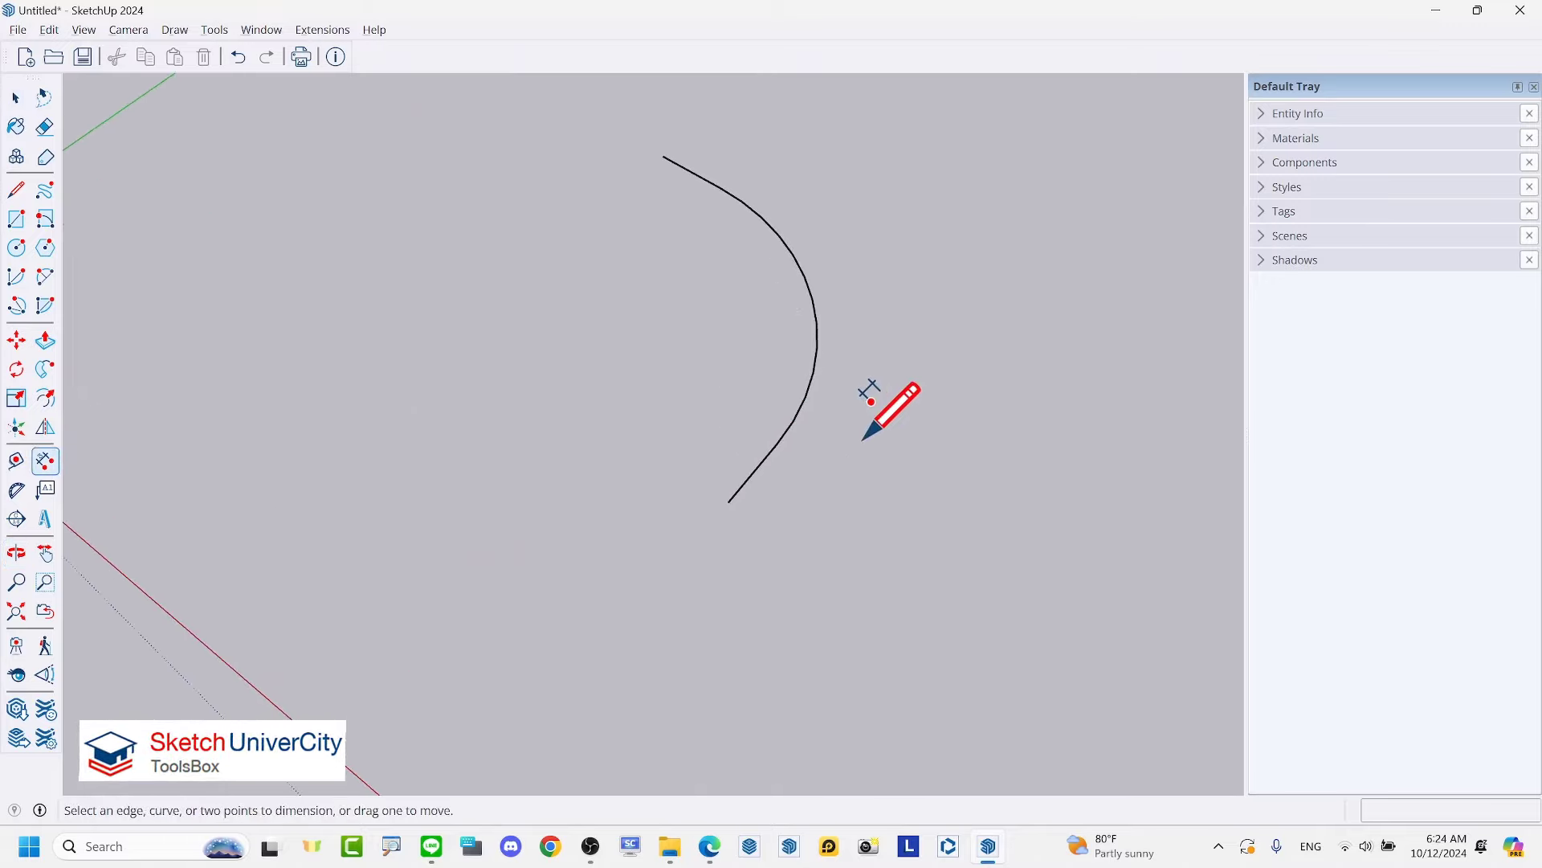
{"action": "scroll", "coordinate": [815, 320], "scroll_direction": "up", "scroll_amount": 2}
{"action": "left_click", "coordinate": [812, 314]}
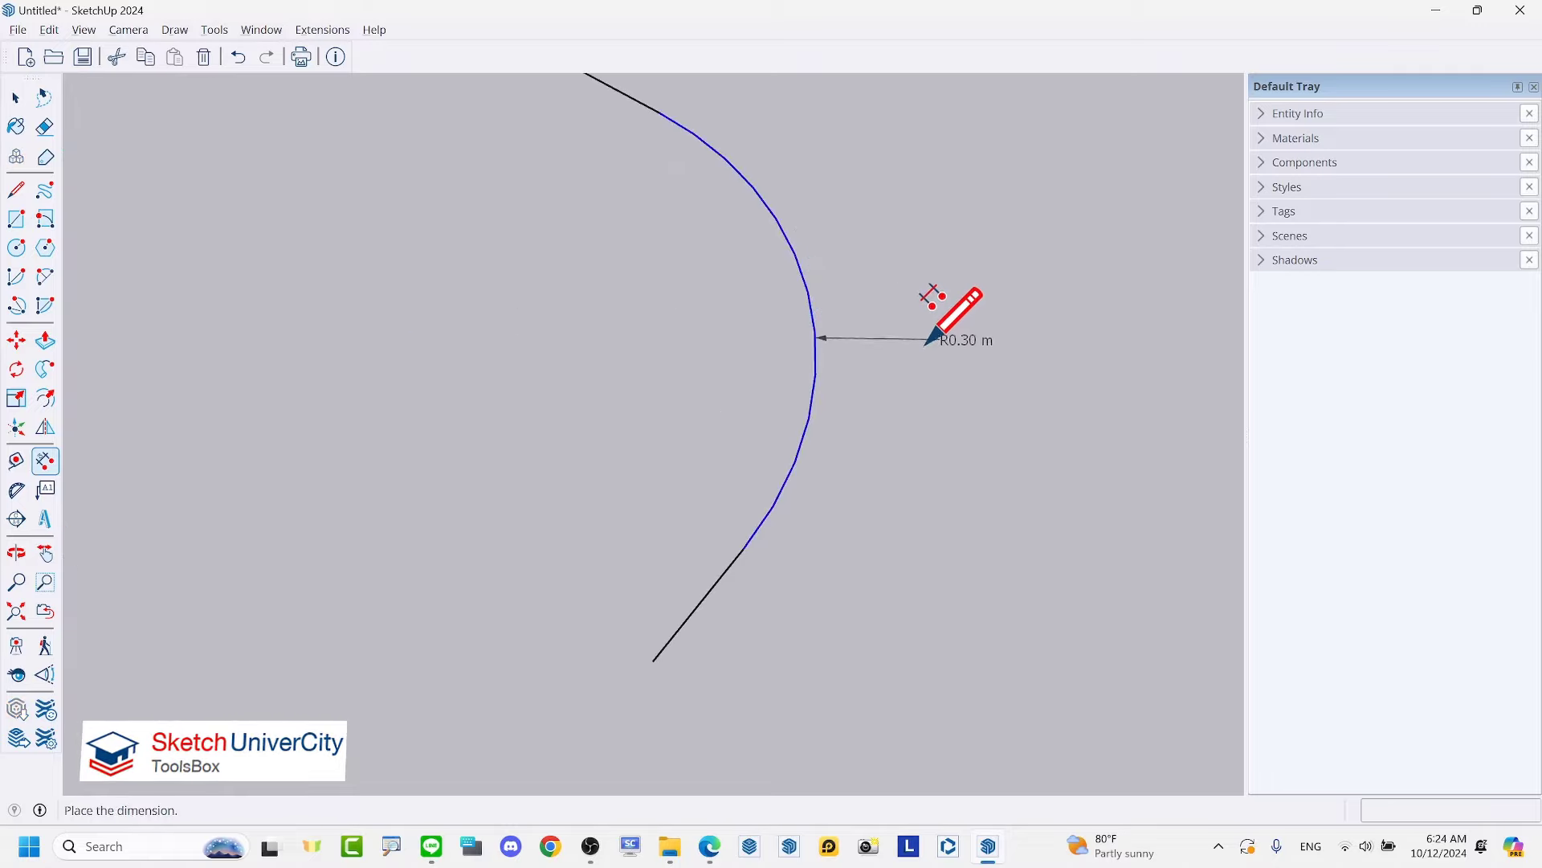
{"action": "left_click", "coordinate": [932, 335]}
{"action": "scroll", "coordinate": [786, 486], "scroll_direction": "down", "scroll_amount": 2}
Step: Start a measurement from the arc's centre, then cancel it and briefly pick the Line tool
{"action": "mouse_move", "coordinate": [786, 488]}
{"action": "middle_mouse_down"}
{"action": "mouse_move", "coordinate": [838, 524]}
{"action": "mouse_move", "coordinate": [803, 510]}
{"action": "middle_mouse_up"}
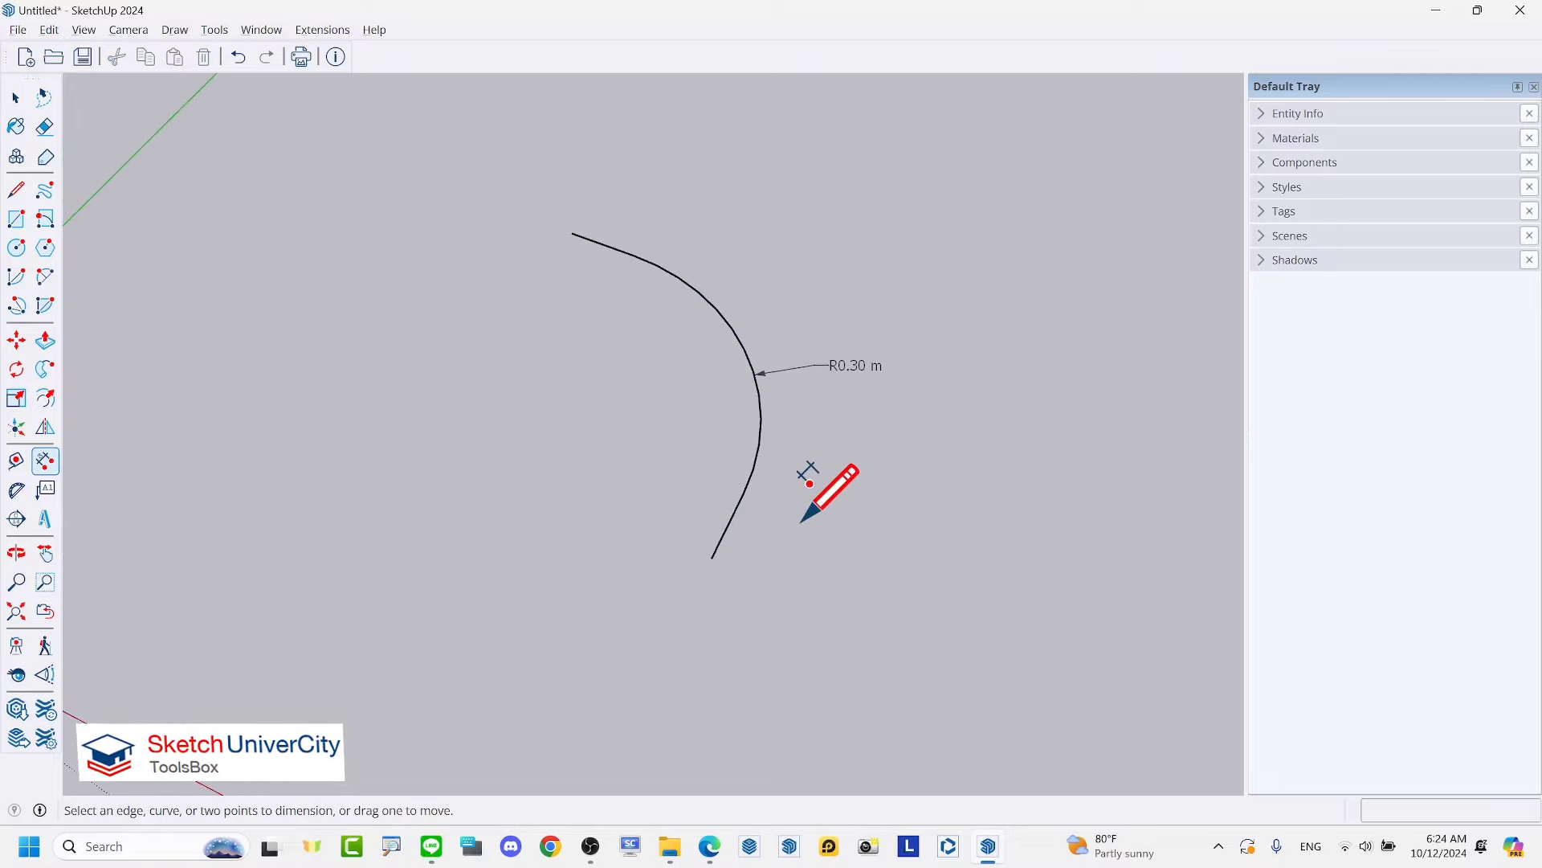
{"action": "scroll", "coordinate": [803, 511], "scroll_direction": "up", "scroll_amount": 1}
{"action": "scroll", "coordinate": [735, 310], "scroll_direction": "up", "scroll_amount": 1}
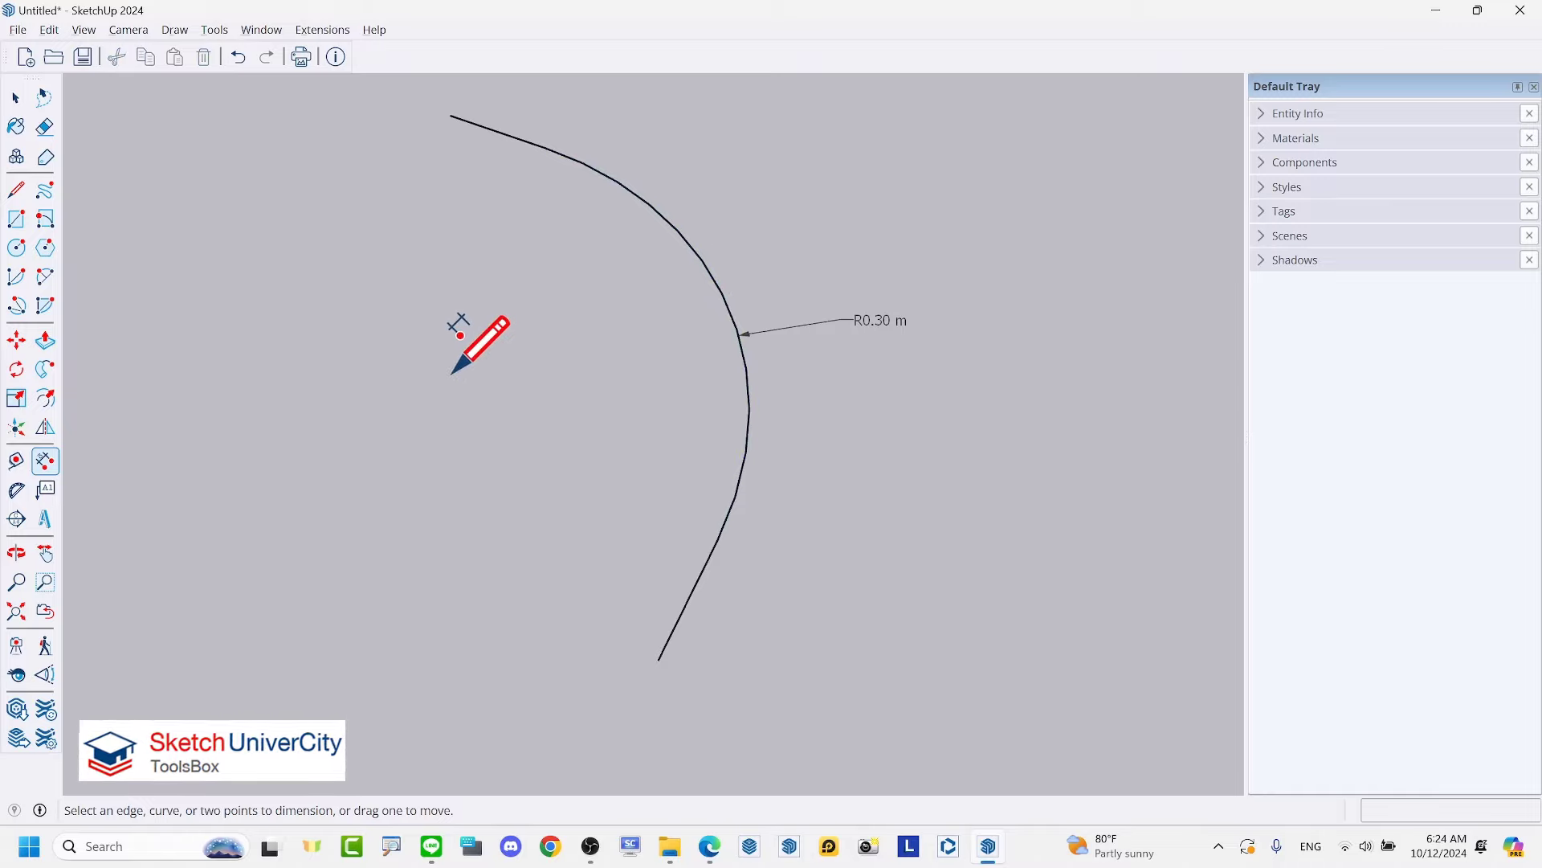
{"action": "left_click", "coordinate": [364, 394]}
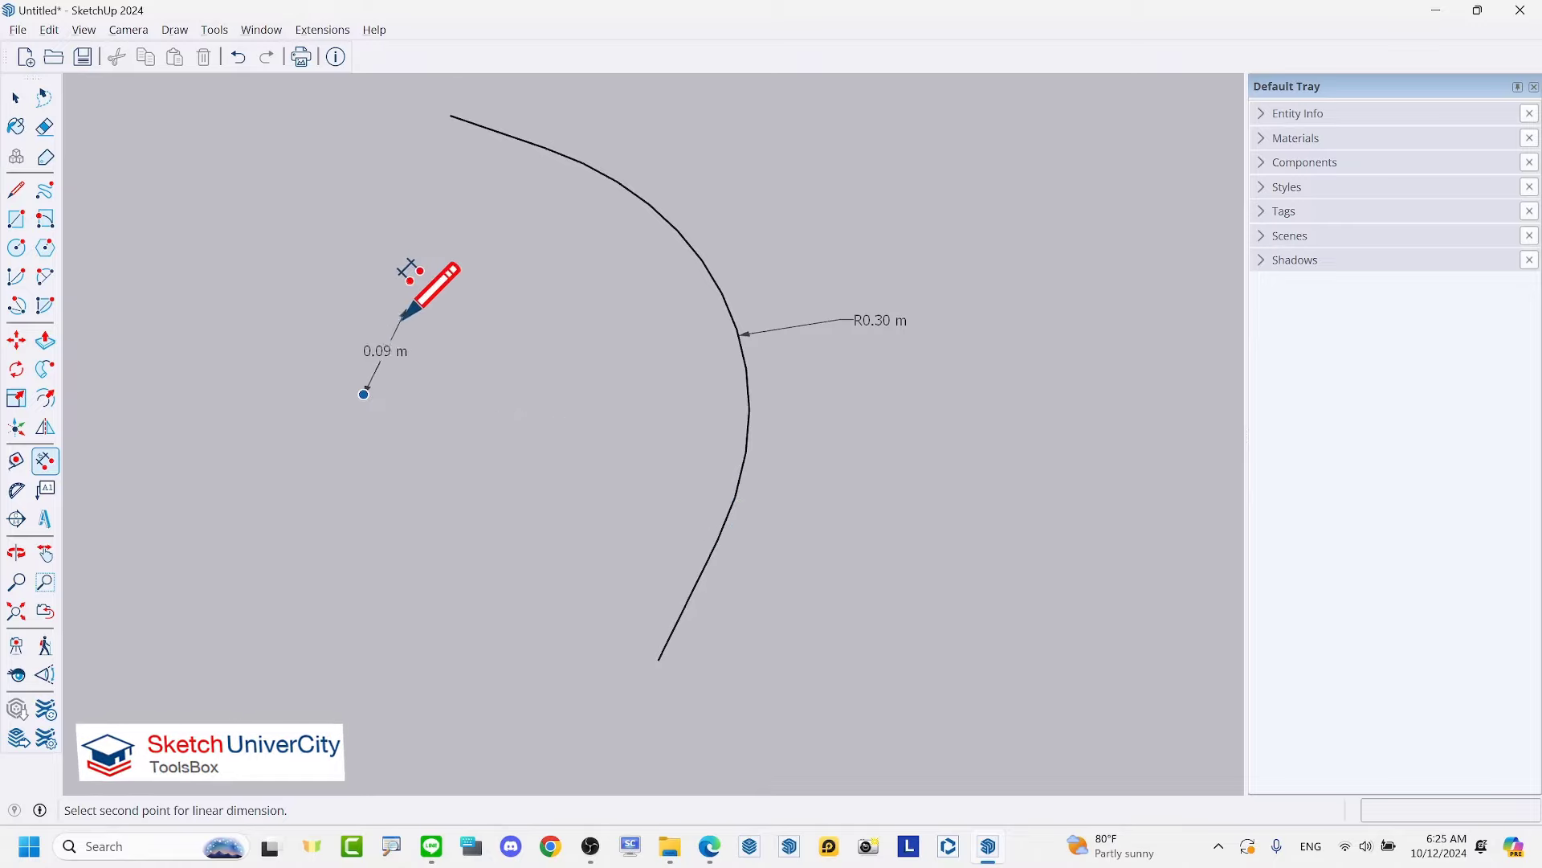
{"action": "key", "text": "space"}
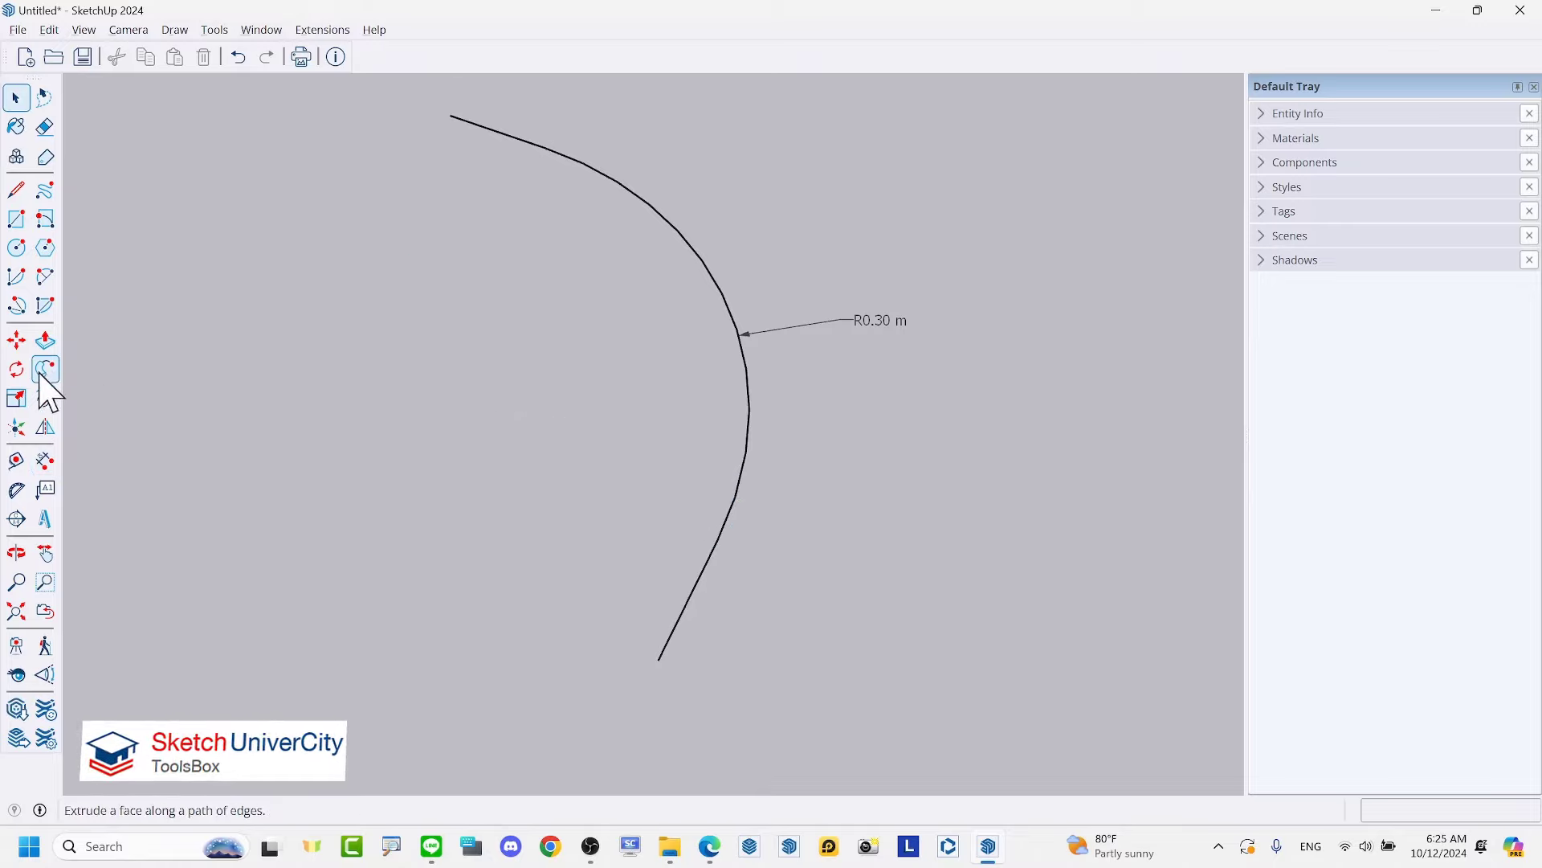
{"action": "left_click", "coordinate": [24, 190]}
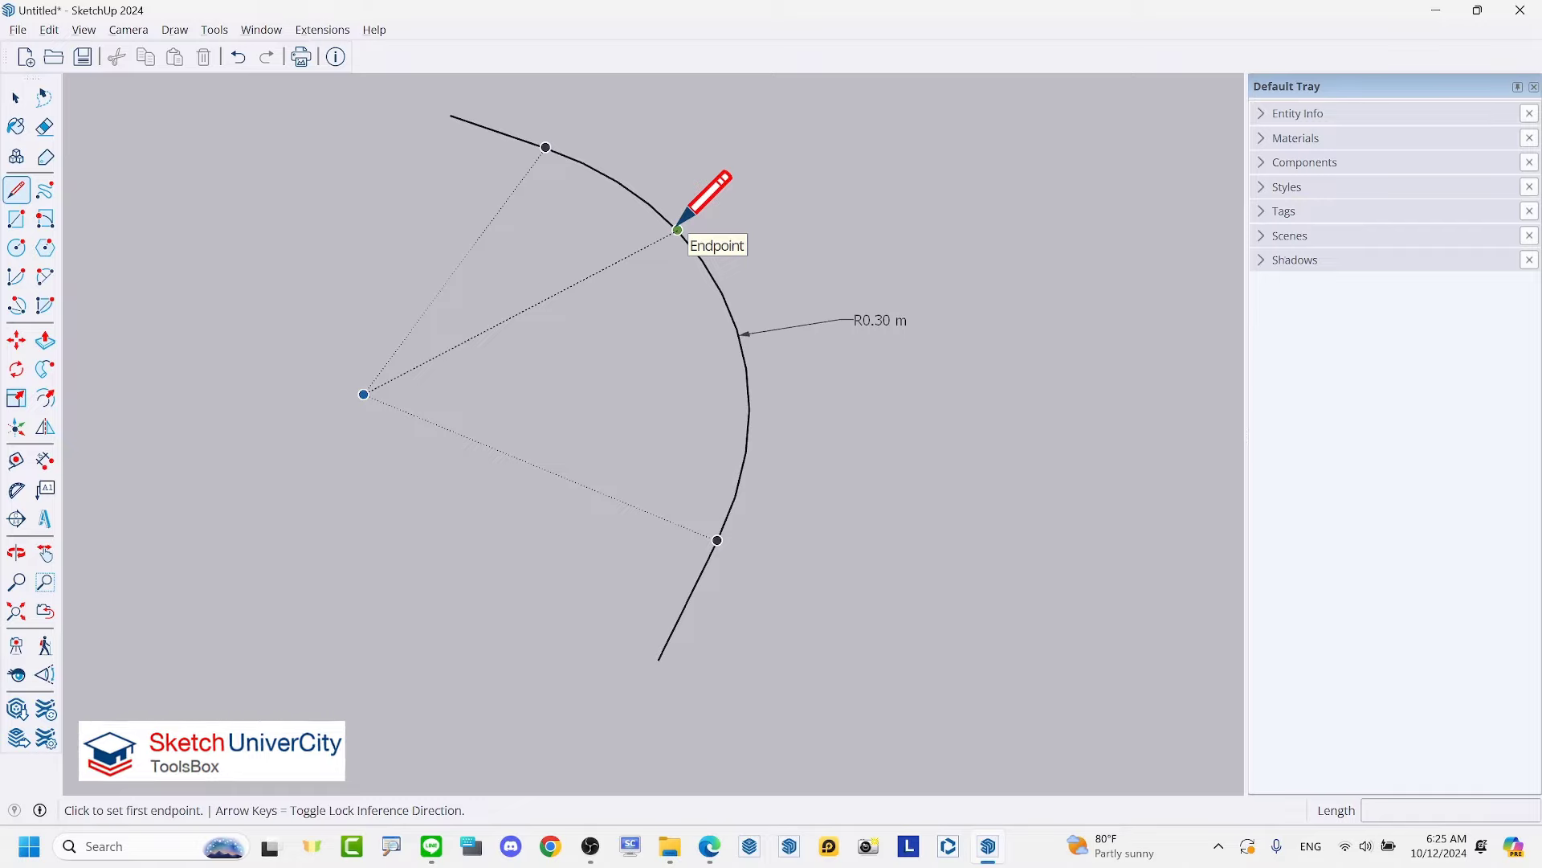
{"action": "key", "text": "space"}
{"action": "scroll", "coordinate": [627, 482], "scroll_direction": "down", "scroll_amount": 3}
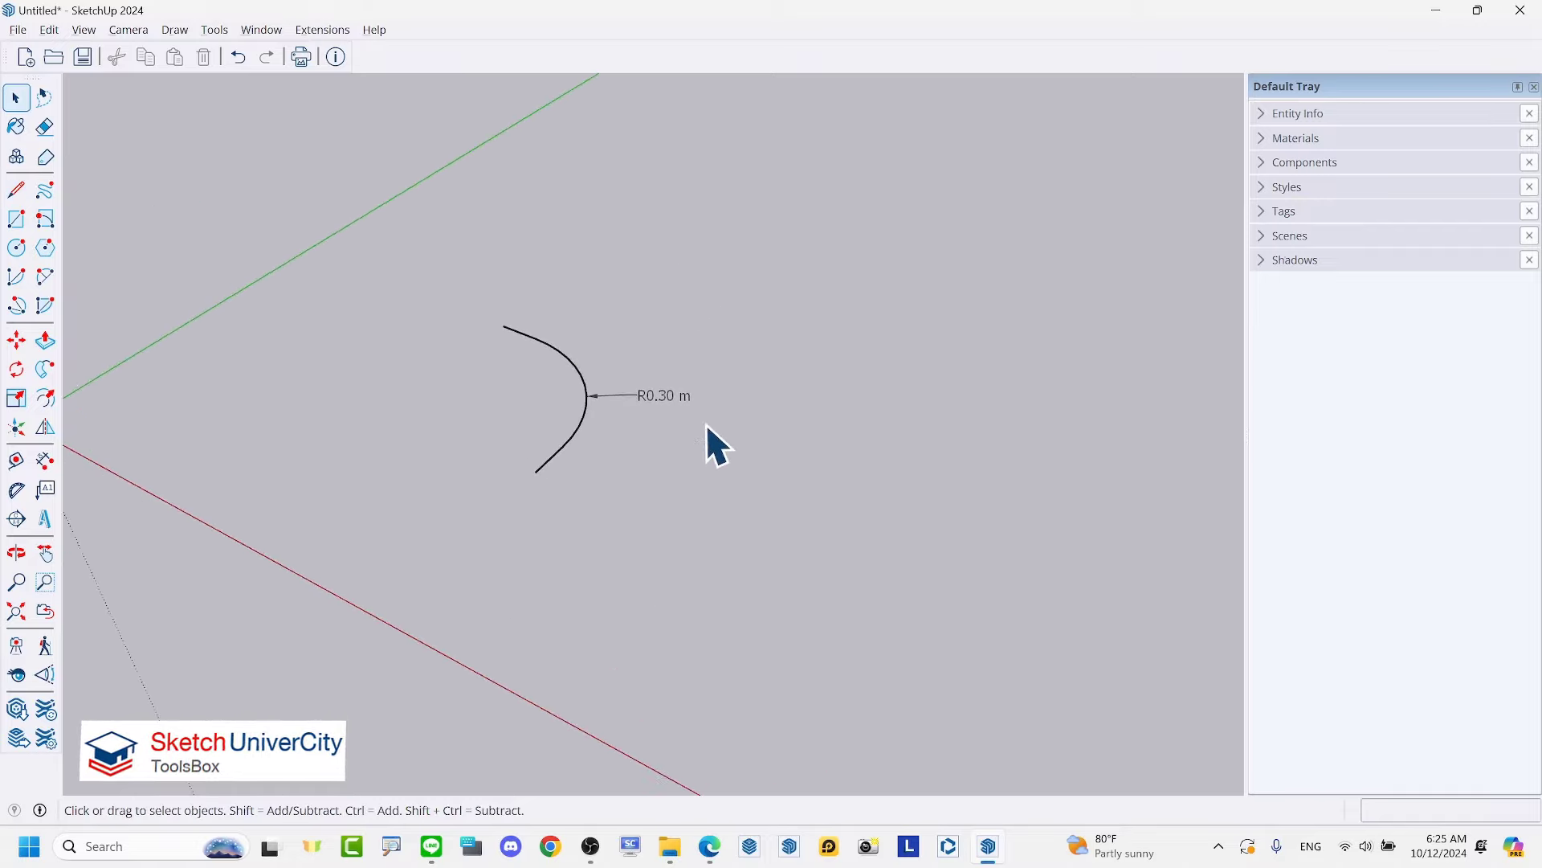
{"action": "middle_click_drag", "start_coordinate": [706, 423], "coordinate": [713, 430]}
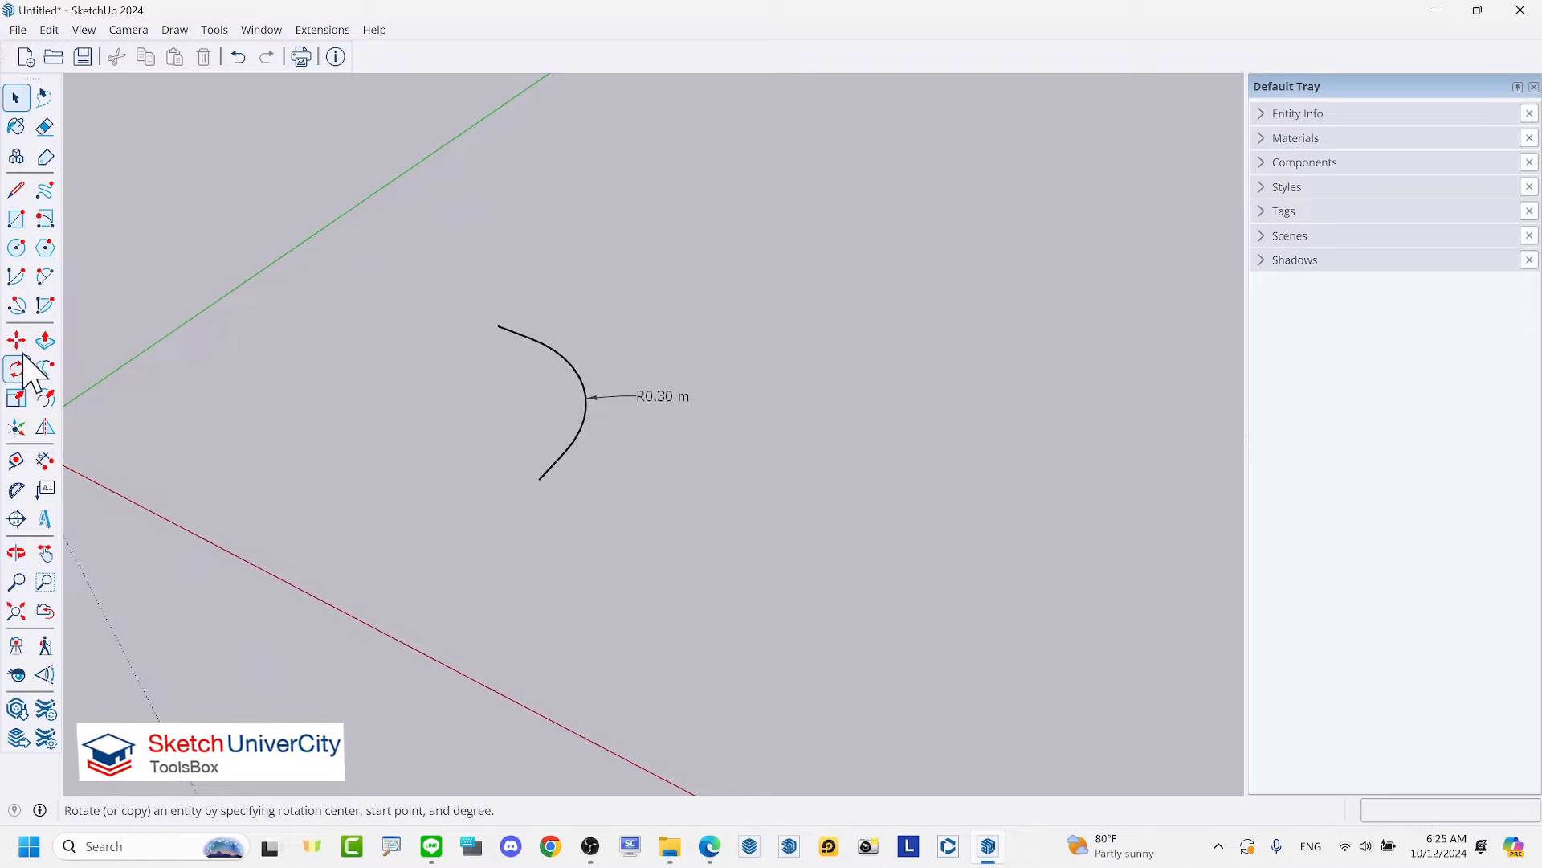
Step: Draw a second 300 mm-radius arc to the right of the dimensioned curve
{"action": "left_click", "coordinate": [16, 276]}
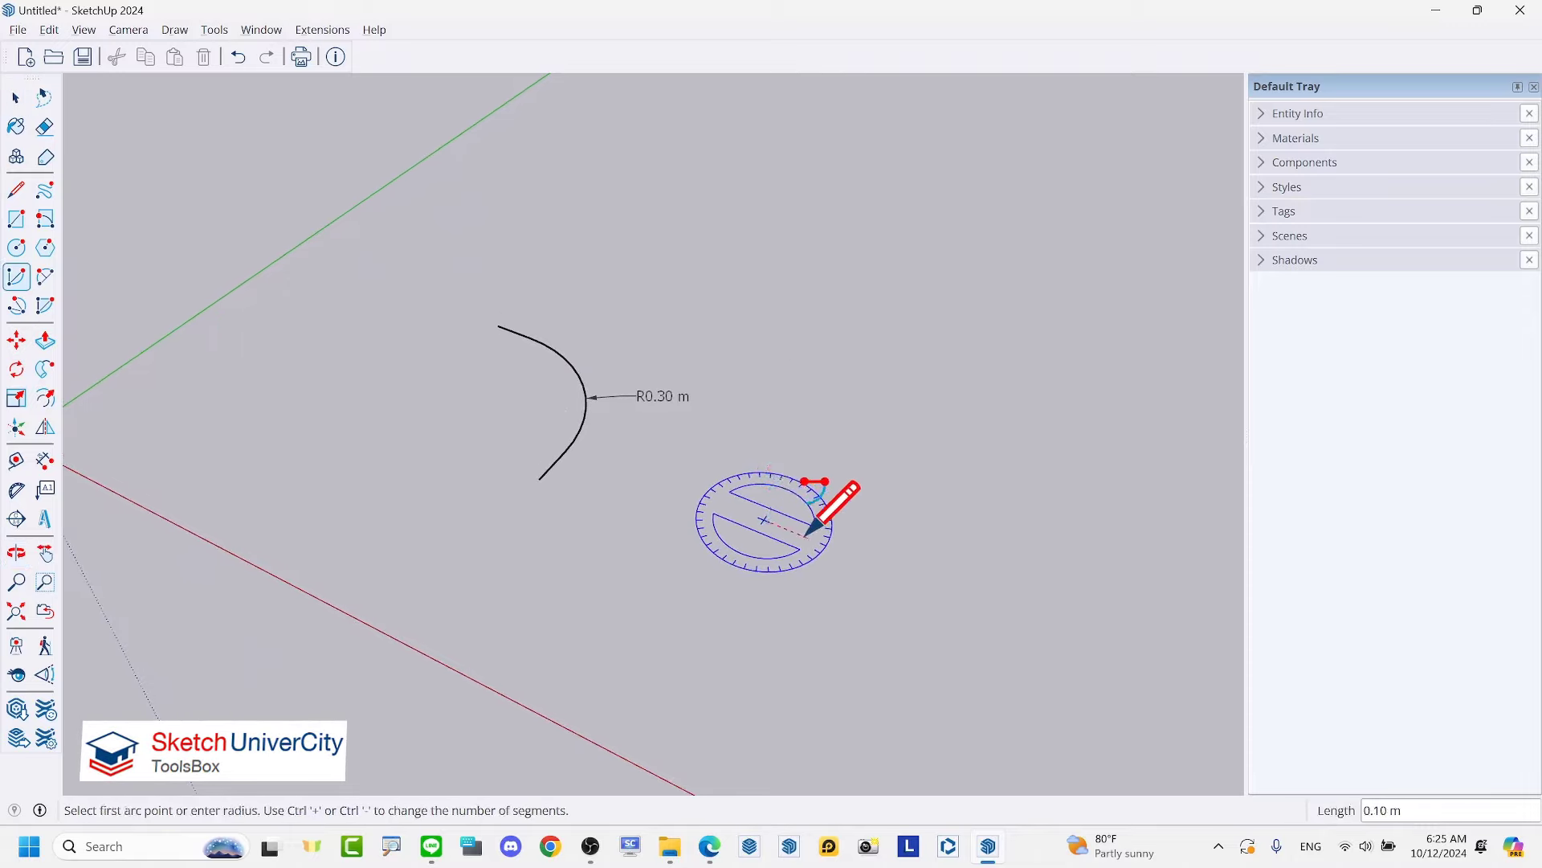
{"action": "type", "text": "30"}
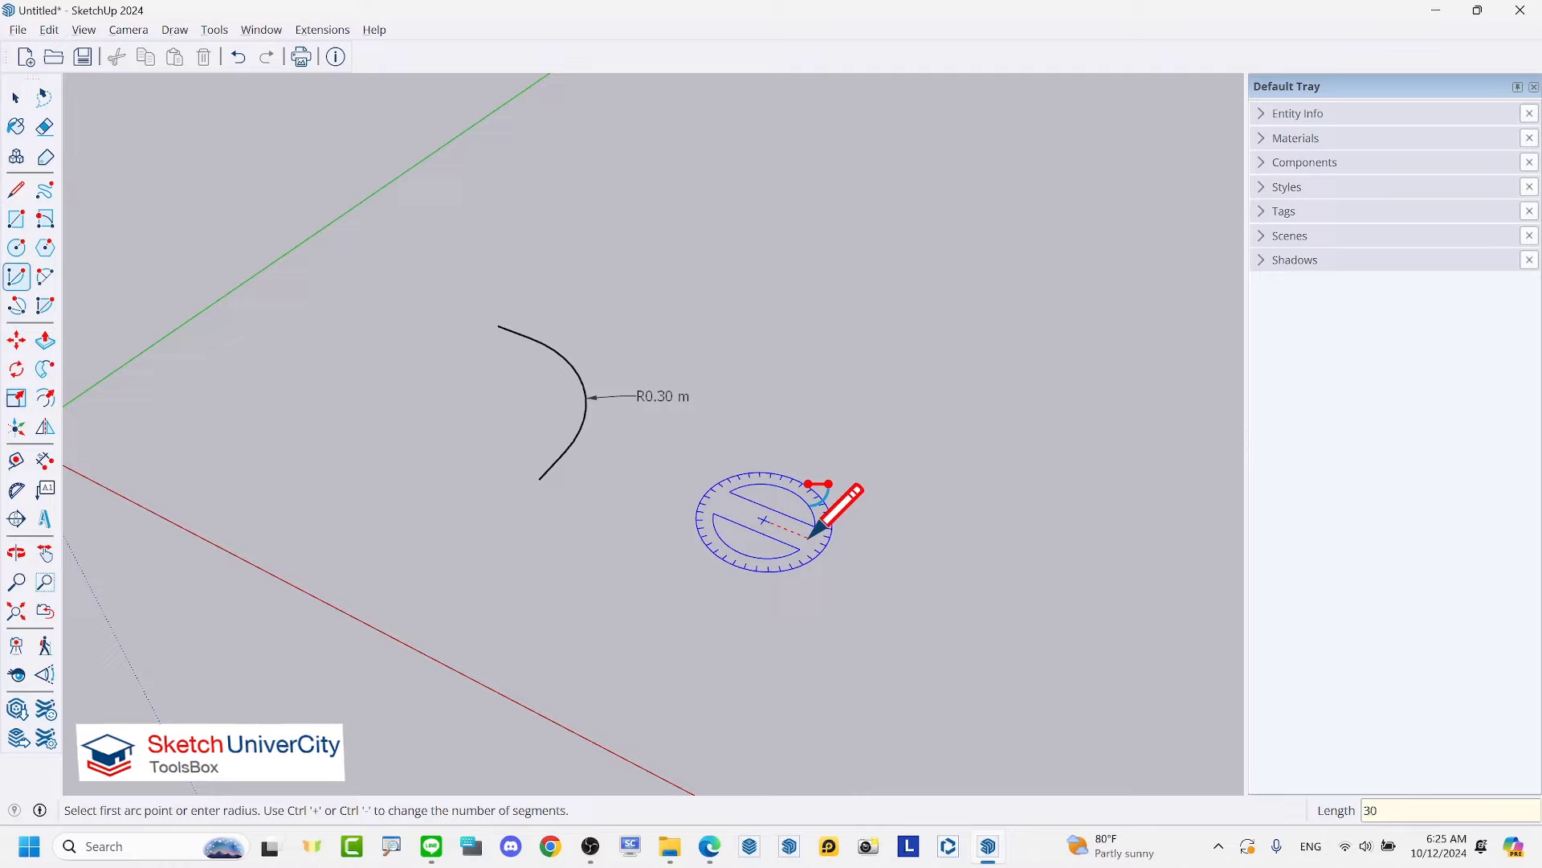
{"action": "type", "text": "mm"}
{"action": "key", "text": "BackSpace"}
{"action": "key", "text": "BackSpace"}
{"action": "key", "text": "BackSpace"}
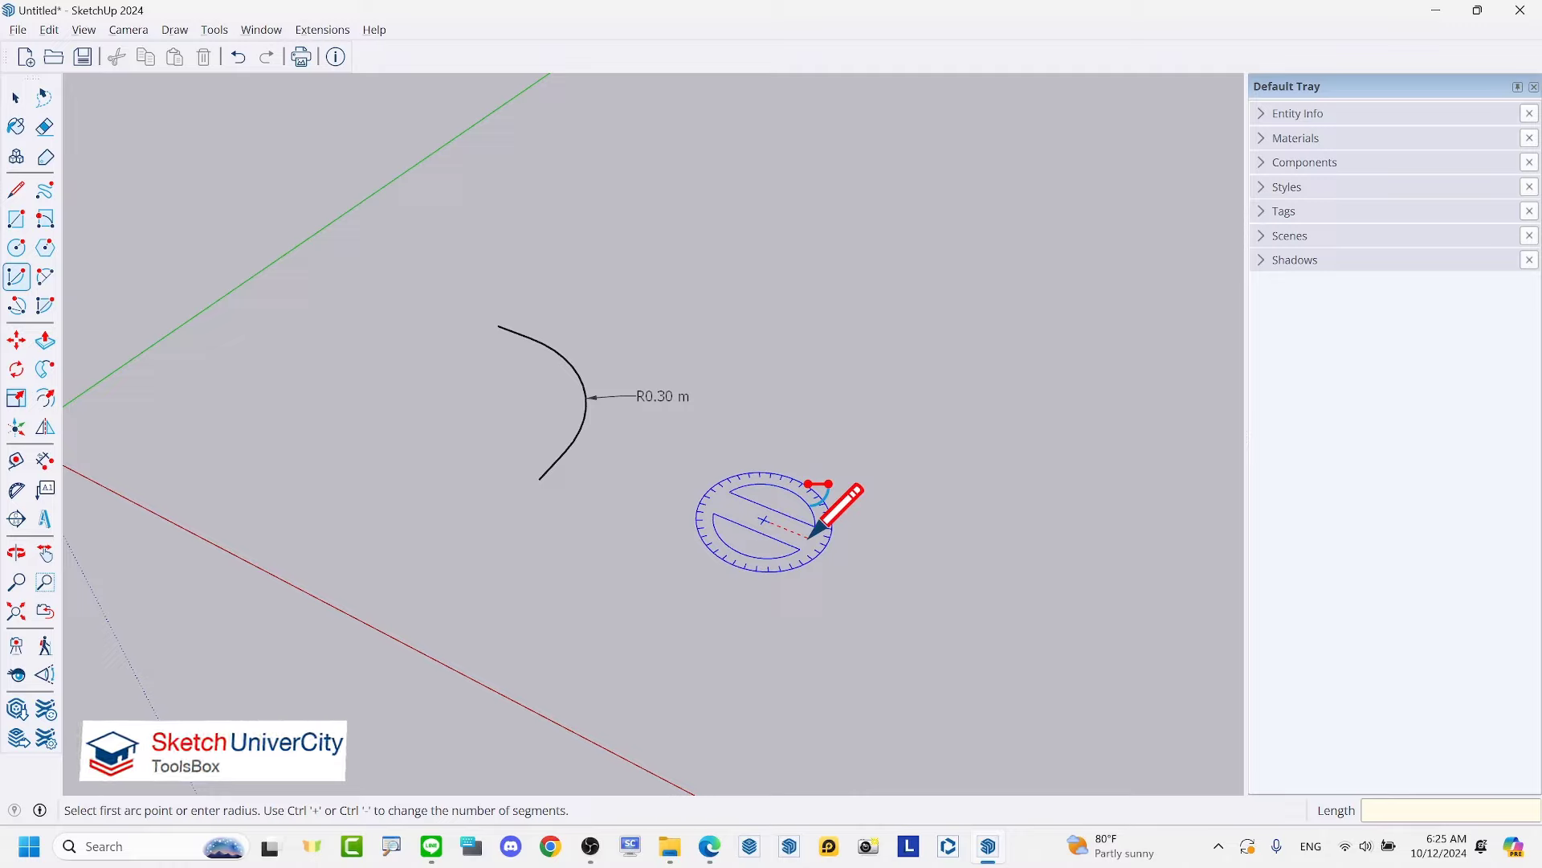
{"action": "type", "text": "00"}
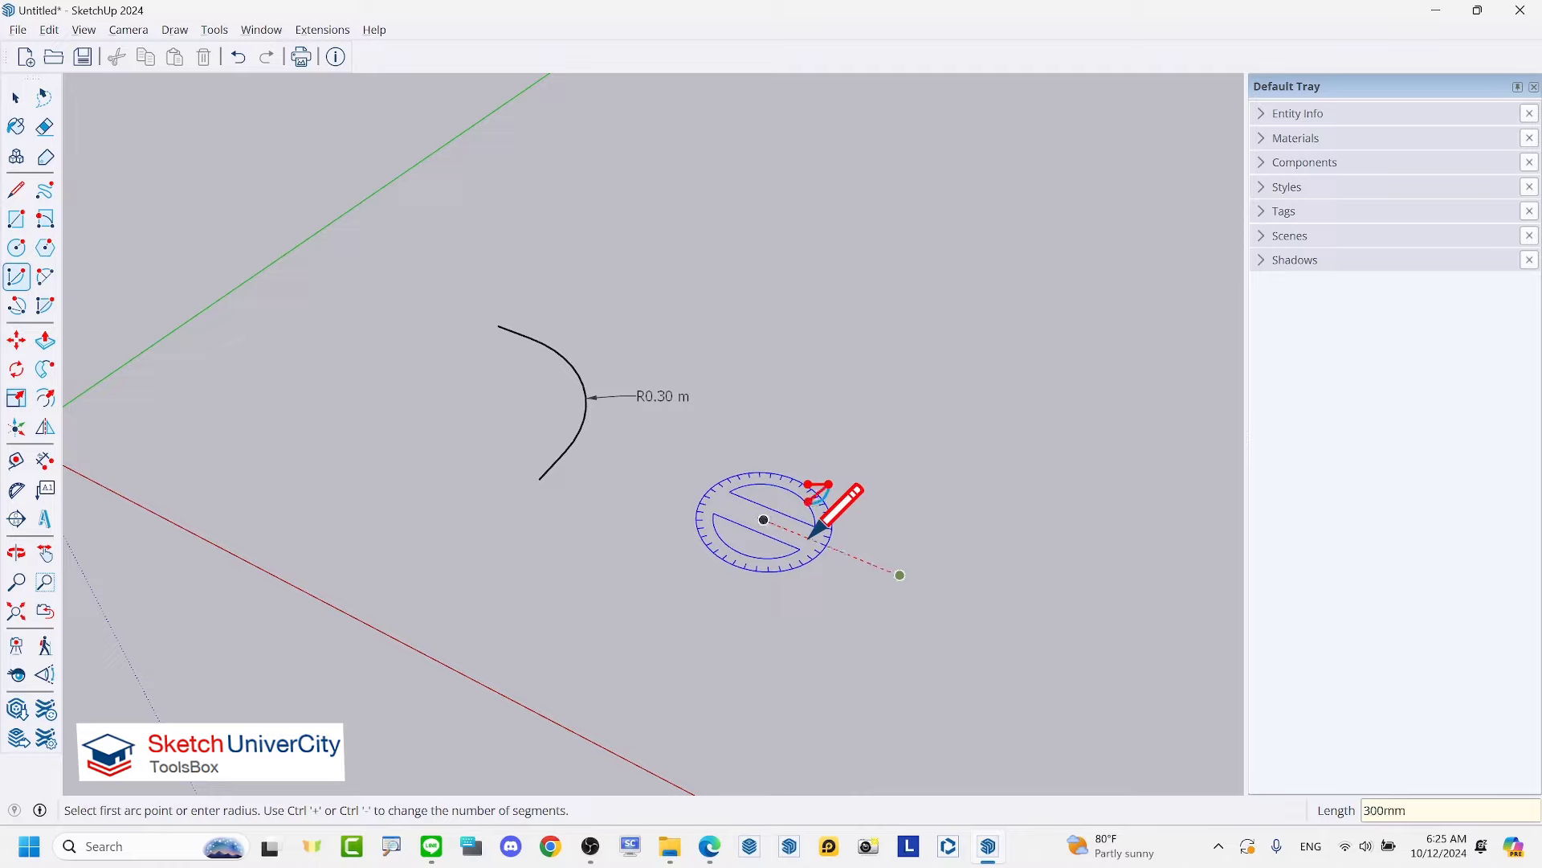
{"action": "left_click", "coordinate": [875, 463]}
{"action": "key", "text": "space"}
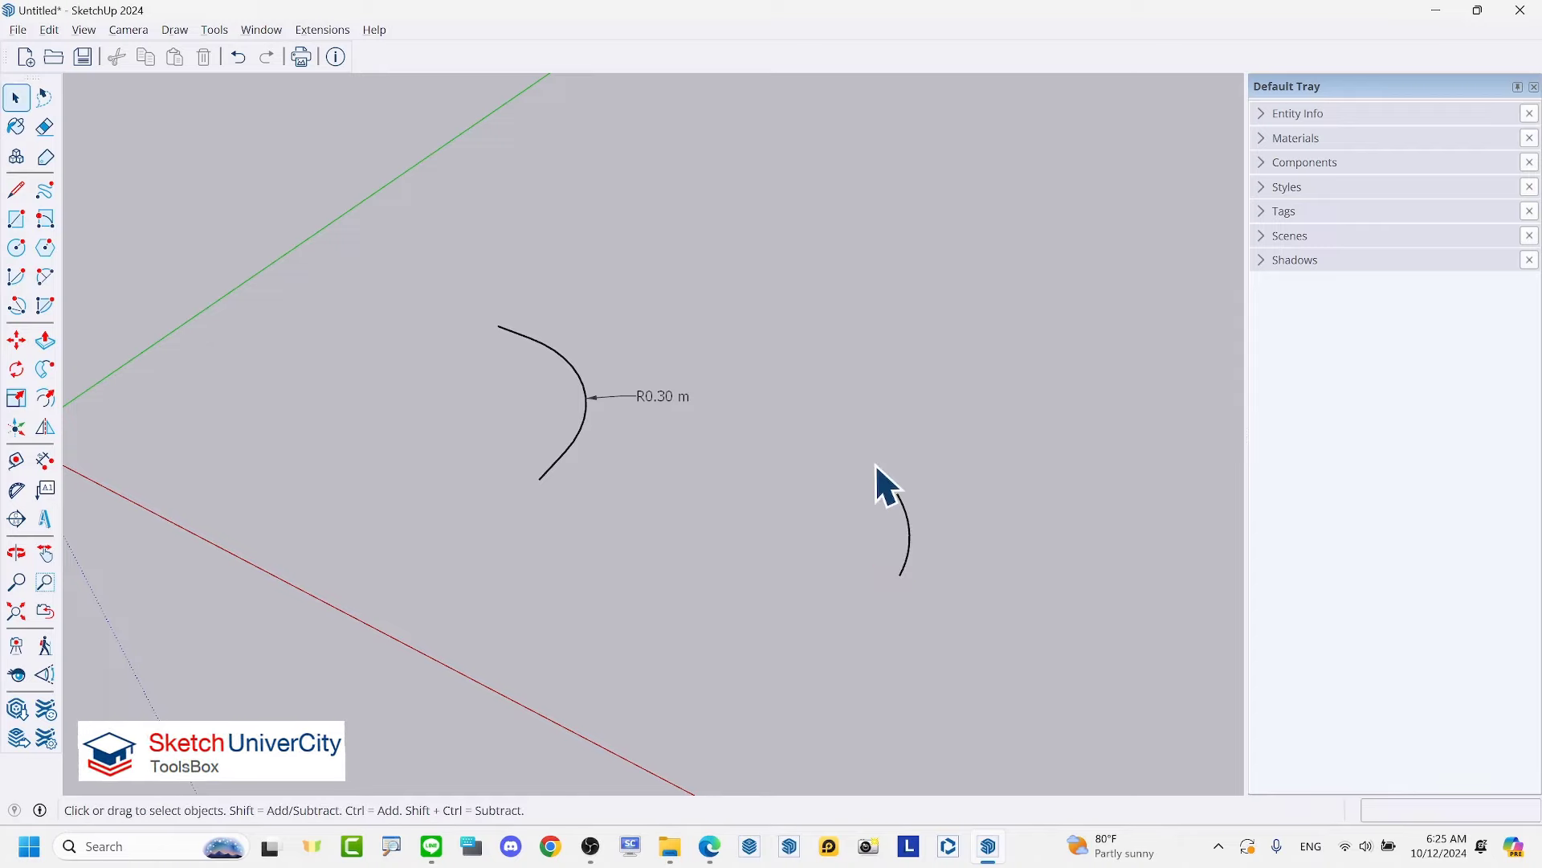
{"action": "scroll", "coordinate": [912, 586], "scroll_direction": "up", "scroll_amount": 1}
{"action": "scroll", "coordinate": [914, 590], "scroll_direction": "up", "scroll_amount": 1}
{"action": "scroll", "coordinate": [906, 609], "scroll_direction": "up", "scroll_amount": 1}
Step: Draw a 0.1 m straight line from the second arc's lower end
{"action": "key", "text": "l"}
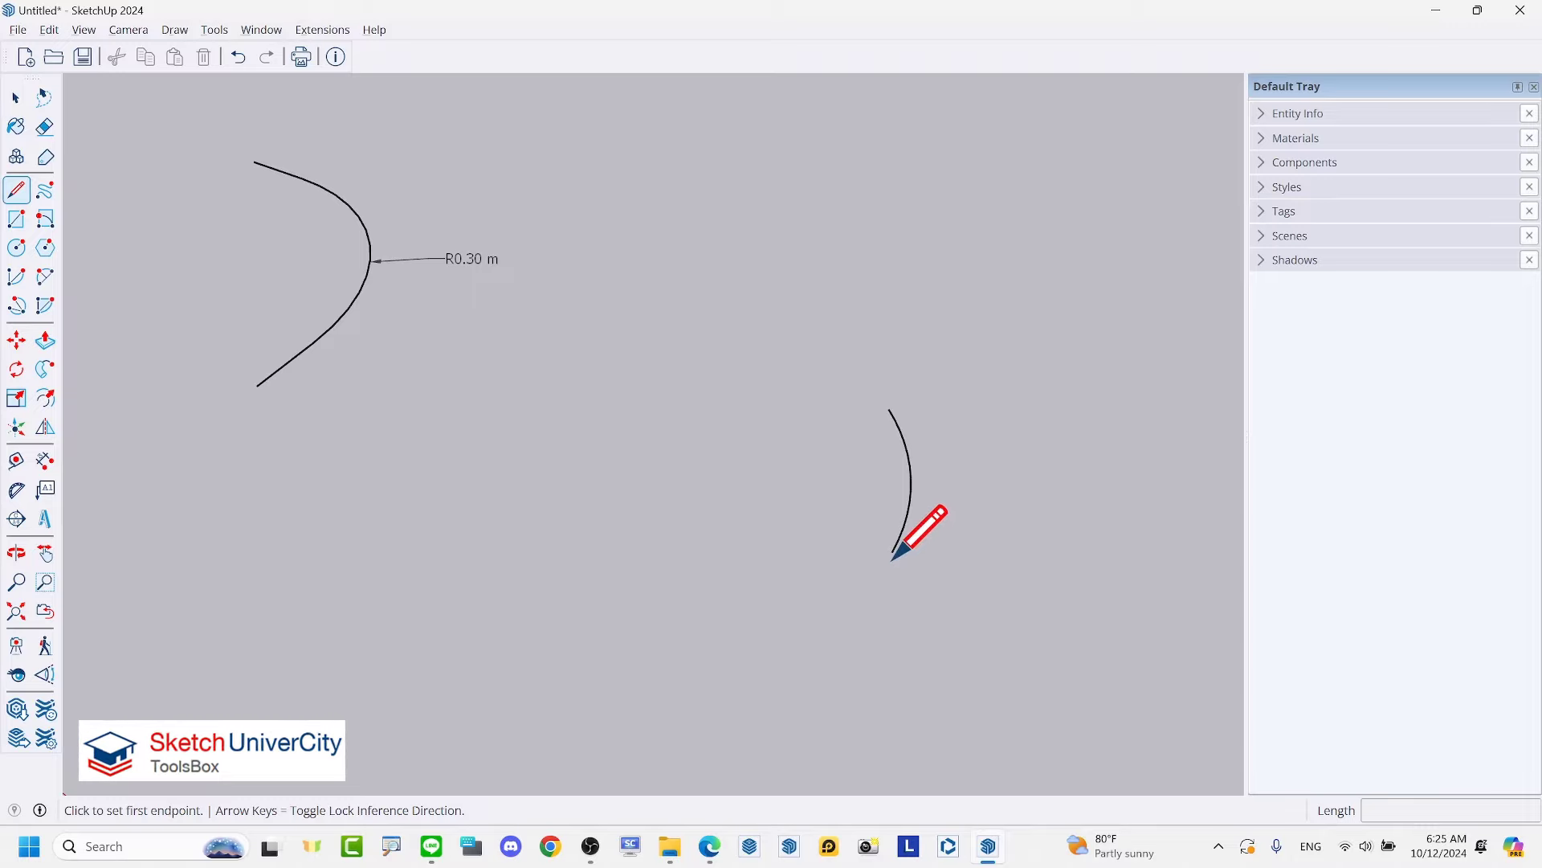
{"action": "left_click", "coordinate": [891, 552]}
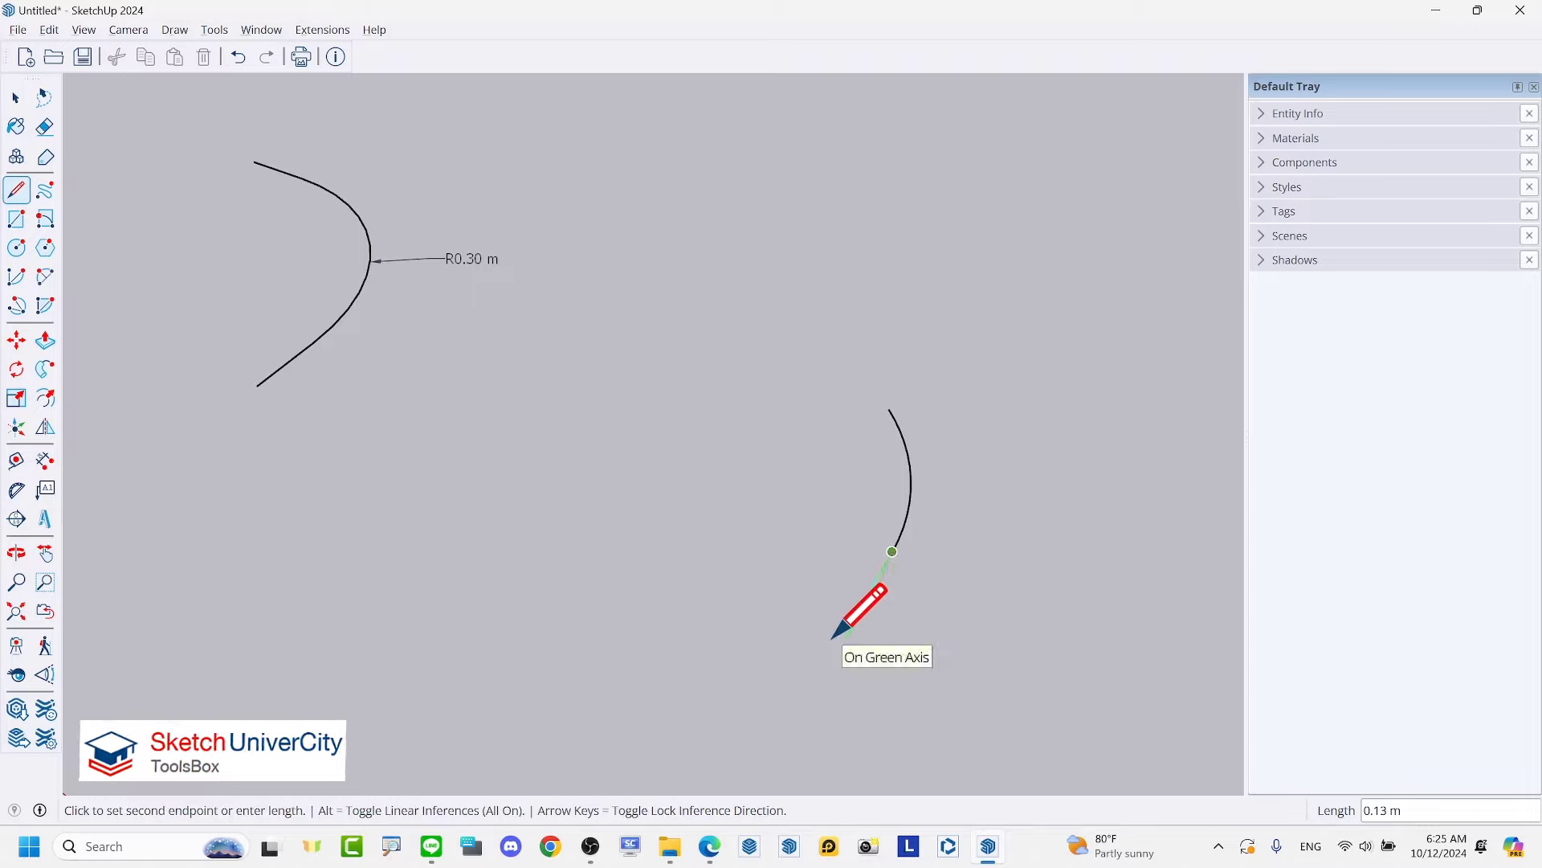
{"action": "type", "text": ".1"}
{"action": "key", "text": "Return"}
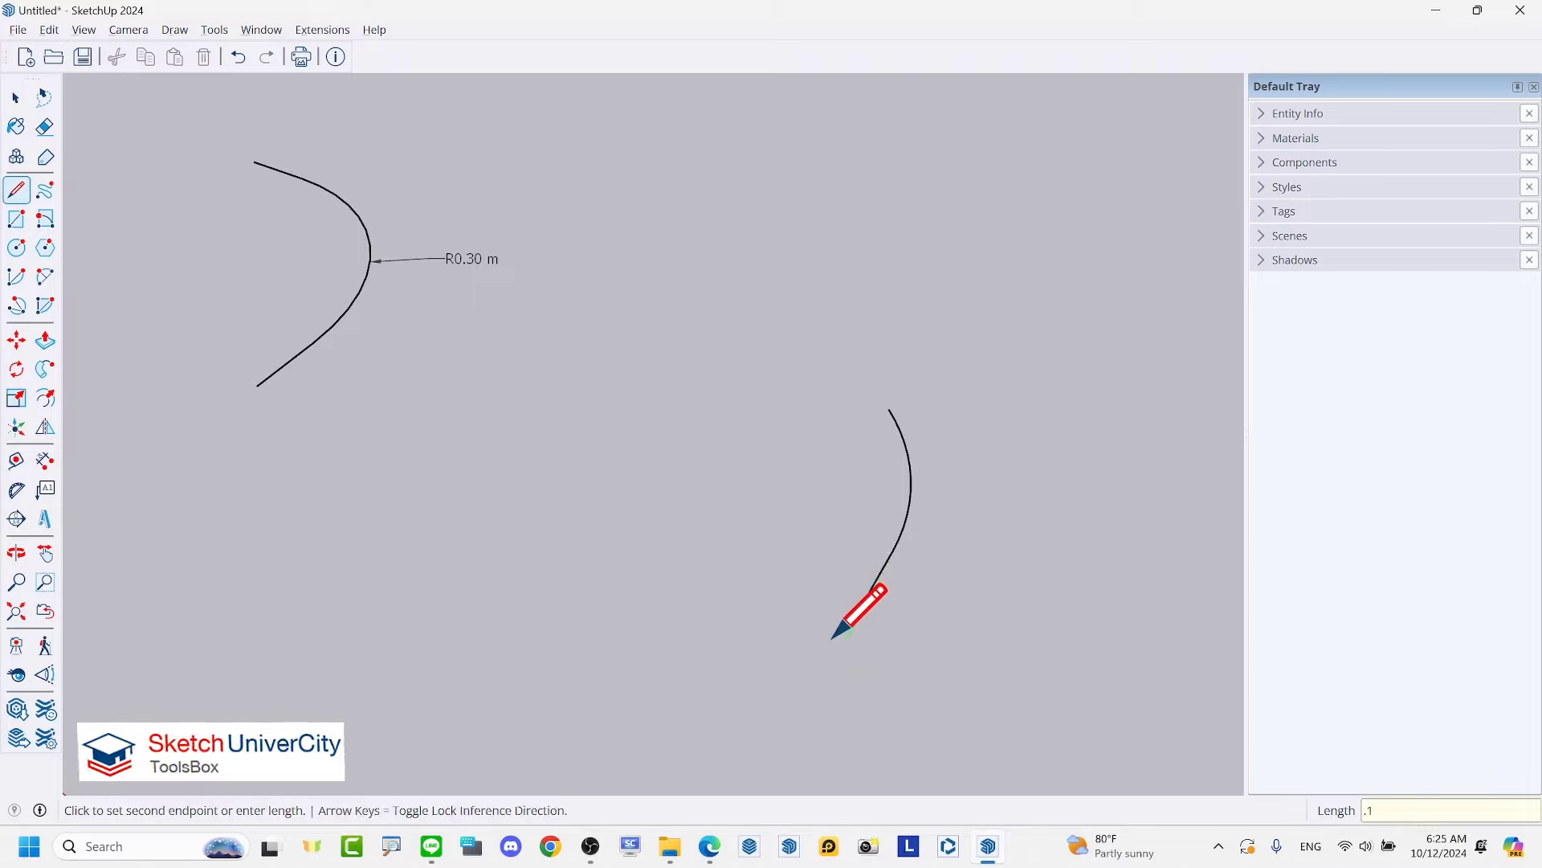
{"action": "scroll", "coordinate": [937, 316], "scroll_direction": "up", "scroll_amount": 1}
Step: Draw a 0.1 m straight line from the second arc's other end
{"action": "left_click", "coordinate": [878, 442]}
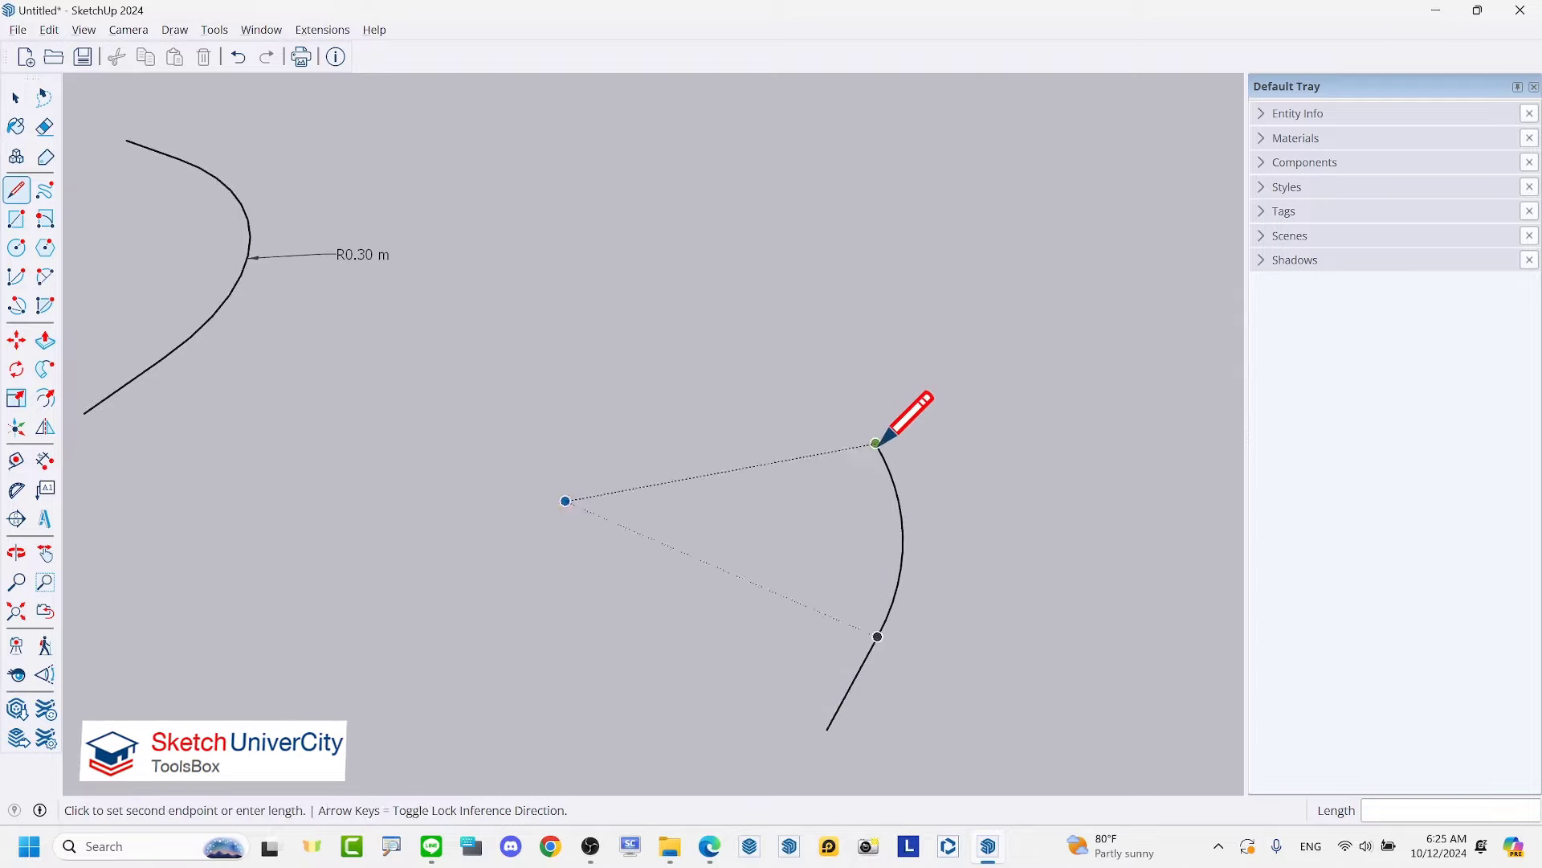
{"action": "mouse_move", "coordinate": [826, 334]}
{"action": "middle_mouse_down"}
{"action": "mouse_move", "coordinate": [1124, 322]}
{"action": "mouse_move", "coordinate": [922, 241]}
{"action": "middle_mouse_up"}
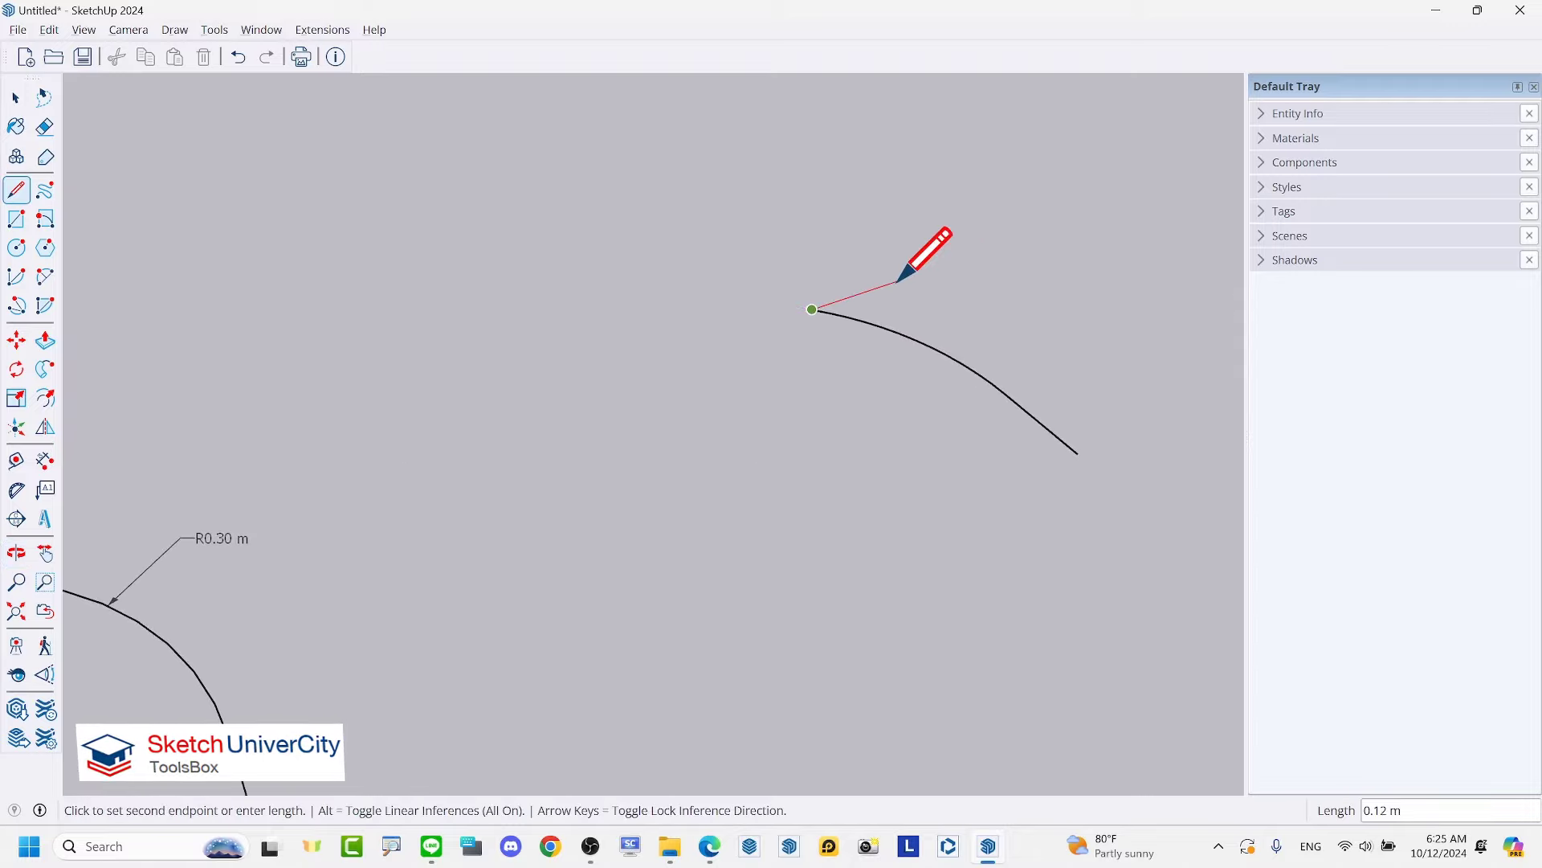
{"action": "scroll", "coordinate": [854, 265], "scroll_direction": "up", "scroll_amount": 2}
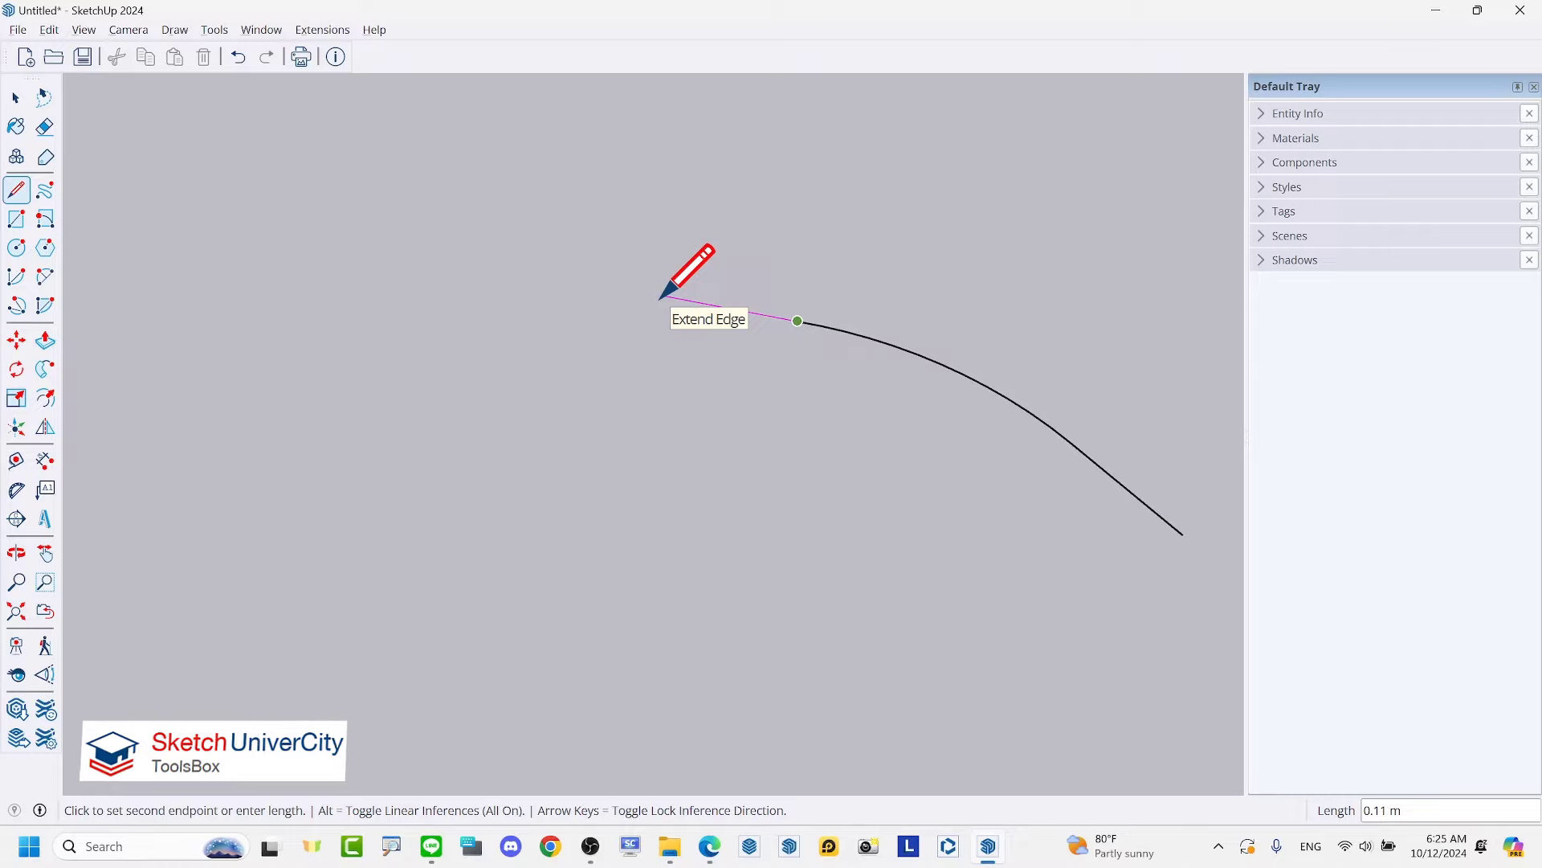
{"action": "type", "text": ".1"}
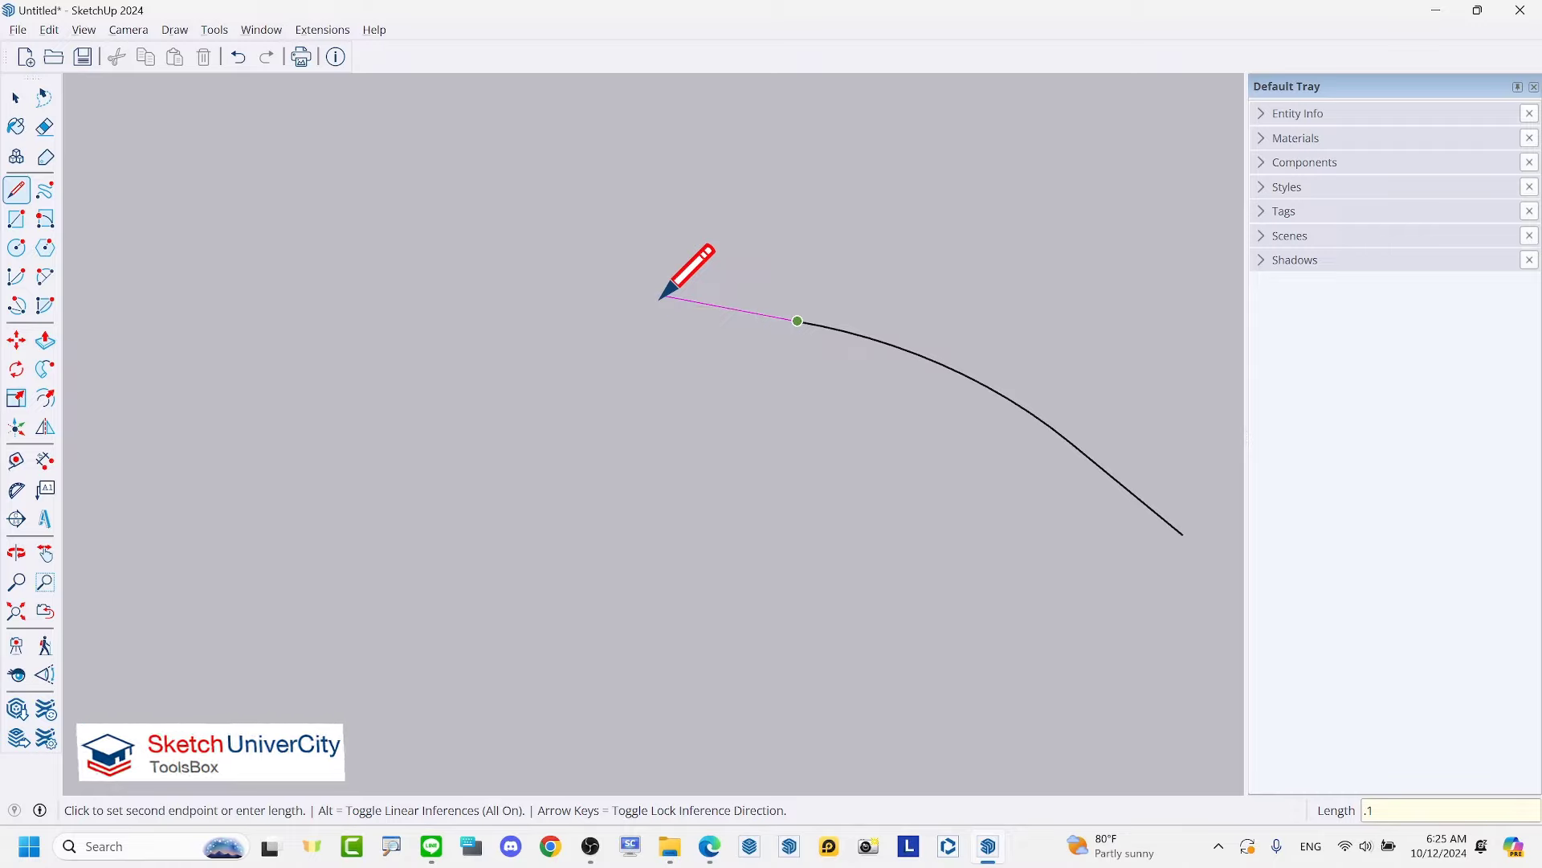
{"action": "key", "text": "Return"}
{"action": "key", "text": "space"}
{"action": "scroll", "coordinate": [662, 296], "scroll_direction": "down", "scroll_amount": 2}
{"action": "mouse_move", "coordinate": [662, 296]}
{"action": "middle_mouse_down"}
{"action": "mouse_move", "coordinate": [924, 494]}
{"action": "mouse_move", "coordinate": [503, 405]}
{"action": "mouse_move", "coordinate": [816, 544]}
{"action": "mouse_move", "coordinate": [805, 592]}
{"action": "mouse_move", "coordinate": [761, 640]}
{"action": "mouse_move", "coordinate": [178, 508]}
{"action": "middle_mouse_up"}
{"action": "left_click", "coordinate": [45, 459]}
Step: Place an R0.30 m radius label beside the second arc
{"action": "scroll", "coordinate": [816, 479], "scroll_direction": "up", "scroll_amount": 3}
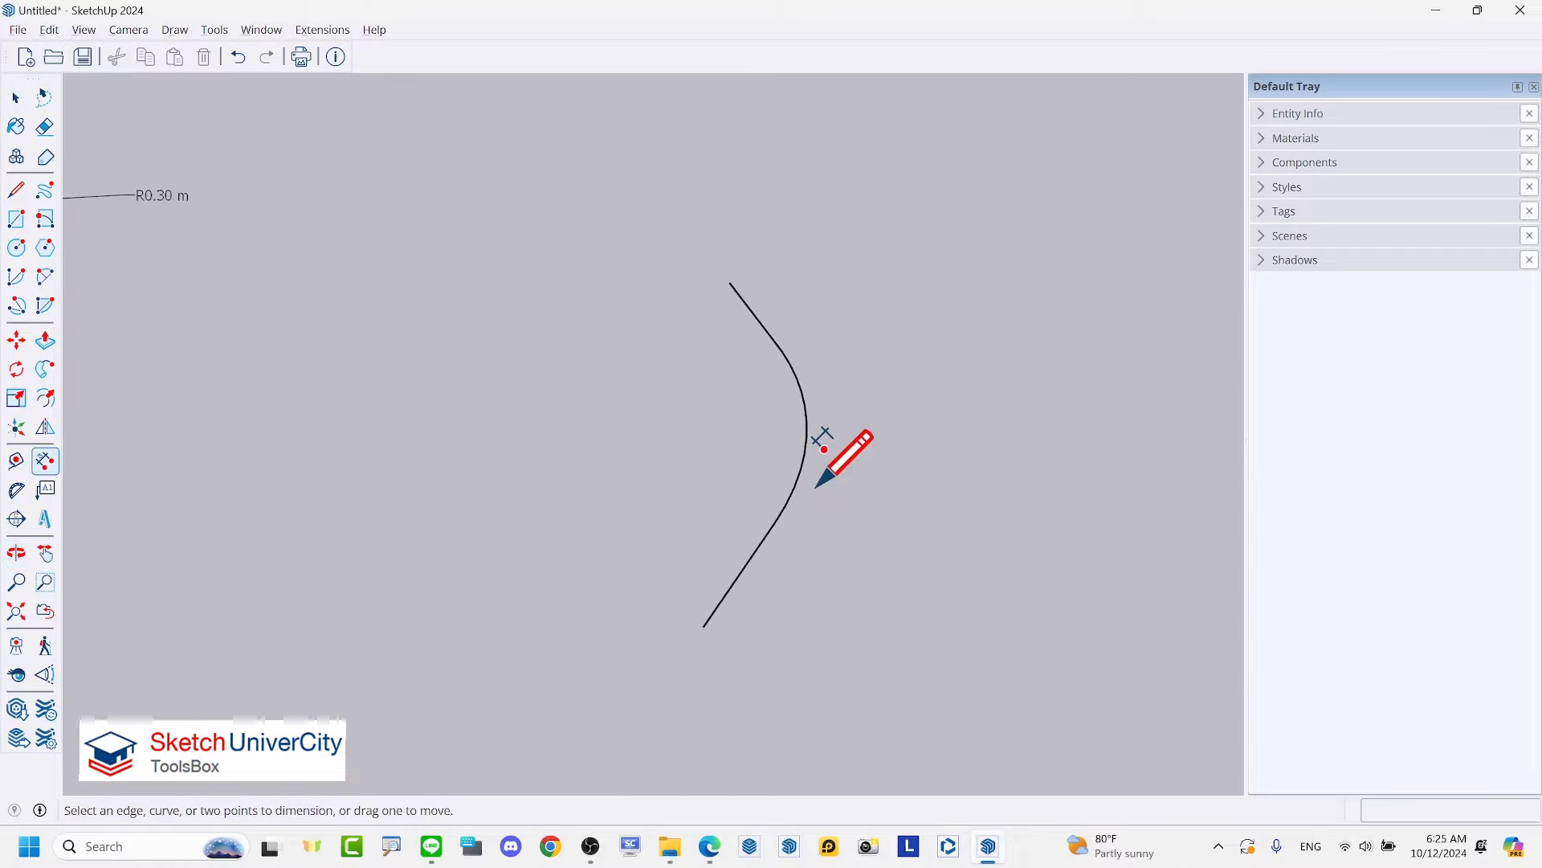
{"action": "scroll", "coordinate": [798, 452], "scroll_direction": "up", "scroll_amount": 3}
{"action": "left_click", "coordinate": [799, 438]}
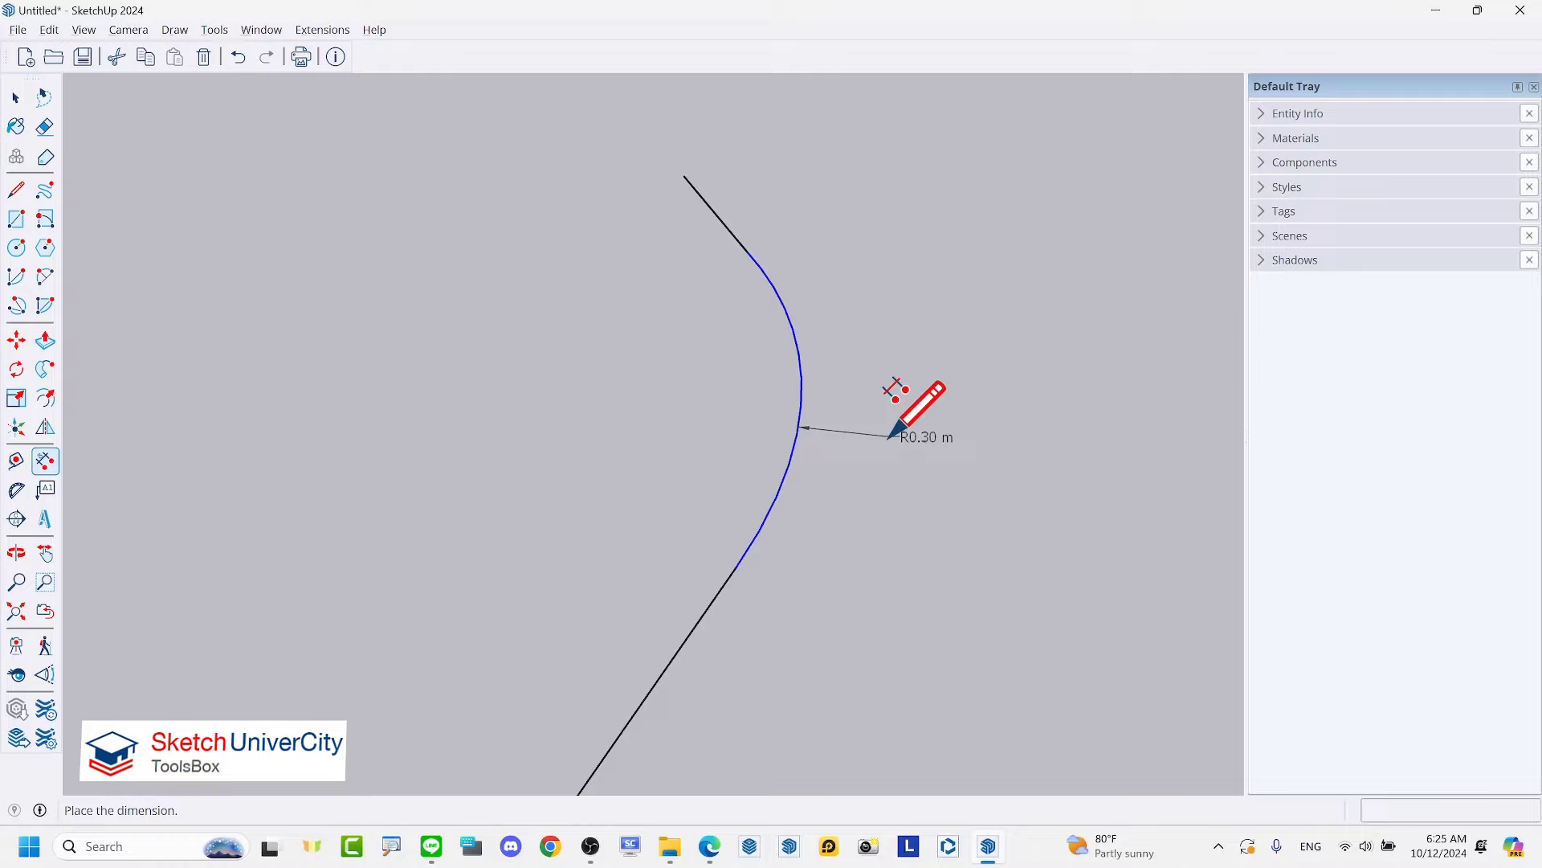
{"action": "left_click", "coordinate": [932, 406]}
{"action": "key", "text": "space"}
{"action": "scroll", "coordinate": [998, 504], "scroll_direction": "down", "scroll_amount": 3}
{"action": "mouse_move", "coordinate": [972, 489]}
{"action": "middle_mouse_down"}
{"action": "mouse_move", "coordinate": [747, 474]}
{"action": "mouse_move", "coordinate": [942, 452]}
{"action": "middle_mouse_up"}
{"action": "scroll", "coordinate": [723, 474], "scroll_direction": "up", "scroll_amount": 1}
{"action": "scroll", "coordinate": [564, 479], "scroll_direction": "up", "scroll_amount": 3}
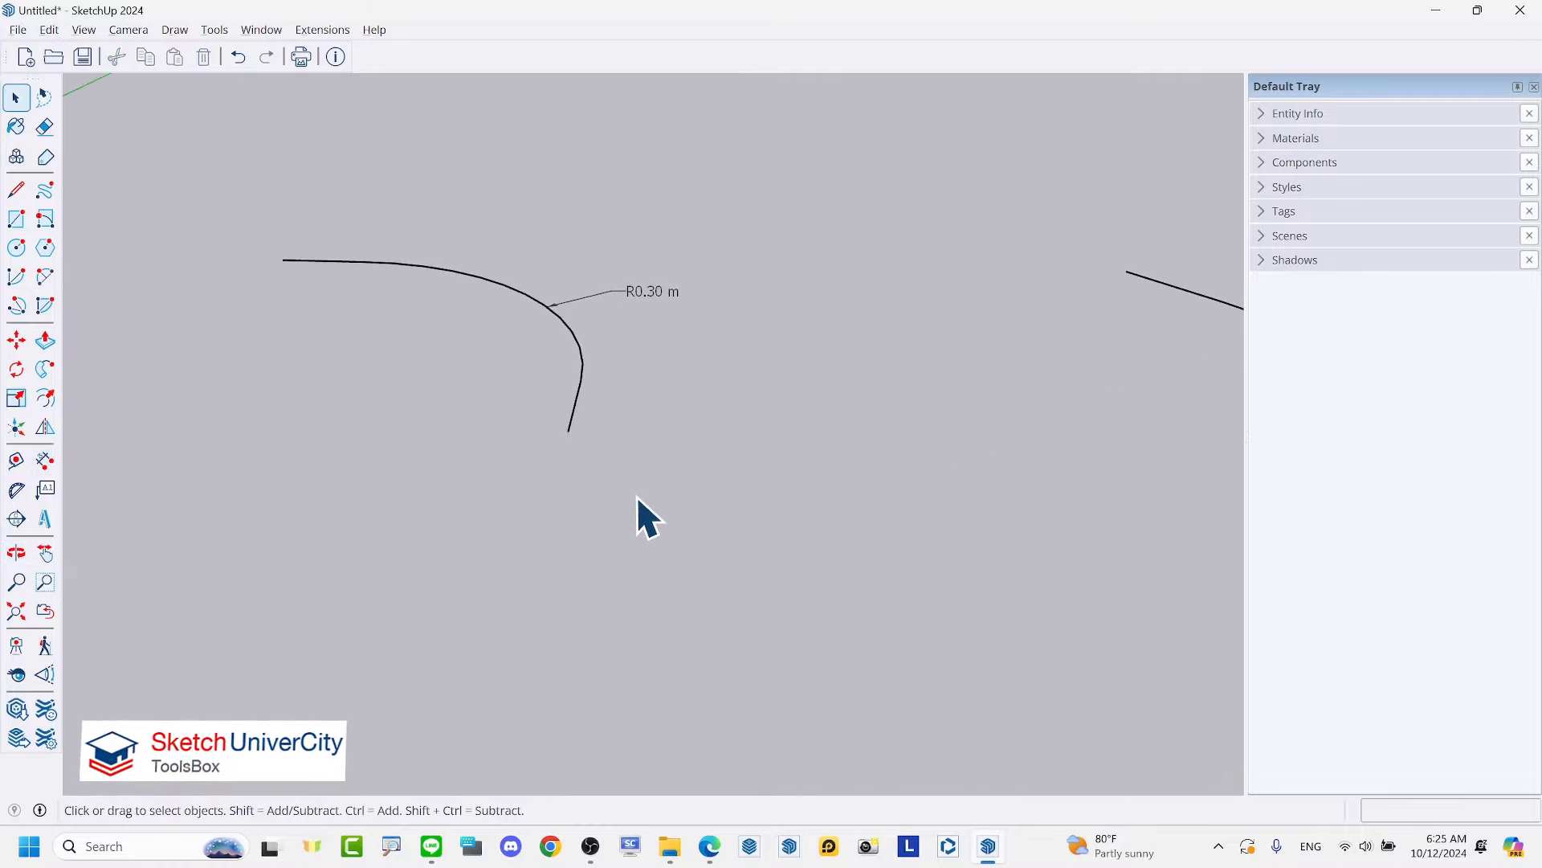
{"action": "key", "text": "c"}
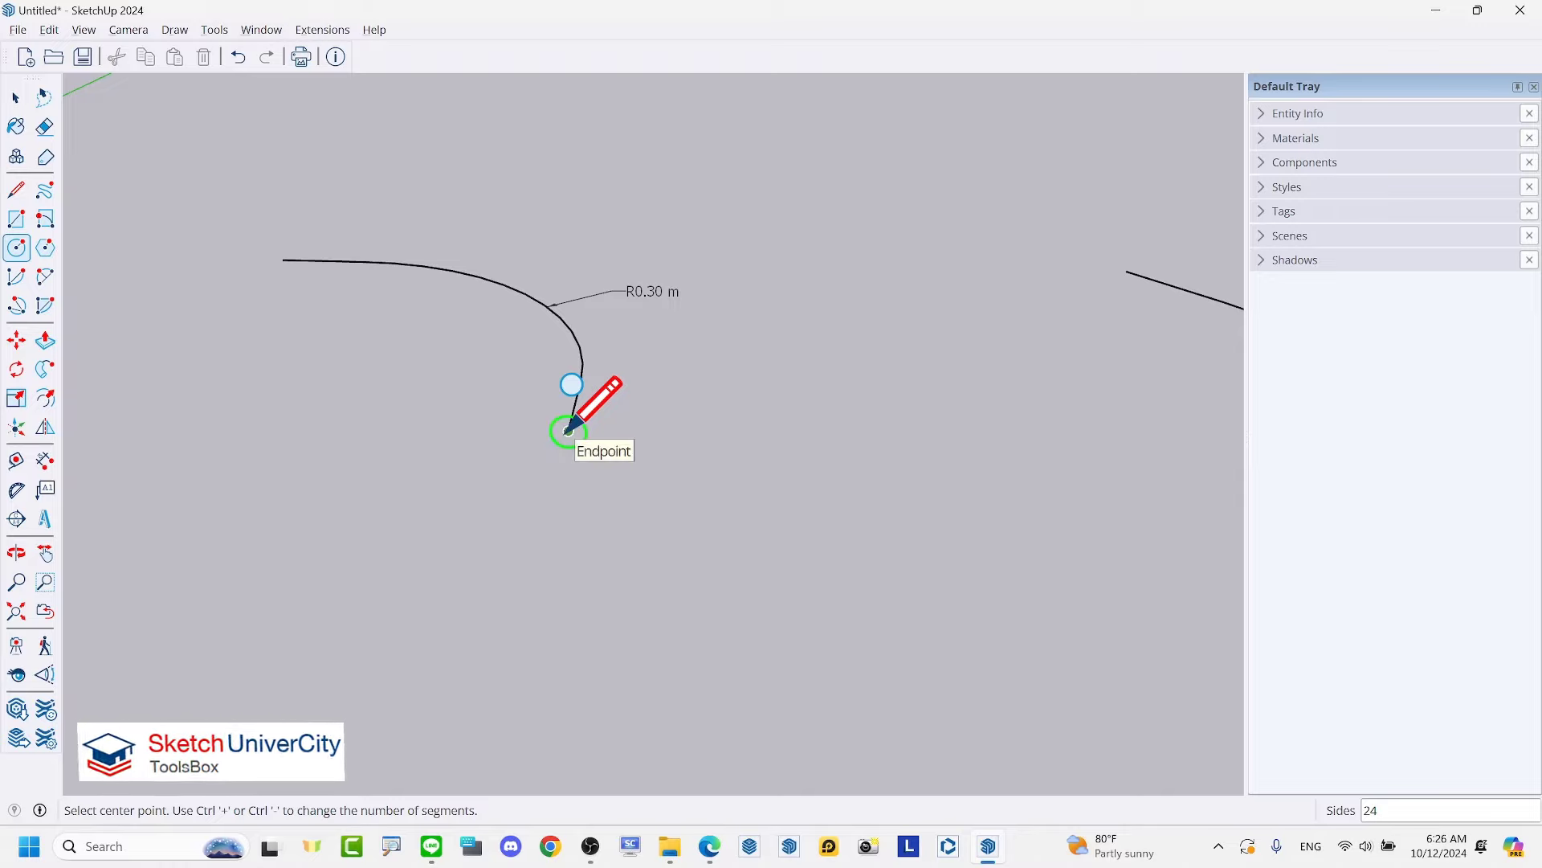
Step: Draw a 100 mm-radius circle centred on the first curve's end
{"action": "left_click", "coordinate": [568, 431]}
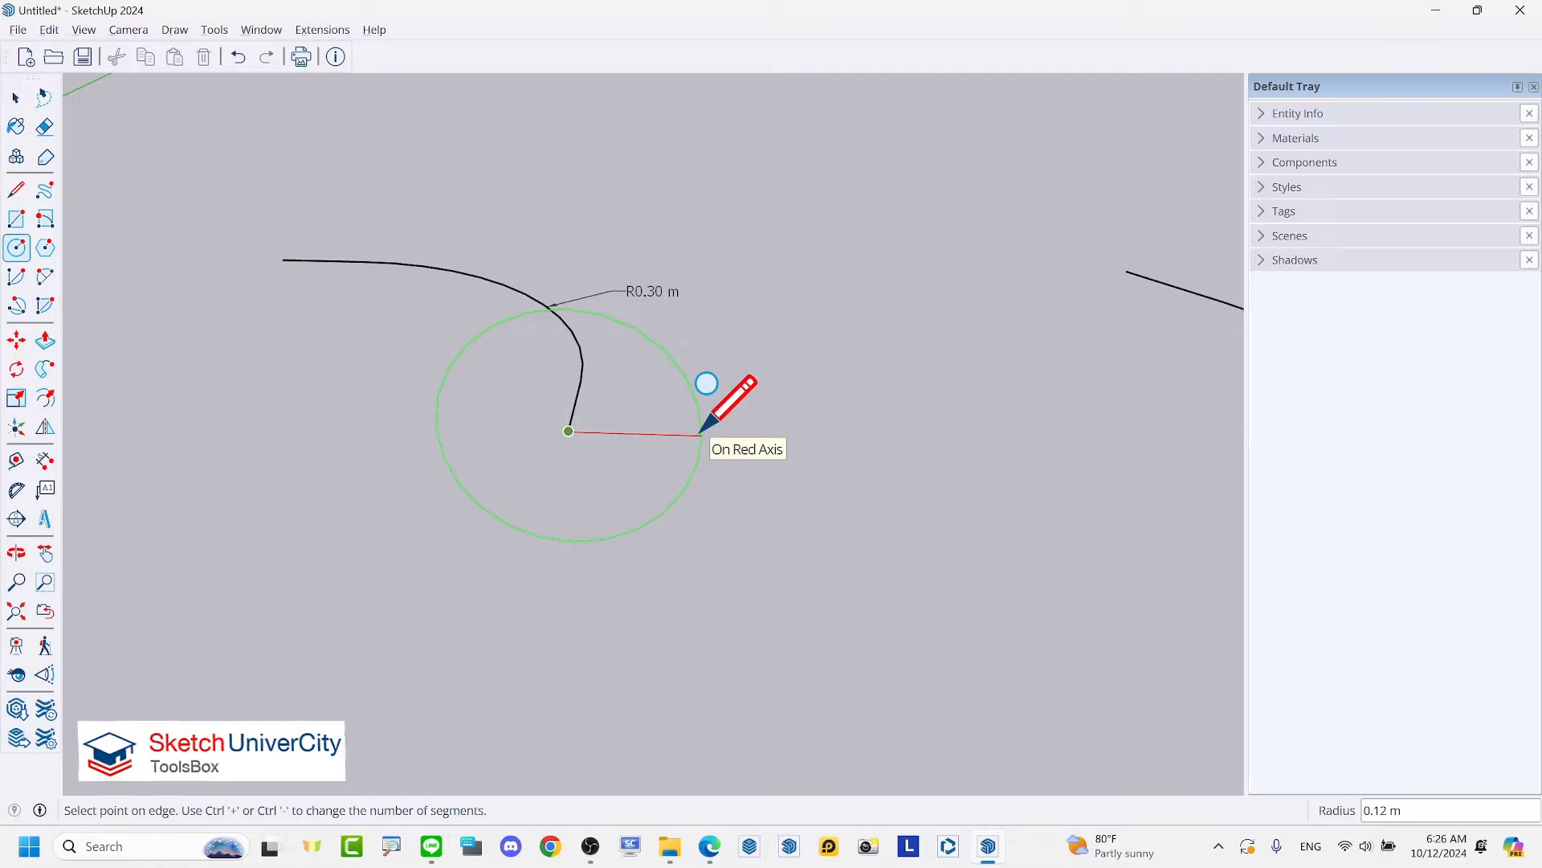
{"action": "type", "text": "10"}
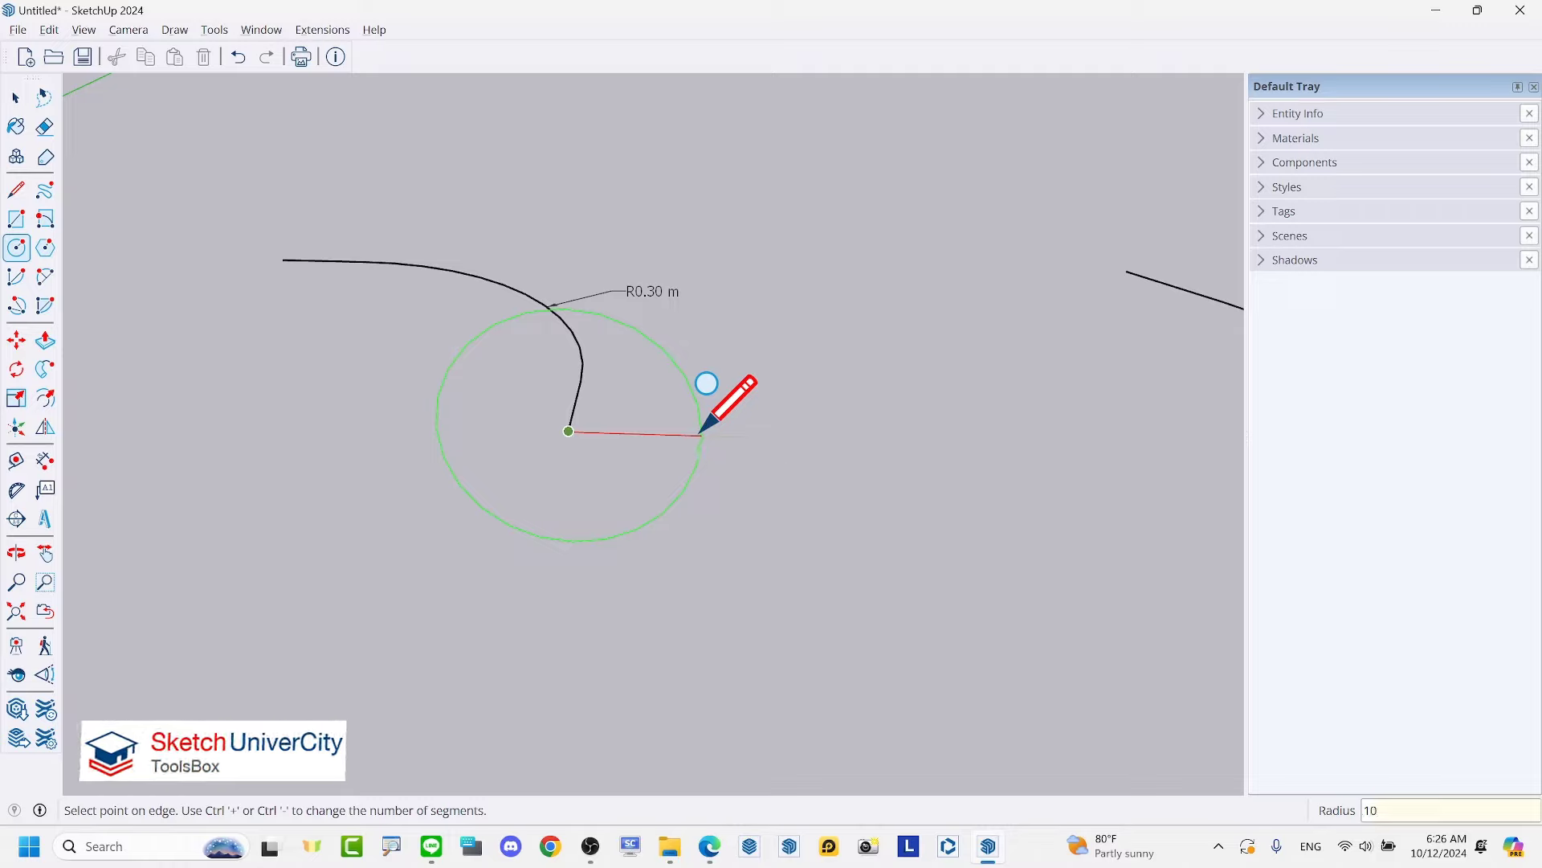
{"action": "key", "text": "BackSpace"}
{"action": "key", "text": "BackSpace"}
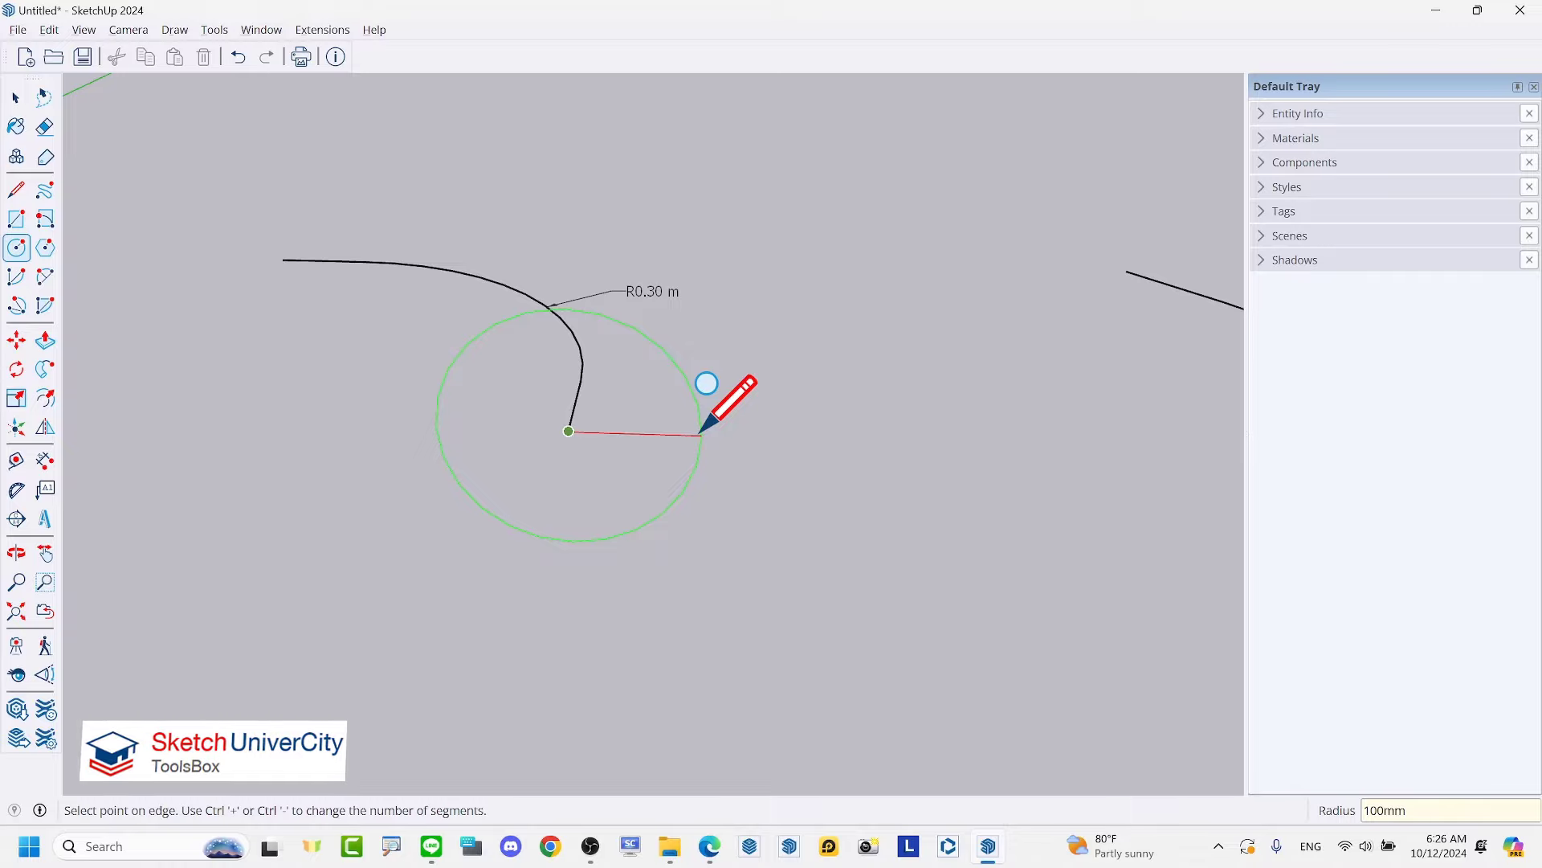
{"action": "key", "text": "Return"}
{"action": "key", "text": "space"}
{"action": "mouse_move", "coordinate": [701, 427]}
{"action": "middle_mouse_down"}
{"action": "mouse_move", "coordinate": [809, 458]}
{"action": "mouse_move", "coordinate": [706, 493]}
{"action": "middle_mouse_up"}
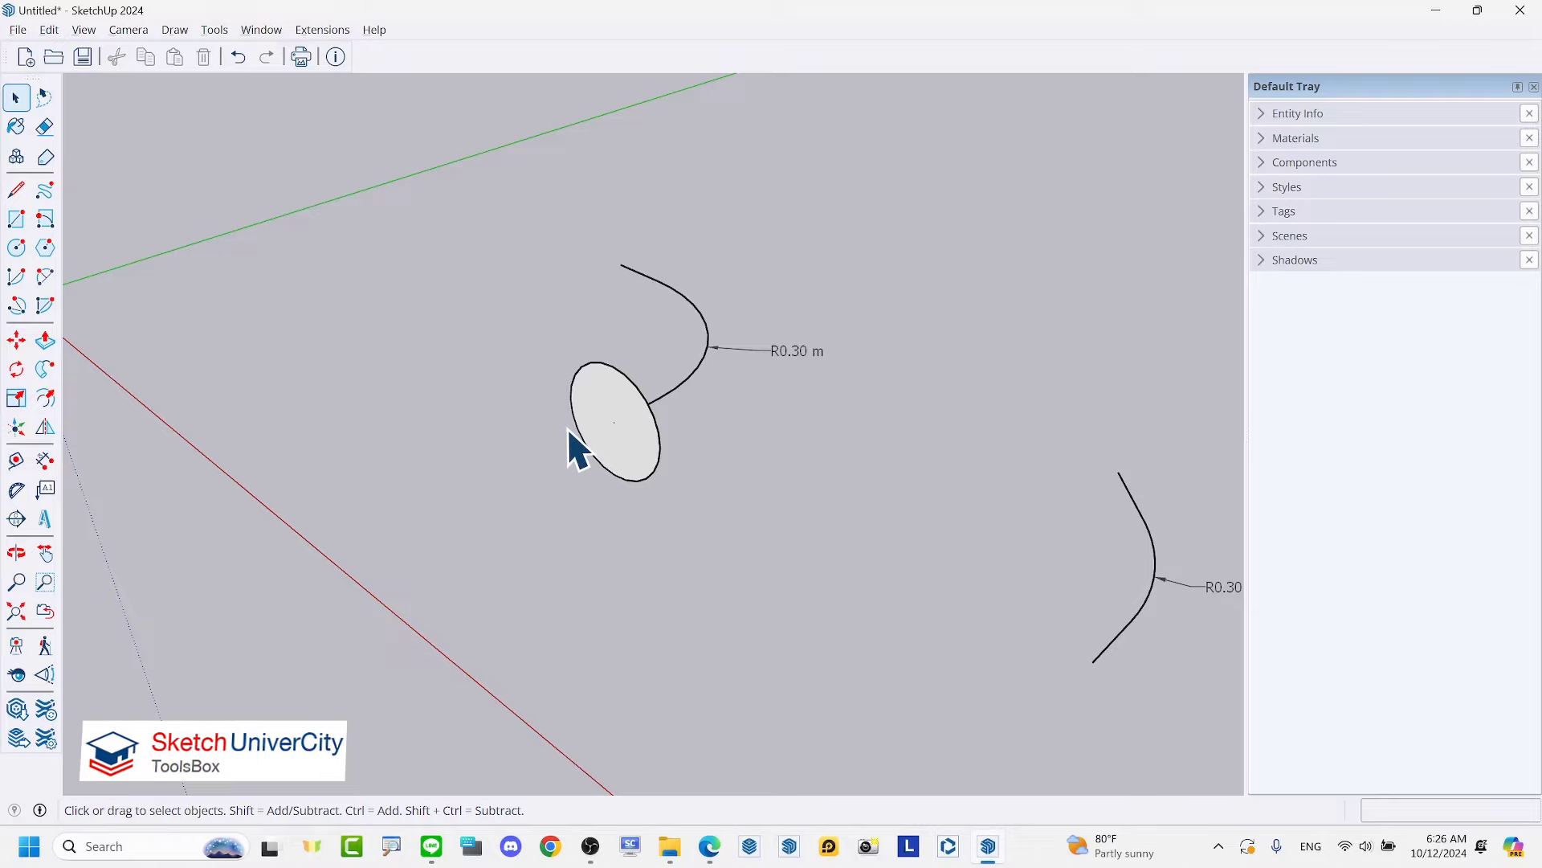
Step: Offset the circle's edge 10 mm inward to form a thin ring and inner disc
{"action": "scroll", "coordinate": [571, 422], "scroll_direction": "up", "scroll_amount": 2}
{"action": "scroll", "coordinate": [572, 421], "scroll_direction": "up", "scroll_amount": 2}
{"action": "middle_click_drag", "start_coordinate": [572, 421], "coordinate": [680, 389]}
{"action": "scroll", "coordinate": [680, 391], "scroll_direction": "up", "scroll_amount": 1}
{"action": "key", "text": "f"}
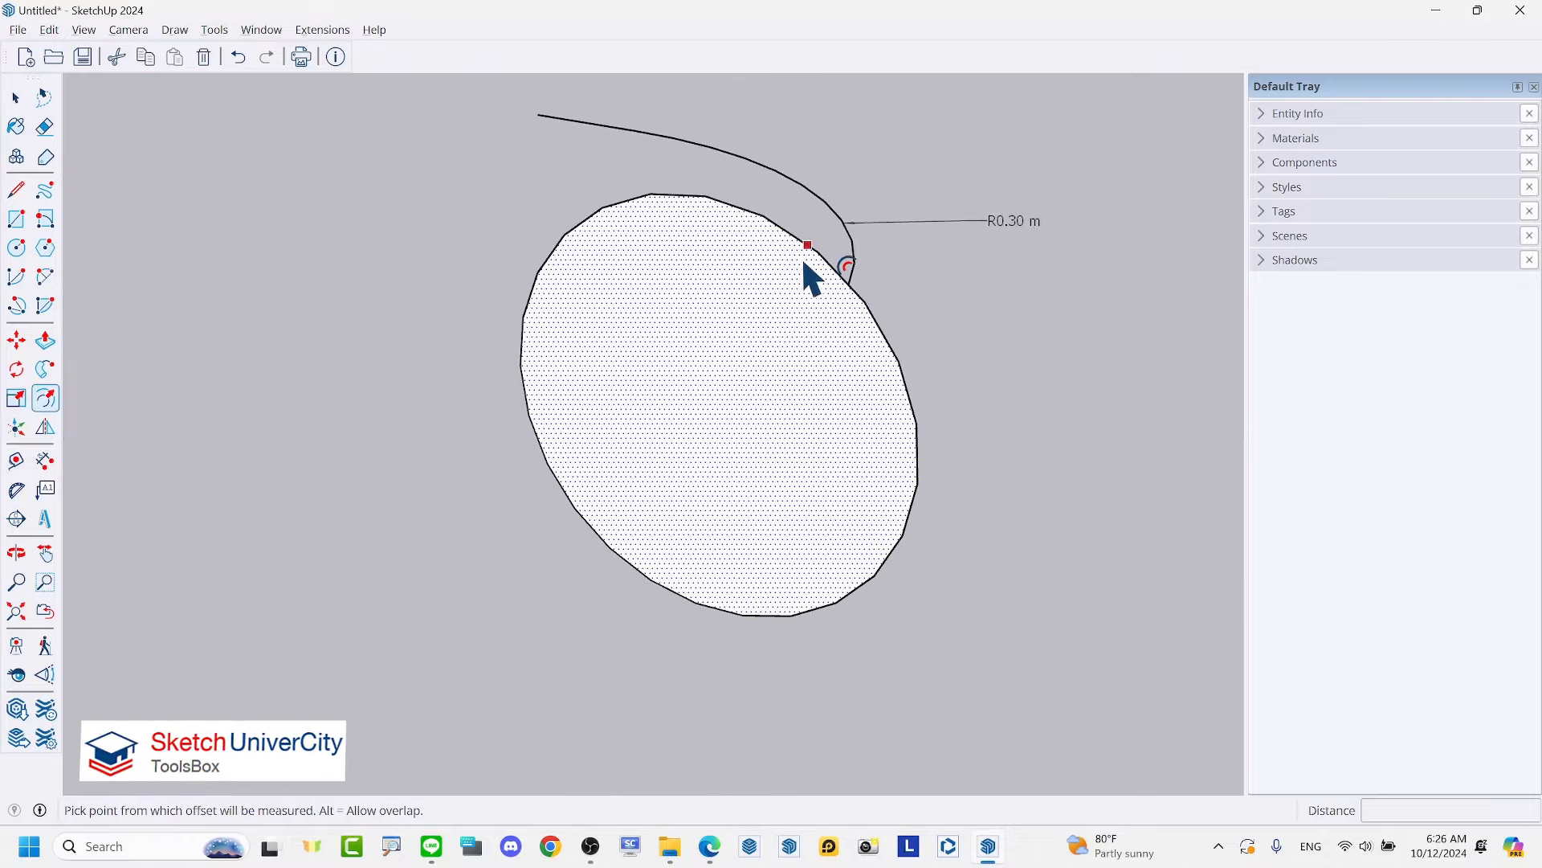
{"action": "left_click", "coordinate": [805, 259]}
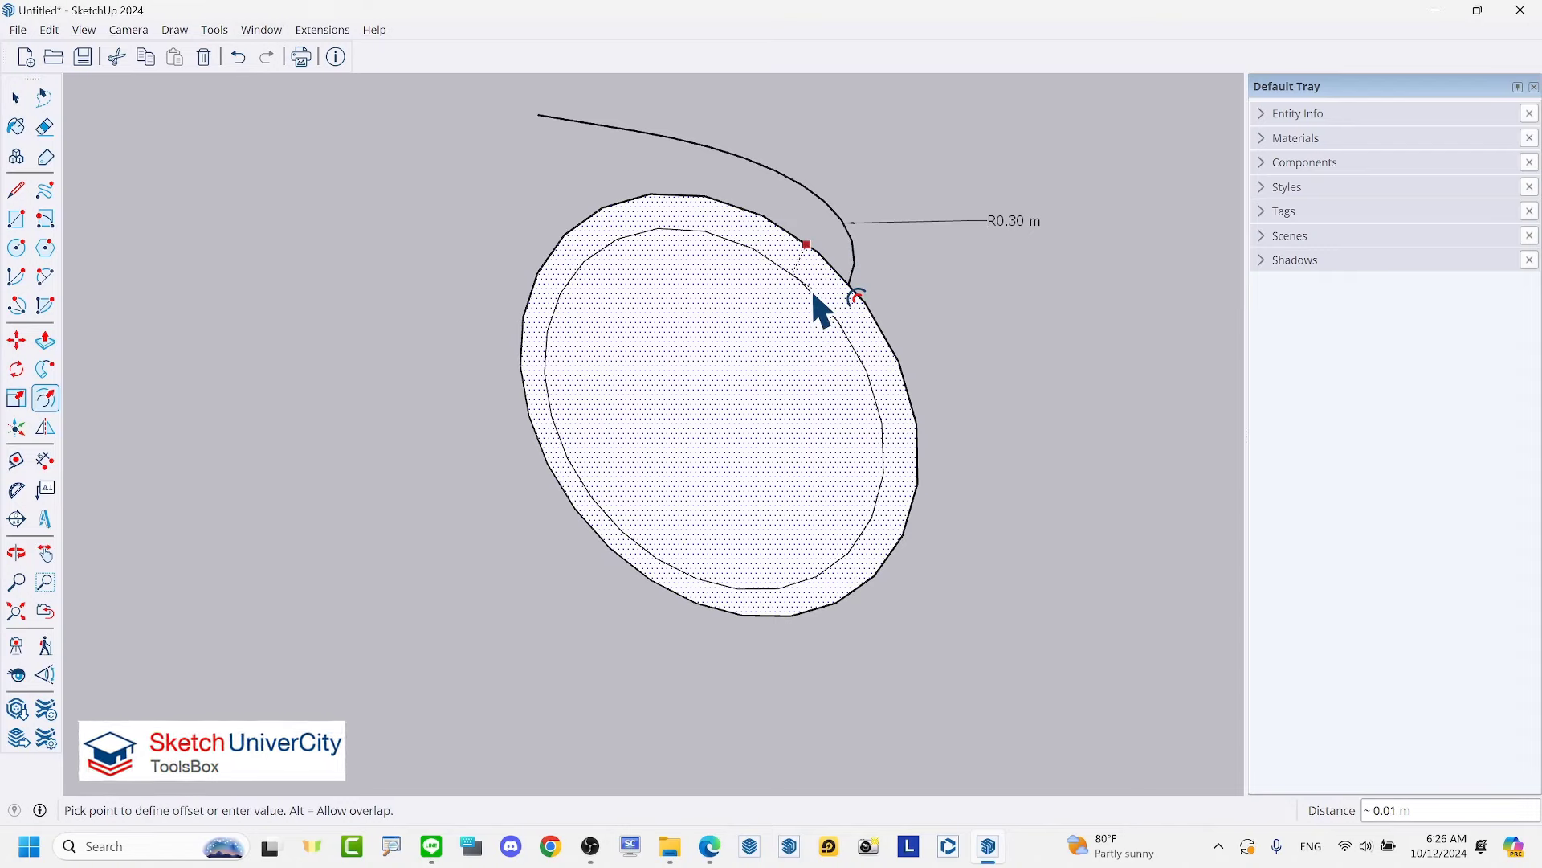
{"action": "type", "text": "10mm"}
{"action": "key", "text": "Return"}
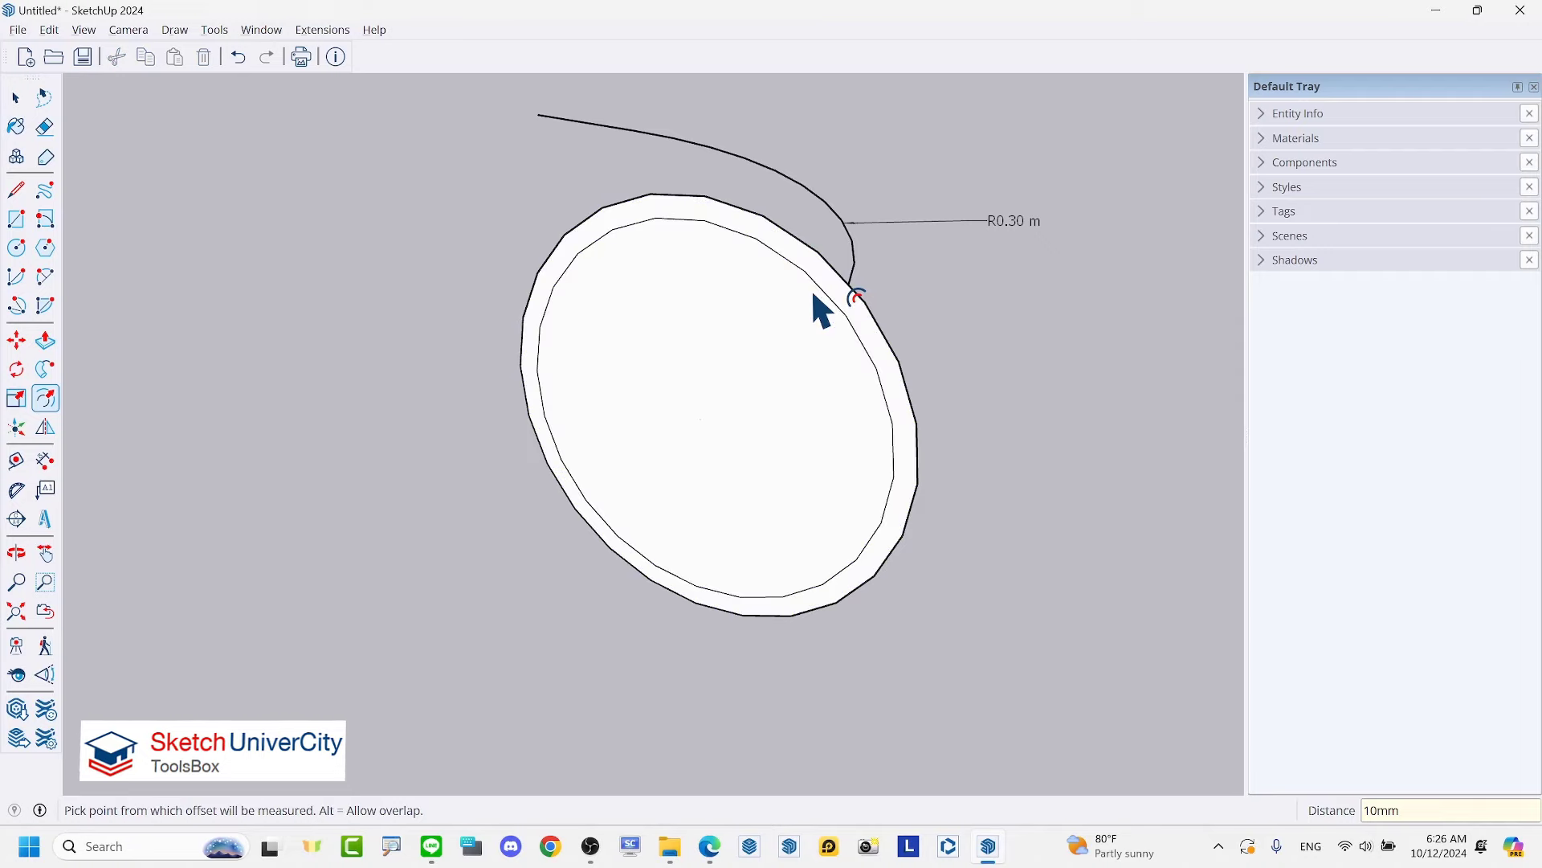
{"action": "key", "text": "space"}
Step: Erase the circle's inner disc, leaving only the thin ring
{"action": "right_click", "coordinate": [711, 275]}
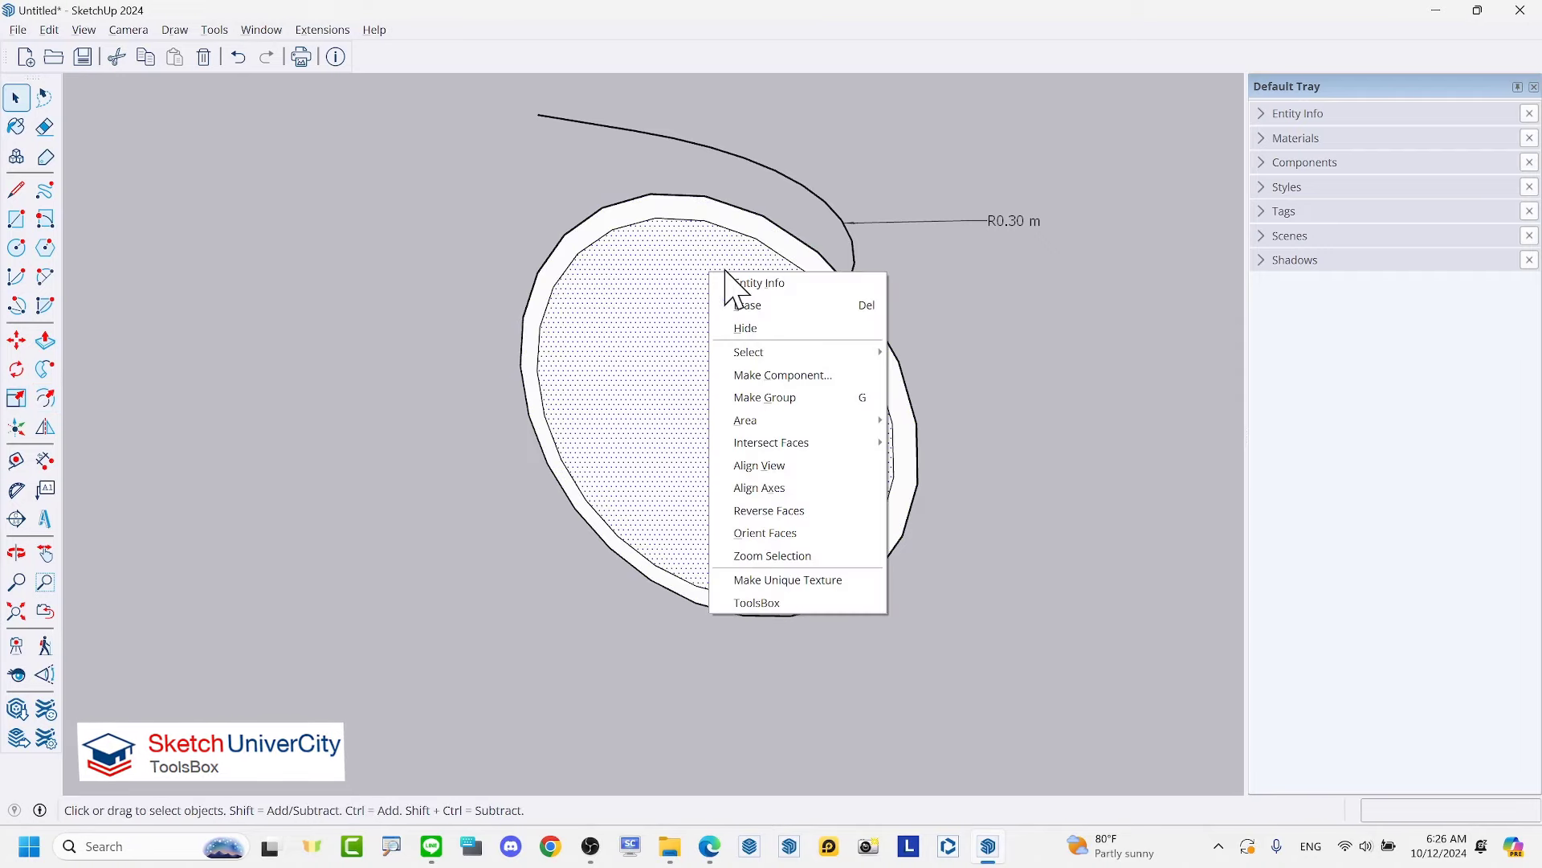
{"action": "left_click", "coordinate": [747, 305]}
{"action": "scroll", "coordinate": [715, 486], "scroll_direction": "down", "scroll_amount": 2}
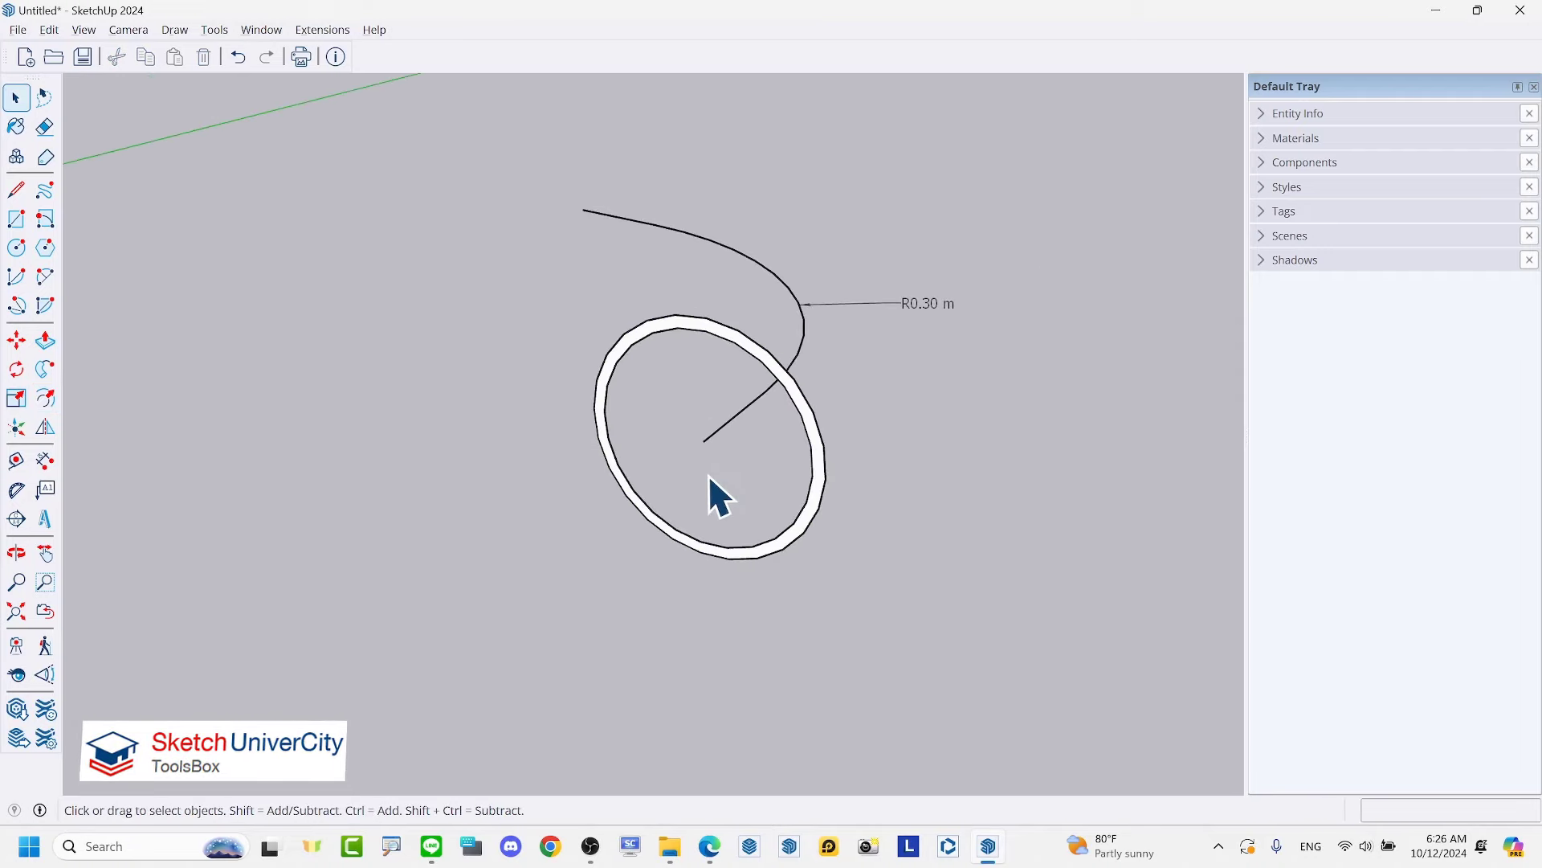
Step: Sweep the ring along the first curved path with Follow Me into a hollow elbow
{"action": "triple_click", "coordinate": [751, 255]}
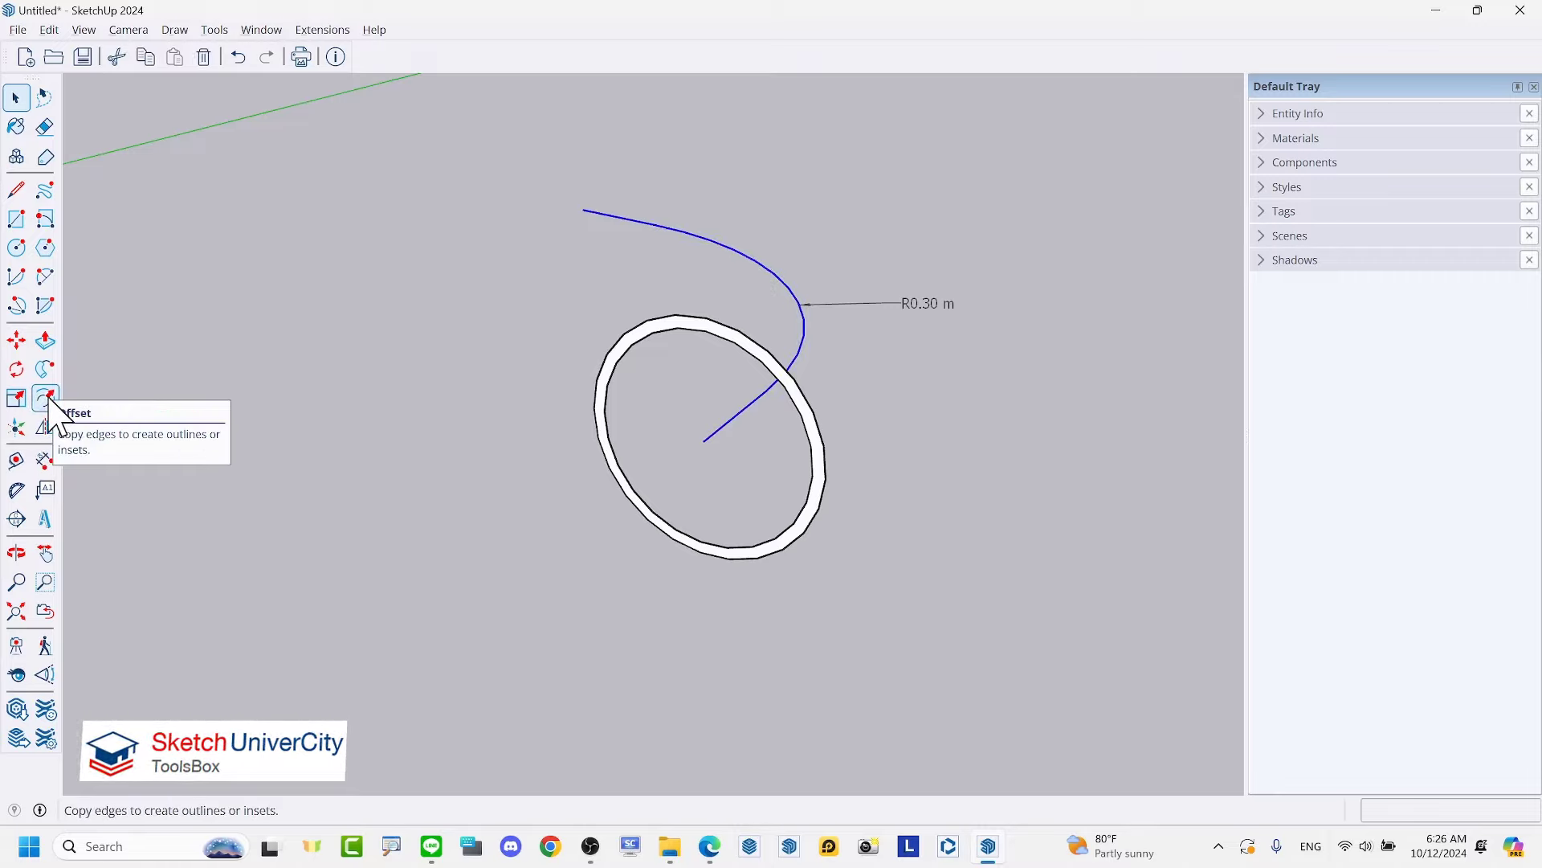
{"action": "left_click", "coordinate": [45, 369]}
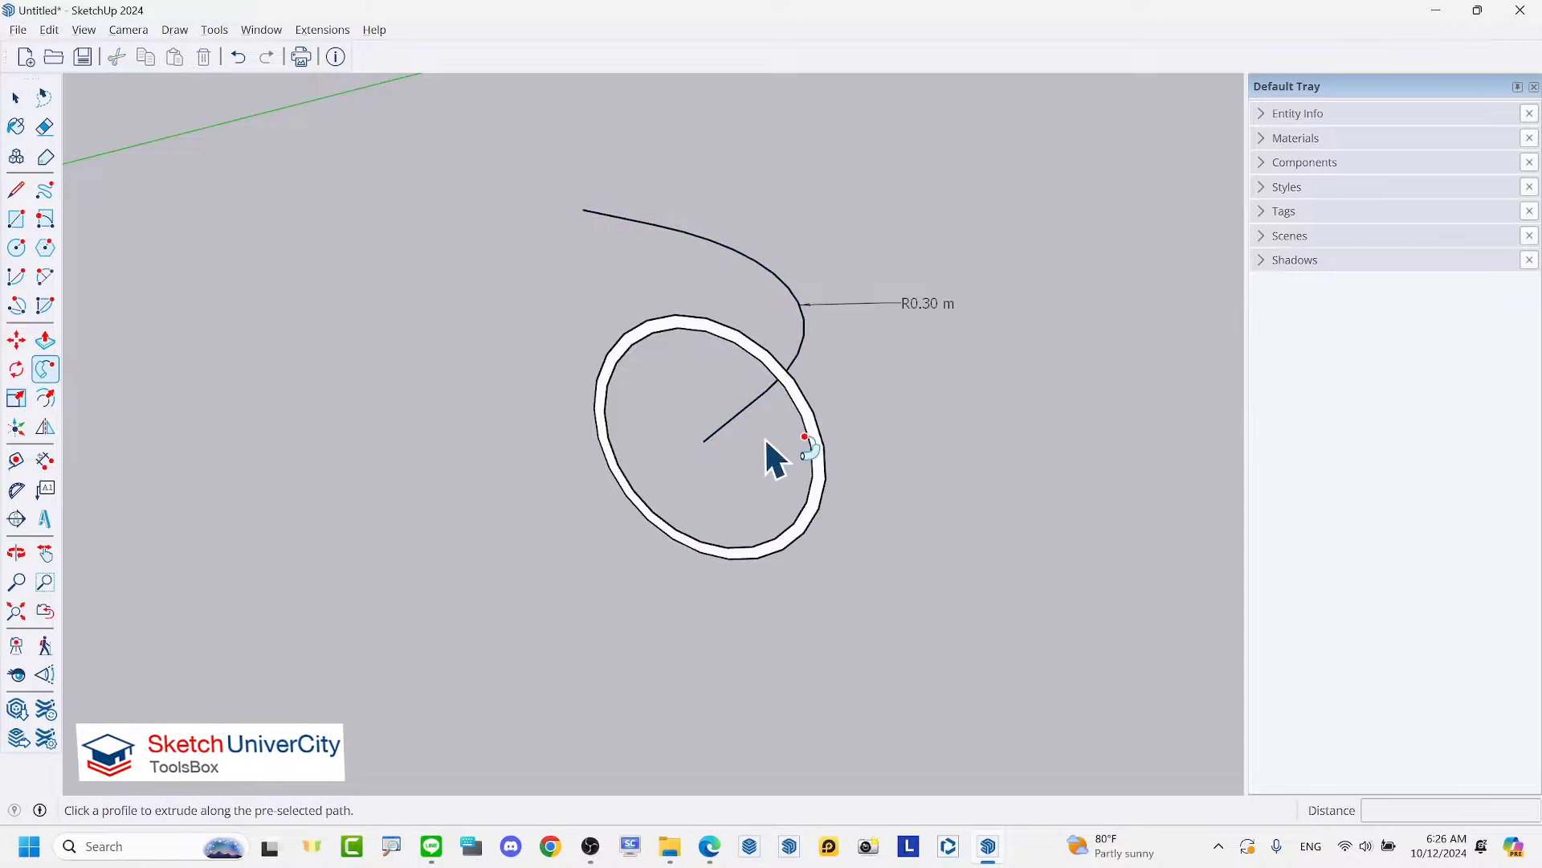
{"action": "left_click", "coordinate": [795, 408]}
{"action": "key", "text": "space"}
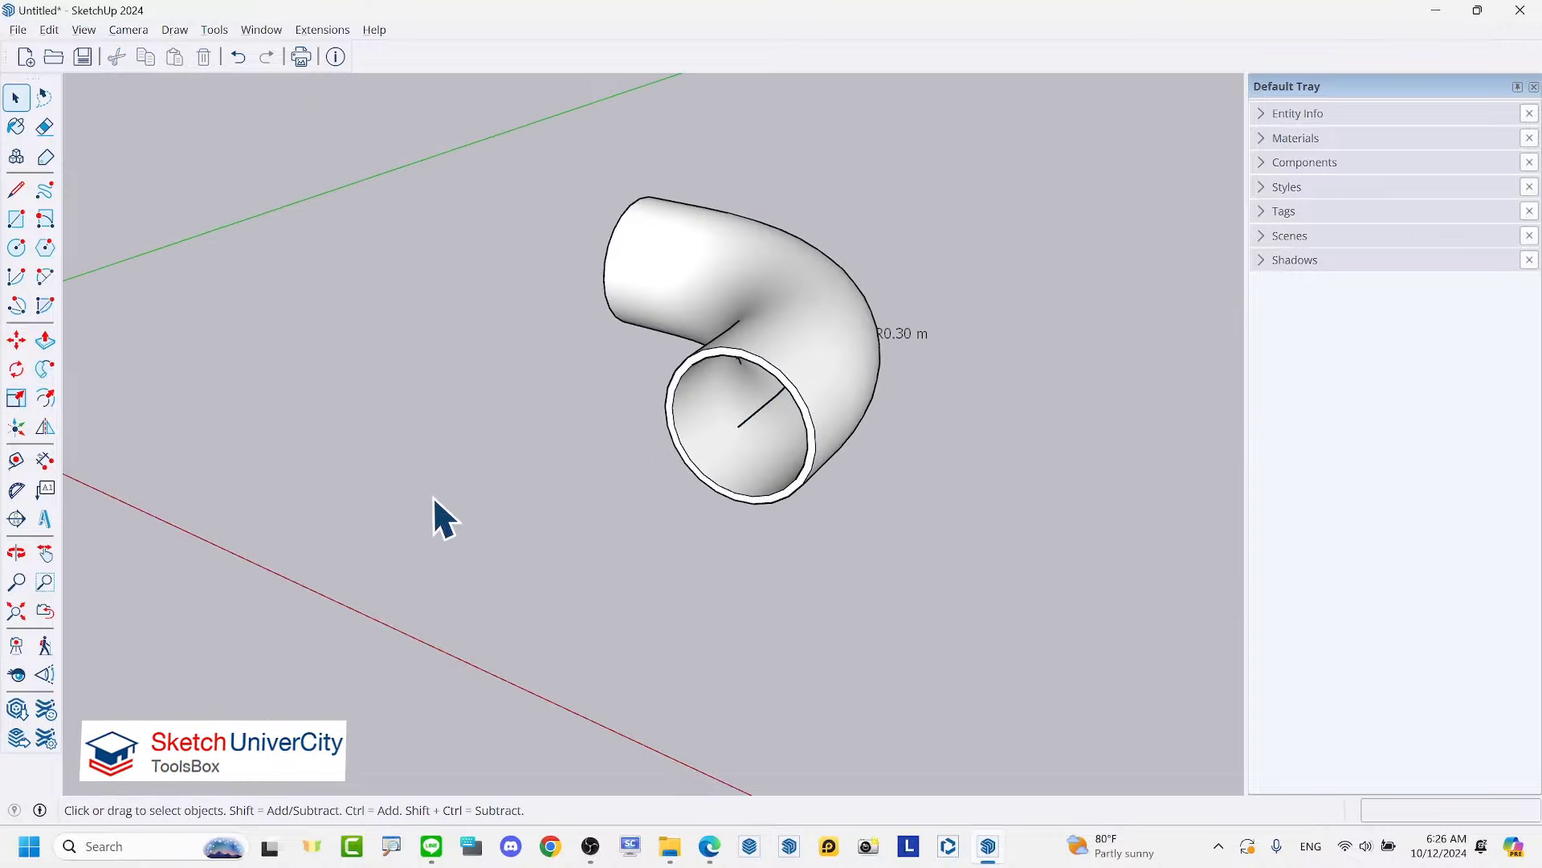
{"action": "mouse_move", "coordinate": [432, 494]}
{"action": "middle_mouse_down"}
{"action": "mouse_move", "coordinate": [1230, 298]}
{"action": "mouse_move", "coordinate": [622, 526]}
{"action": "mouse_move", "coordinate": [1109, 617]}
{"action": "mouse_move", "coordinate": [890, 567]}
{"action": "middle_mouse_up"}
Step: Draw a 100 mm-radius circle centred on the second arc's lower endpoint
{"action": "scroll", "coordinate": [890, 567], "scroll_direction": "up", "scroll_amount": 3}
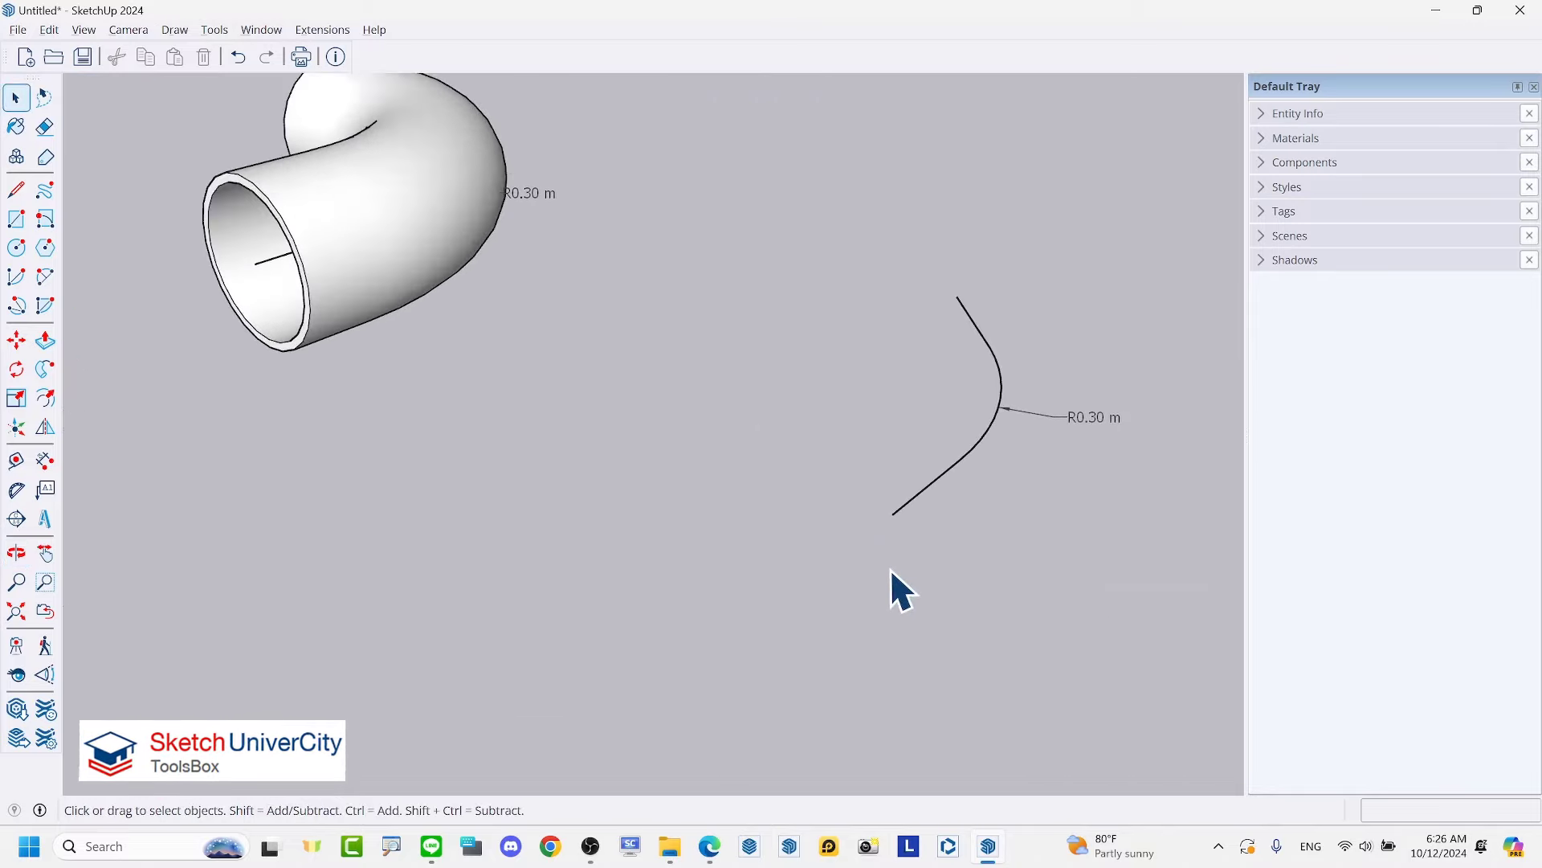
{"action": "scroll", "coordinate": [890, 567], "scroll_direction": "up", "scroll_amount": 2}
{"action": "key", "text": "c"}
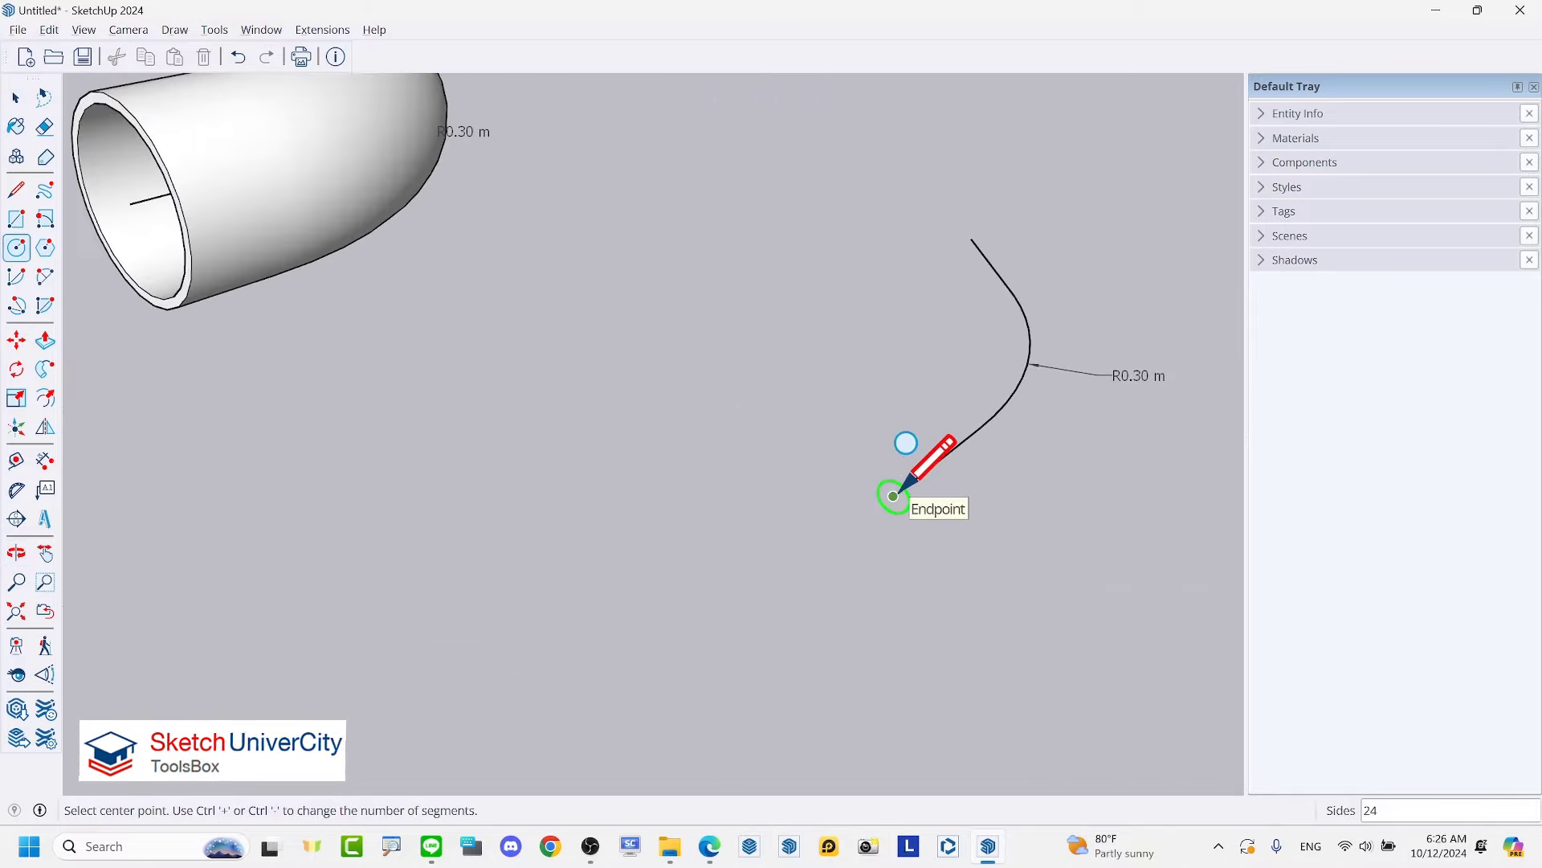
{"action": "left_click", "coordinate": [893, 495]}
{"action": "type", "text": "10"}
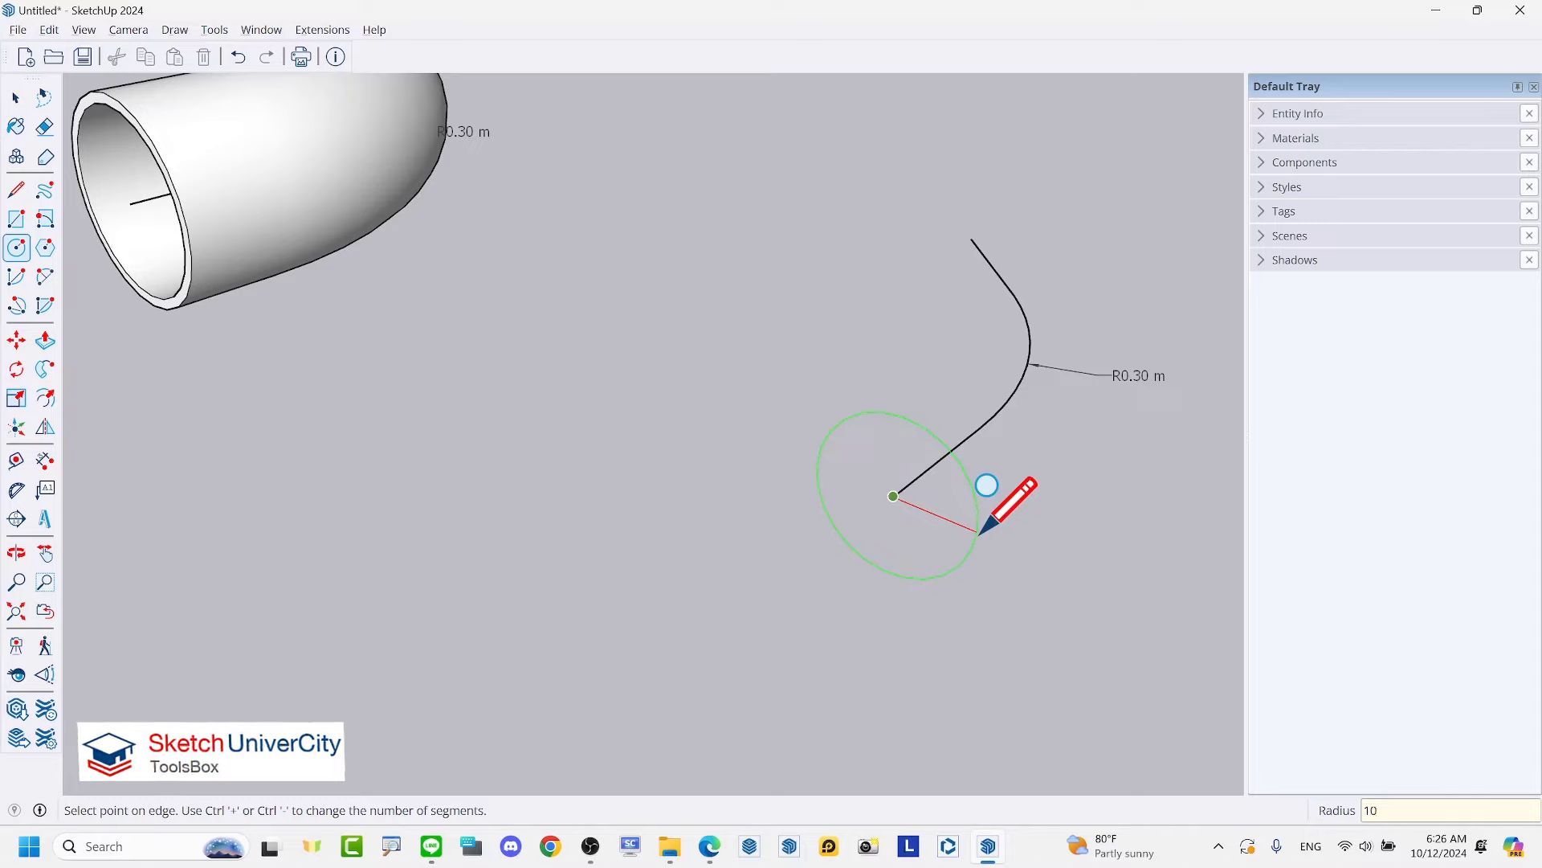
{"action": "type", "text": "0mm"}
{"action": "key", "text": "Return"}
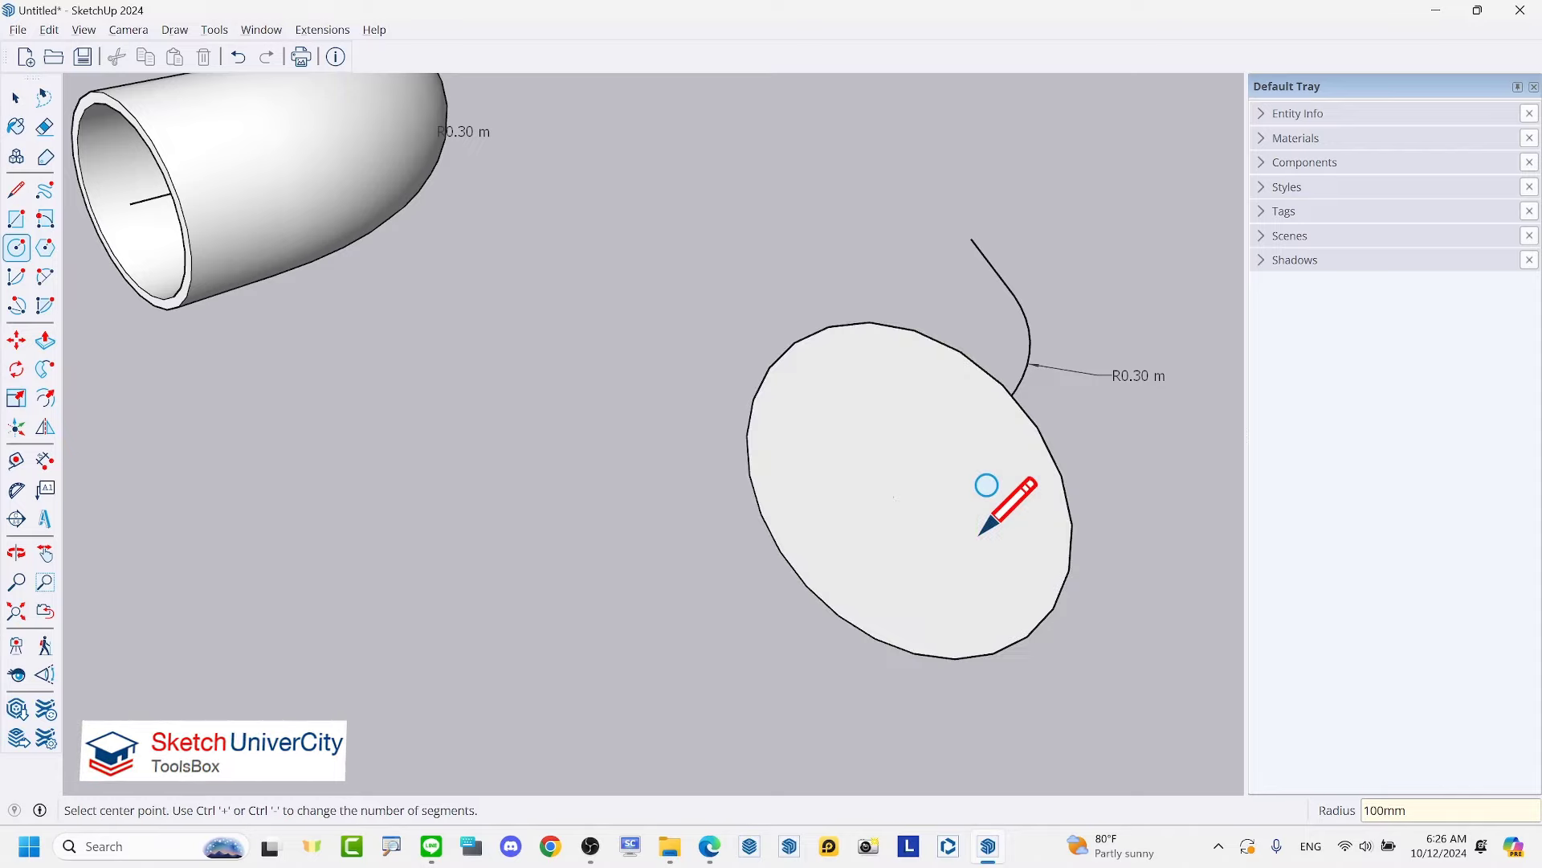
Step: Offset the new circle's edge 10 mm inward
{"action": "key", "text": "f"}
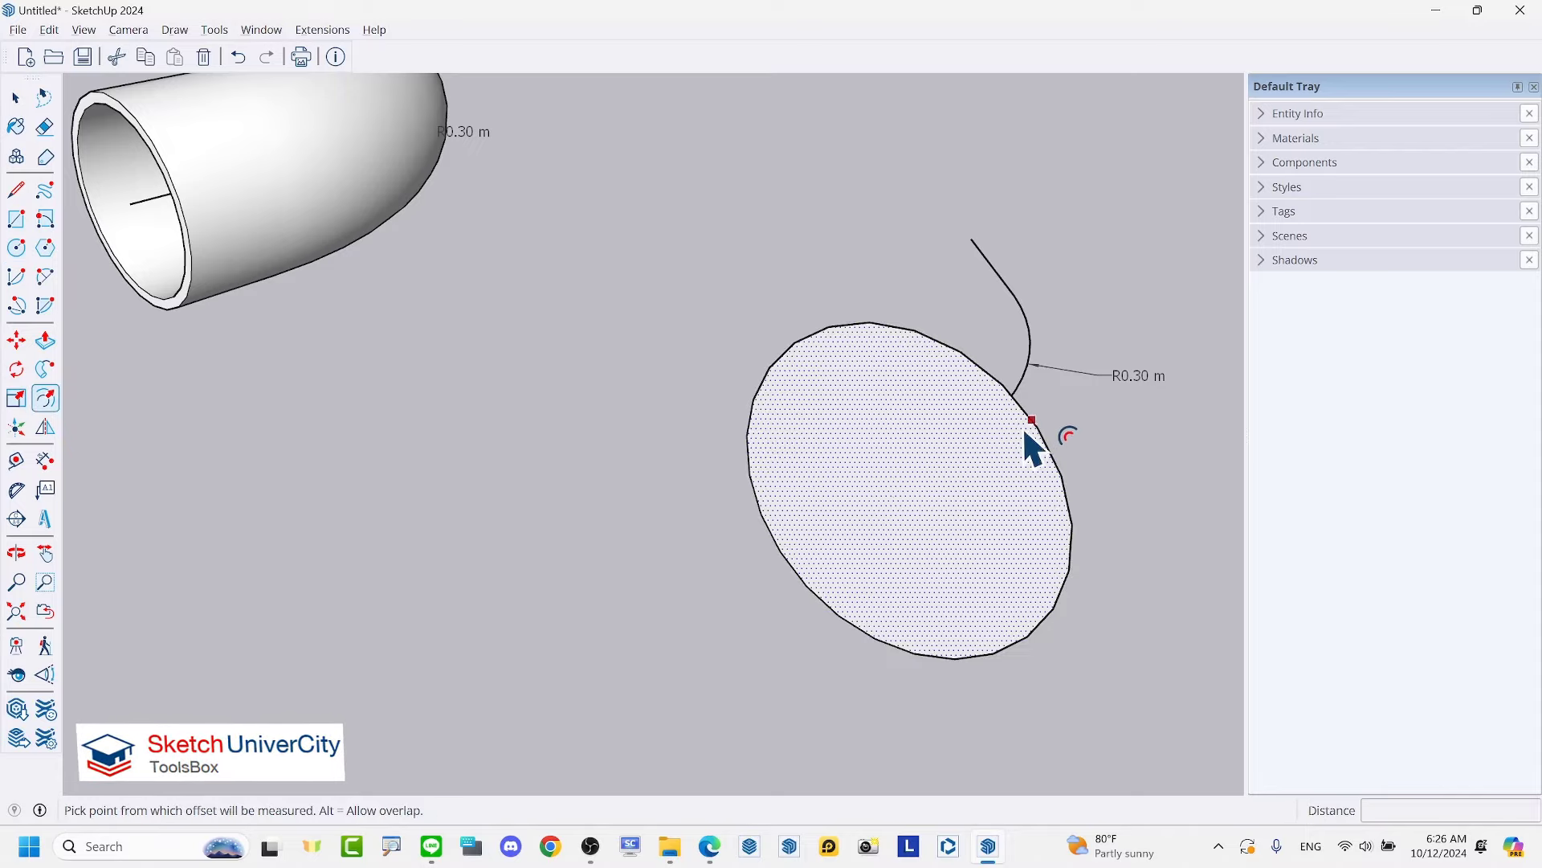
{"action": "left_click", "coordinate": [1025, 432]}
{"action": "type", "text": "10"}
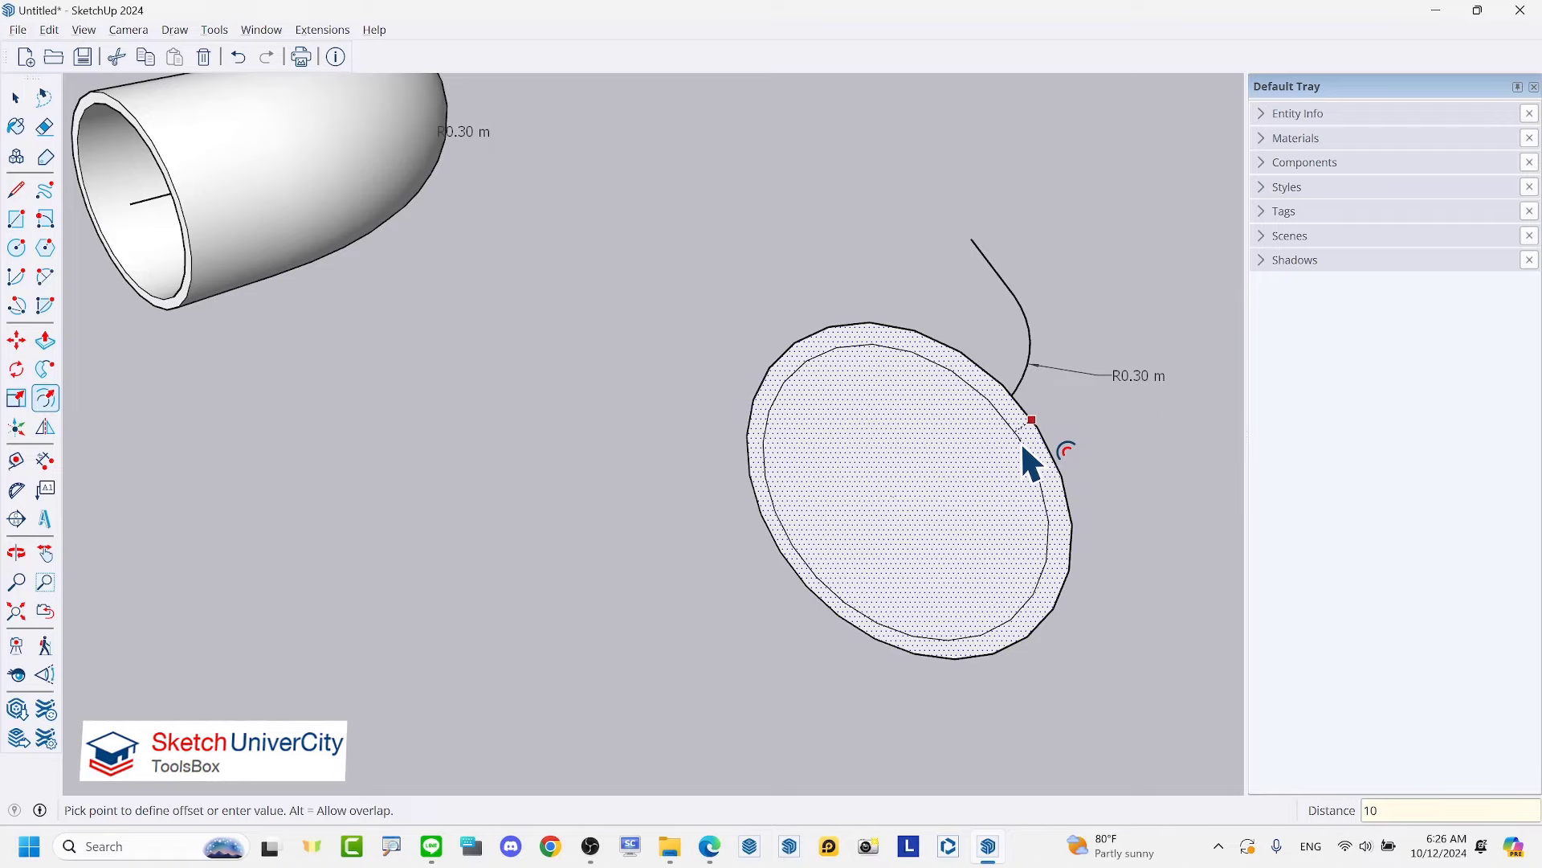
{"action": "type", "text": "mm"}
{"action": "key", "text": "Return"}
{"action": "key", "text": "space"}
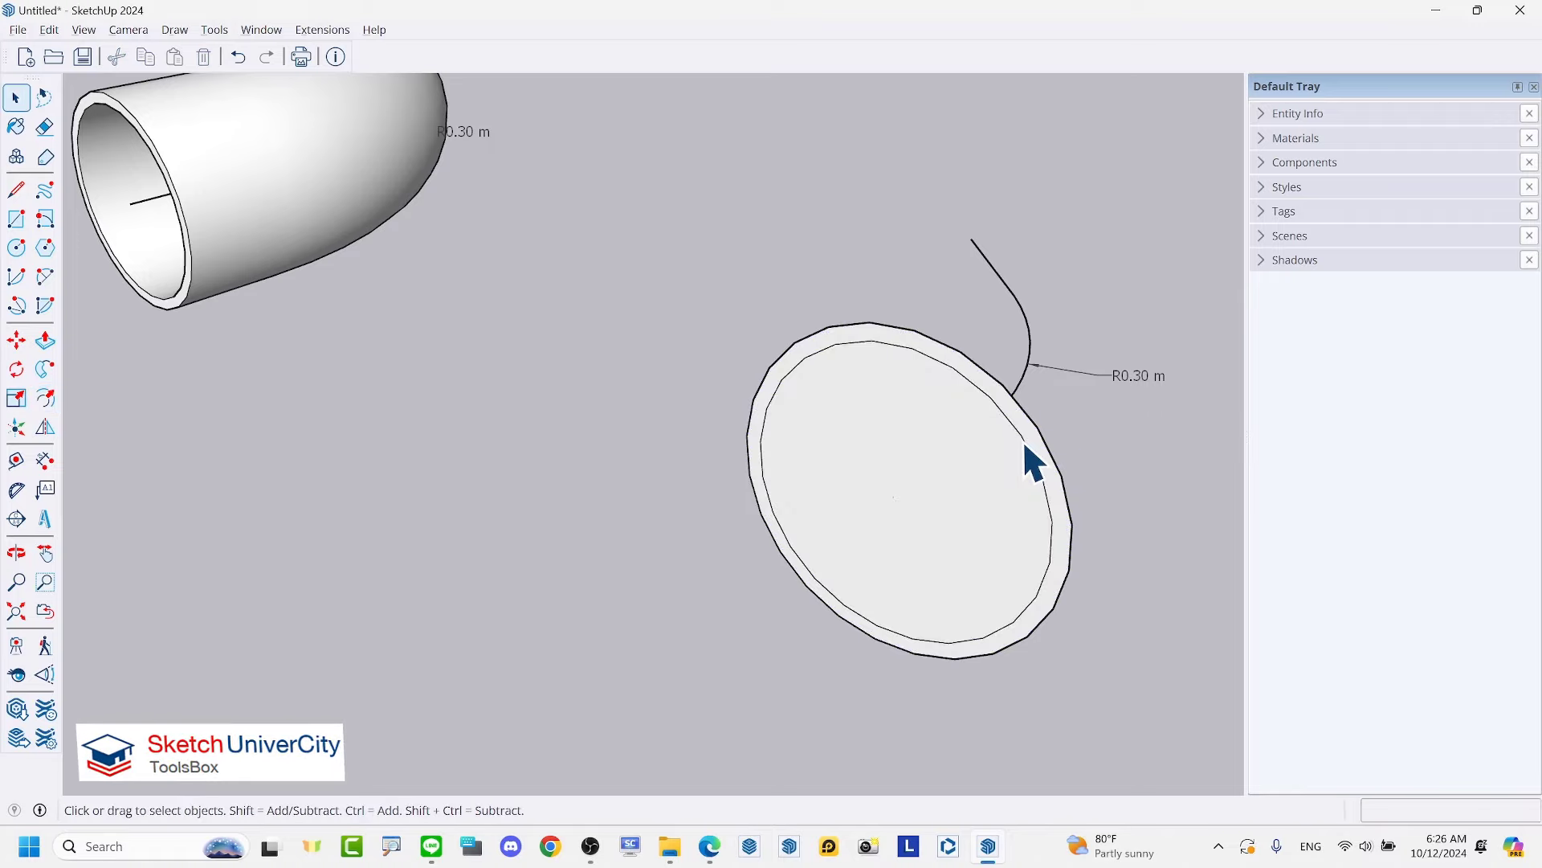
Step: Erase the inner disc and Follow Me the ring along the second curve into an elbow
{"action": "right_click", "coordinate": [845, 394]}
{"action": "left_click", "coordinate": [899, 427]}
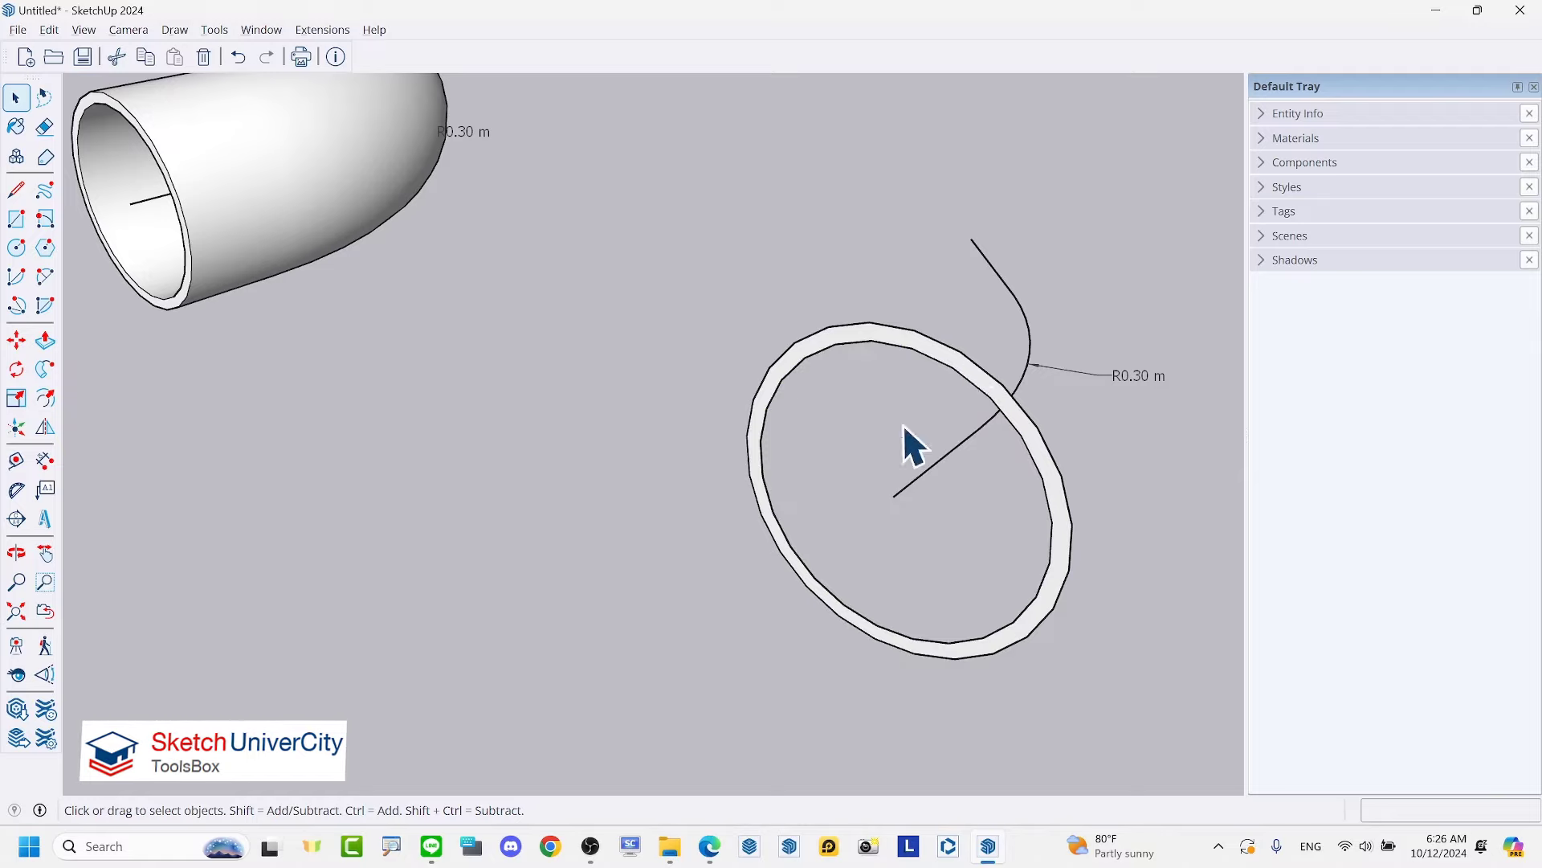
{"action": "triple_click", "coordinate": [1001, 282]}
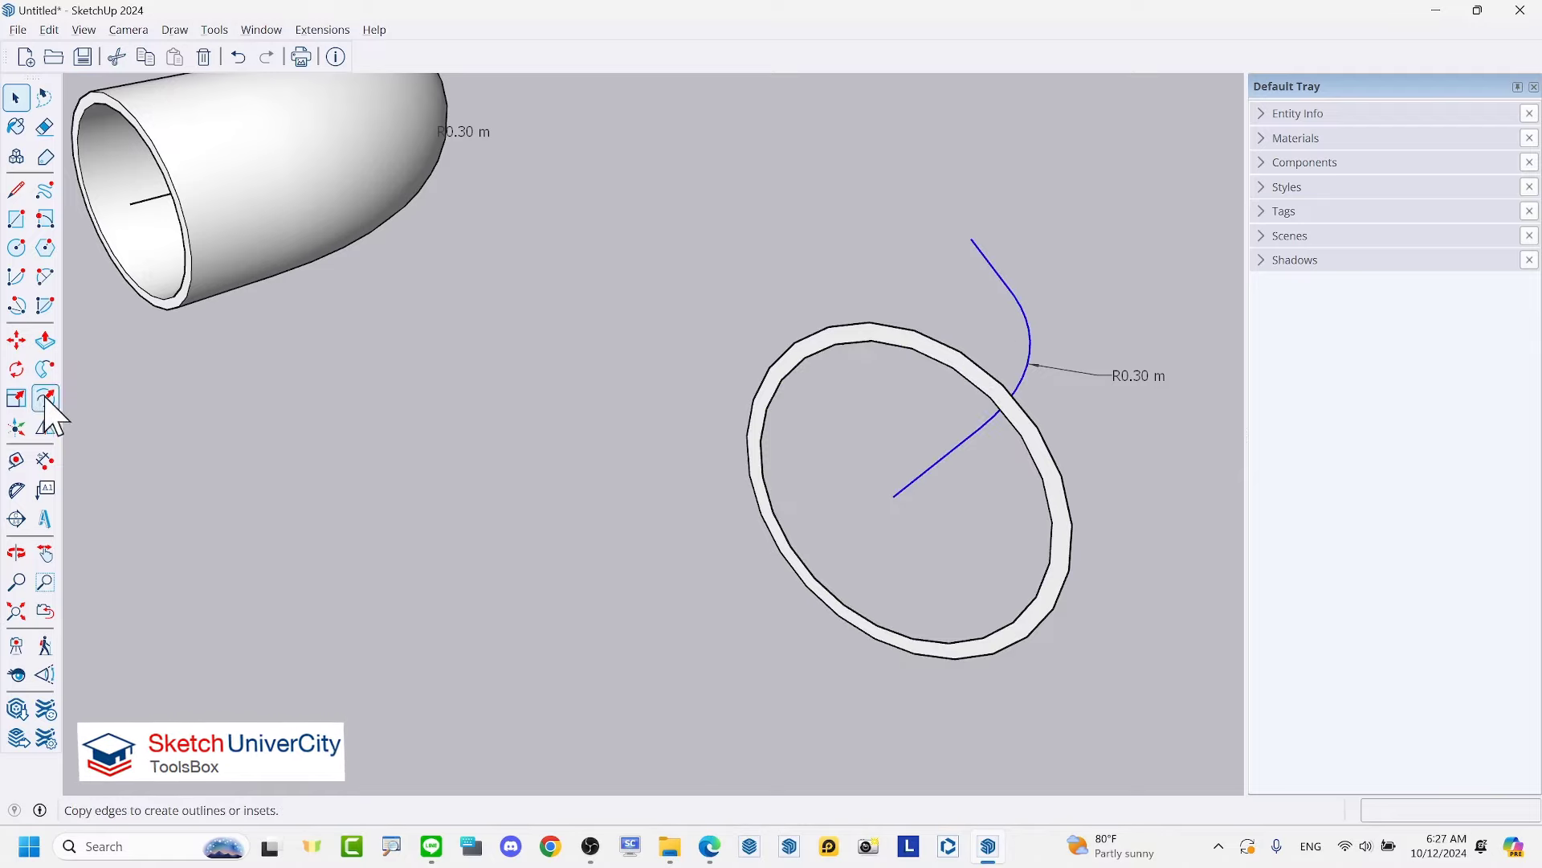
{"action": "left_click", "coordinate": [45, 368]}
{"action": "left_click", "coordinate": [813, 358]}
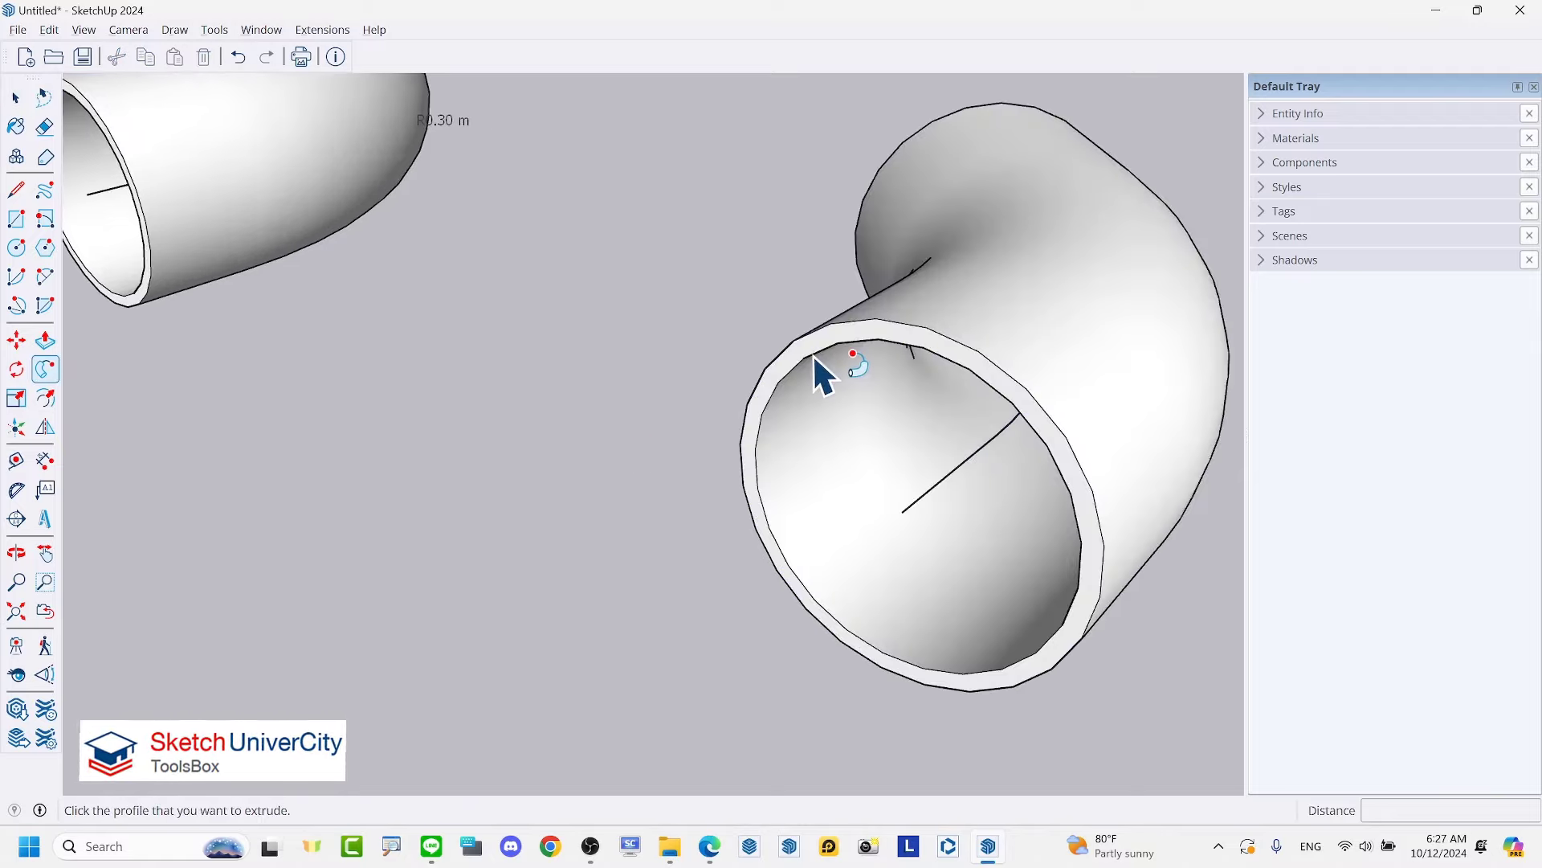
{"action": "key", "text": "space"}
{"action": "scroll", "coordinate": [694, 474], "scroll_direction": "down", "scroll_amount": 3}
{"action": "mouse_move", "coordinate": [694, 472]}
{"action": "middle_mouse_down"}
{"action": "mouse_move", "coordinate": [884, 682]}
{"action": "mouse_move", "coordinate": [1071, 485]}
{"action": "mouse_move", "coordinate": [998, 361]}
{"action": "mouse_move", "coordinate": [618, 498]}
{"action": "middle_mouse_up"}
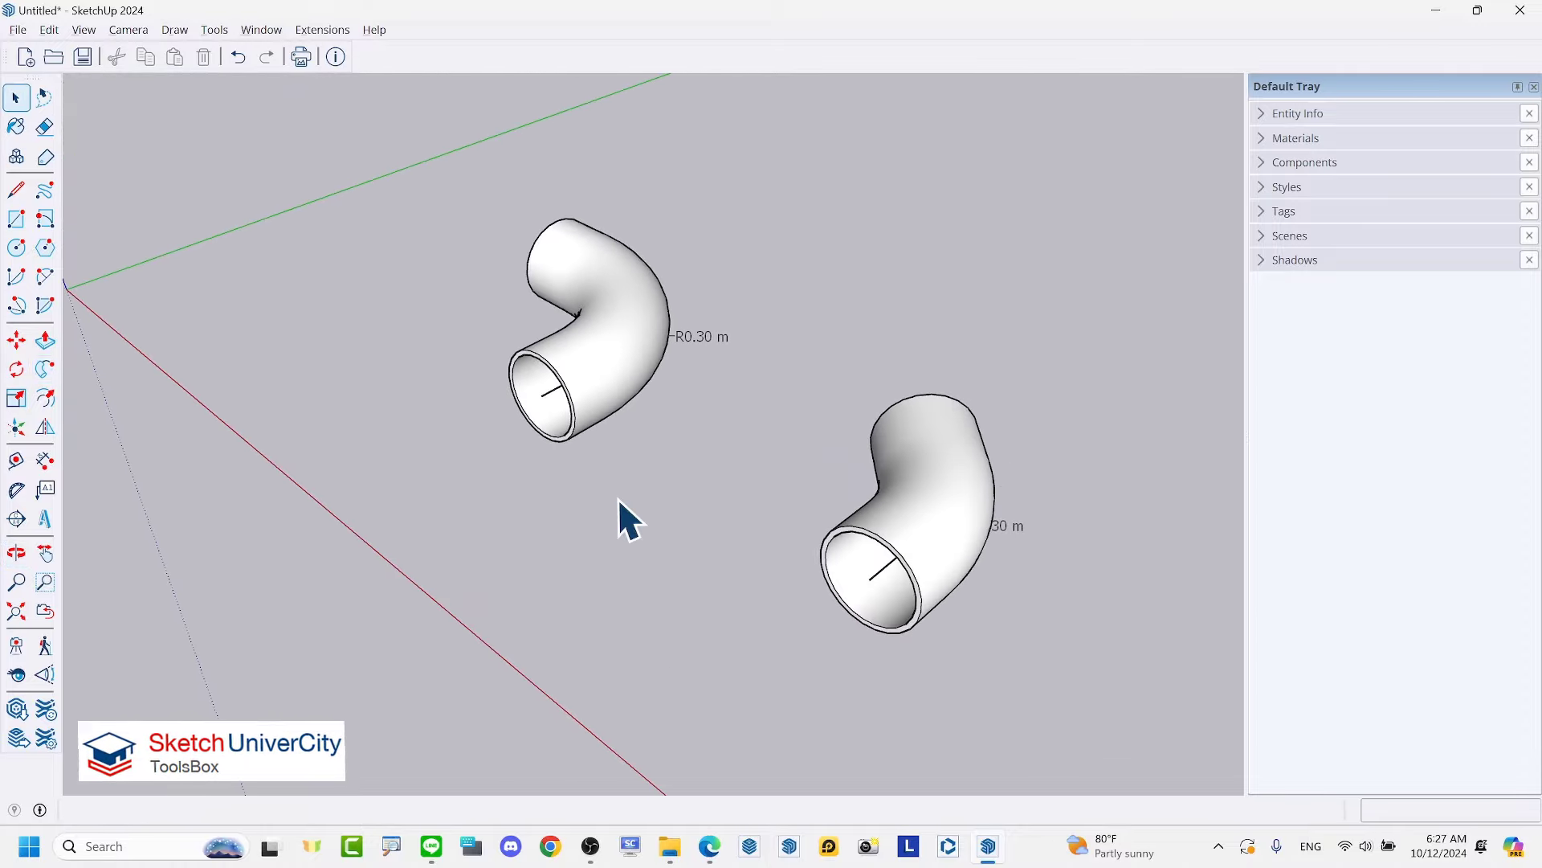
{"action": "scroll", "coordinate": [619, 499], "scroll_direction": "down", "scroll_amount": 2}
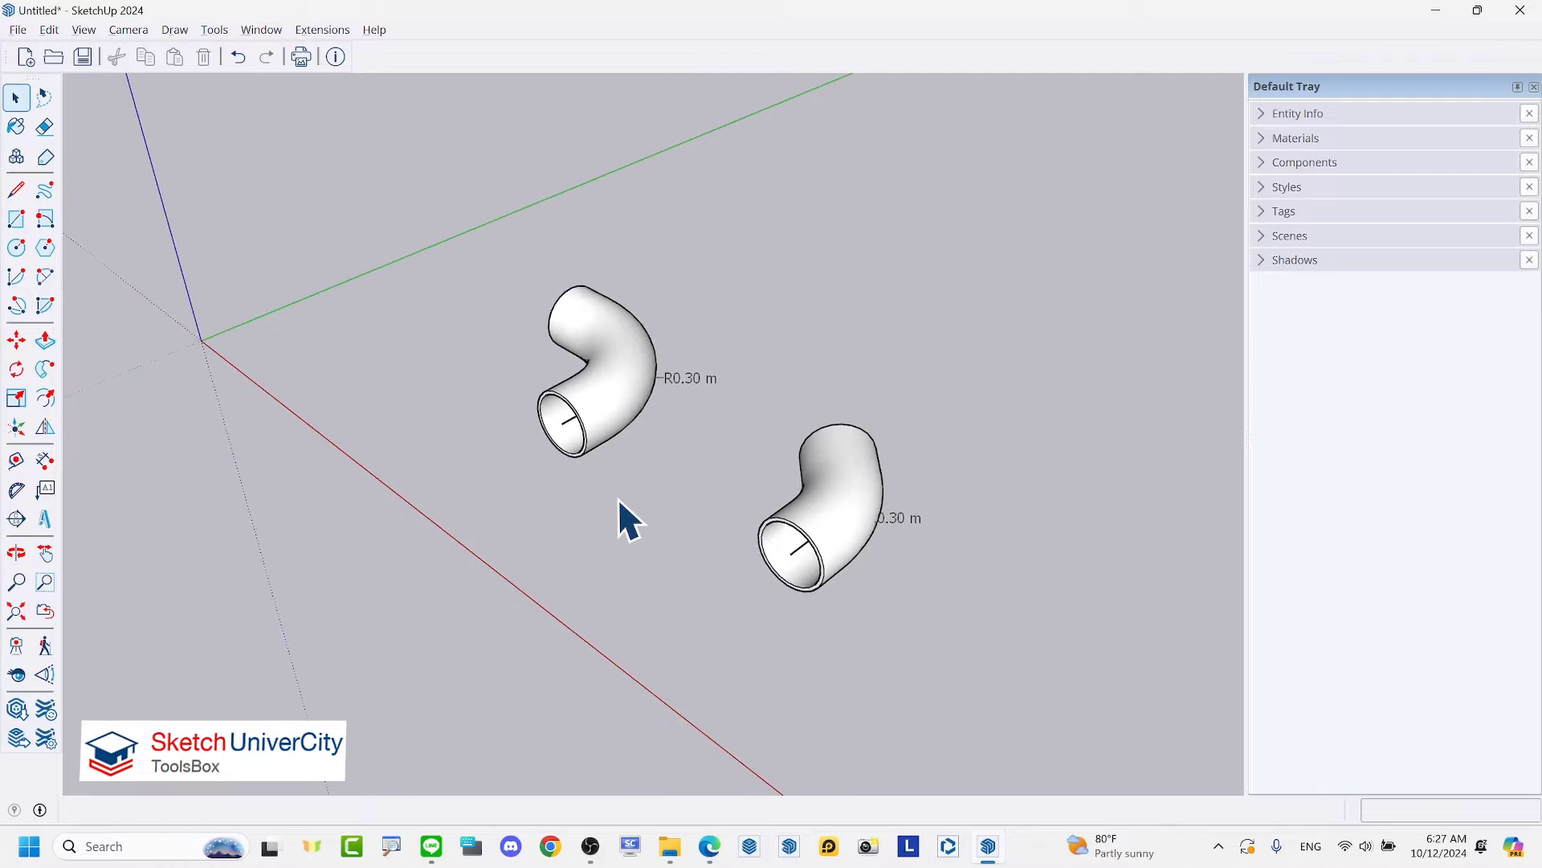
{"action": "middle_click_drag", "start_coordinate": [619, 499], "coordinate": [784, 629]}
{"action": "scroll", "coordinate": [779, 562], "scroll_direction": "up", "scroll_amount": 3}
{"action": "mouse_move", "coordinate": [783, 502]}
{"action": "middle_mouse_down"}
{"action": "mouse_move", "coordinate": [904, 333]}
{"action": "mouse_move", "coordinate": [816, 456]}
{"action": "middle_mouse_up"}
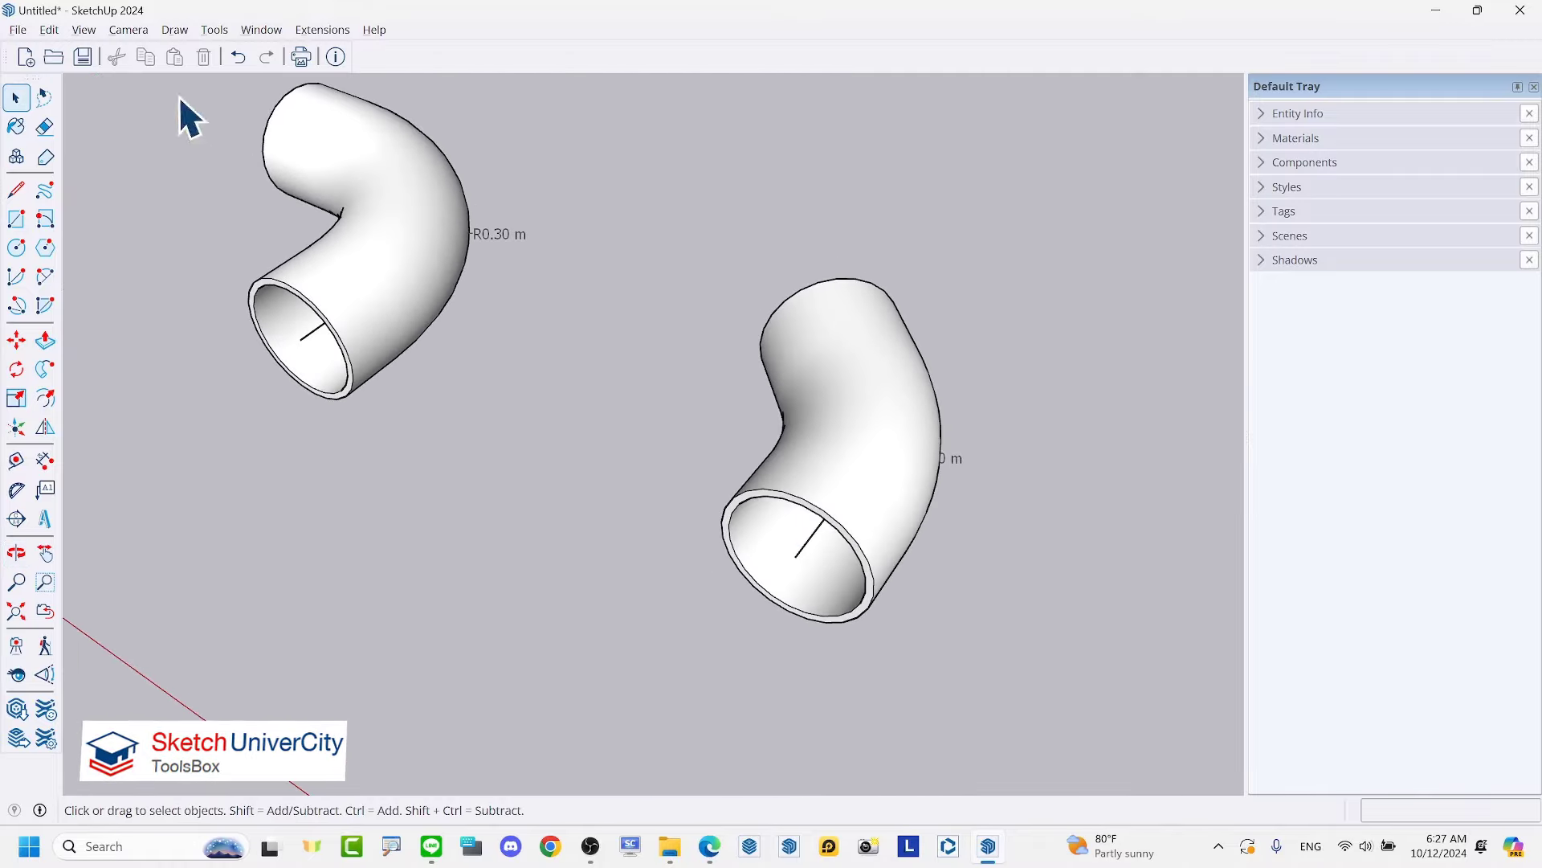
{"action": "left_click", "coordinate": [84, 30]}
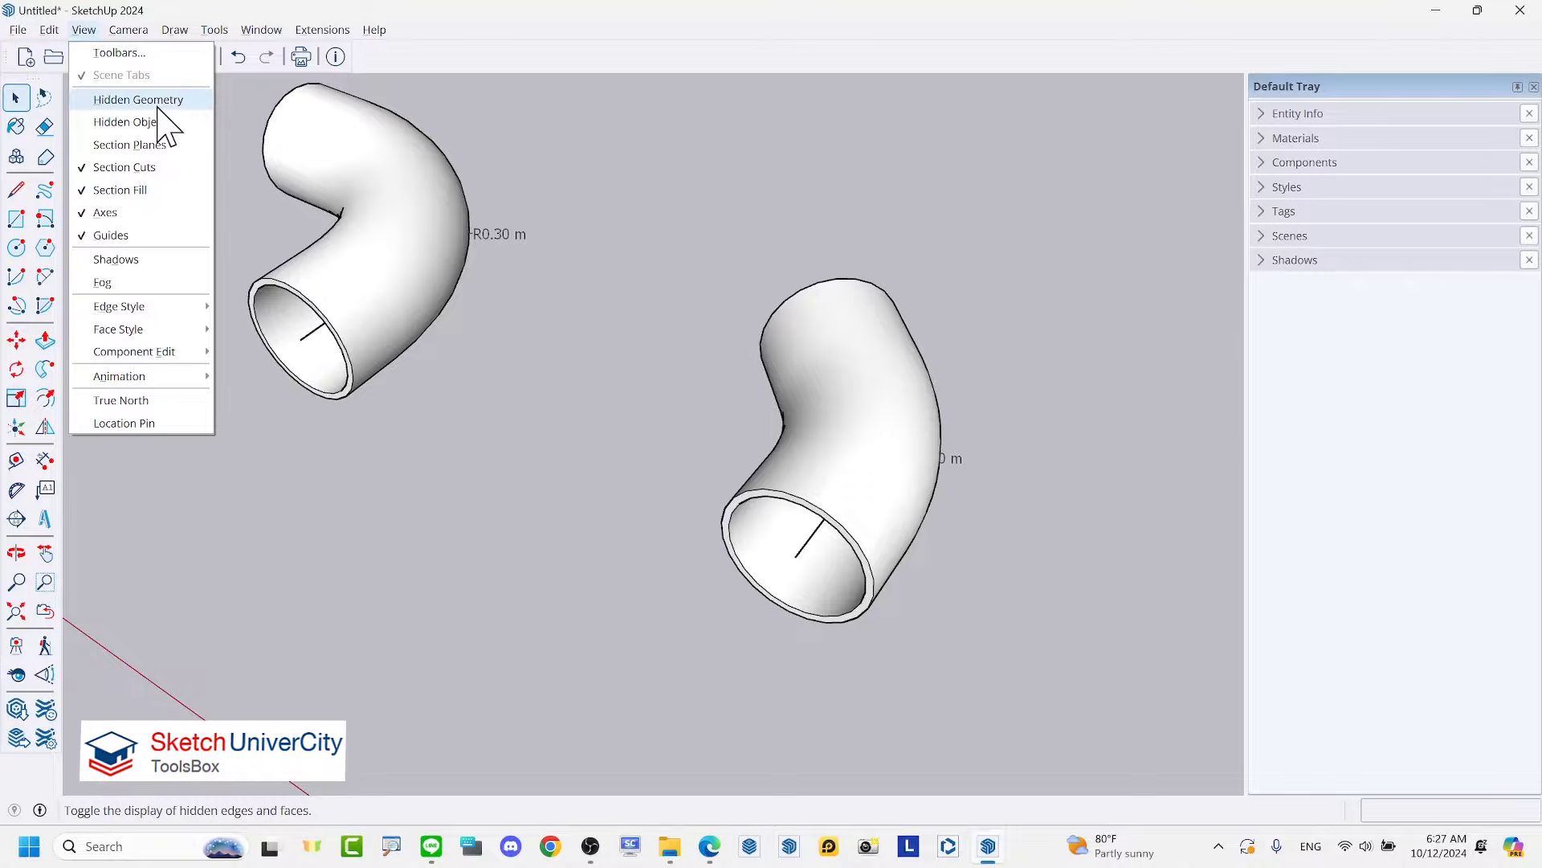
{"action": "left_click", "coordinate": [158, 102]}
{"action": "mouse_move", "coordinate": [643, 338]}
{"action": "middle_mouse_down"}
{"action": "mouse_move", "coordinate": [702, 427]}
{"action": "mouse_move", "coordinate": [902, 499]}
{"action": "mouse_move", "coordinate": [760, 485]}
{"action": "middle_mouse_up"}
{"action": "scroll", "coordinate": [762, 488], "scroll_direction": "down", "scroll_amount": 2}
{"action": "scroll", "coordinate": [410, 277], "scroll_direction": "up", "scroll_amount": 3}
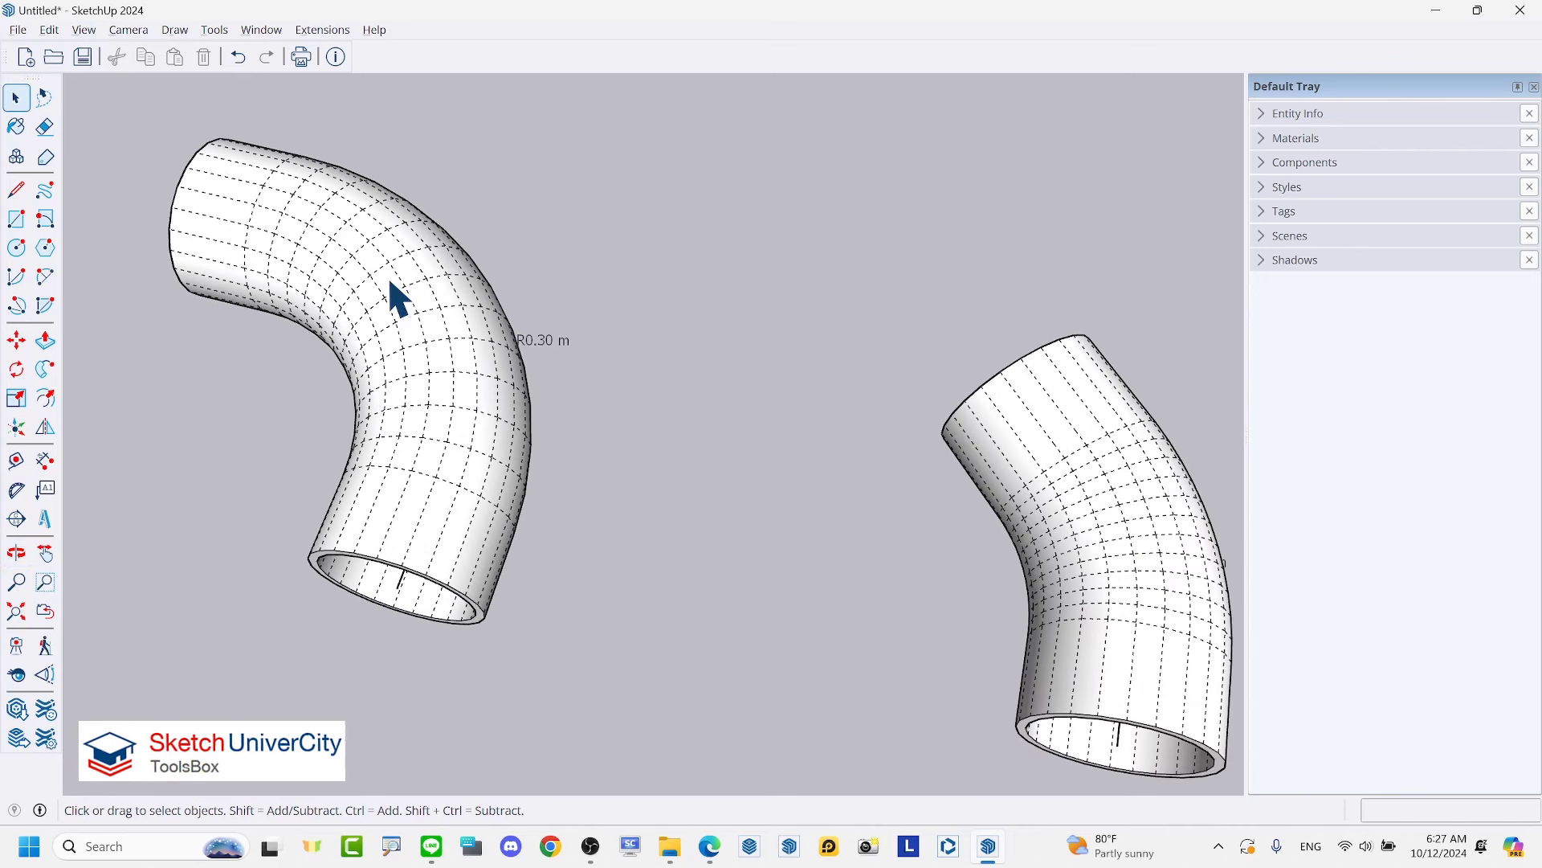
{"action": "left_click", "coordinate": [390, 281]}
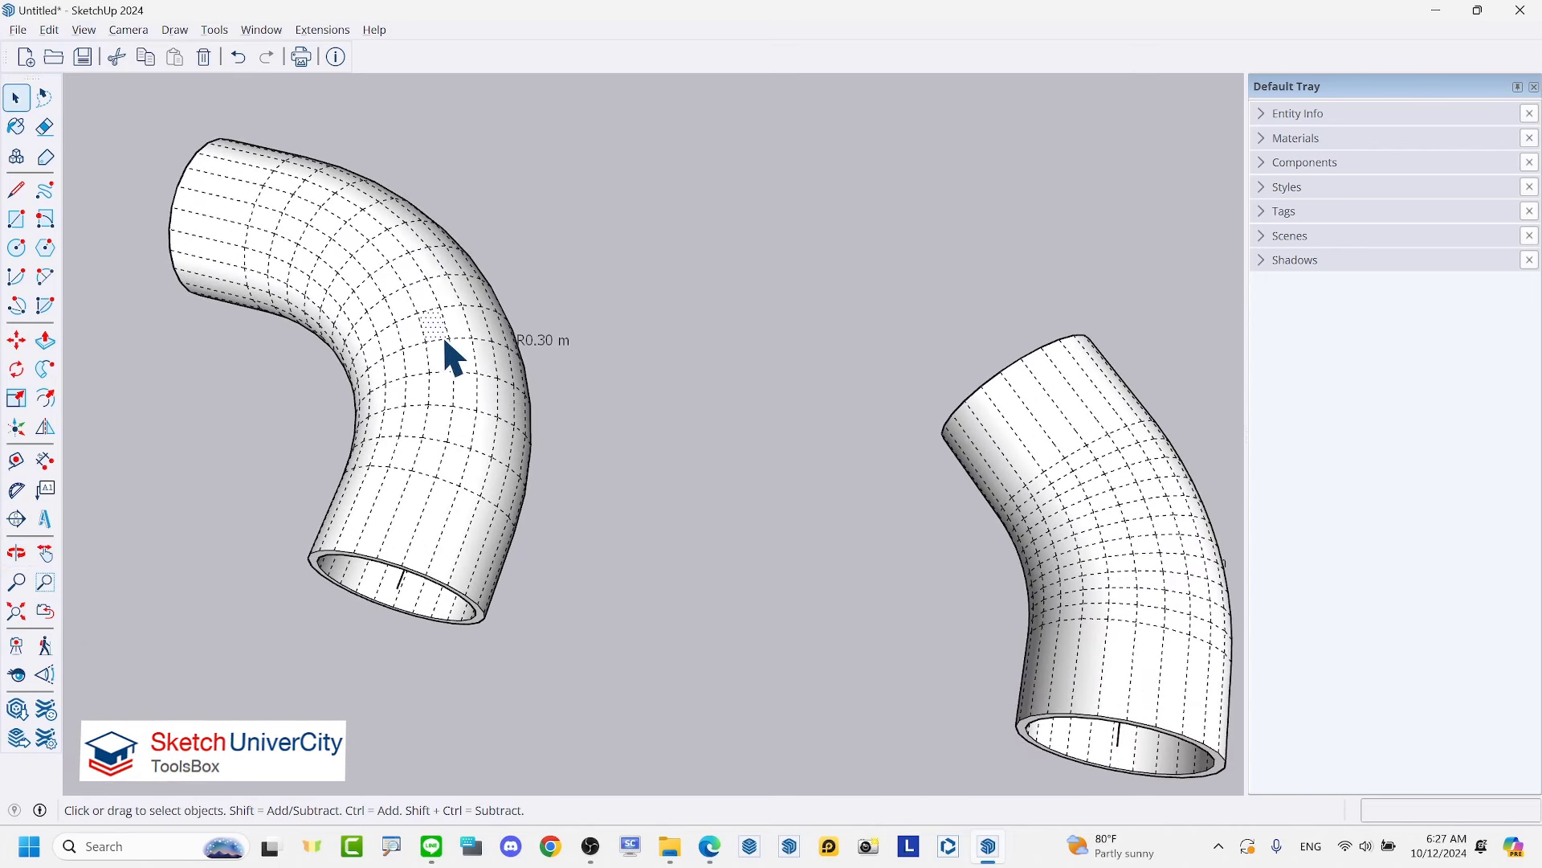
{"action": "scroll", "coordinate": [442, 335], "scroll_direction": "down", "scroll_amount": 1}
{"action": "middle_click_drag", "start_coordinate": [948, 475], "coordinate": [922, 599]}
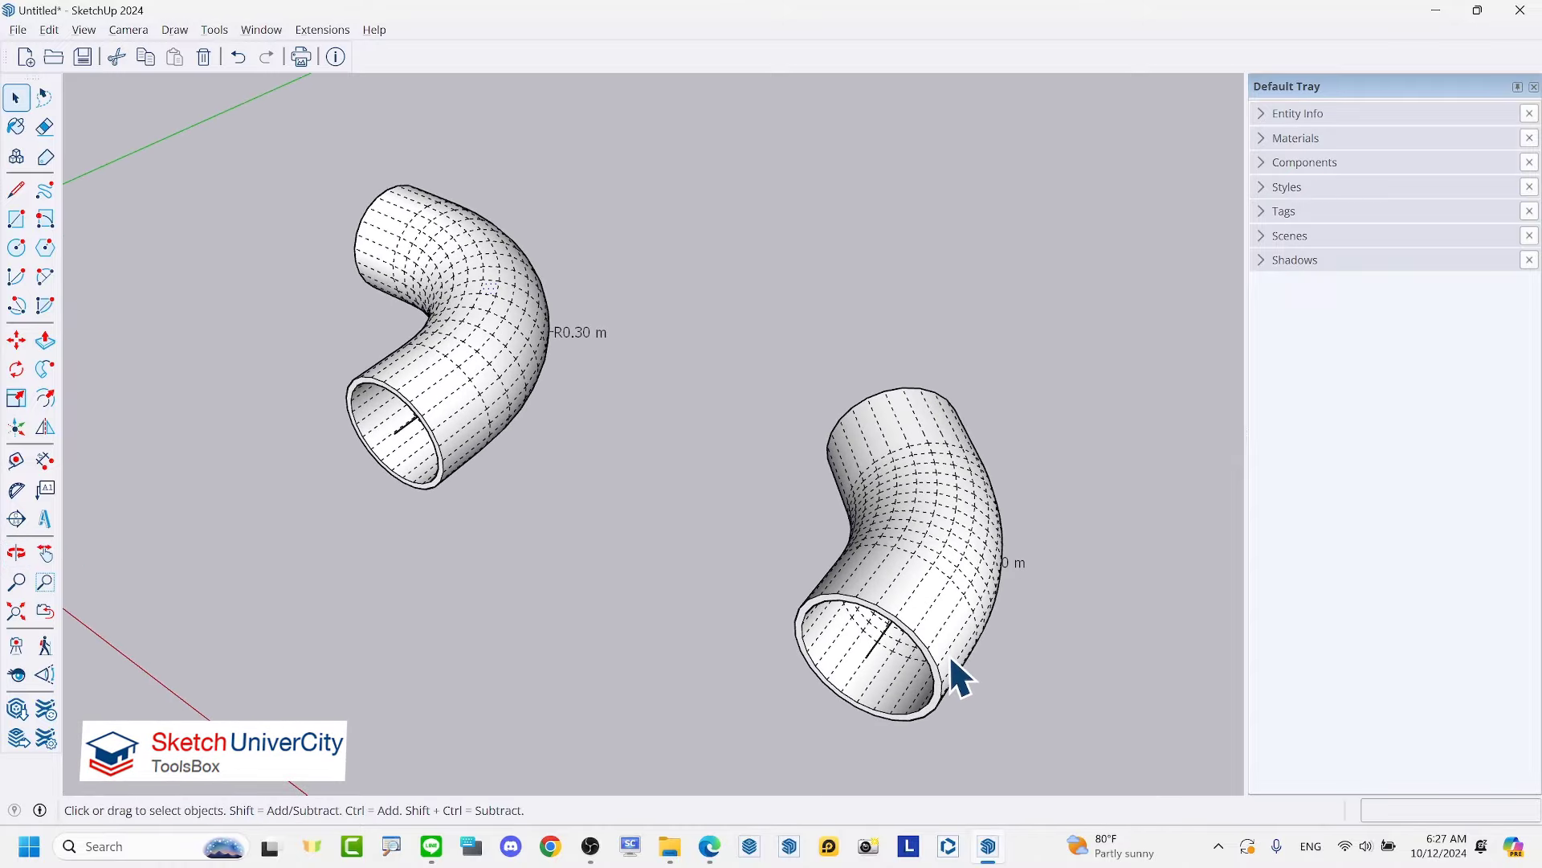
{"action": "middle_click_drag", "start_coordinate": [771, 484], "coordinate": [920, 582]}
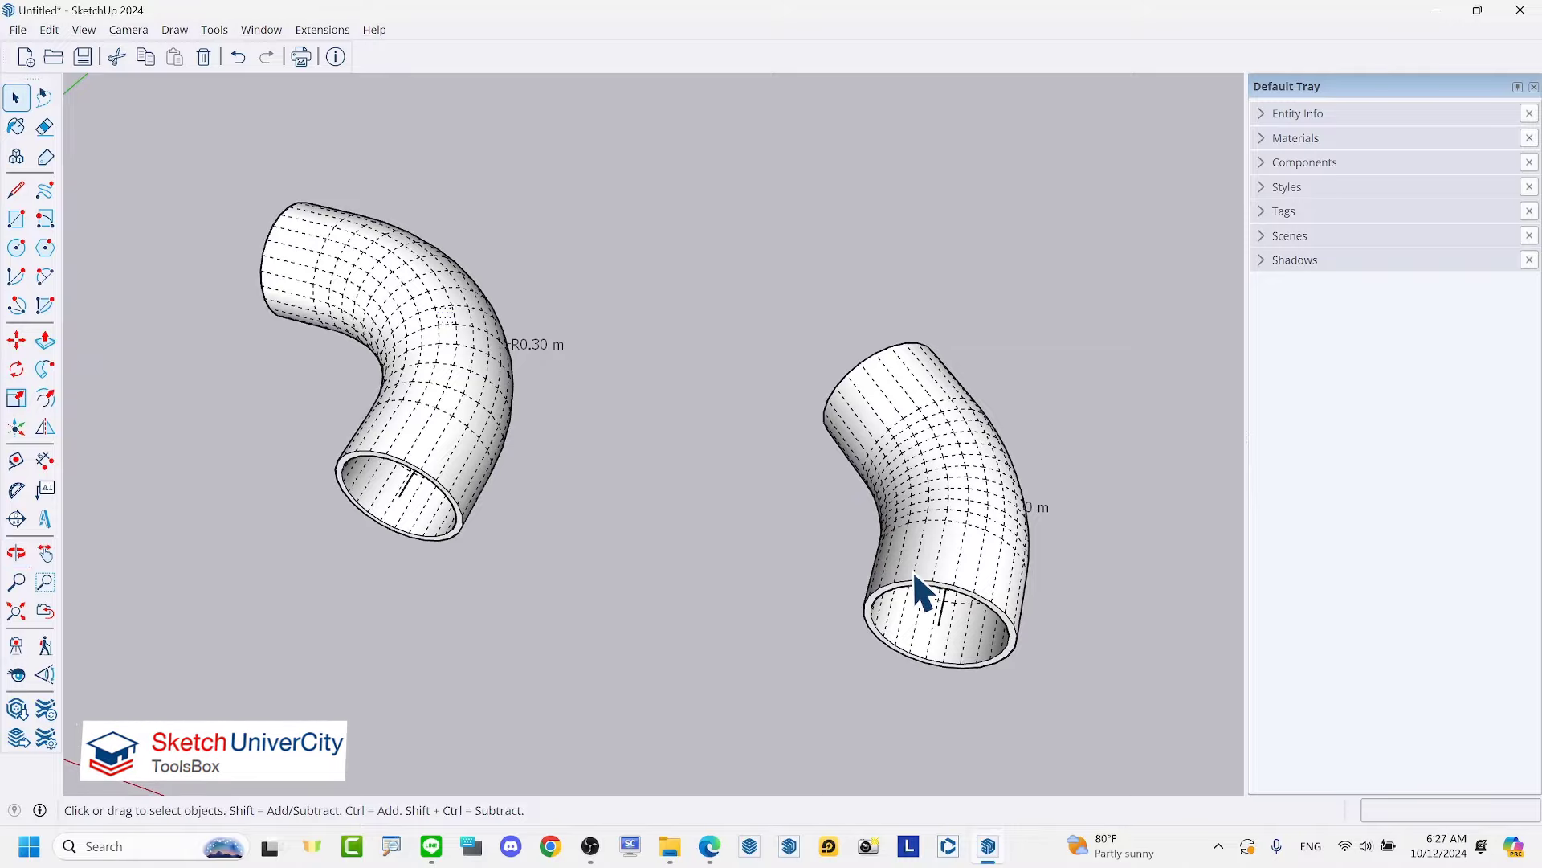
{"action": "mouse_move", "coordinate": [913, 570]}
{"action": "middle_mouse_down"}
{"action": "mouse_move", "coordinate": [602, 458]}
{"action": "mouse_move", "coordinate": [554, 479]}
{"action": "mouse_move", "coordinate": [411, 305]}
{"action": "mouse_move", "coordinate": [423, 299]}
{"action": "middle_mouse_up"}
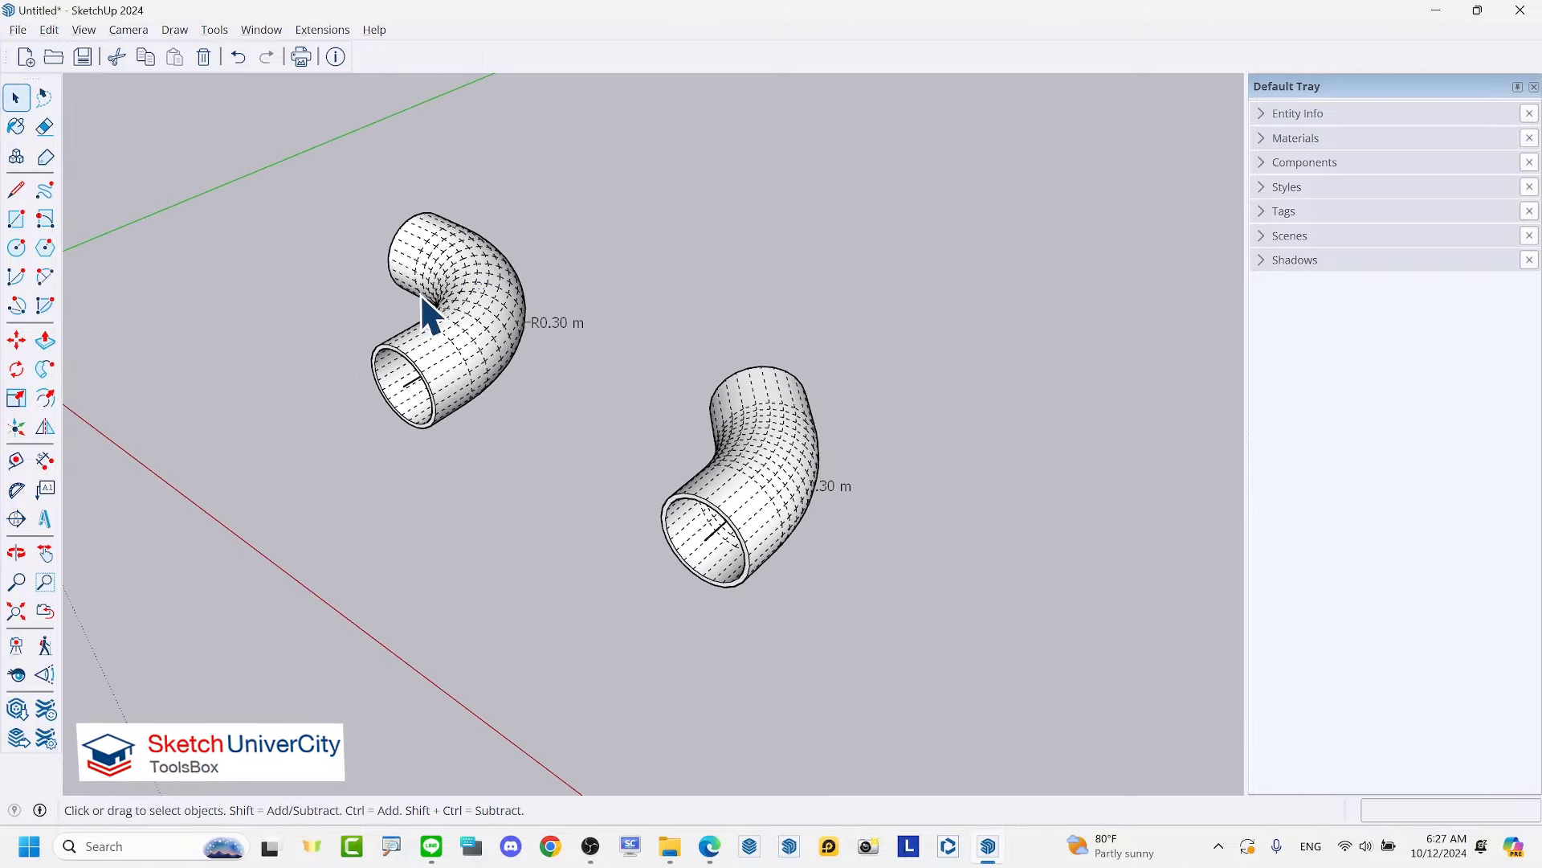
{"action": "left_click", "coordinate": [83, 30]}
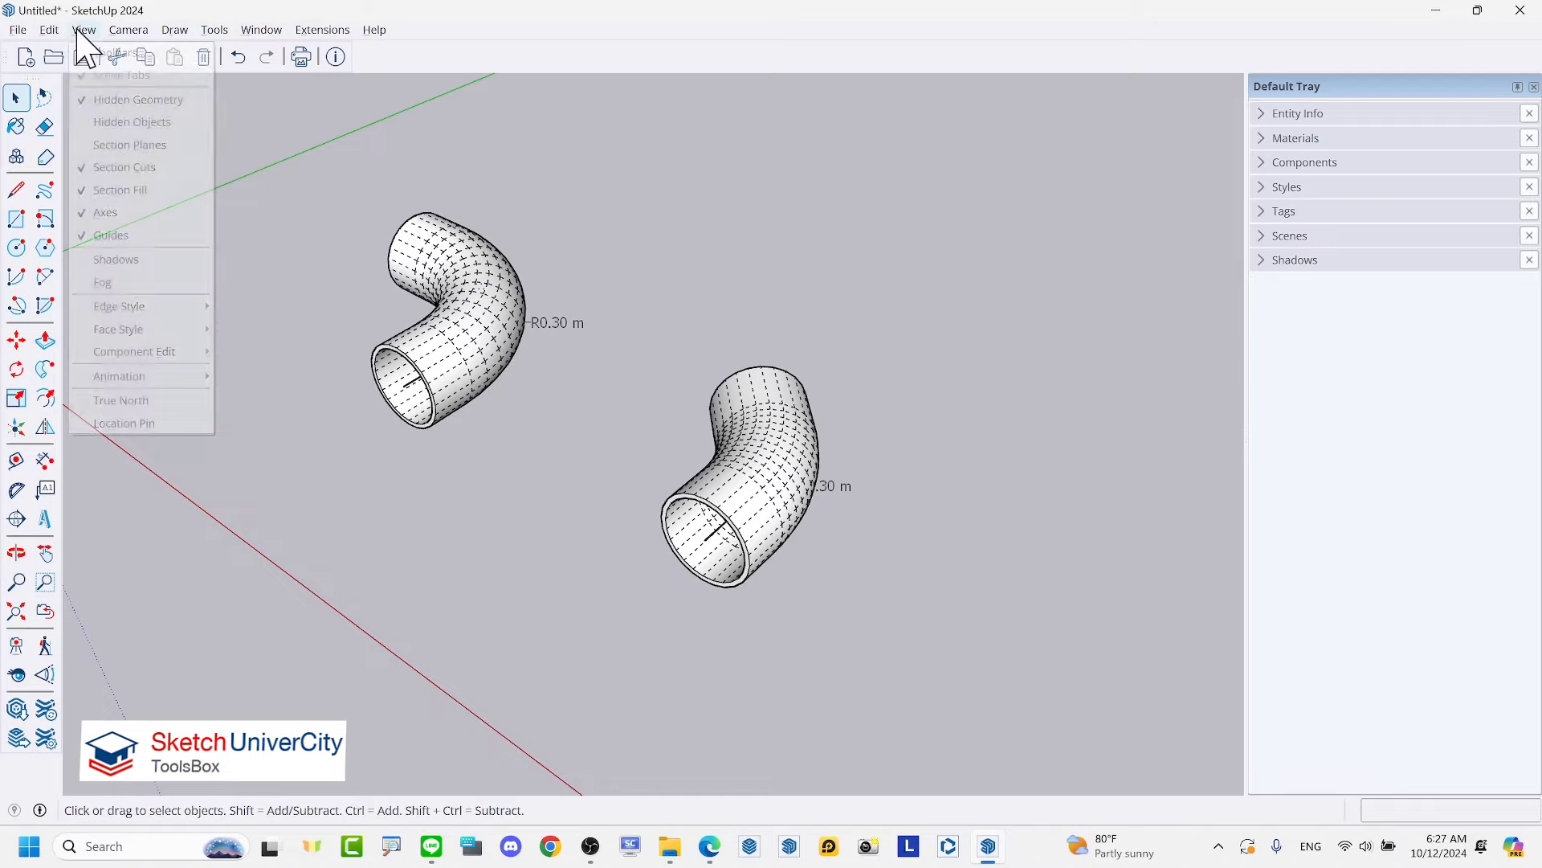
{"action": "left_click", "coordinate": [137, 97]}
{"action": "mouse_move", "coordinate": [212, 137]}
{"action": "middle_mouse_down"}
{"action": "mouse_move", "coordinate": [361, 215]}
{"action": "mouse_move", "coordinate": [371, 241]}
{"action": "middle_mouse_up"}
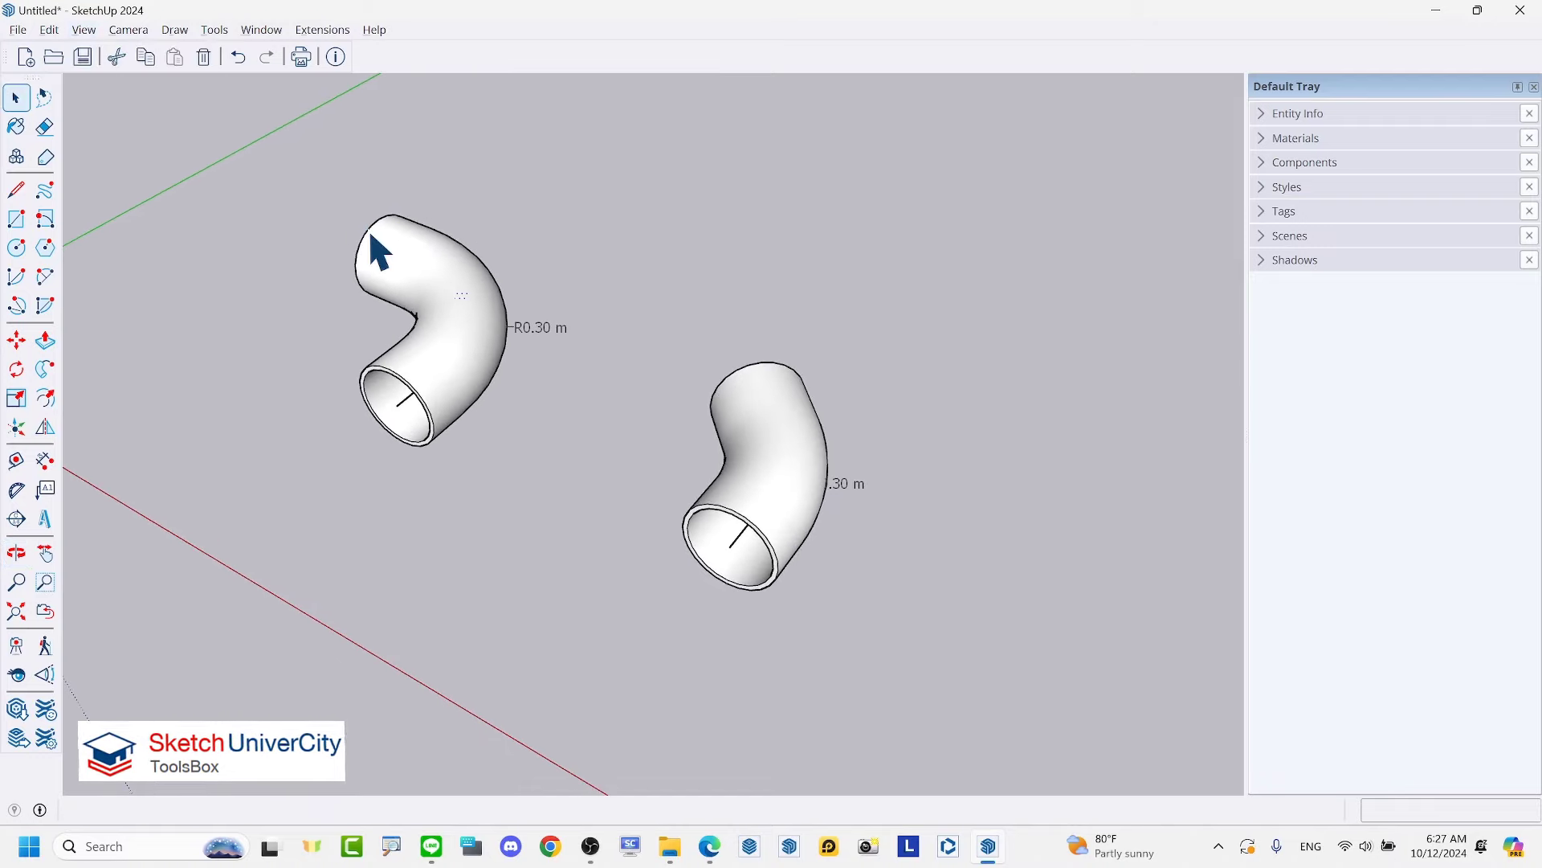
{"action": "left_click_drag", "start_coordinate": [282, 173], "coordinate": [1024, 639]}
Step: Delete both elbow pipes and bring the view down to the origin
{"action": "key", "text": "Delete"}
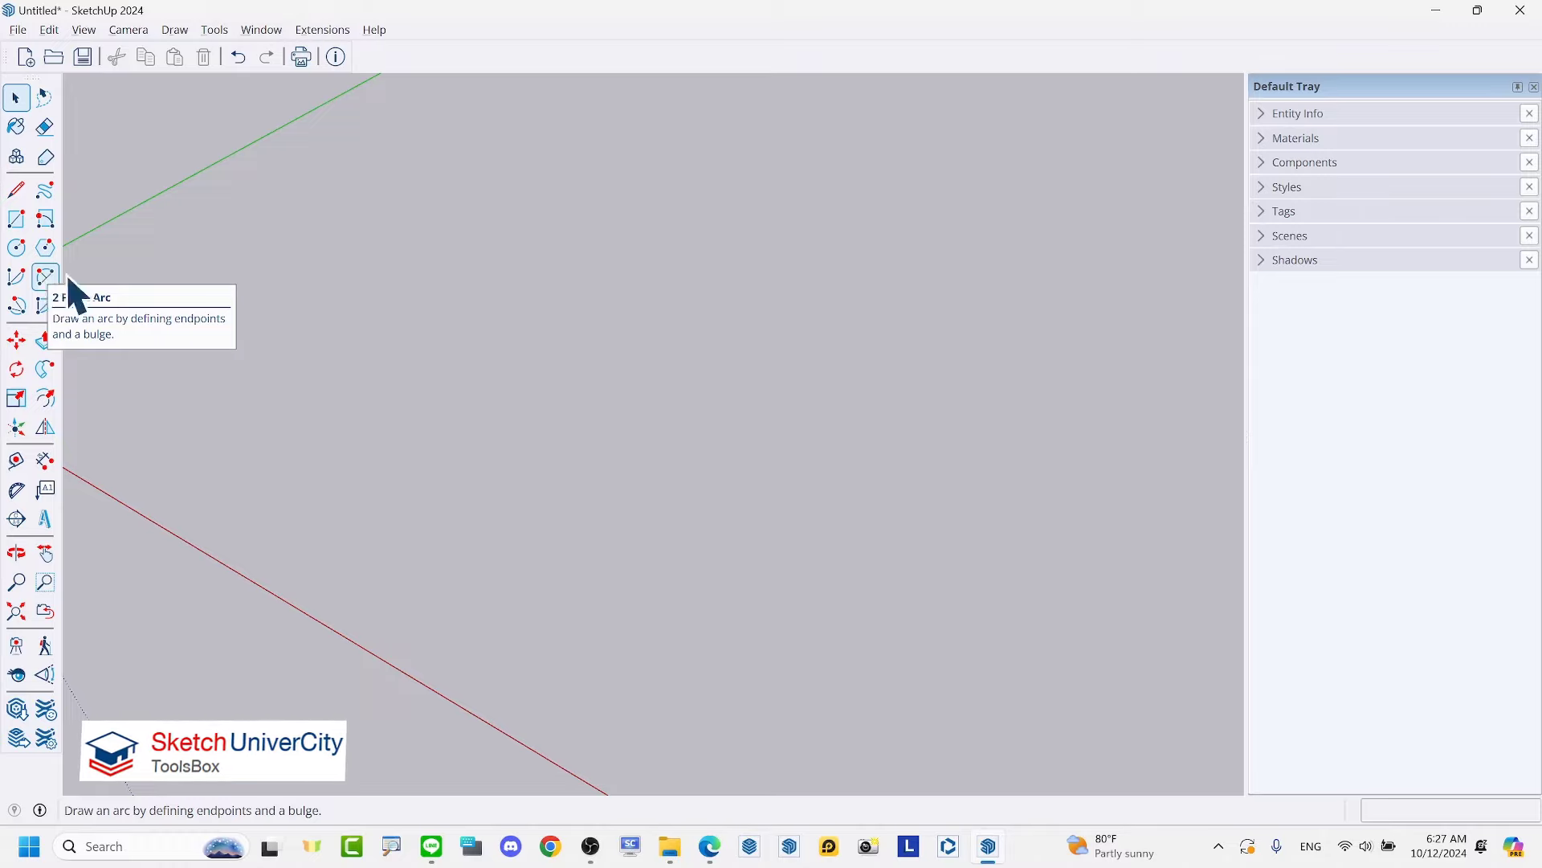
{"action": "key", "text": "a"}
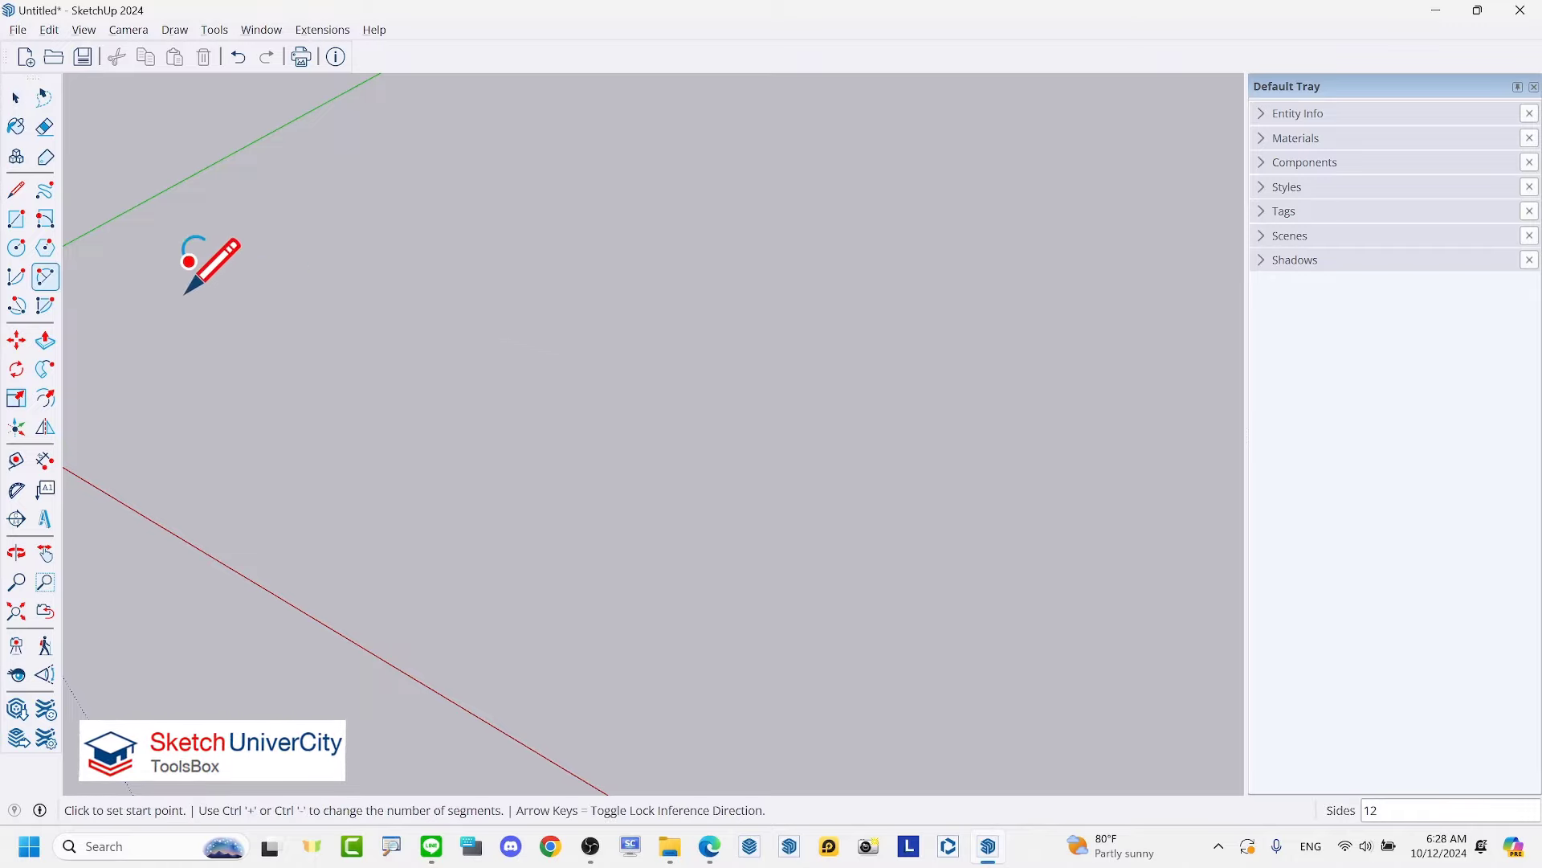
{"action": "scroll", "coordinate": [615, 374], "scroll_direction": "down", "scroll_amount": 2}
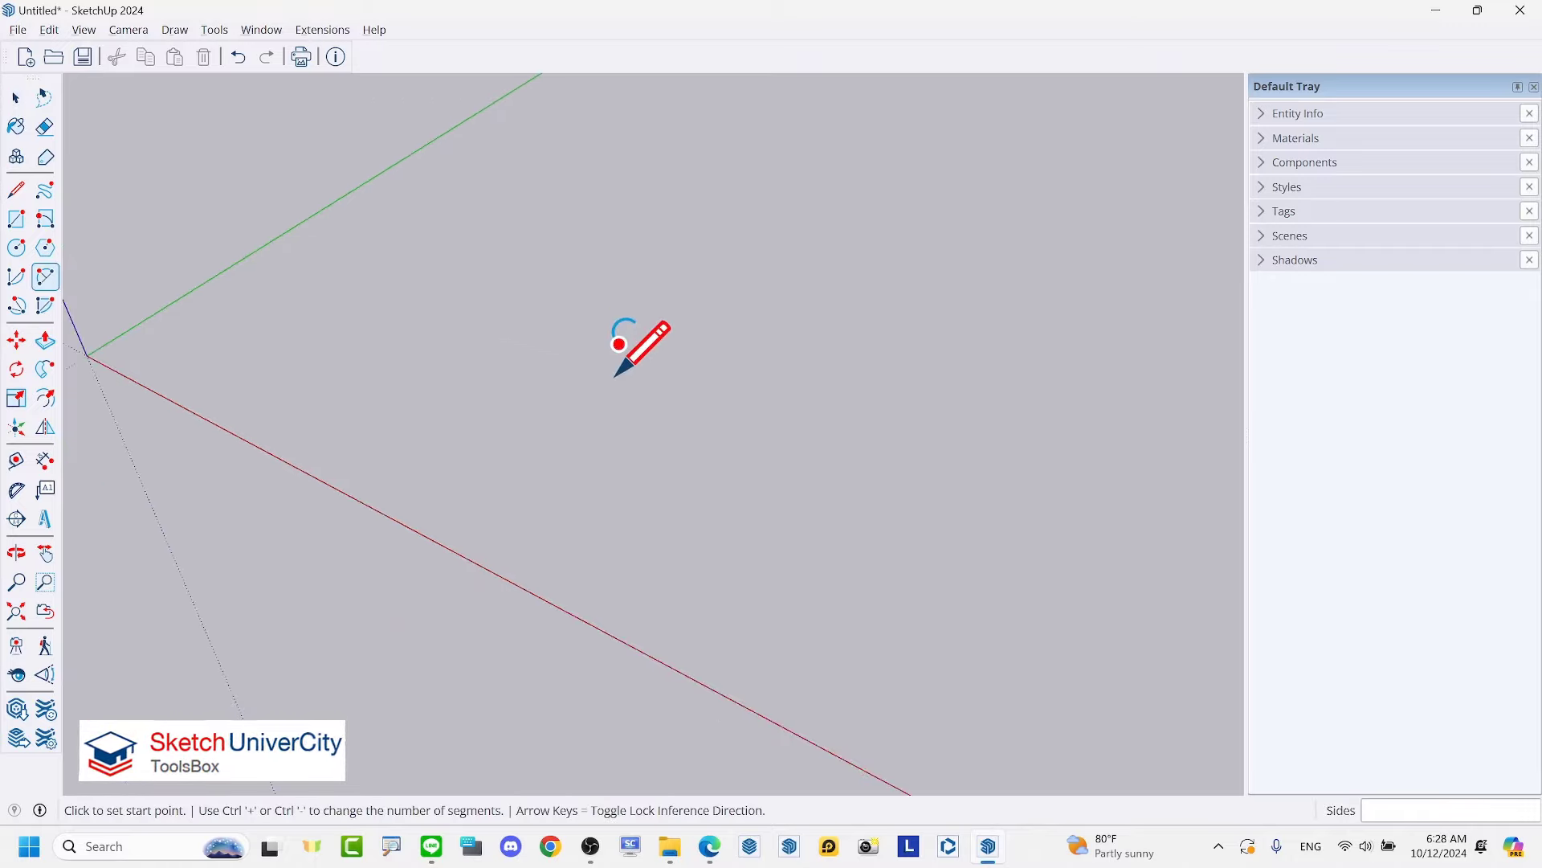
{"action": "scroll", "coordinate": [615, 375], "scroll_direction": "down", "scroll_amount": 2}
{"action": "scroll", "coordinate": [616, 375], "scroll_direction": "down", "scroll_amount": 3}
{"action": "scroll", "coordinate": [369, 446], "scroll_direction": "down", "scroll_amount": 3}
{"action": "middle_click_drag", "start_coordinate": [369, 445], "coordinate": [455, 404]}
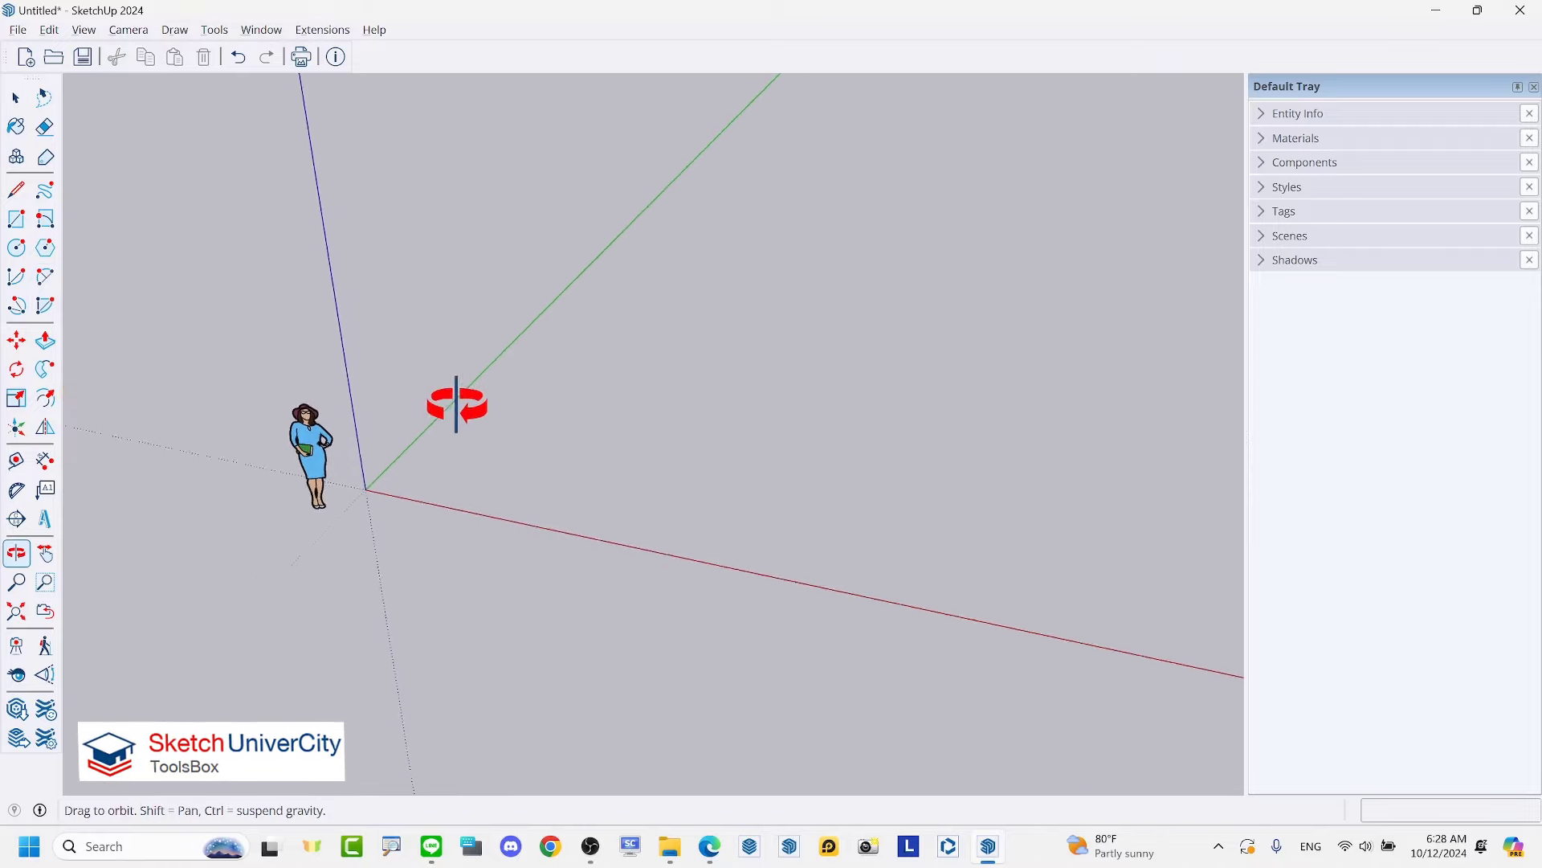
{"action": "scroll", "coordinate": [344, 379], "scroll_direction": "down", "scroll_amount": 2}
{"action": "scroll", "coordinate": [328, 395], "scroll_direction": "down", "scroll_amount": 1}
Step: Draw a 25 m line parallel to the red axis beside the origin
{"action": "key", "text": "l"}
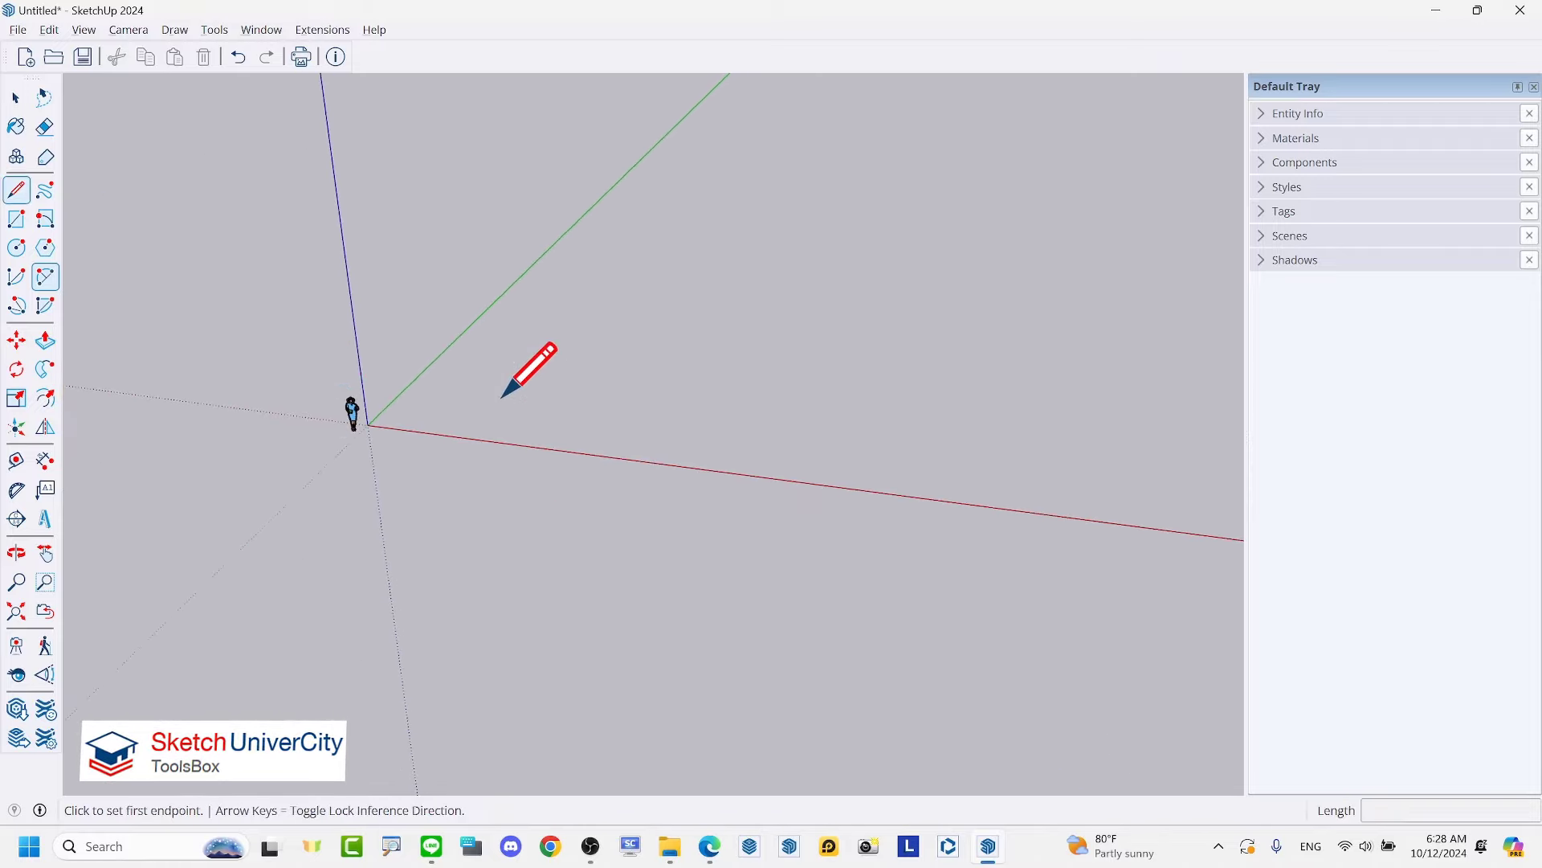
{"action": "left_click", "coordinate": [486, 386]}
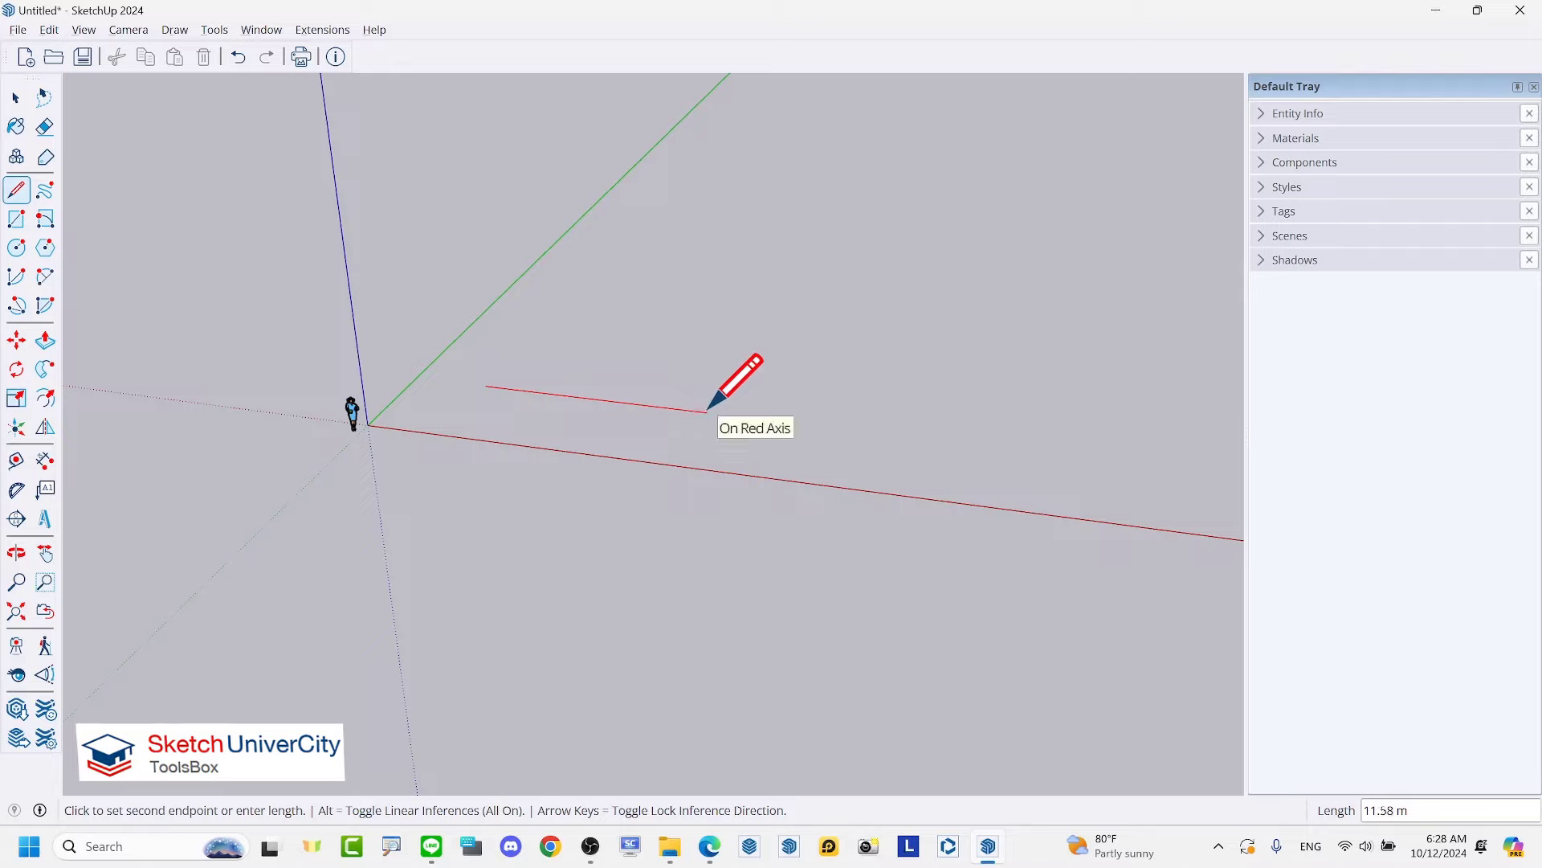
{"action": "key", "text": "Escape"}
{"action": "left_click", "coordinate": [506, 385]}
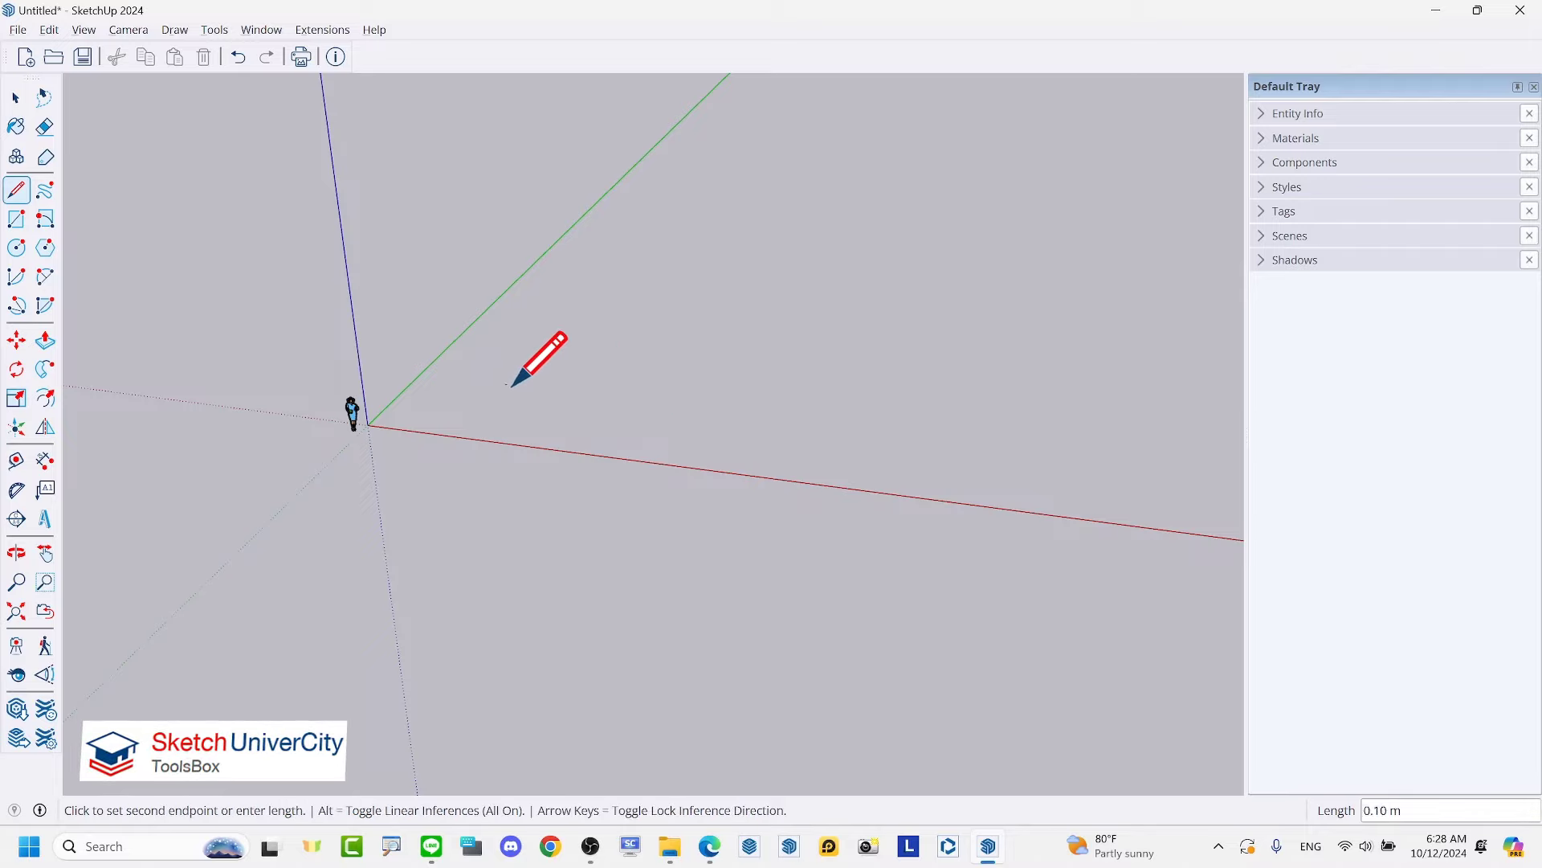
{"action": "type", "text": "25"}
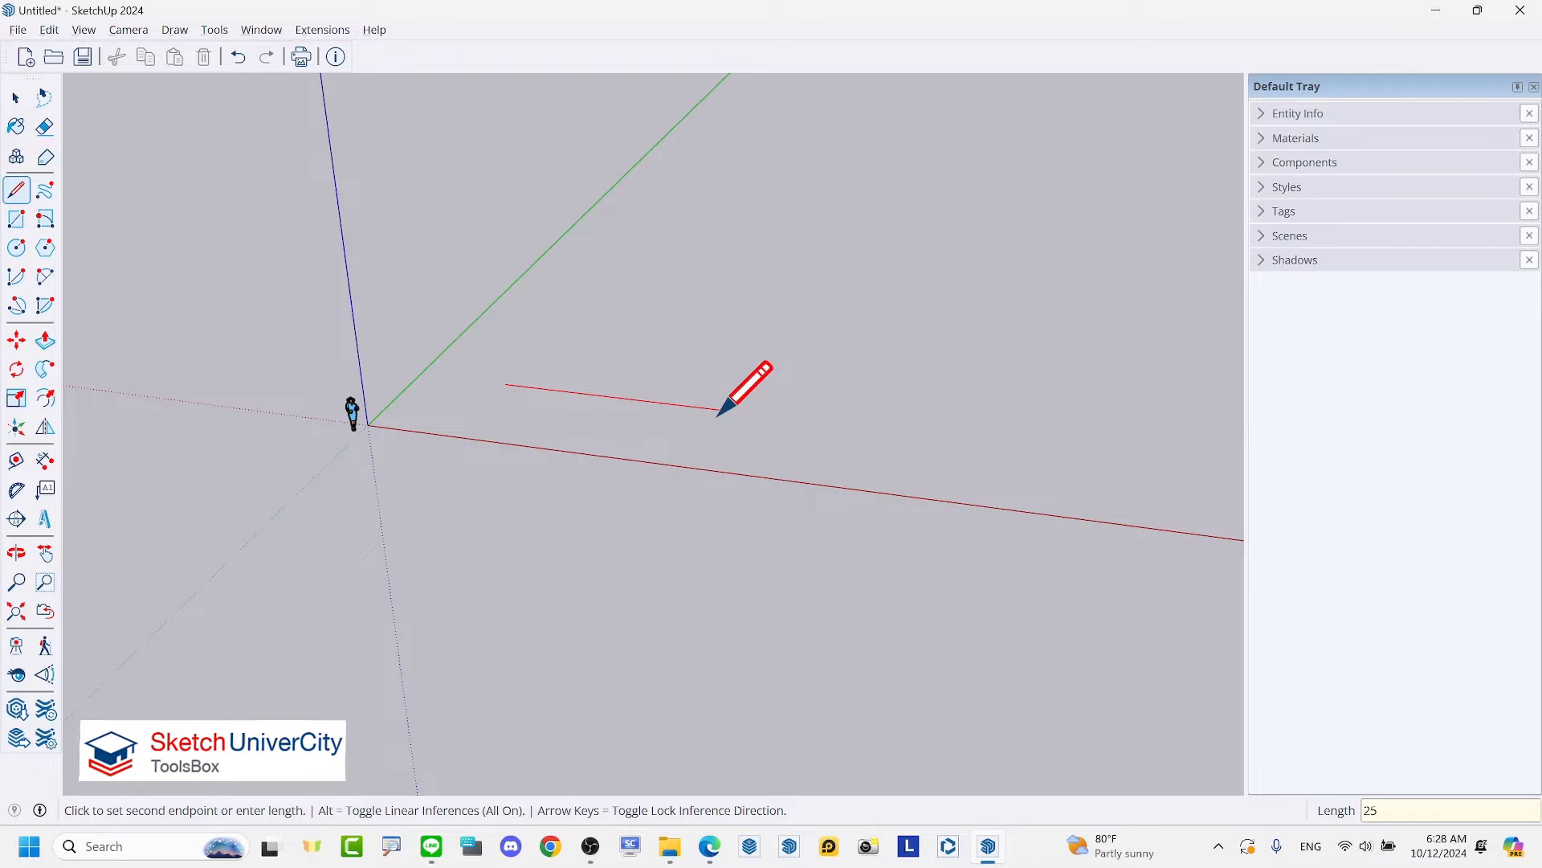
{"action": "key", "text": "Return"}
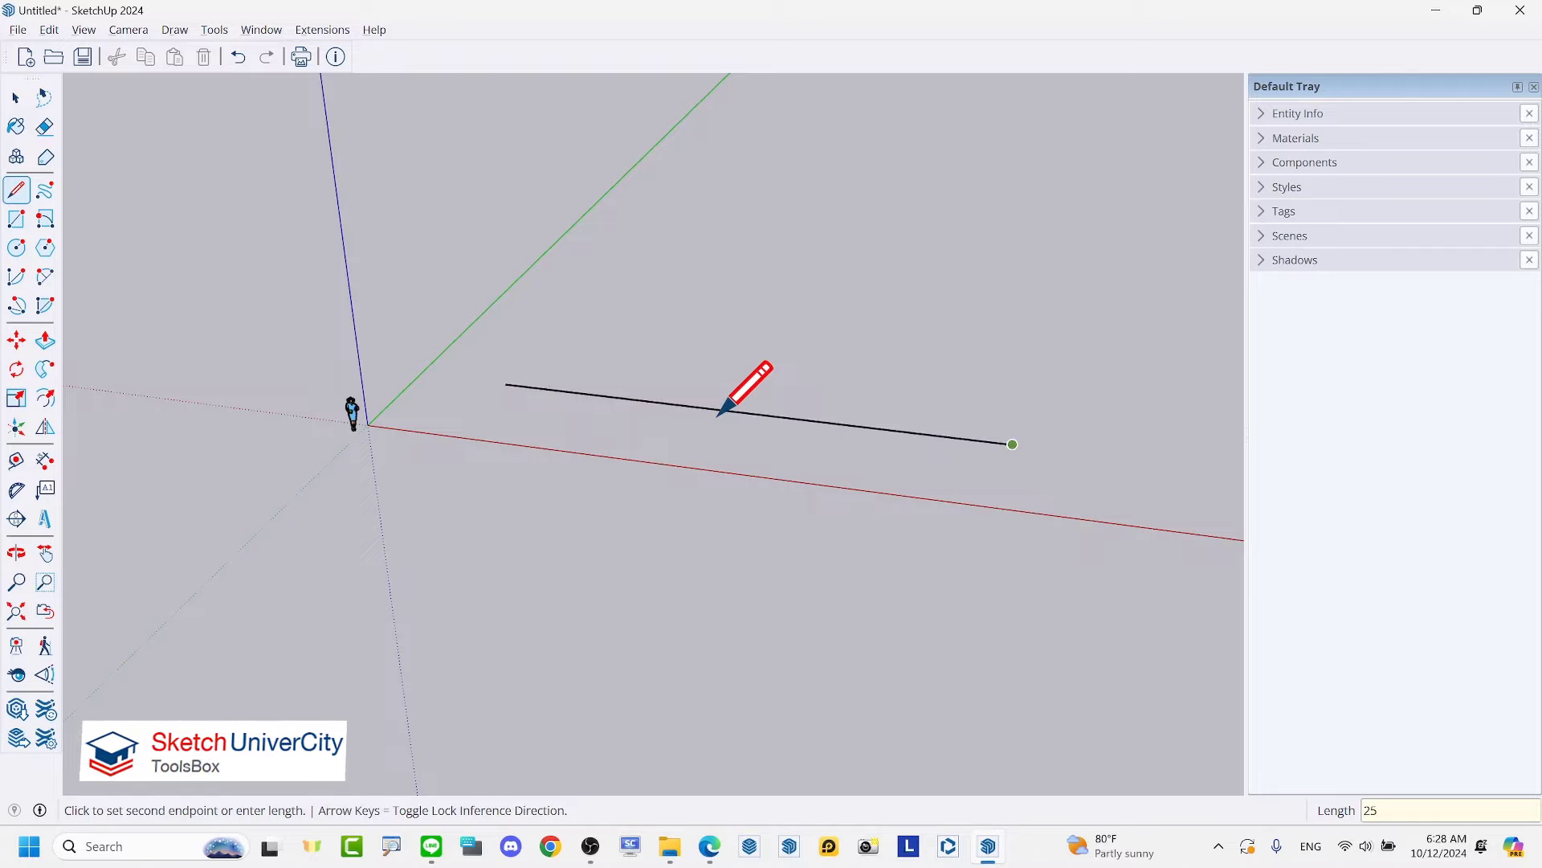
{"action": "key", "text": "space"}
{"action": "mouse_move", "coordinate": [893, 425]}
{"action": "middle_mouse_down"}
{"action": "mouse_move", "coordinate": [842, 466]}
{"action": "mouse_move", "coordinate": [1004, 467]}
{"action": "middle_mouse_up"}
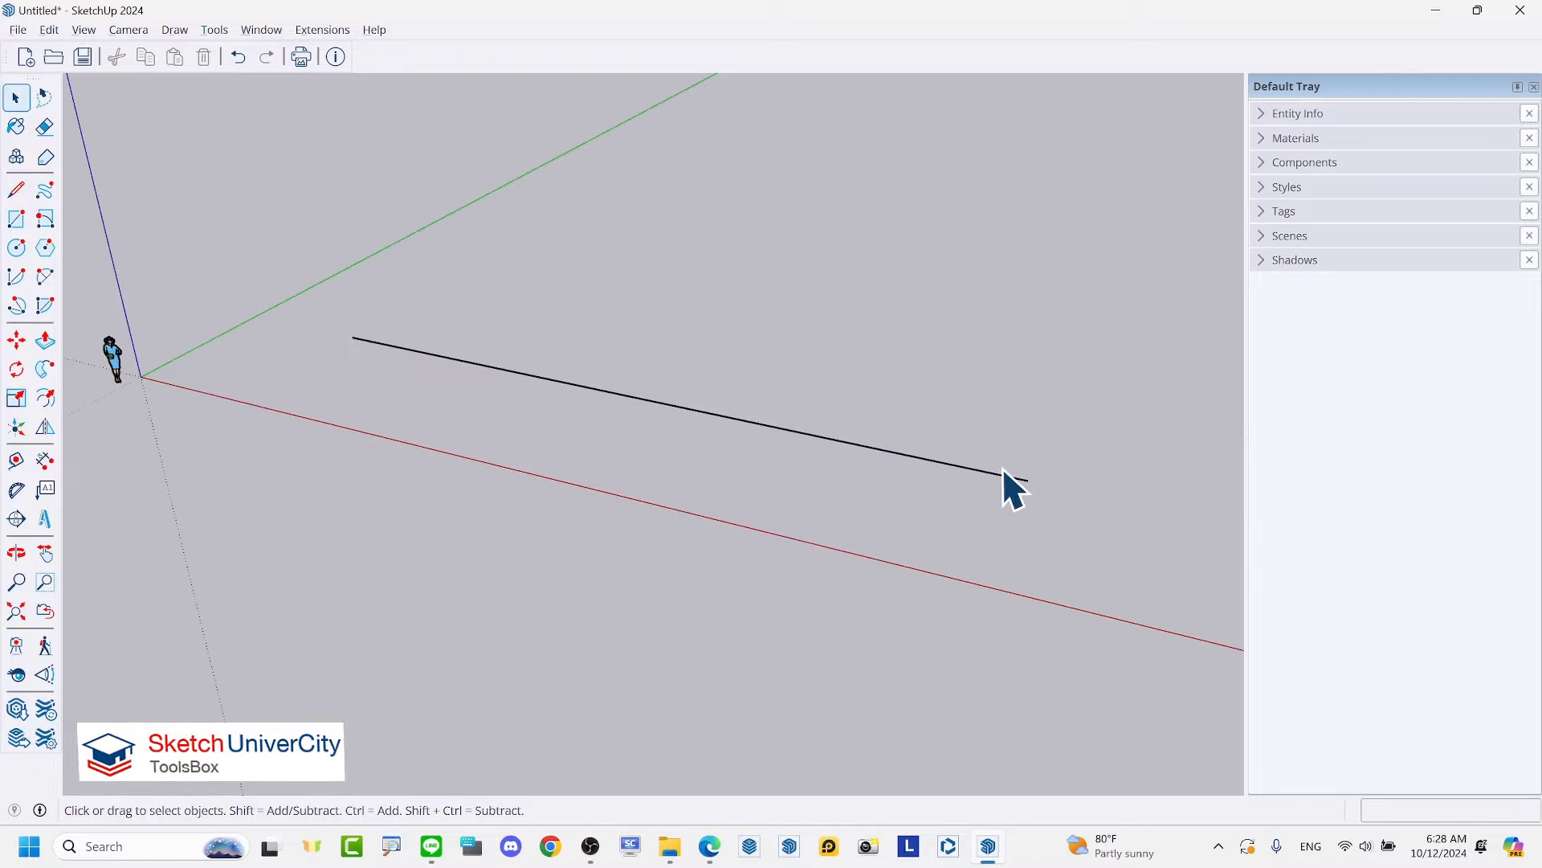
Step: Dimension the straight edge, placing the 25.00 m label below it
{"action": "left_click", "coordinate": [45, 460]}
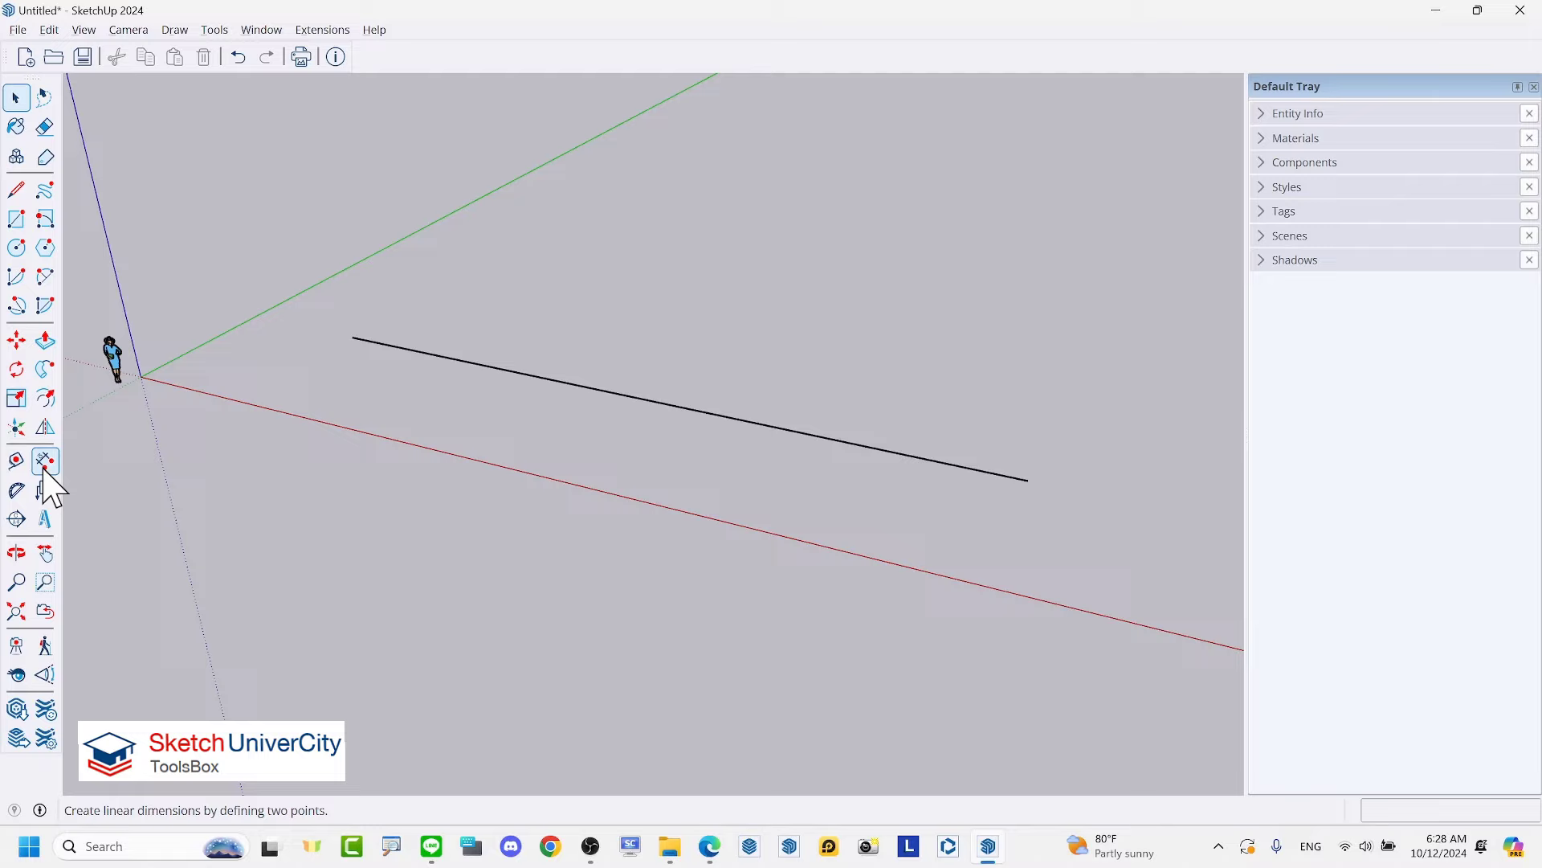
{"action": "left_click", "coordinate": [938, 463]}
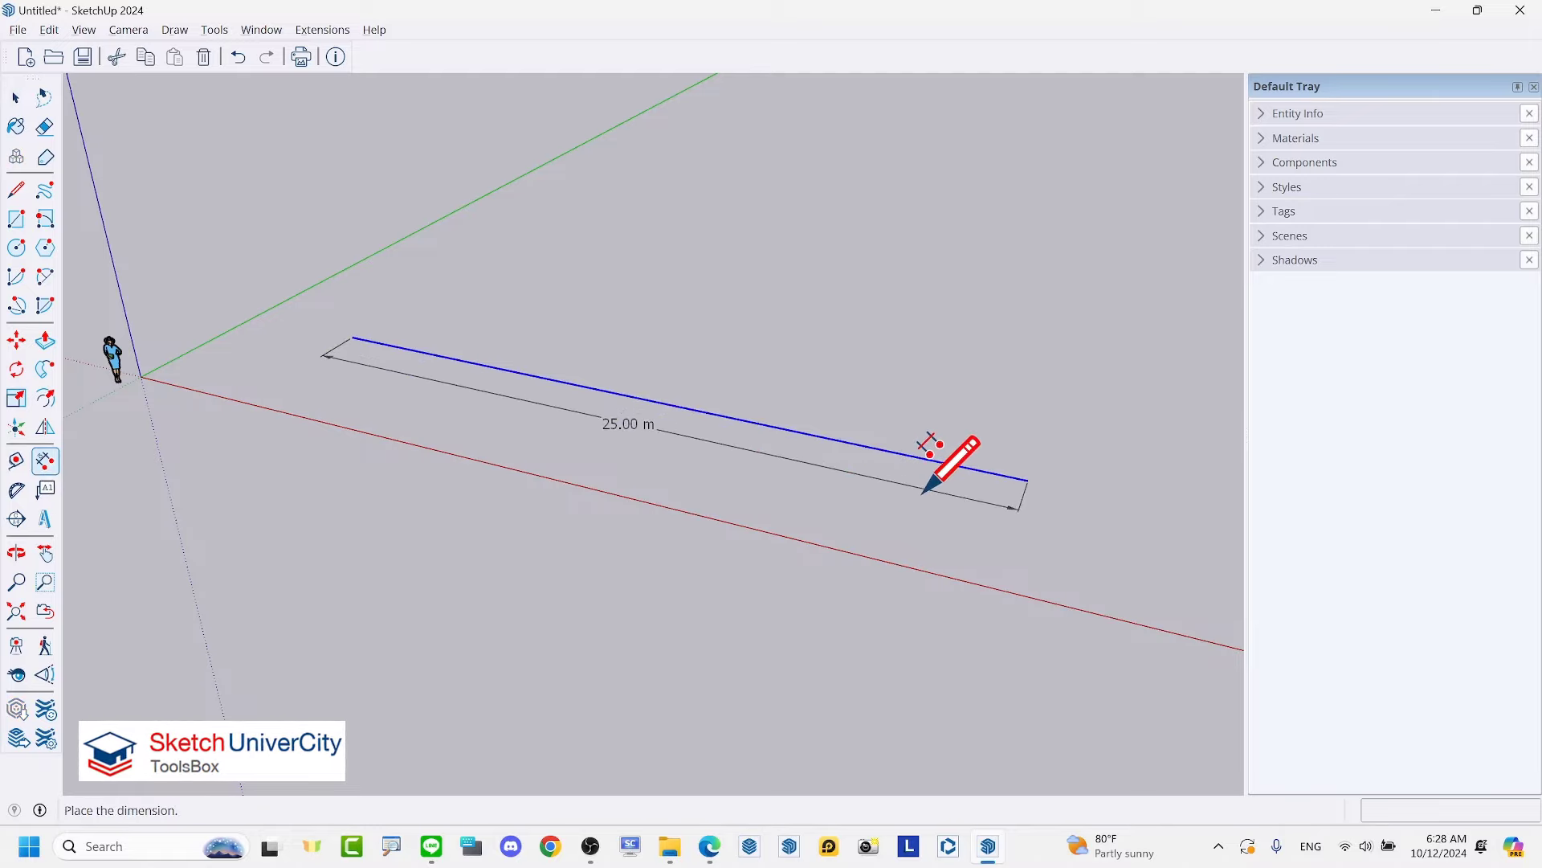
{"action": "left_click", "coordinate": [929, 486]}
{"action": "key", "text": "space"}
Step: Orbit the view and sketch temporary notes of the planned 6 m arch and base length
{"action": "middle_click_drag", "start_coordinate": [957, 441], "coordinate": [773, 456]}
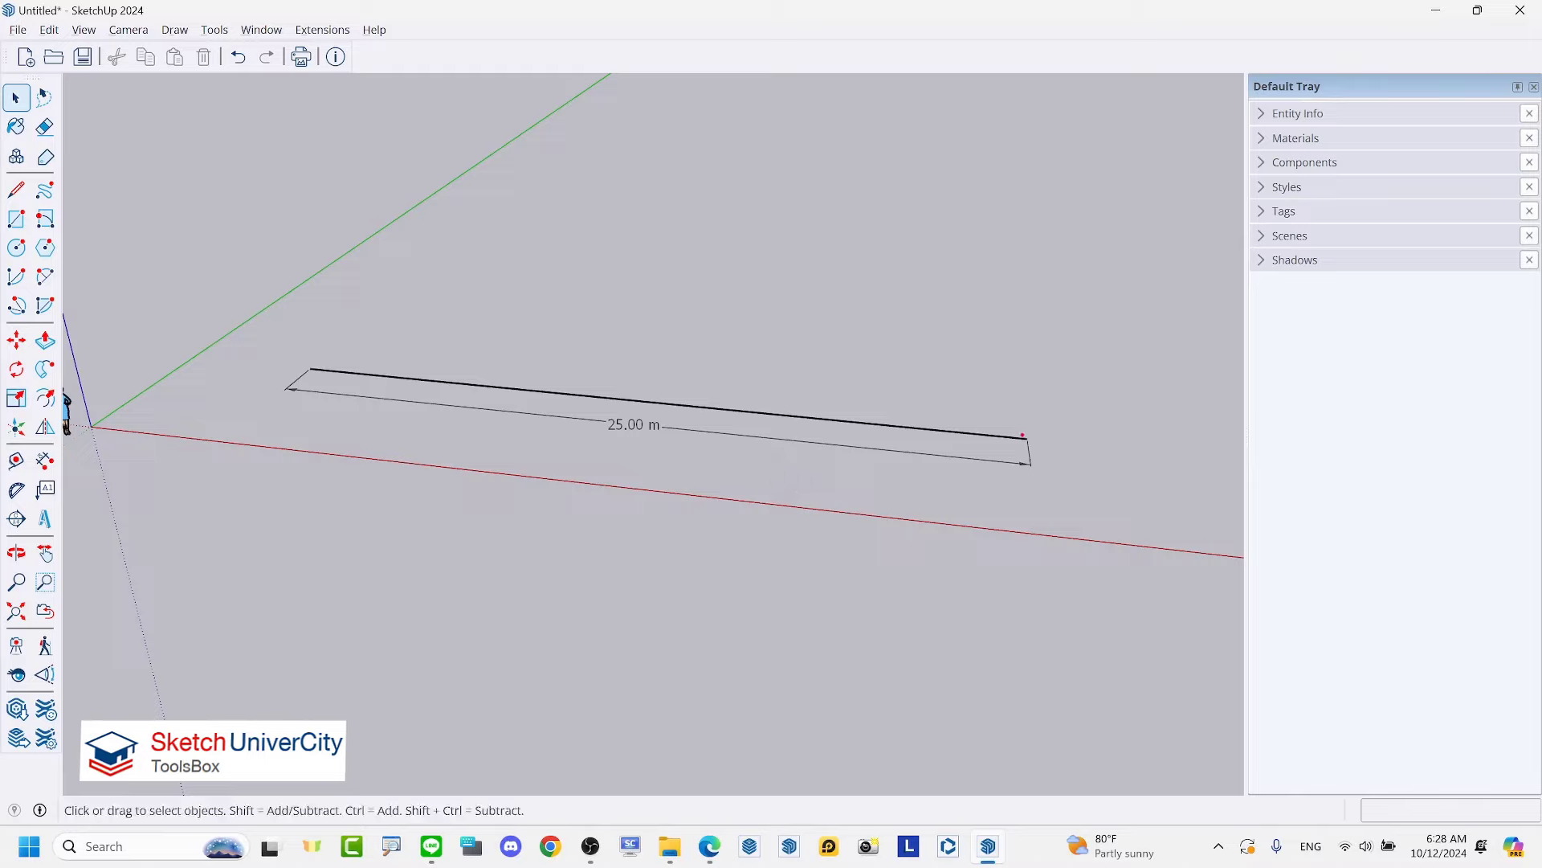
{"action": "mouse_move", "coordinate": [1022, 435]}
{"action": "left_mouse_down"}
{"action": "mouse_move", "coordinate": [1000, 404]}
{"action": "mouse_move", "coordinate": [778, 295]}
{"action": "mouse_move", "coordinate": [479, 276]}
{"action": "mouse_move", "coordinate": [314, 352]}
{"action": "left_mouse_up"}
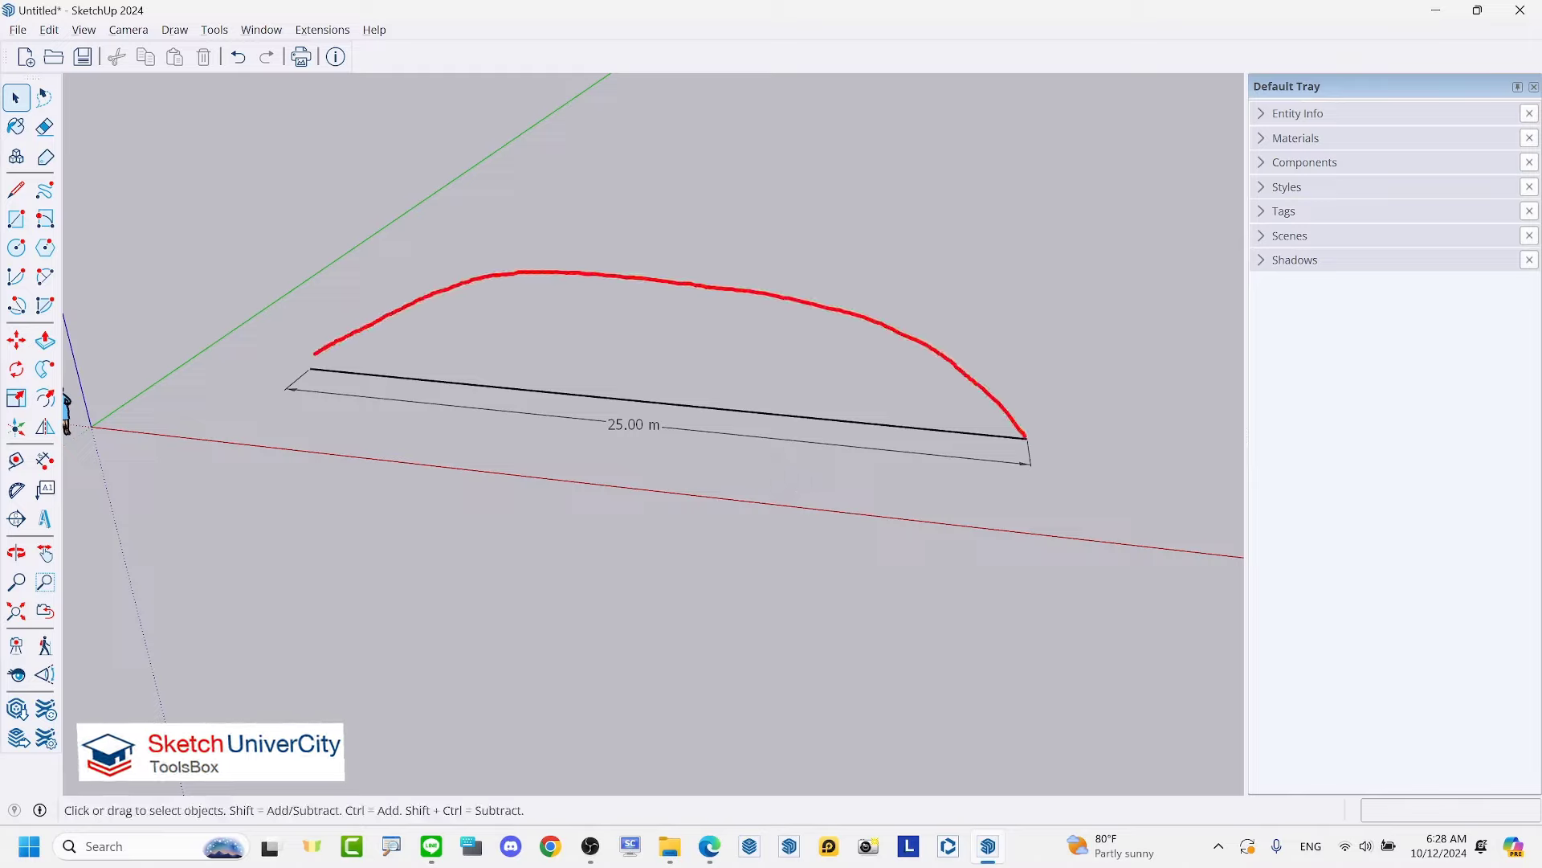
{"action": "left_click_drag", "start_coordinate": [658, 400], "coordinate": [654, 282]}
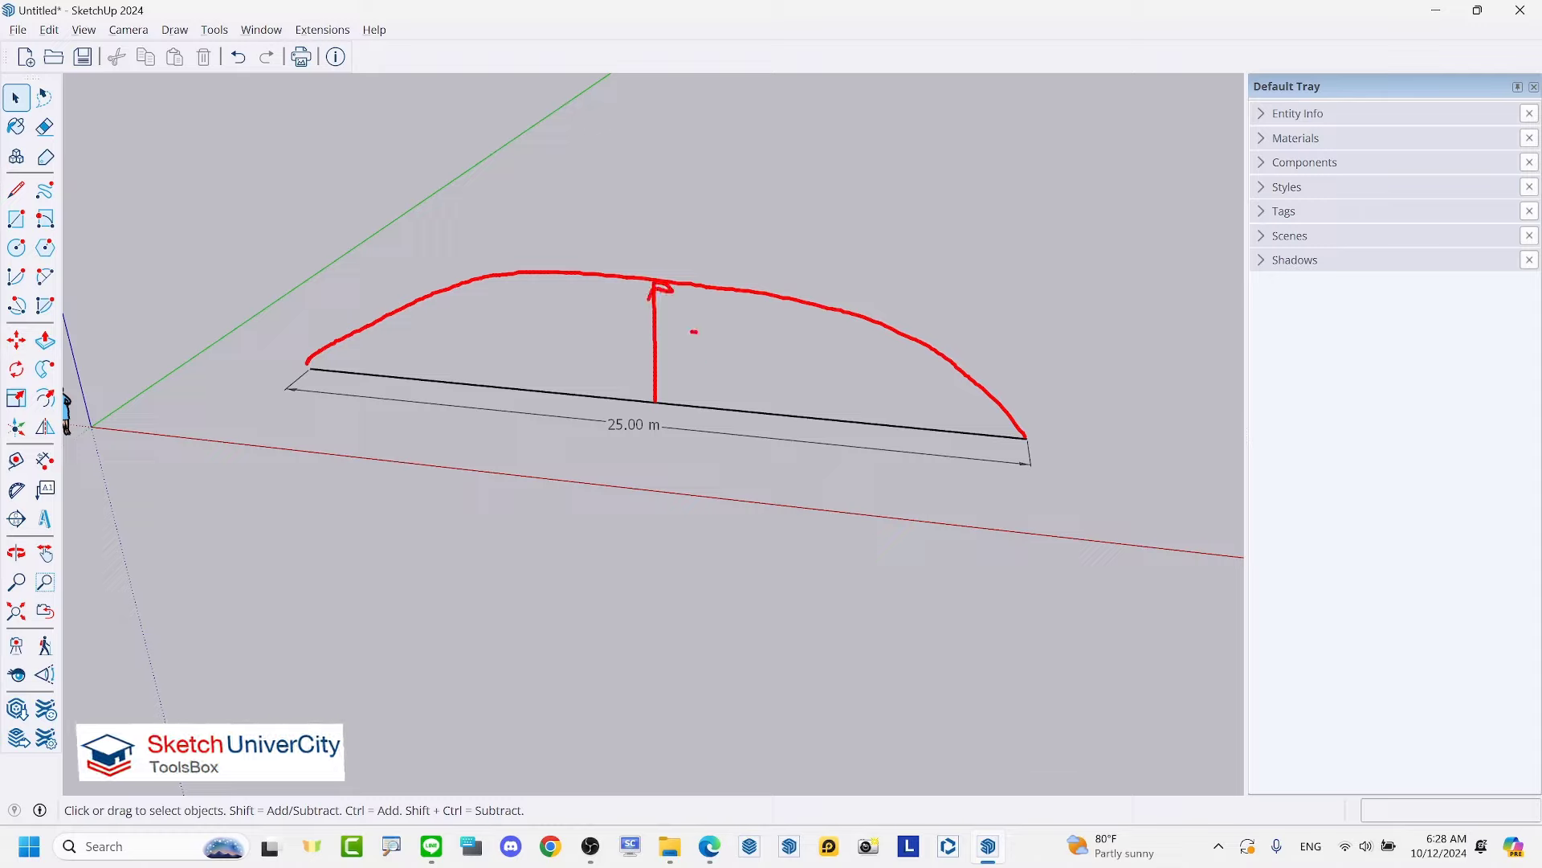
{"action": "left_click_drag", "start_coordinate": [694, 331], "coordinate": [684, 368]}
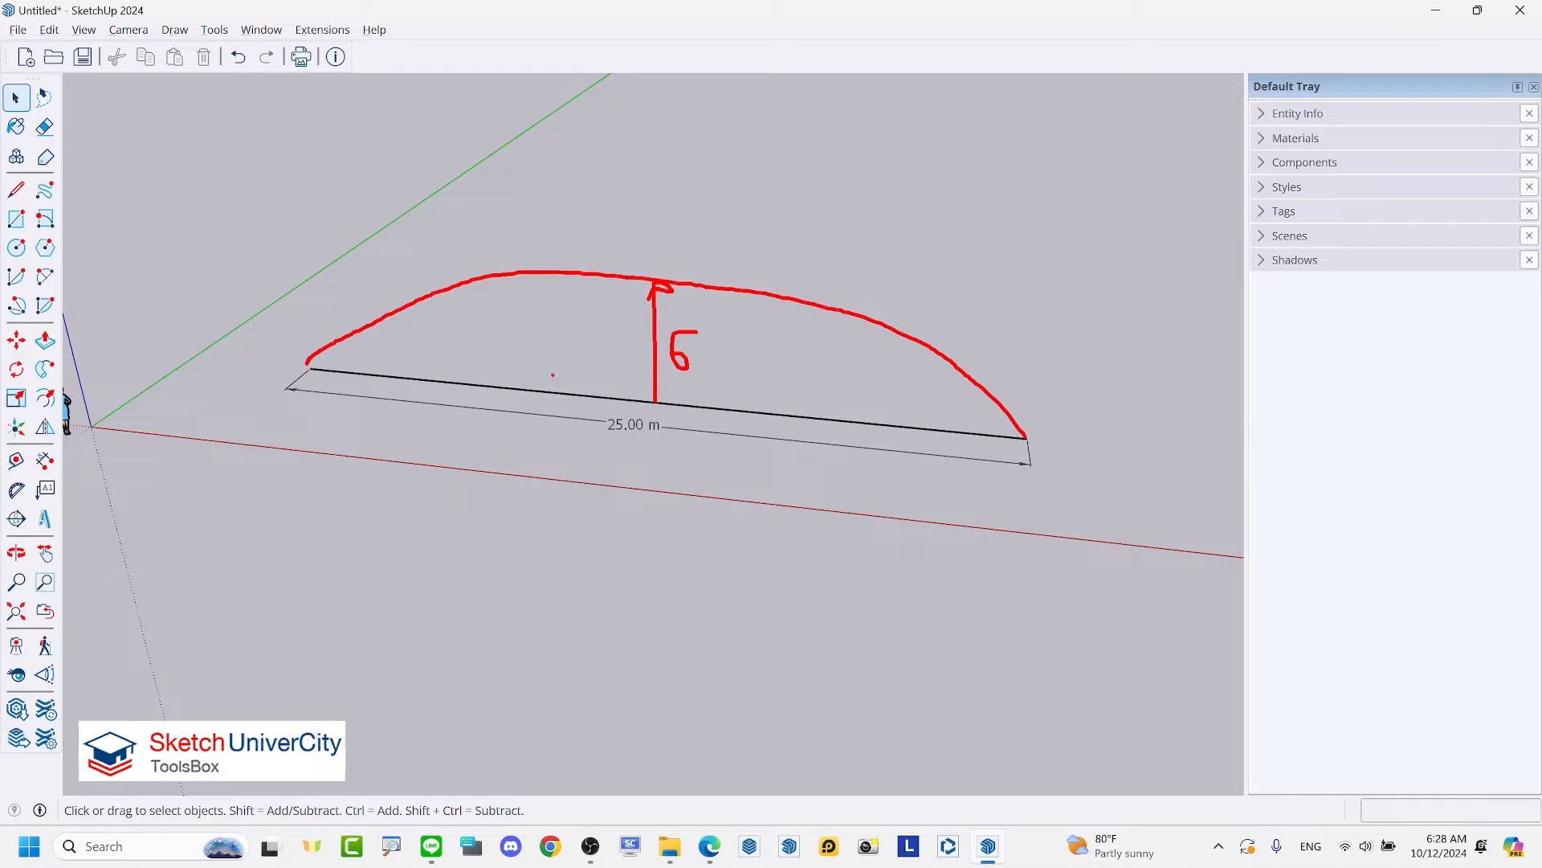
{"action": "mouse_move", "coordinate": [1022, 500]}
{"action": "left_mouse_down"}
{"action": "mouse_move", "coordinate": [240, 455]}
{"action": "mouse_move", "coordinate": [319, 548]}
{"action": "left_mouse_up"}
{"action": "mouse_move", "coordinate": [618, 341]}
{"action": "left_mouse_down"}
{"action": "mouse_move", "coordinate": [616, 394]}
{"action": "mouse_move", "coordinate": [620, 277]}
{"action": "left_mouse_up"}
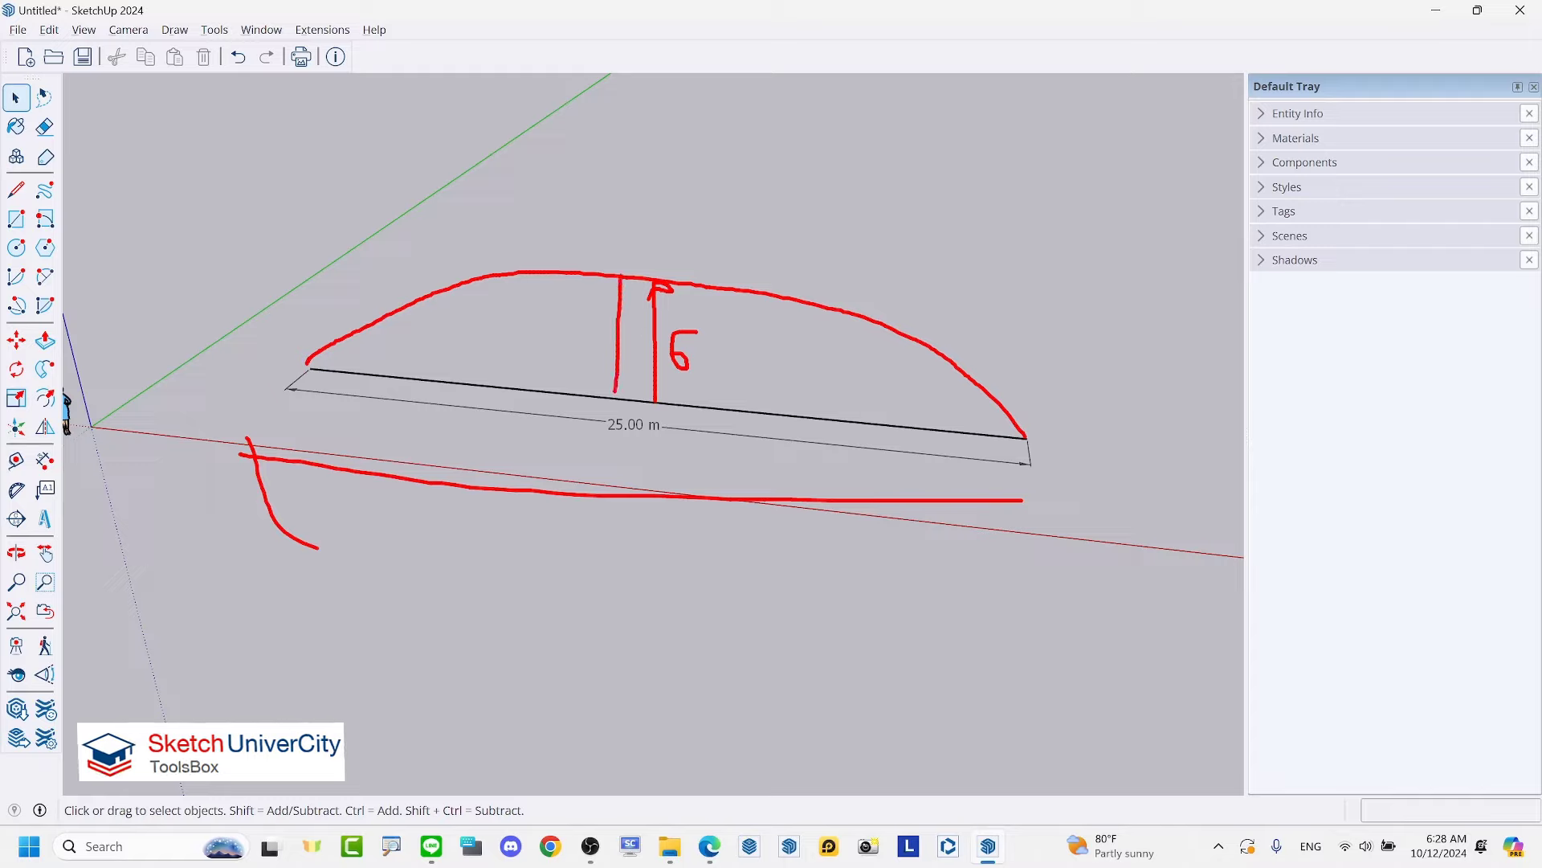
{"action": "key", "text": "Escape"}
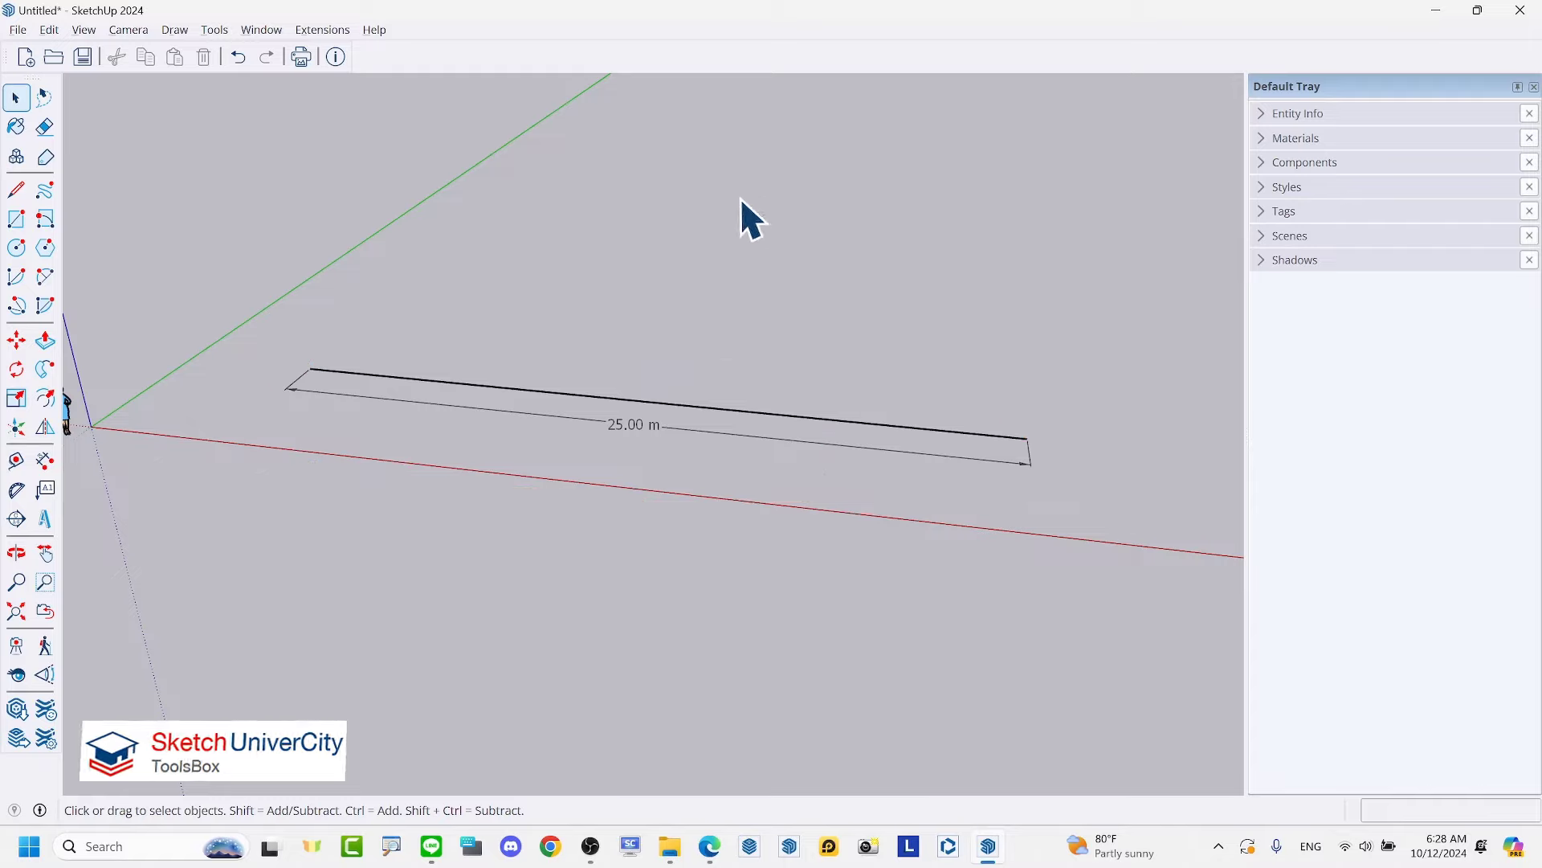
Step: Start a 2-point arc between the 25 m edge's endpoints, locked to the blue axis
{"action": "key", "text": "a"}
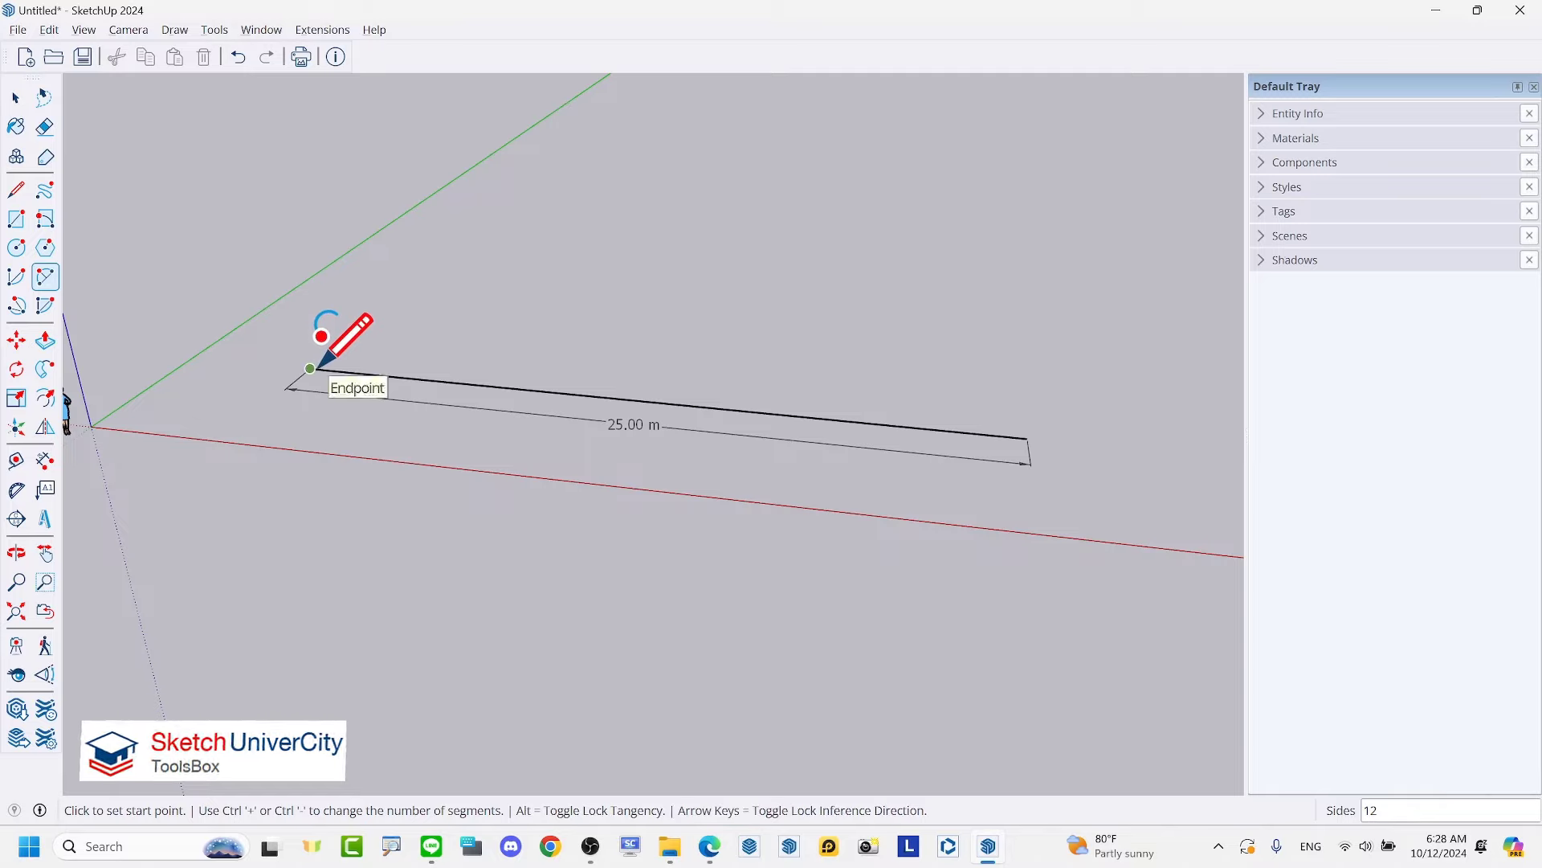
{"action": "left_click", "coordinate": [317, 368]}
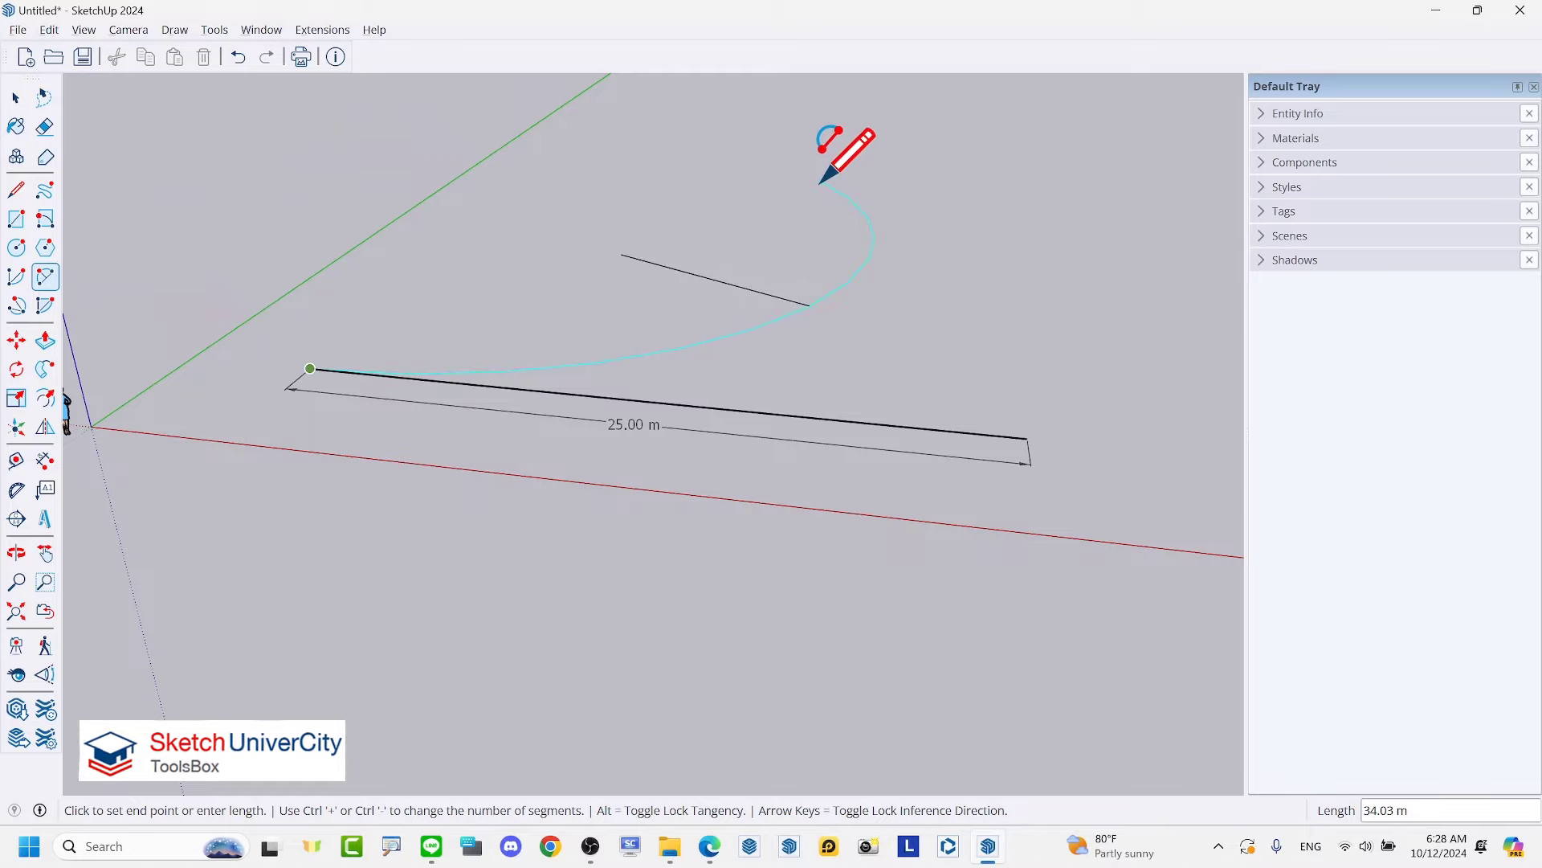
{"action": "left_click", "coordinate": [1028, 438]}
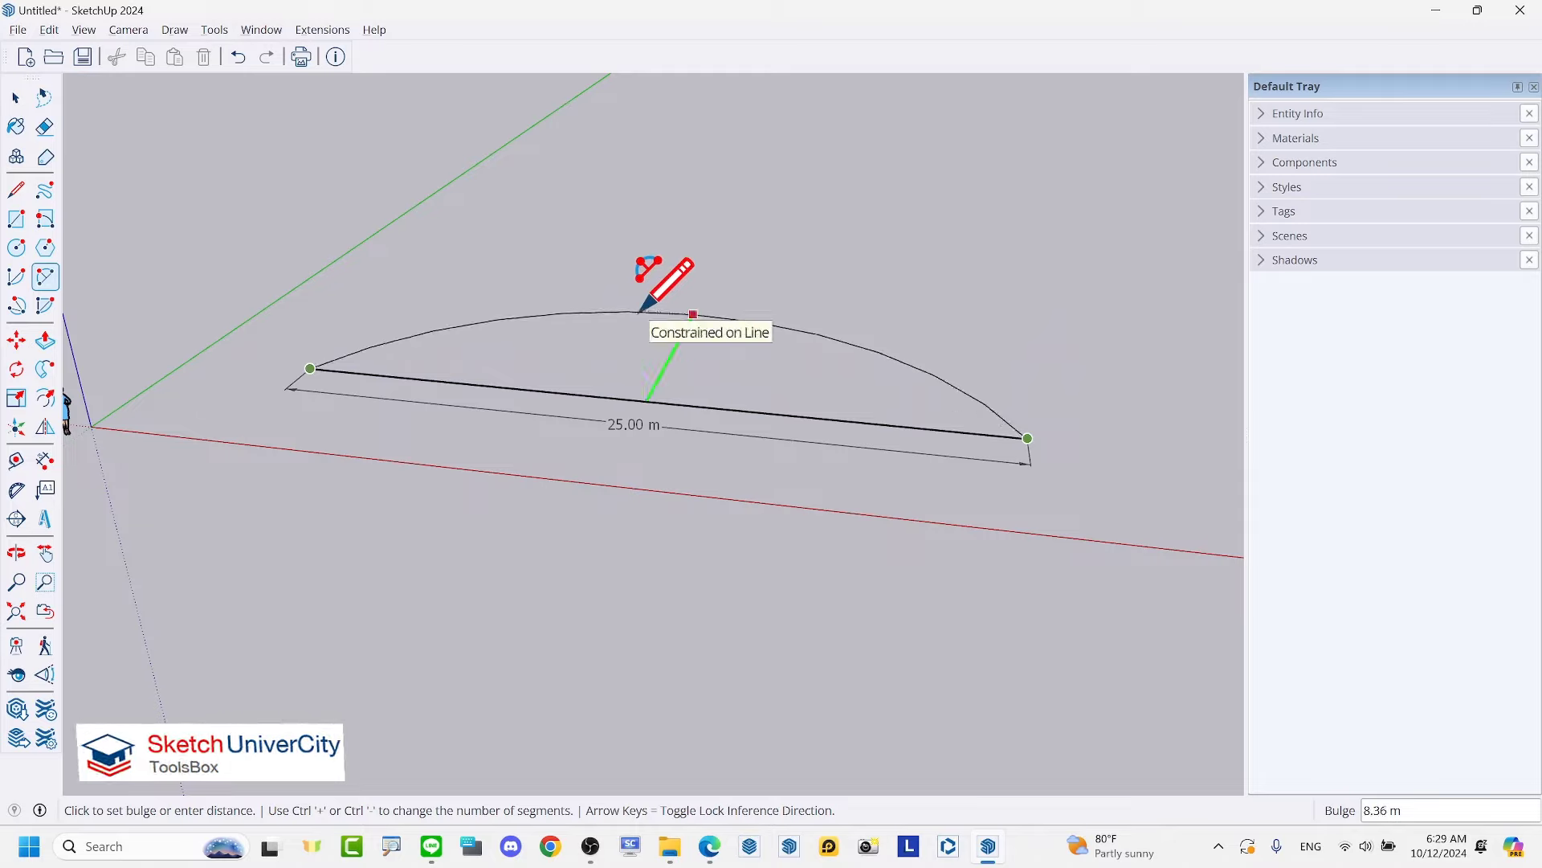
{"action": "key", "text": "Up"}
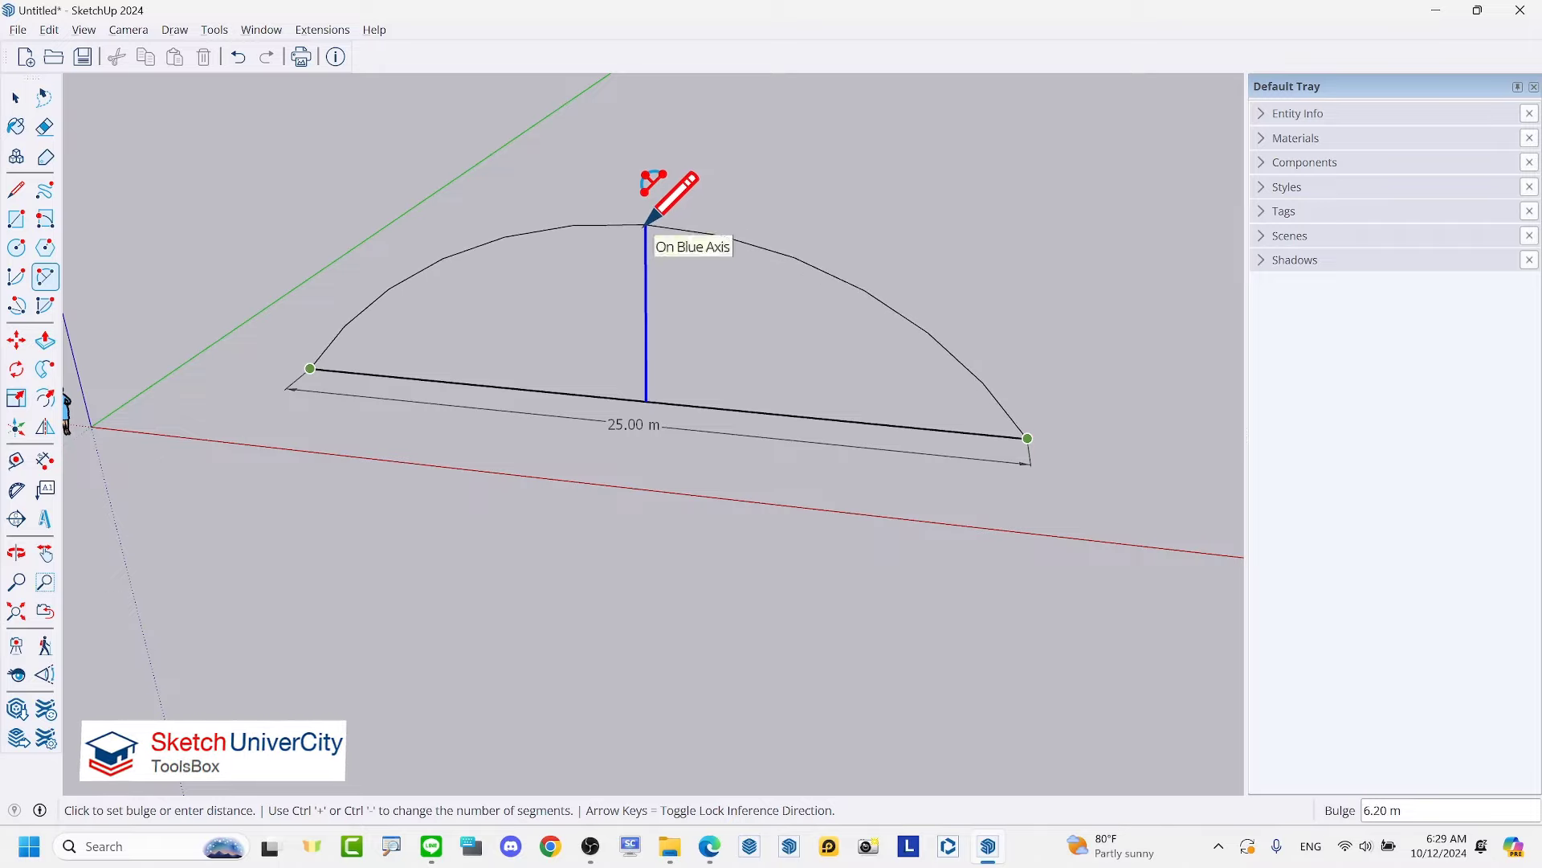
Step: Add six more arc segments with Ctrl+ and set the arc's bulge to 6 m
{"action": "key", "text": "ctrl+plus"}
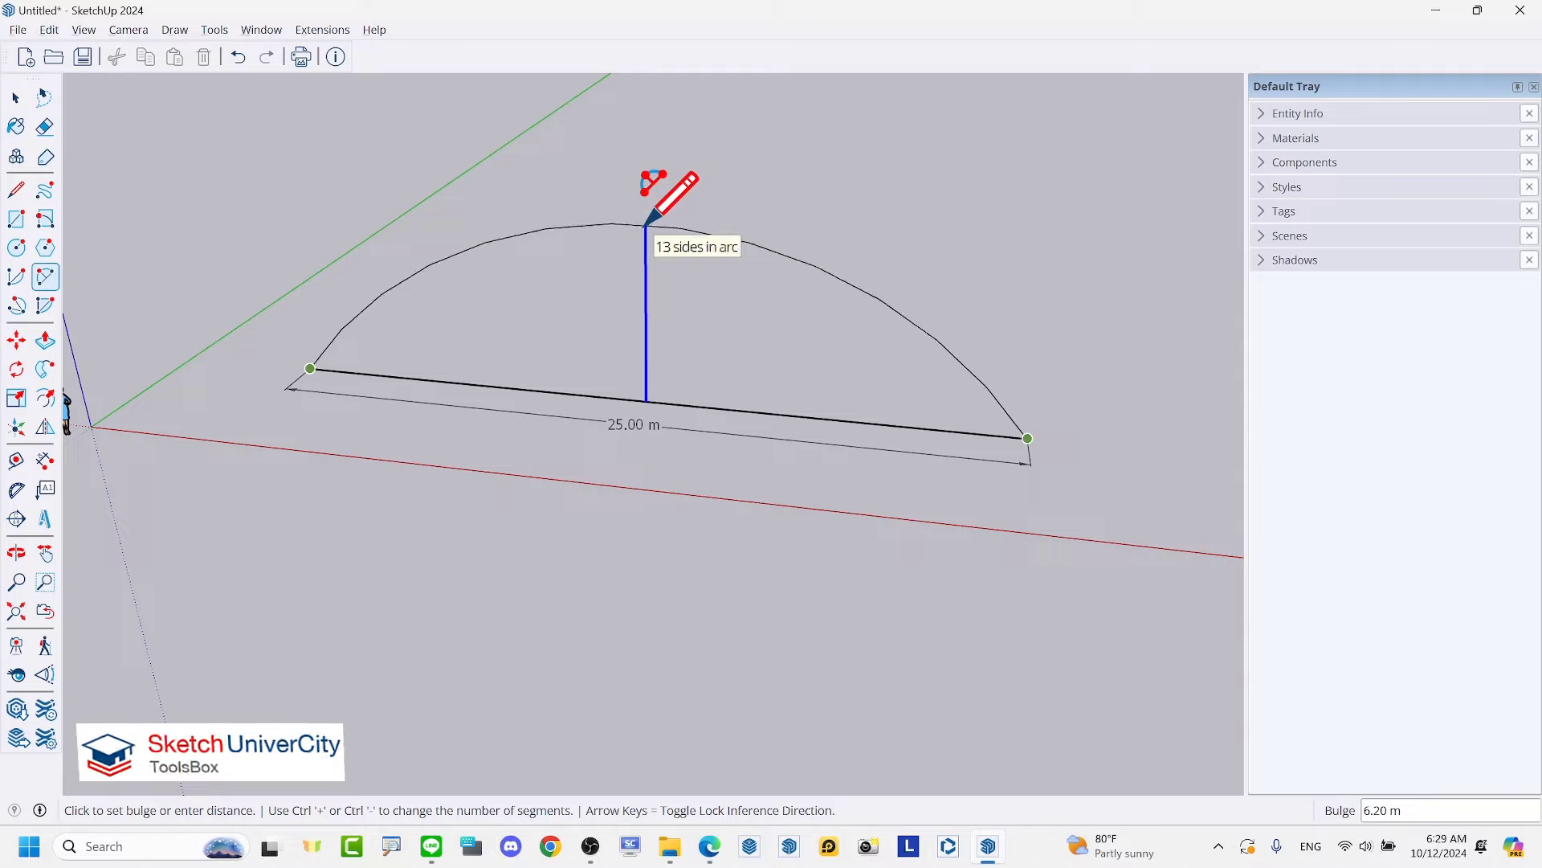
{"action": "key", "text": "ctrl+plus"}
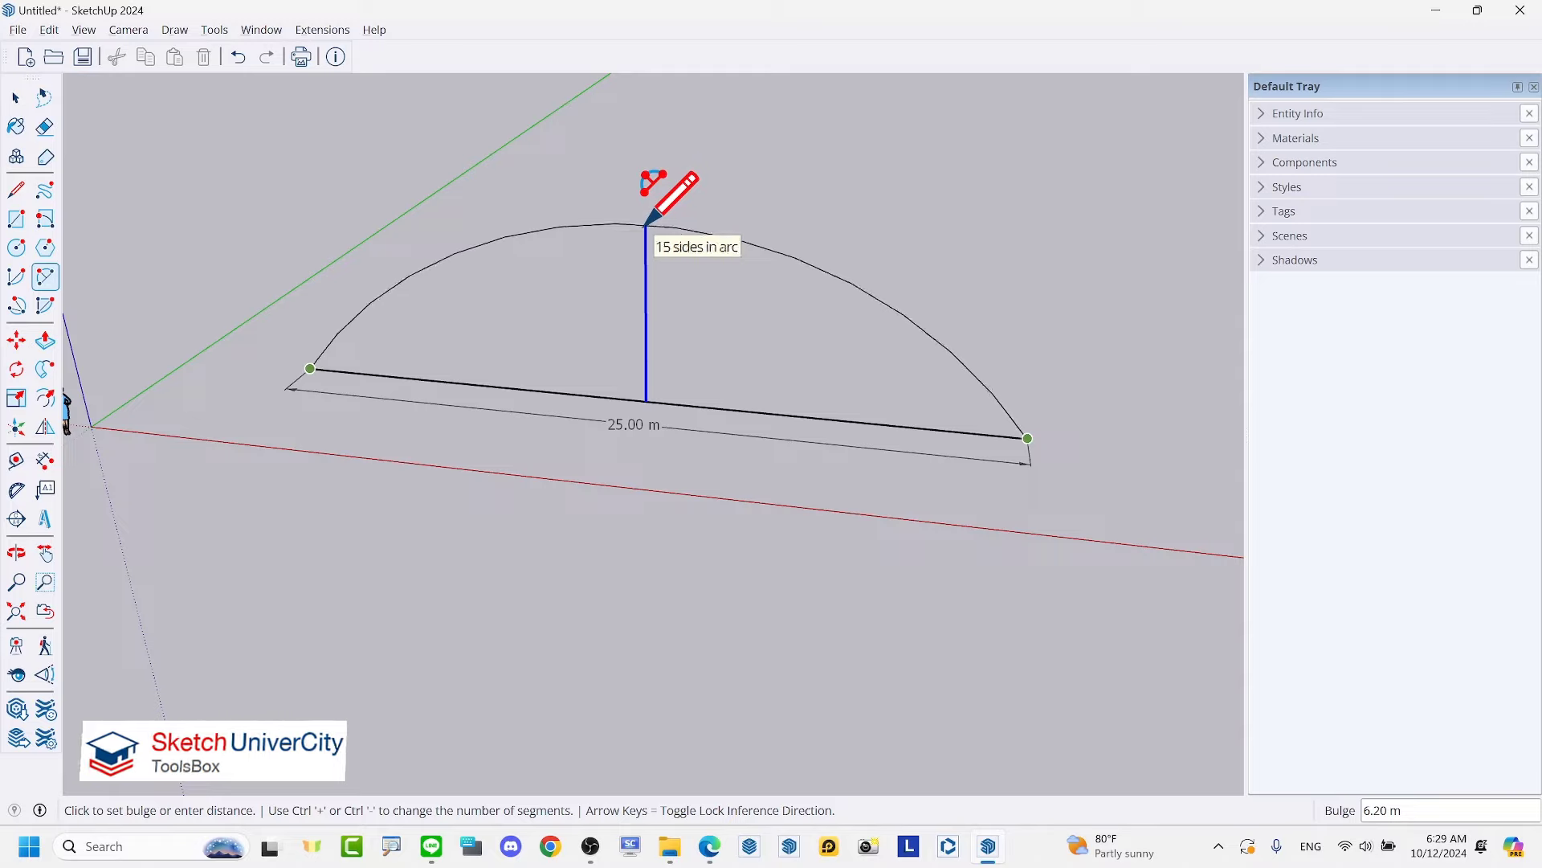
{"action": "key", "text": "ctrl+plus"}
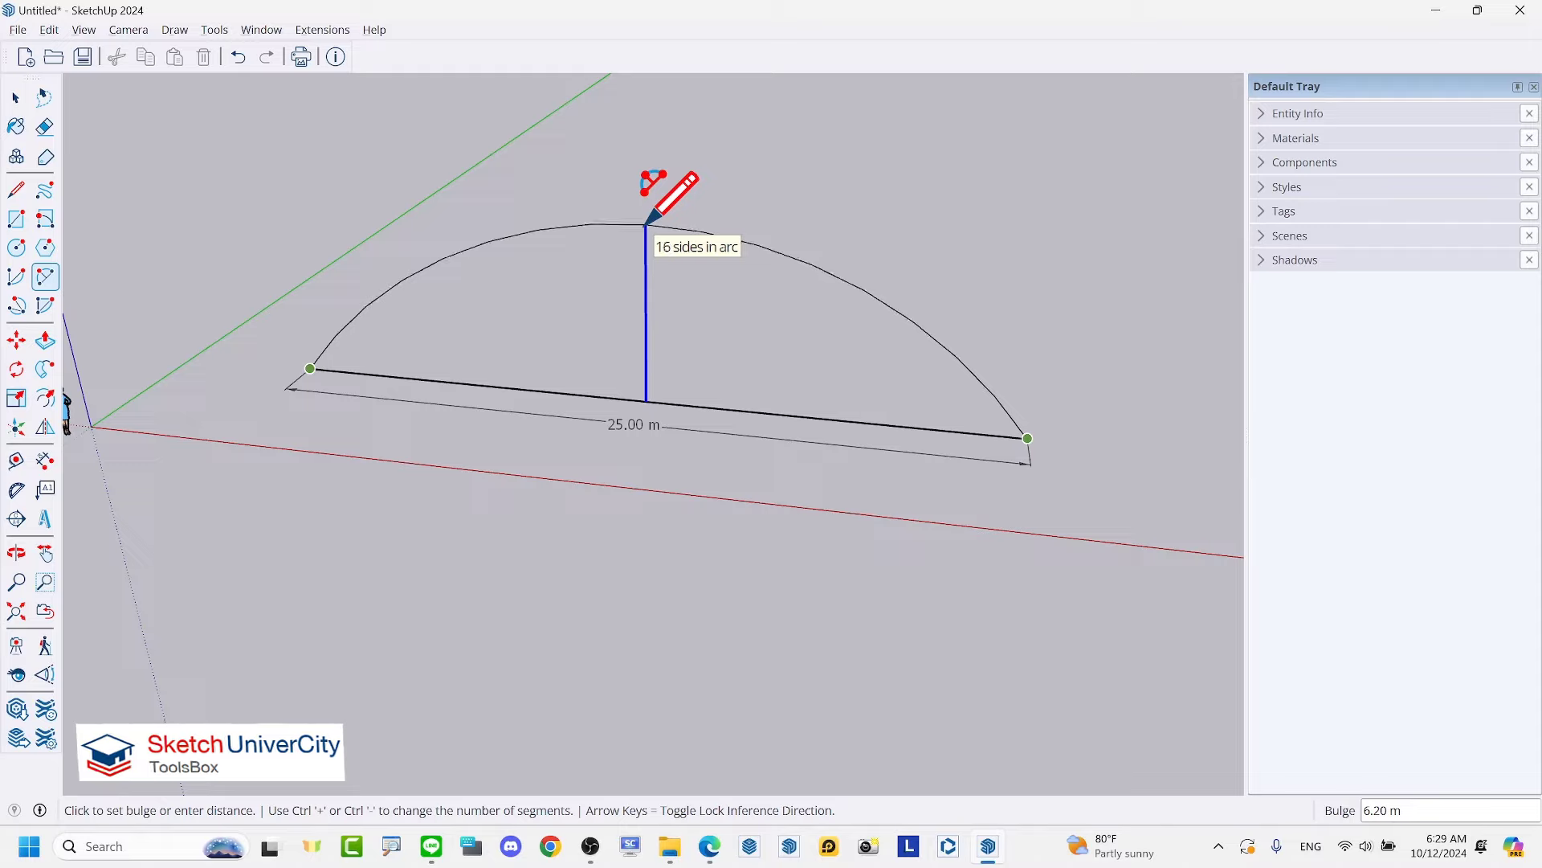
{"action": "key", "text": "ctrl+plus"}
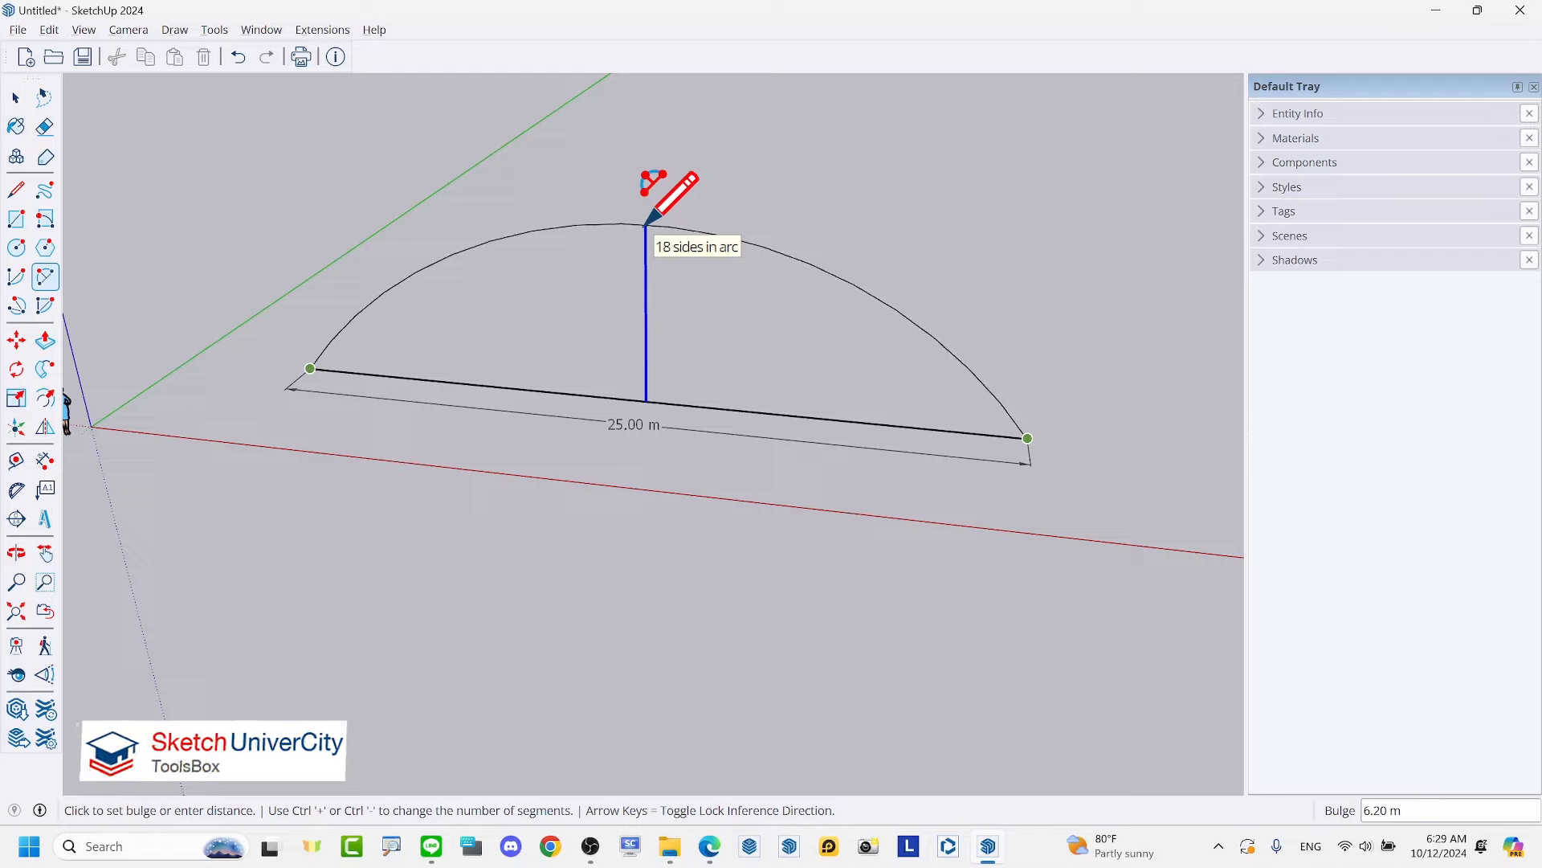
{"action": "key", "text": "ctrl+plus"}
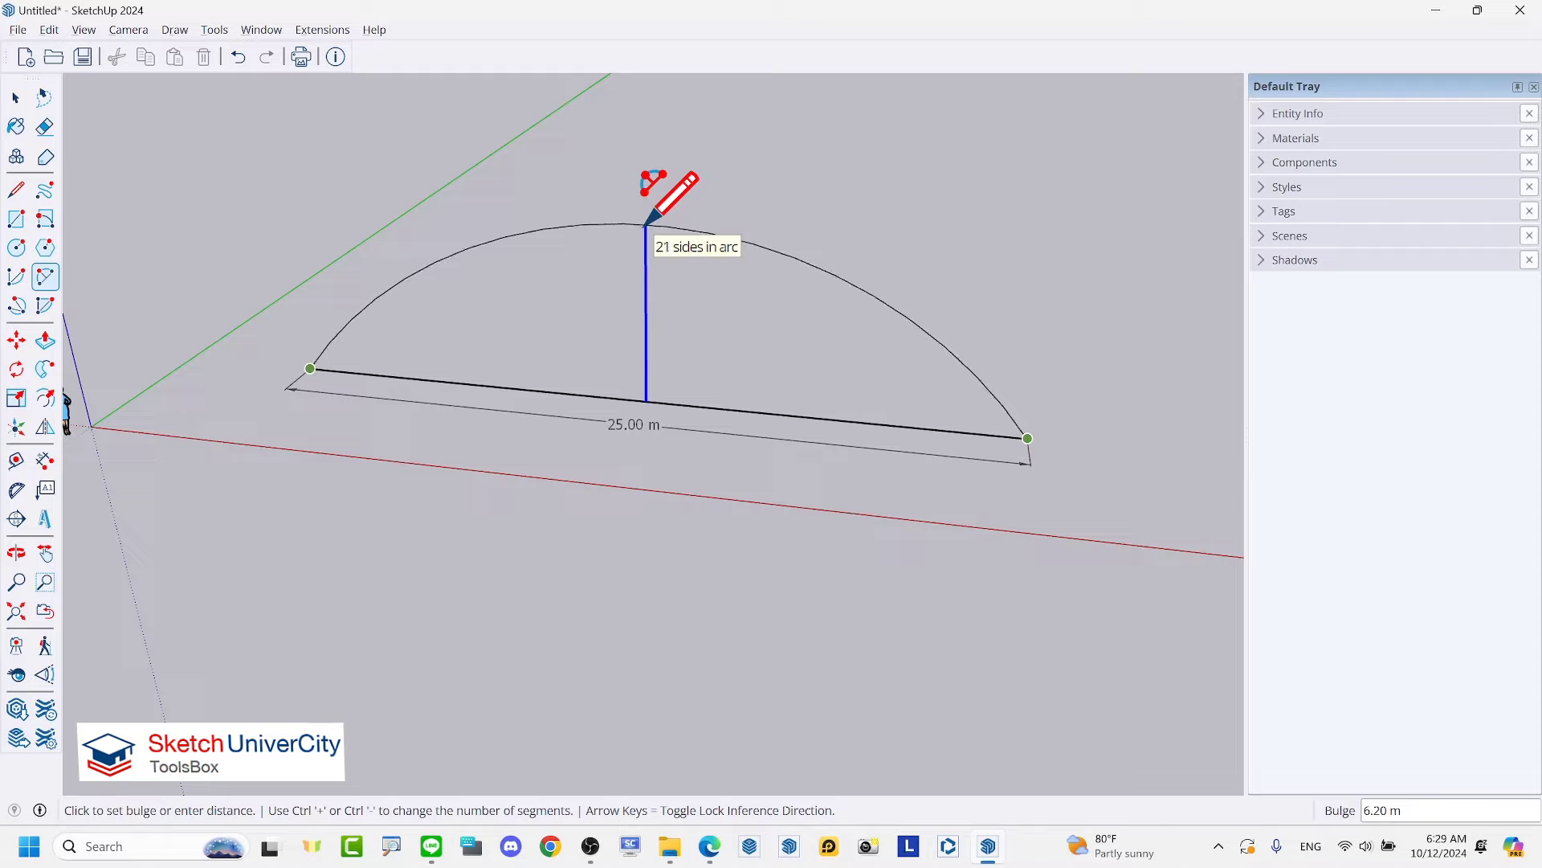
{"action": "key", "text": "ctrl+plus"}
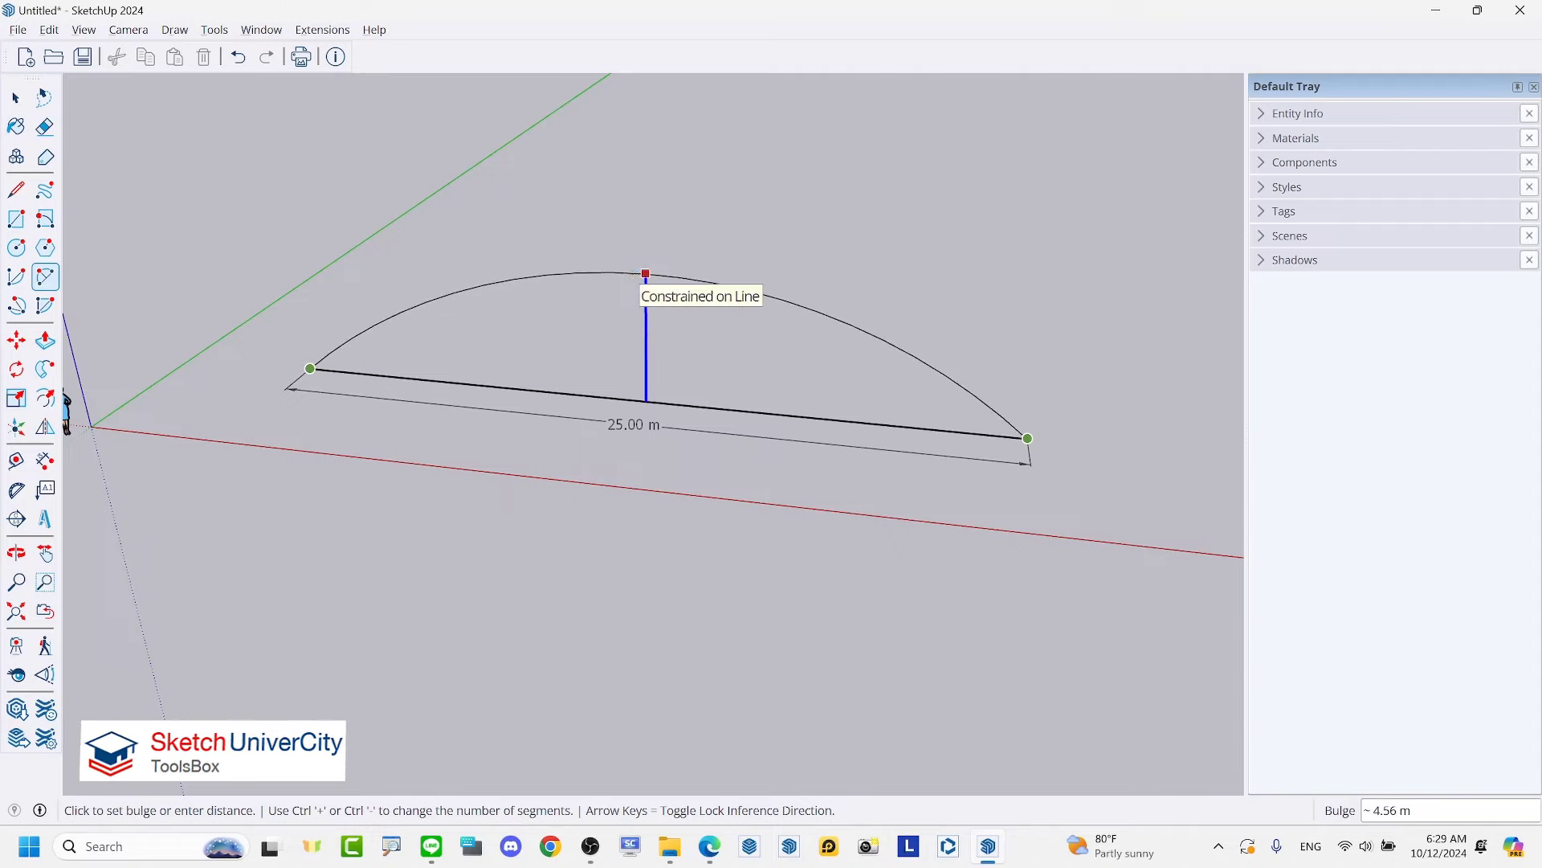
{"action": "left_click_drag", "start_coordinate": [1044, 584], "coordinate": [1322, 798]}
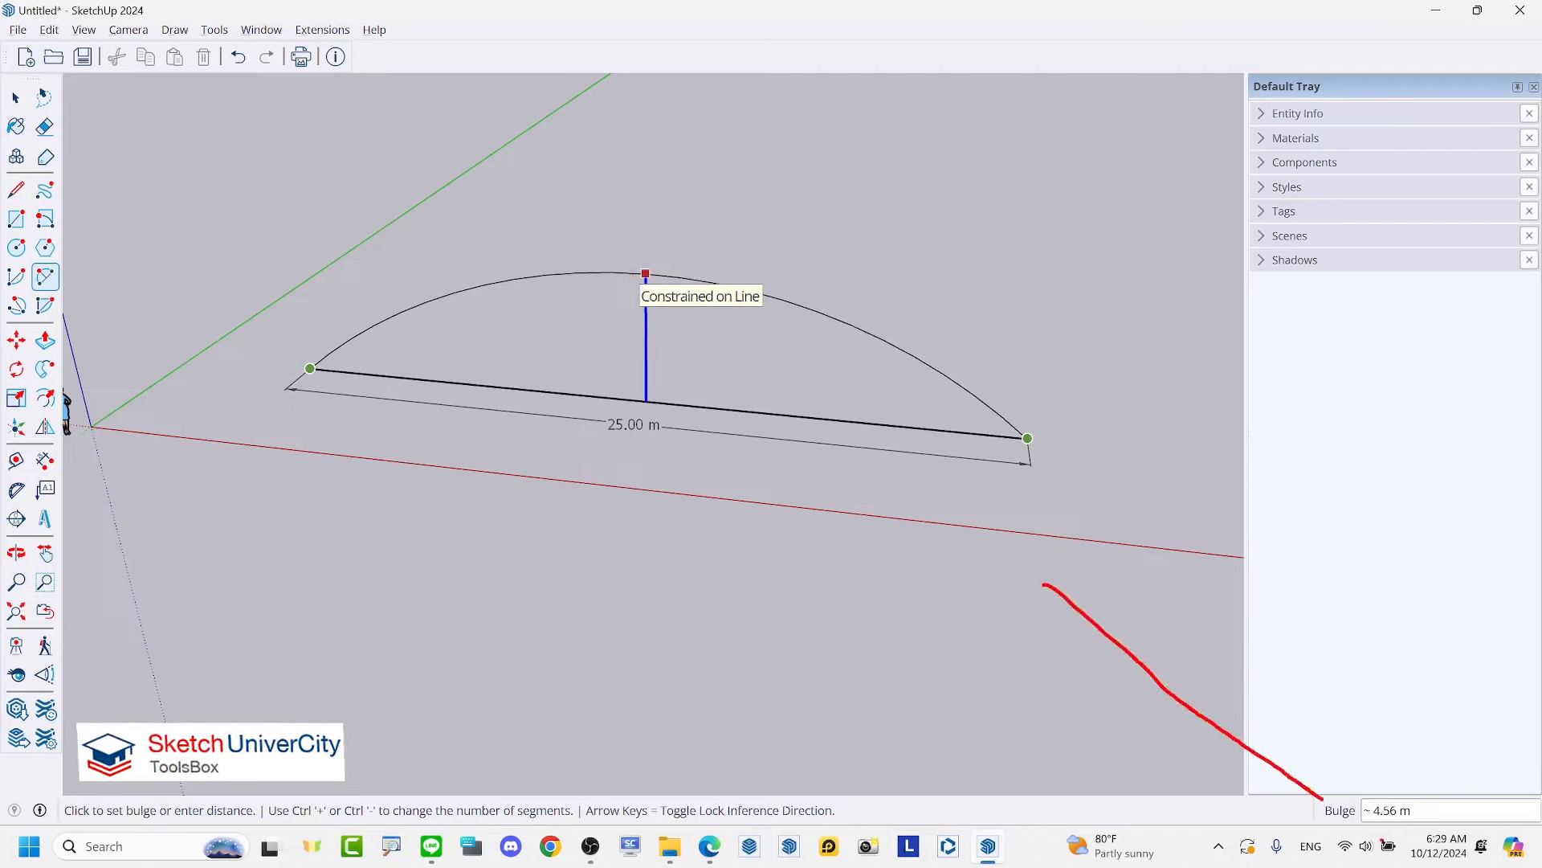
{"action": "left_click_drag", "start_coordinate": [1397, 831], "coordinate": [1323, 829]}
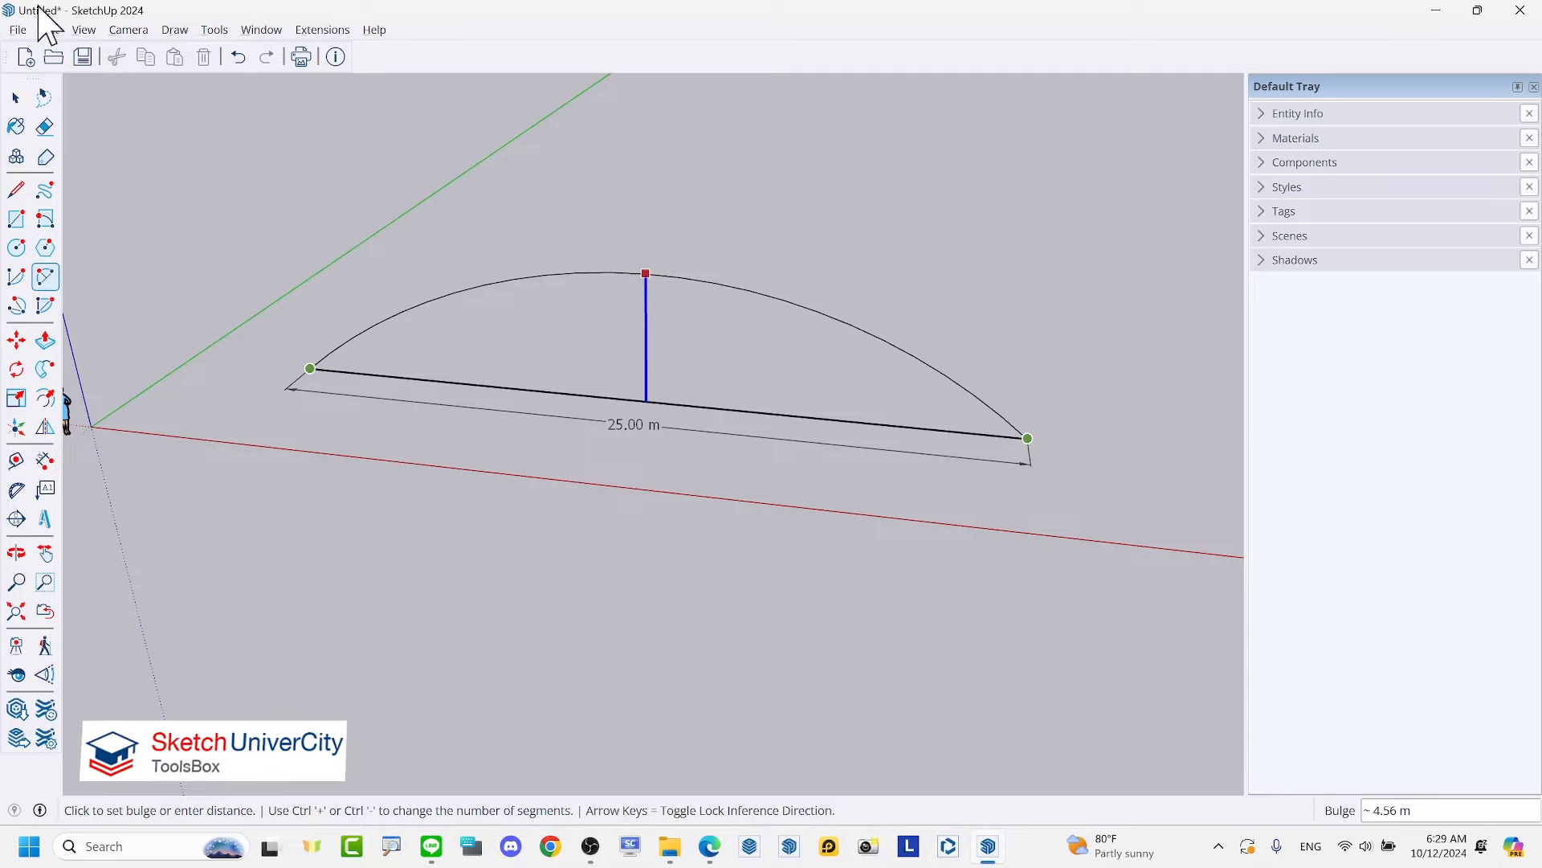
{"action": "type", "text": "6"}
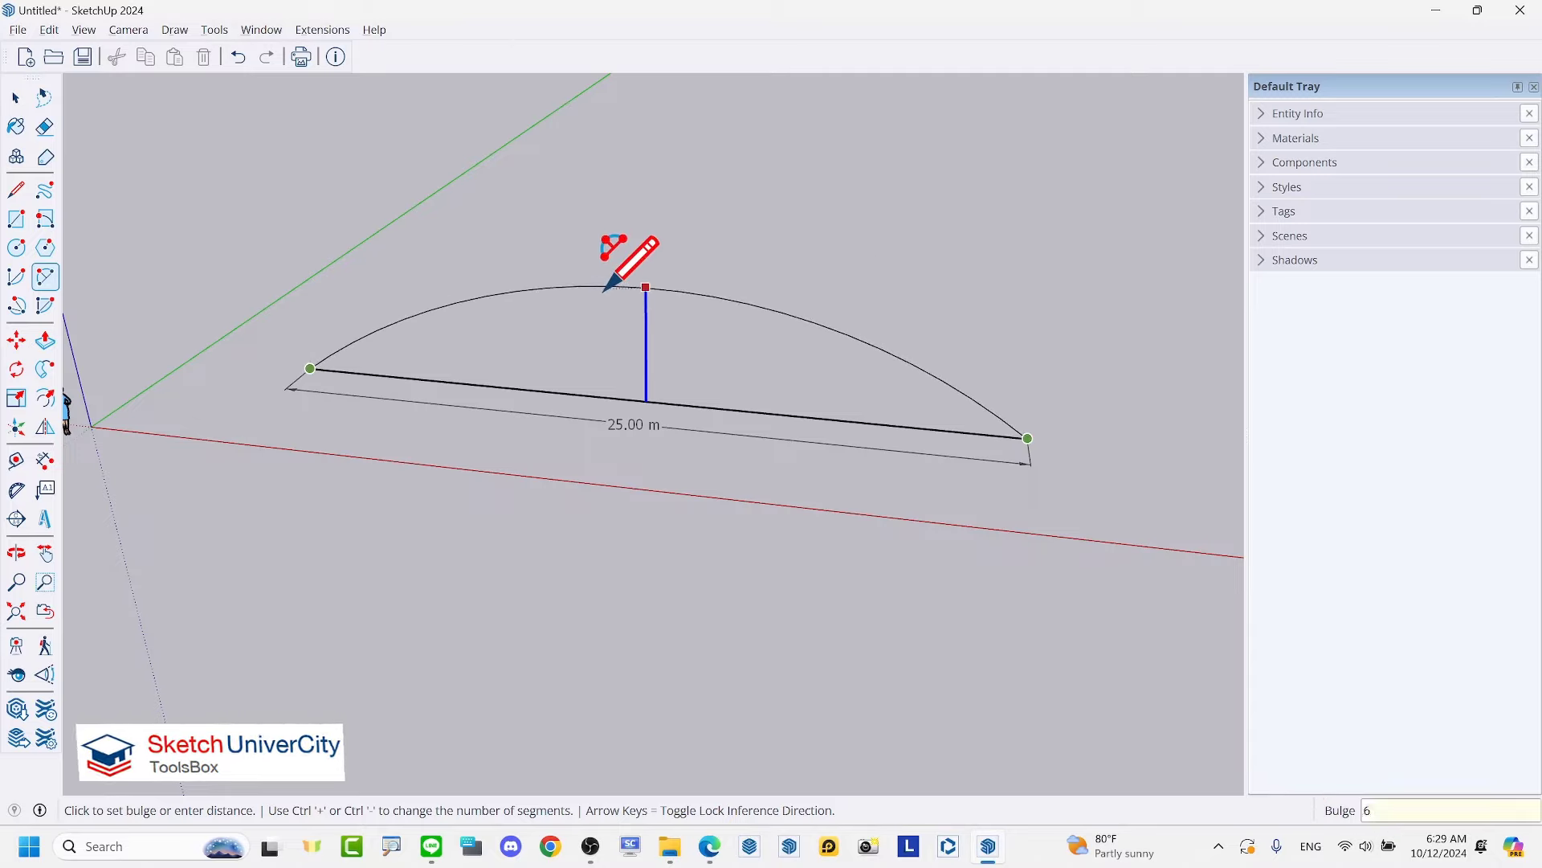
{"action": "key", "text": "Return"}
{"action": "key", "text": "space"}
Step: Add a 6.00 m height dimension from the arch base midpoint to the arc top
{"action": "scroll", "coordinate": [610, 310], "scroll_direction": "down", "scroll_amount": 1}
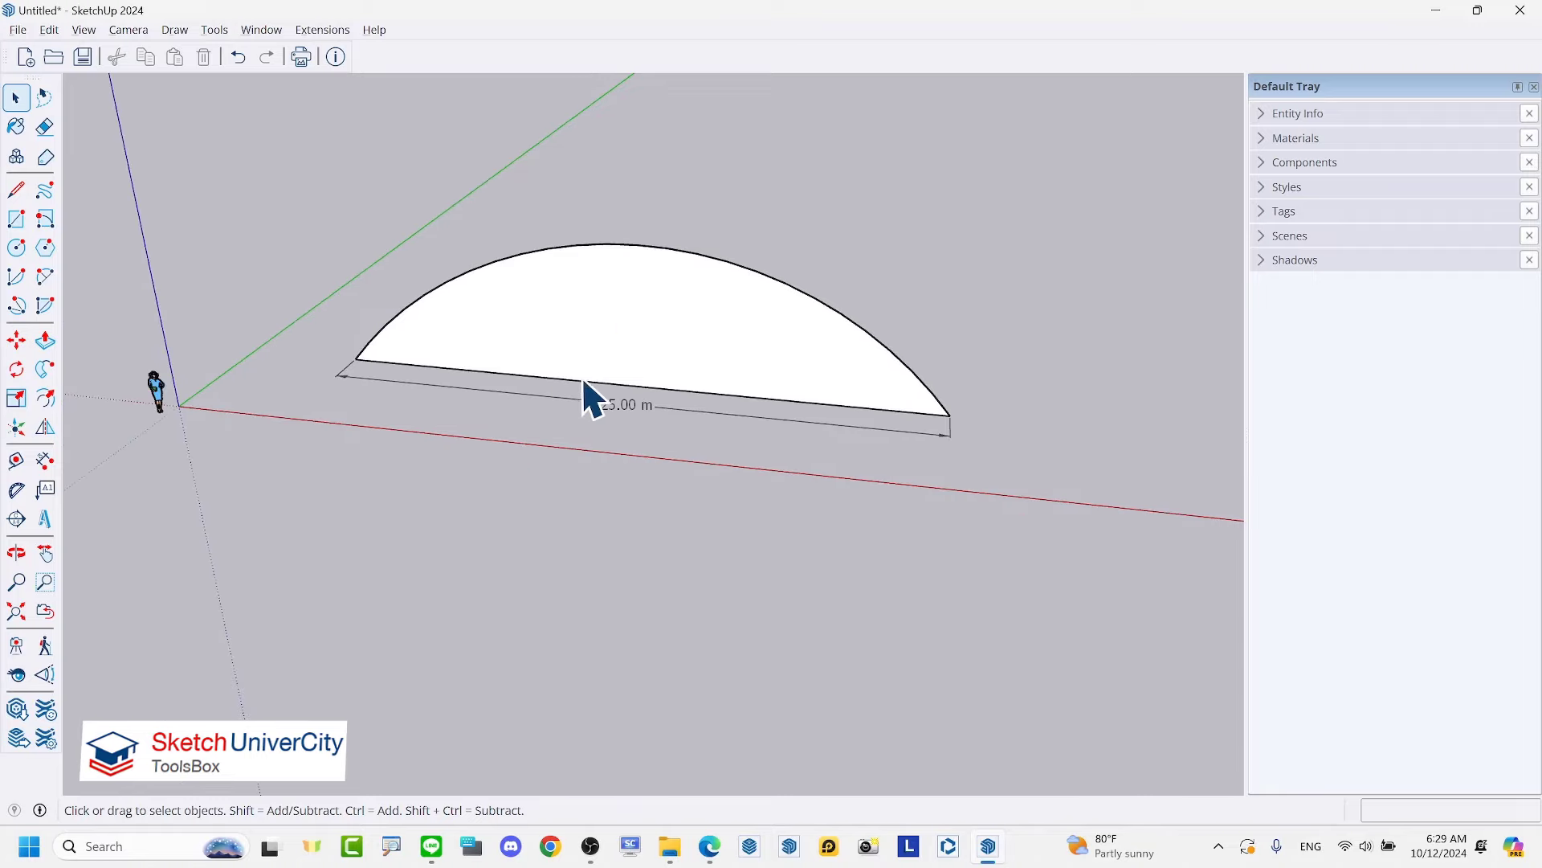
{"action": "left_click", "coordinate": [45, 460]}
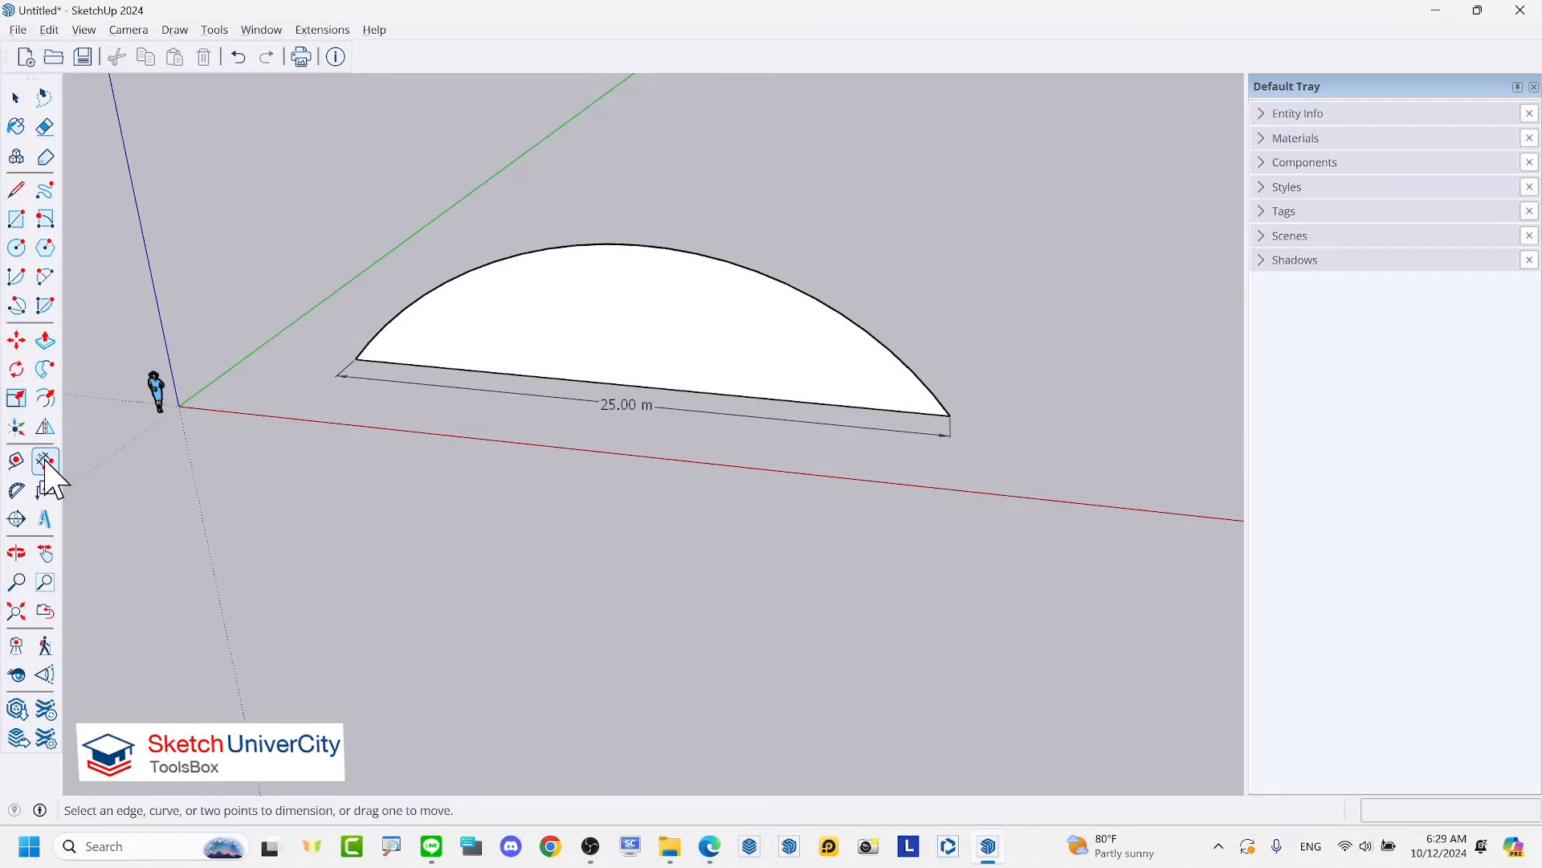
{"action": "left_click", "coordinate": [637, 386]}
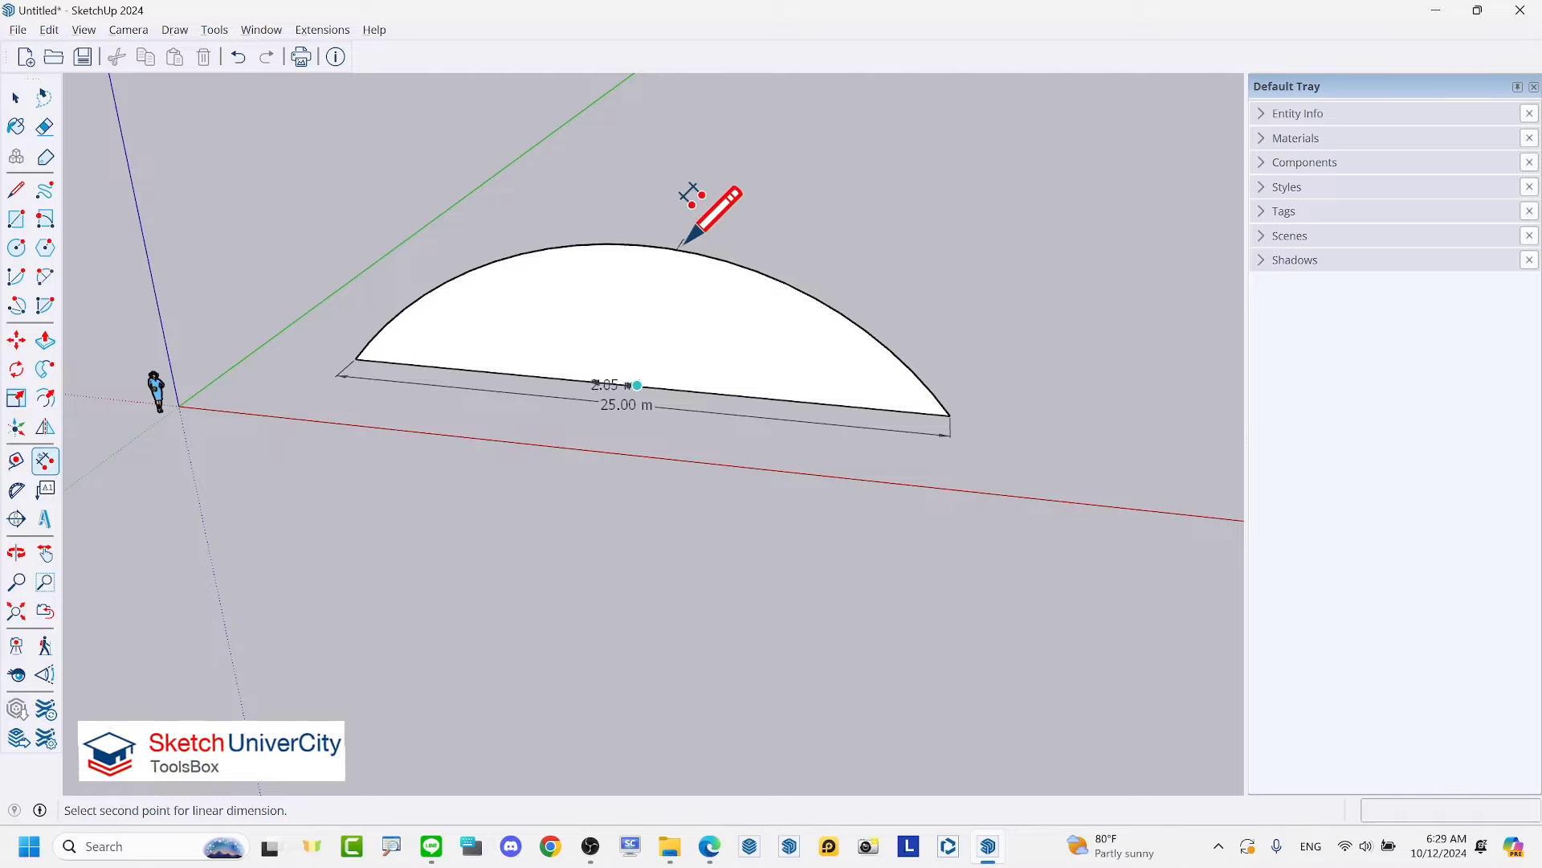
{"action": "left_click", "coordinate": [637, 244]}
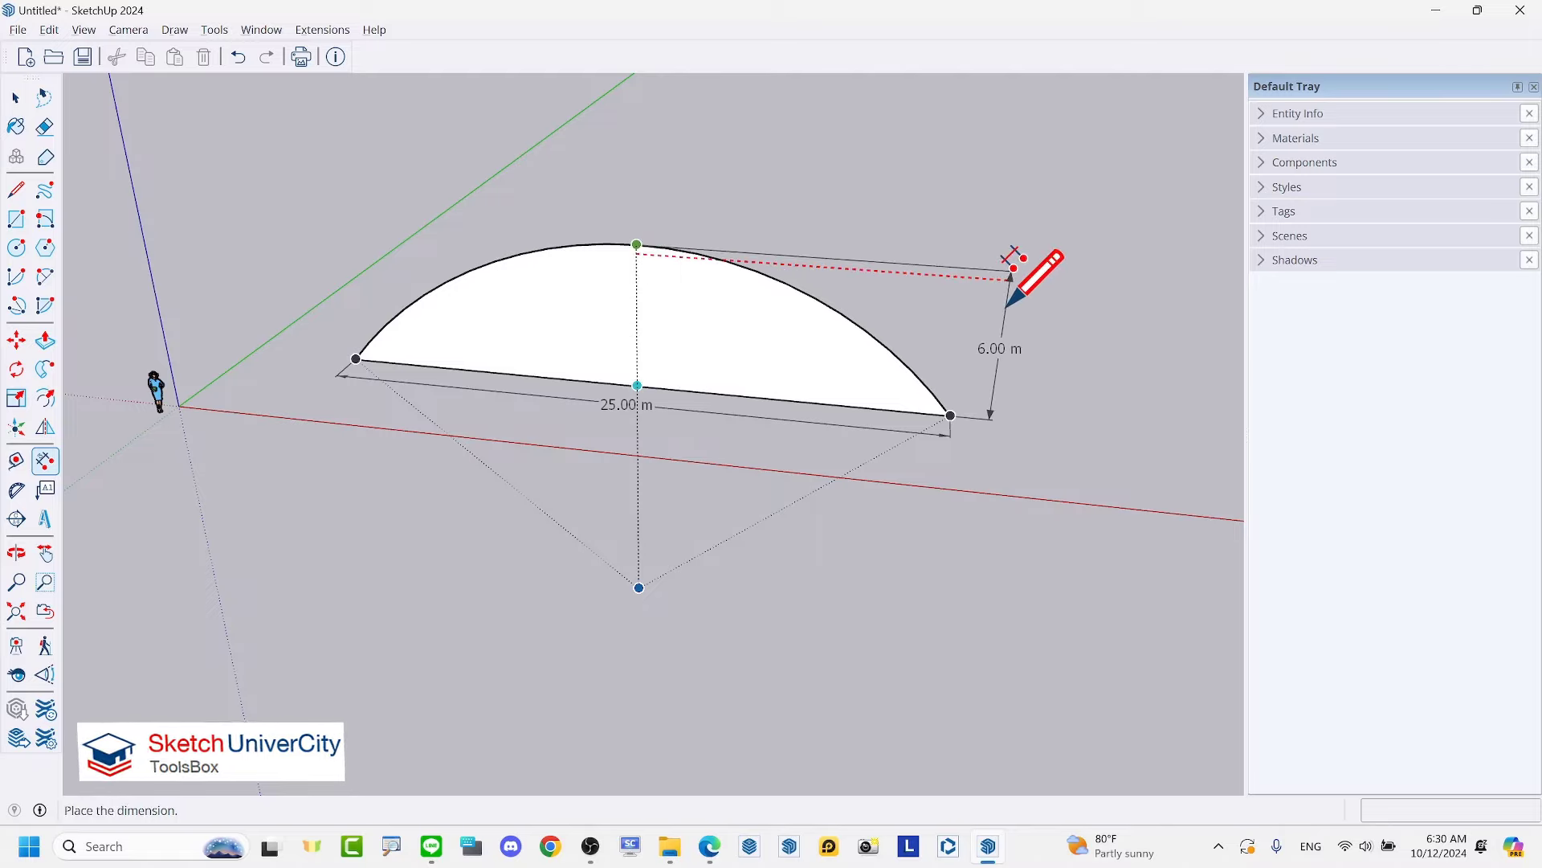
{"action": "left_click", "coordinate": [1005, 333]}
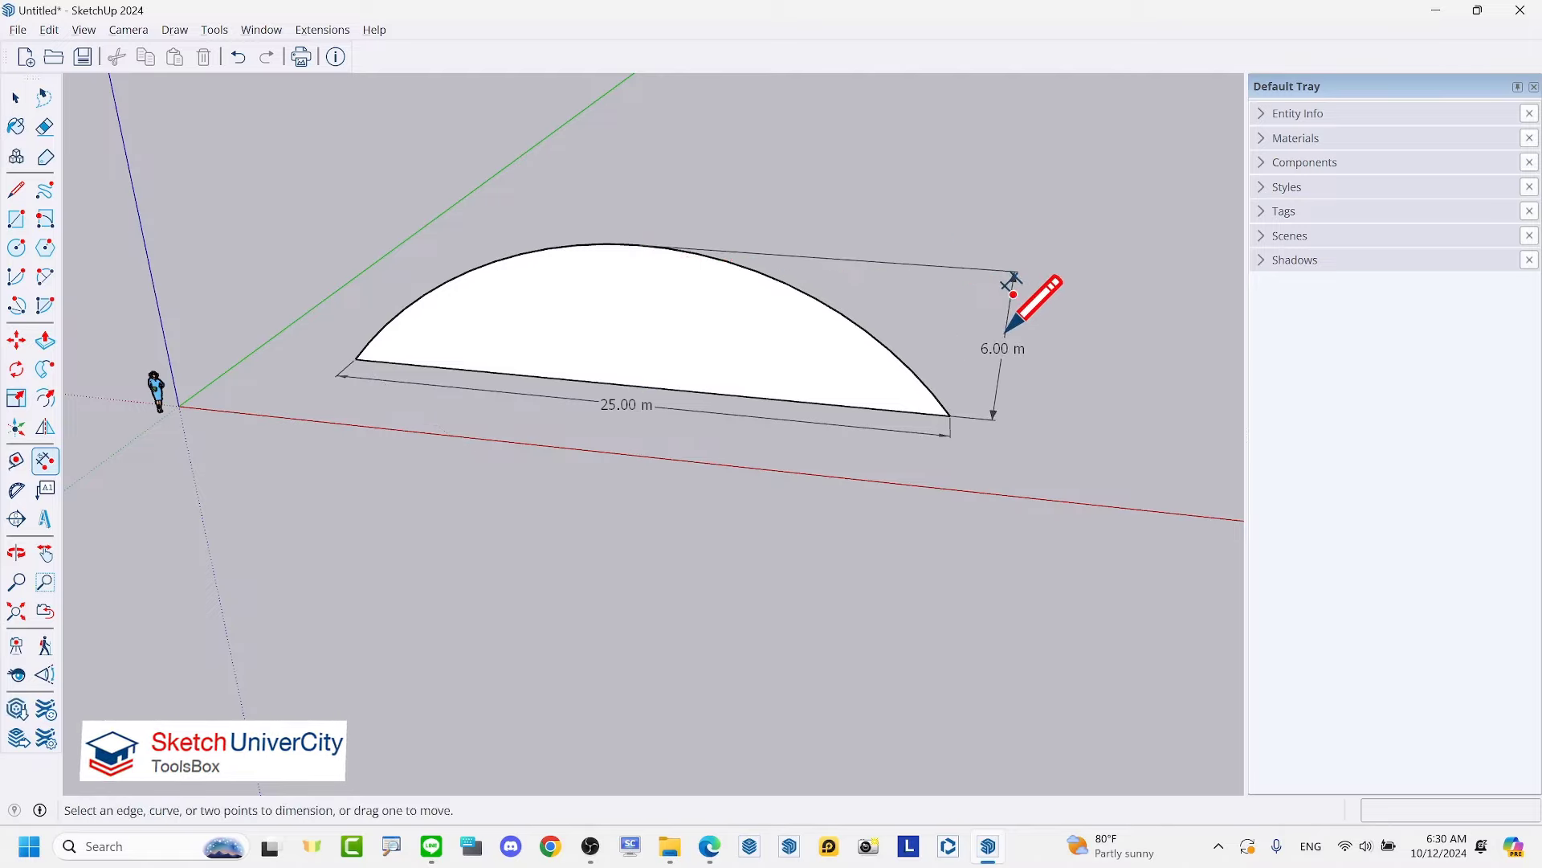
{"action": "key", "text": "space"}
Step: Label the arc with an R16.02 m radius dimension above it
{"action": "middle_click_drag", "start_coordinate": [800, 396], "coordinate": [825, 309]}
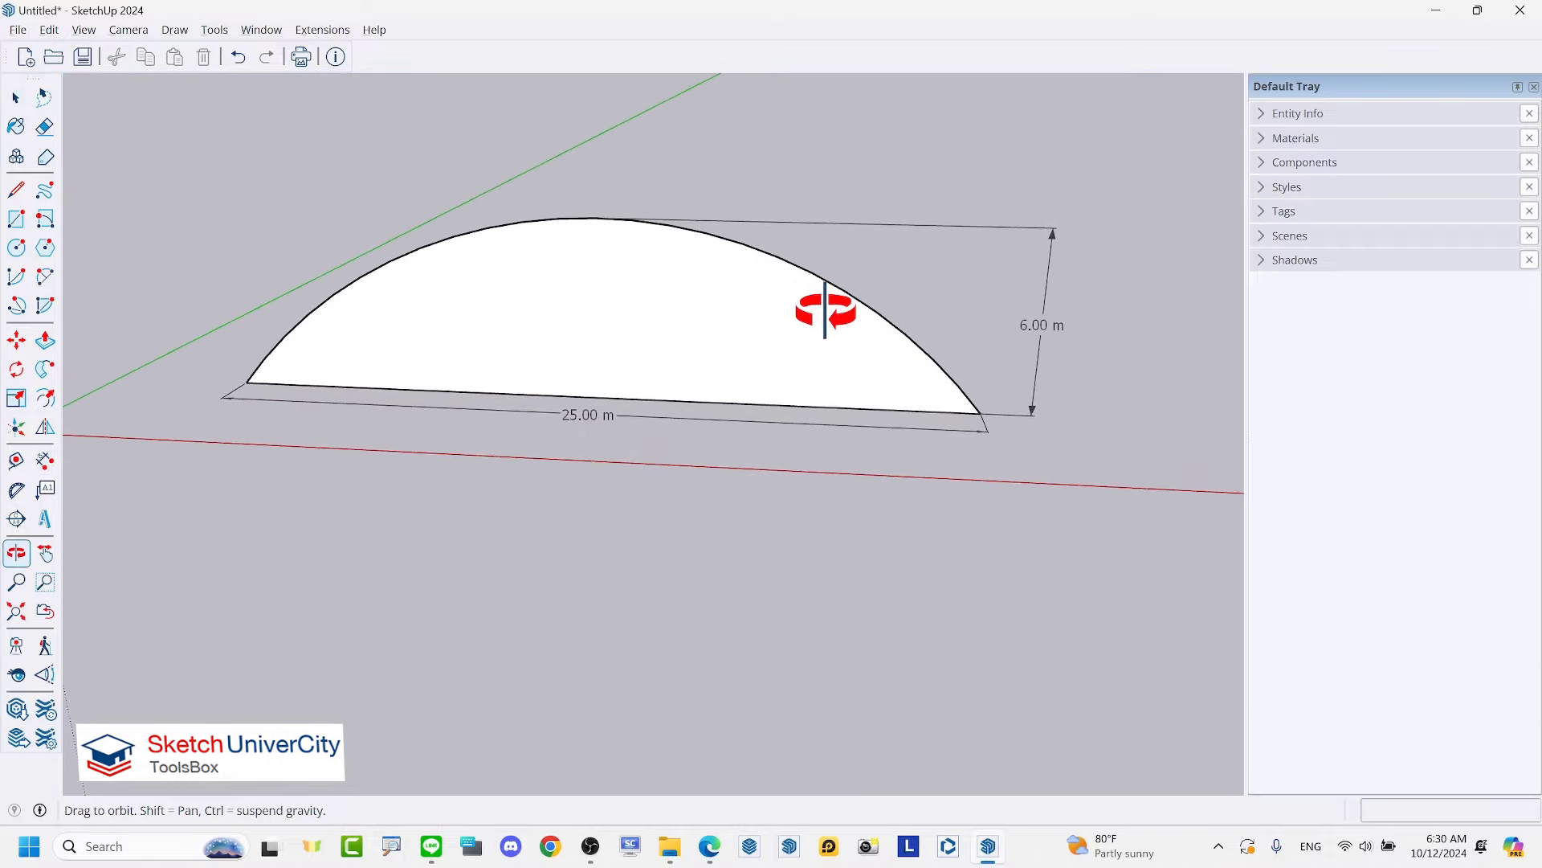
{"action": "left_click", "coordinate": [46, 462]}
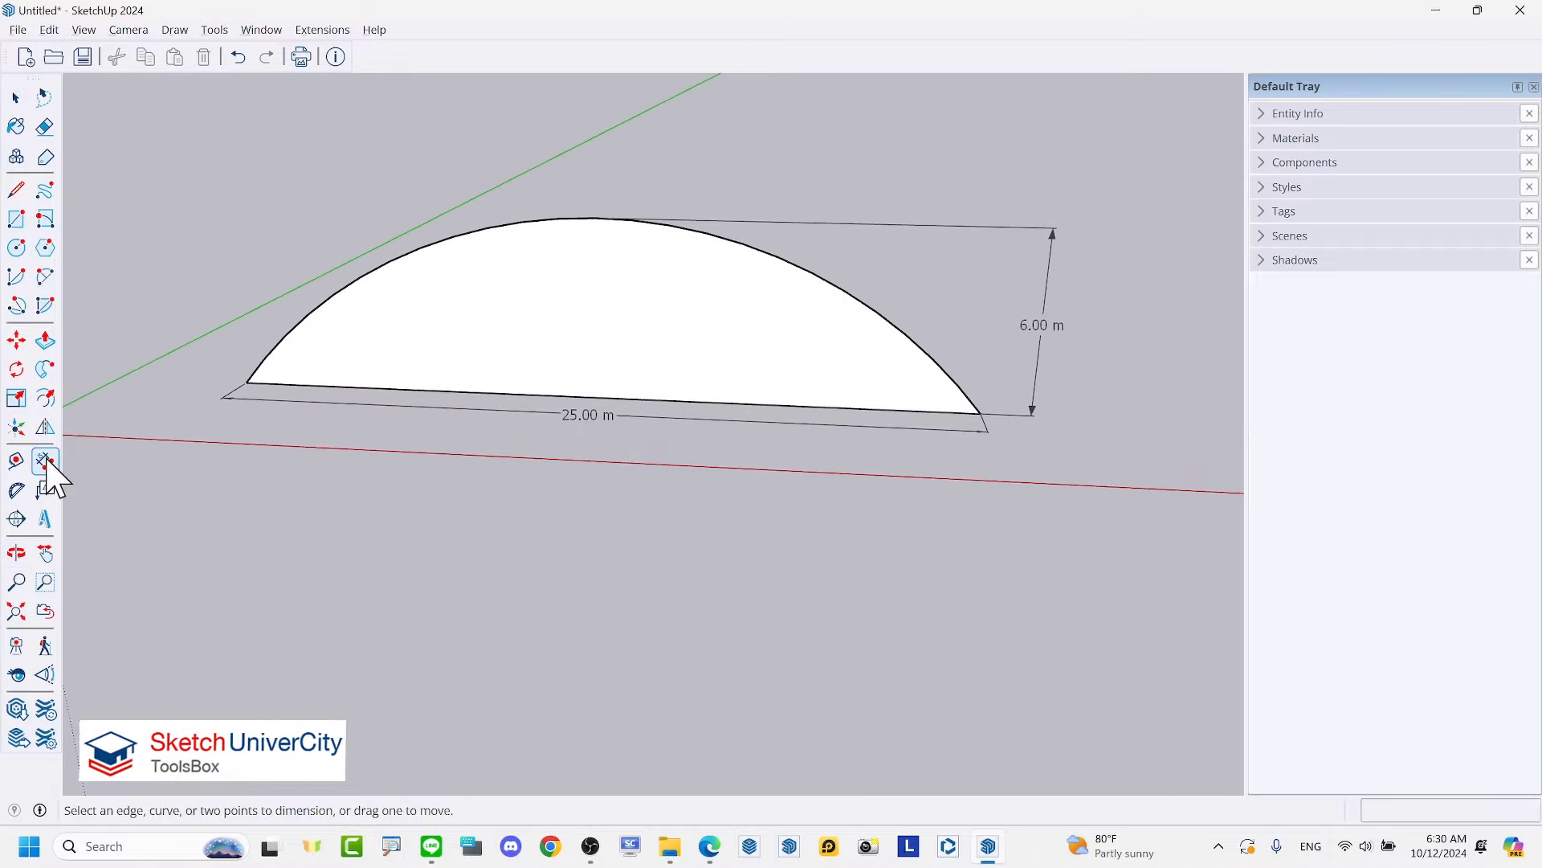
{"action": "left_click", "coordinate": [870, 301]}
{"action": "left_click", "coordinate": [950, 179]}
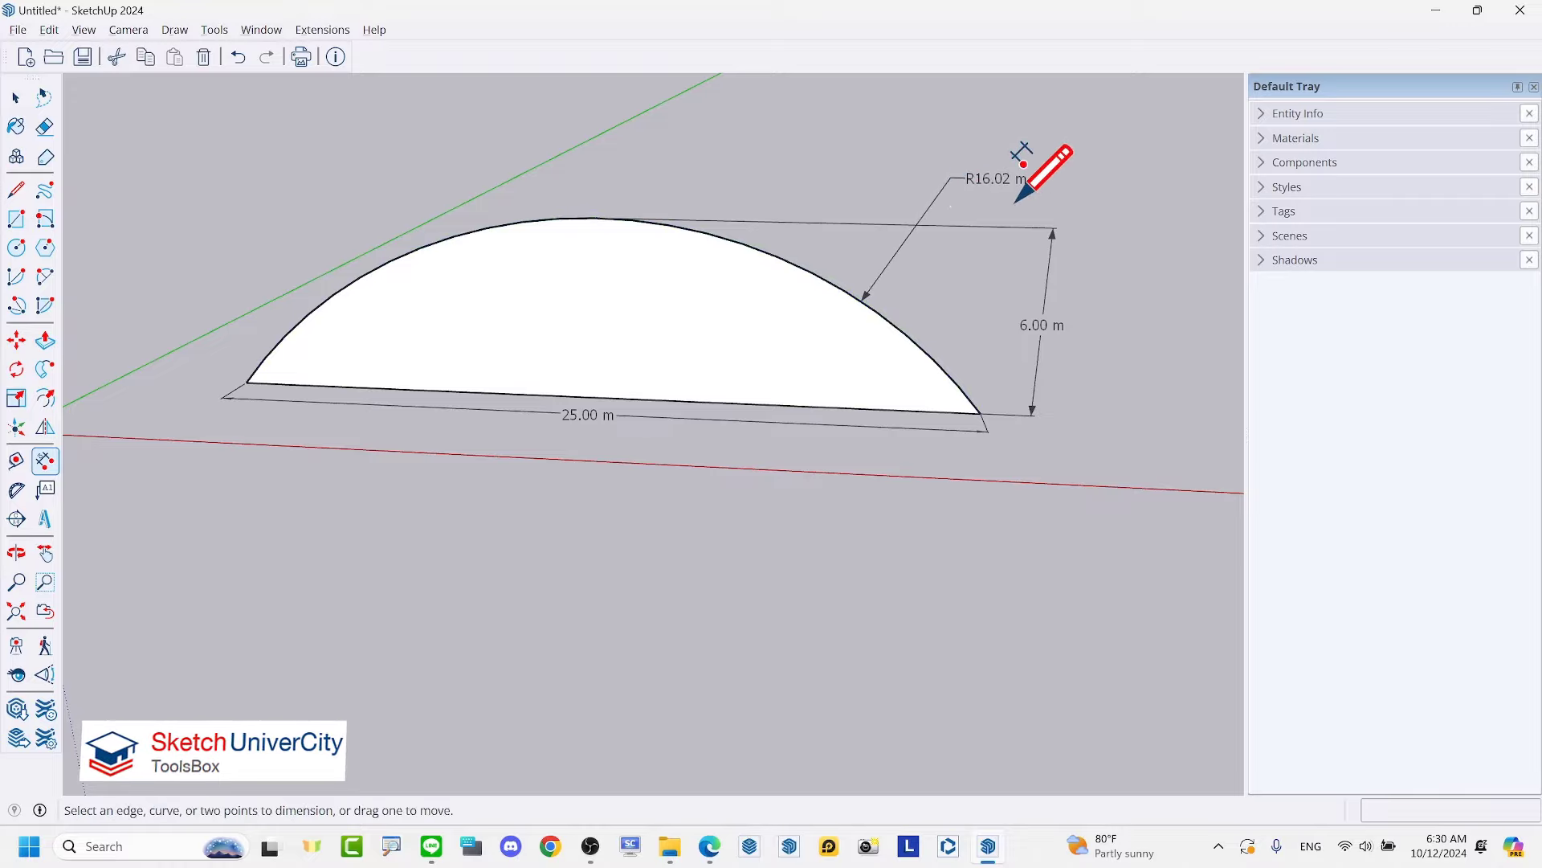
{"action": "key", "text": "space"}
{"action": "mouse_move", "coordinate": [888, 239]}
{"action": "middle_mouse_down"}
{"action": "mouse_move", "coordinate": [830, 296]}
{"action": "mouse_move", "coordinate": [844, 300]}
{"action": "mouse_move", "coordinate": [736, 295]}
{"action": "middle_mouse_up"}
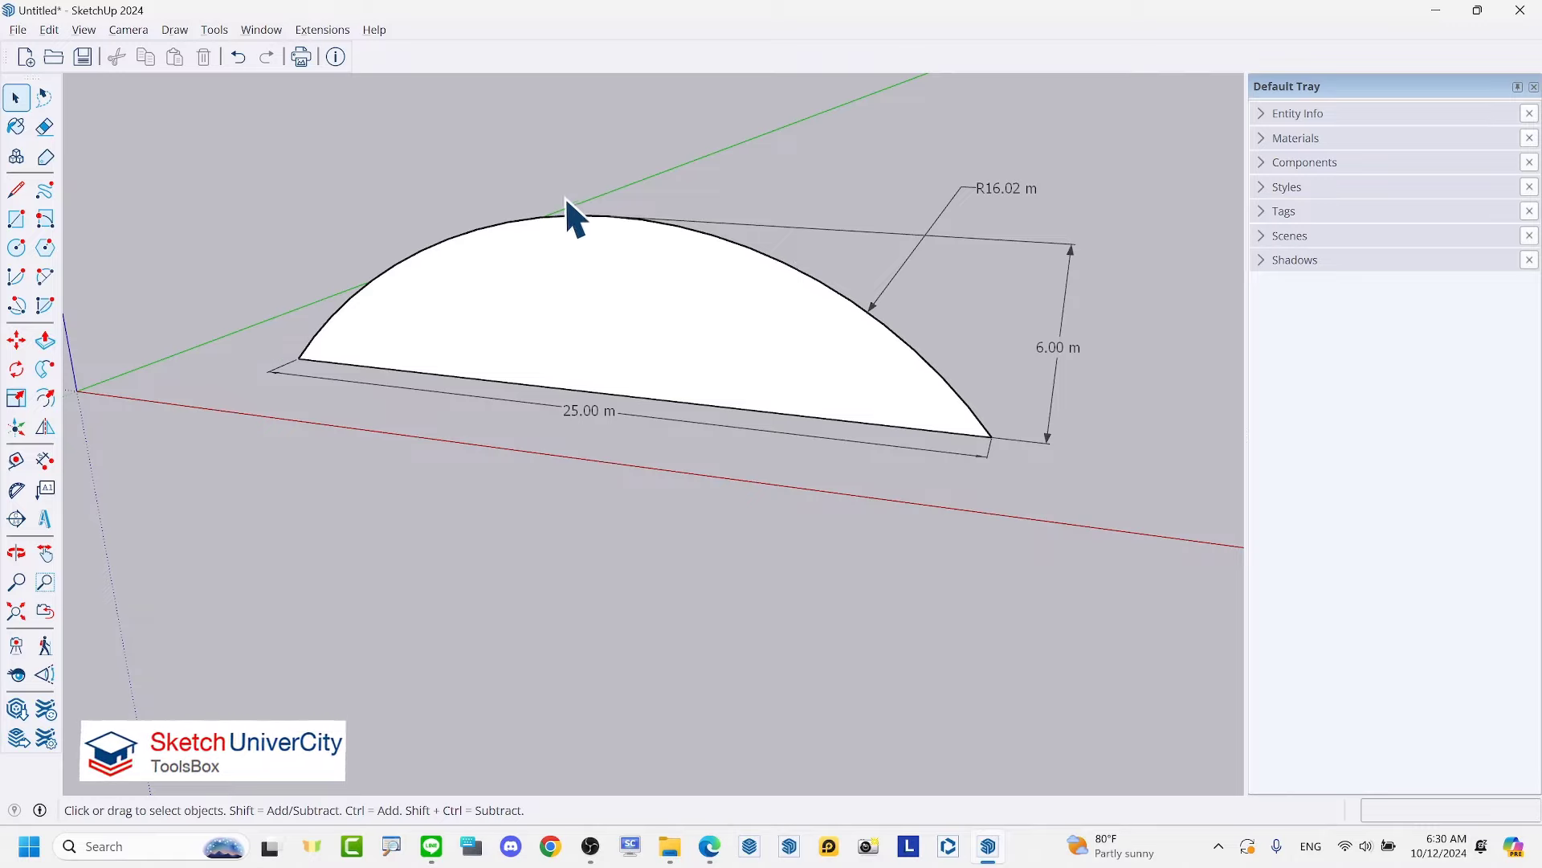
{"action": "scroll", "coordinate": [566, 196], "scroll_direction": "up", "scroll_amount": 2}
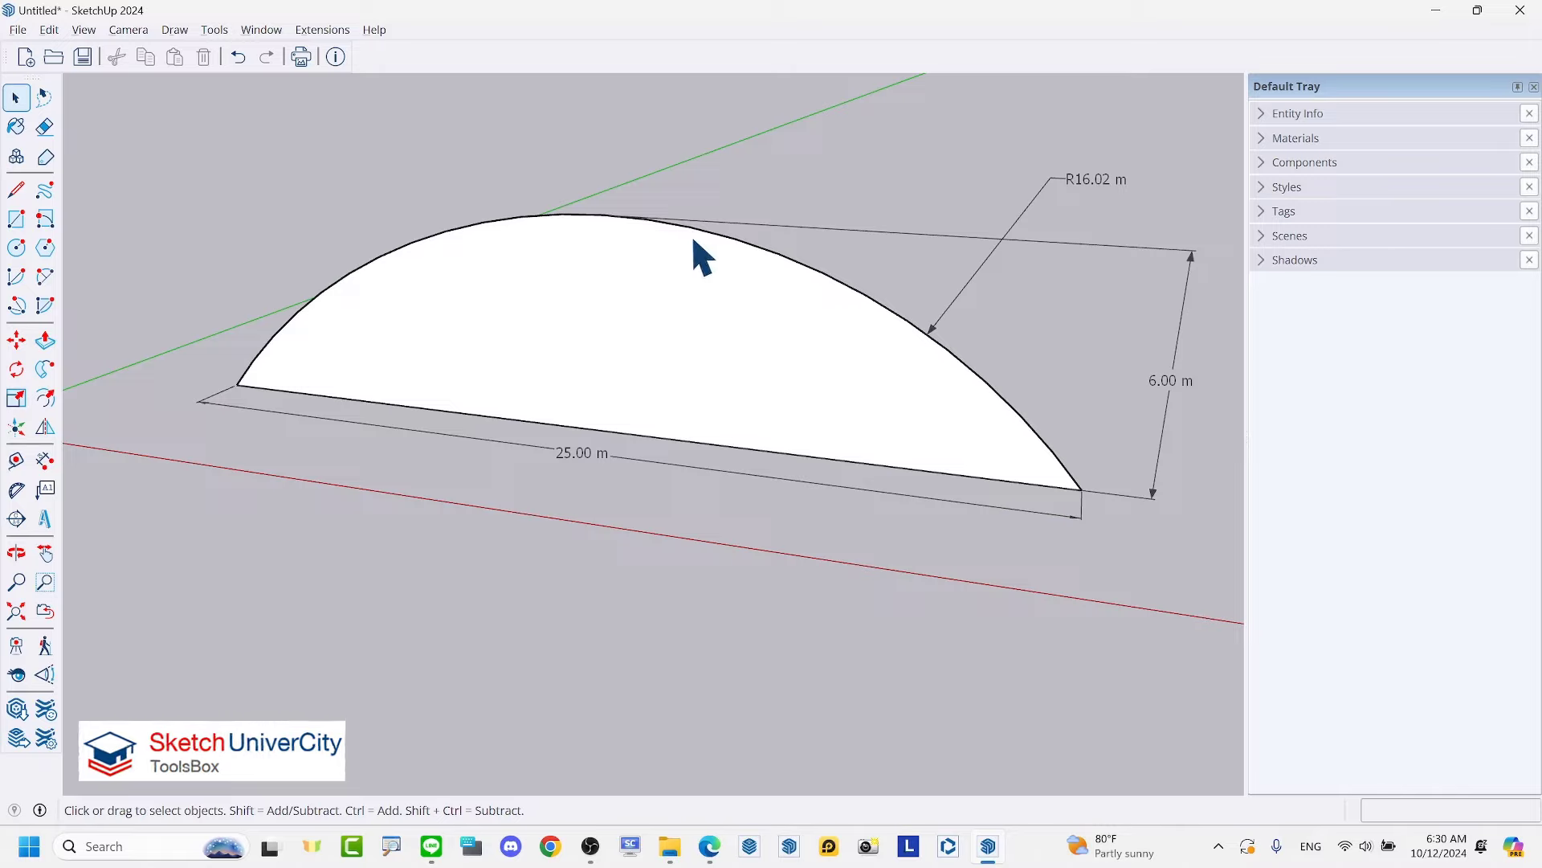
Step: Set the arc's radius to 16 m in Entity Info
{"action": "right_click", "coordinate": [725, 239]}
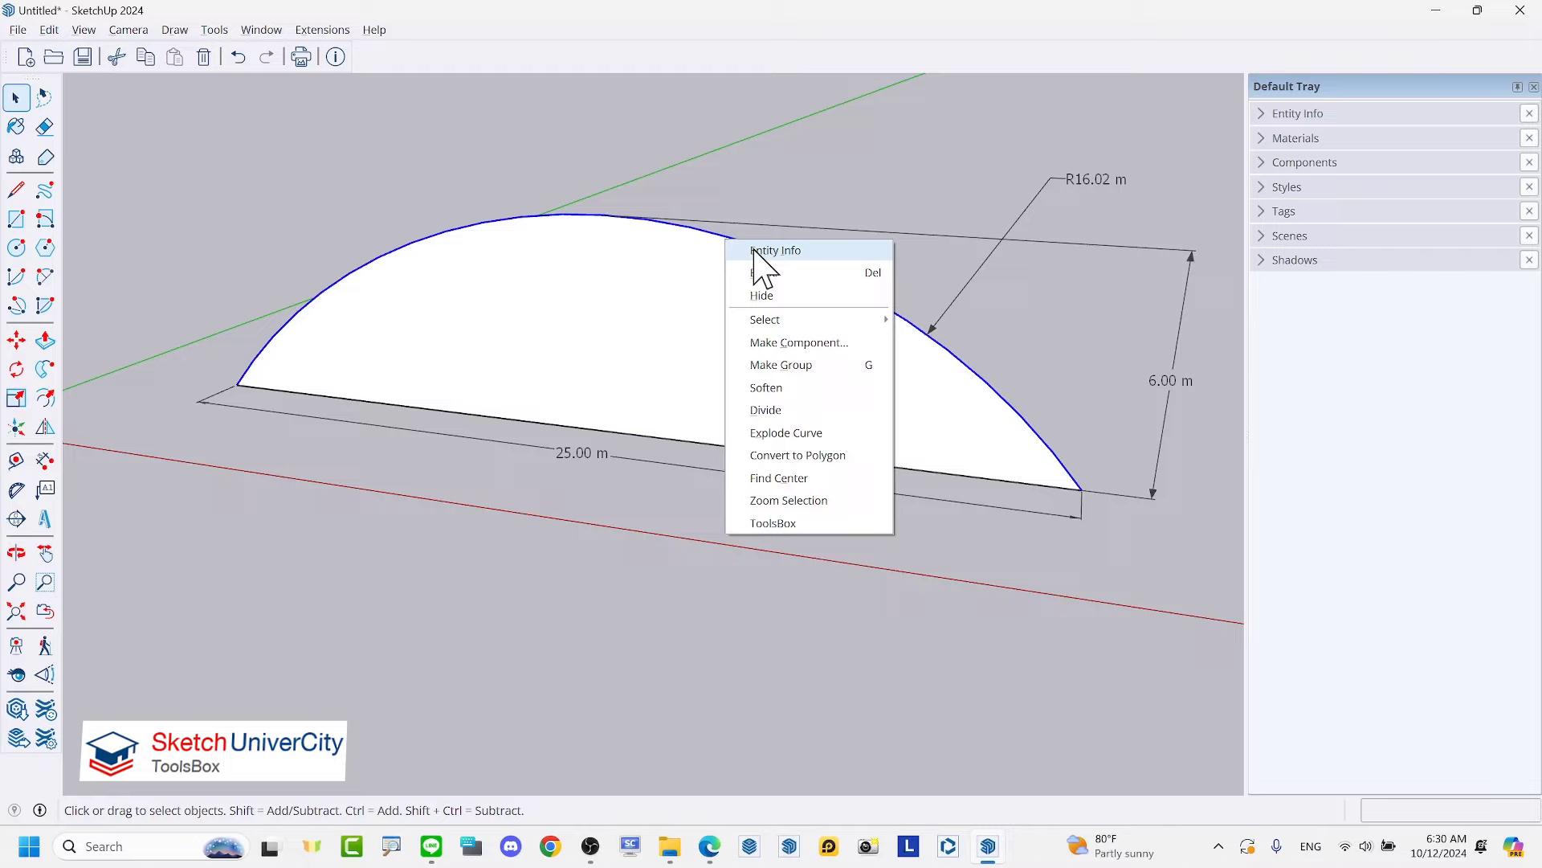
{"action": "left_click", "coordinate": [755, 253]}
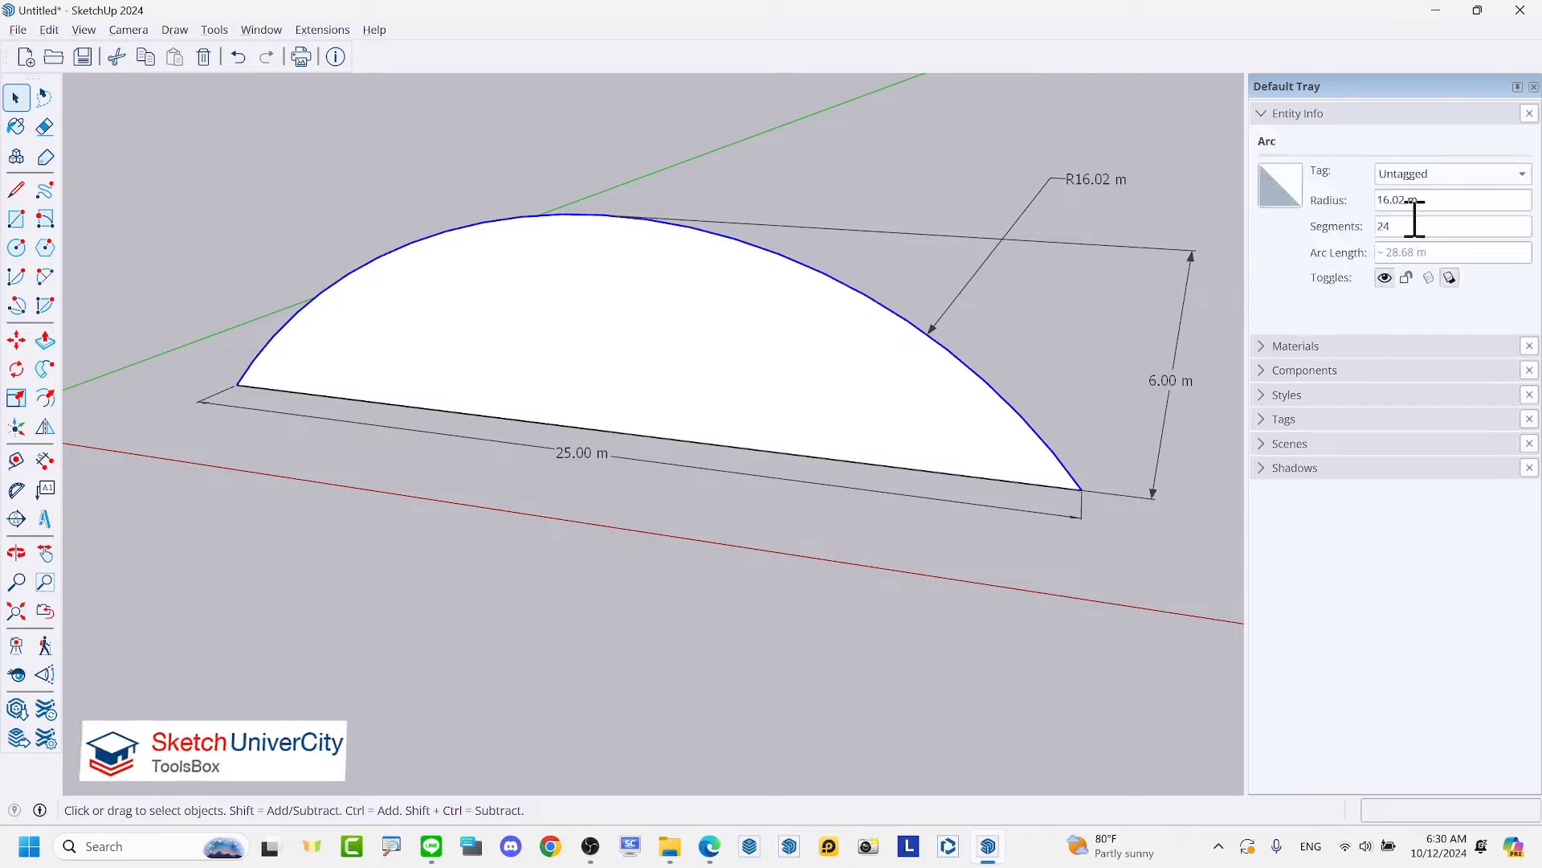
{"action": "left_click", "coordinate": [1387, 223]}
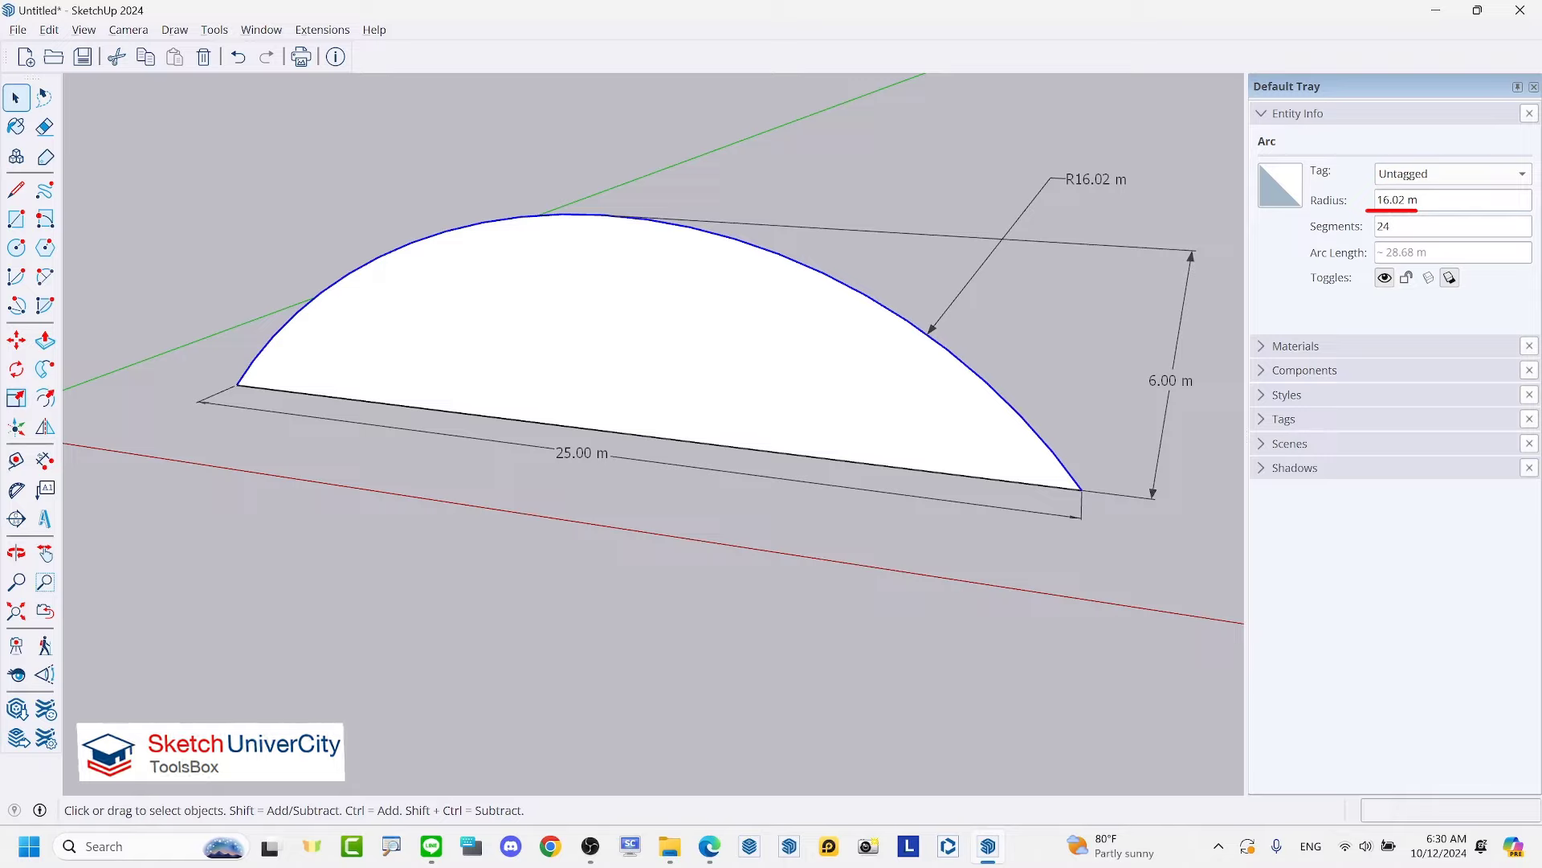
{"action": "left_click_drag", "start_coordinate": [1442, 200], "coordinate": [1380, 200]}
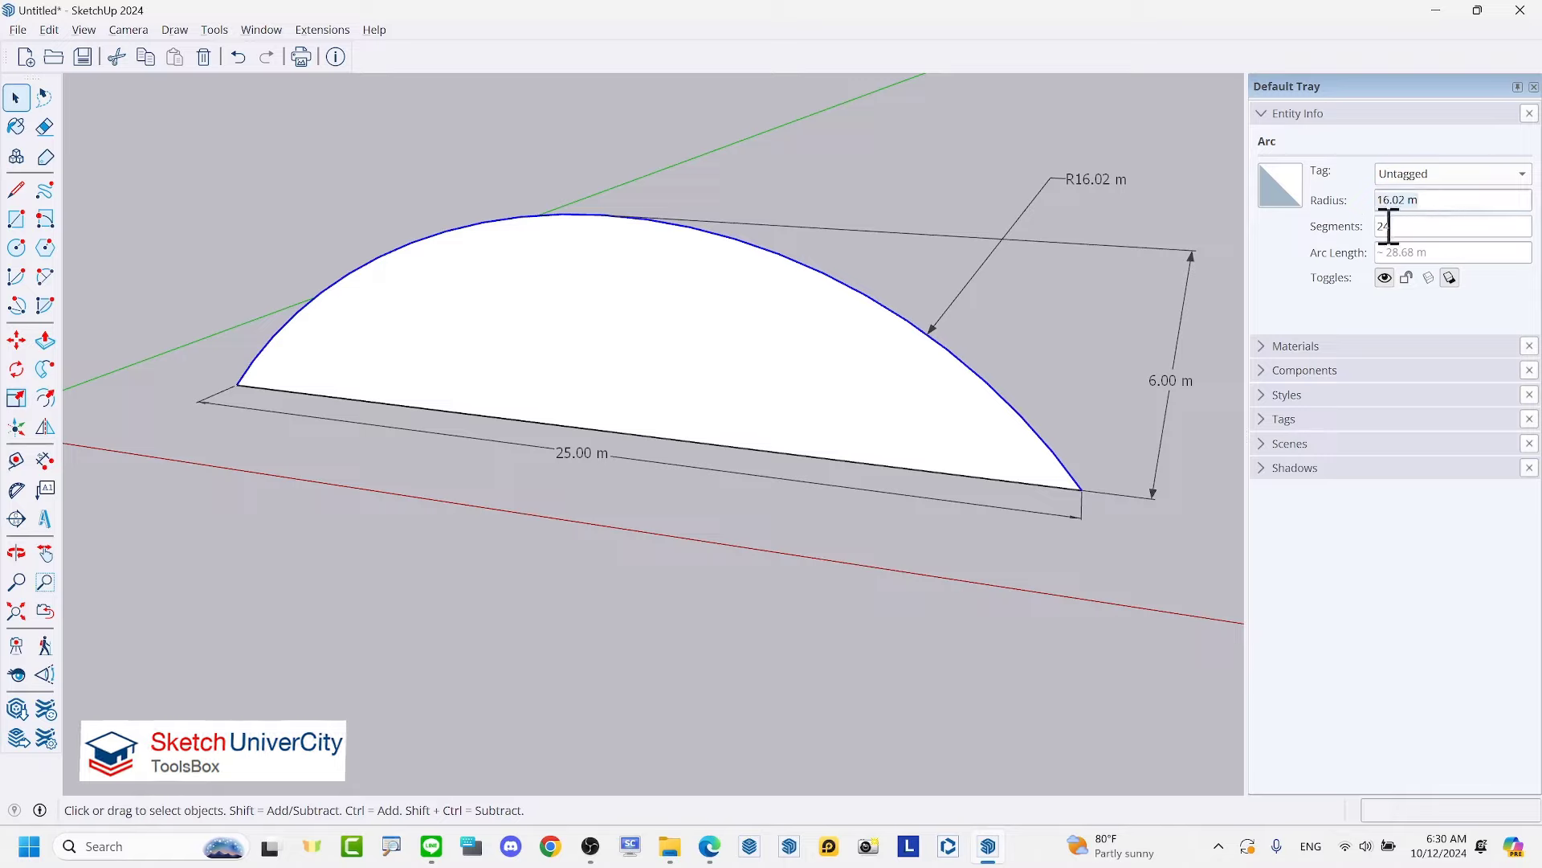
{"action": "type", "text": "1"}
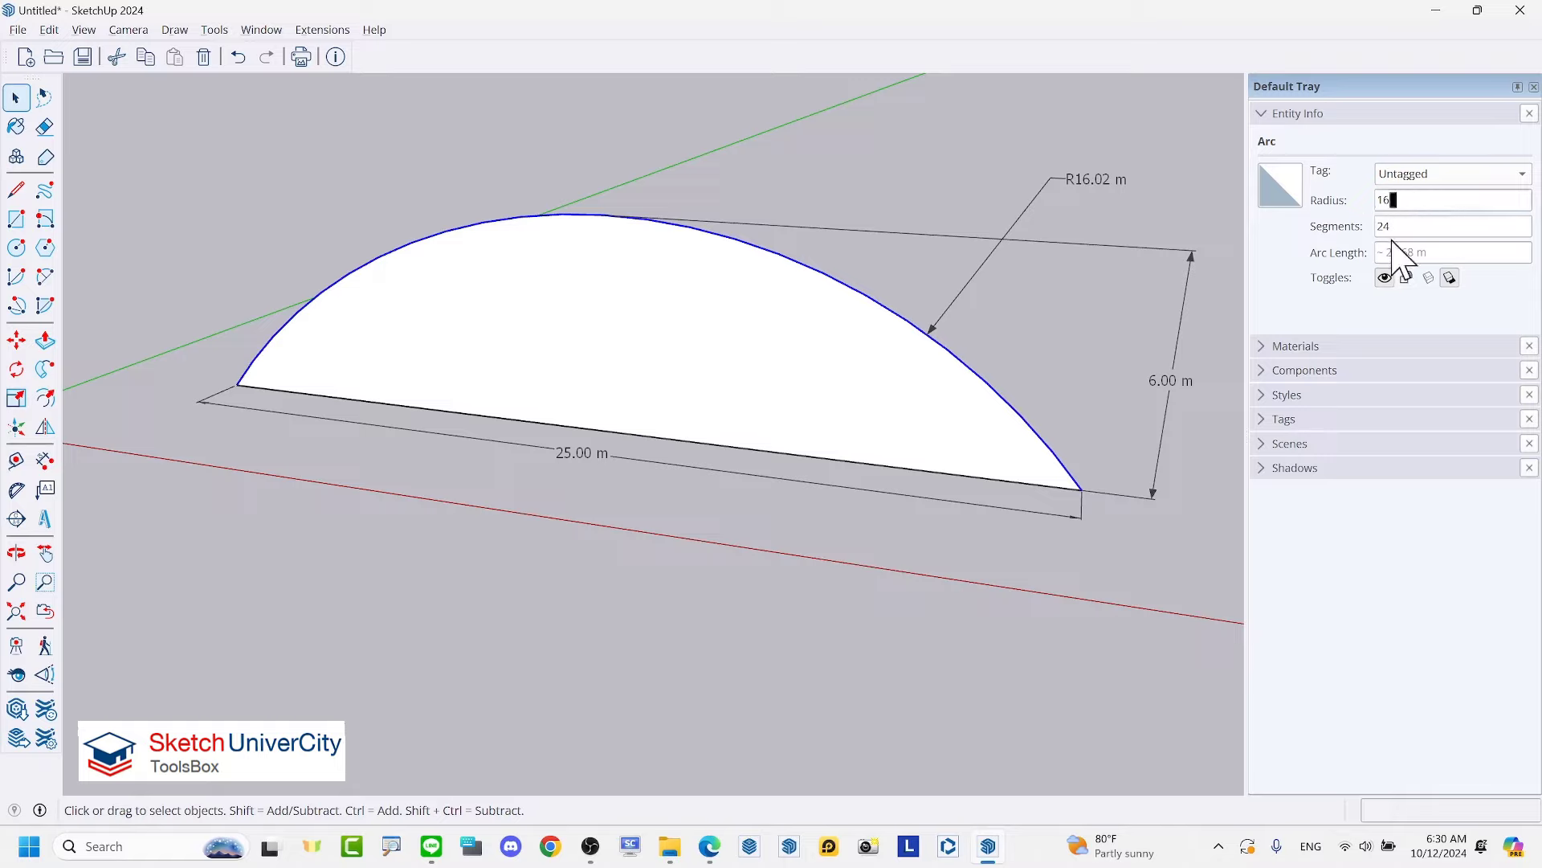
{"action": "type", "text": "6"}
{"action": "key", "text": "Return"}
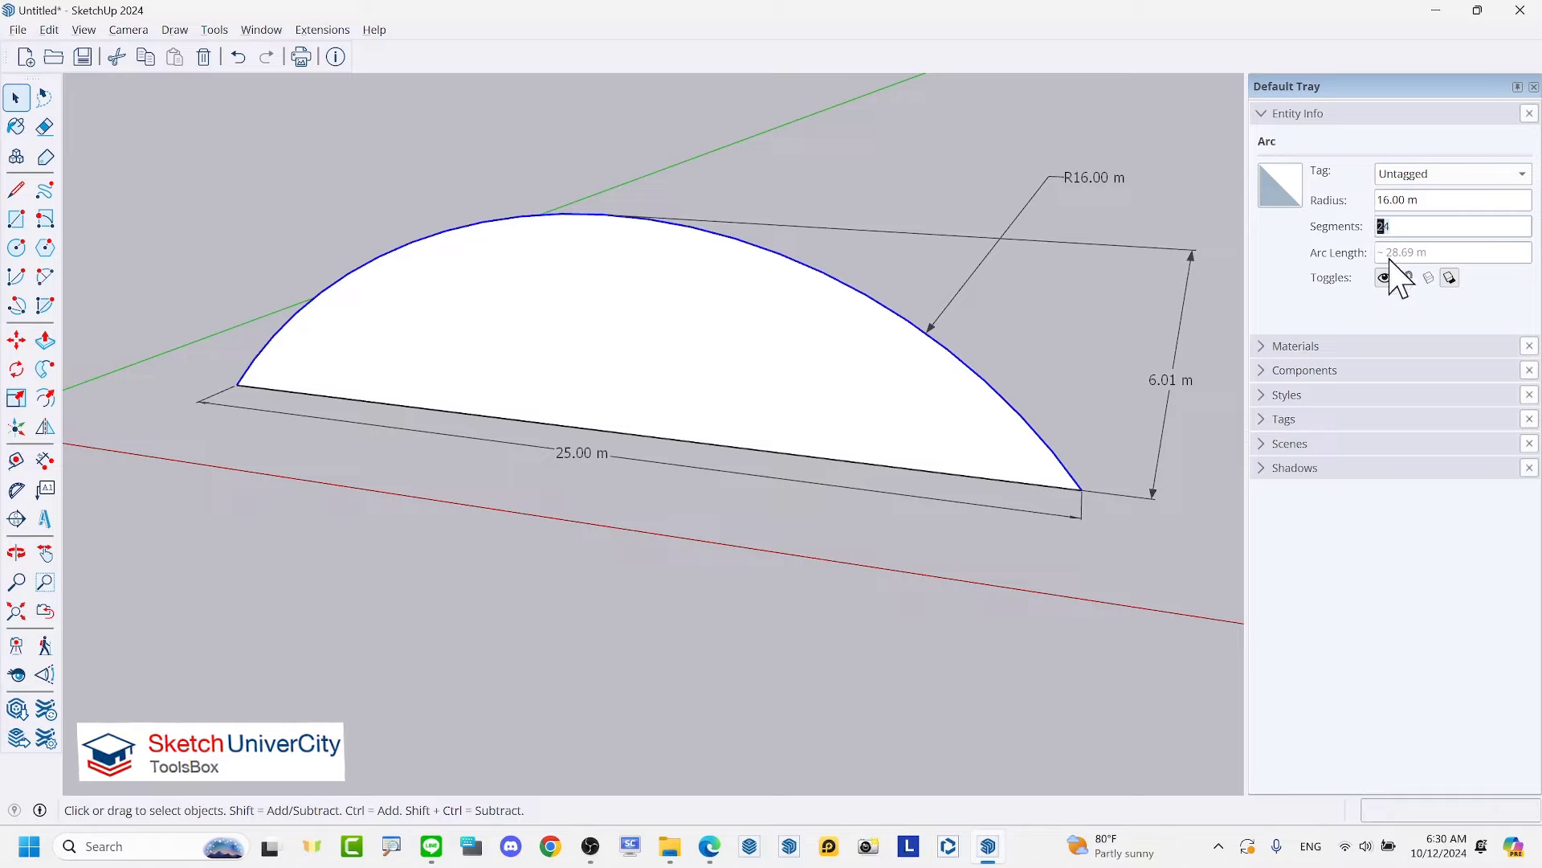
Step: Try 12 and 14 segments, then settle on 24 segments for the arc
{"action": "type", "text": "12"}
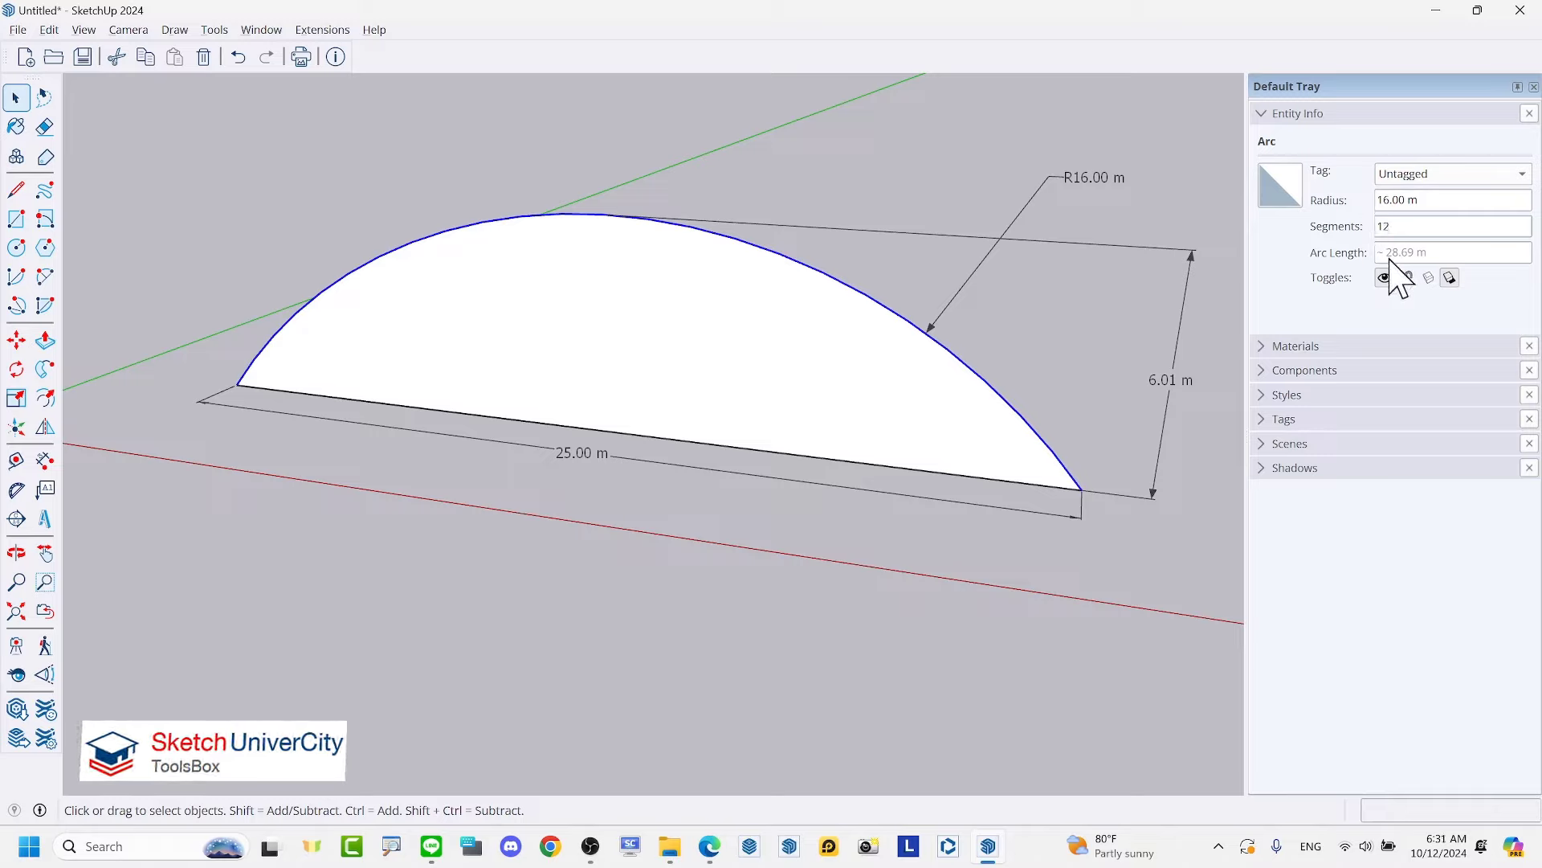
{"action": "key", "text": "Return"}
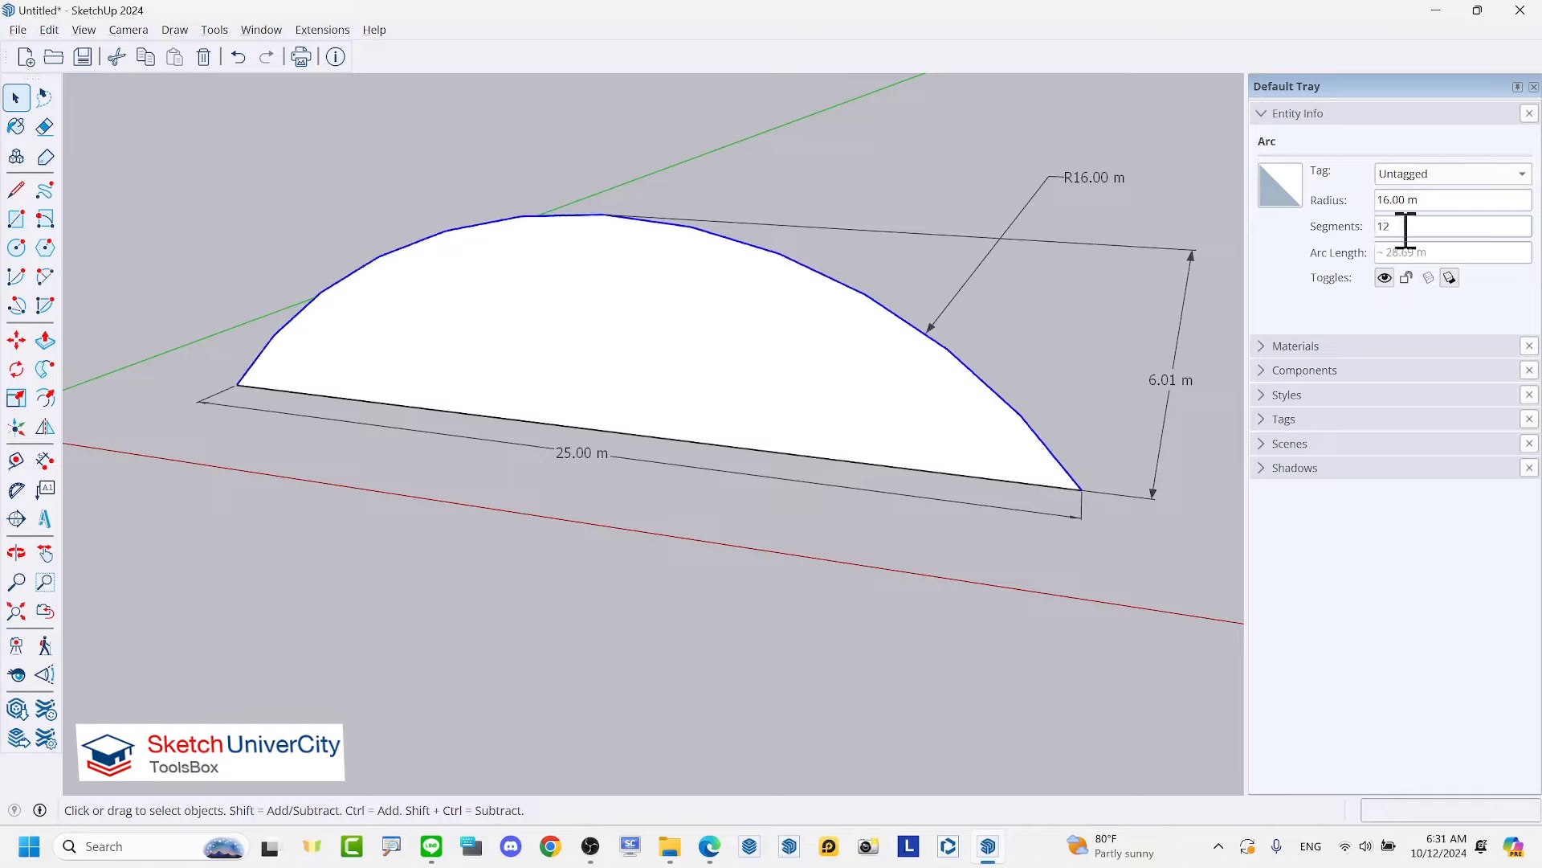
{"action": "key", "text": "BackSpace"}
{"action": "key", "text": "BackSpace"}
{"action": "type", "text": "14"}
{"action": "key", "text": "Return"}
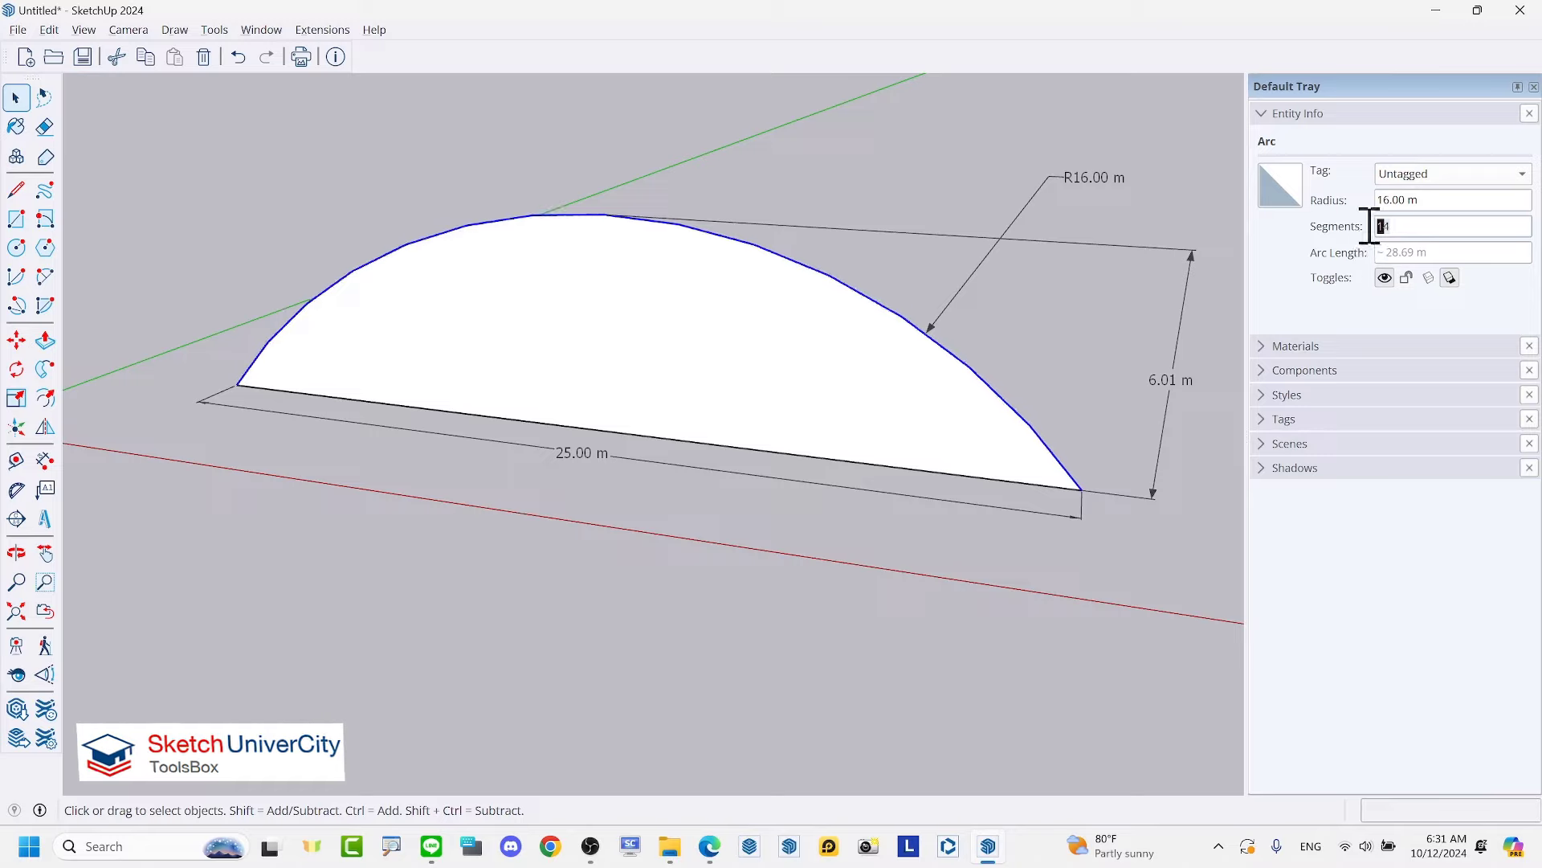
{"action": "key", "text": "BackSpace"}
{"action": "key", "text": "BackSpace"}
{"action": "type", "text": "24"}
{"action": "key", "text": "Return"}
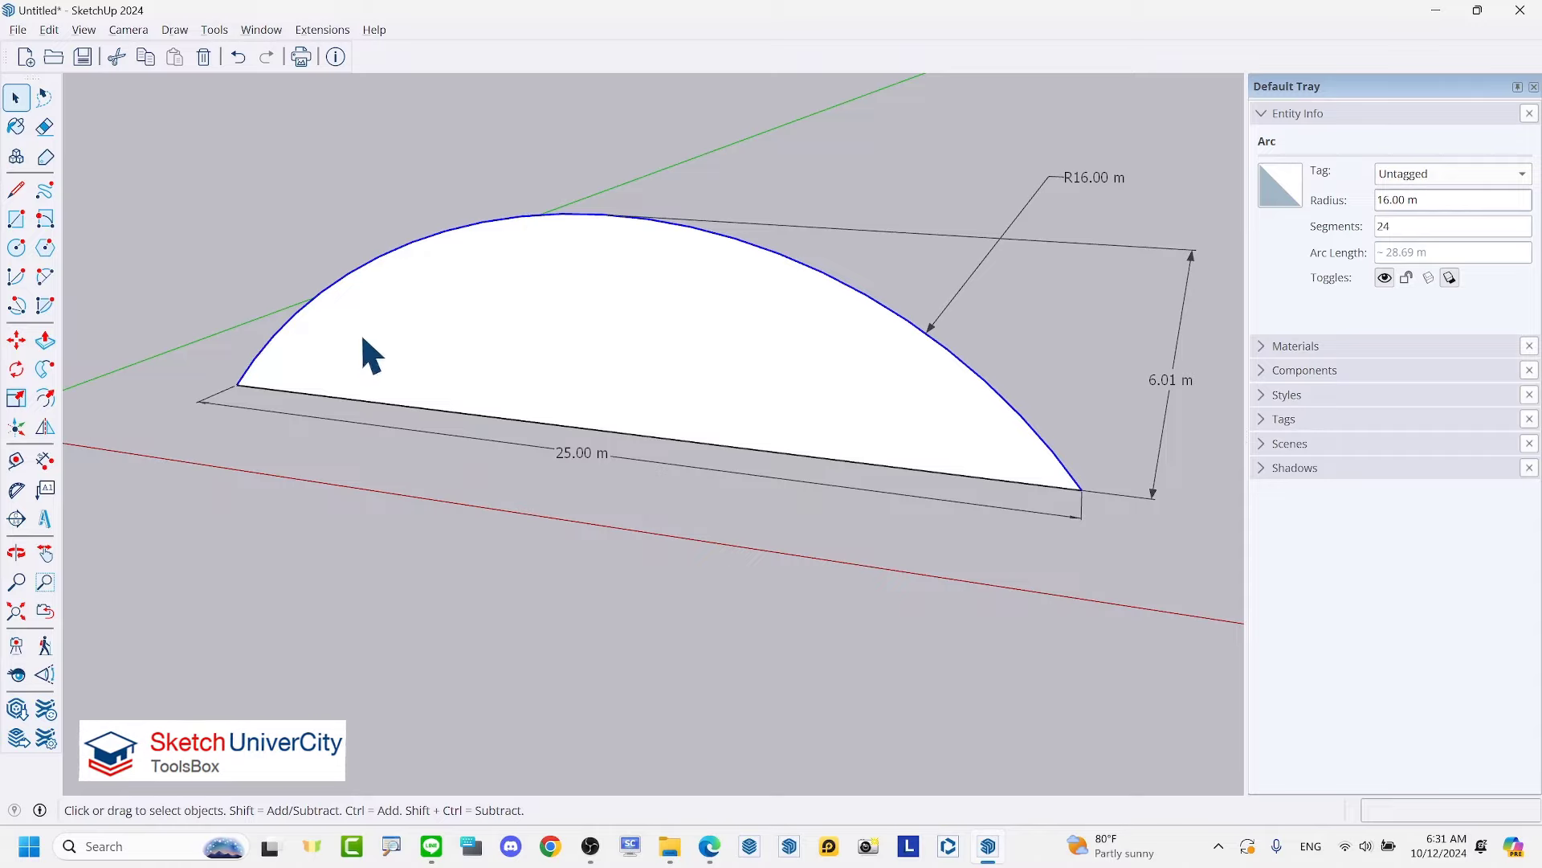
{"action": "scroll", "coordinate": [696, 339], "scroll_direction": "down", "scroll_amount": 3}
Step: Orbit and tilt the view to look across the arc shape
{"action": "mouse_move", "coordinate": [696, 339]}
{"action": "middle_mouse_down"}
{"action": "mouse_move", "coordinate": [831, 400]}
{"action": "mouse_move", "coordinate": [844, 355]}
{"action": "middle_mouse_up"}
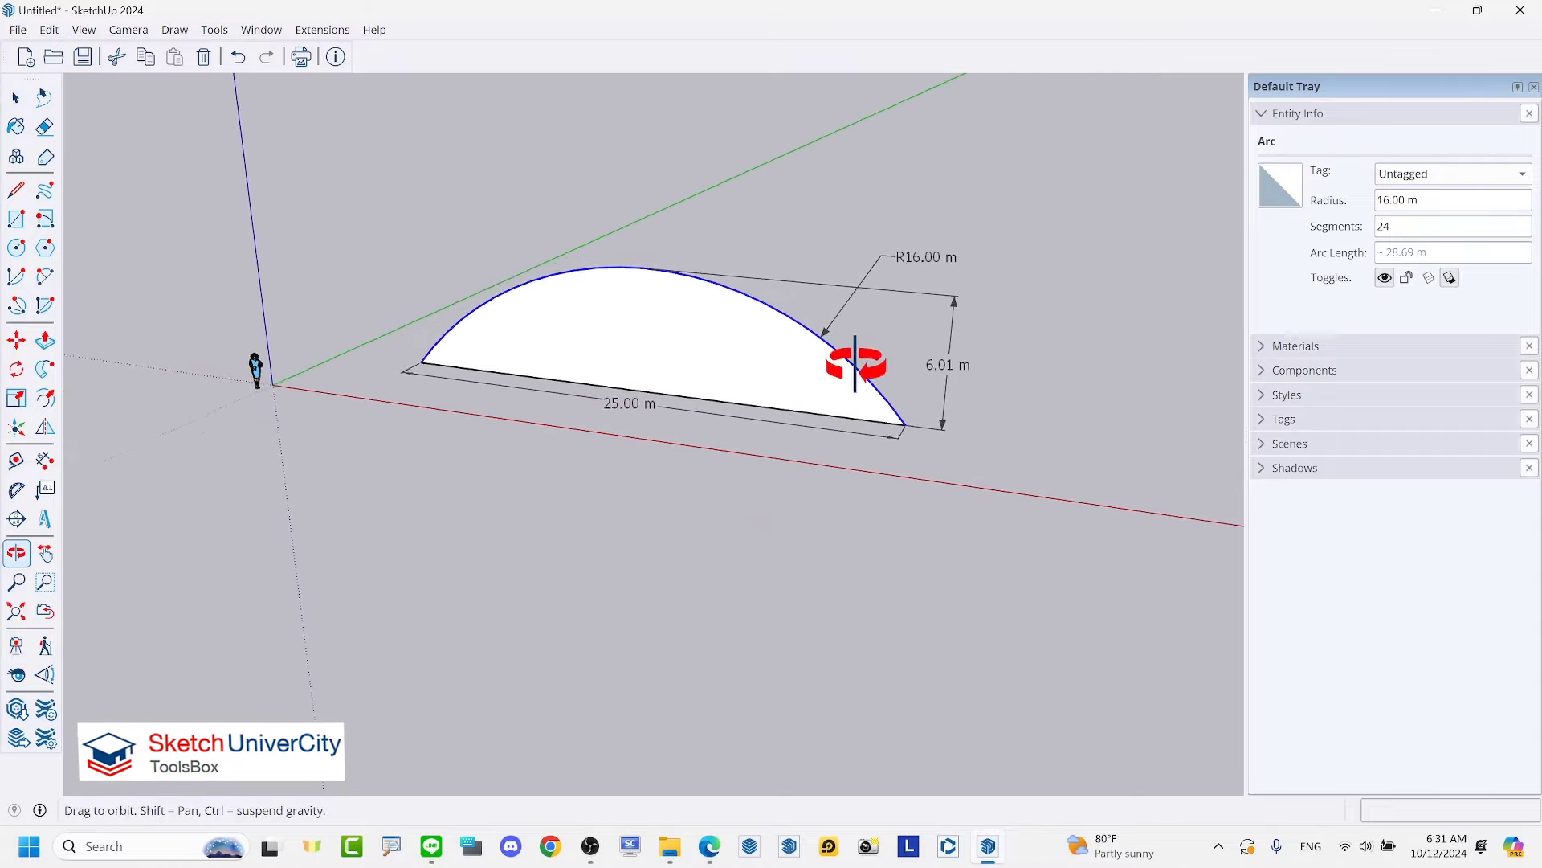
{"action": "scroll", "coordinate": [913, 396], "scroll_direction": "up", "scroll_amount": 3}
{"action": "mouse_move", "coordinate": [919, 412]}
{"action": "middle_mouse_down"}
{"action": "mouse_move", "coordinate": [850, 279]}
{"action": "mouse_move", "coordinate": [902, 268]}
{"action": "middle_mouse_up"}
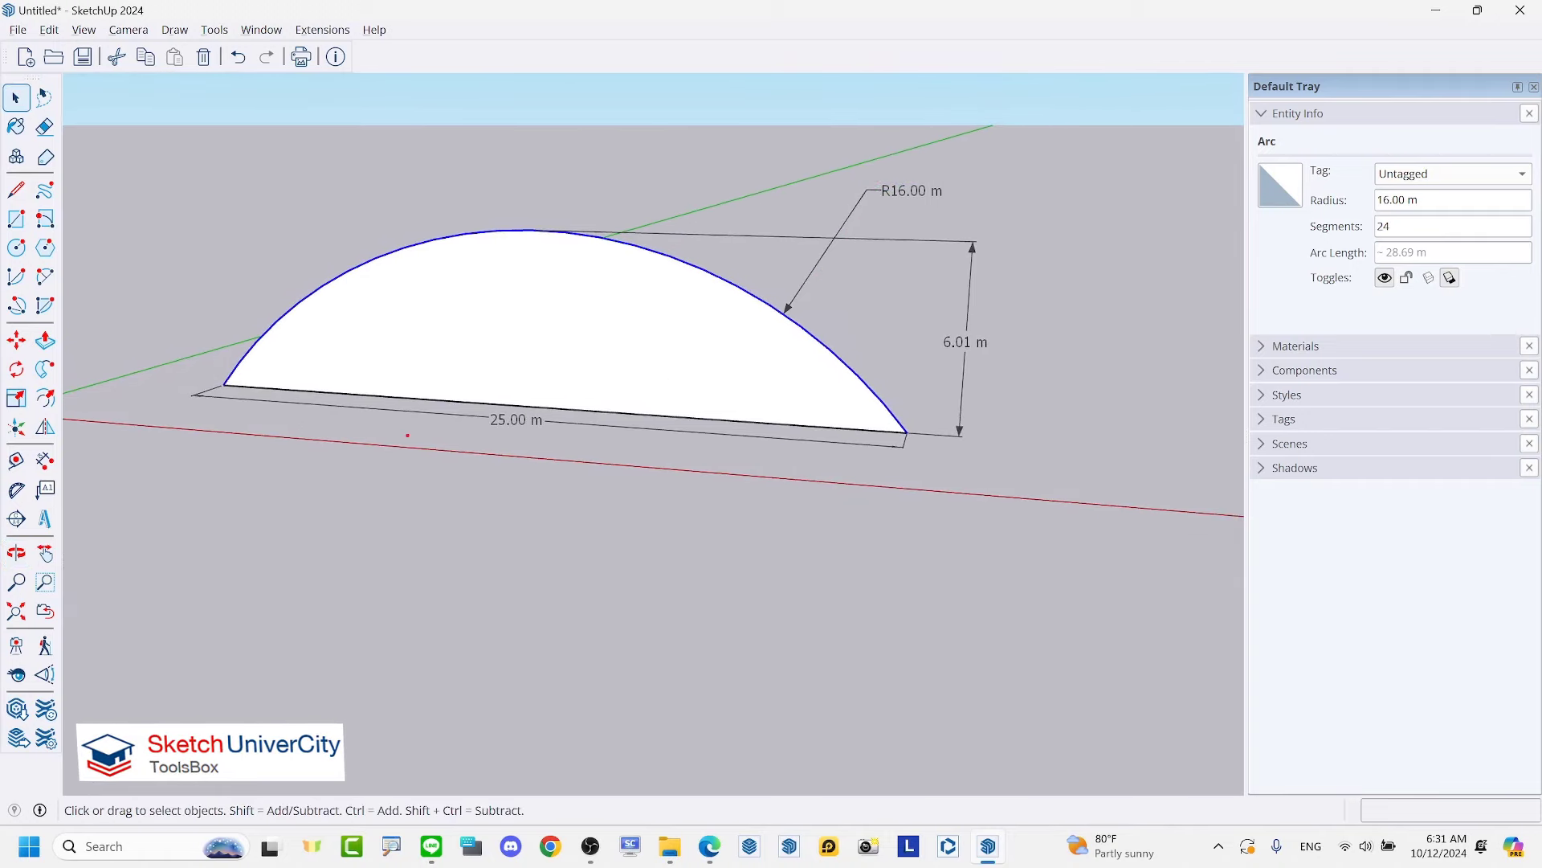
{"action": "mouse_move", "coordinate": [226, 423]}
{"action": "left_mouse_down"}
{"action": "mouse_move", "coordinate": [225, 484]}
{"action": "mouse_move", "coordinate": [892, 523]}
{"action": "mouse_move", "coordinate": [865, 589]}
{"action": "left_mouse_up"}
{"action": "mouse_move", "coordinate": [281, 361]}
{"action": "left_mouse_down"}
{"action": "mouse_move", "coordinate": [191, 412]}
{"action": "mouse_move", "coordinate": [275, 425]}
{"action": "left_mouse_up"}
{"action": "mouse_move", "coordinate": [964, 419]}
{"action": "left_mouse_down"}
{"action": "mouse_move", "coordinate": [985, 418]}
{"action": "mouse_move", "coordinate": [862, 459]}
{"action": "left_mouse_up"}
{"action": "left_click_drag", "start_coordinate": [869, 405], "coordinate": [944, 492]}
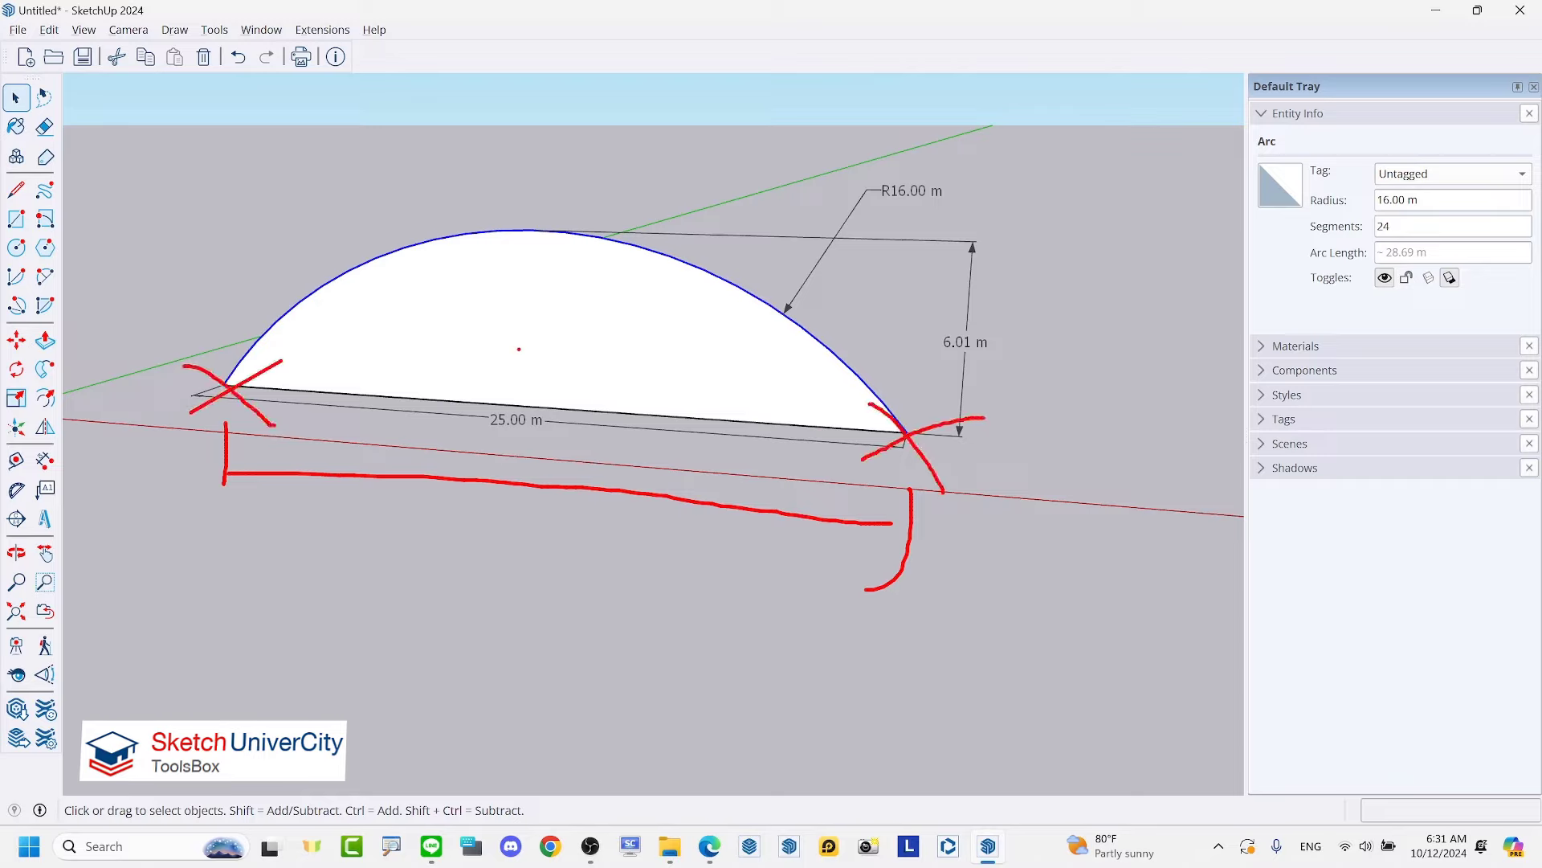
{"action": "mouse_move", "coordinate": [530, 399]}
{"action": "left_mouse_down"}
{"action": "mouse_move", "coordinate": [534, 244]}
{"action": "mouse_move", "coordinate": [559, 268]}
{"action": "mouse_move", "coordinate": [538, 230]}
{"action": "left_mouse_up"}
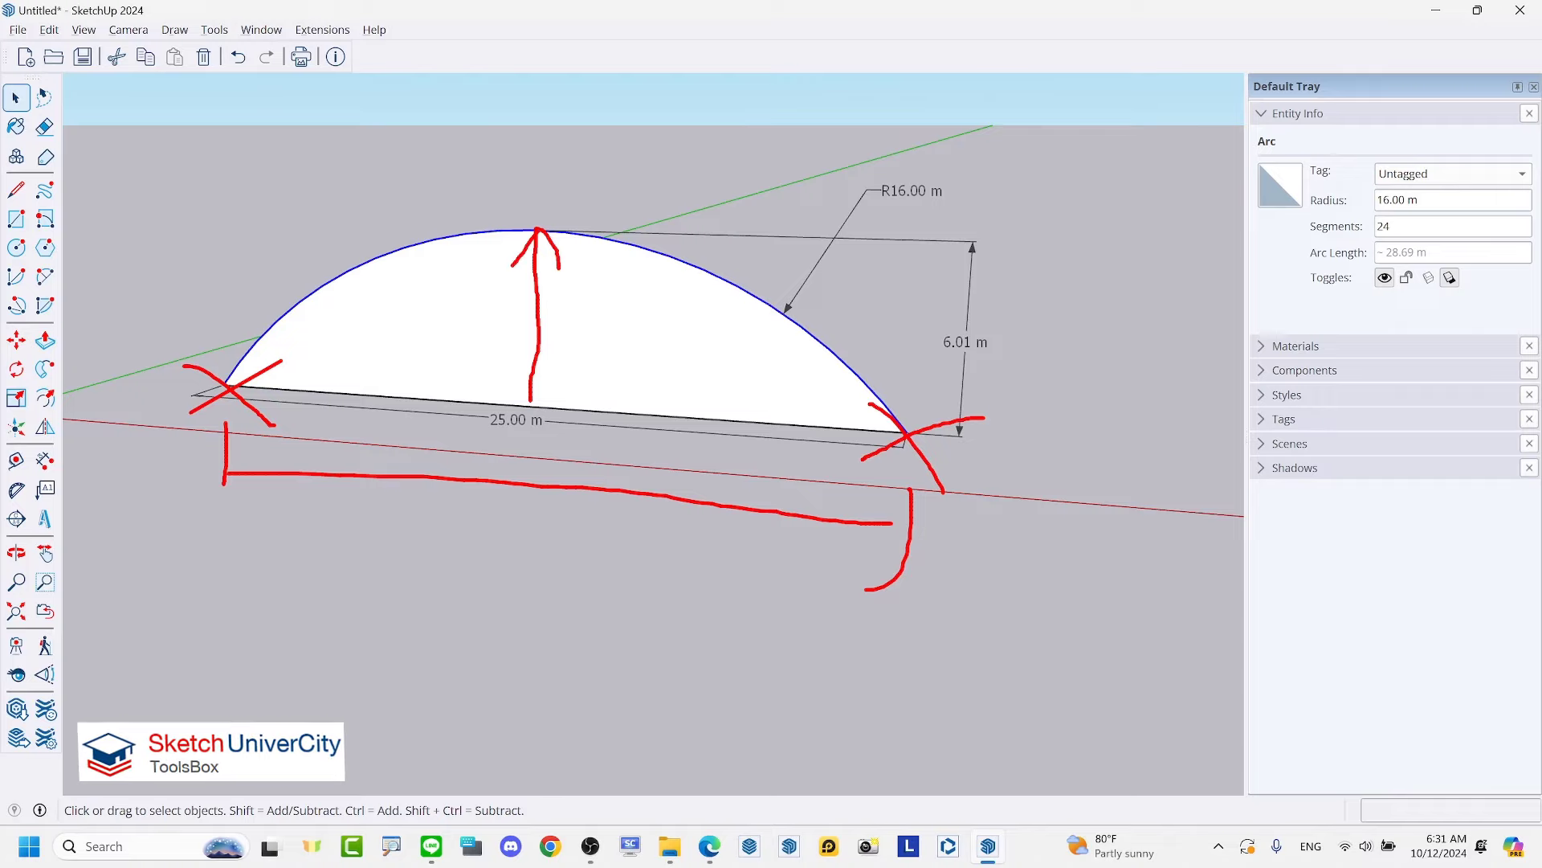
{"action": "middle_click_drag", "start_coordinate": [1077, 429], "coordinate": [884, 518]}
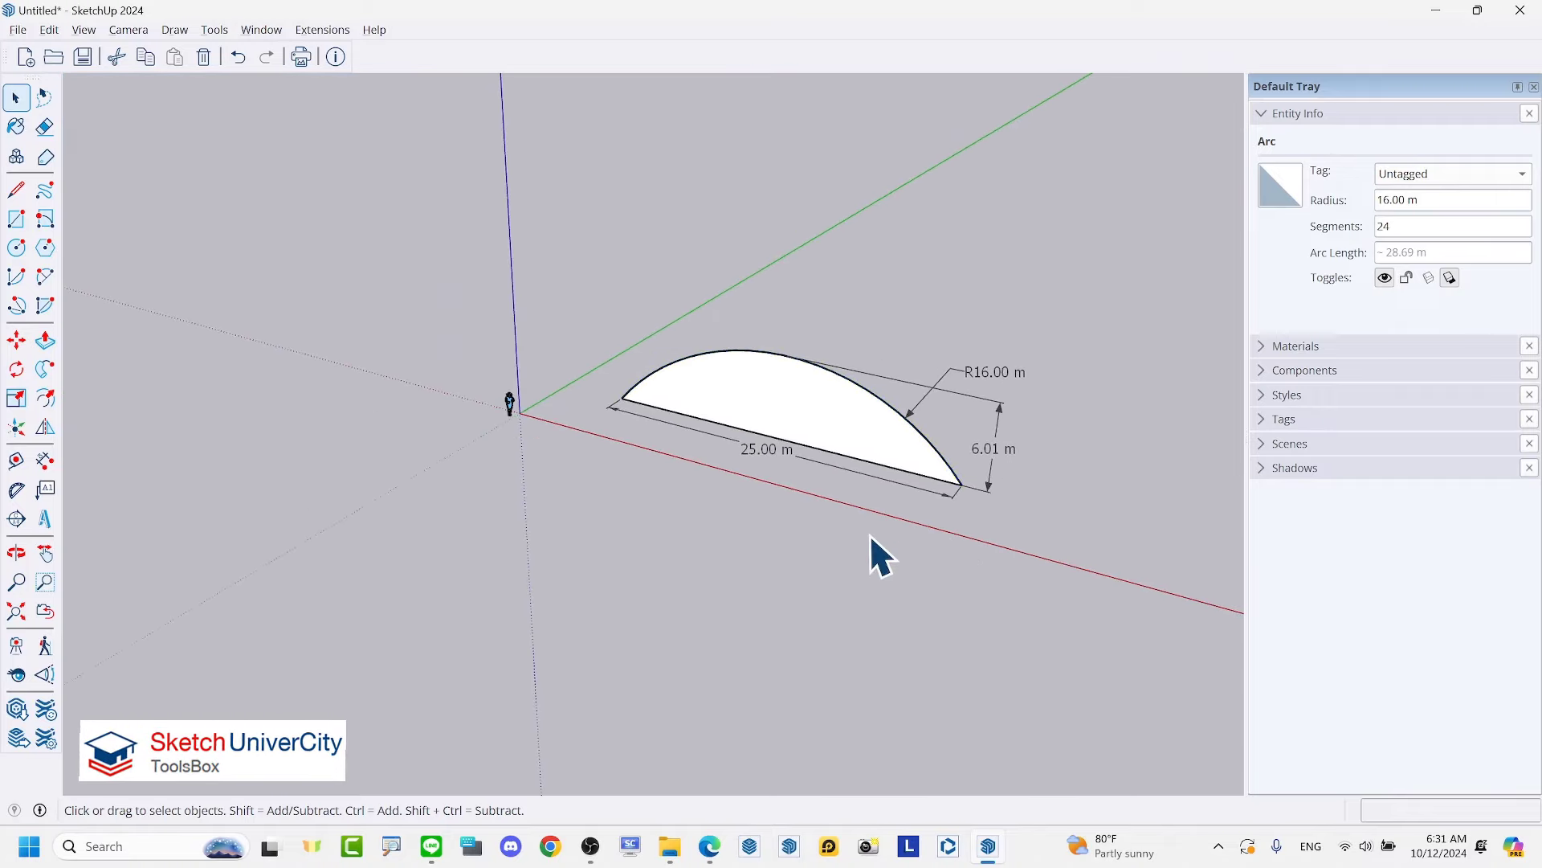
{"action": "scroll", "coordinate": [870, 533], "scroll_direction": "up", "scroll_amount": 2}
Step: After a brief Push/Pull attempt, window-select the arc, its face and dimensions
{"action": "left_click", "coordinate": [870, 534]}
{"action": "key", "text": "p"}
{"action": "left_click", "coordinate": [800, 389]}
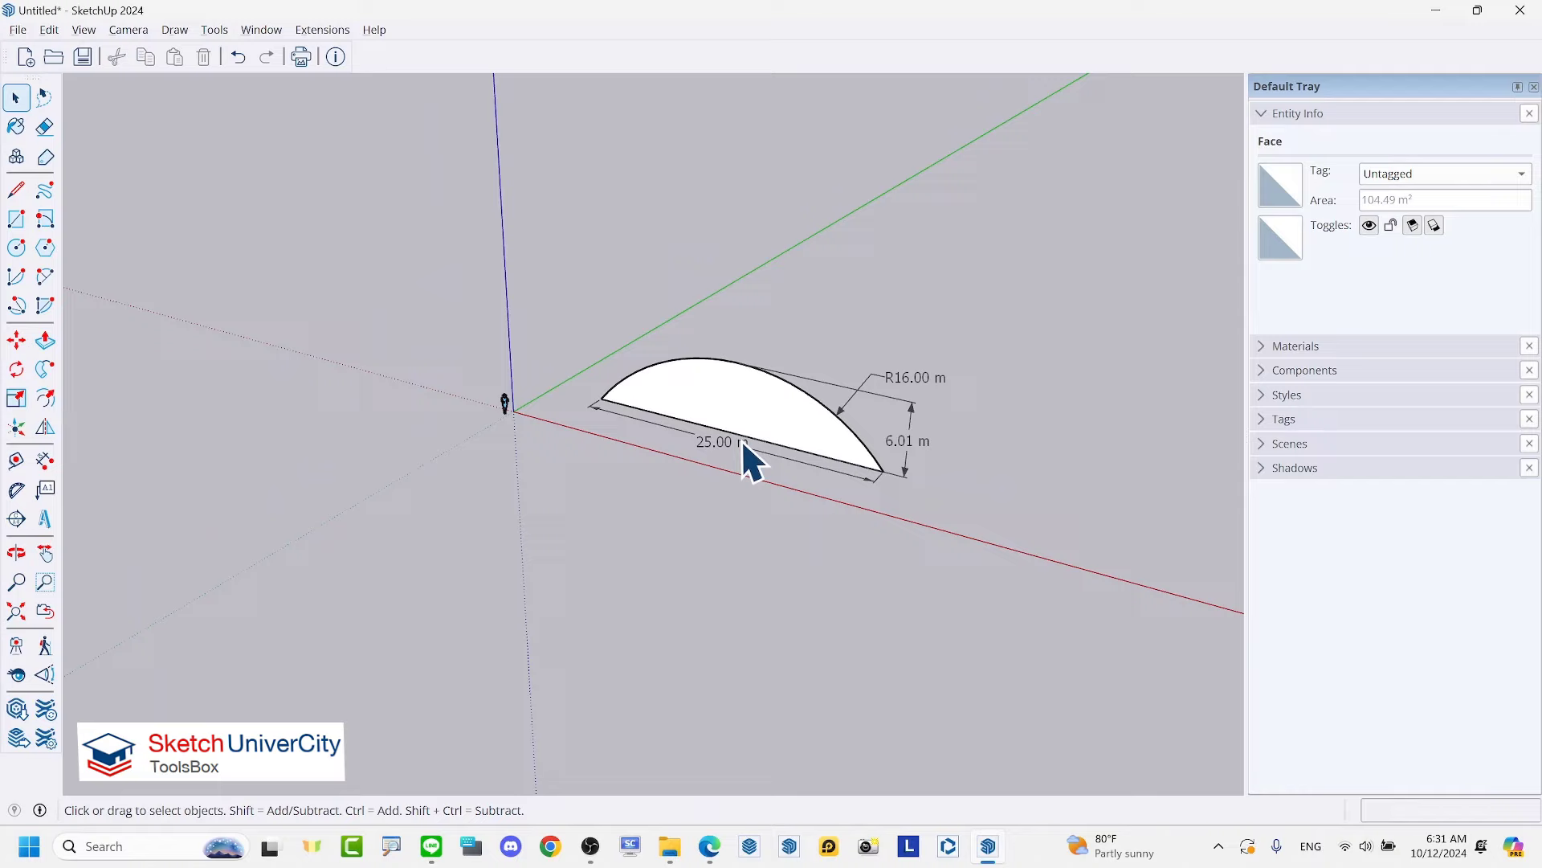
{"action": "left_click_drag", "start_coordinate": [494, 162], "coordinate": [727, 314]}
{"action": "left_click_drag", "start_coordinate": [578, 234], "coordinate": [1120, 639]}
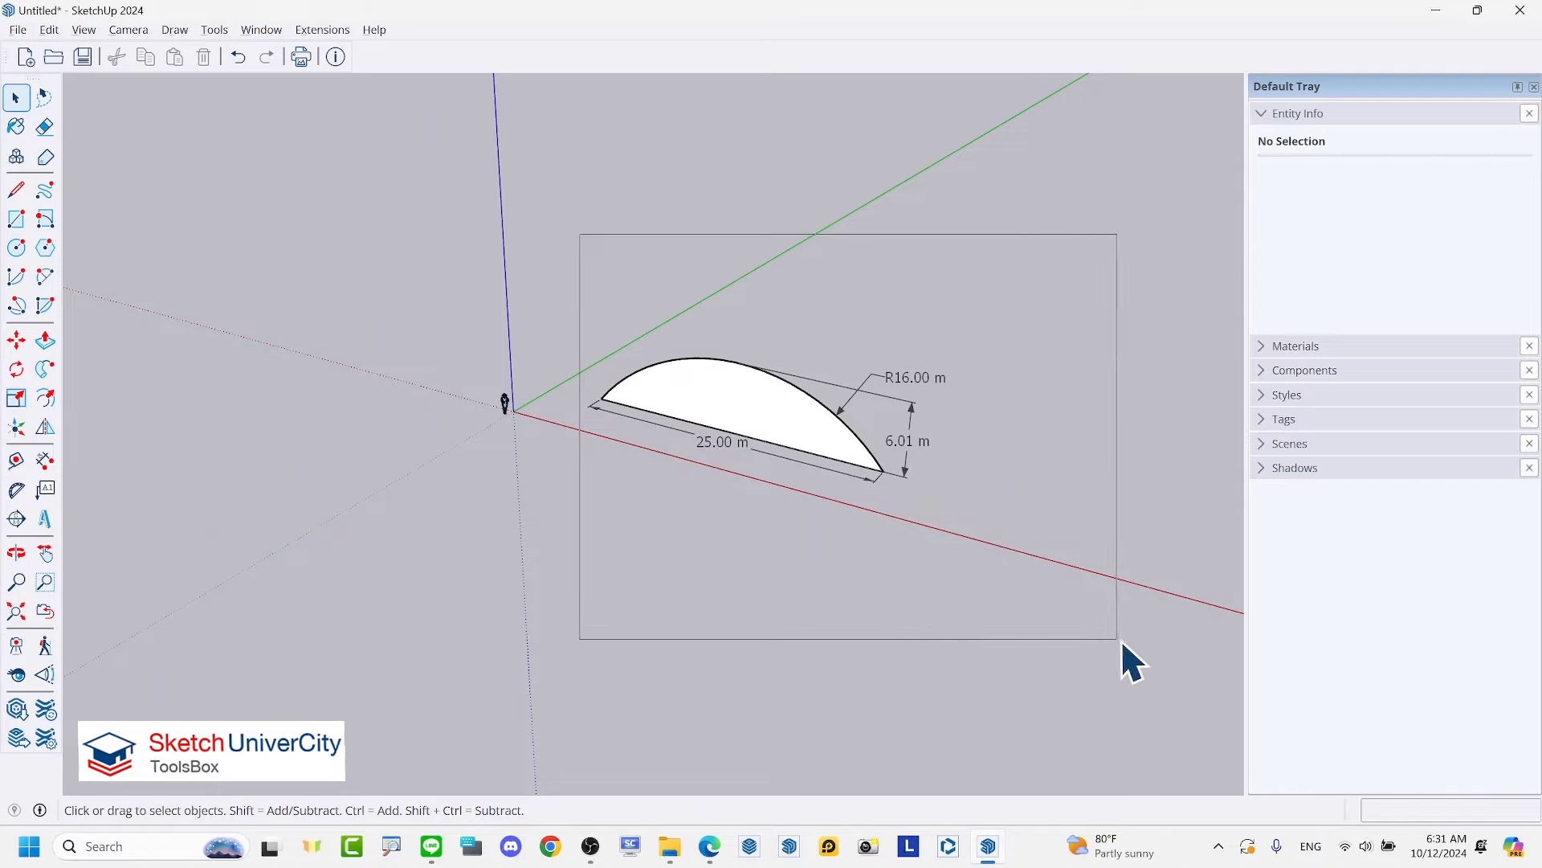
{"action": "scroll", "coordinate": [884, 482], "scroll_direction": "up", "scroll_amount": 2}
{"action": "right_click", "coordinate": [765, 405]}
Step: Erase the selected arc, face and dimensions, leaving the scene empty
{"action": "left_click", "coordinate": [828, 439]}
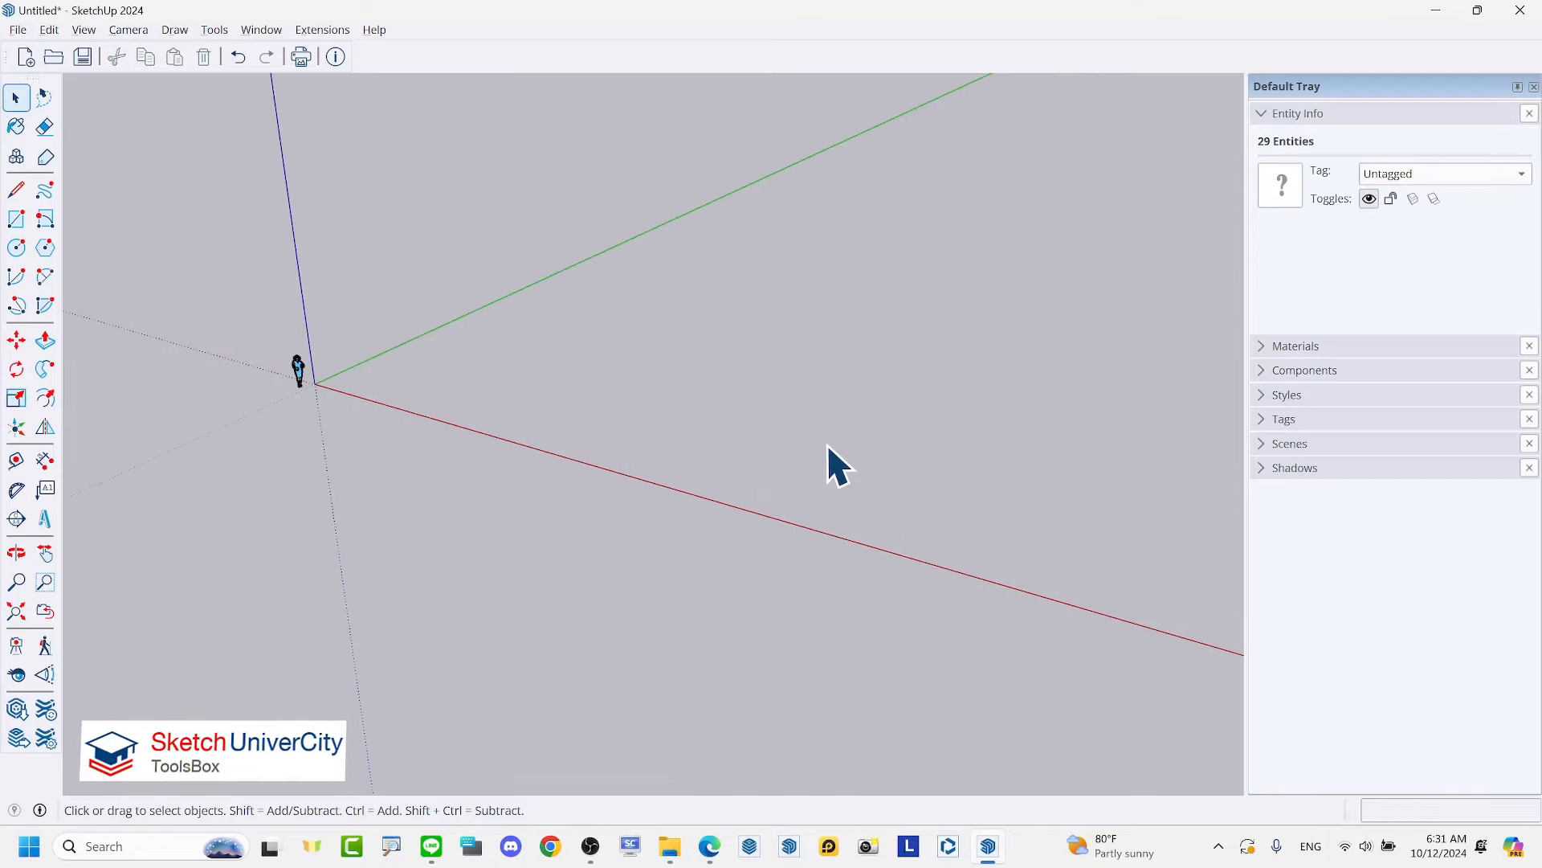
{"action": "middle_click_drag", "start_coordinate": [826, 442], "coordinate": [526, 373]}
{"action": "scroll", "coordinate": [518, 426], "scroll_direction": "up", "scroll_amount": 2}
{"action": "scroll", "coordinate": [611, 482], "scroll_direction": "up", "scroll_amount": 2}
{"action": "scroll", "coordinate": [644, 487], "scroll_direction": "up", "scroll_amount": 2}
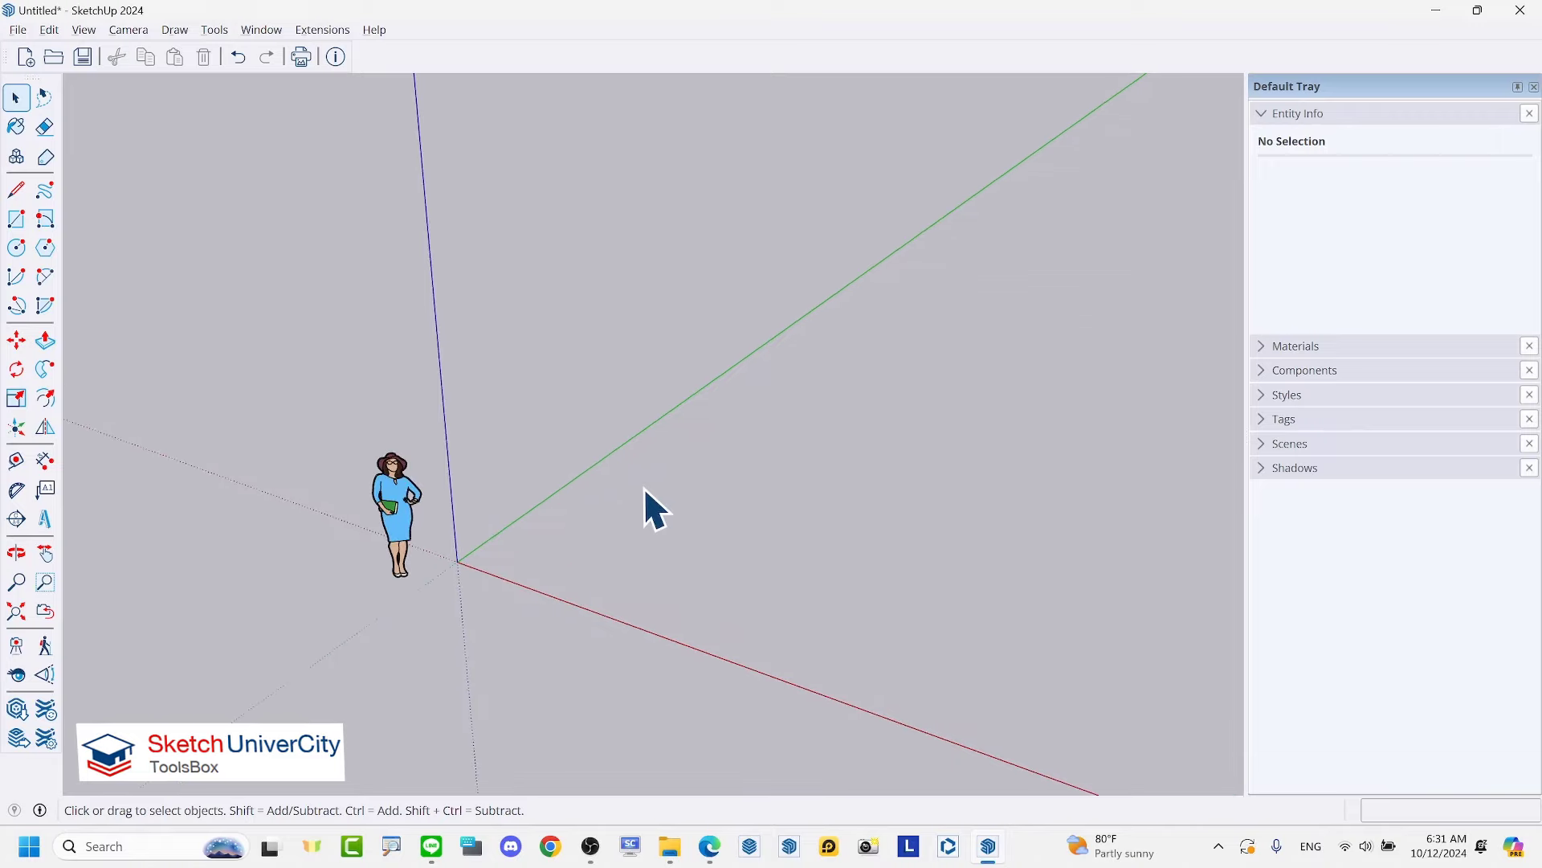
{"action": "scroll", "coordinate": [639, 530], "scroll_direction": "up", "scroll_amount": 1}
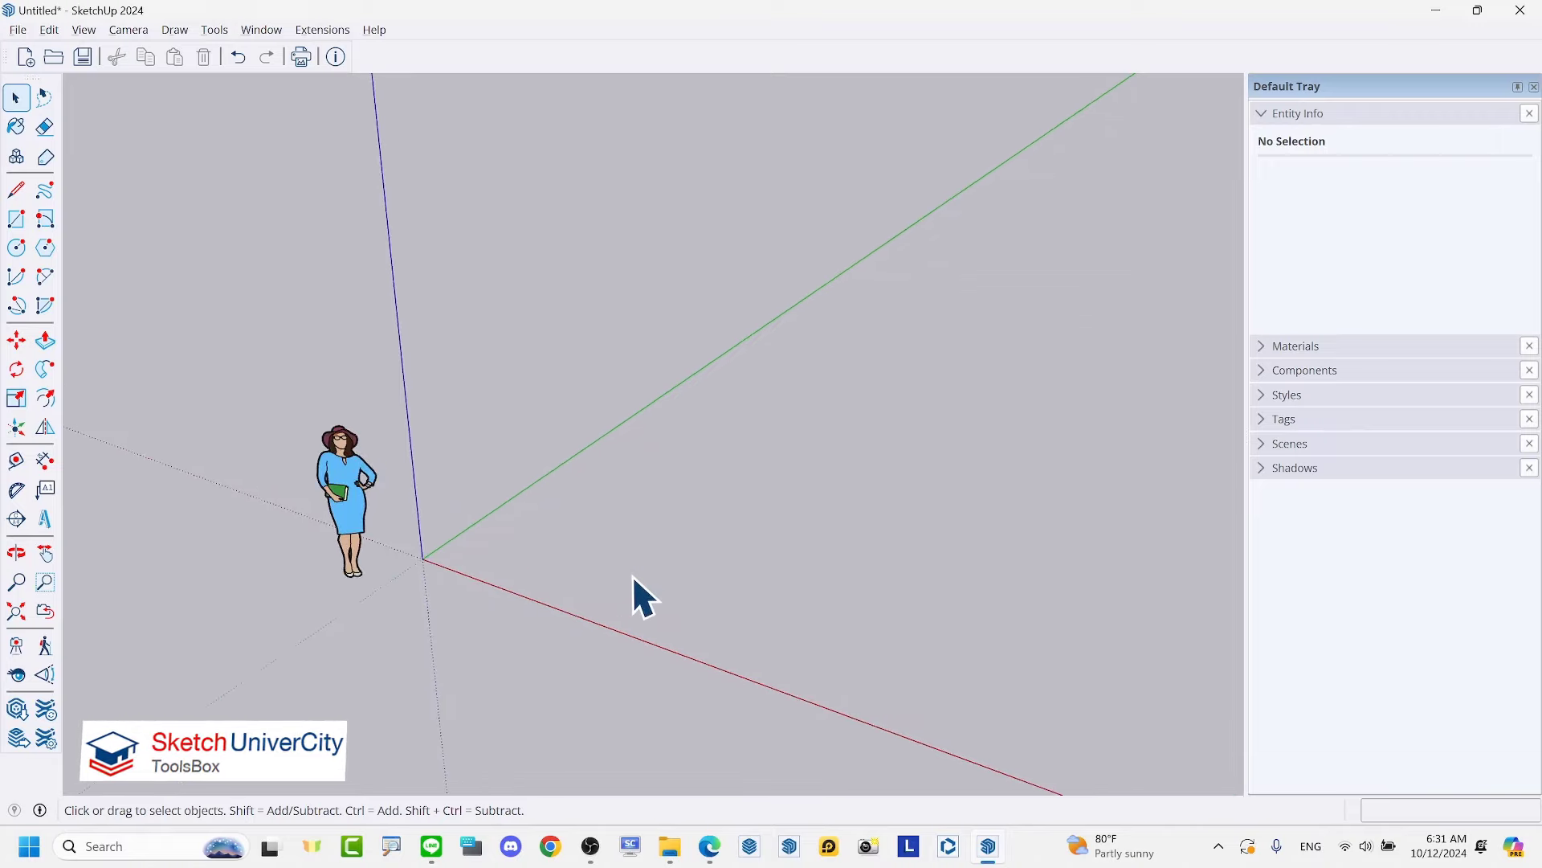
Step: Draw a 1 m by 1 m square on the ground with the Rectangle tool
{"action": "key", "text": "r"}
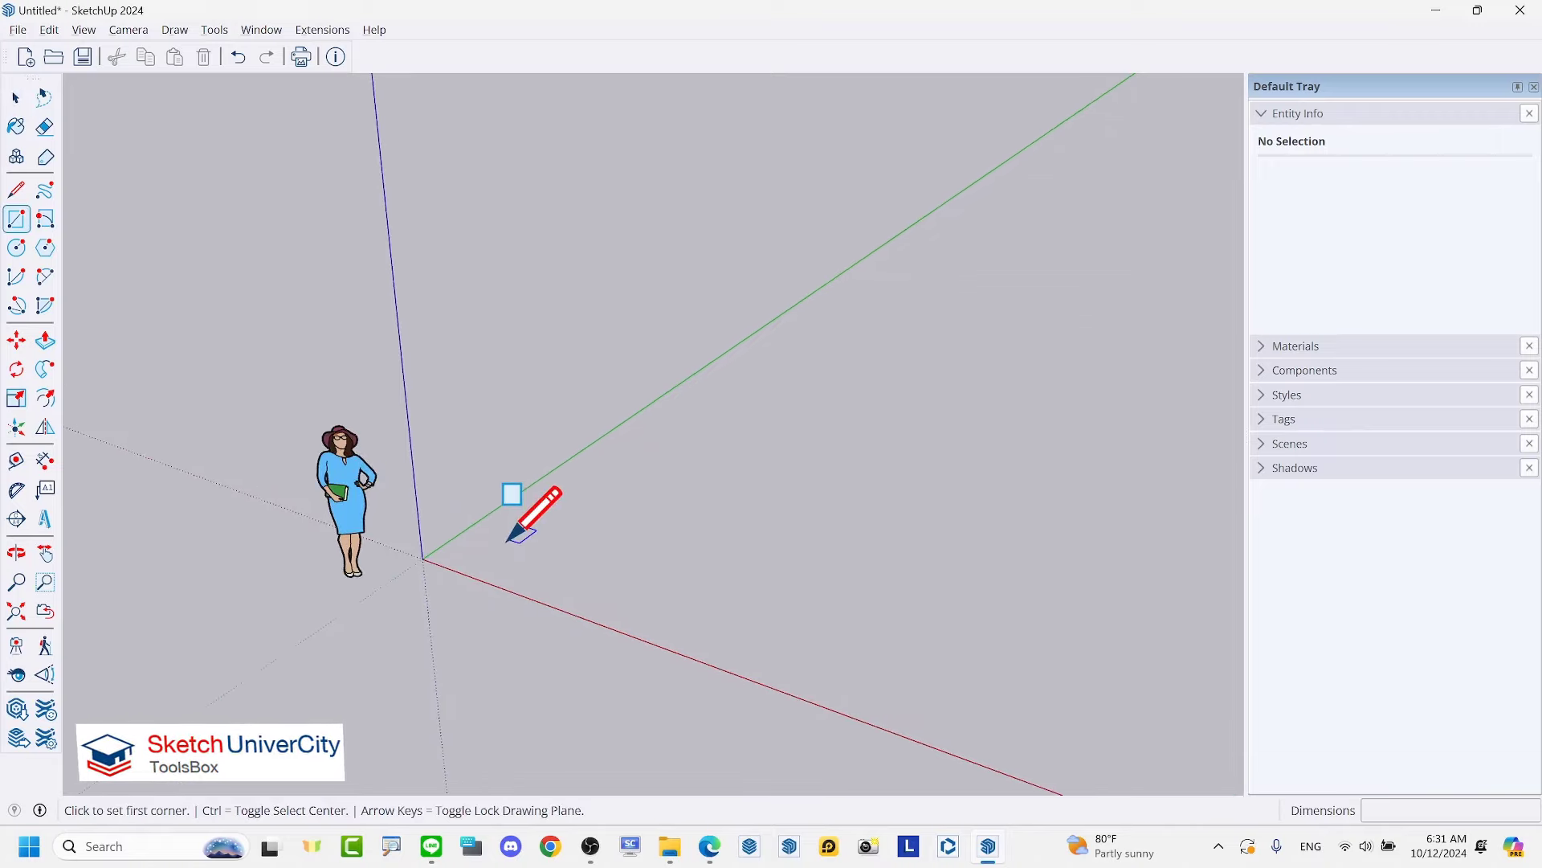
{"action": "key", "text": "space"}
{"action": "key", "text": "r"}
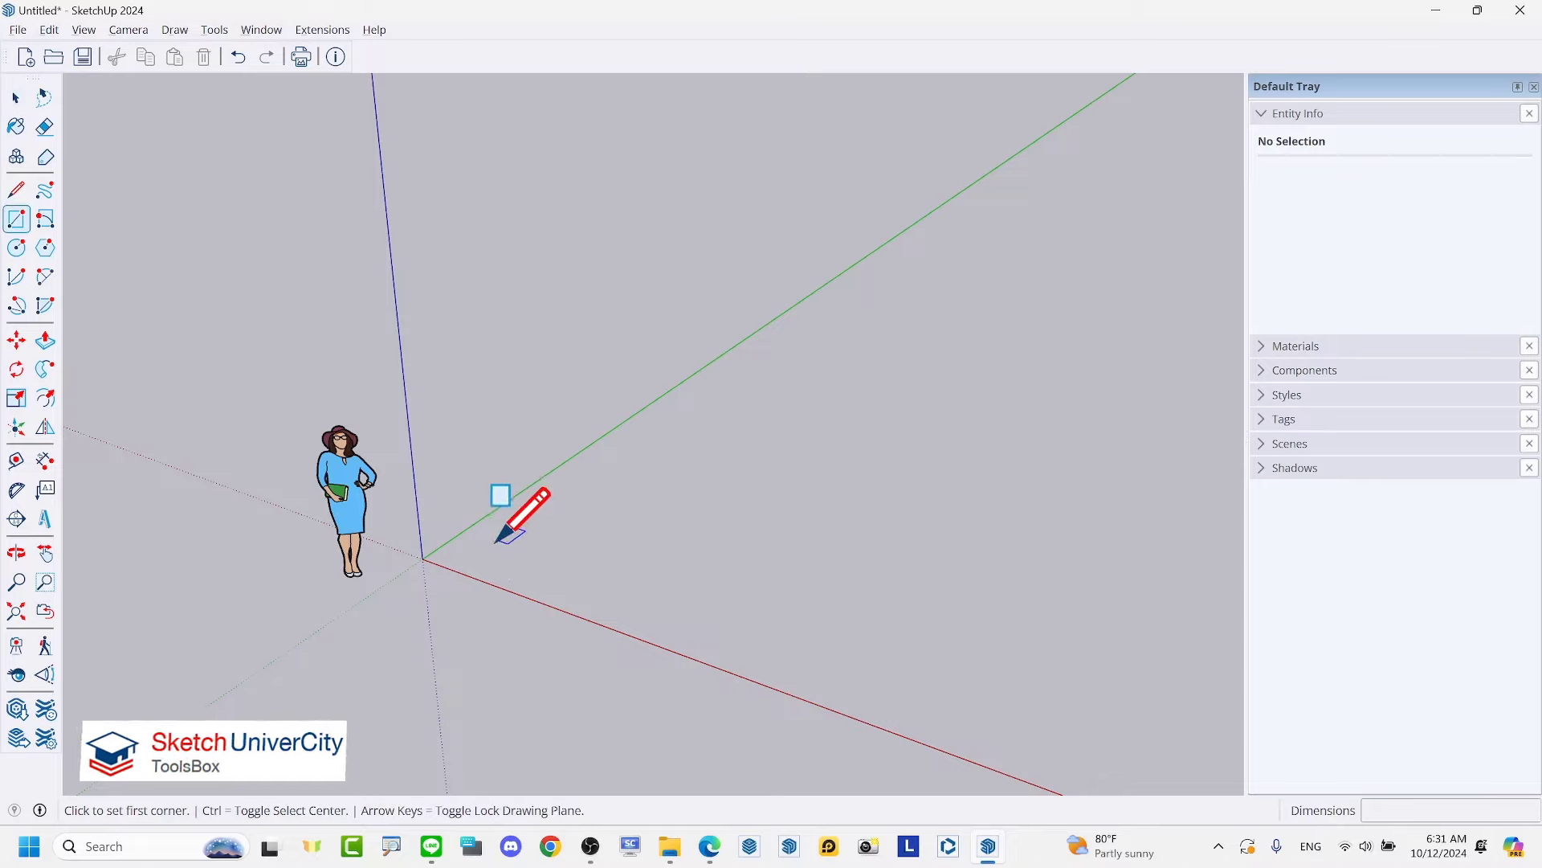
{"action": "left_click", "coordinate": [496, 541]}
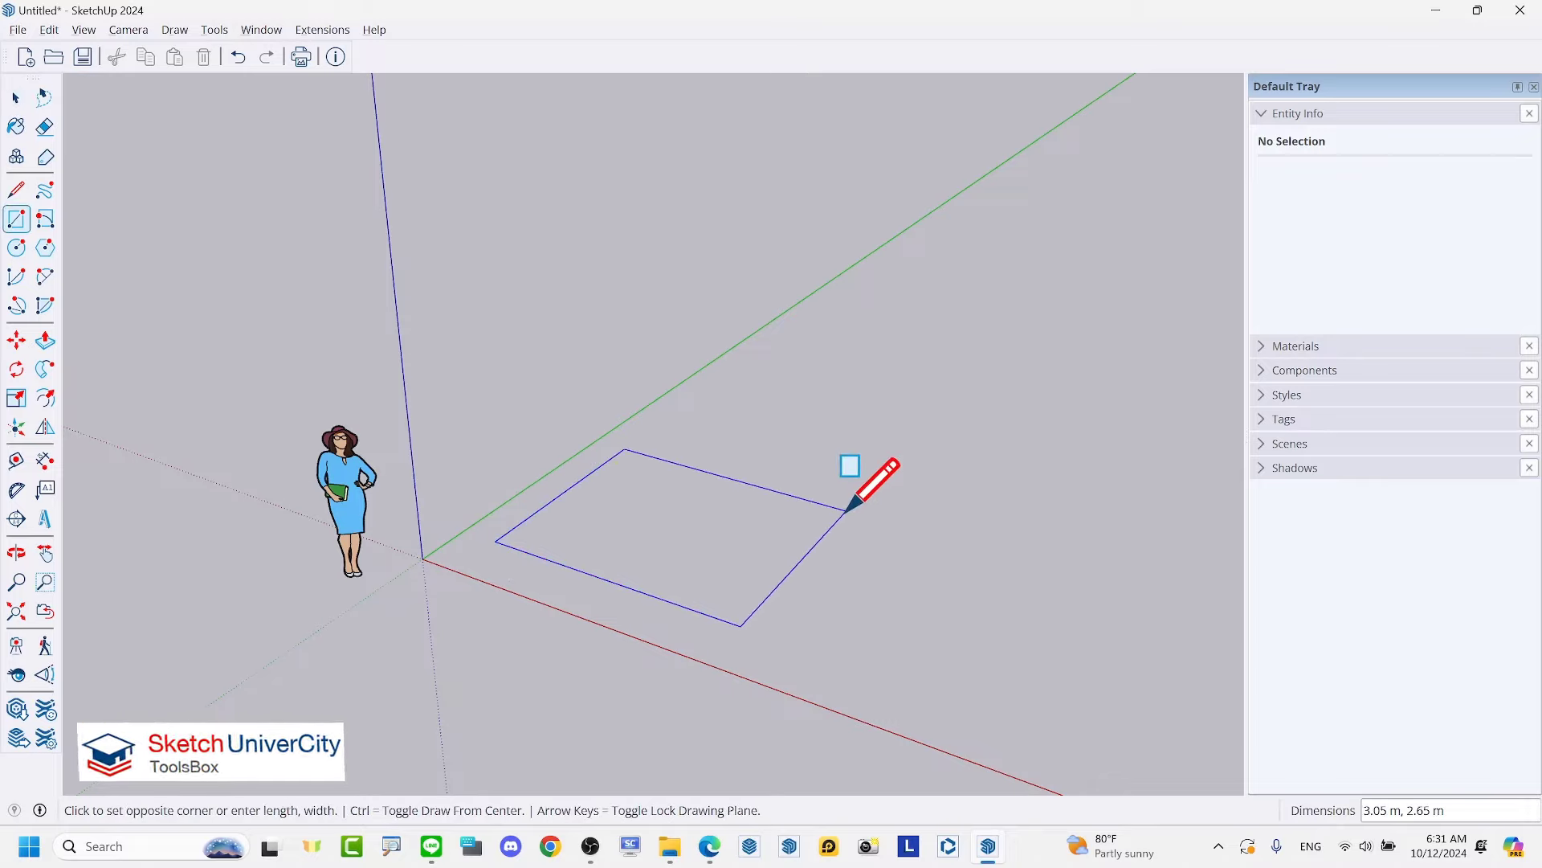
{"action": "type", "text": "1,1"}
{"action": "key", "text": "Return"}
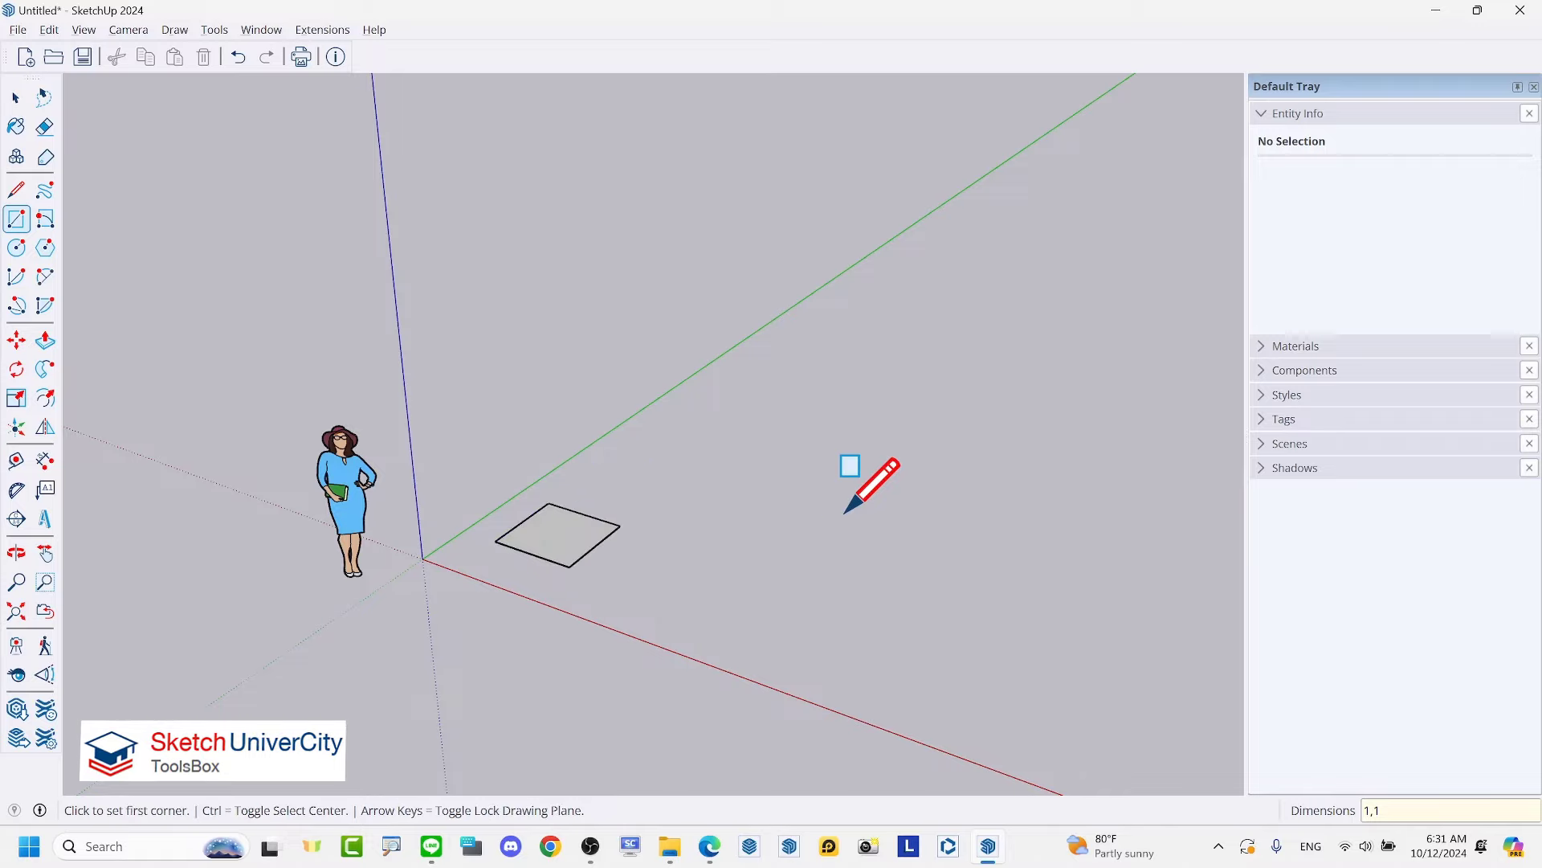
{"action": "key", "text": "space"}
Step: Dimension the square's left and top edges, each reading 1.00 m
{"action": "scroll", "coordinate": [562, 550], "scroll_direction": "up", "scroll_amount": 3}
{"action": "scroll", "coordinate": [538, 448], "scroll_direction": "up", "scroll_amount": 2}
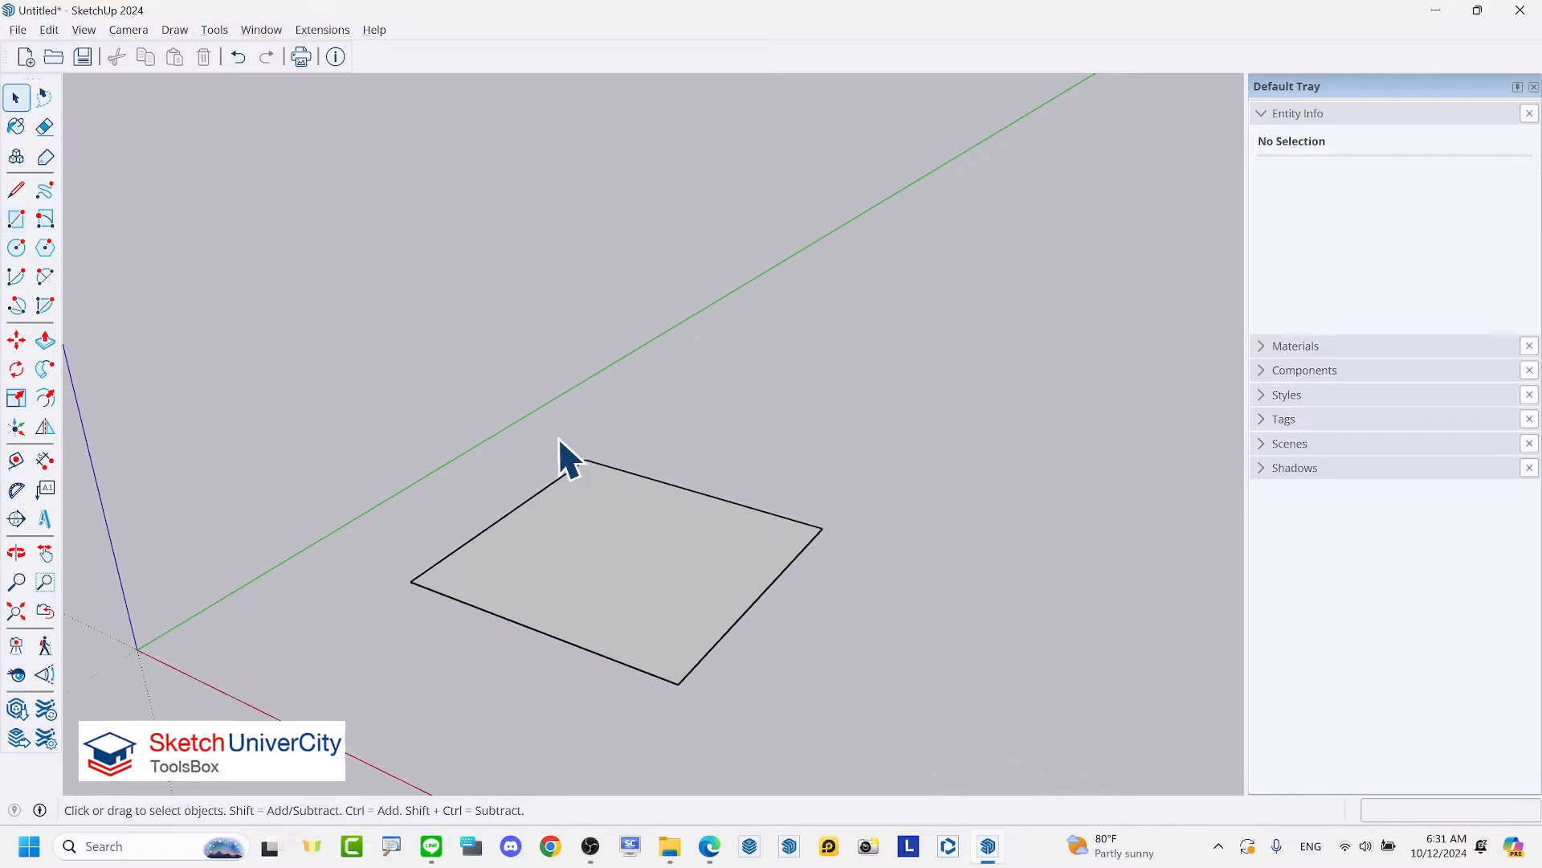
{"action": "scroll", "coordinate": [624, 427], "scroll_direction": "down", "scroll_amount": 3}
{"action": "middle_click_drag", "start_coordinate": [624, 426], "coordinate": [623, 595]}
{"action": "scroll", "coordinate": [666, 445], "scroll_direction": "up", "scroll_amount": 3}
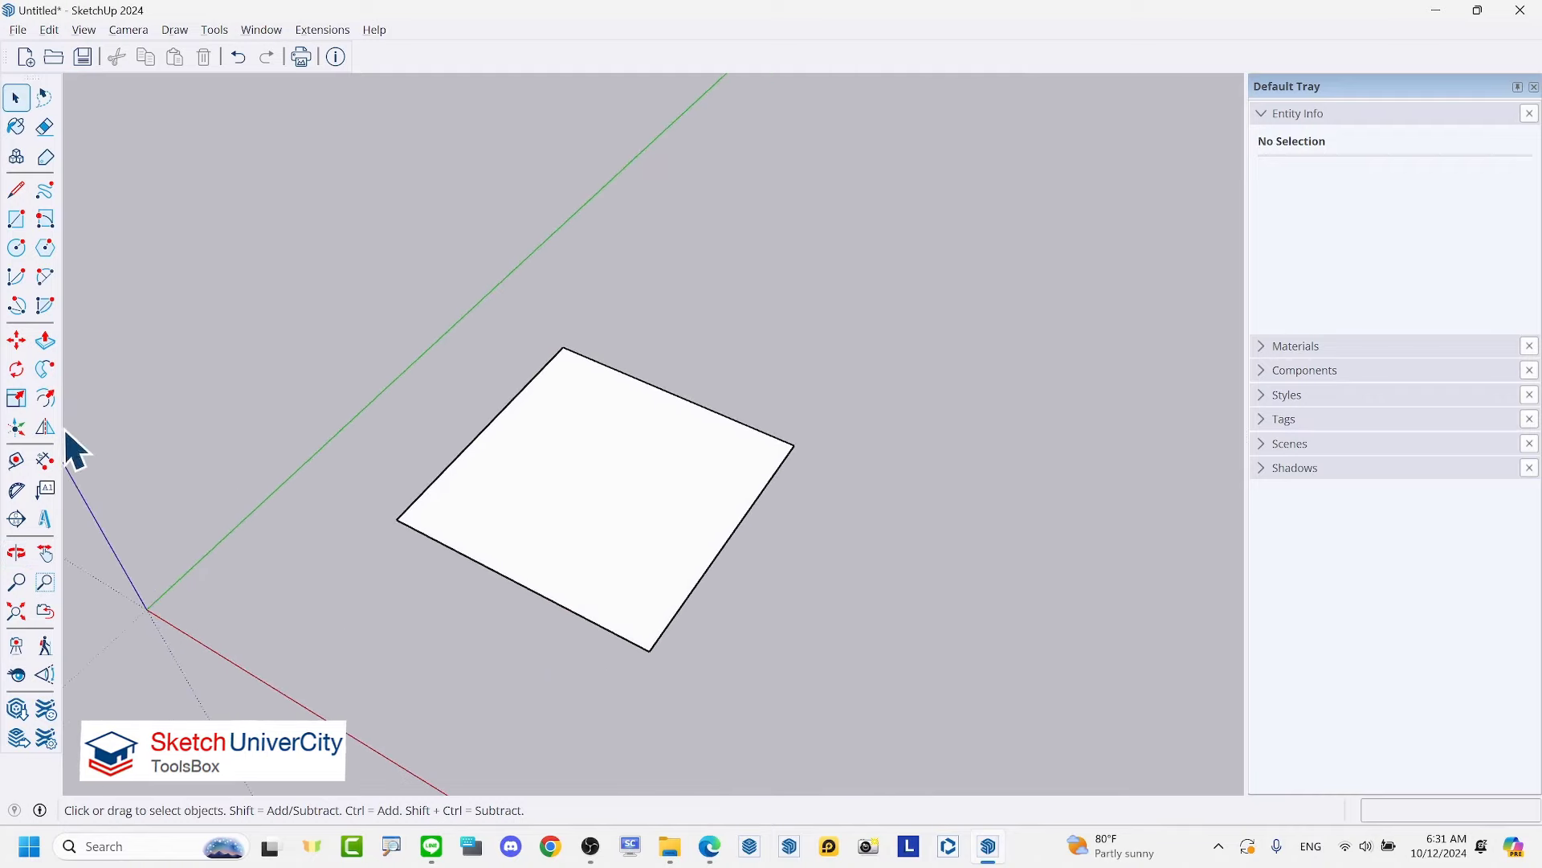
{"action": "left_click", "coordinate": [45, 460]}
{"action": "left_click", "coordinate": [435, 449]}
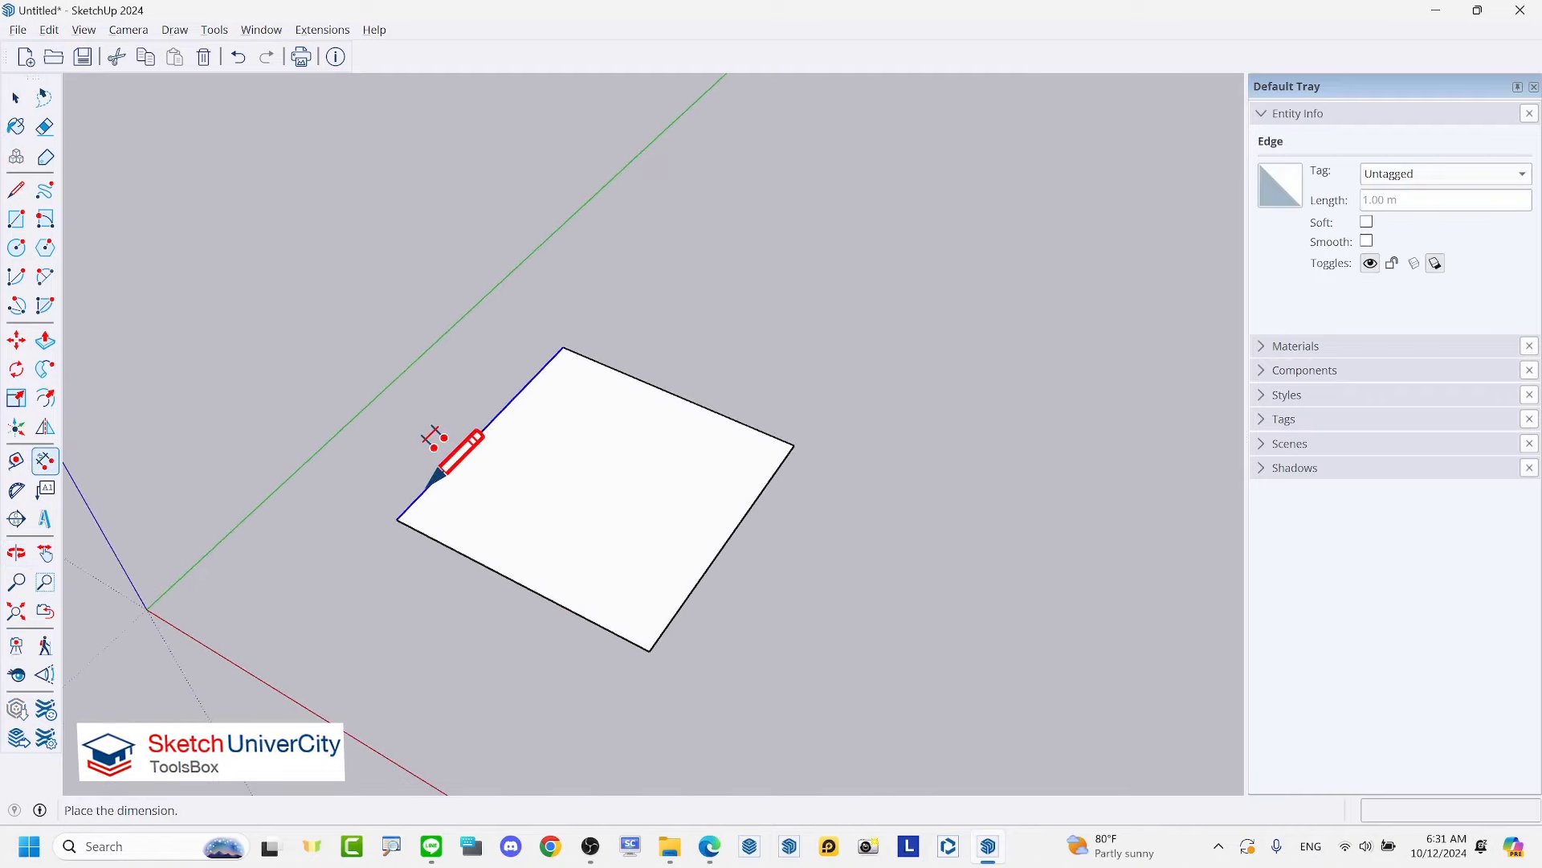
{"action": "left_click", "coordinate": [413, 427]}
{"action": "left_click", "coordinate": [776, 438]}
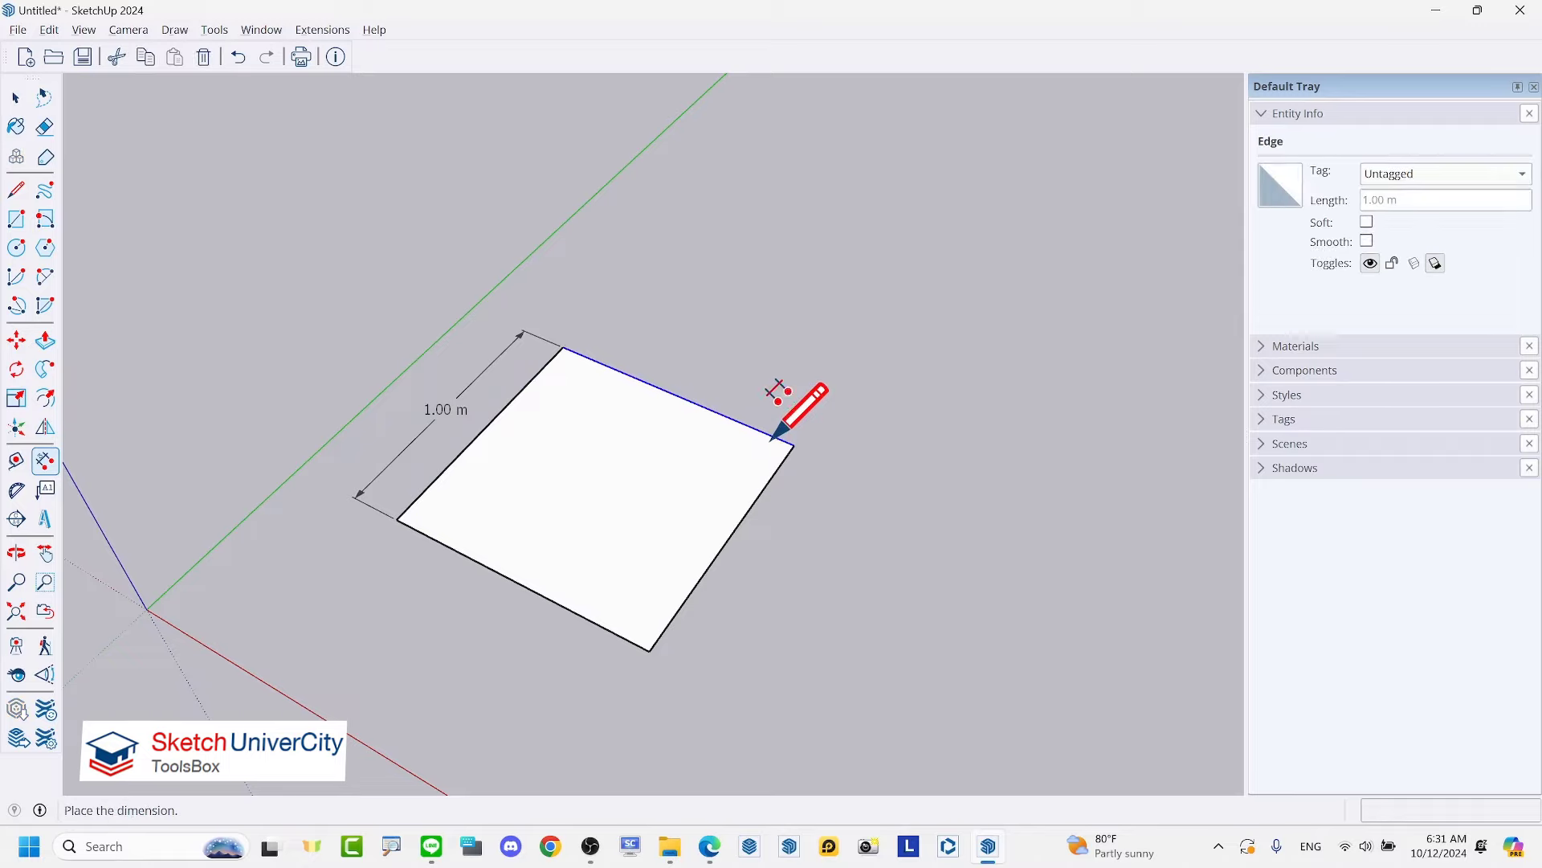
{"action": "left_click", "coordinate": [803, 387]}
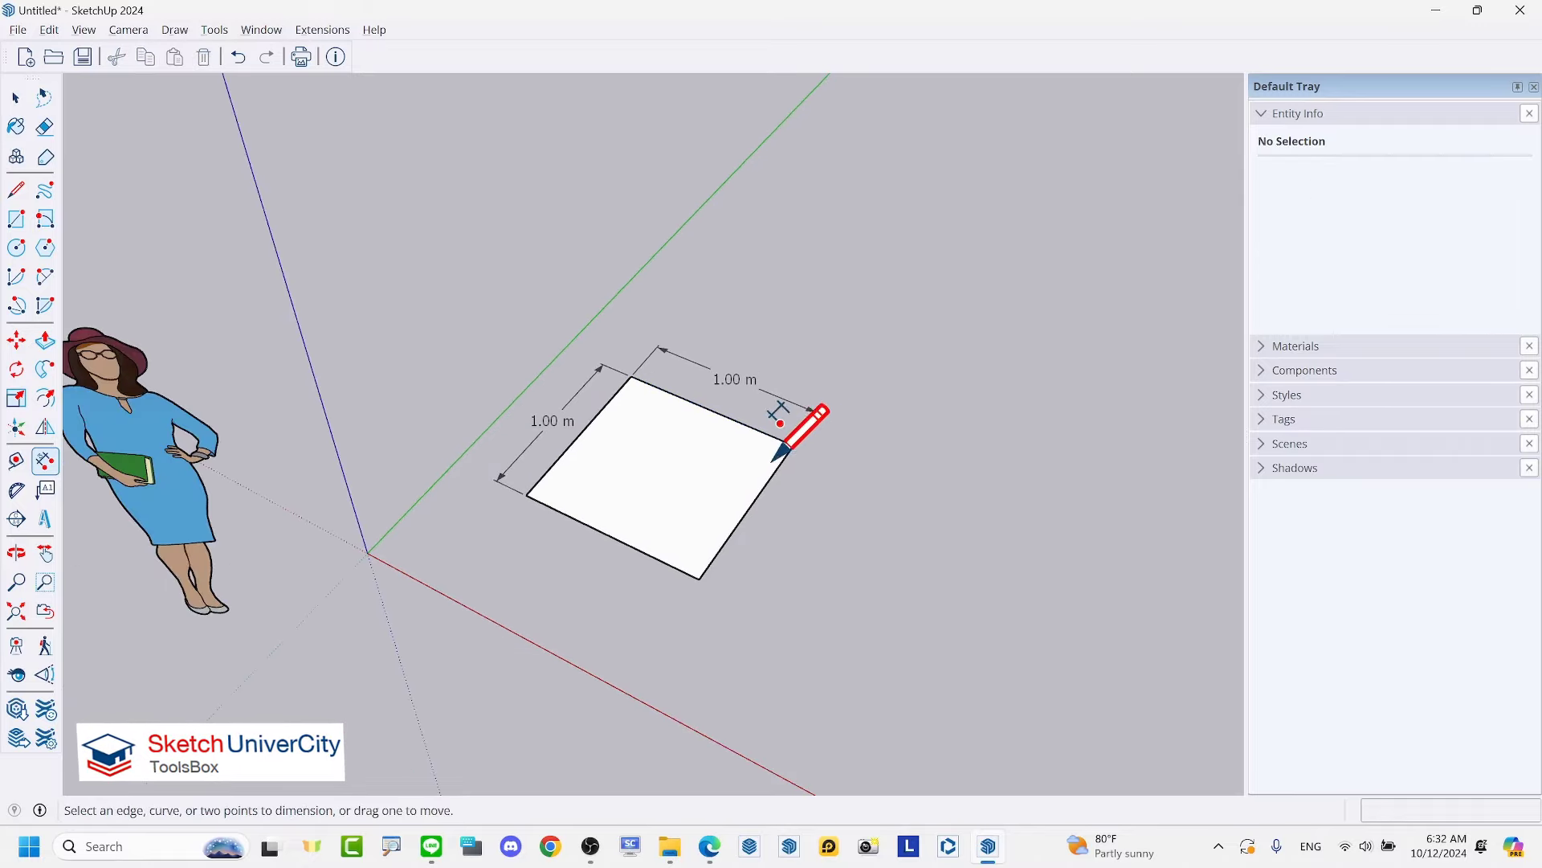
{"action": "scroll", "coordinate": [646, 507], "scroll_direction": "up", "scroll_amount": 3}
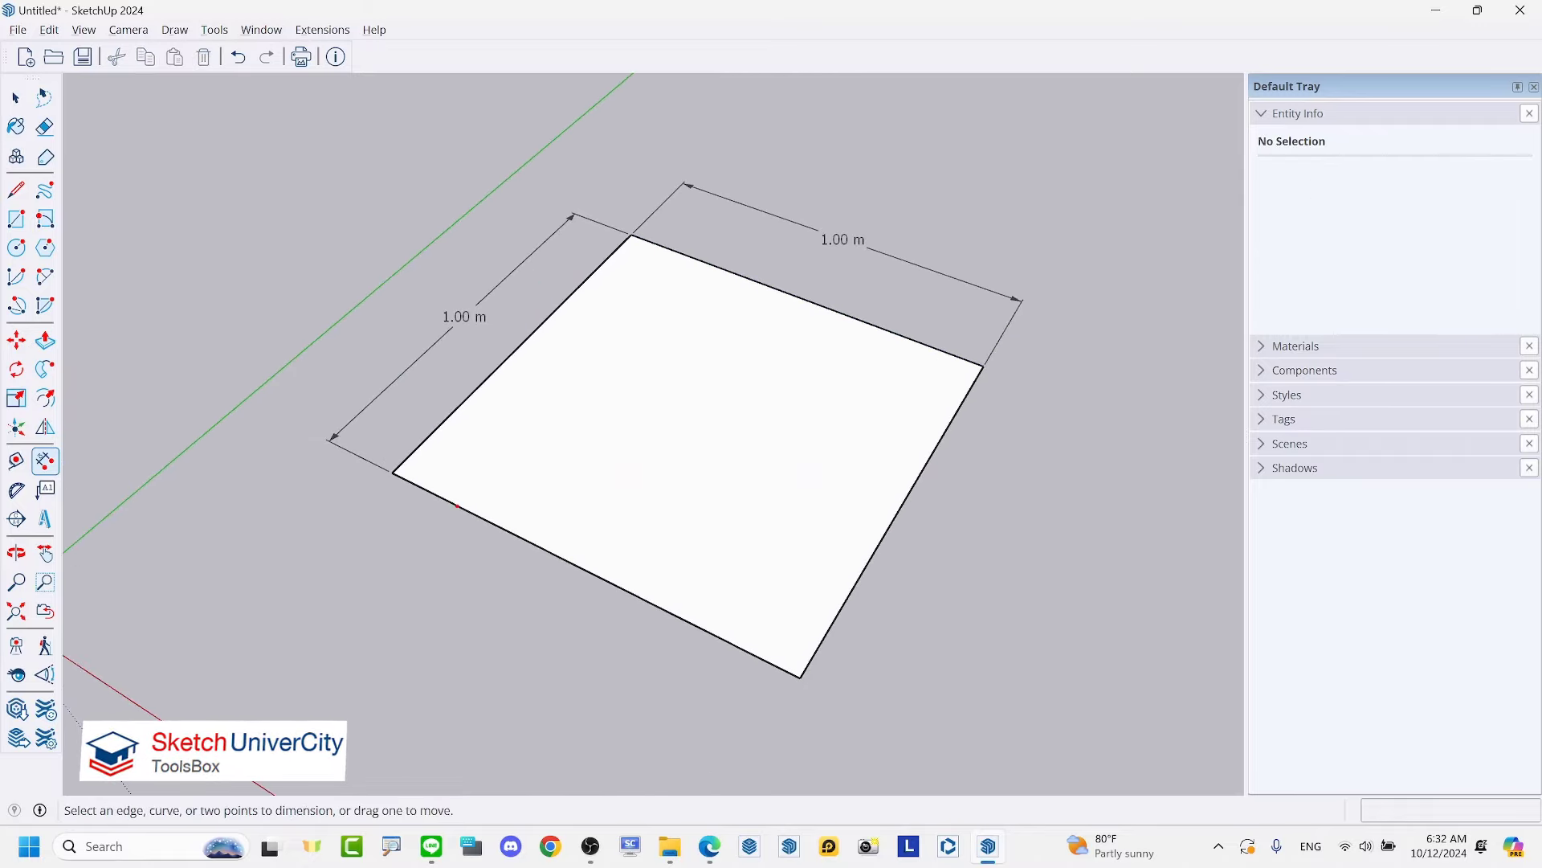
{"action": "left_click_drag", "start_coordinate": [457, 506], "coordinate": [444, 421]}
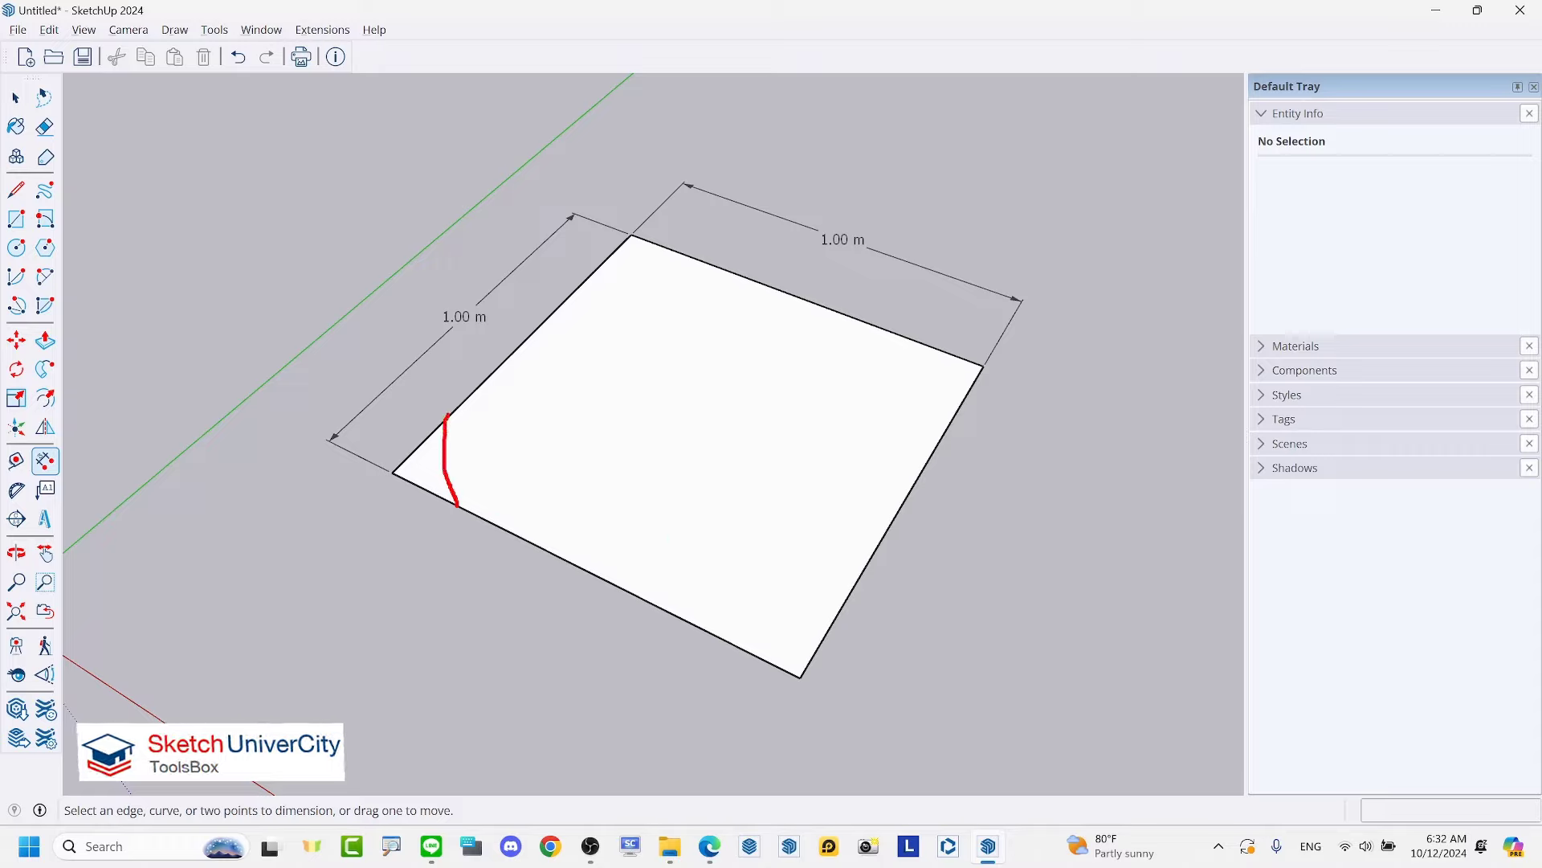
{"action": "left_click_drag", "start_coordinate": [832, 625], "coordinate": [735, 640]}
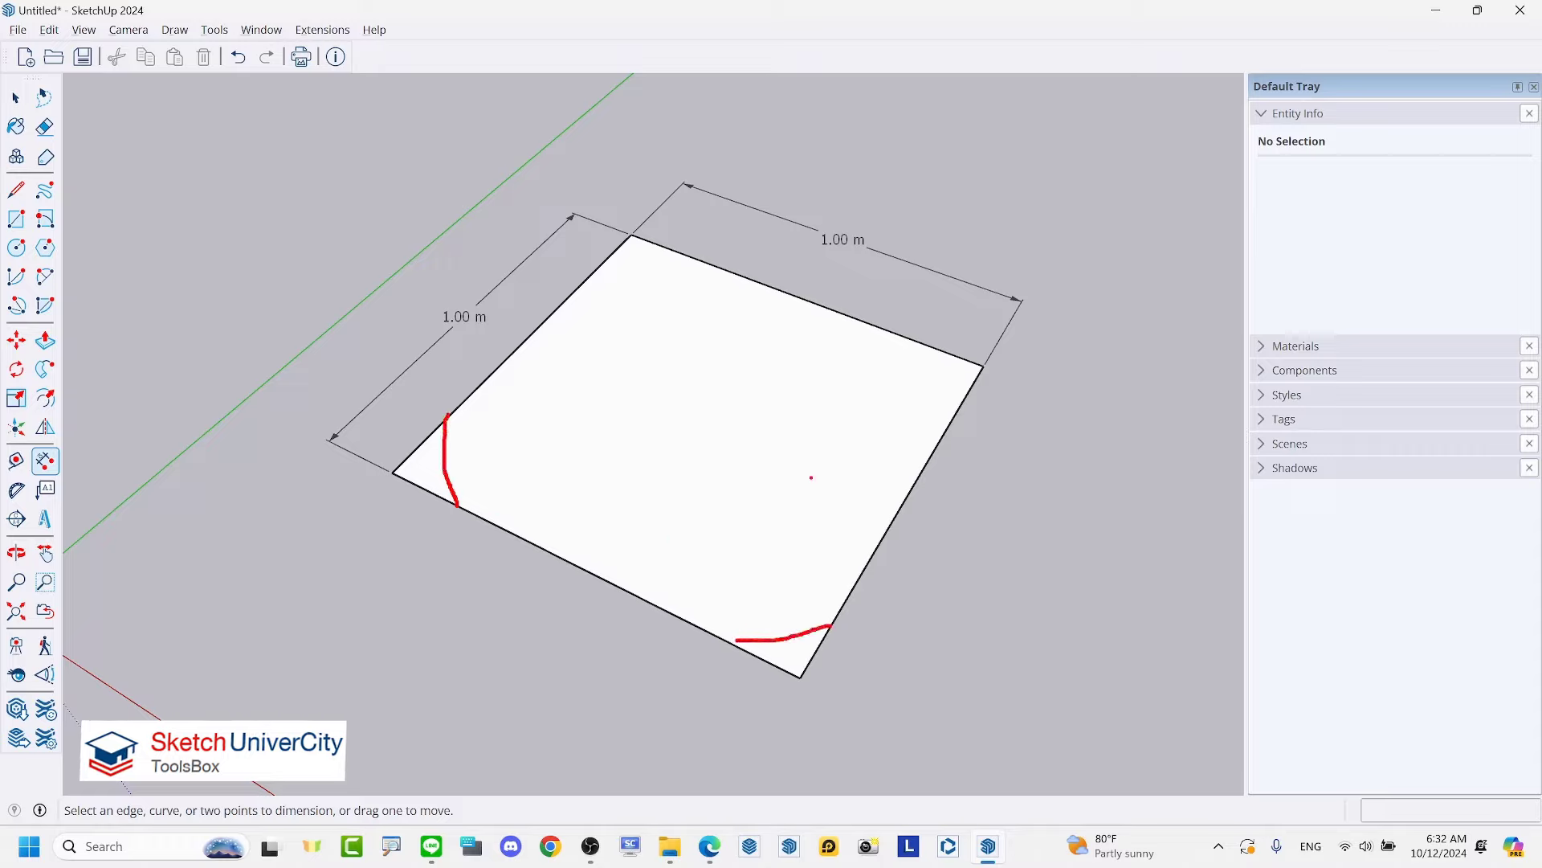
{"action": "left_click_drag", "start_coordinate": [921, 331], "coordinate": [949, 433]}
{"action": "mouse_move", "coordinate": [1049, 423]}
{"action": "left_mouse_down"}
{"action": "mouse_move", "coordinate": [1023, 450]}
{"action": "mouse_move", "coordinate": [1097, 416]}
{"action": "mouse_move", "coordinate": [1129, 451]}
{"action": "left_mouse_up"}
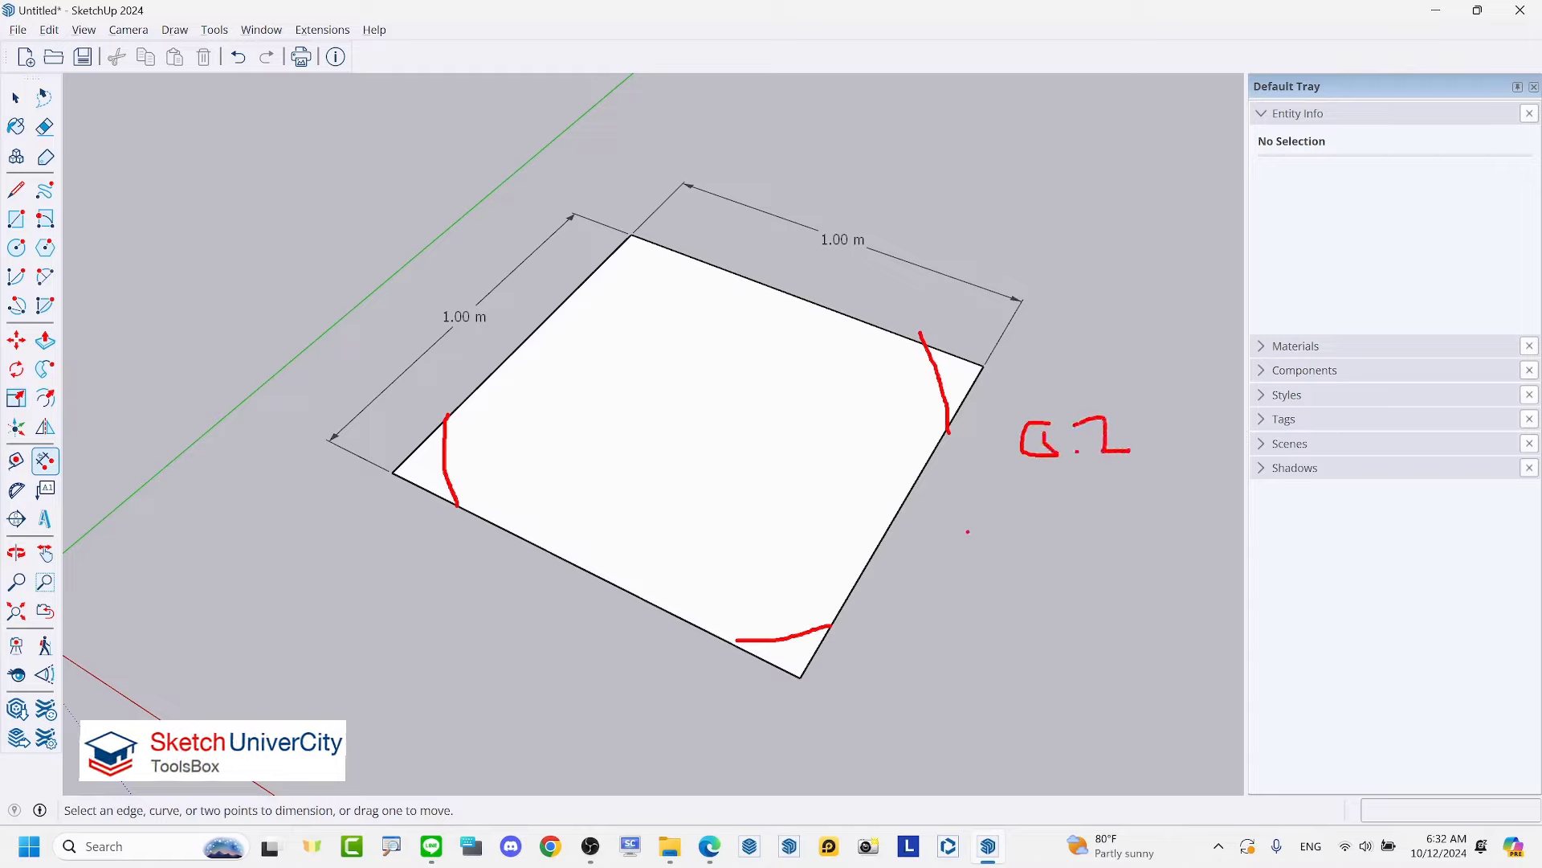
{"action": "type", "text": "tRI"}
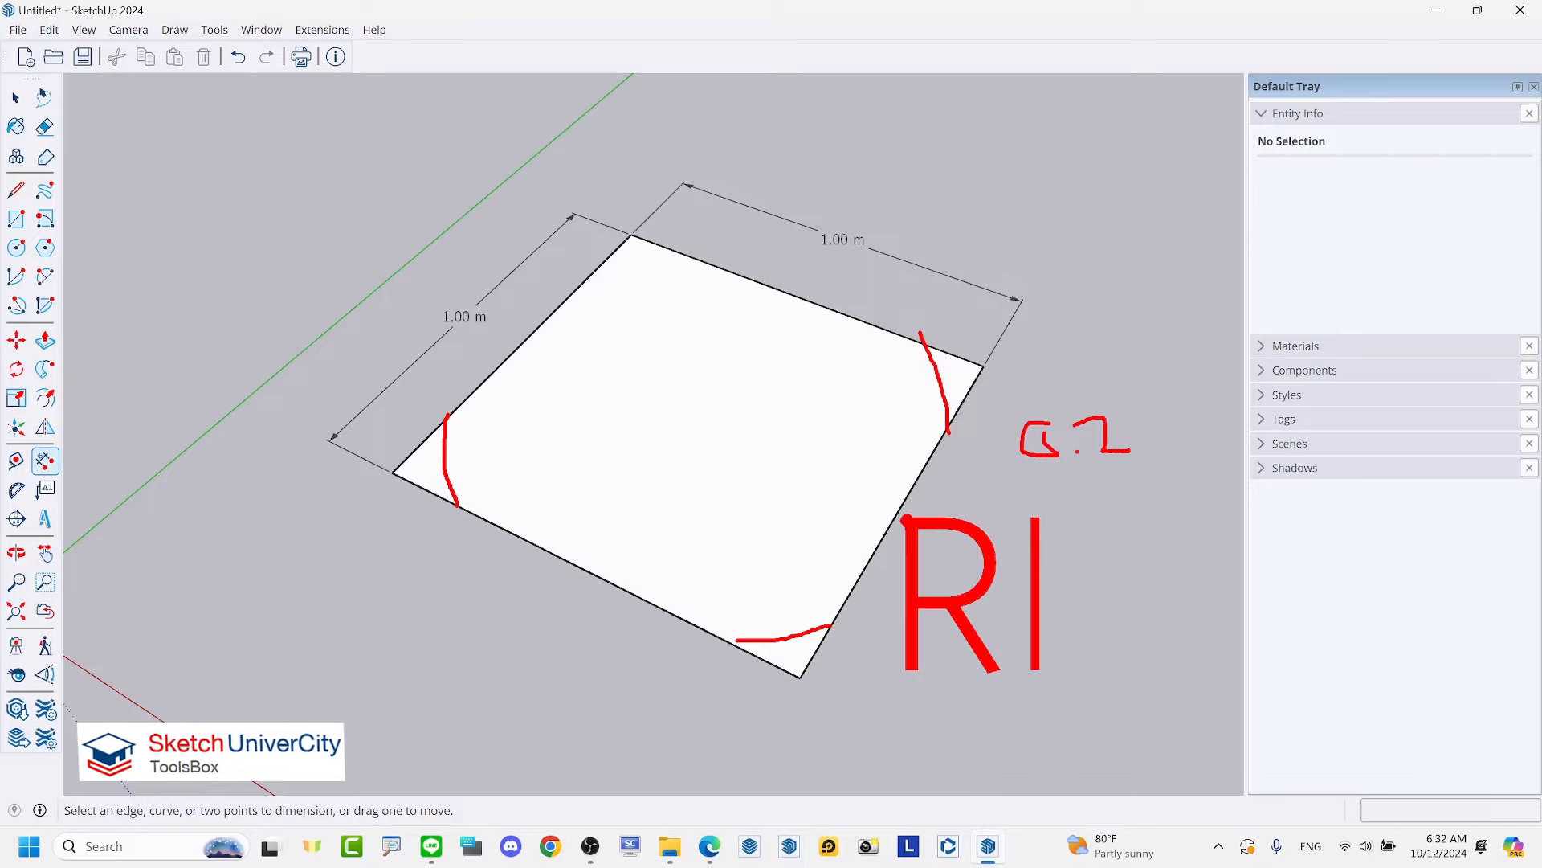
{"action": "type", "text": "=-"}
{"action": "key", "text": "BackSpace"}
{"action": "type", "text": "0"}
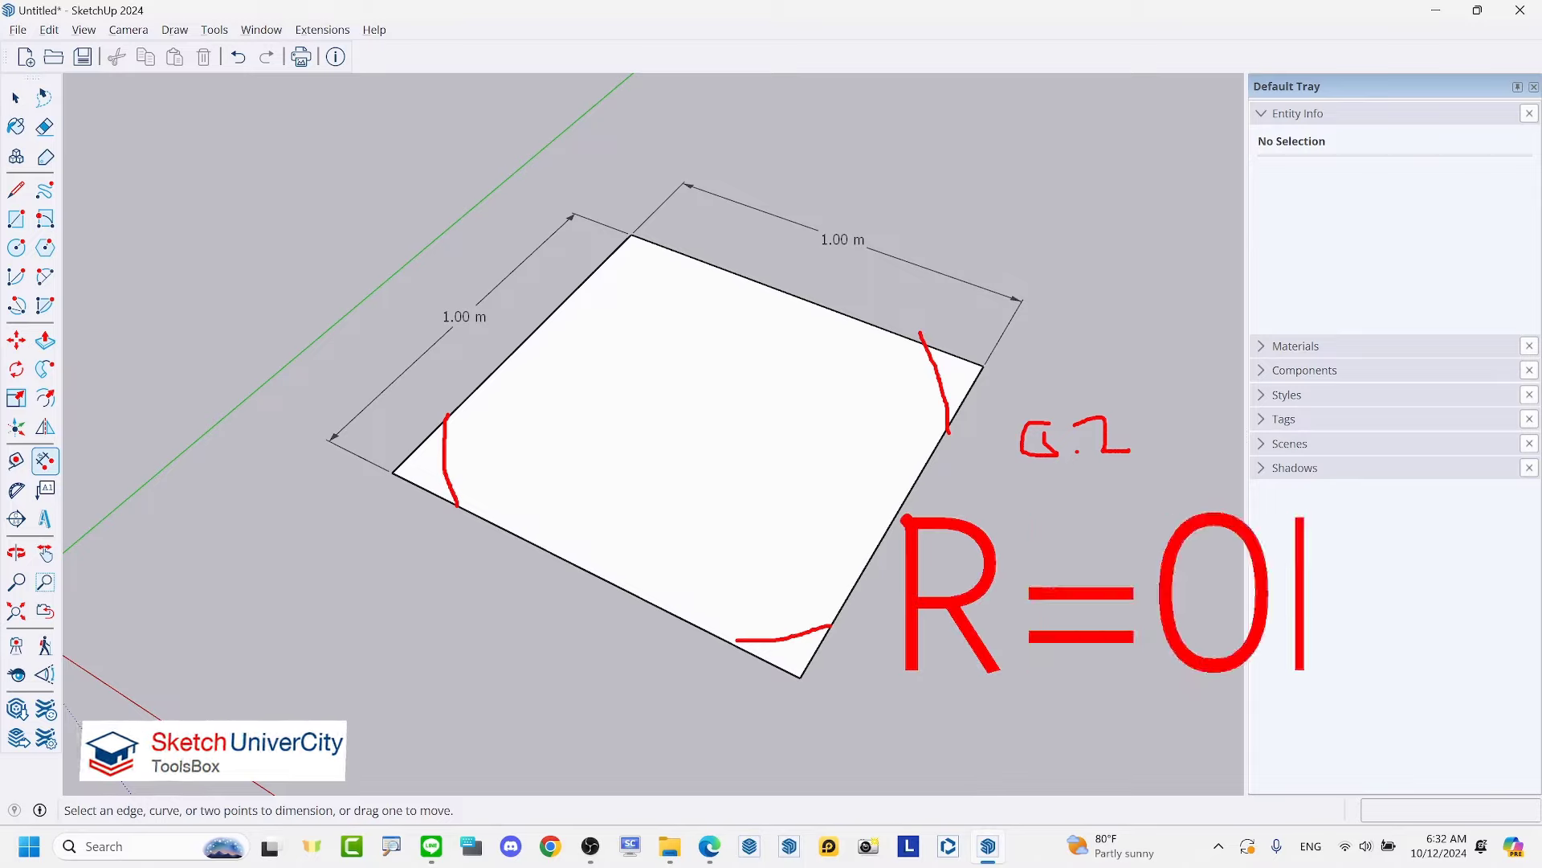
{"action": "type", "text": ".2"}
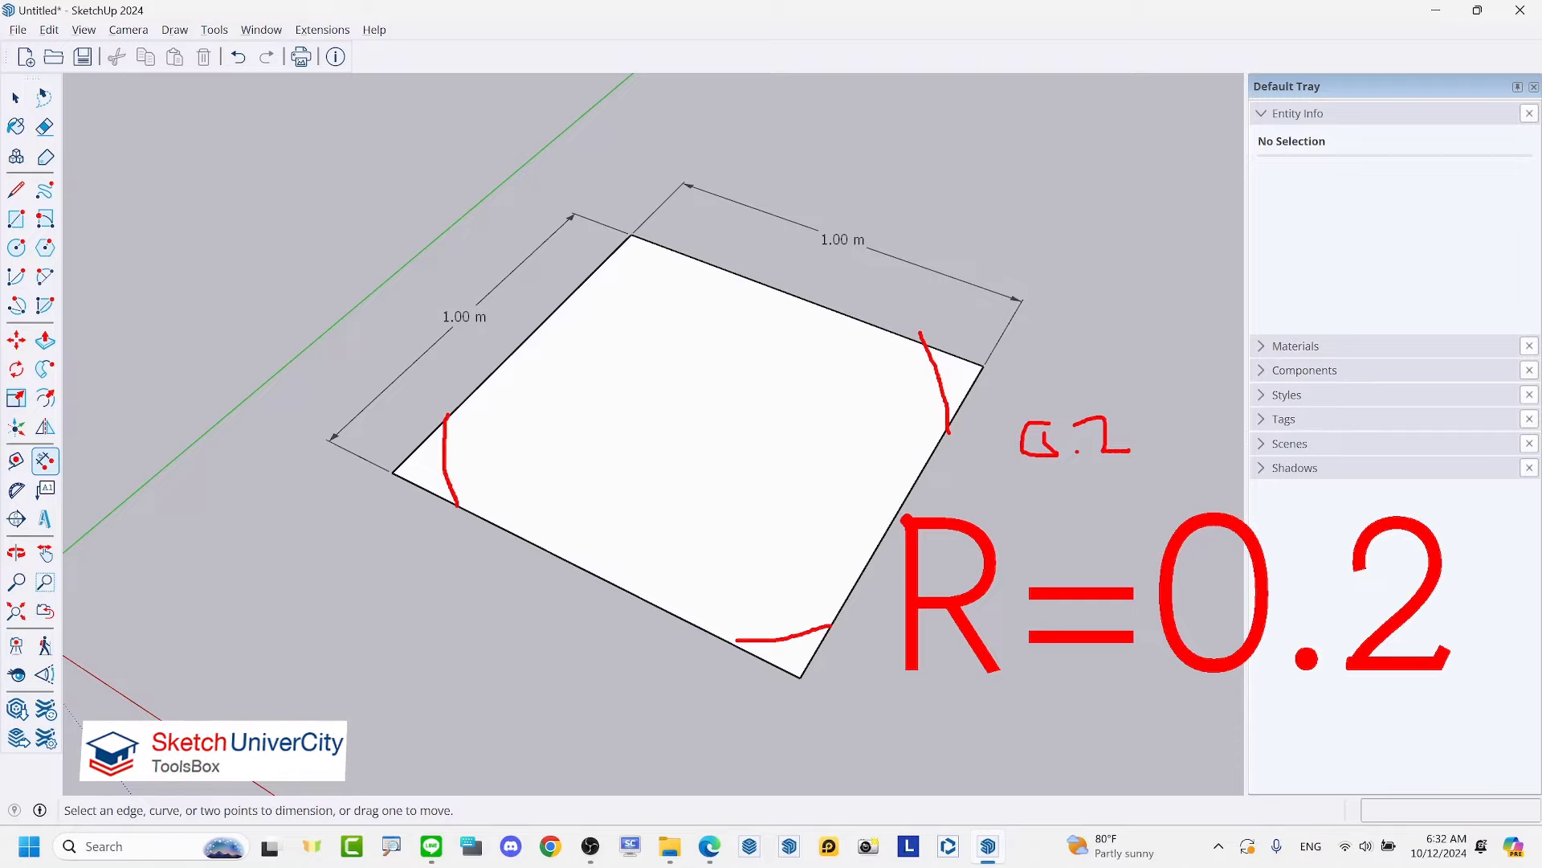
{"action": "mouse_move", "coordinate": [609, 609]}
{"action": "middle_mouse_down"}
{"action": "mouse_move", "coordinate": [580, 612]}
{"action": "mouse_move", "coordinate": [678, 486]}
{"action": "mouse_move", "coordinate": [682, 593]}
{"action": "mouse_move", "coordinate": [735, 563]}
{"action": "middle_mouse_up"}
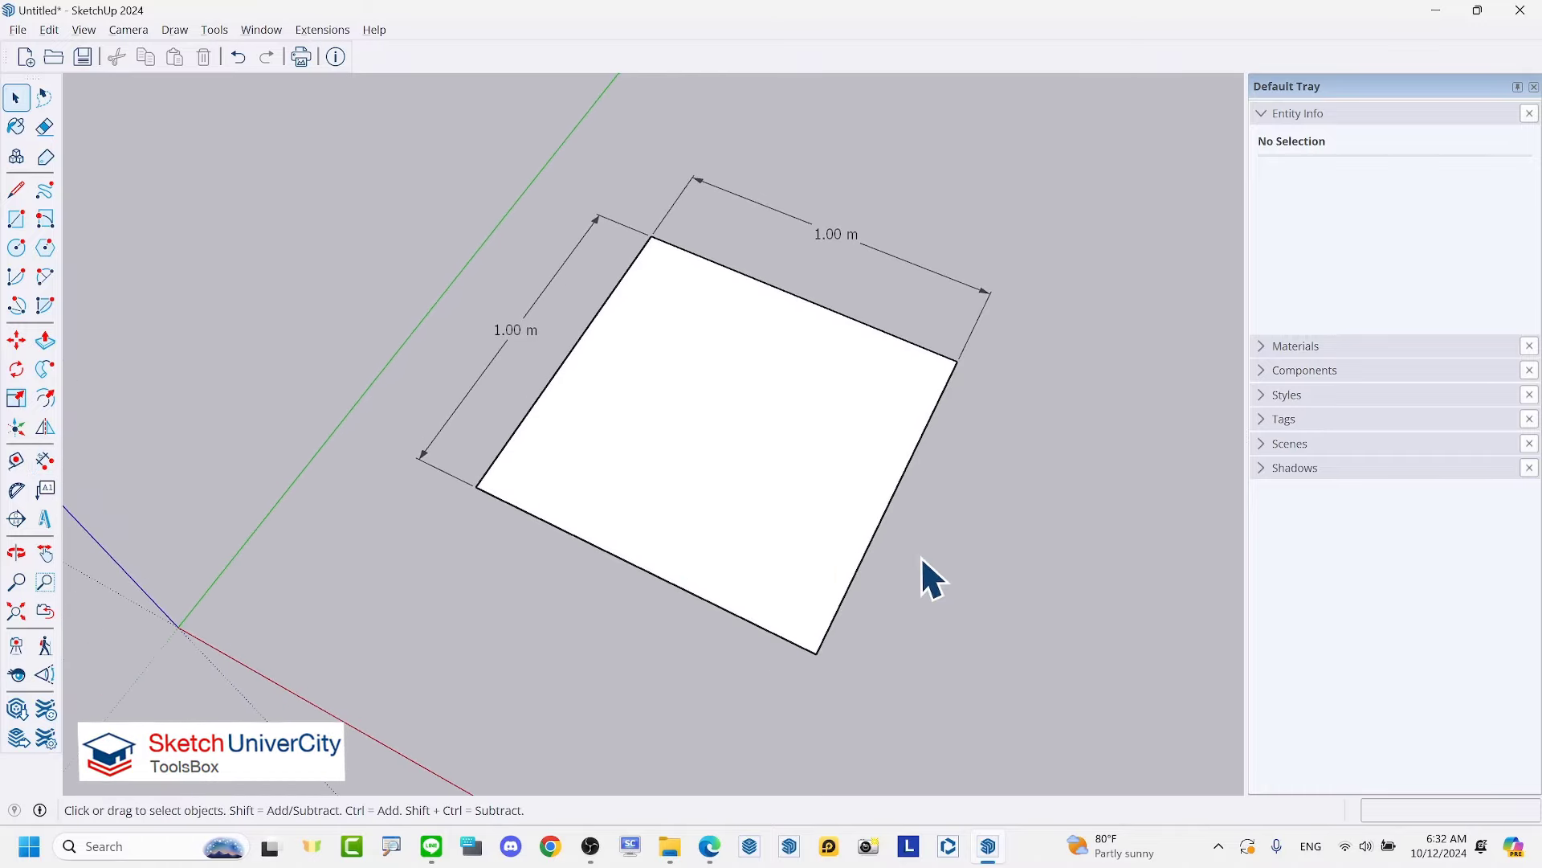
{"action": "mouse_move", "coordinate": [920, 566]}
{"action": "middle_mouse_down"}
{"action": "mouse_move", "coordinate": [878, 543]}
{"action": "mouse_move", "coordinate": [988, 482]}
{"action": "middle_mouse_up"}
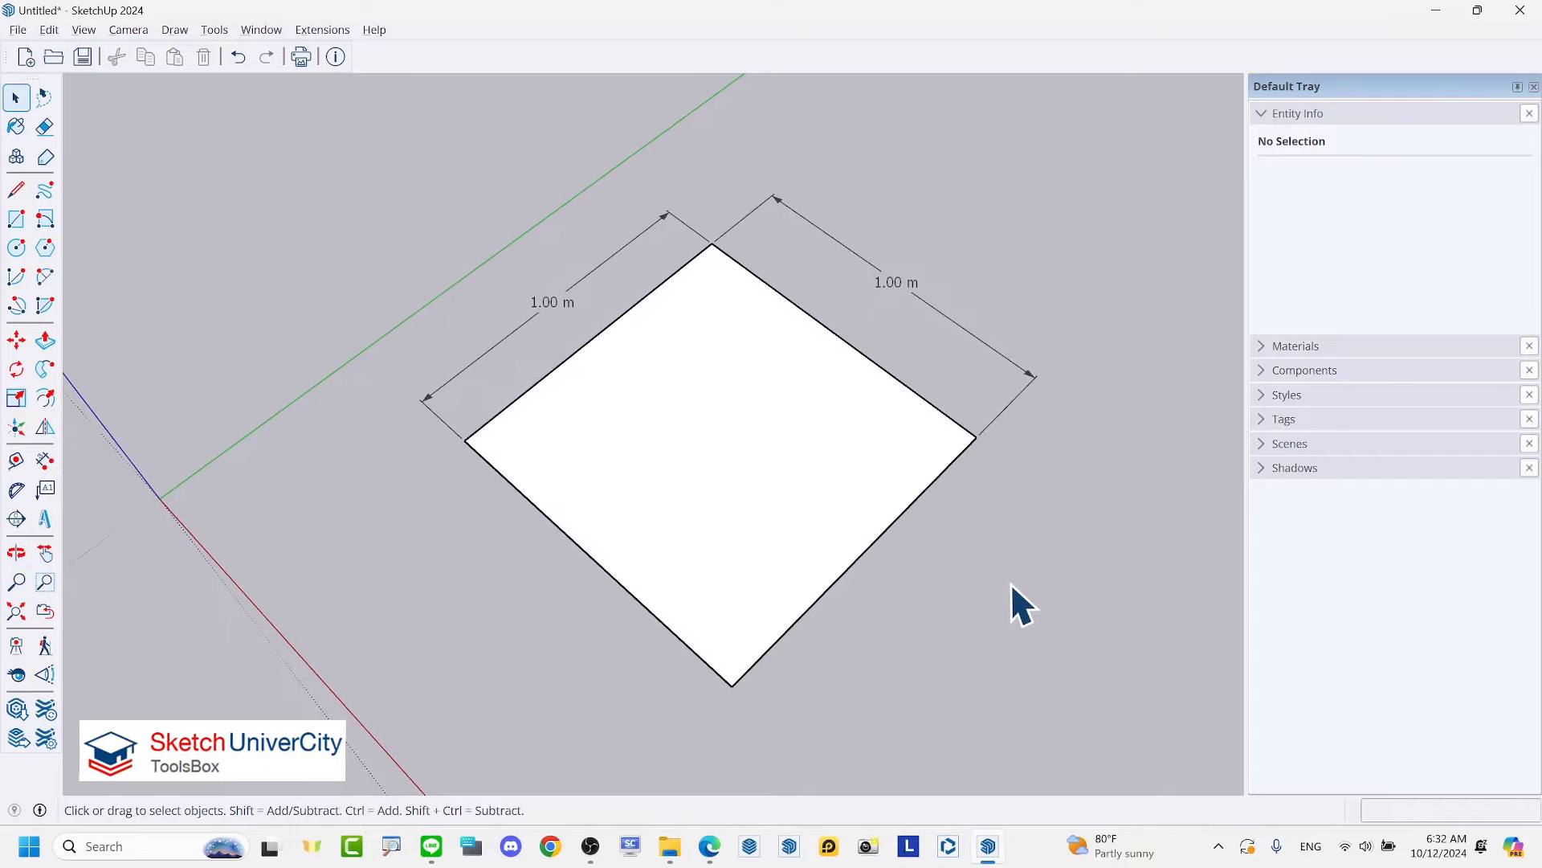
{"action": "mouse_move", "coordinate": [1011, 581]}
{"action": "middle_mouse_down"}
{"action": "mouse_move", "coordinate": [871, 578]}
{"action": "mouse_move", "coordinate": [837, 654]}
{"action": "middle_mouse_up"}
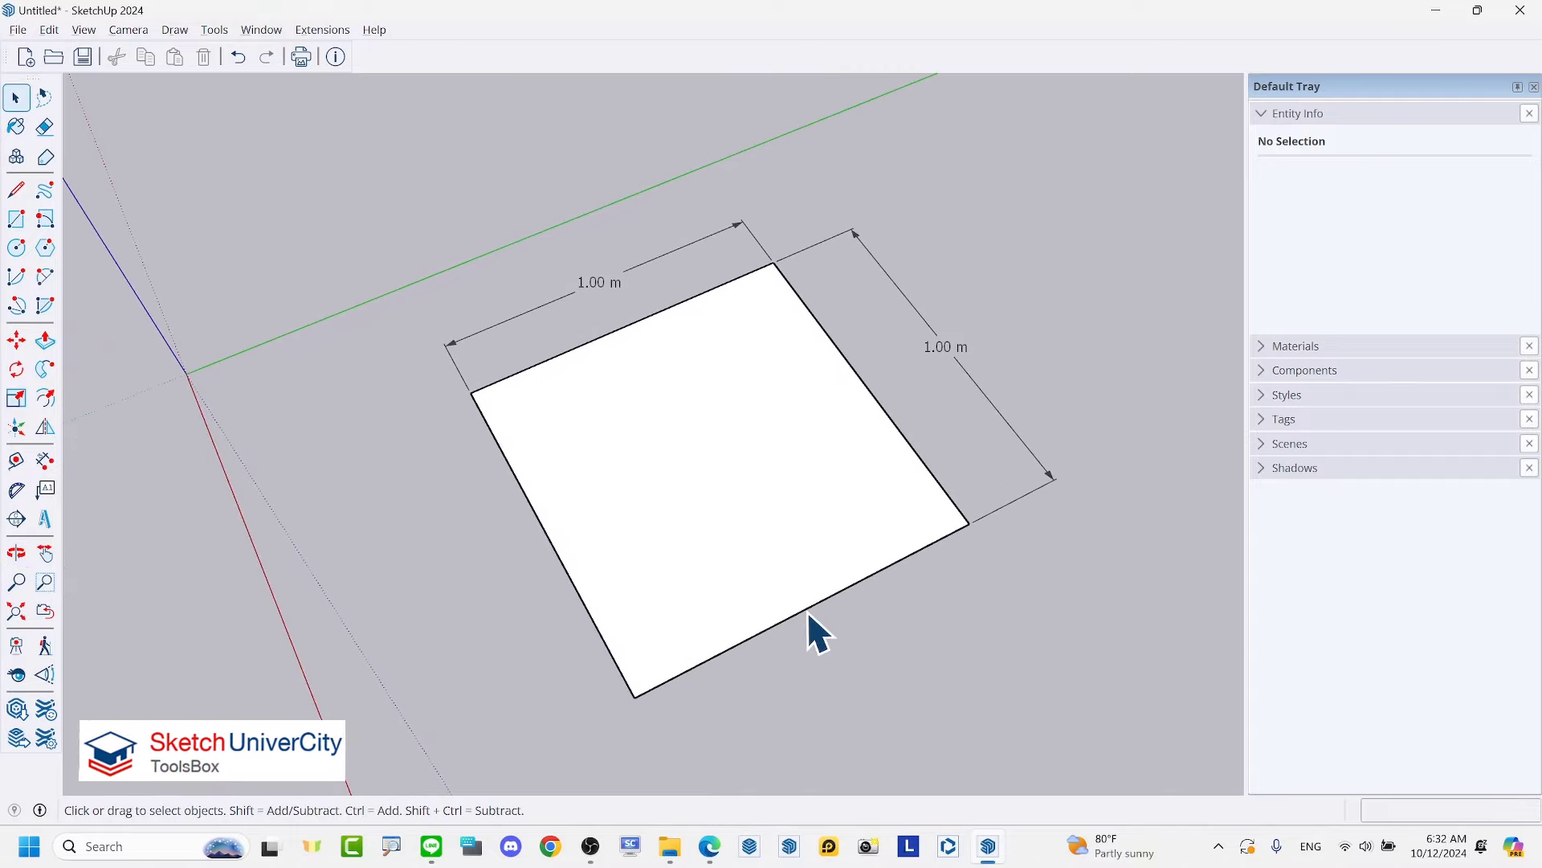
{"action": "middle_click_drag", "start_coordinate": [675, 744], "coordinate": [706, 713]}
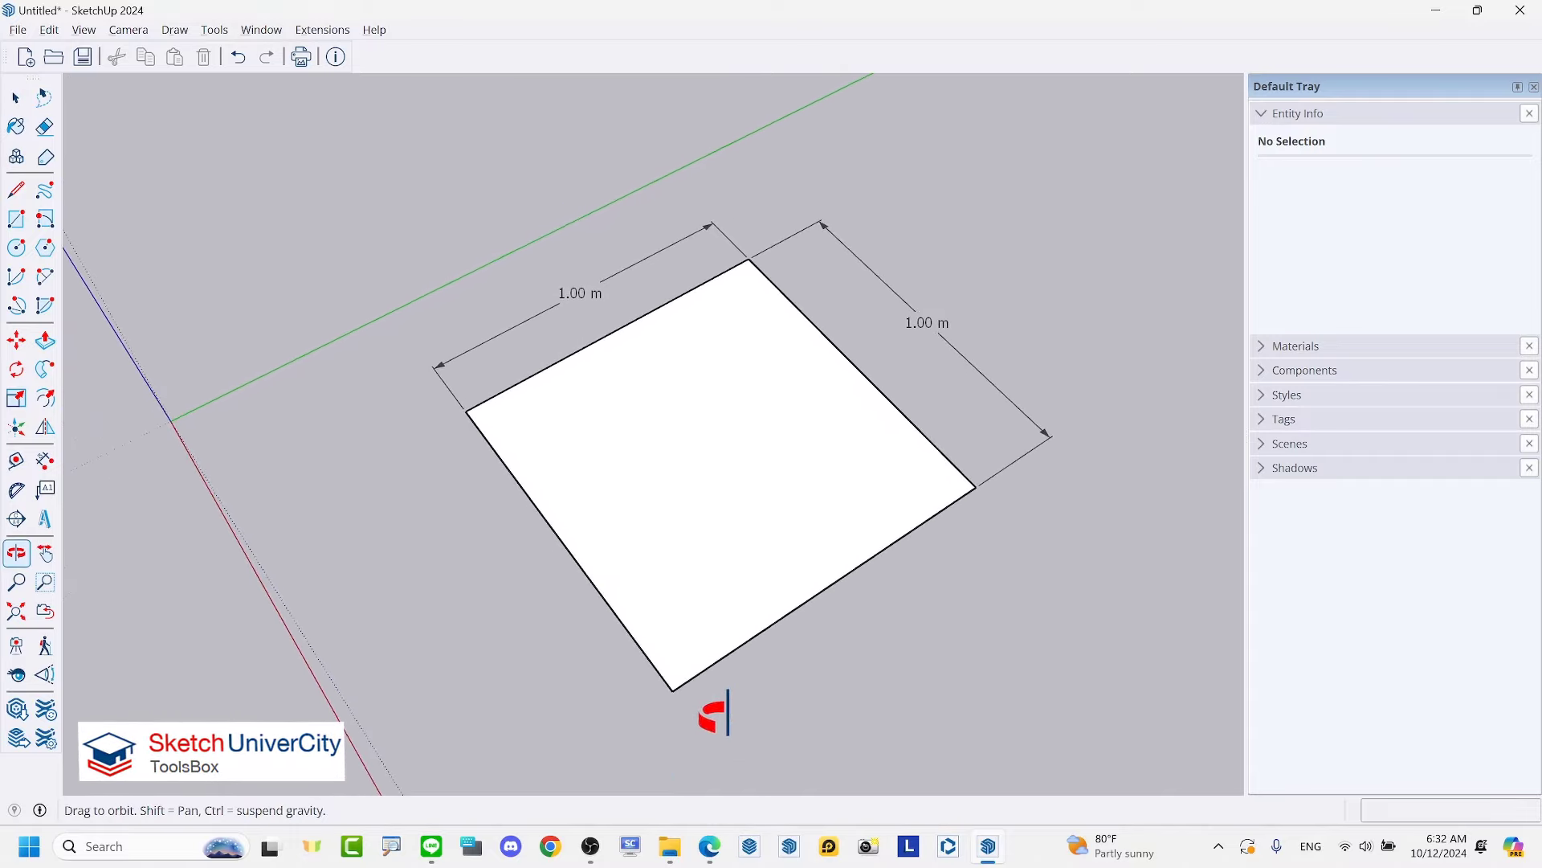
{"action": "mouse_move", "coordinate": [744, 489]}
{"action": "middle_mouse_down"}
{"action": "mouse_move", "coordinate": [706, 420]}
{"action": "mouse_move", "coordinate": [784, 556]}
{"action": "mouse_move", "coordinate": [832, 564]}
{"action": "middle_mouse_up"}
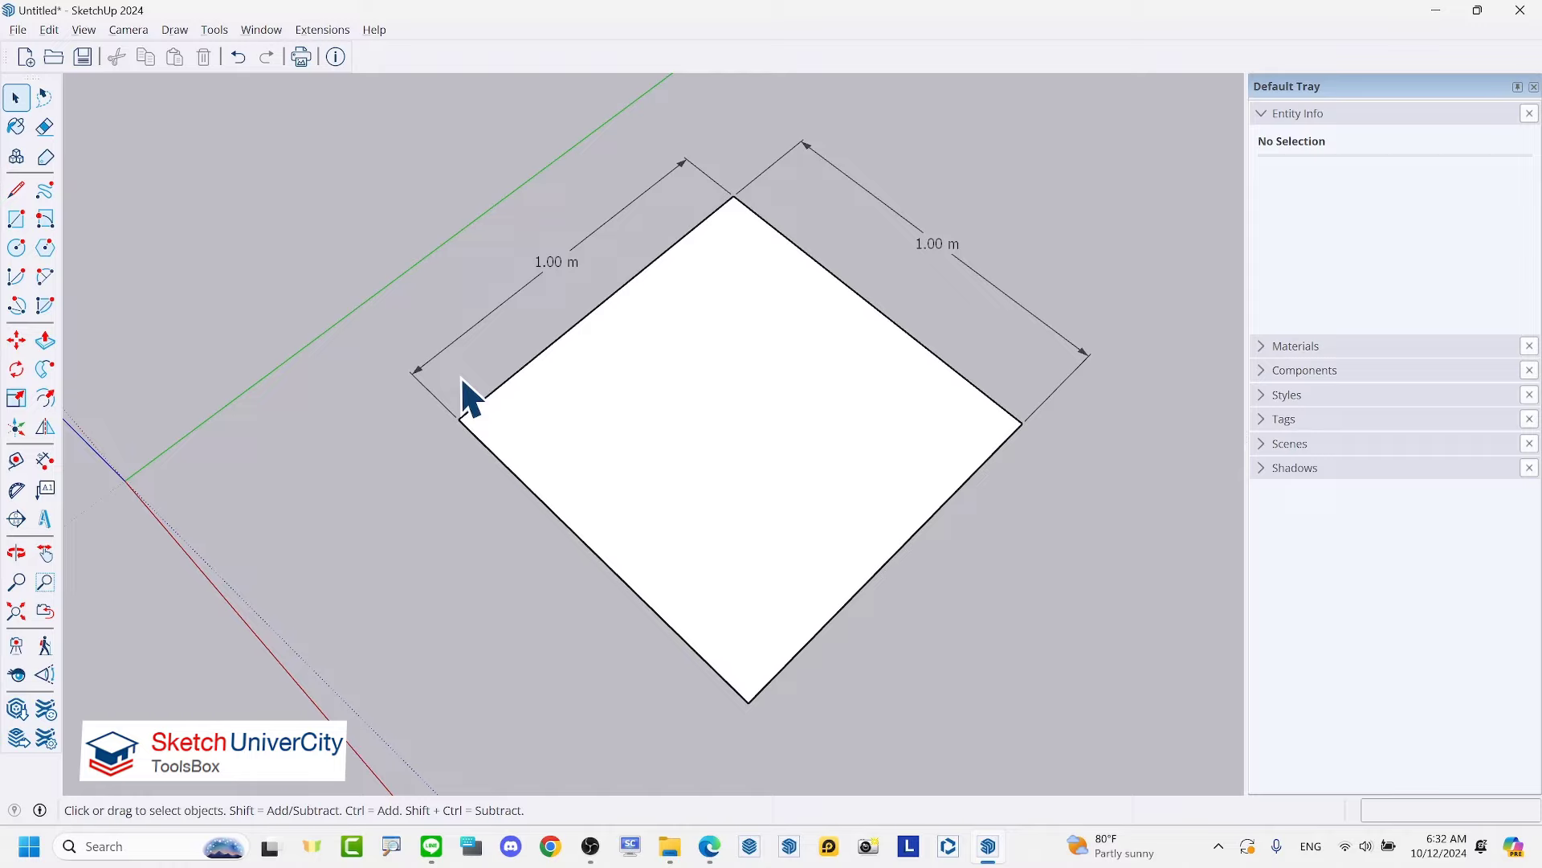
{"action": "scroll", "coordinate": [460, 376], "scroll_direction": "up", "scroll_amount": 2}
{"action": "scroll", "coordinate": [474, 397], "scroll_direction": "up", "scroll_amount": 3}
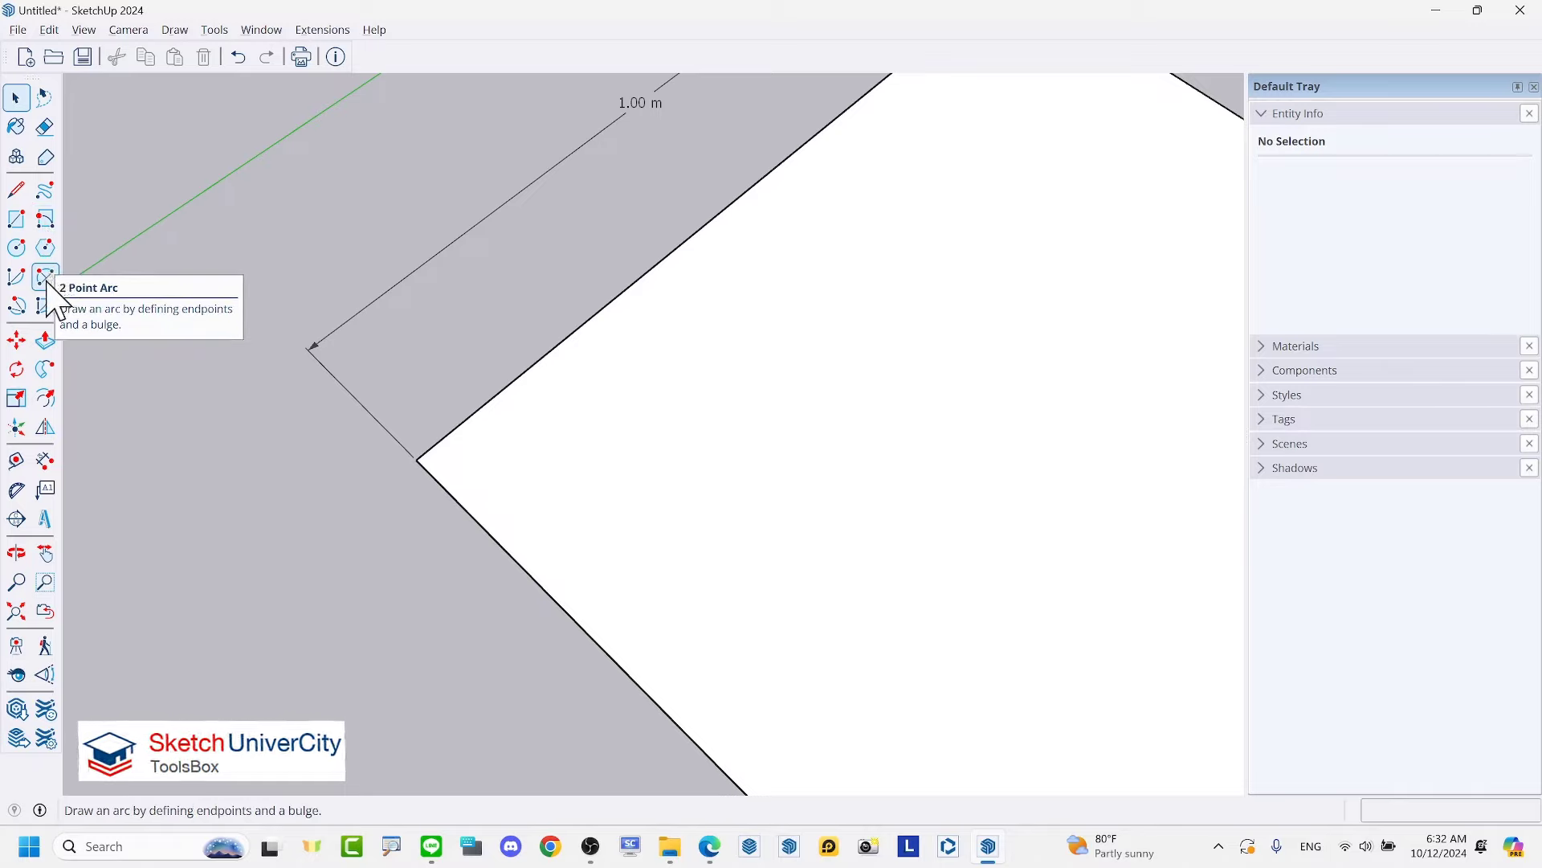
Step: Draw a tangent 2-point arc from the lower to the upper edge, rounding the left corner (~0.28 m)
{"action": "left_click", "coordinate": [46, 279]}
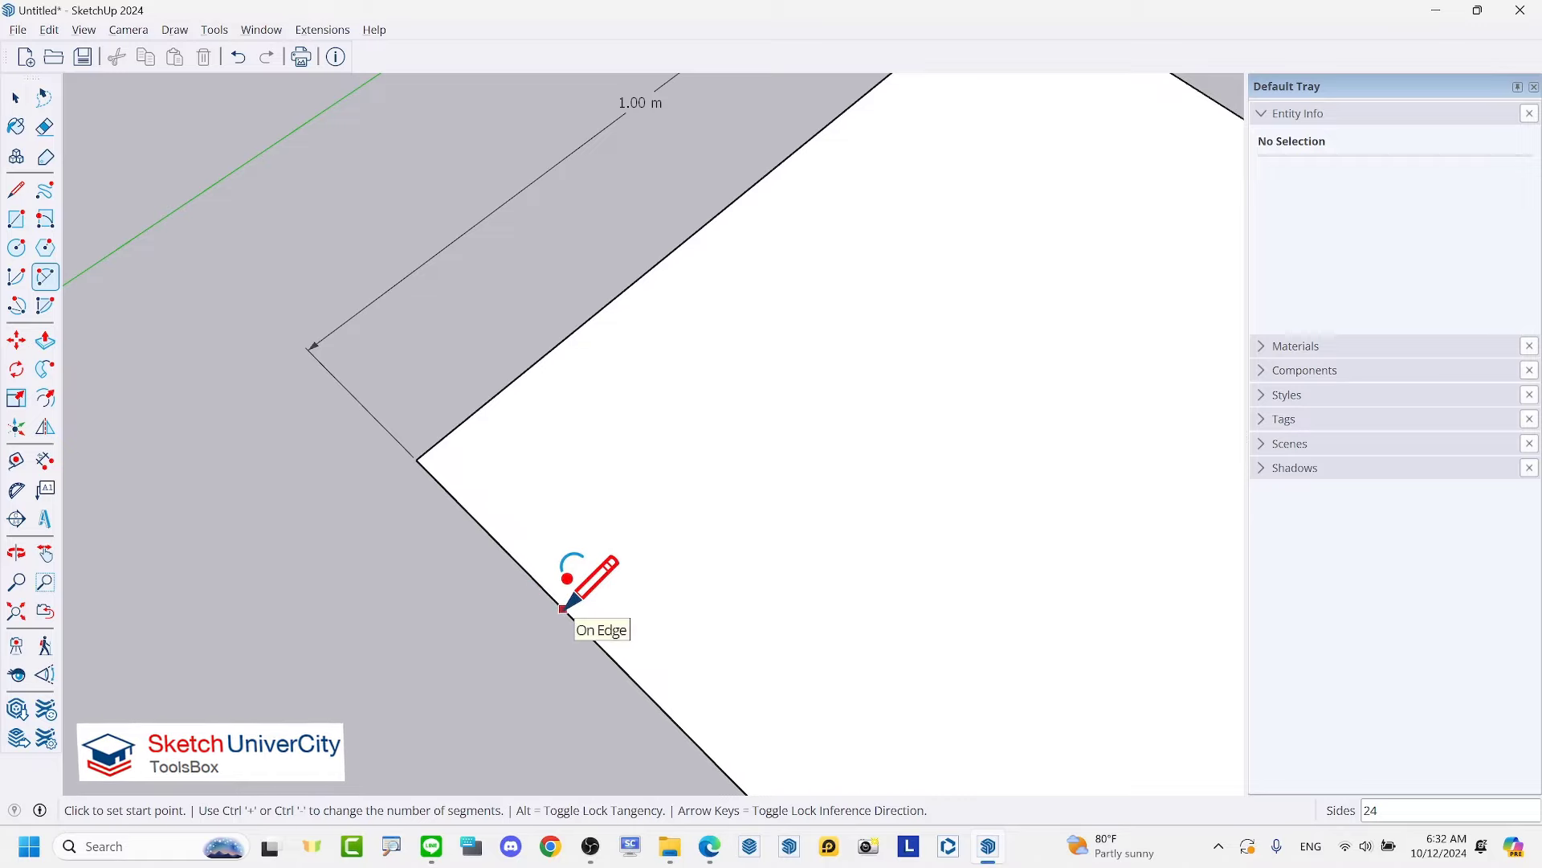
{"action": "scroll", "coordinate": [546, 522], "scroll_direction": "down", "scroll_amount": 2}
{"action": "scroll", "coordinate": [546, 522], "scroll_direction": "up", "scroll_amount": 1}
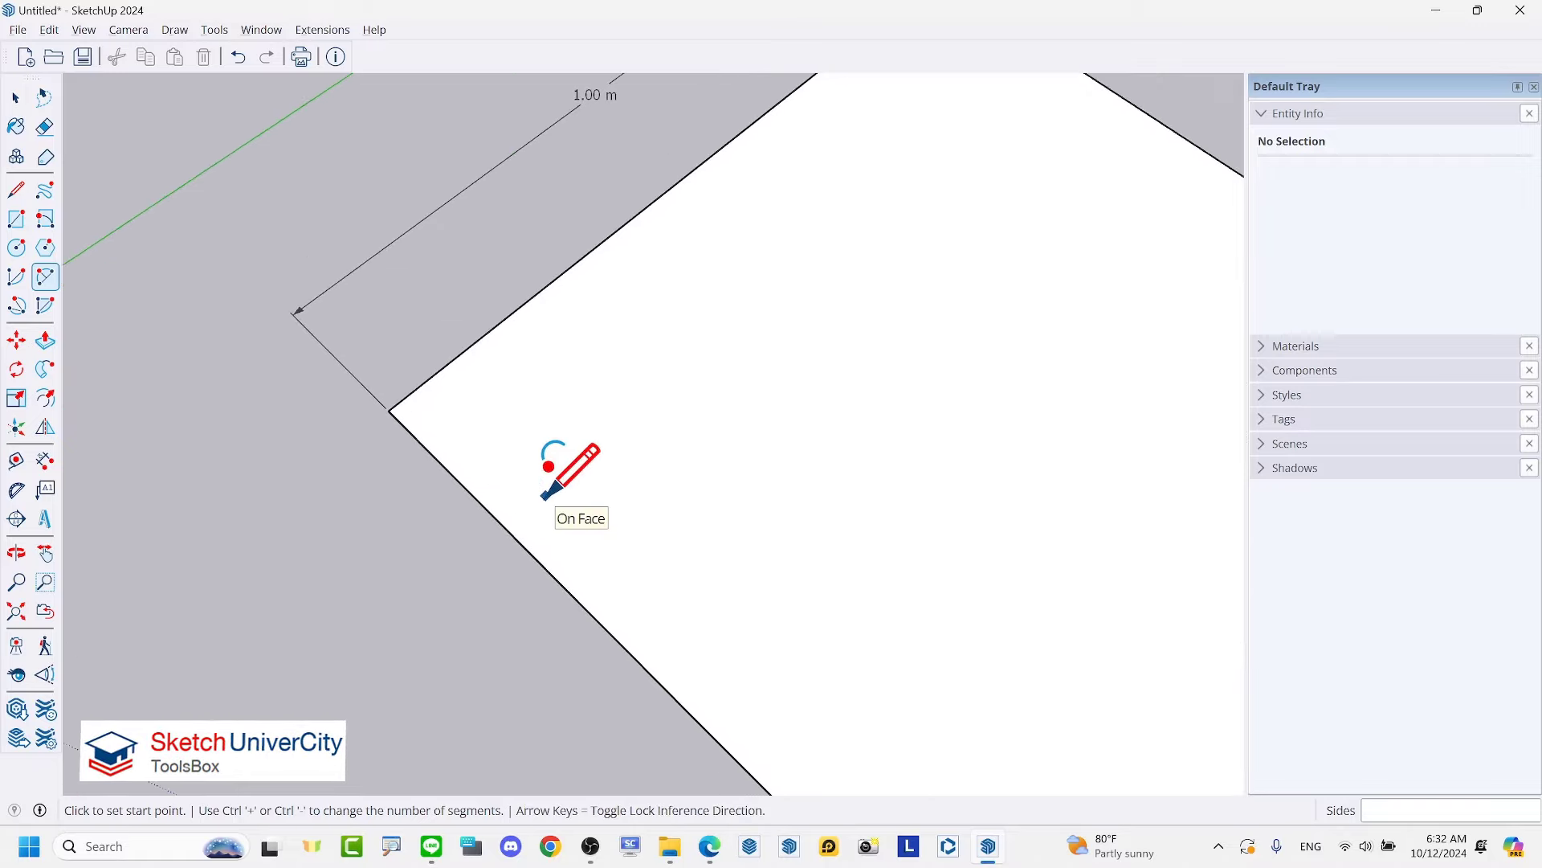
{"action": "left_click", "coordinate": [503, 525]}
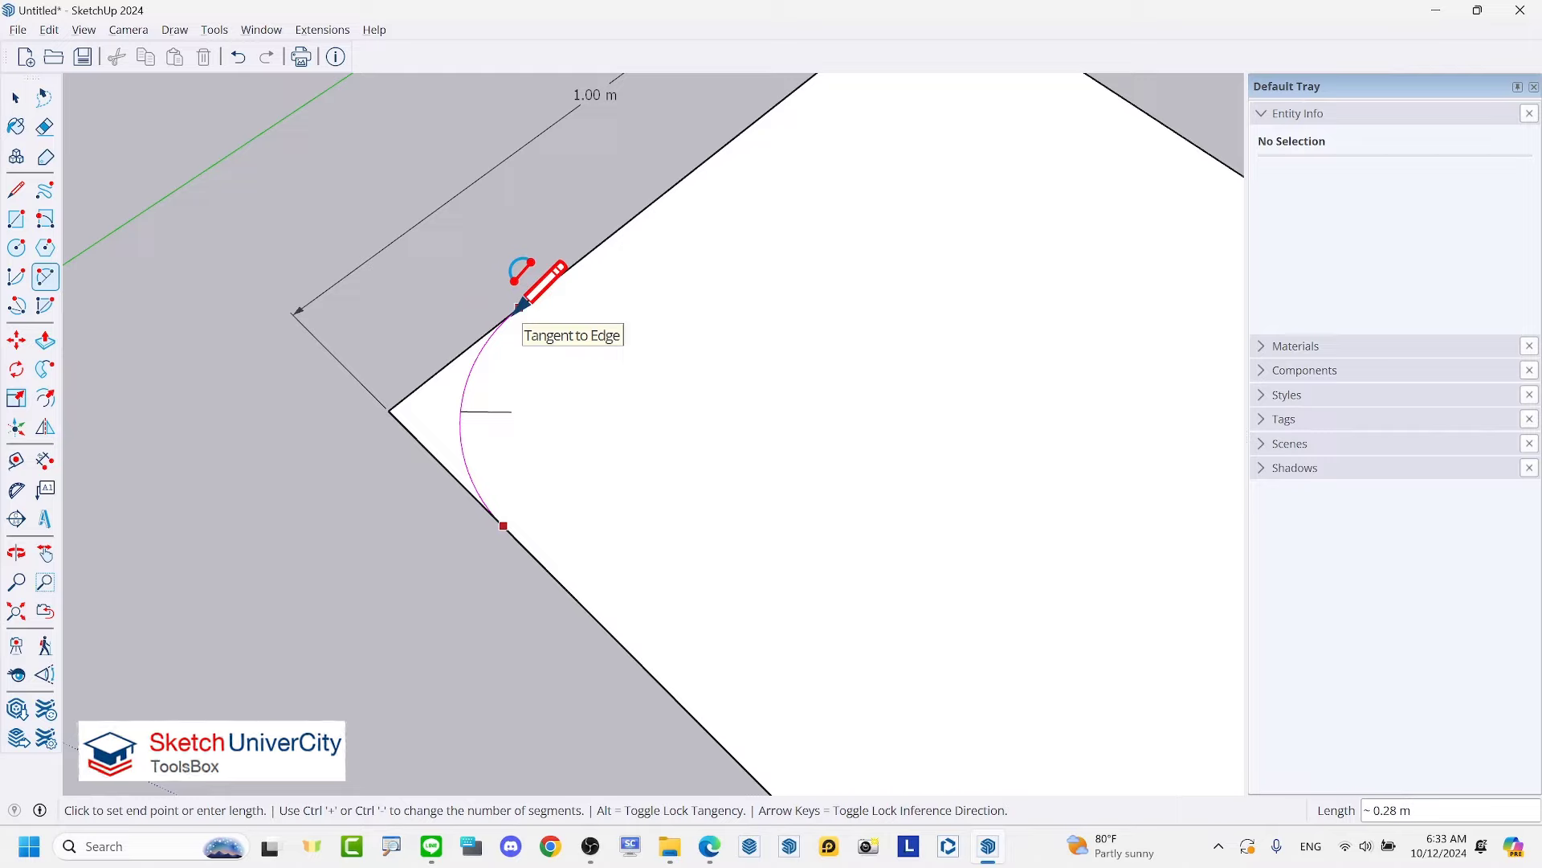
{"action": "left_click", "coordinate": [519, 307]}
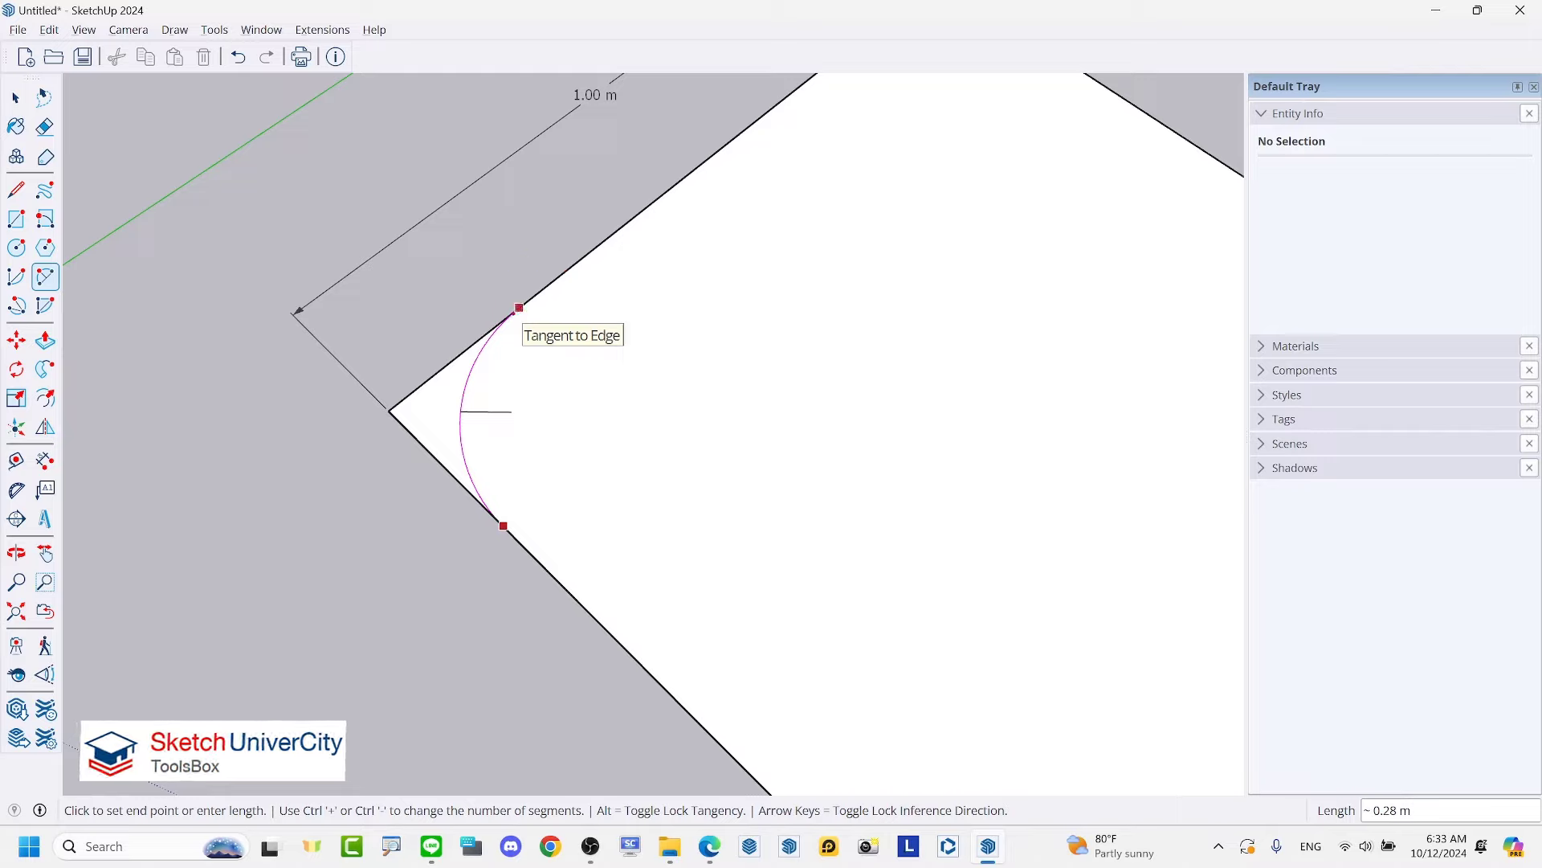
{"action": "left_click_drag", "start_coordinate": [357, 368], "coordinate": [440, 310]}
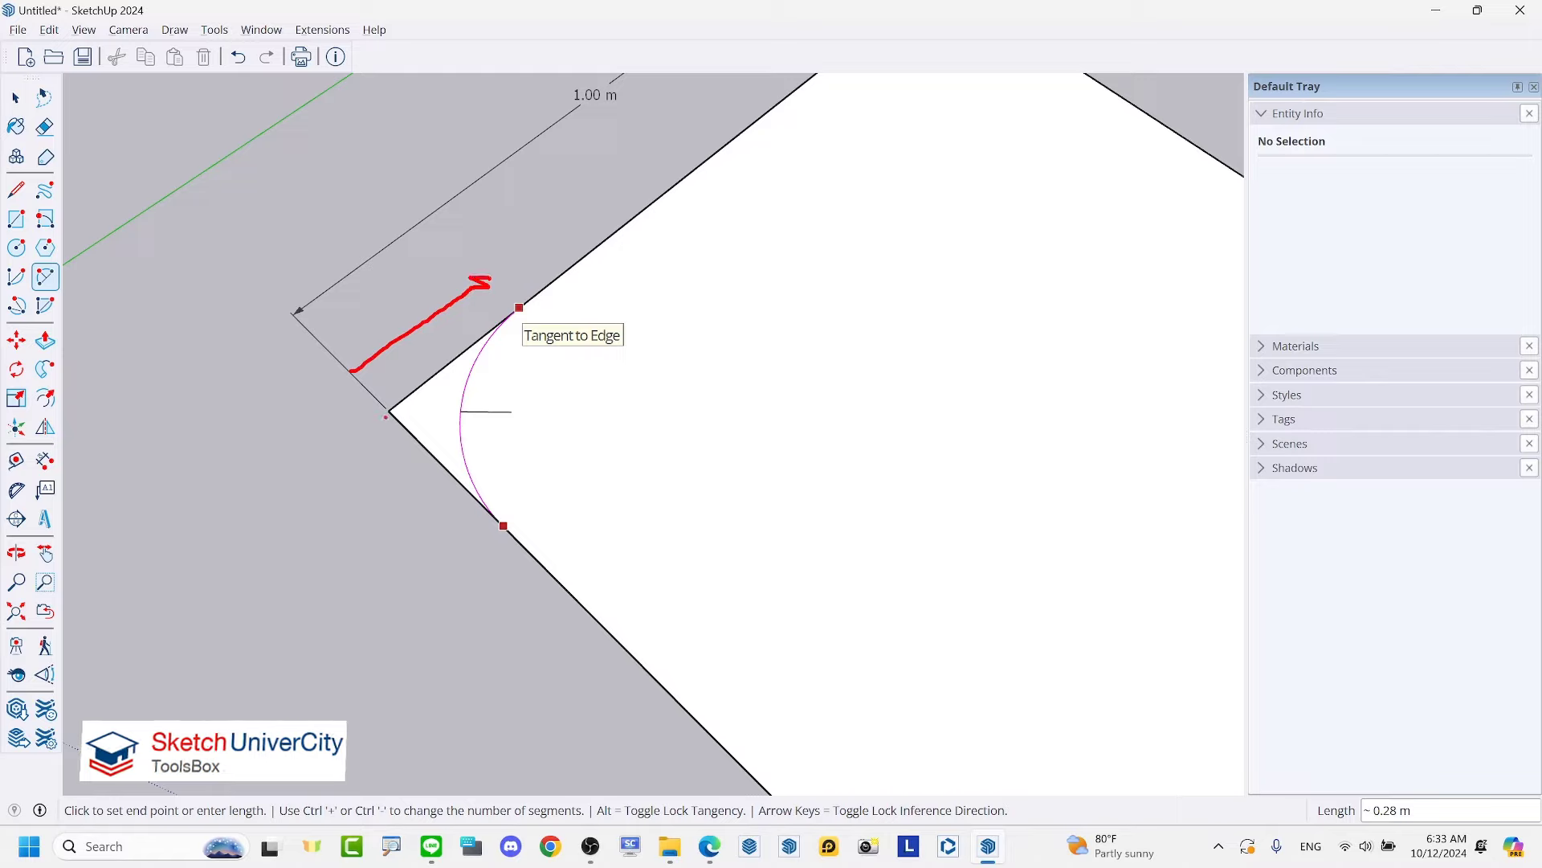
{"action": "left_click_drag", "start_coordinate": [356, 437], "coordinate": [454, 557]}
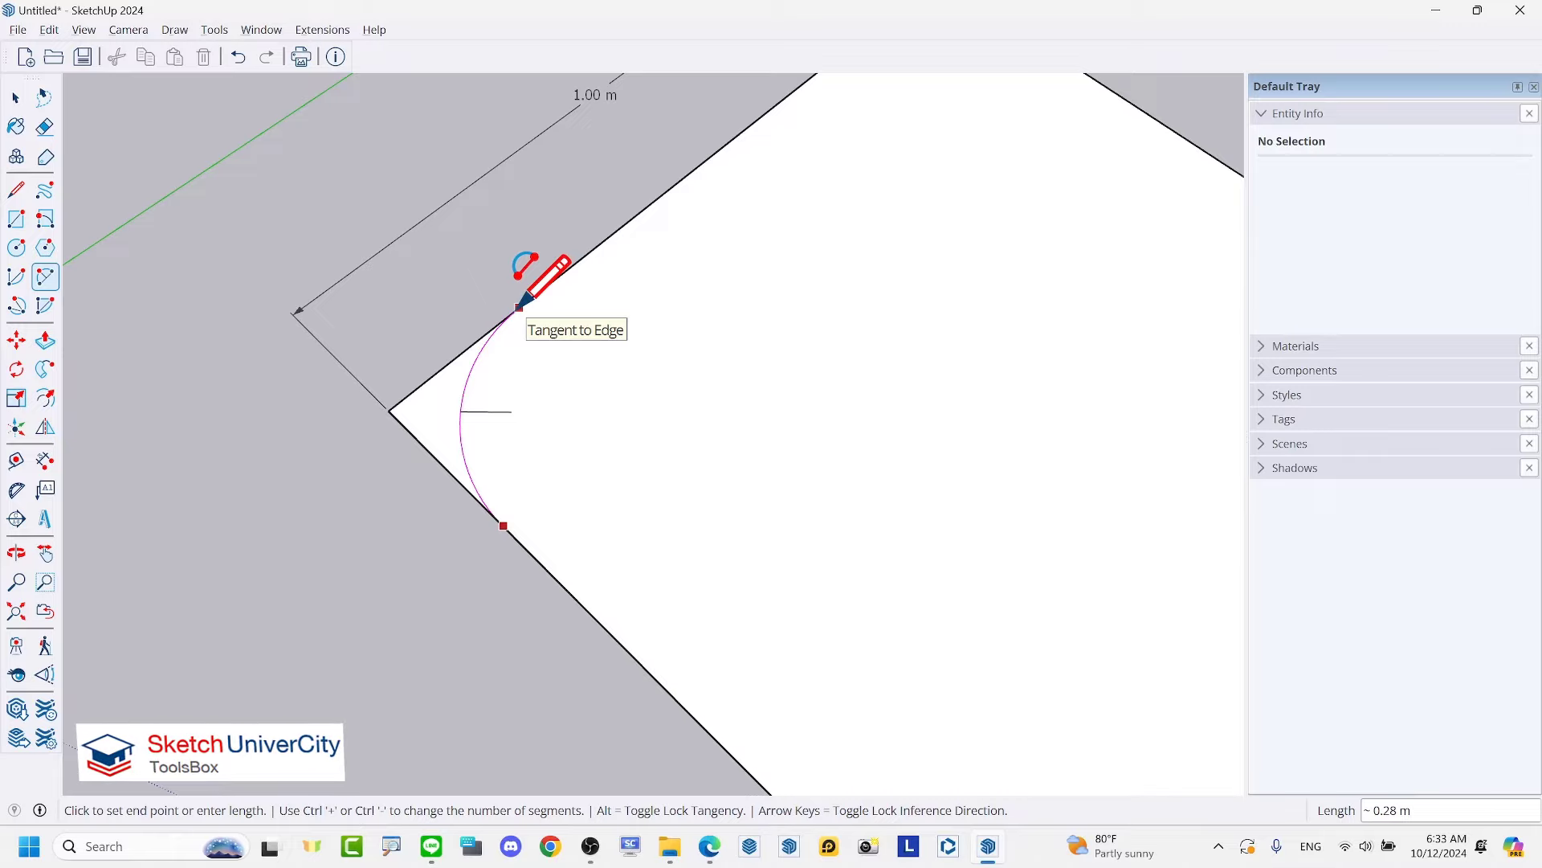
{"action": "left_click", "coordinate": [519, 307]}
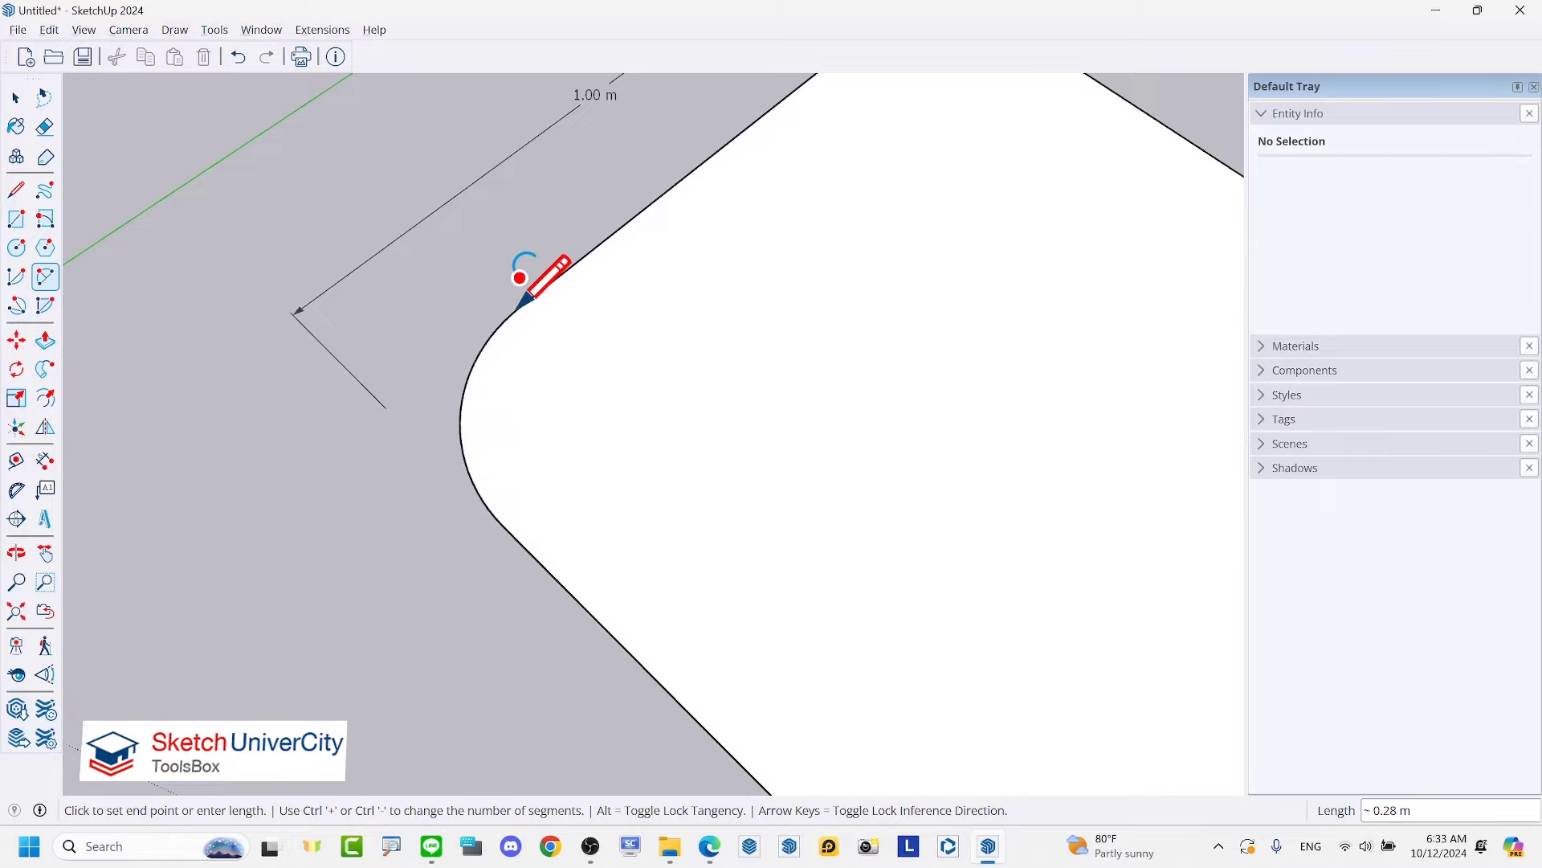
Step: Inspect the corner arc's Entity Info, showing its 0.20 m radius and segment count
{"action": "key", "text": "space"}
{"action": "scroll", "coordinate": [520, 327], "scroll_direction": "down", "scroll_amount": 5}
{"action": "scroll", "coordinate": [431, 441], "scroll_direction": "down", "scroll_amount": 2}
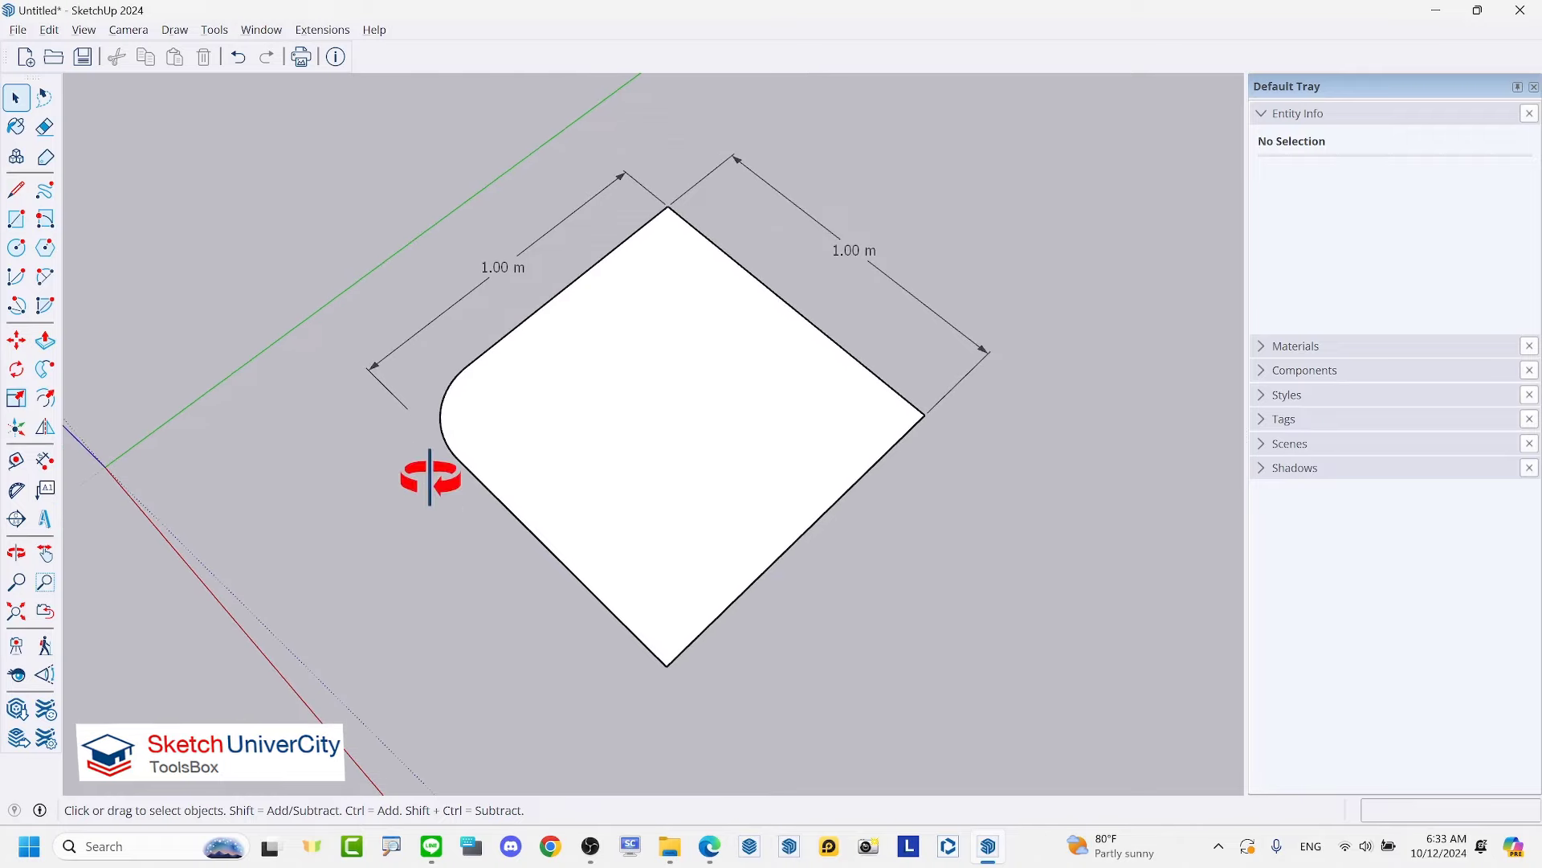
{"action": "middle_click_drag", "start_coordinate": [420, 482], "coordinate": [423, 440]}
{"action": "scroll", "coordinate": [422, 440], "scroll_direction": "up", "scroll_amount": 2}
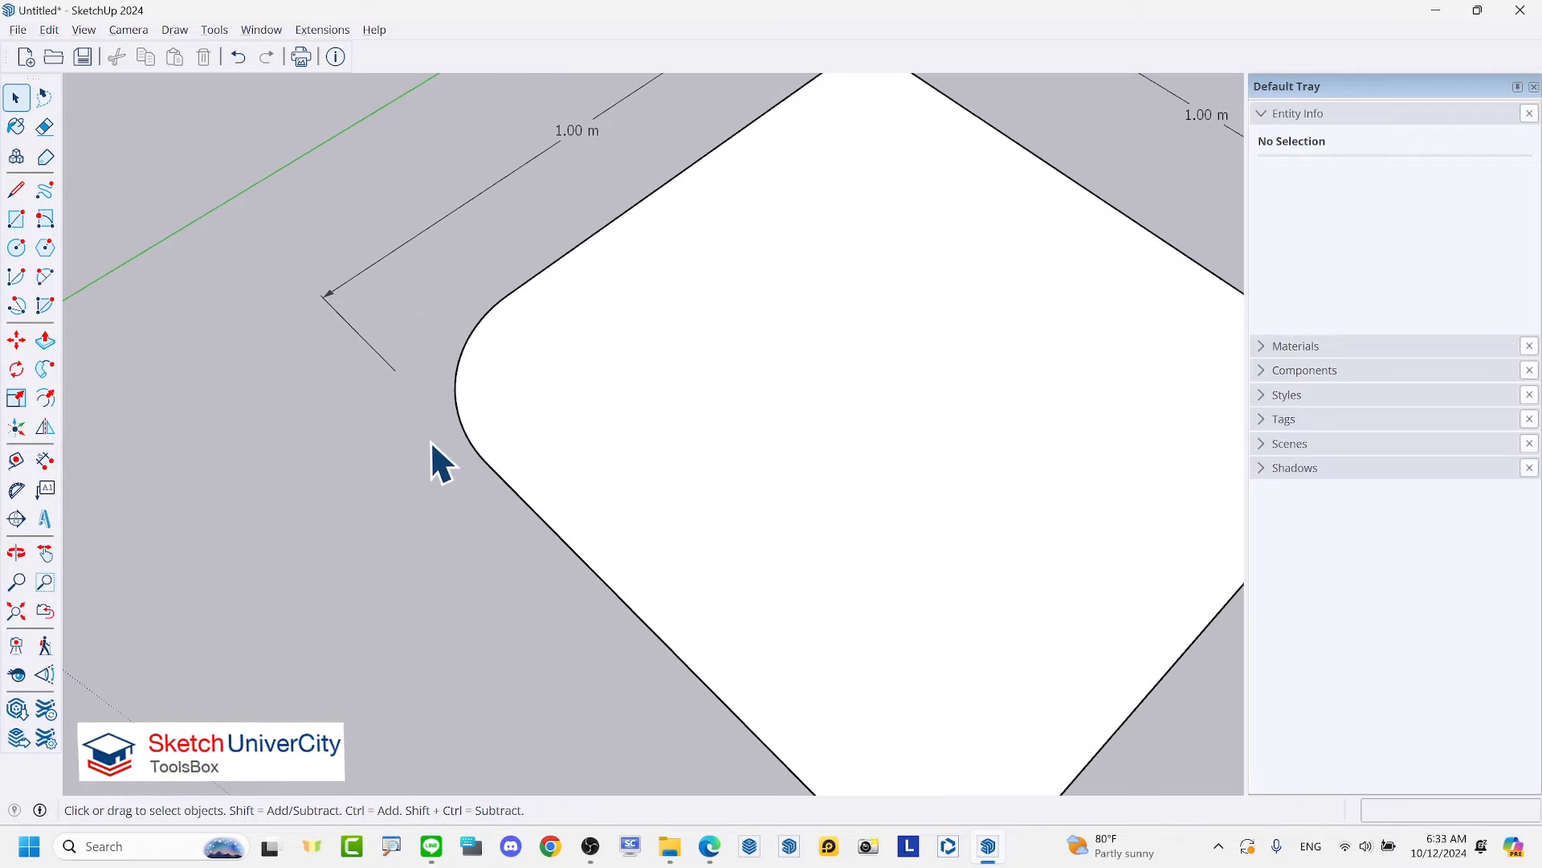
{"action": "left_click", "coordinate": [468, 341]}
{"action": "right_click", "coordinate": [467, 340]}
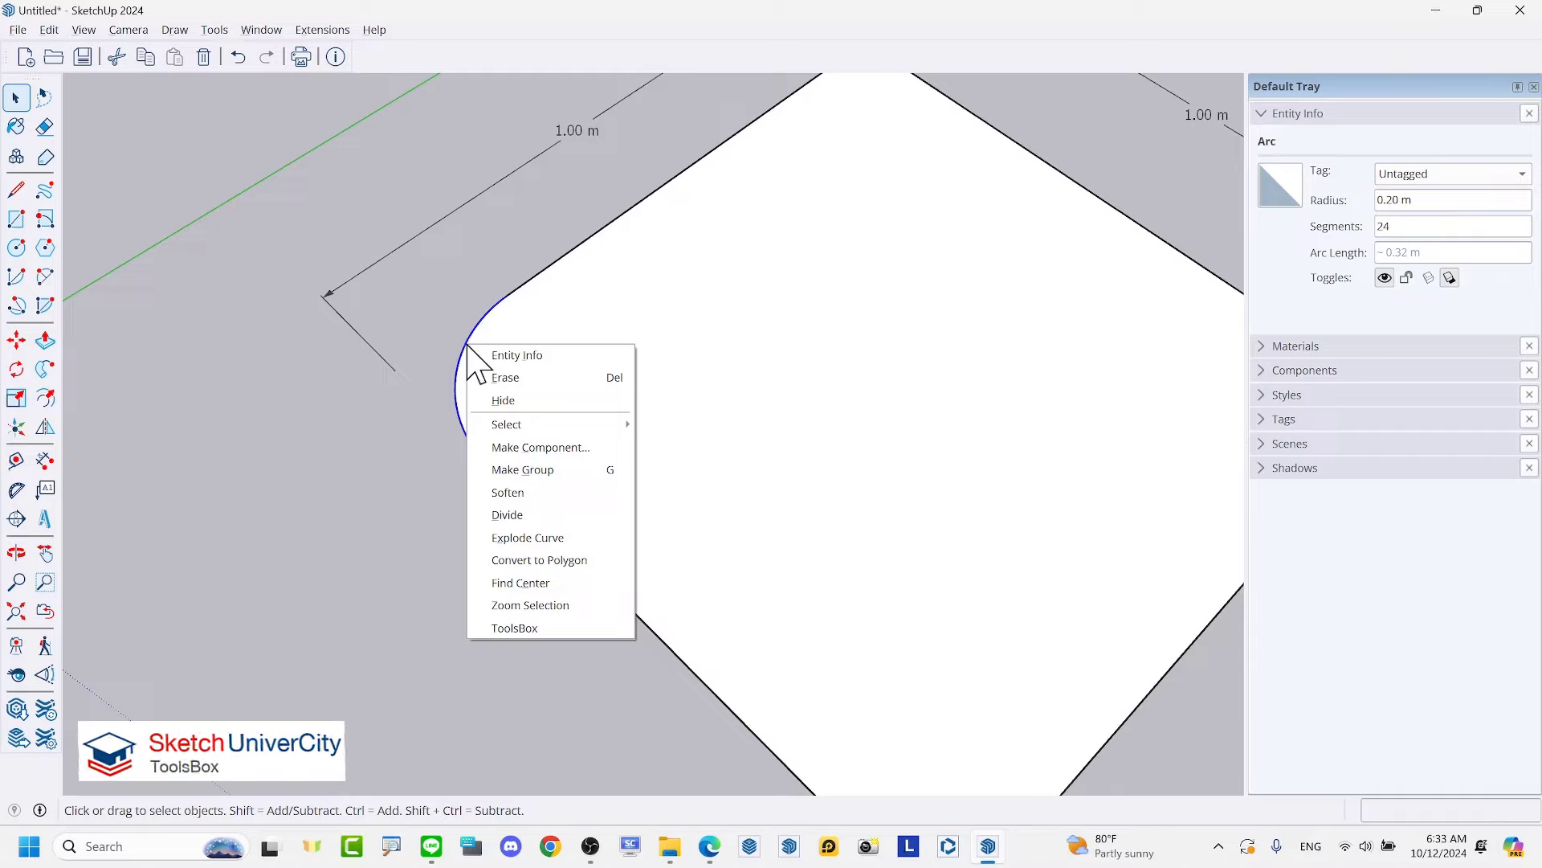
{"action": "left_click", "coordinate": [507, 356]}
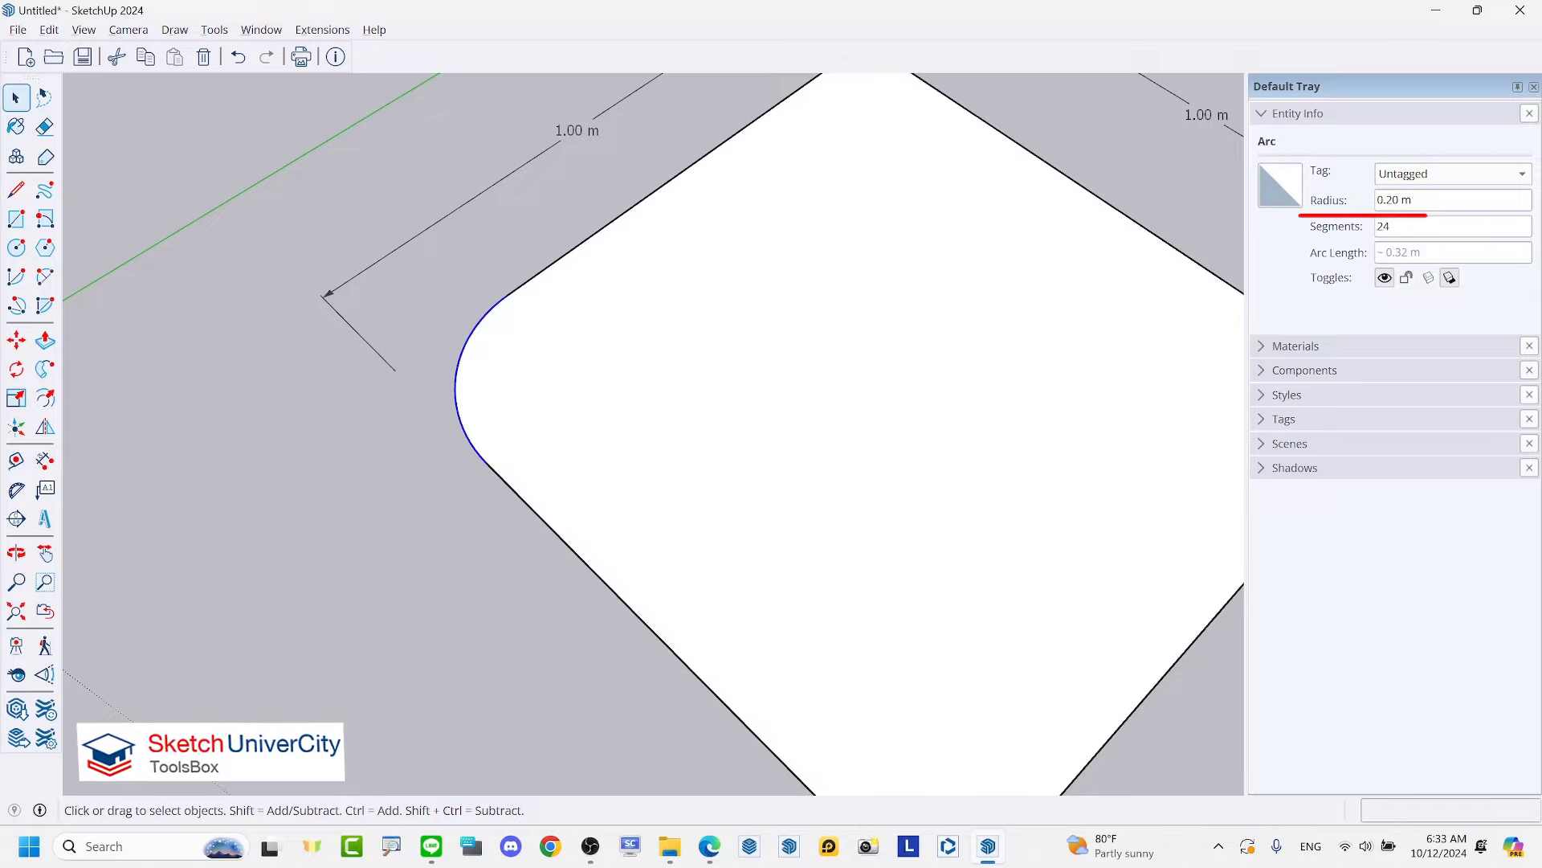
Step: Undo the corner arc so the square's left corner is sharp again
{"action": "scroll", "coordinate": [499, 437], "scroll_direction": "down", "scroll_amount": 3}
{"action": "scroll", "coordinate": [474, 438], "scroll_direction": "down", "scroll_amount": 1}
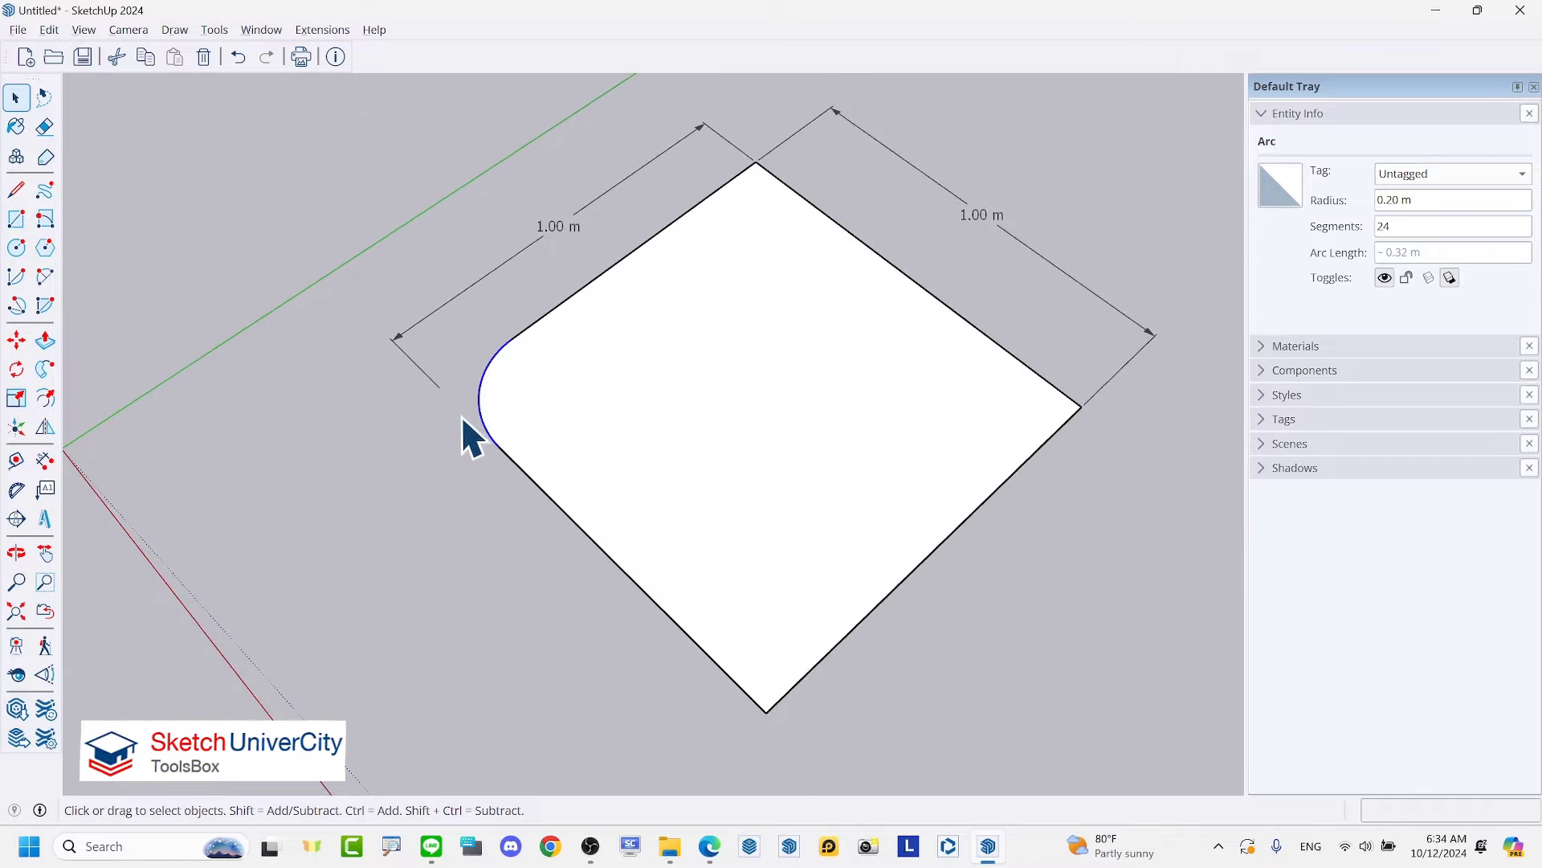
{"action": "left_click", "coordinate": [238, 56]}
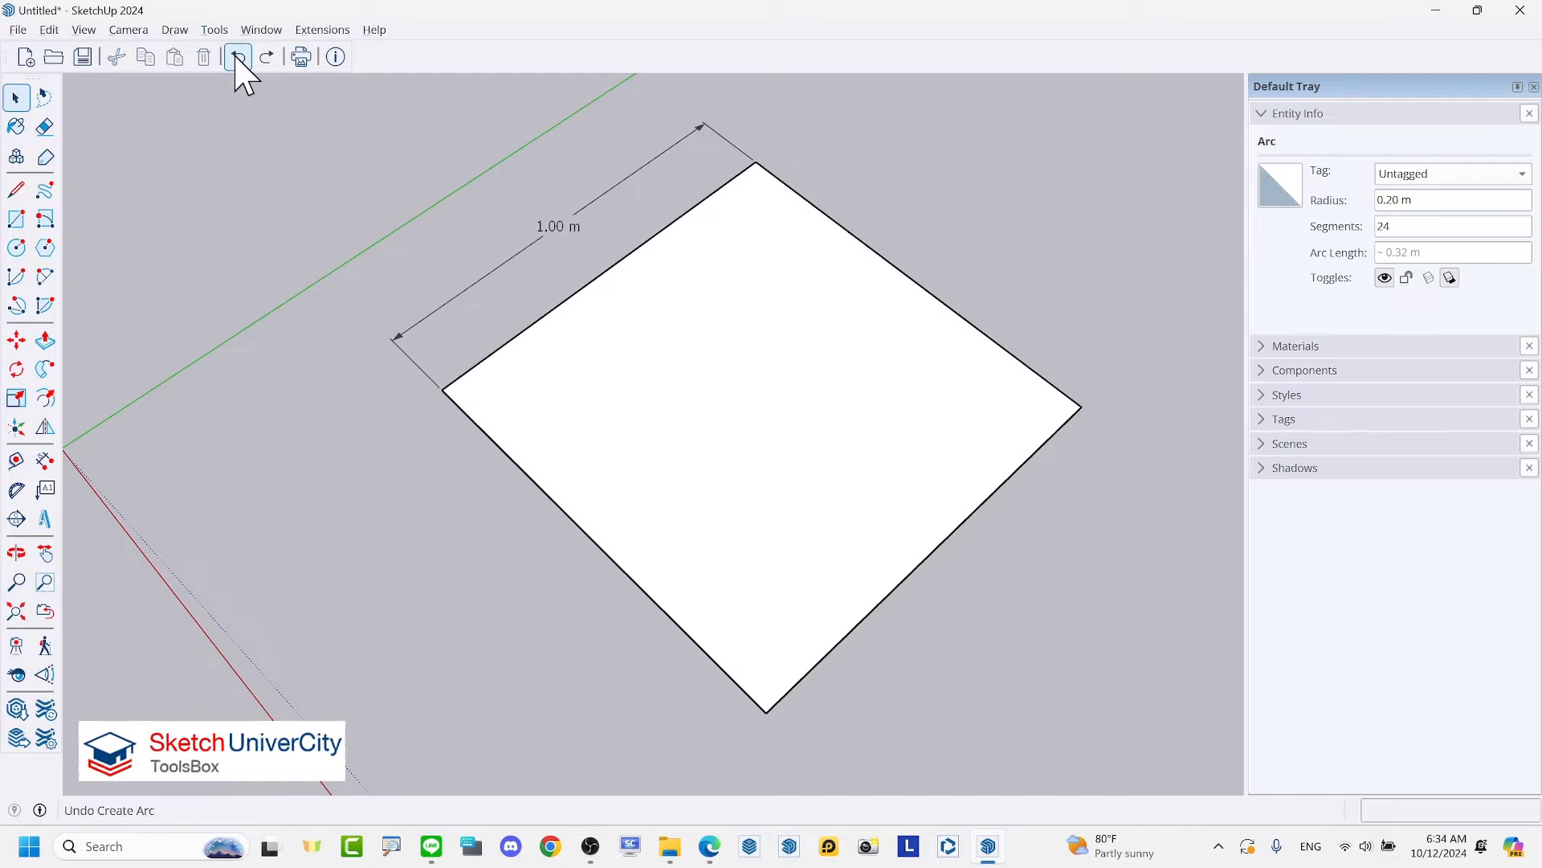
Step: Erase the leftover 1.00 m dimension and draw a 2-point fillet arc at the left corner
{"action": "key", "text": "e"}
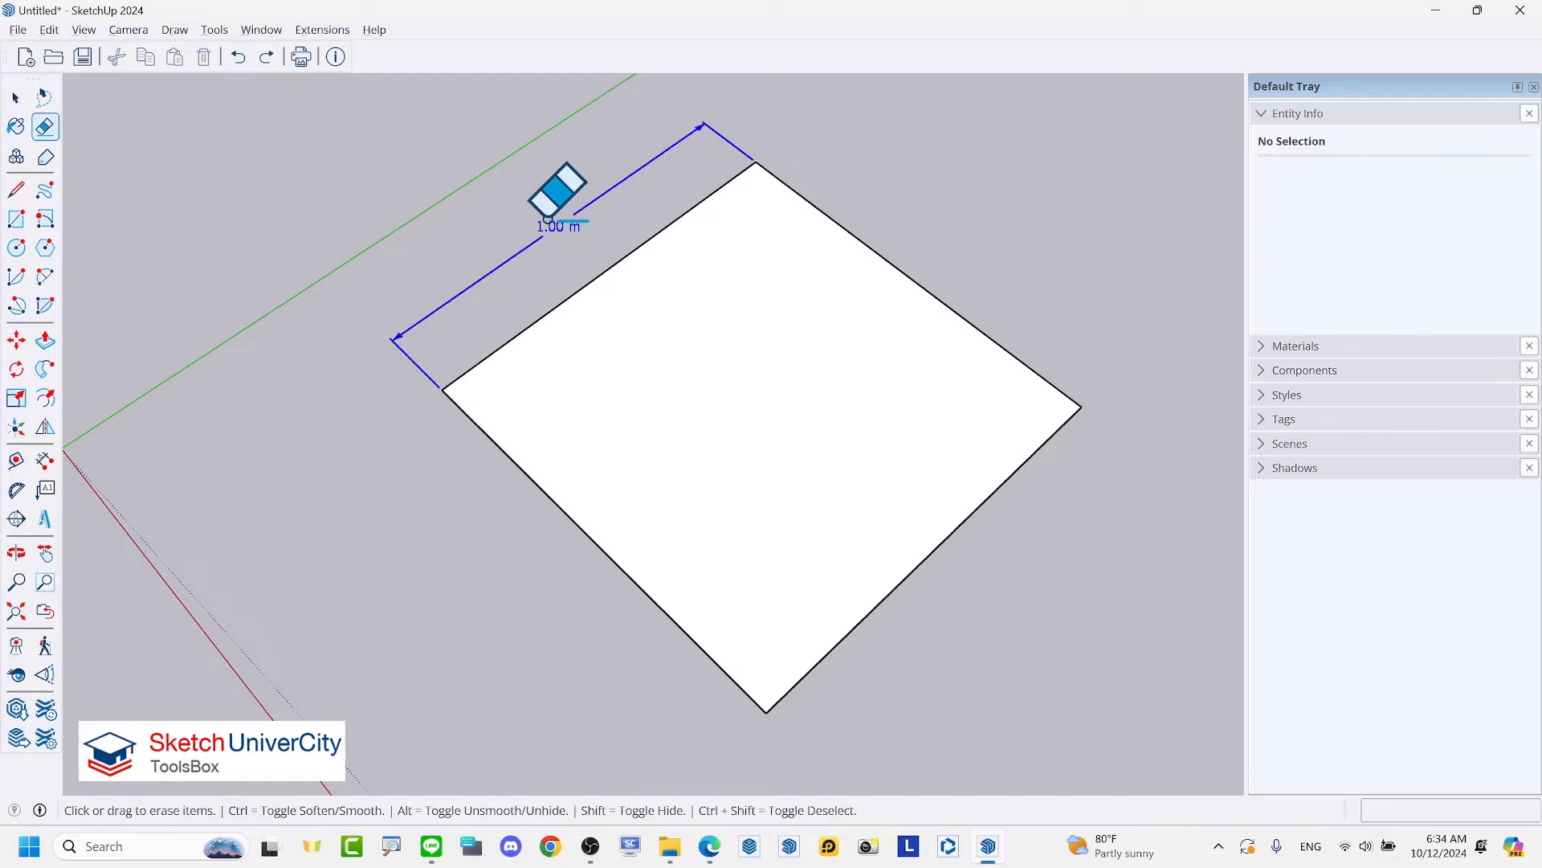
{"action": "left_click", "coordinate": [548, 218]}
{"action": "left_click", "coordinate": [45, 276]}
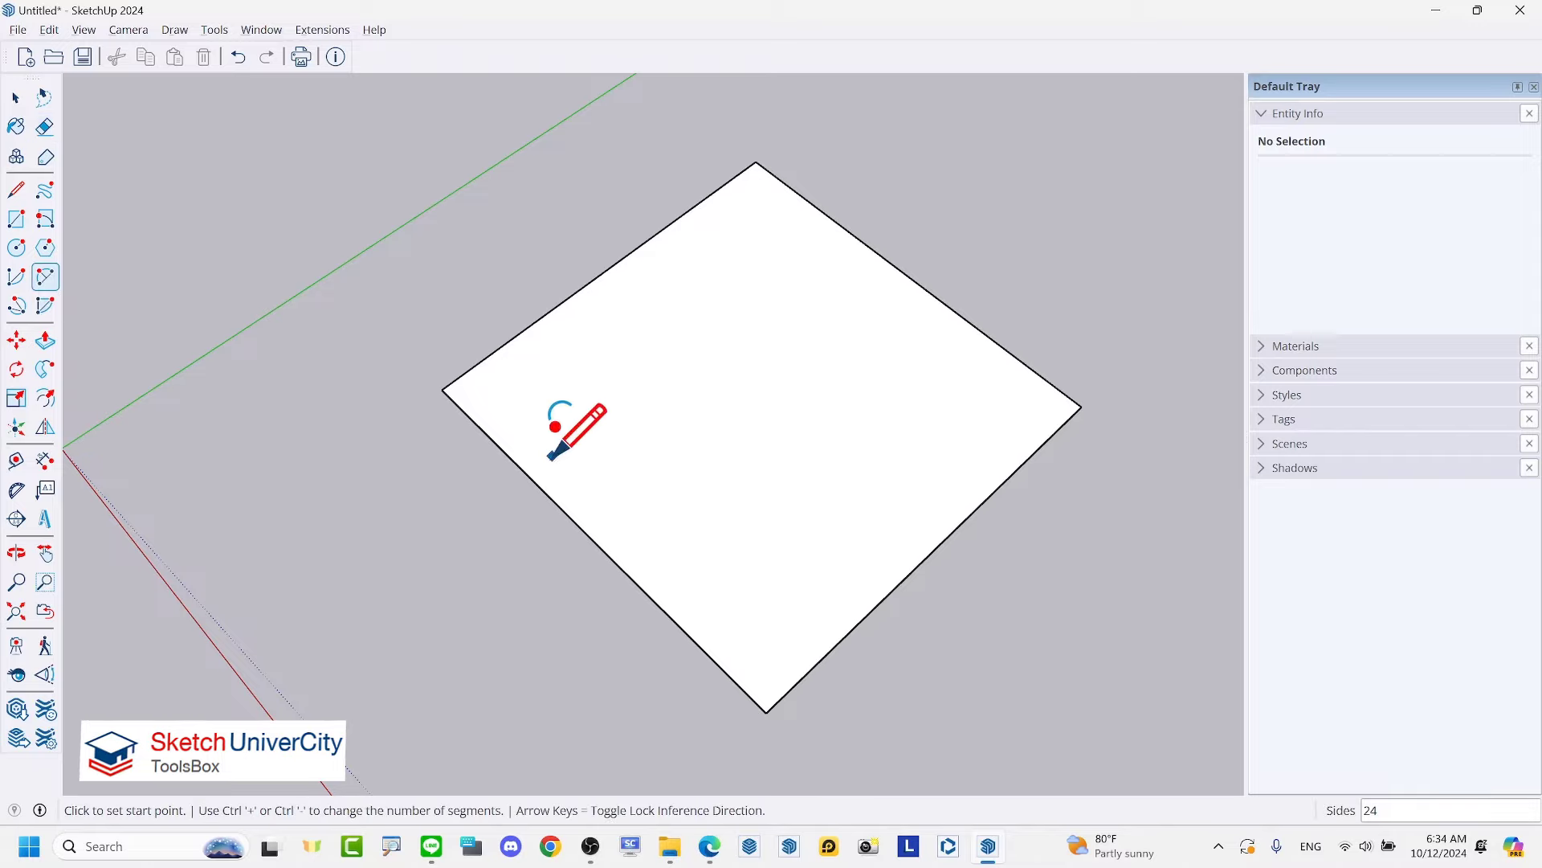
{"action": "left_click", "coordinate": [556, 503]}
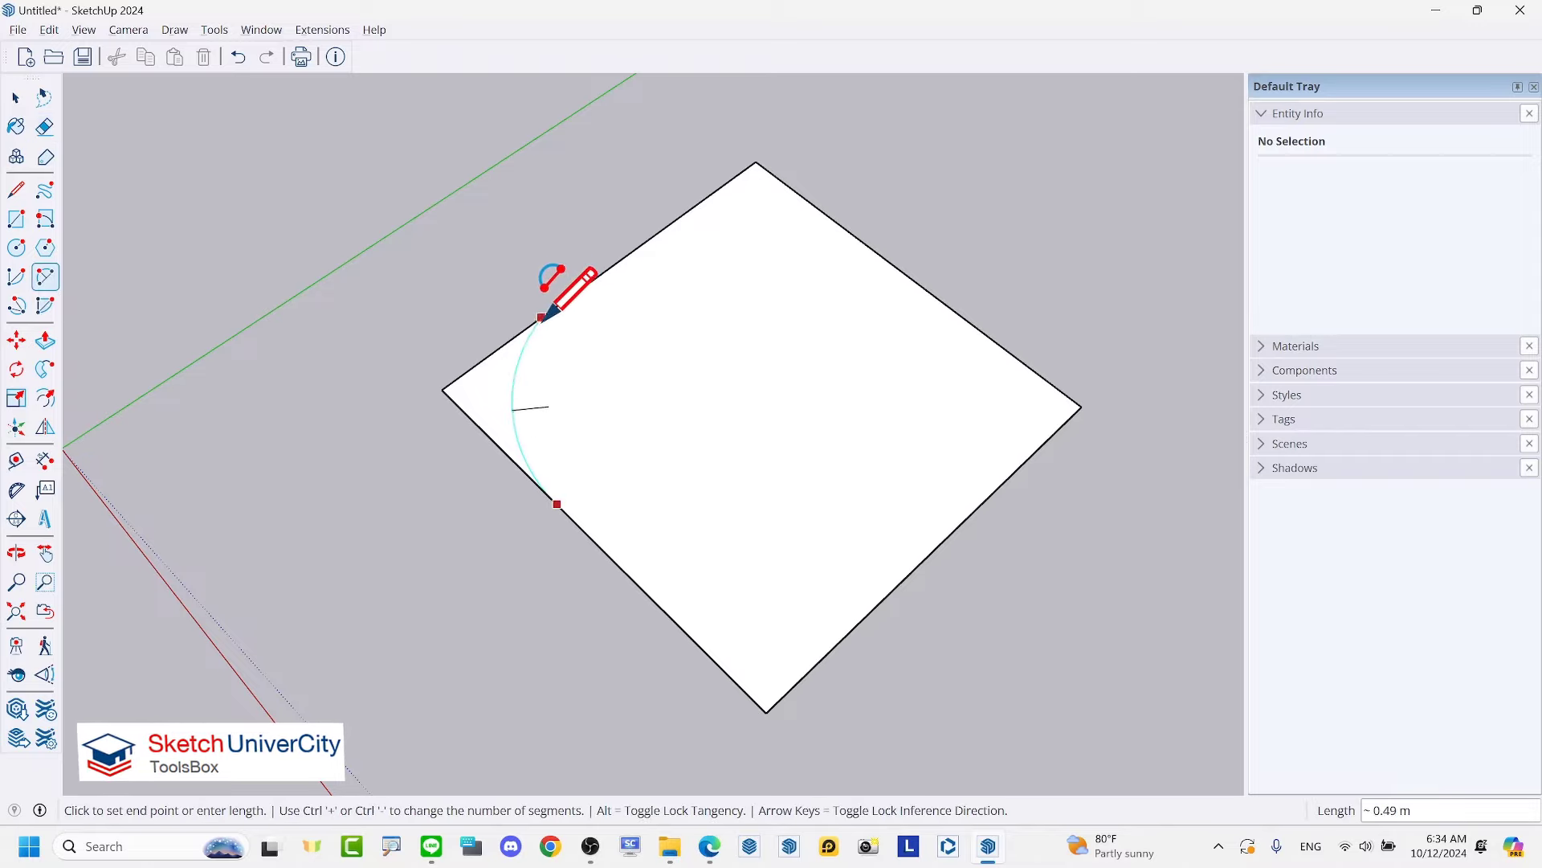
{"action": "left_click", "coordinate": [572, 296]}
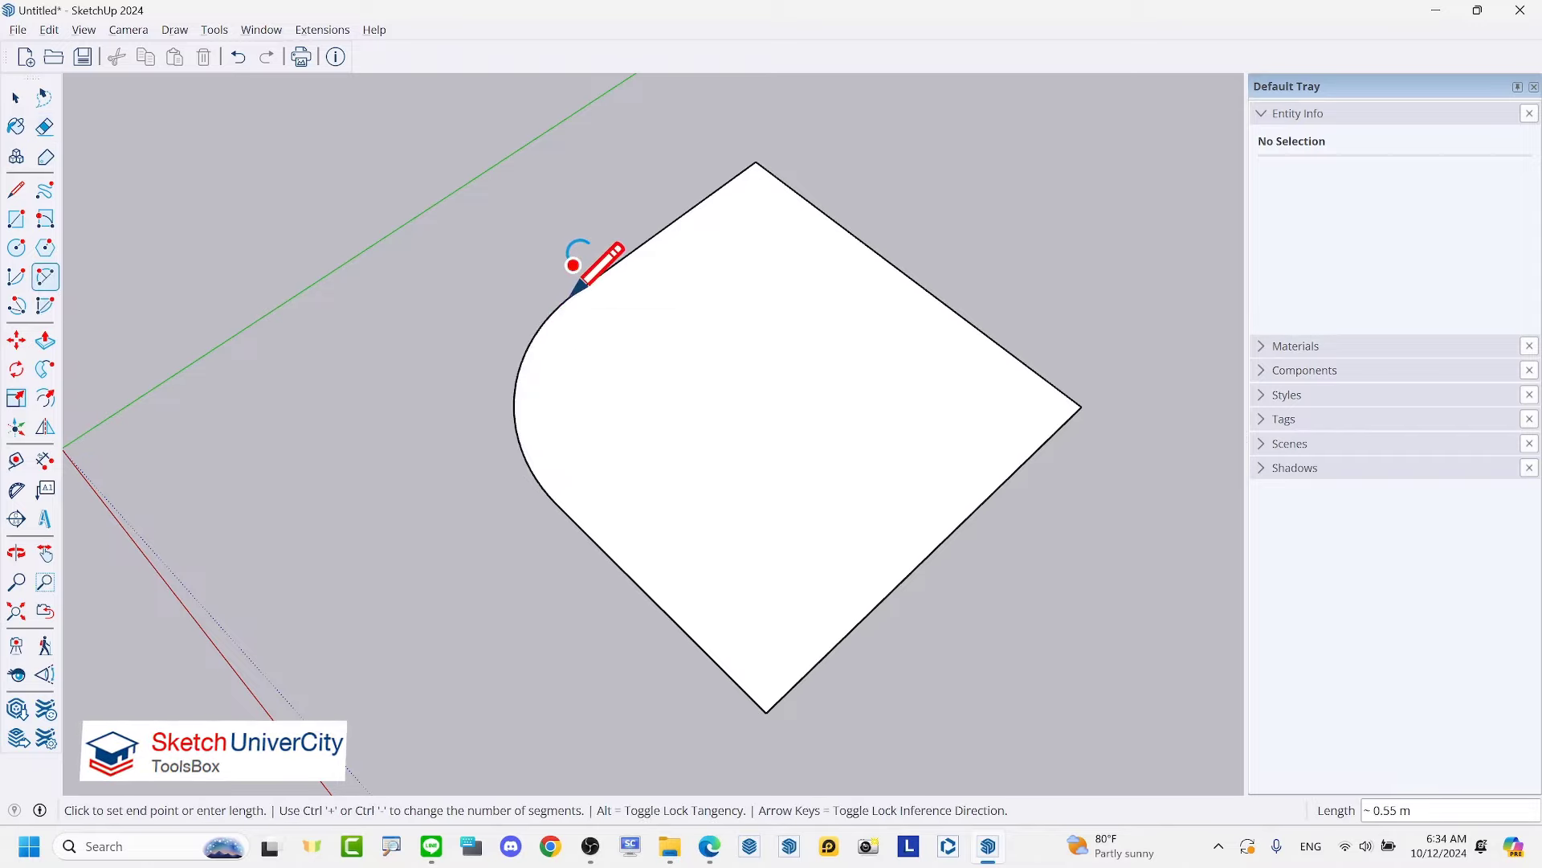
{"action": "key", "text": "space"}
{"action": "scroll", "coordinate": [550, 352], "scroll_direction": "up", "scroll_amount": 2}
Step: Set the fillet arc to 0.2 m radius and 8 segments in Entity Info
{"action": "right_click", "coordinate": [533, 331]}
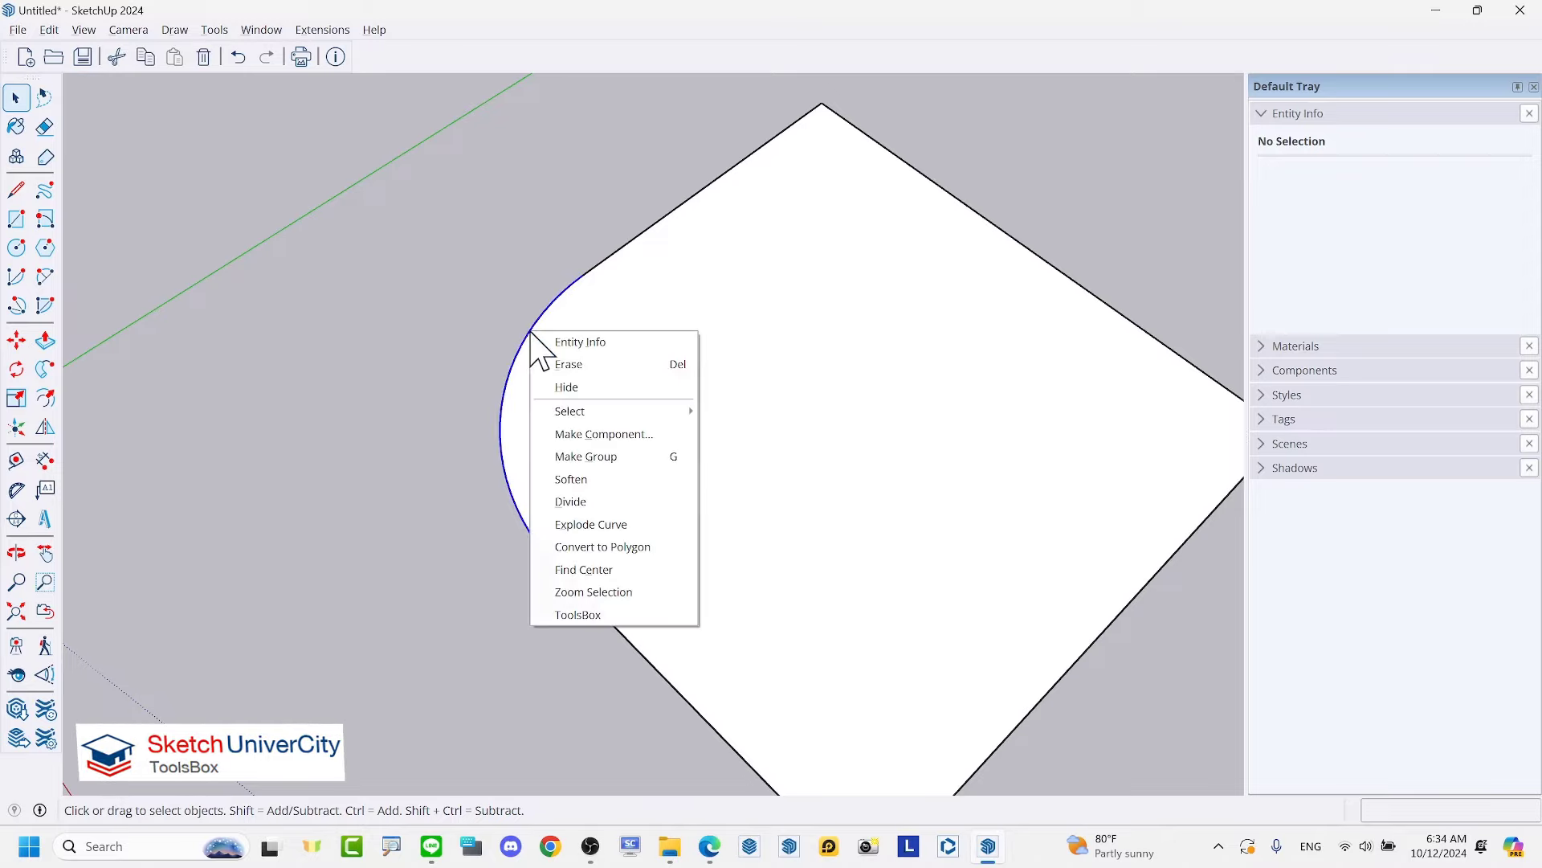
{"action": "left_click", "coordinate": [568, 351]}
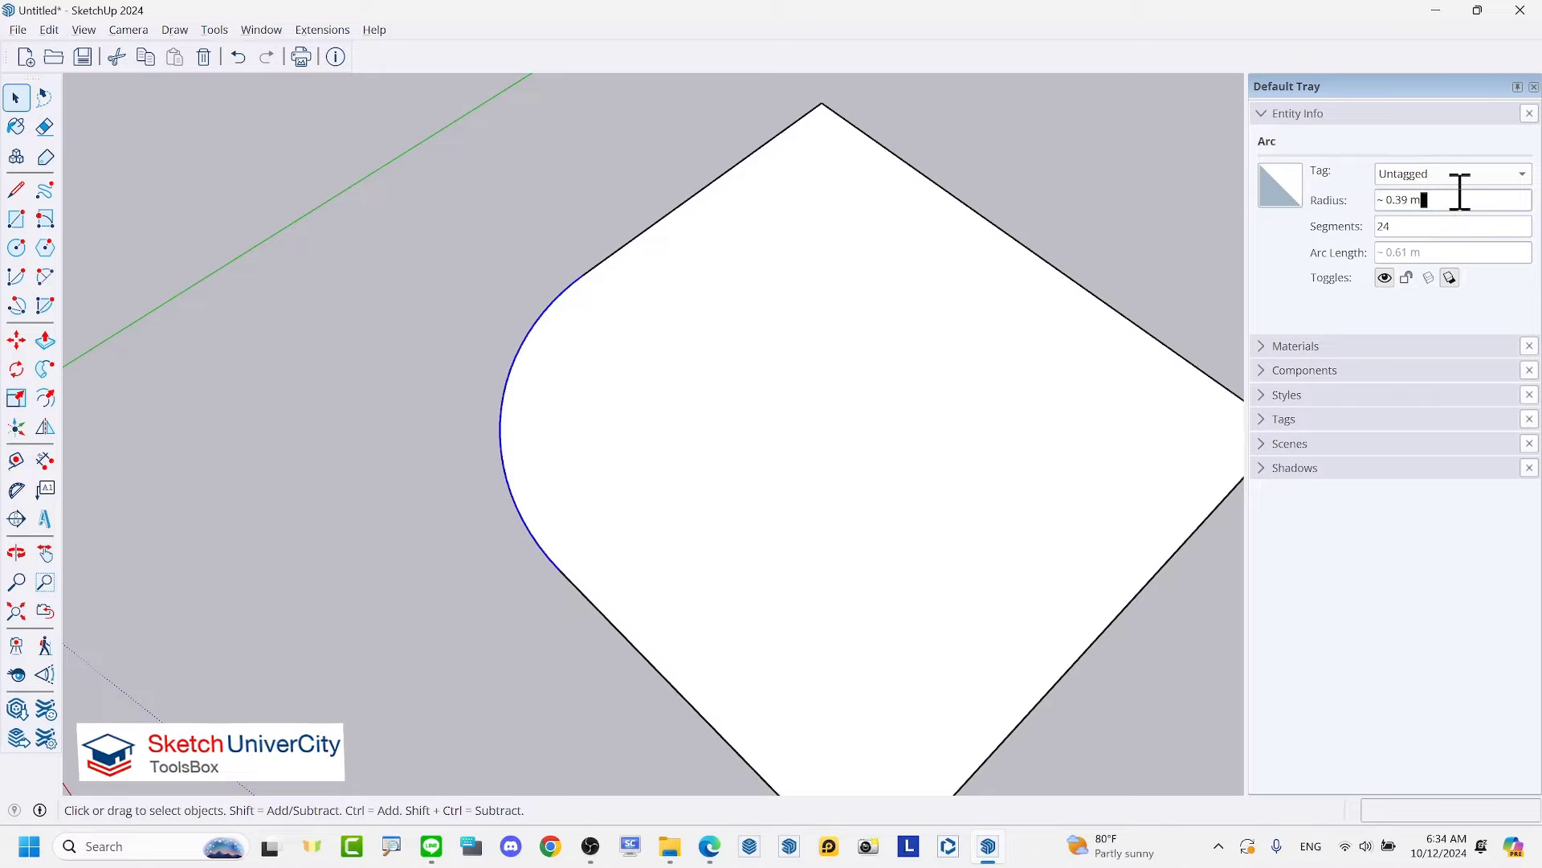
{"action": "left_click", "coordinate": [1382, 199]}
{"action": "type", "text": "0"}
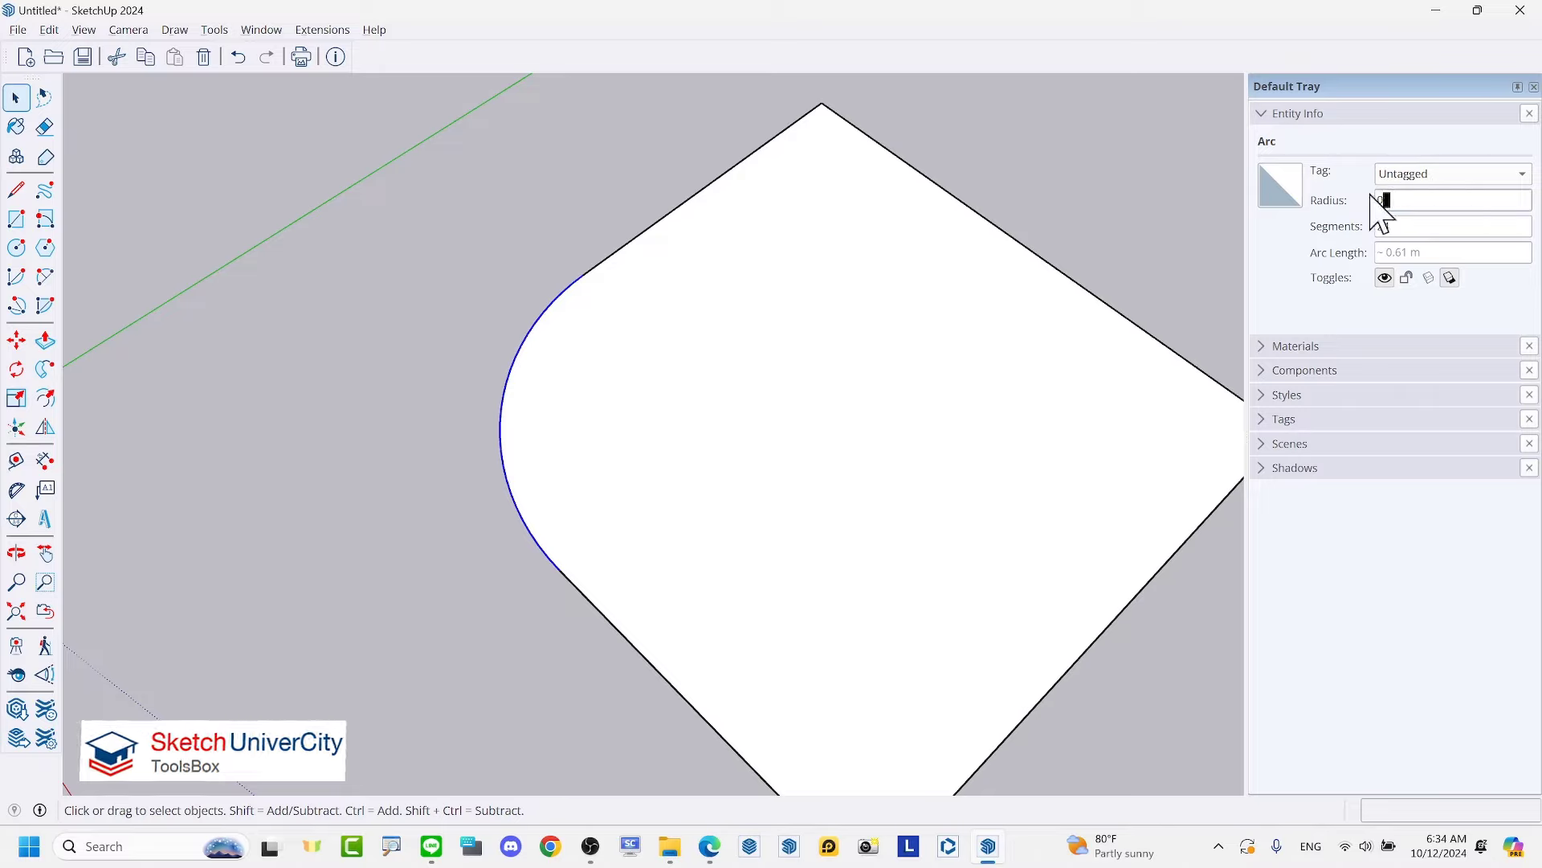
{"action": "type", "text": ".2"}
{"action": "key", "text": "Return"}
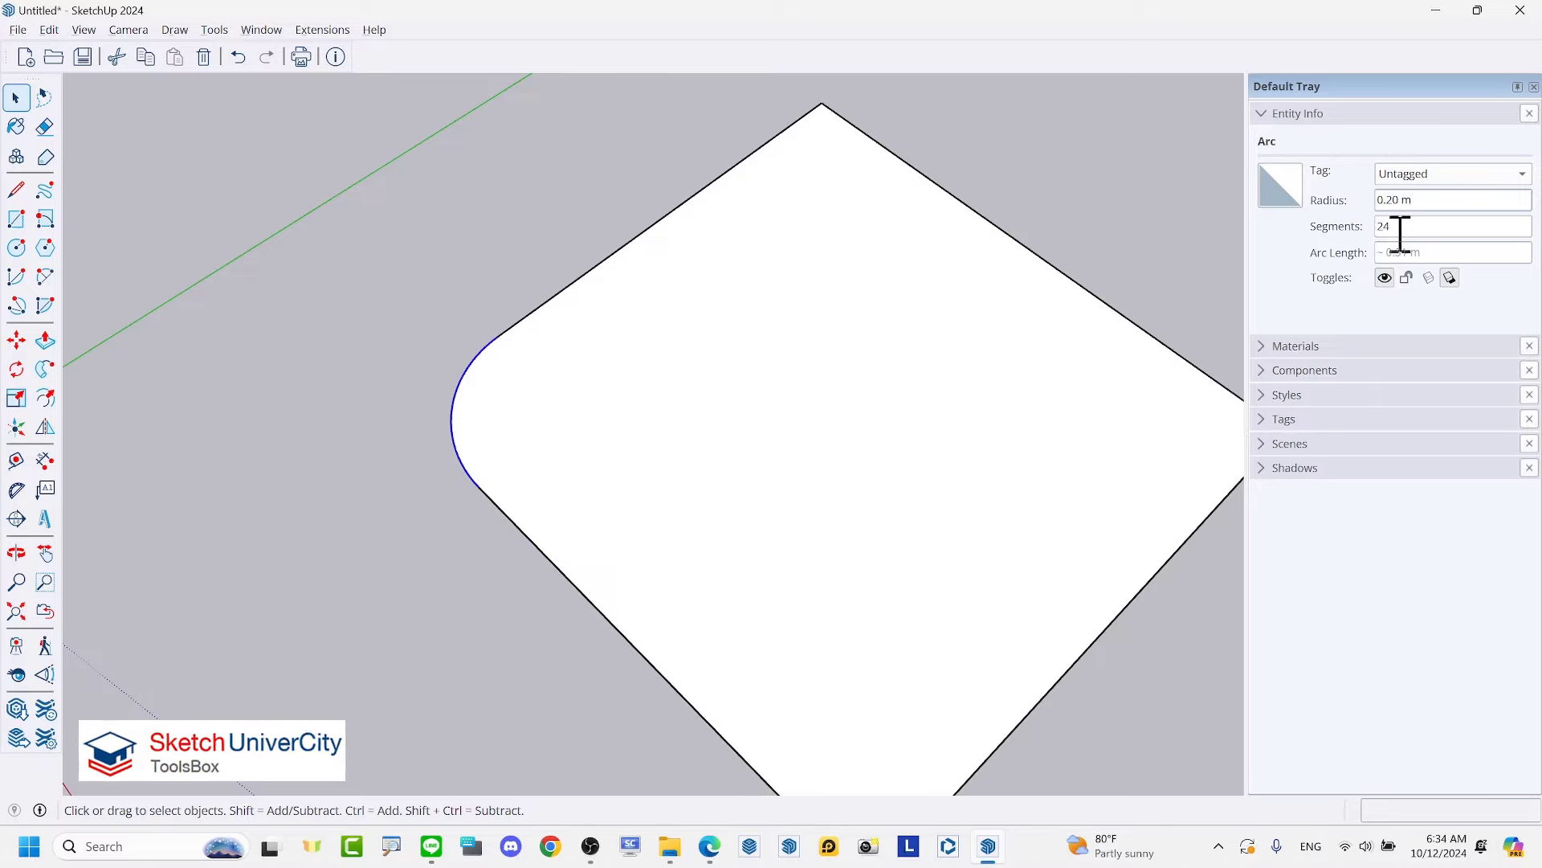
{"action": "left_click", "coordinate": [1364, 230]}
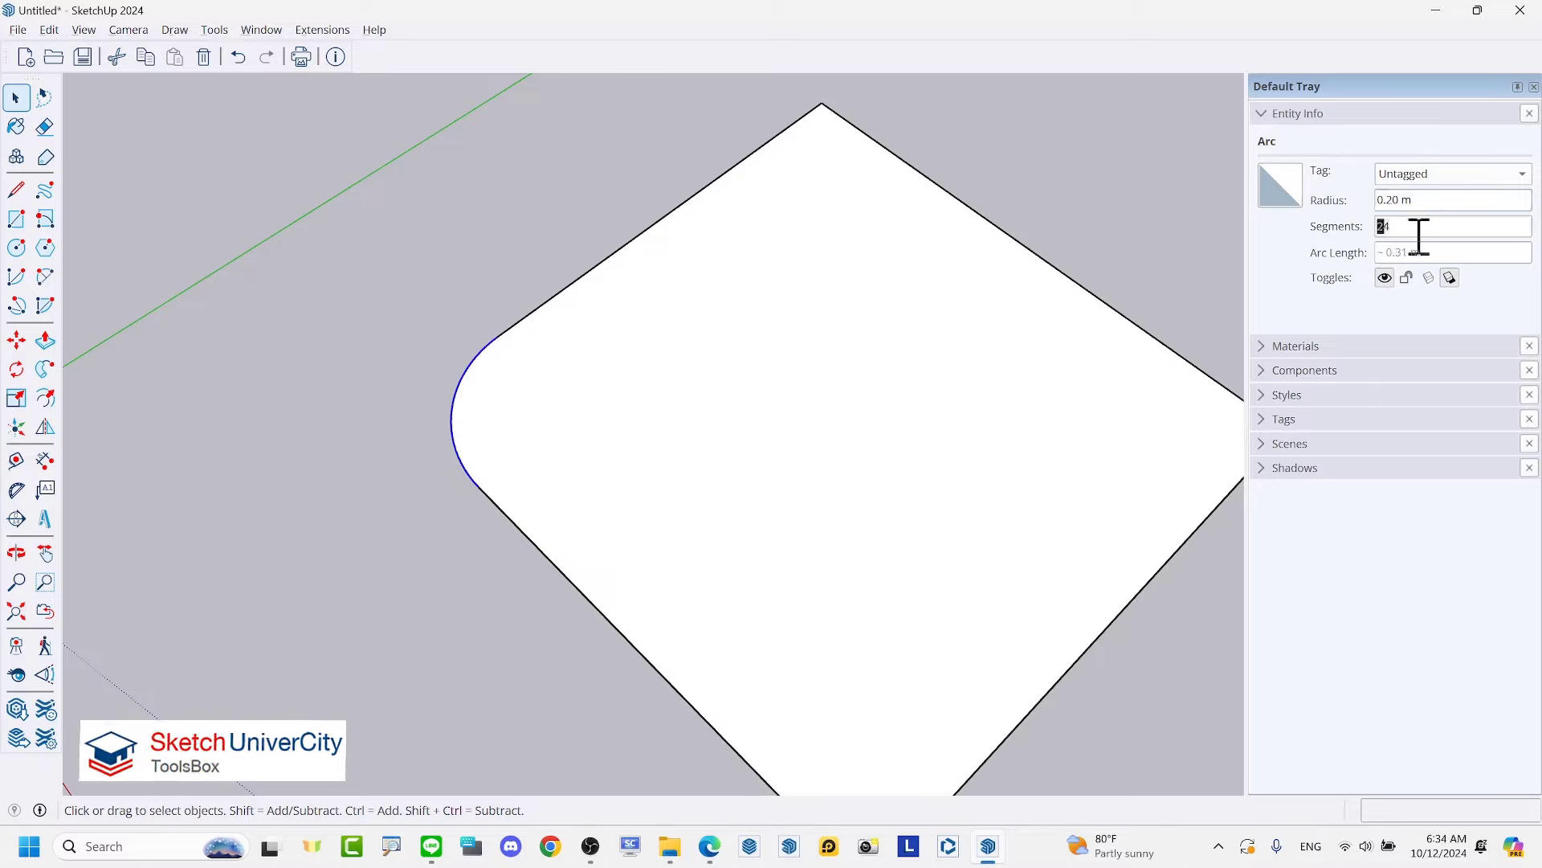
{"action": "type", "text": "8"}
{"action": "key", "text": "Return"}
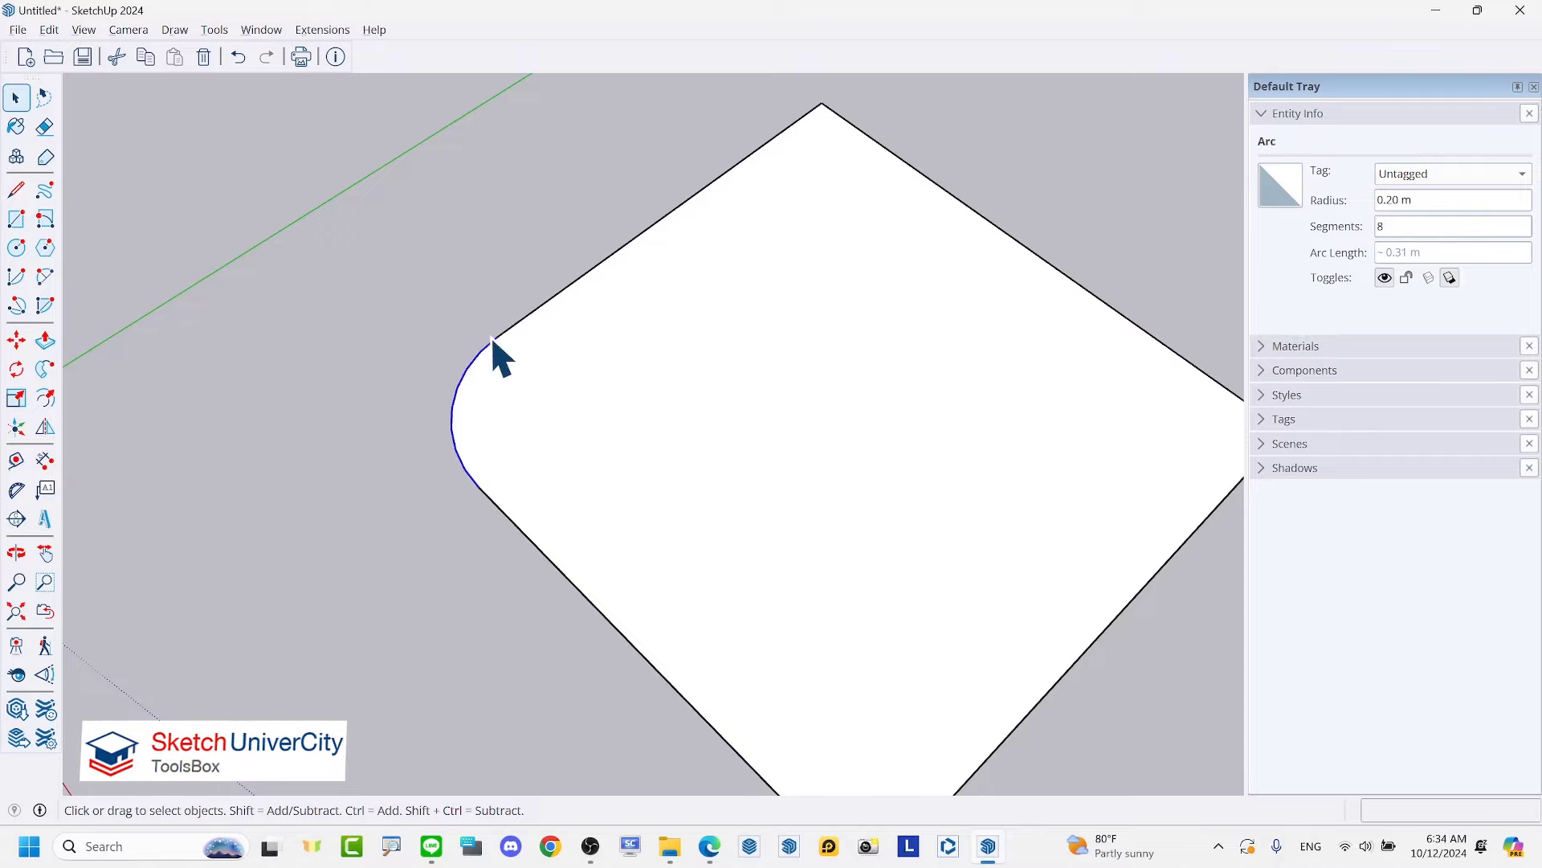
{"action": "scroll", "coordinate": [442, 386], "scroll_direction": "down", "scroll_amount": 2}
{"action": "scroll", "coordinate": [445, 426], "scroll_direction": "up", "scroll_amount": 2}
{"action": "left_click", "coordinate": [448, 417]}
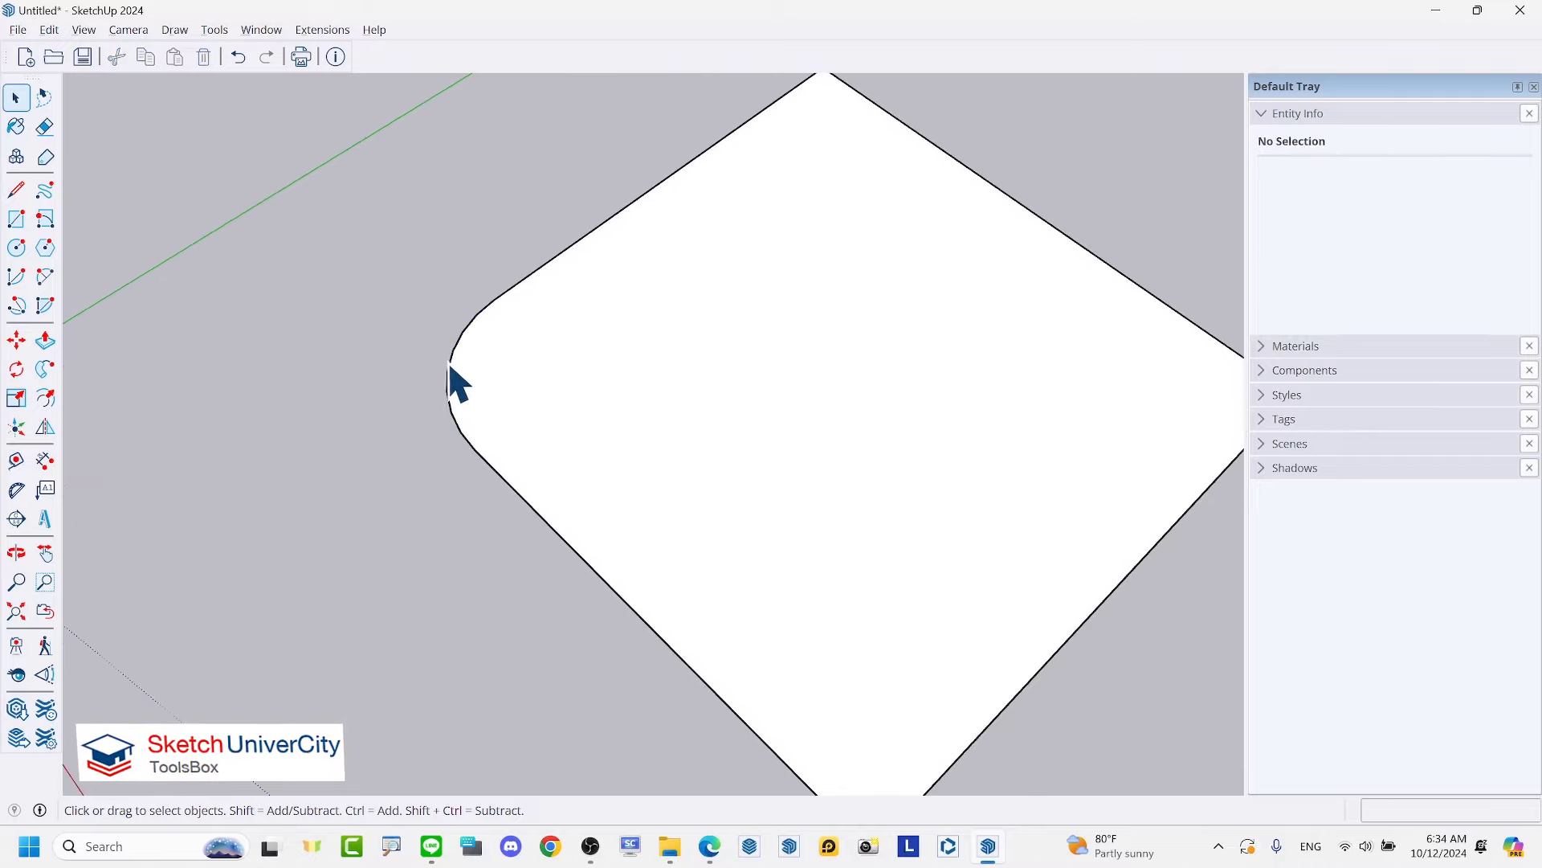
{"action": "left_click", "coordinate": [452, 368]}
{"action": "scroll", "coordinate": [434, 386], "scroll_direction": "down", "scroll_amount": 2}
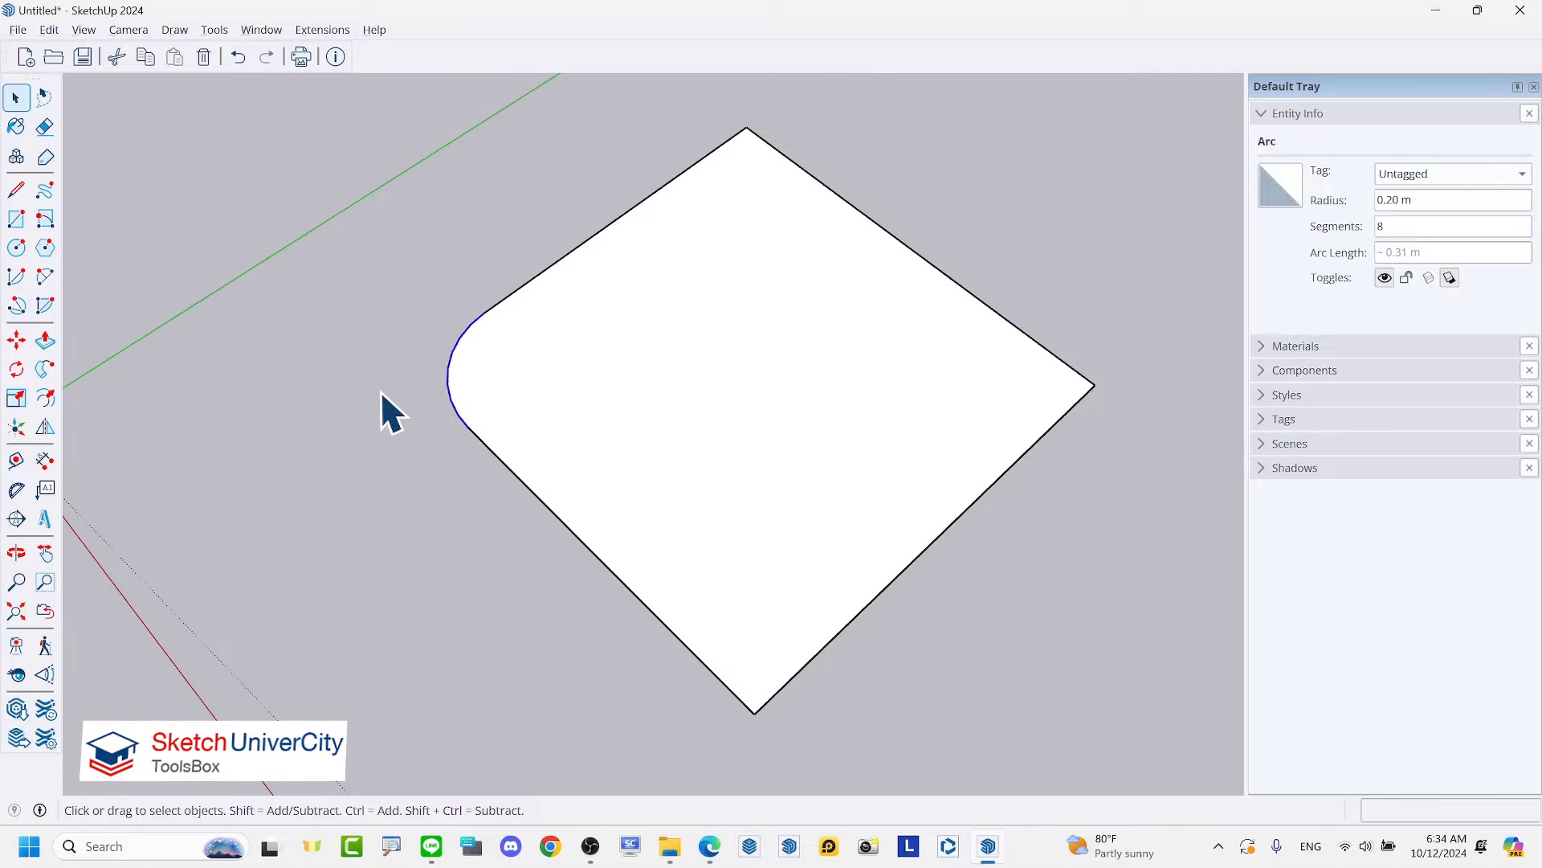
{"action": "scroll", "coordinate": [389, 413], "scroll_direction": "down", "scroll_amount": 2}
{"action": "scroll", "coordinate": [811, 245], "scroll_direction": "up", "scroll_amount": 1}
{"action": "key", "text": "a"}
{"action": "scroll", "coordinate": [725, 215], "scroll_direction": "up", "scroll_amount": 1}
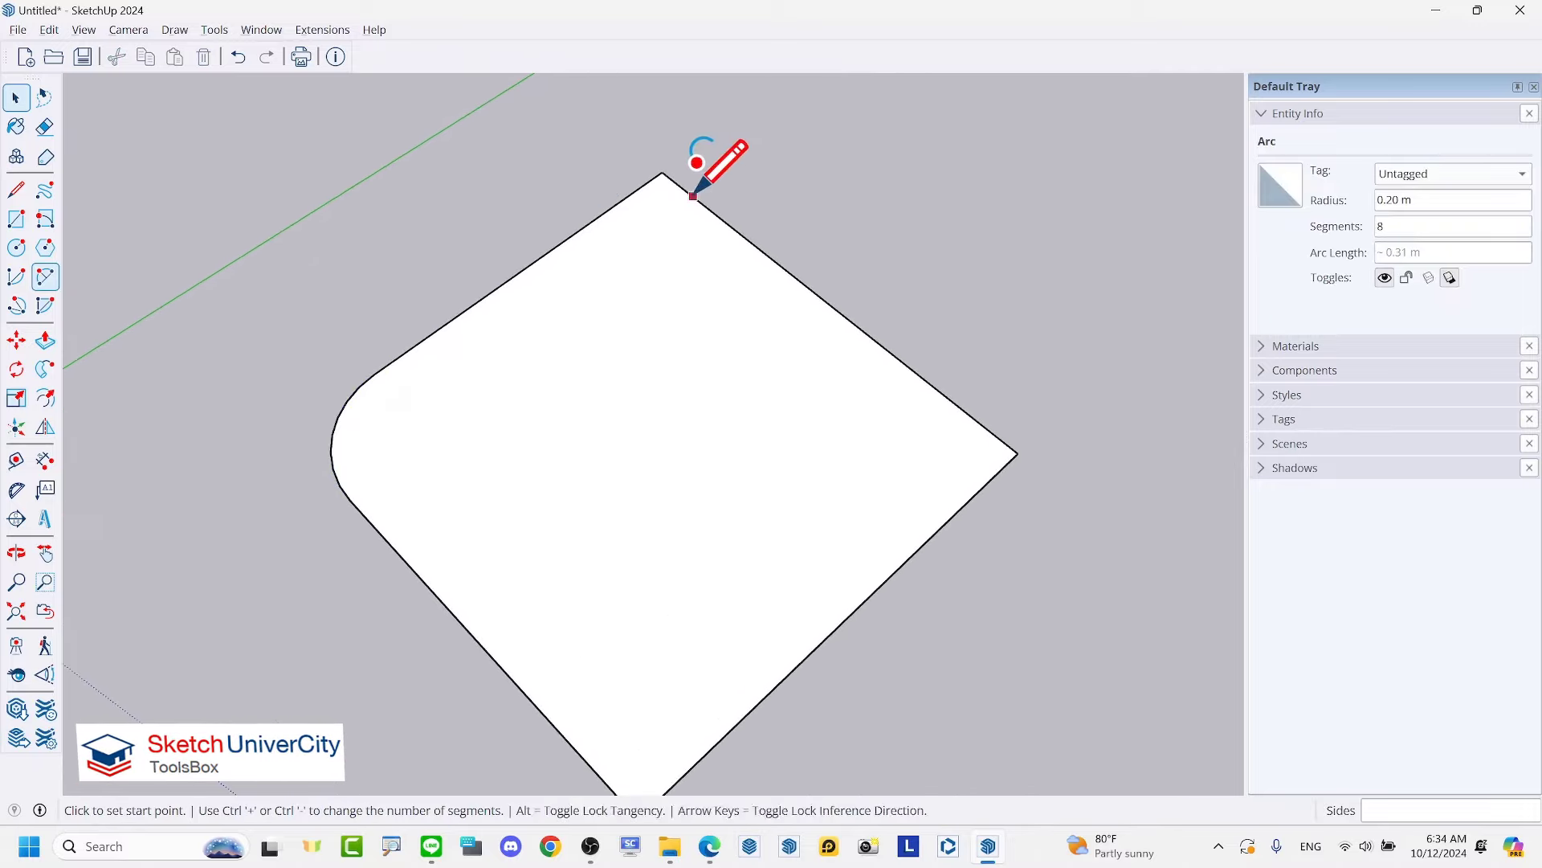
{"action": "left_click", "coordinate": [584, 227]}
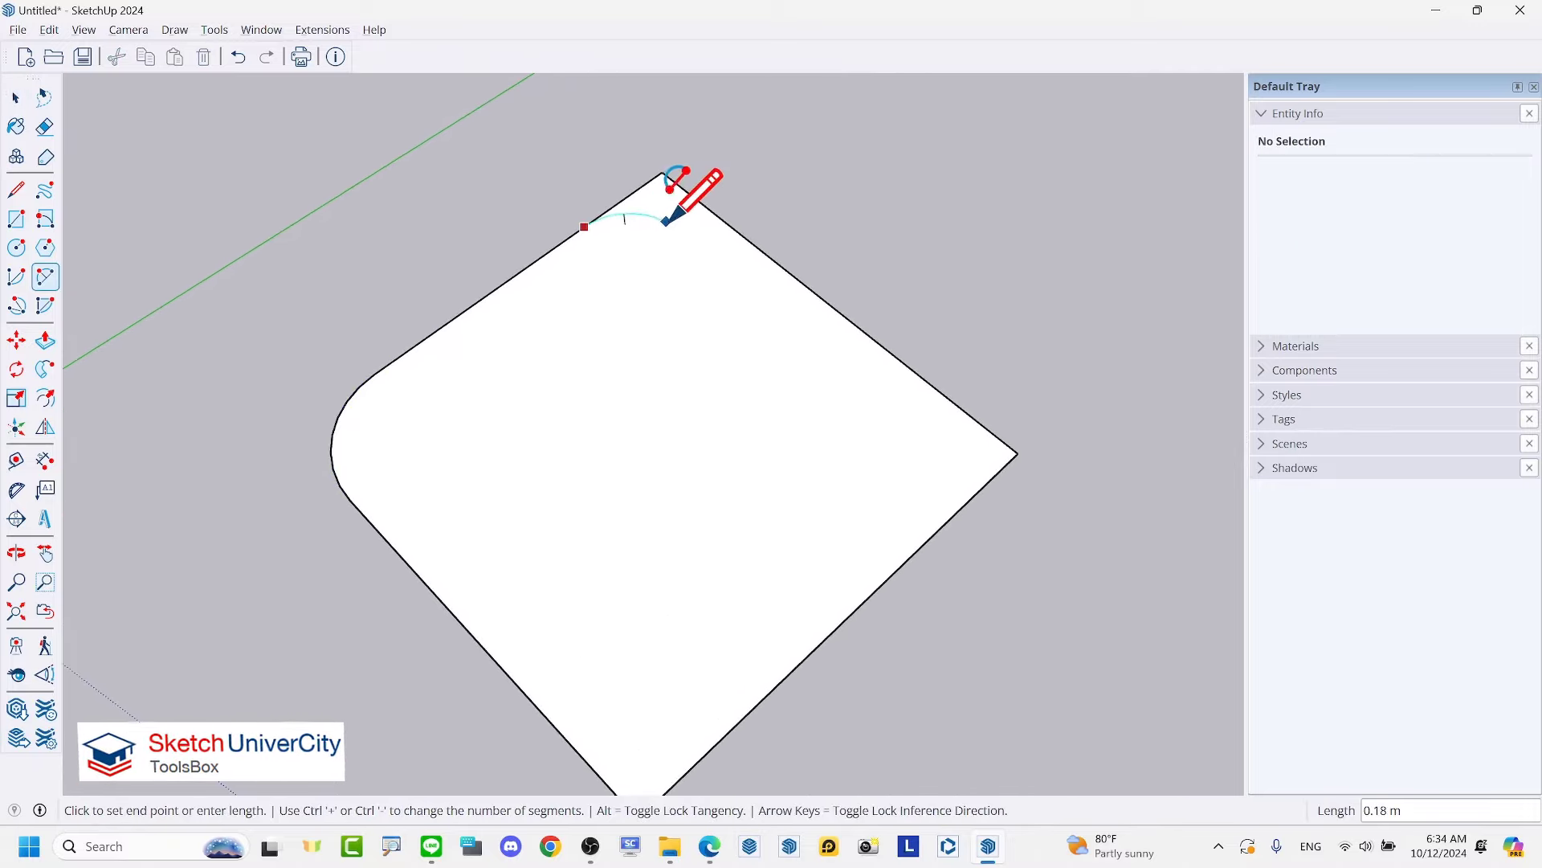
{"action": "left_click", "coordinate": [735, 229]}
{"action": "key", "text": "space"}
{"action": "left_click", "coordinate": [683, 209]}
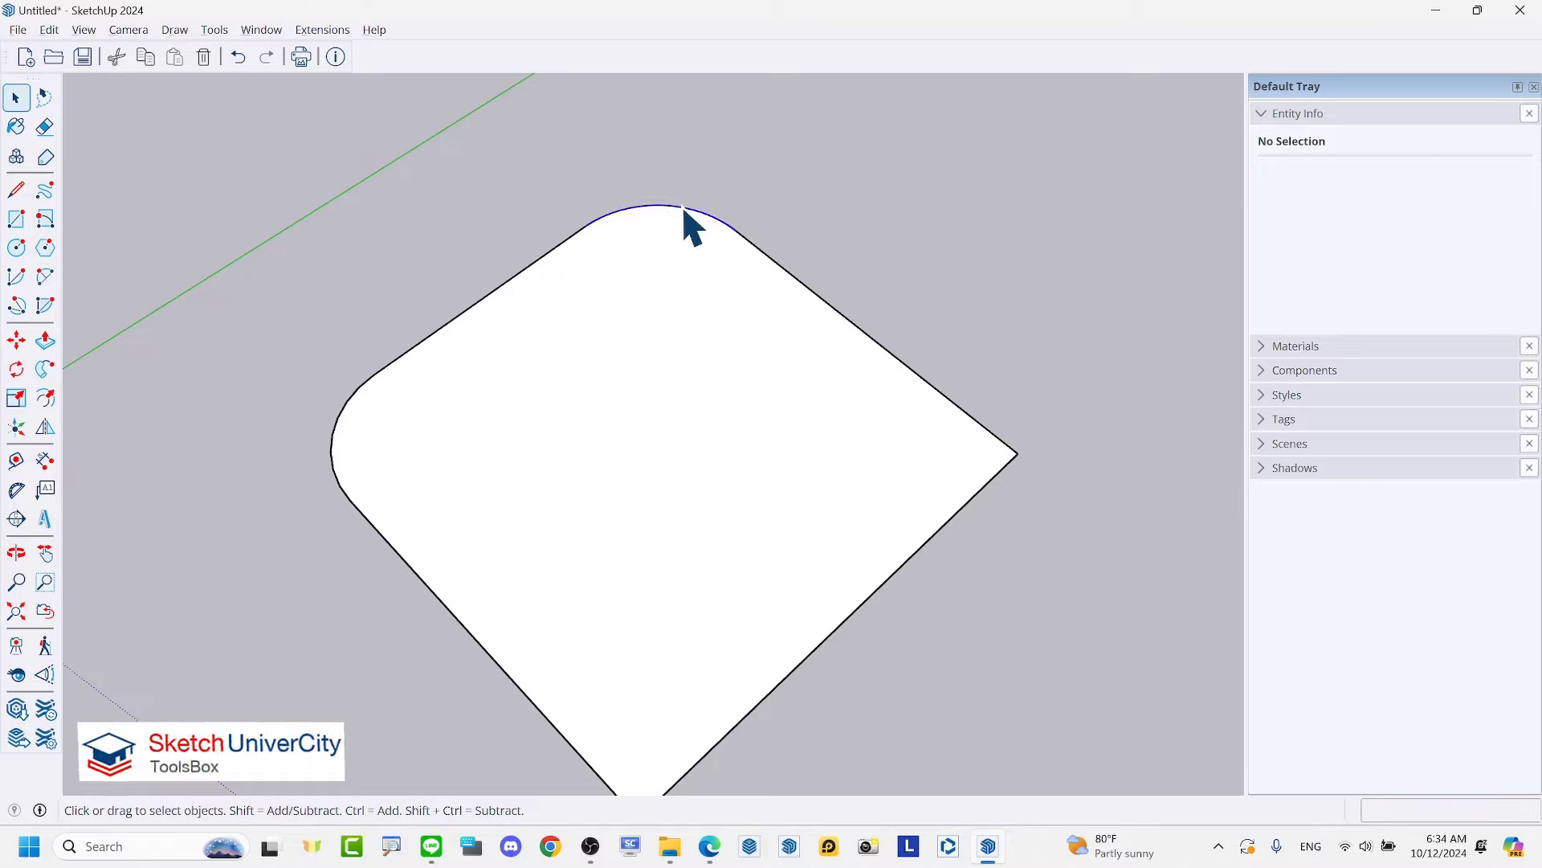
{"action": "left_click_drag", "start_coordinate": [781, 167], "coordinate": [549, 297]}
{"action": "left_click_drag", "start_coordinate": [540, 155], "coordinate": [778, 325]}
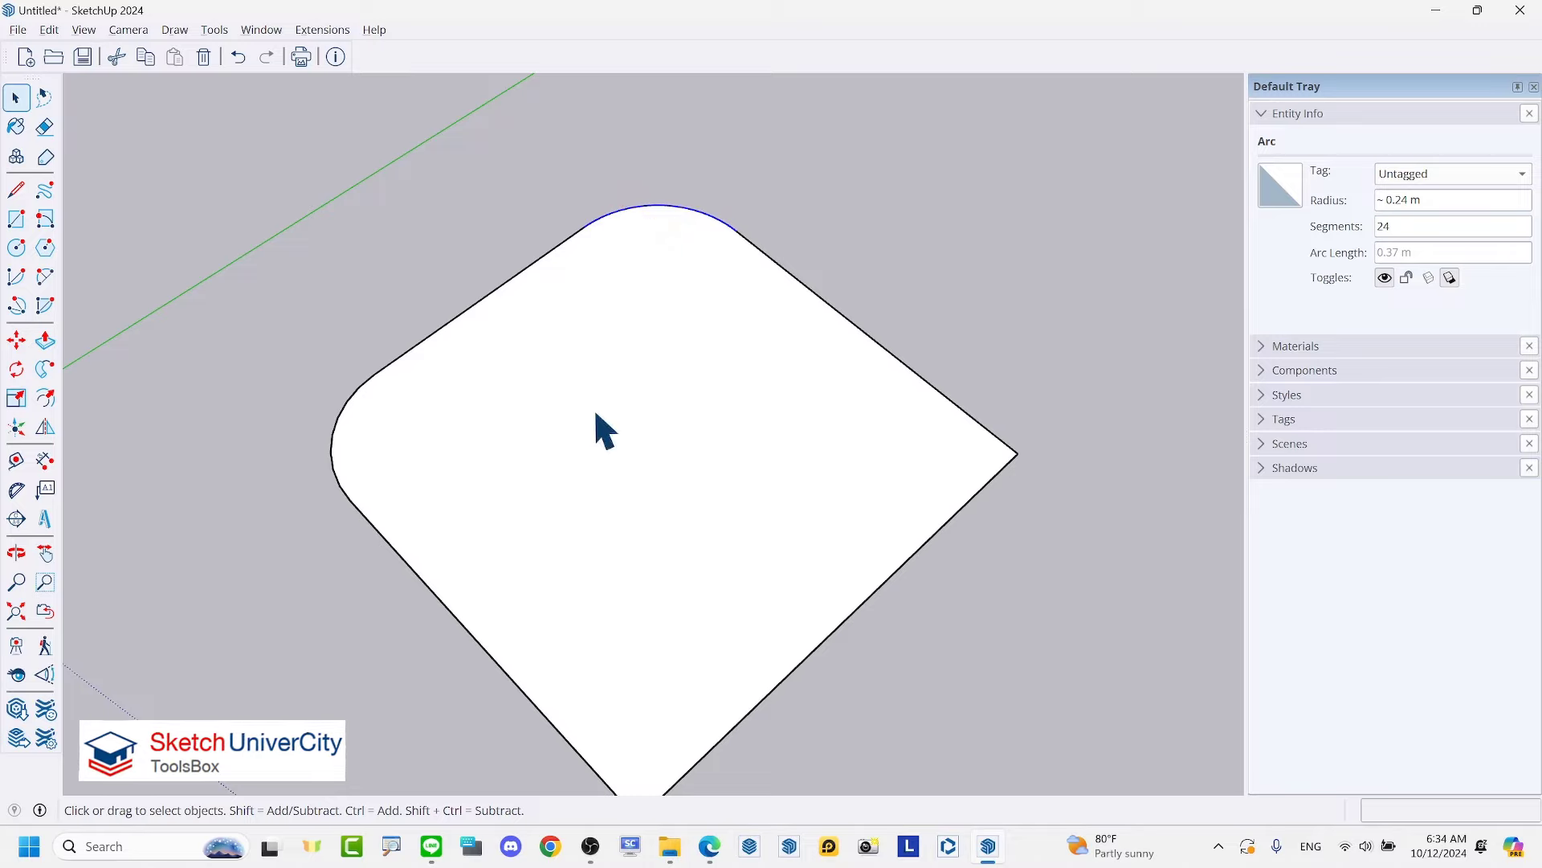
{"action": "left_click", "coordinate": [238, 56]}
{"action": "scroll", "coordinate": [718, 436], "scroll_direction": "down", "scroll_amount": 1}
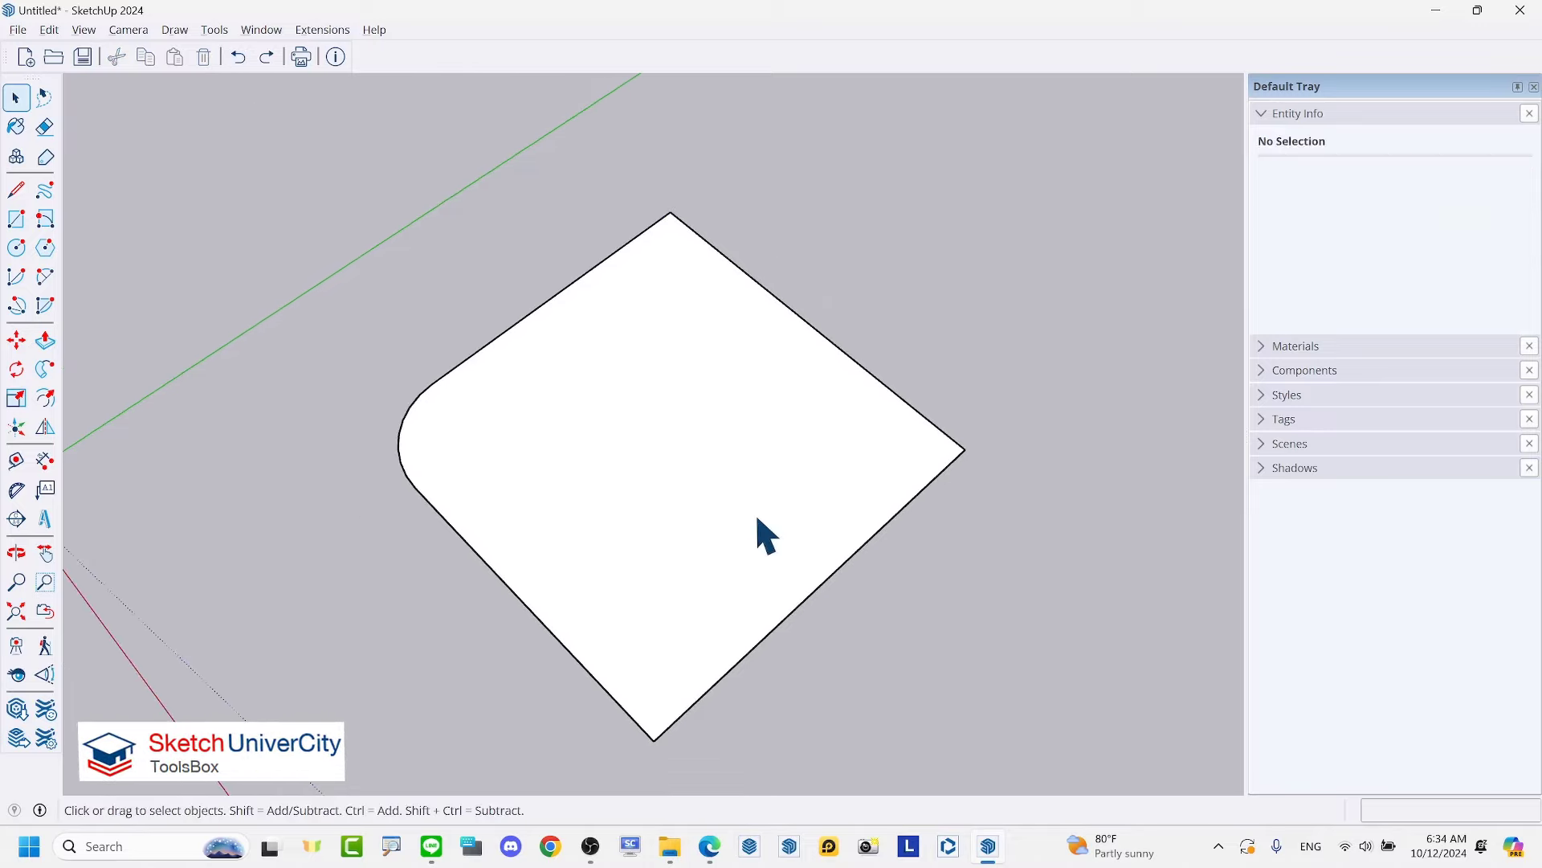
{"action": "middle_click_drag", "start_coordinate": [757, 534], "coordinate": [753, 489]}
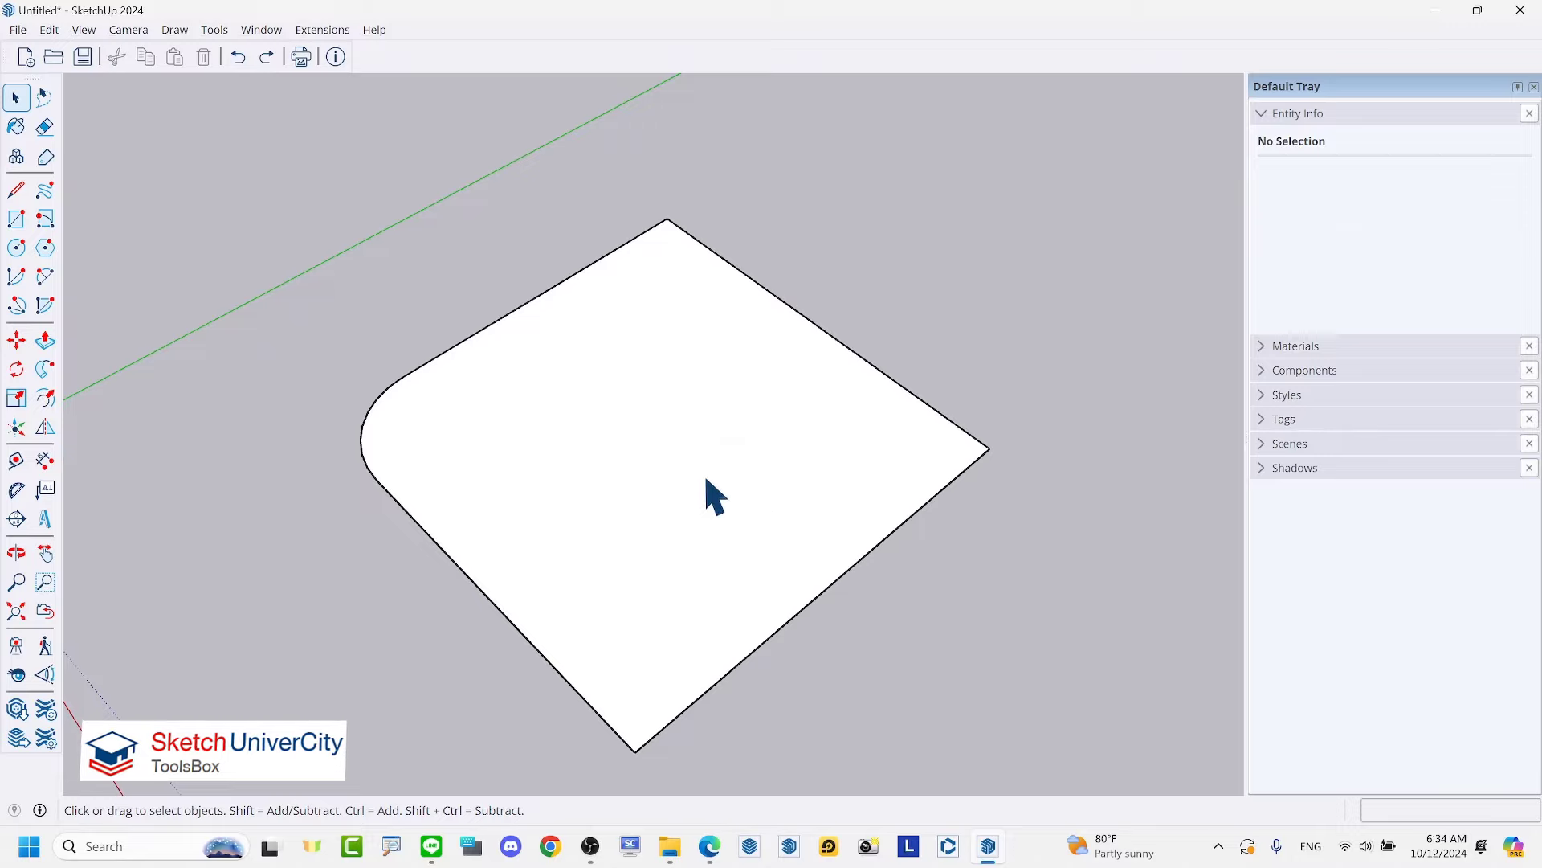
{"action": "scroll", "coordinate": [553, 430], "scroll_direction": "up", "scroll_amount": 1}
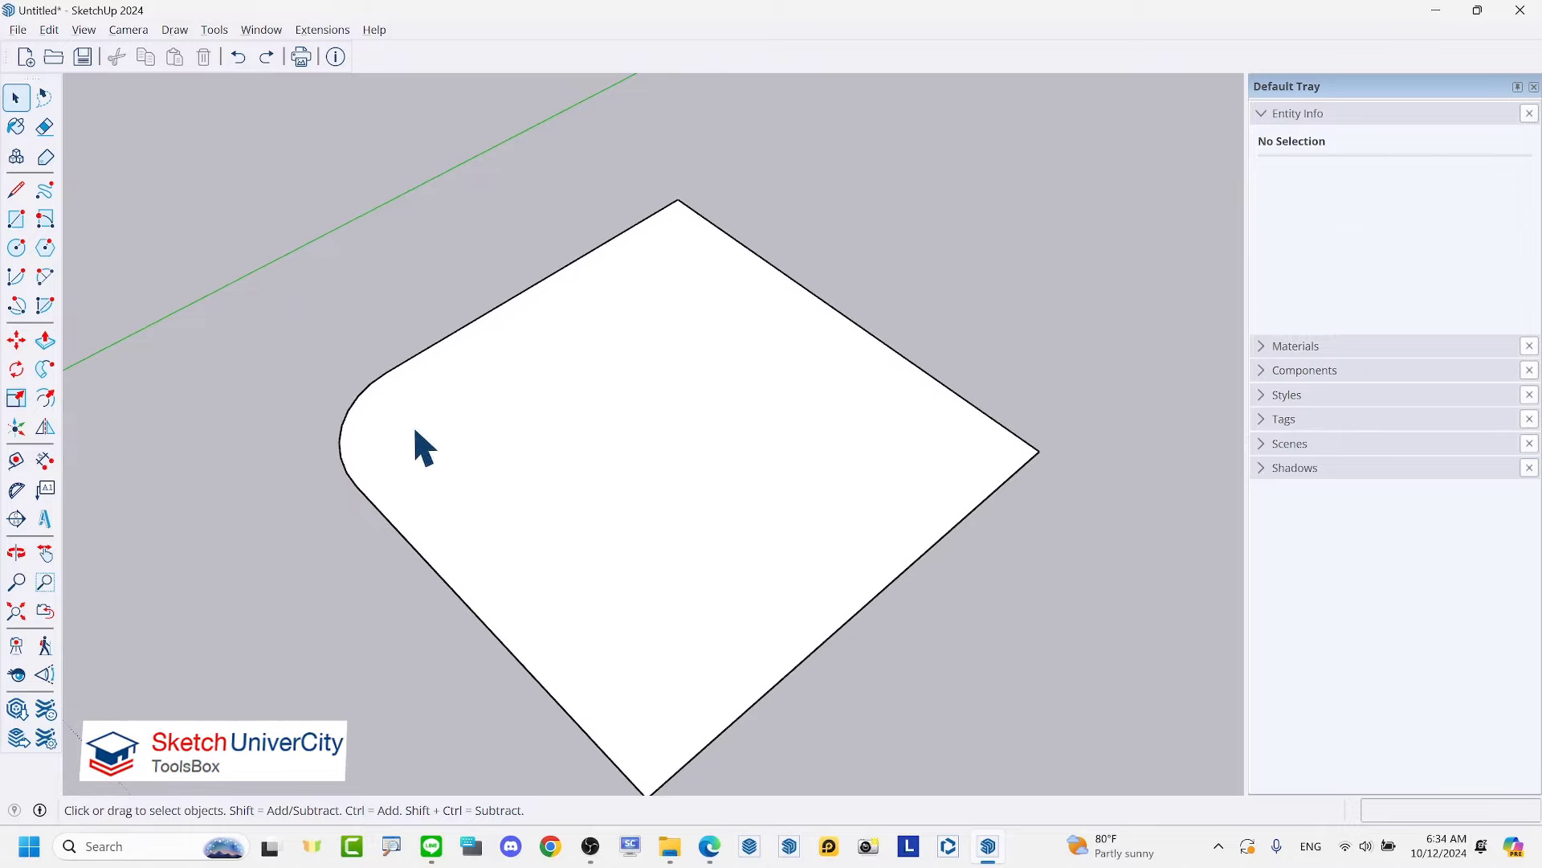
Step: Repeat the matching 2-point arc fillet on the top, right and bottom corners
{"action": "left_click", "coordinate": [45, 276]}
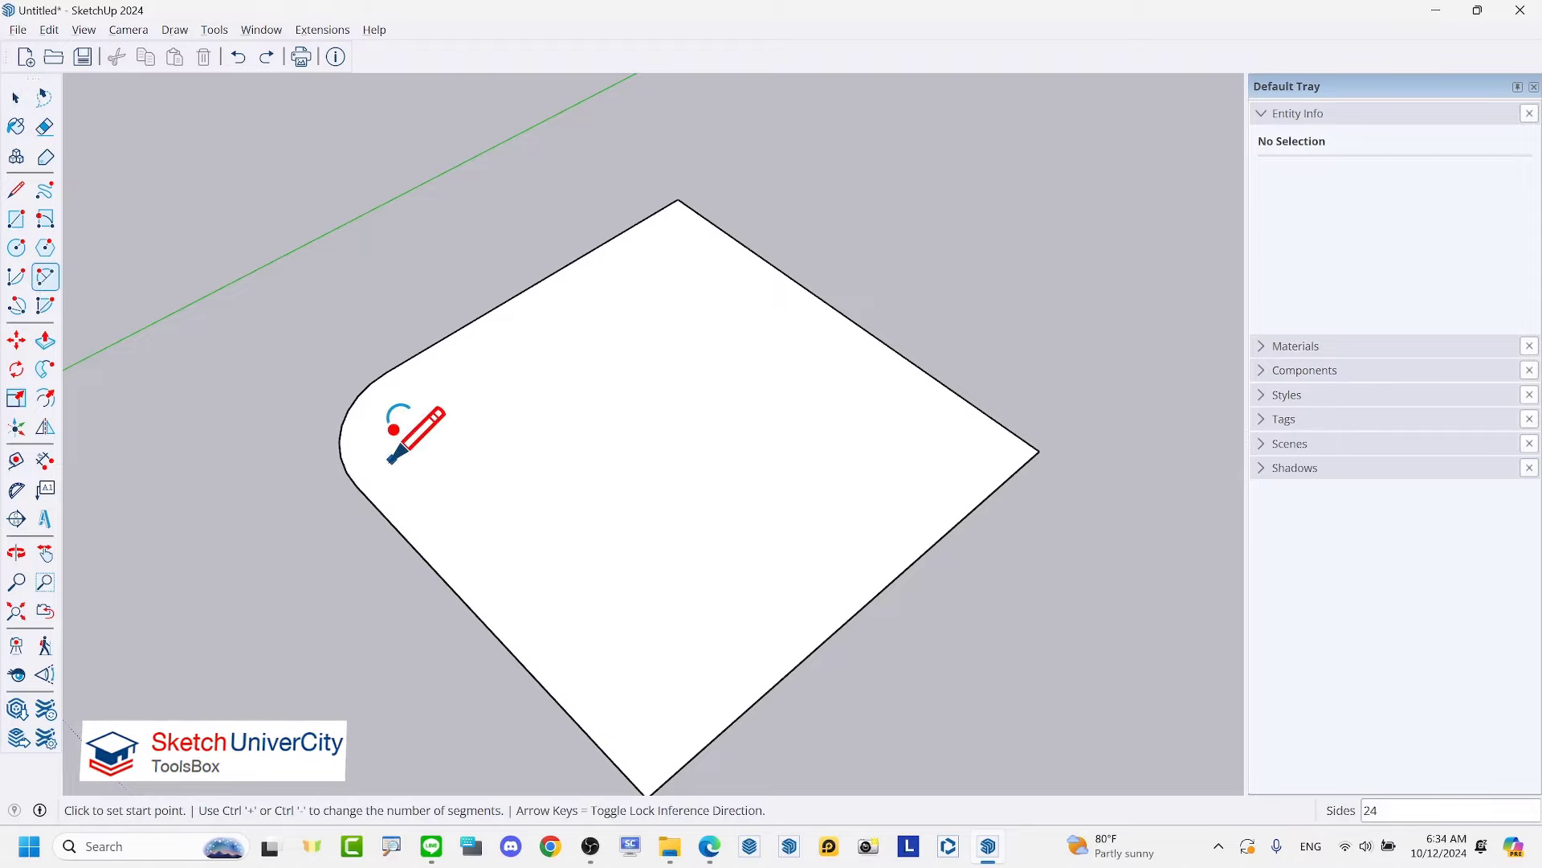
{"action": "scroll", "coordinate": [683, 223], "scroll_direction": "up", "scroll_amount": 1}
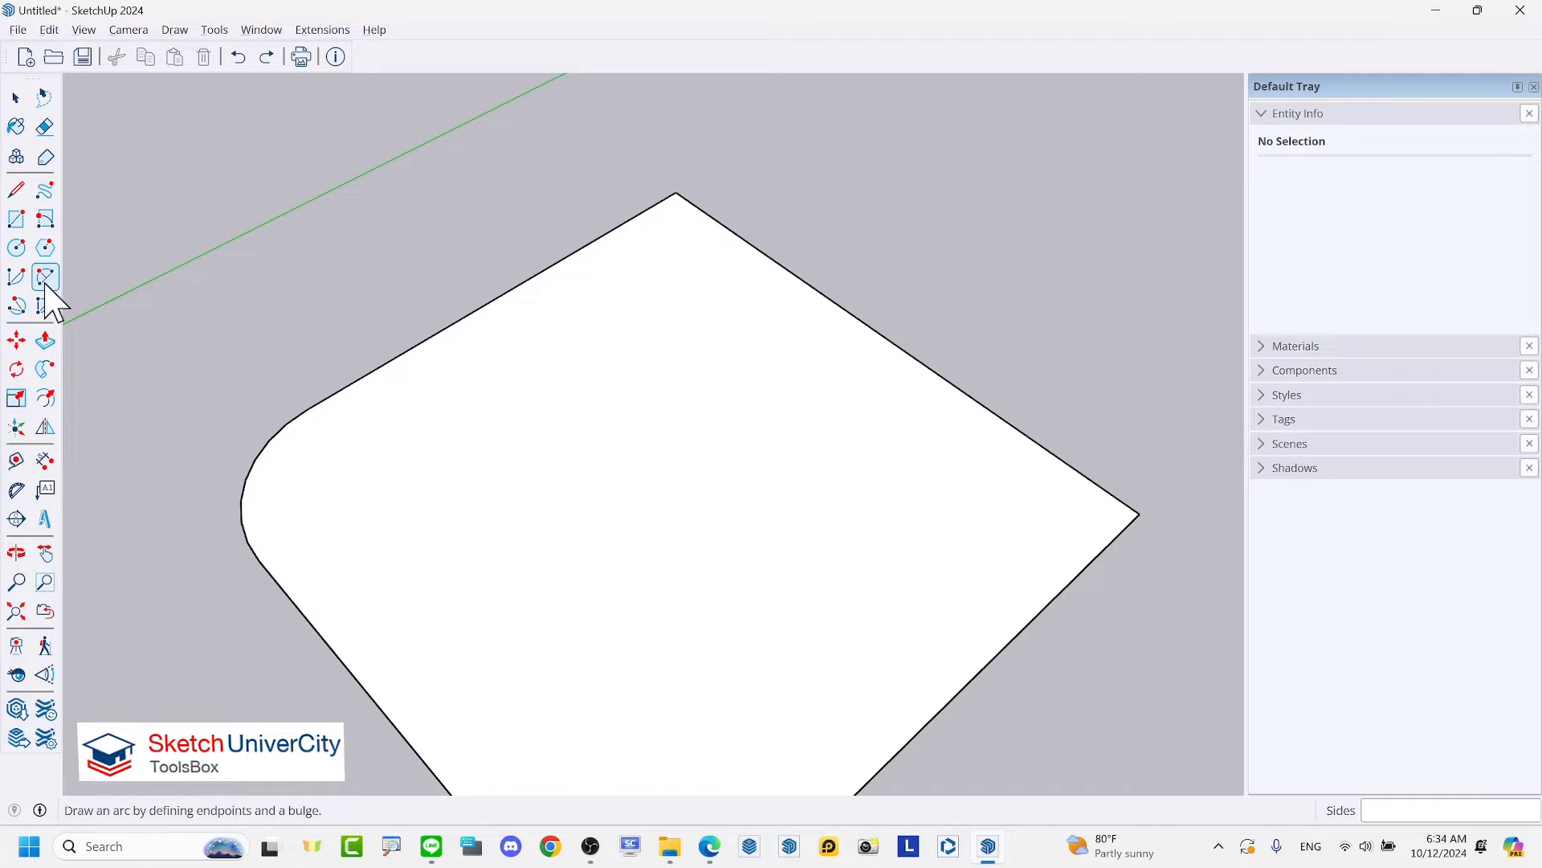
{"action": "double_click", "coordinate": [679, 226]}
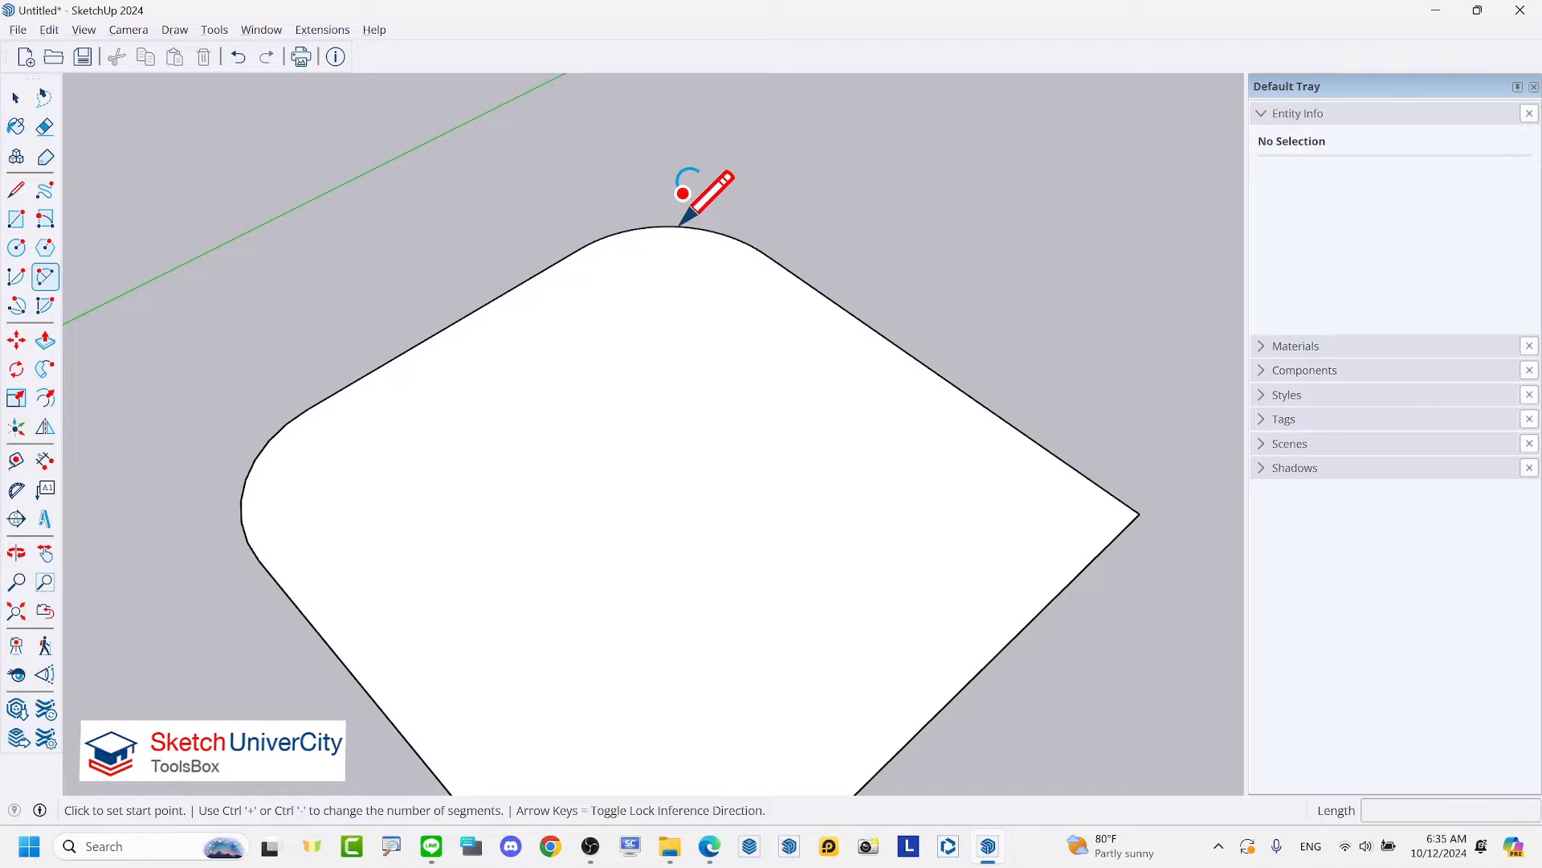
{"action": "scroll", "coordinate": [680, 226], "scroll_direction": "down", "scroll_amount": 2}
{"action": "scroll", "coordinate": [959, 414], "scroll_direction": "up", "scroll_amount": 1}
{"action": "double_click", "coordinate": [922, 408]}
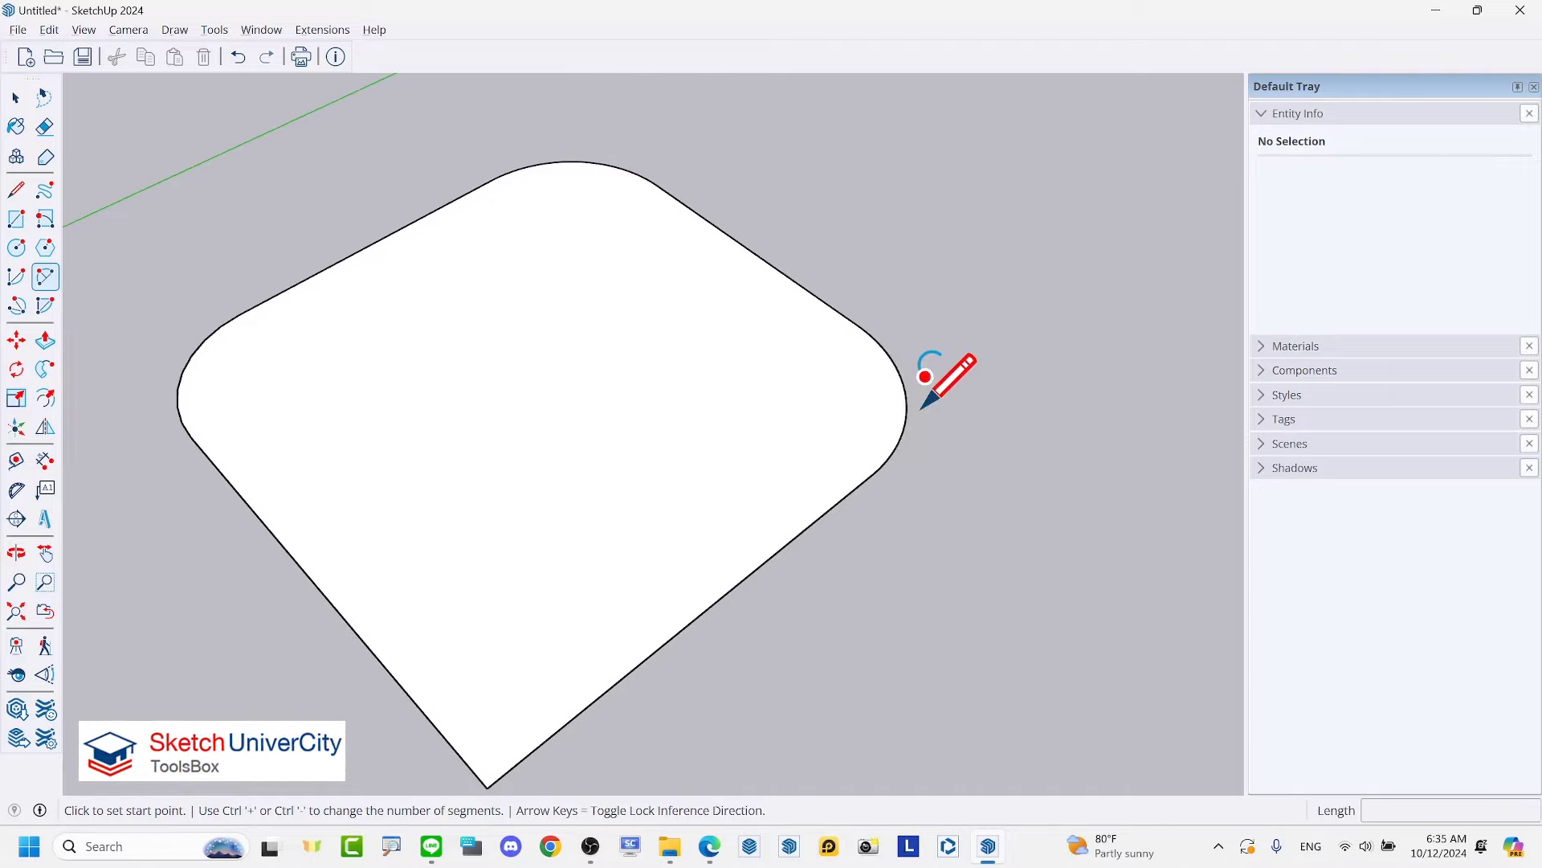
{"action": "scroll", "coordinate": [921, 407], "scroll_direction": "down", "scroll_amount": 1}
{"action": "scroll", "coordinate": [587, 643], "scroll_direction": "up", "scroll_amount": 1}
{"action": "double_click", "coordinate": [624, 547]}
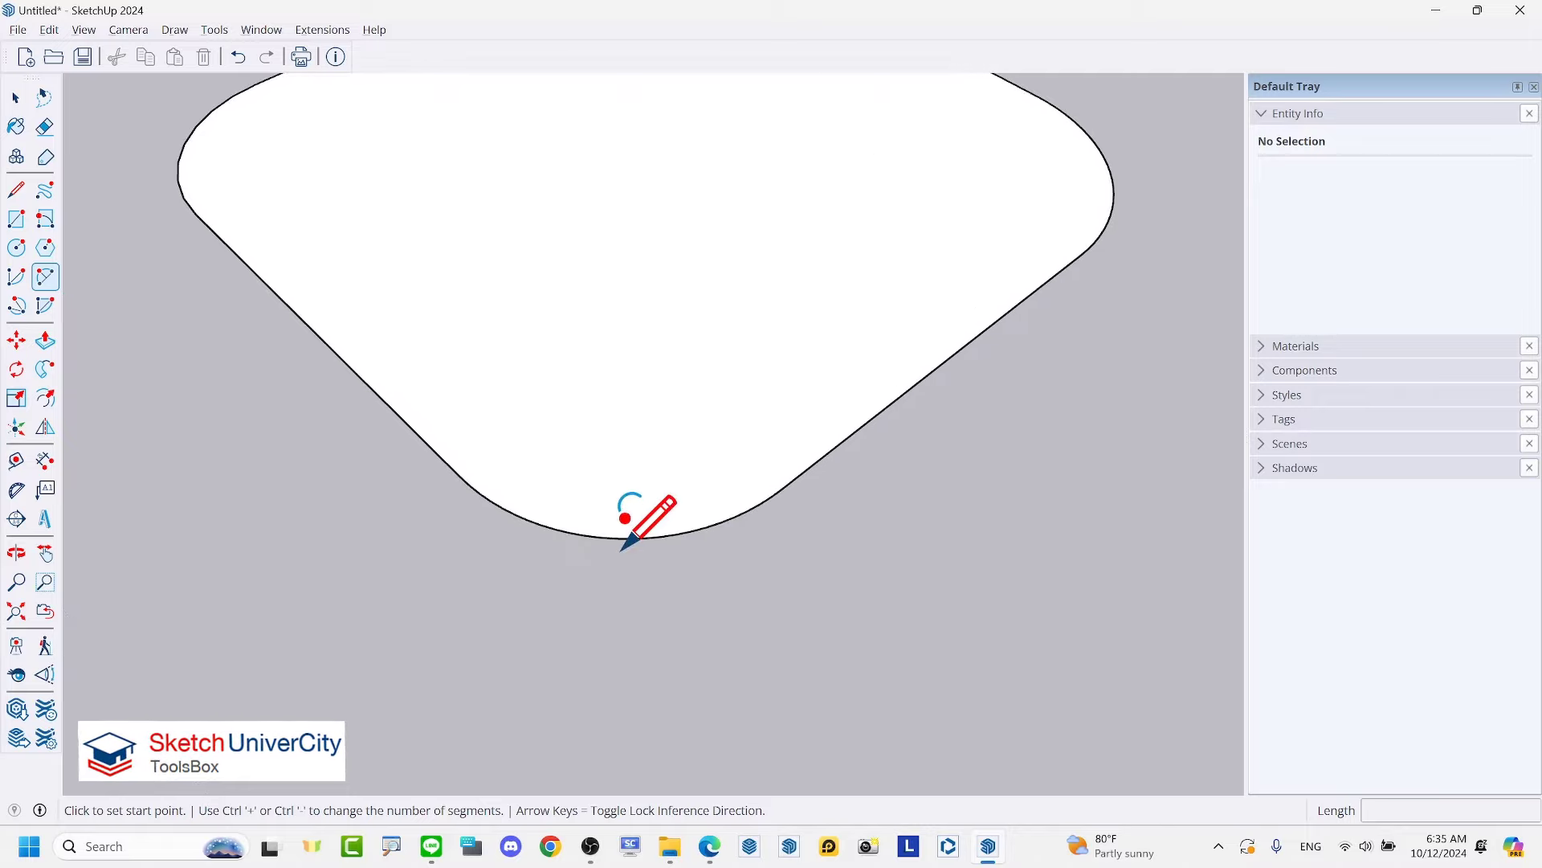
{"action": "key", "text": "space"}
{"action": "scroll", "coordinate": [621, 554], "scroll_direction": "down", "scroll_amount": 1}
{"action": "scroll", "coordinate": [620, 556], "scroll_direction": "down", "scroll_amount": 1}
{"action": "scroll", "coordinate": [634, 562], "scroll_direction": "up", "scroll_amount": 1}
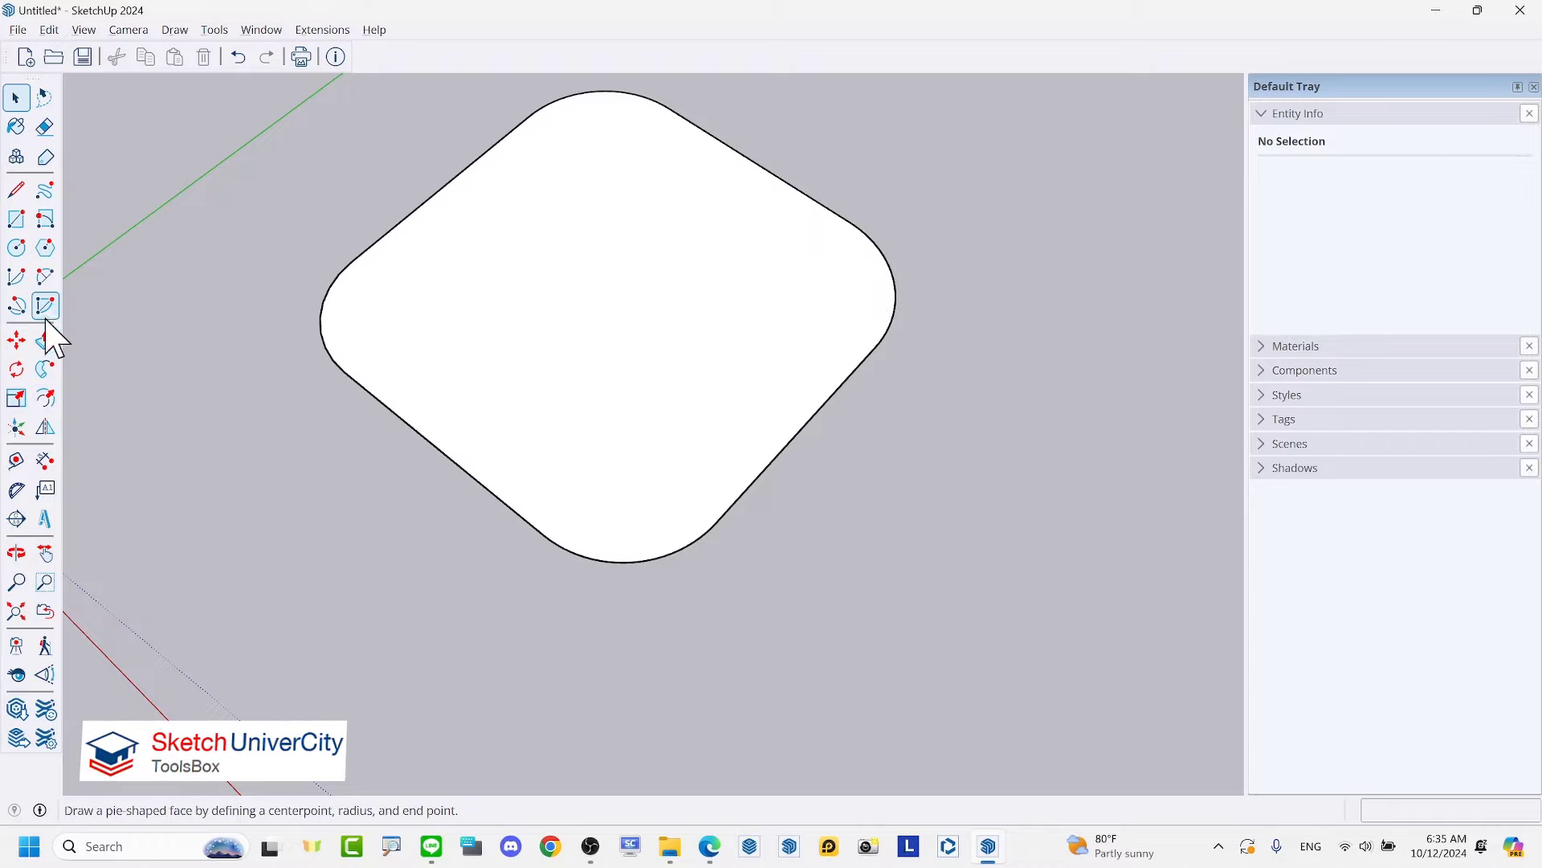
Step: Place an R0.24 m radius dimension beside the right corner arc
{"action": "left_click", "coordinate": [45, 277]}
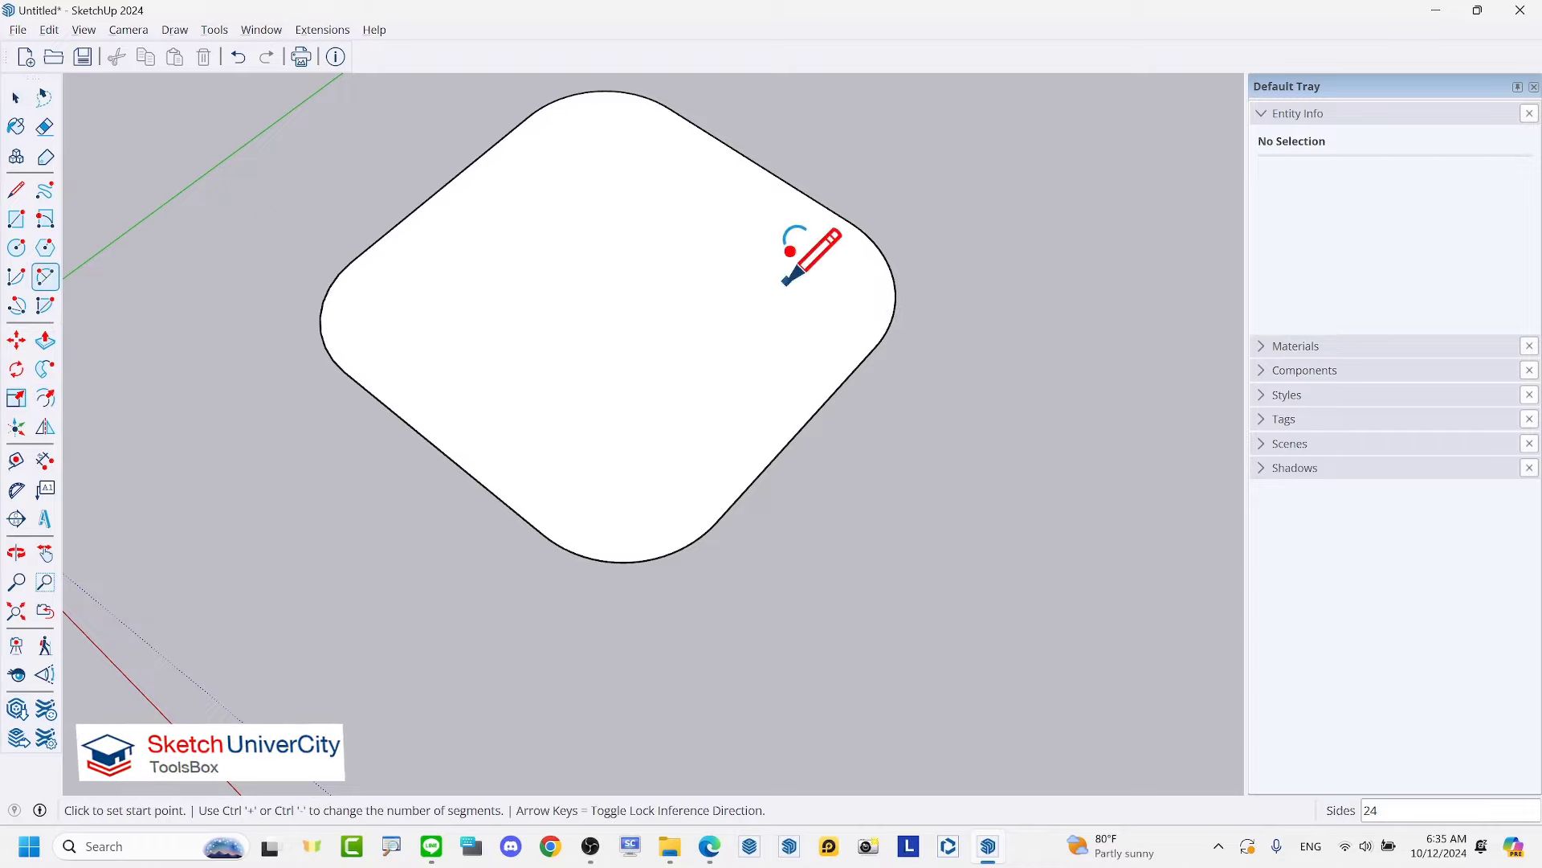
{"action": "left_click", "coordinate": [45, 460]}
{"action": "scroll", "coordinate": [892, 258], "scroll_direction": "up", "scroll_amount": 3}
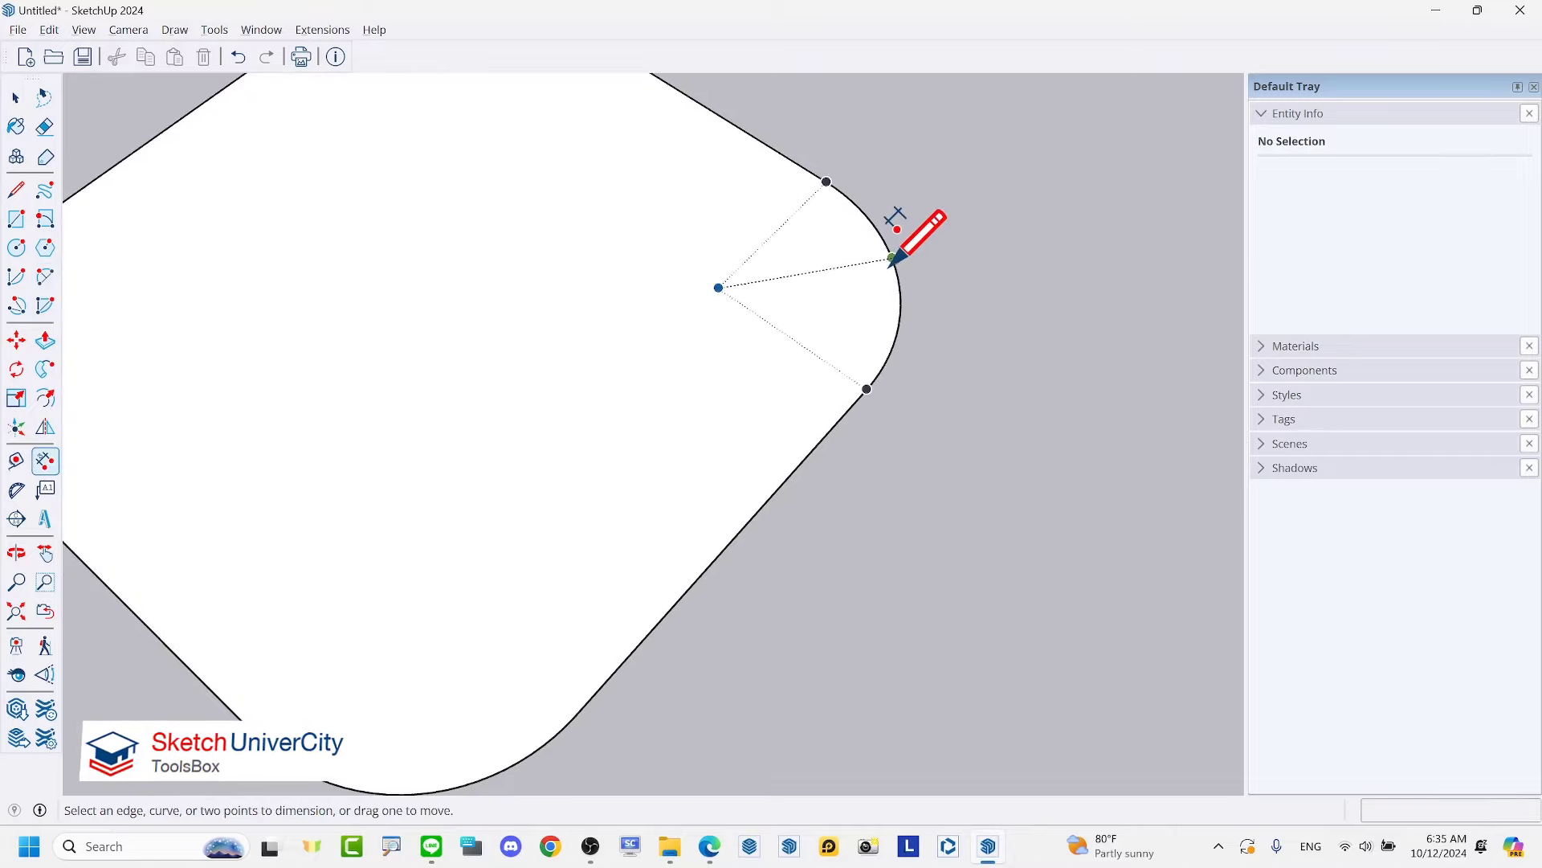
{"action": "scroll", "coordinate": [890, 251], "scroll_direction": "up", "scroll_amount": 2}
{"action": "scroll", "coordinate": [880, 241], "scroll_direction": "up", "scroll_amount": 2}
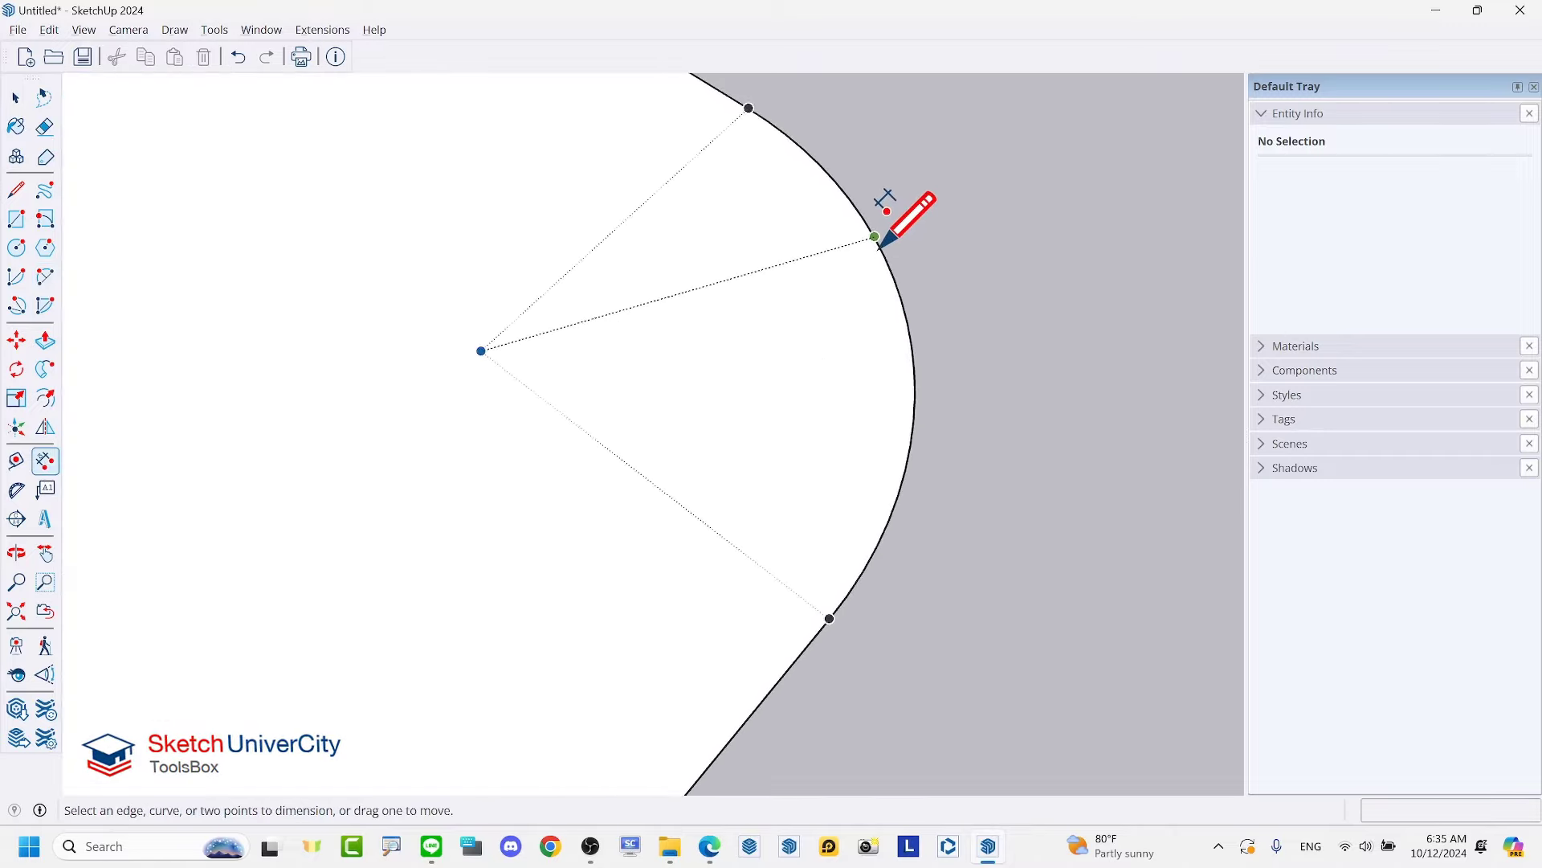
{"action": "scroll", "coordinate": [882, 246], "scroll_direction": "up", "scroll_amount": 2}
{"action": "scroll", "coordinate": [881, 248], "scroll_direction": "up", "scroll_amount": 2}
{"action": "left_click", "coordinate": [886, 259]}
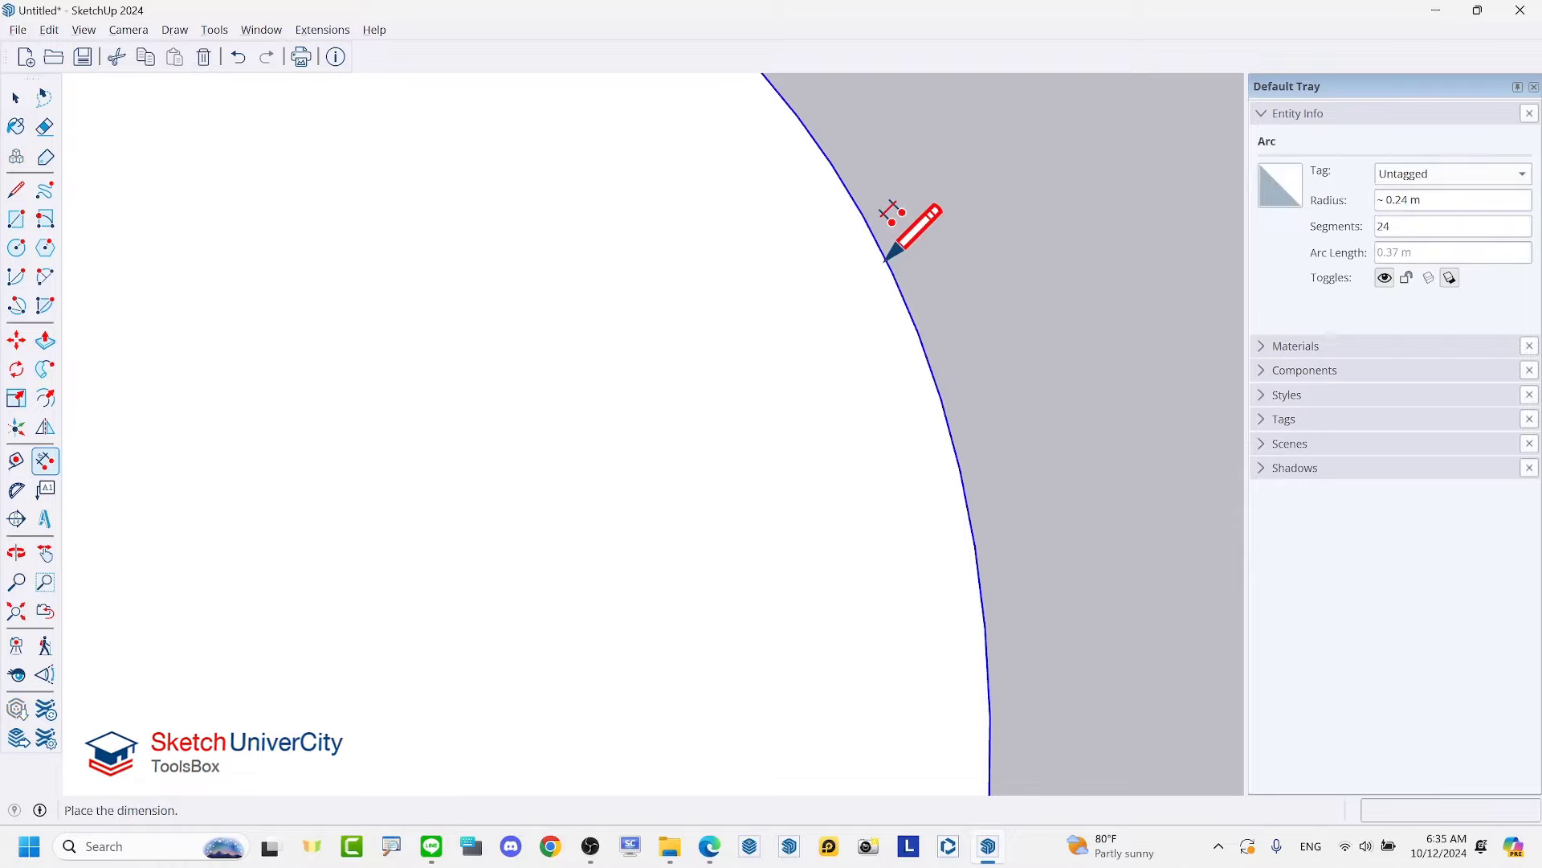
{"action": "scroll", "coordinate": [924, 258], "scroll_direction": "down", "scroll_amount": 4}
{"action": "left_click", "coordinate": [1058, 285]}
{"action": "scroll", "coordinate": [968, 278], "scroll_direction": "down", "scroll_amount": 1}
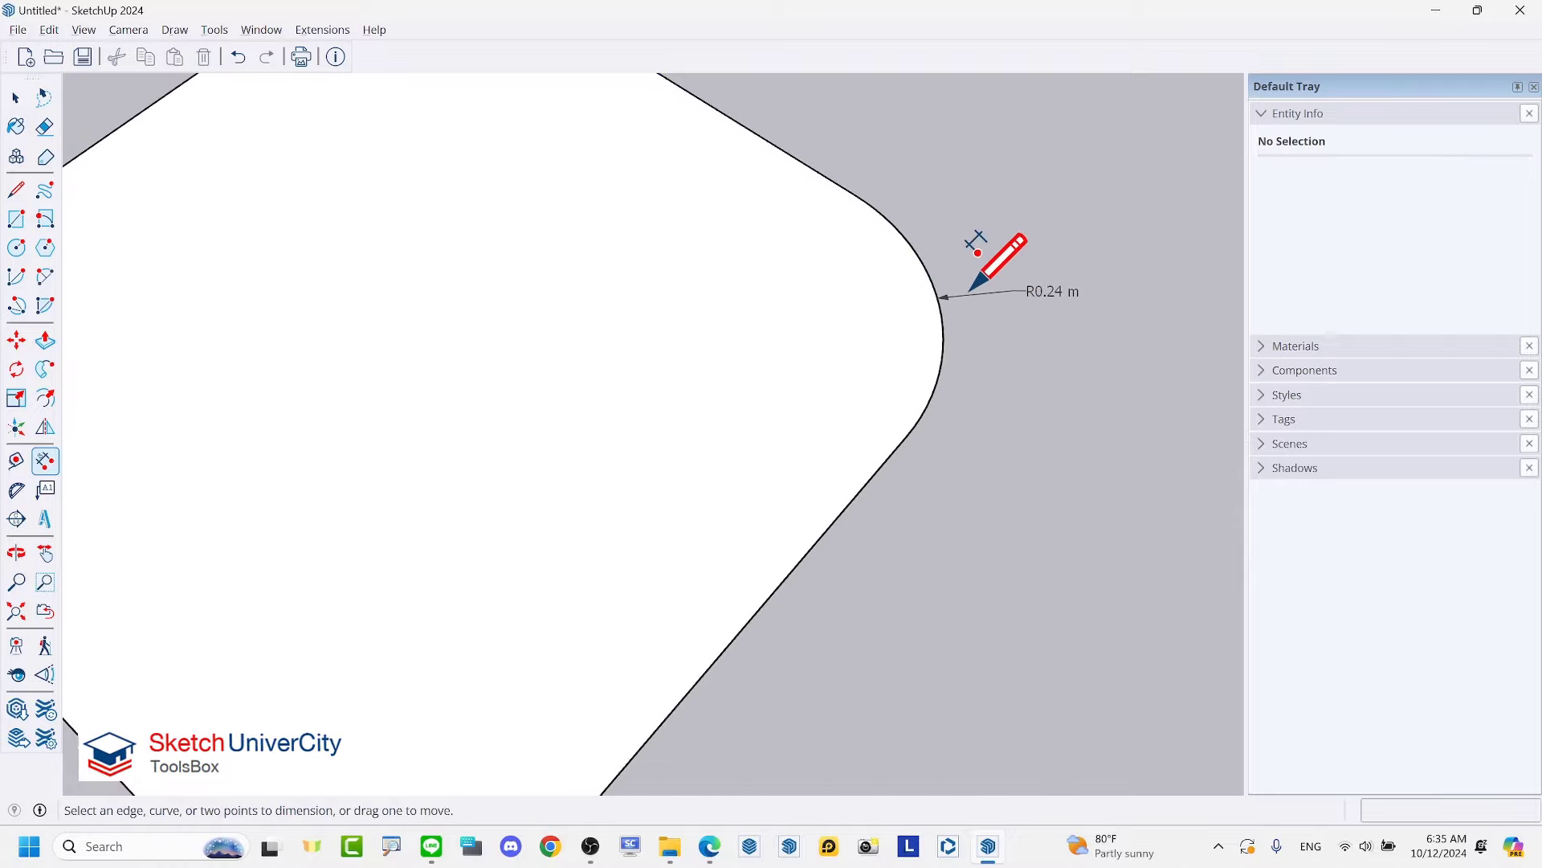
{"action": "scroll", "coordinate": [976, 286], "scroll_direction": "down", "scroll_amount": 3}
{"action": "scroll", "coordinate": [991, 334], "scroll_direction": "down", "scroll_amount": 1}
{"action": "key", "text": "space"}
{"action": "scroll", "coordinate": [325, 330], "scroll_direction": "up", "scroll_amount": 1}
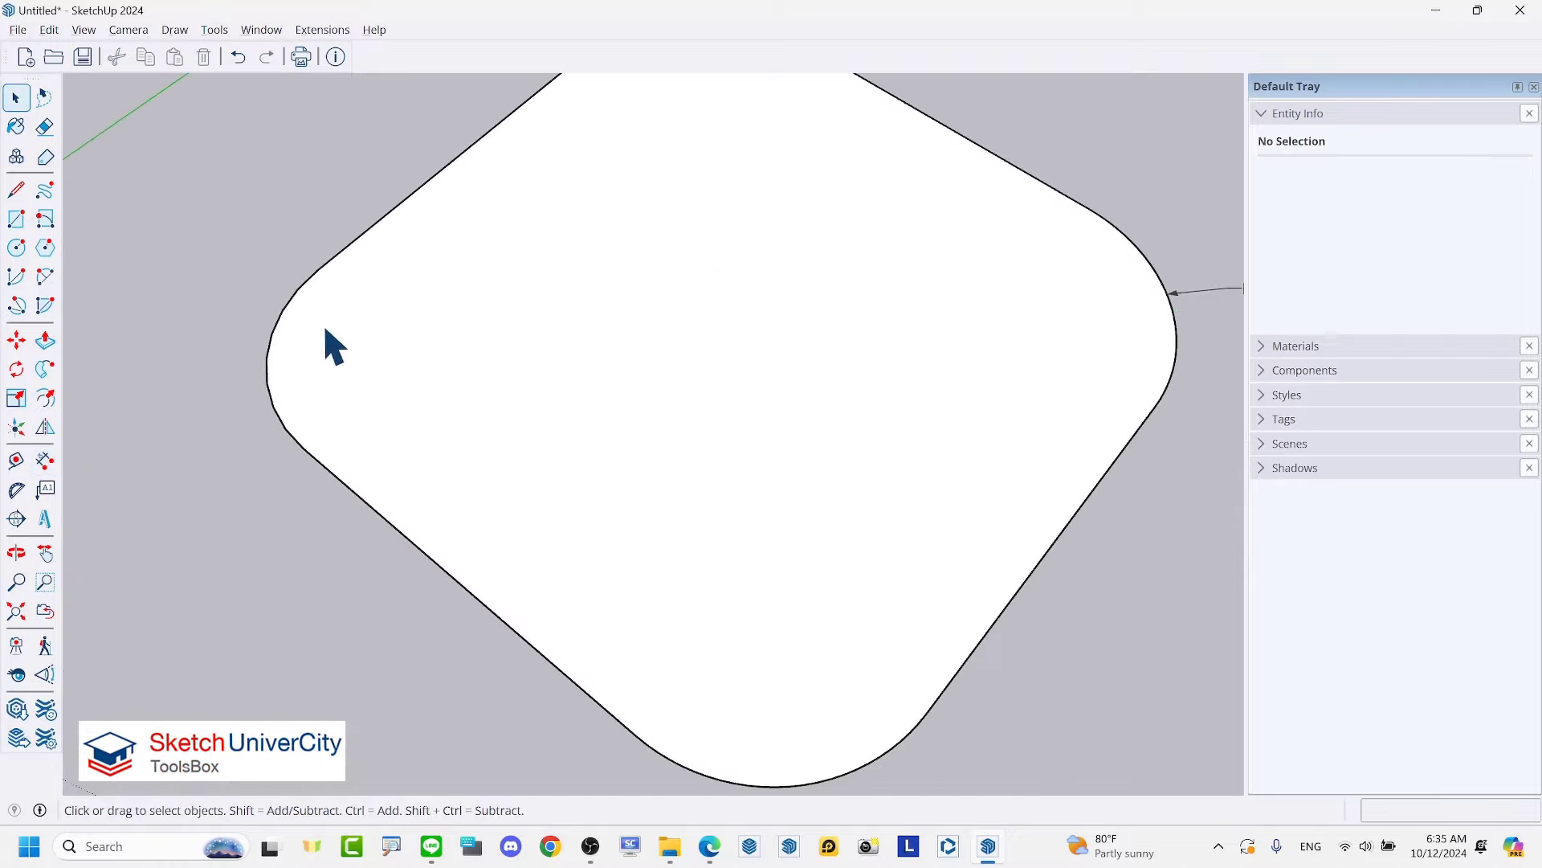
{"action": "left_click", "coordinate": [280, 322]}
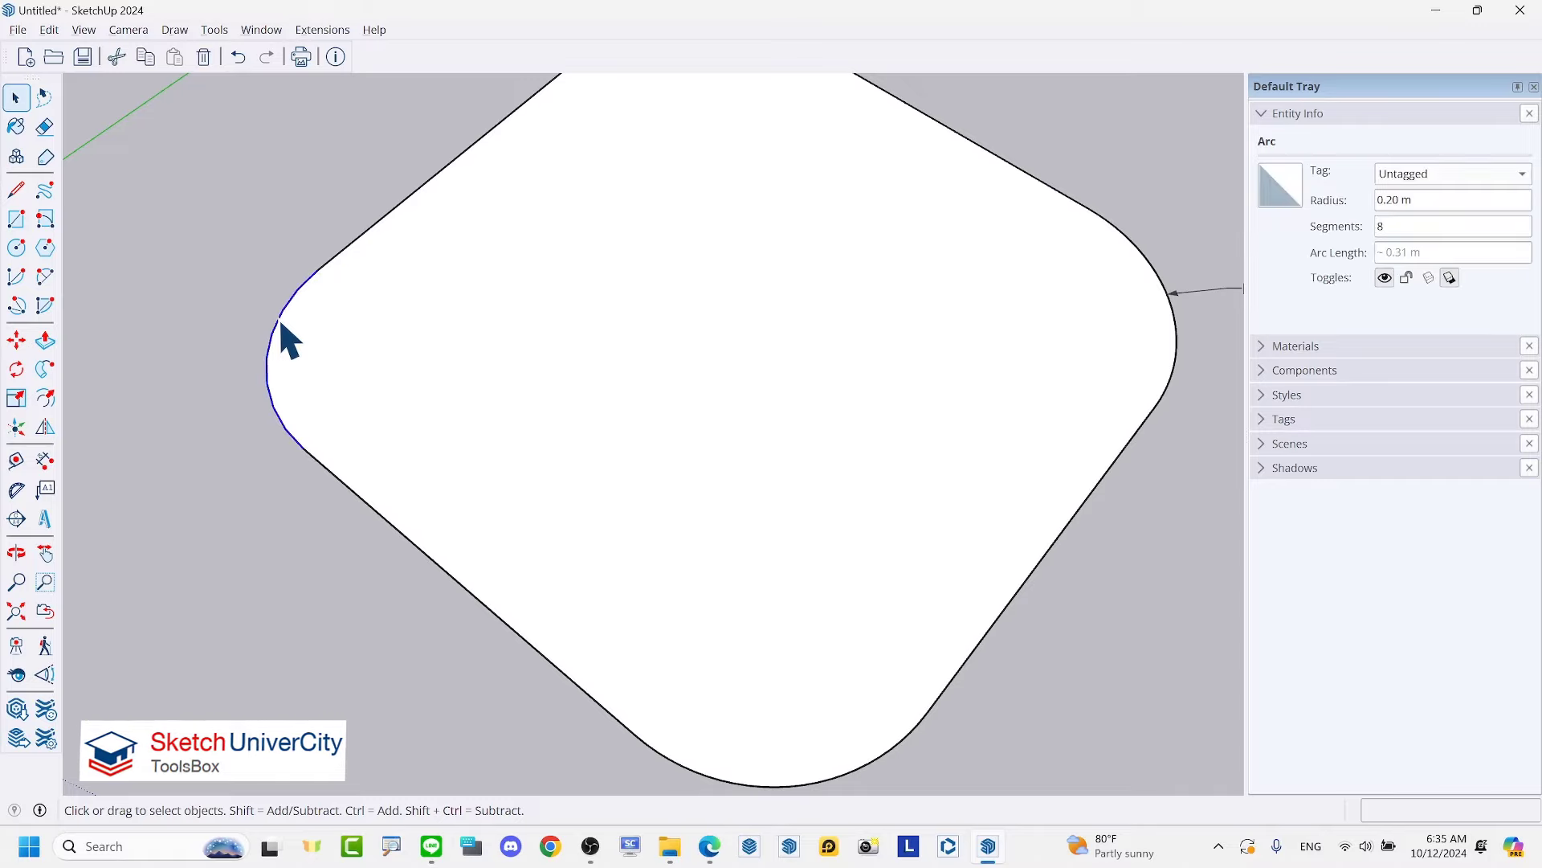
{"action": "scroll", "coordinate": [449, 463], "scroll_direction": "down", "scroll_amount": 2}
{"action": "scroll", "coordinate": [598, 193], "scroll_direction": "up", "scroll_amount": 1}
{"action": "left_click", "coordinate": [600, 185]}
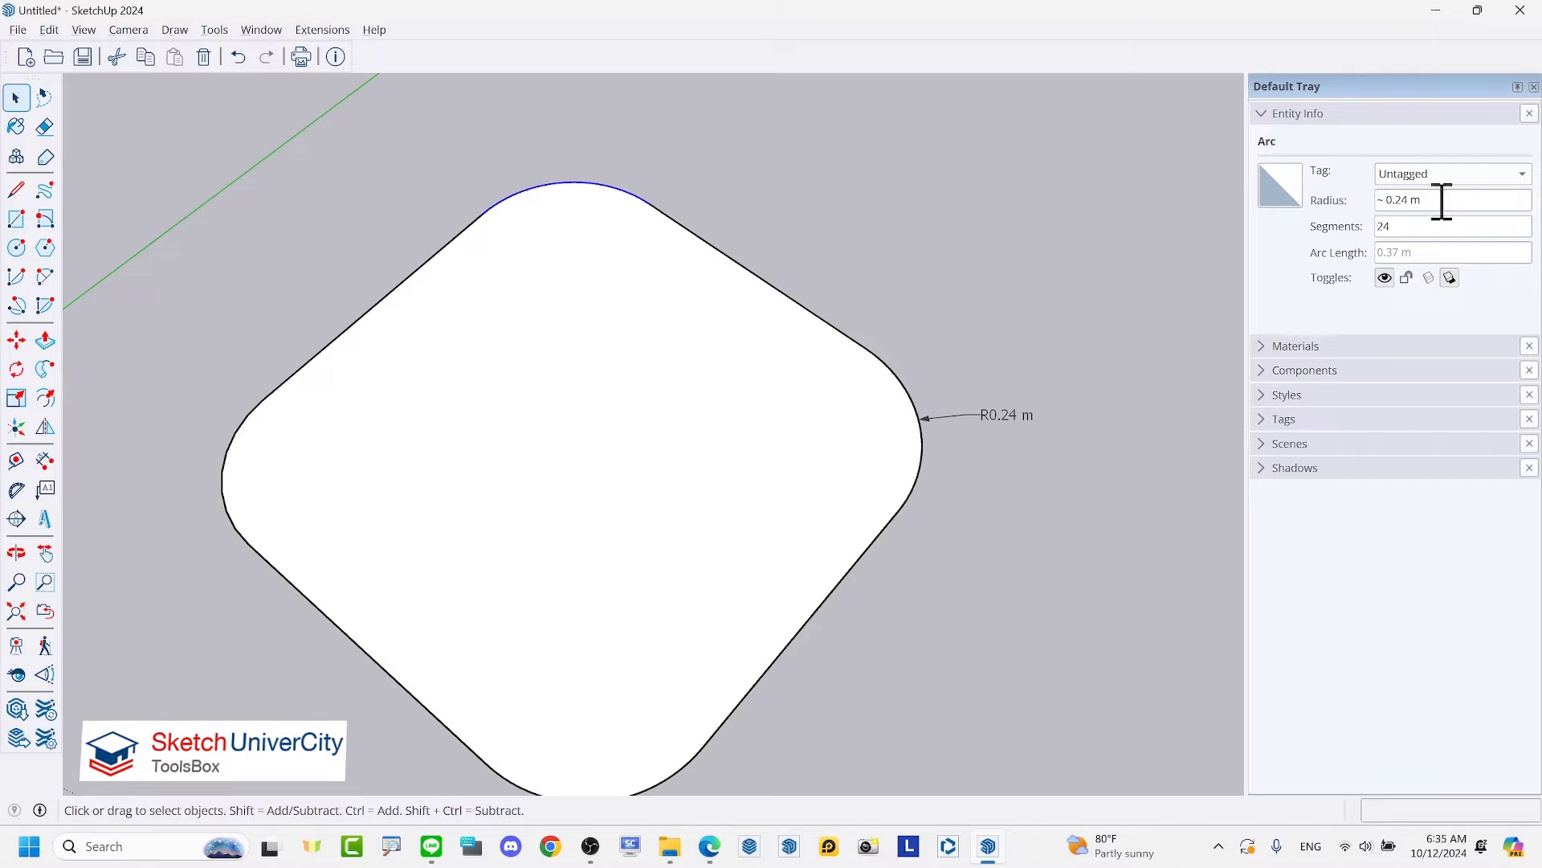
{"action": "scroll", "coordinate": [668, 363], "scroll_direction": "down", "scroll_amount": 2}
{"action": "middle_click_drag", "start_coordinate": [668, 363], "coordinate": [659, 348]}
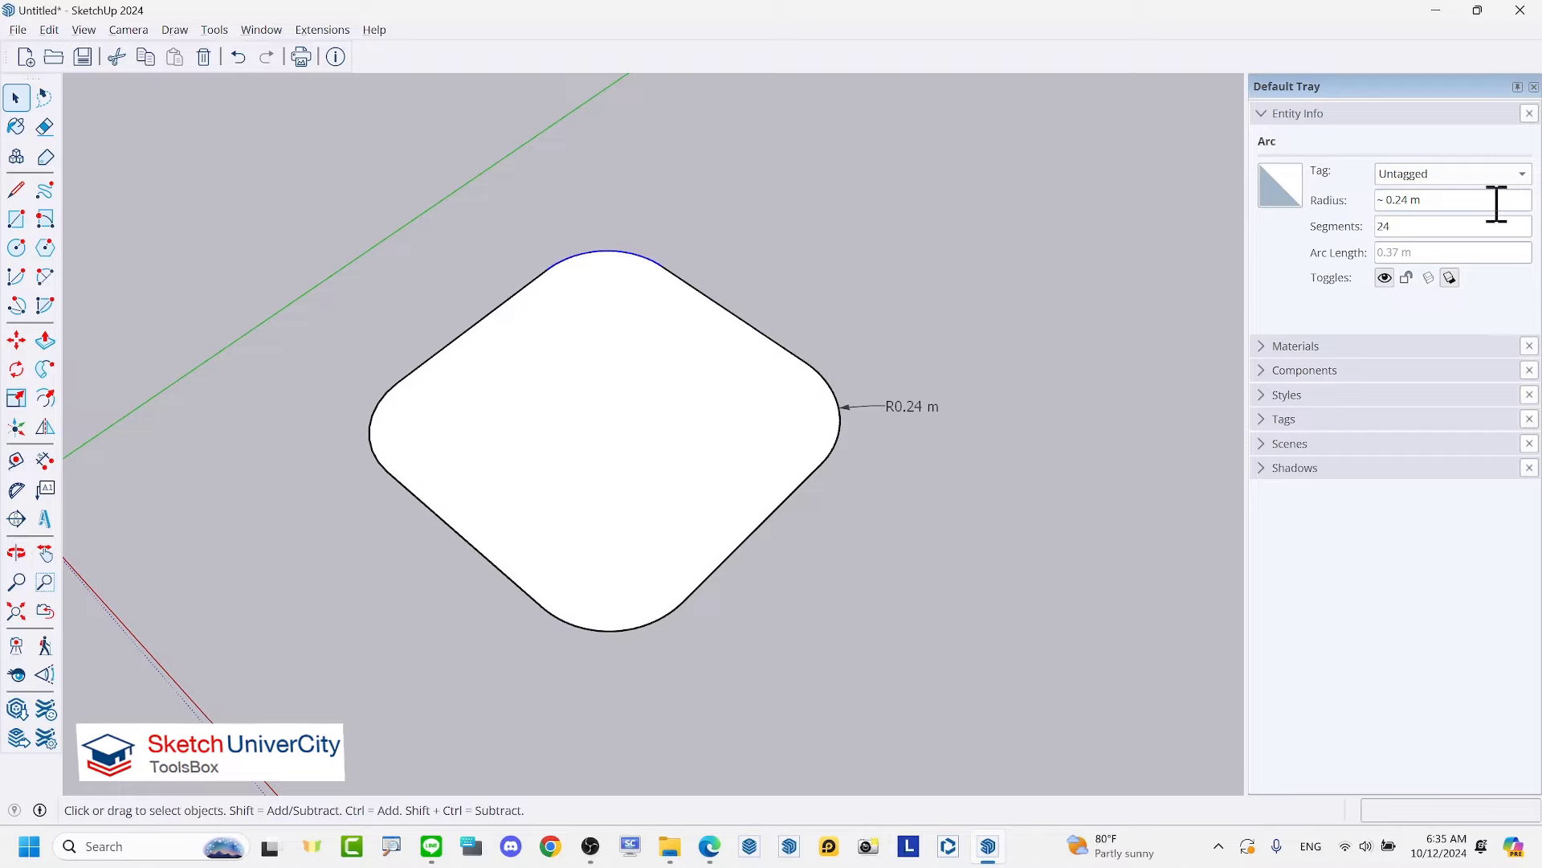
Step: Undo the bottom, right and top corner fillets to restore sharp corners
{"action": "key", "text": "ctrl+z"}
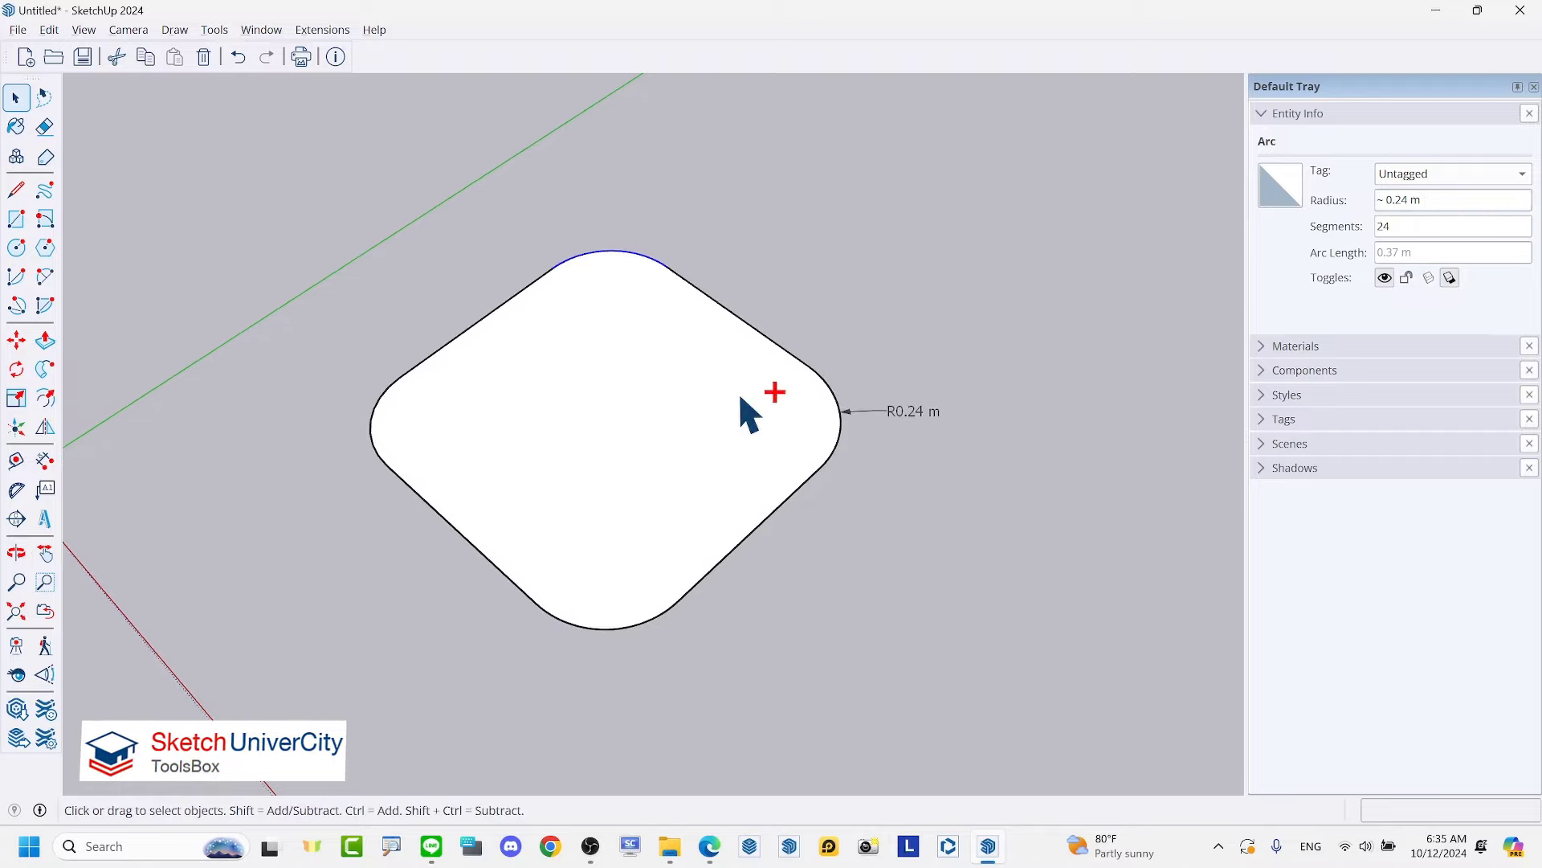
{"action": "key", "text": "ctrl+z"}
{"action": "key", "text": "ctrl+z"}
{"action": "key", "text": "ctrl+z"}
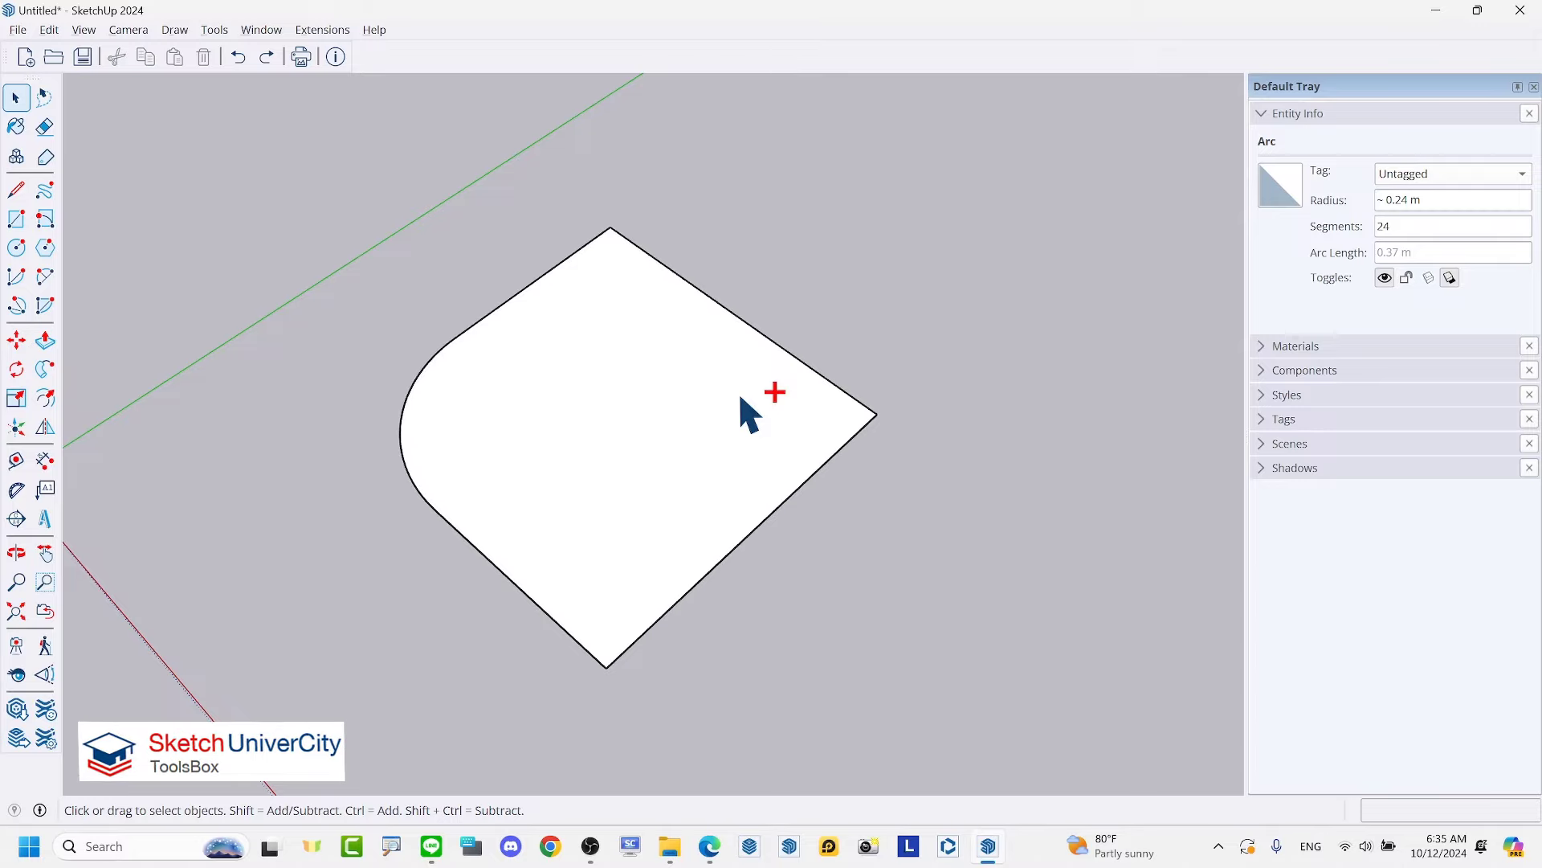
{"action": "key", "text": "ctrl+z"}
{"action": "scroll", "coordinate": [366, 438], "scroll_direction": "up", "scroll_amount": 2}
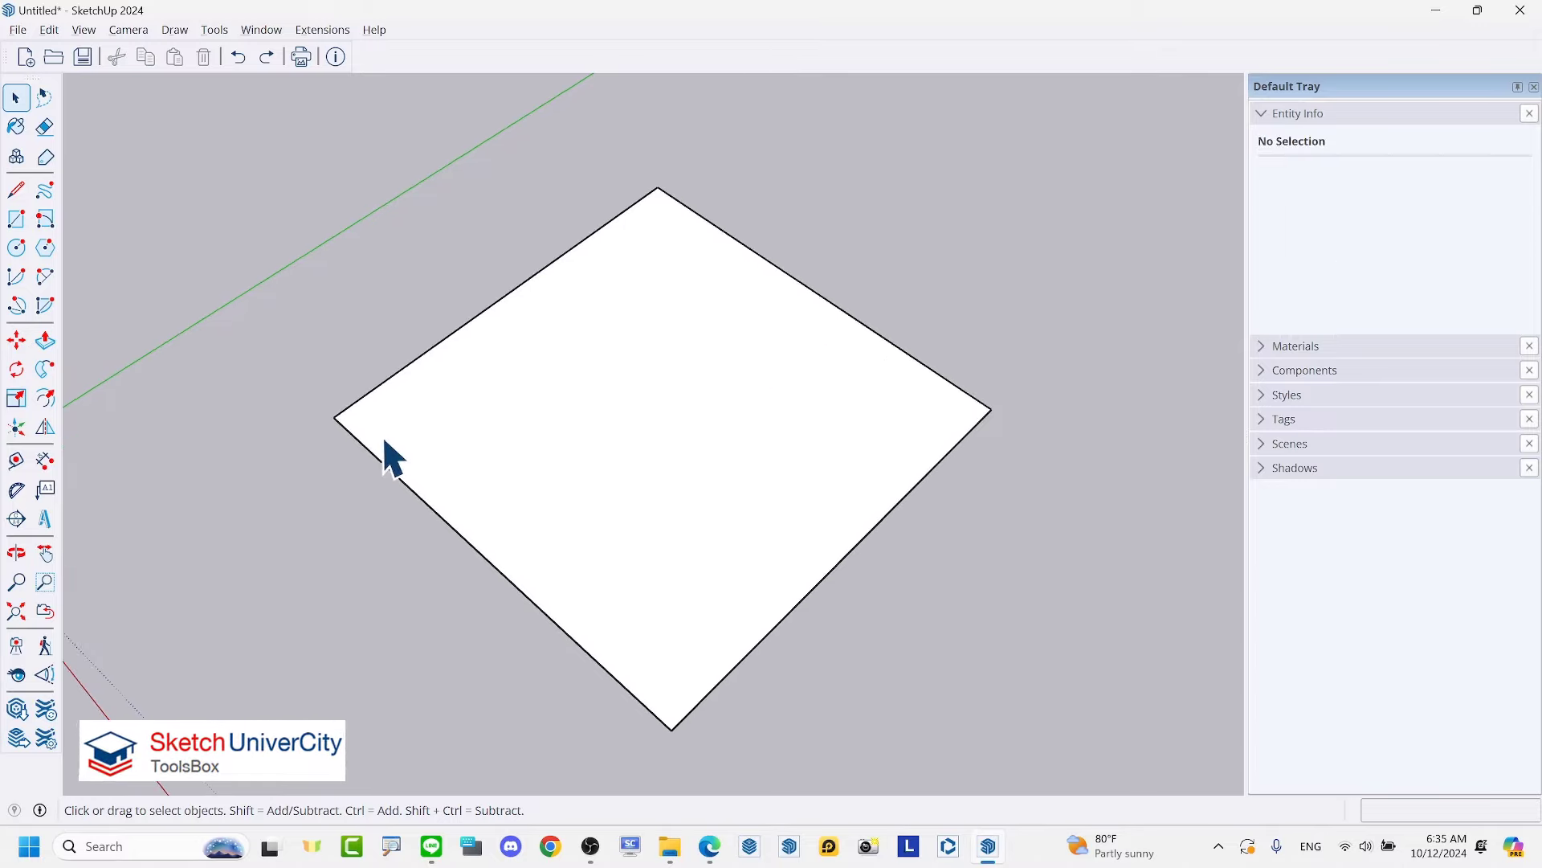
Step: Draw a 2-point arc fillet across the left corner
{"action": "key", "text": "a"}
{"action": "left_click", "coordinate": [395, 472]}
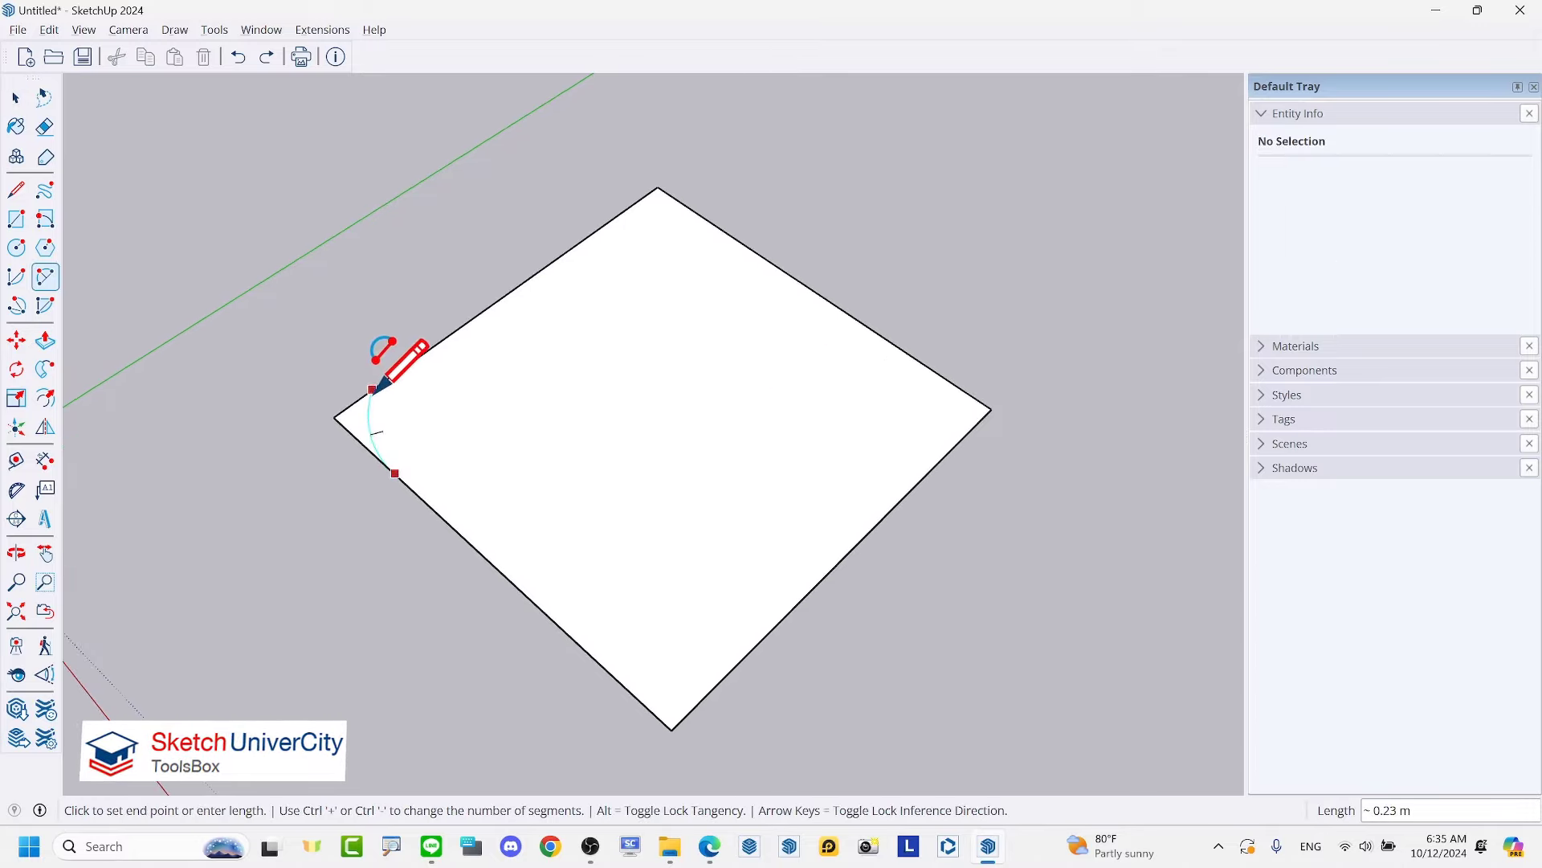
{"action": "left_click", "coordinate": [406, 365]}
{"action": "key", "text": "space"}
{"action": "scroll", "coordinate": [387, 406], "scroll_direction": "up", "scroll_amount": 1}
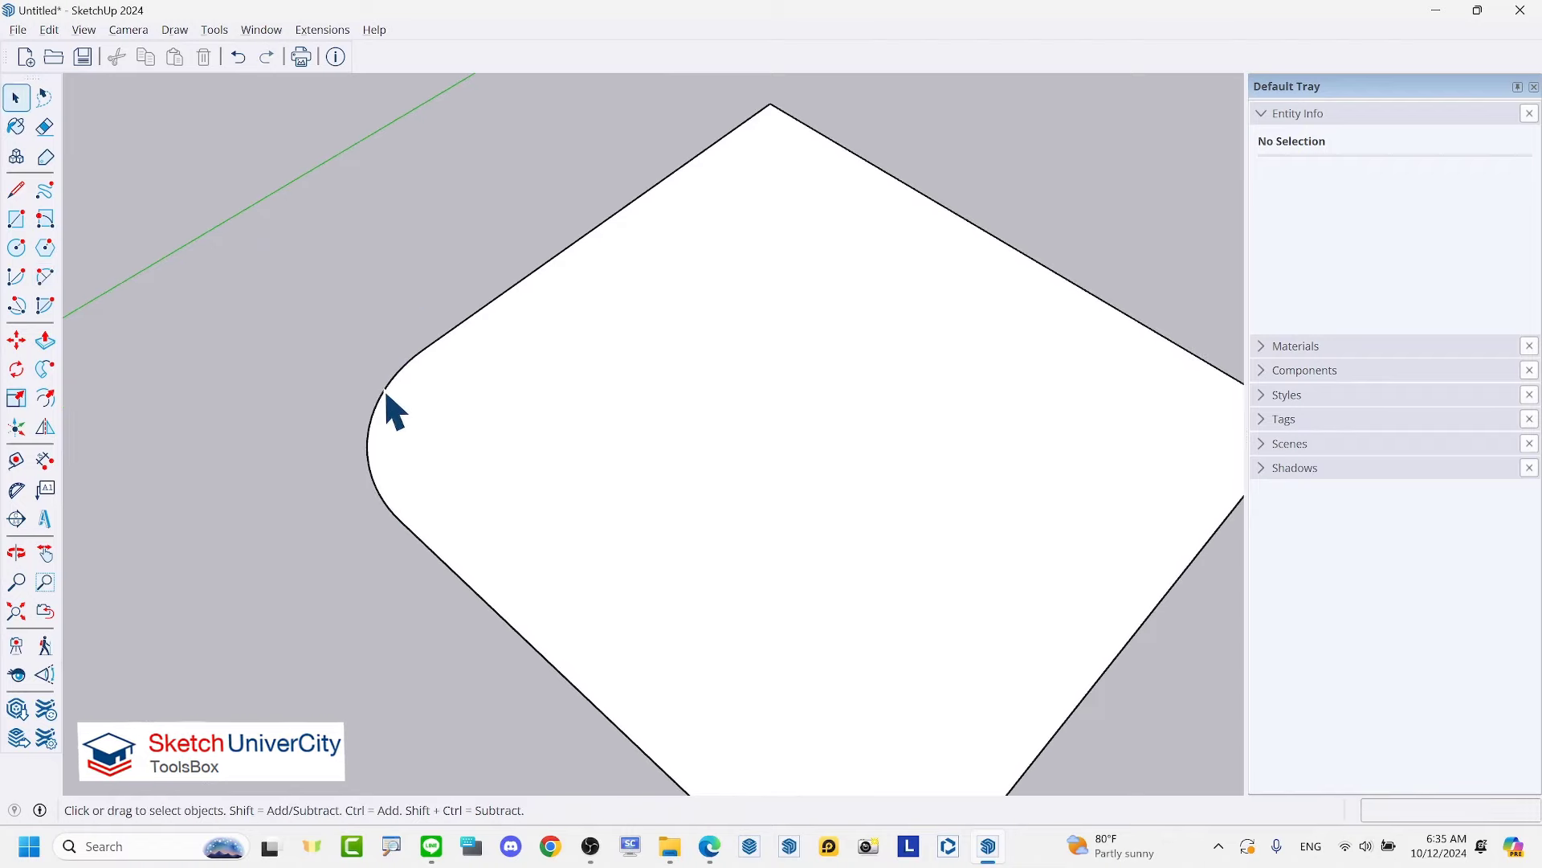
Step: Set the left corner arc's radius to 0.2 m in Entity Info
{"action": "left_click", "coordinate": [385, 395]}
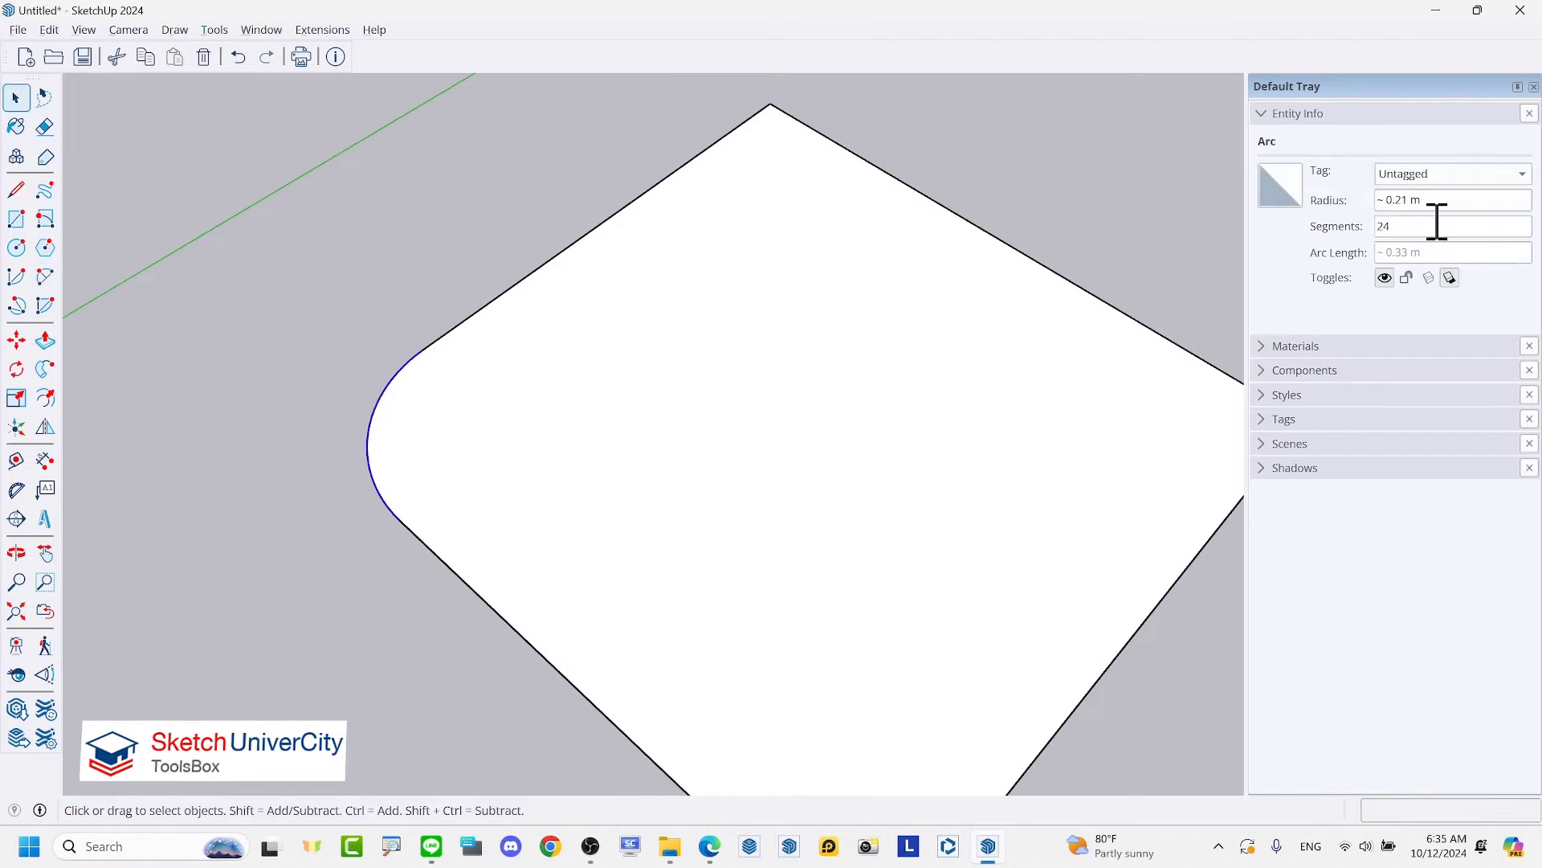
{"action": "left_click", "coordinate": [1433, 200]}
{"action": "type", "text": "0"}
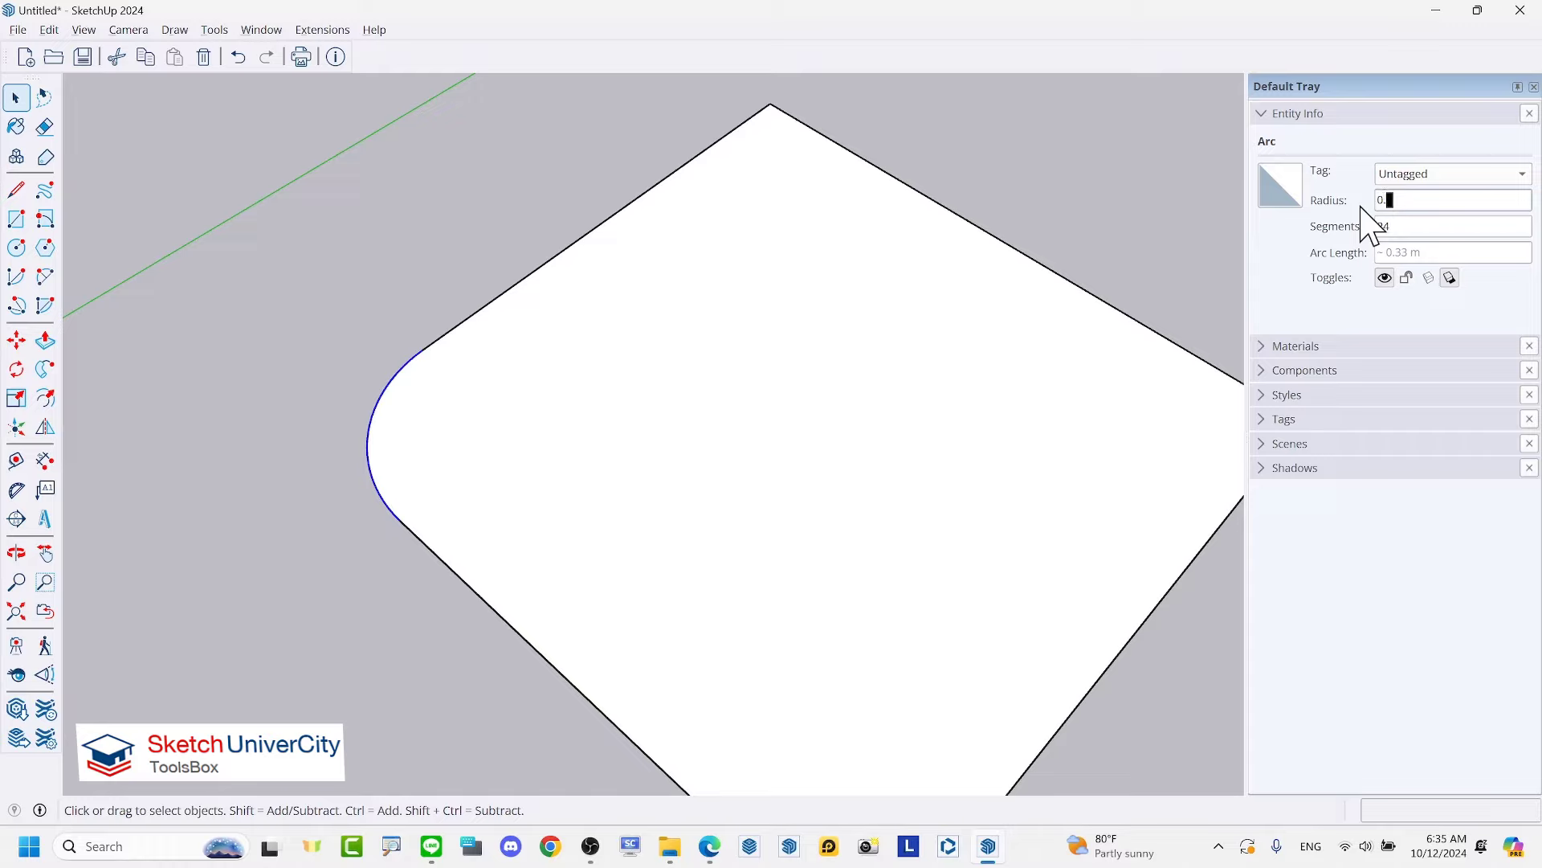
{"action": "type", "text": ".2"}
{"action": "key", "text": "Return"}
{"action": "left_click", "coordinate": [326, 406]}
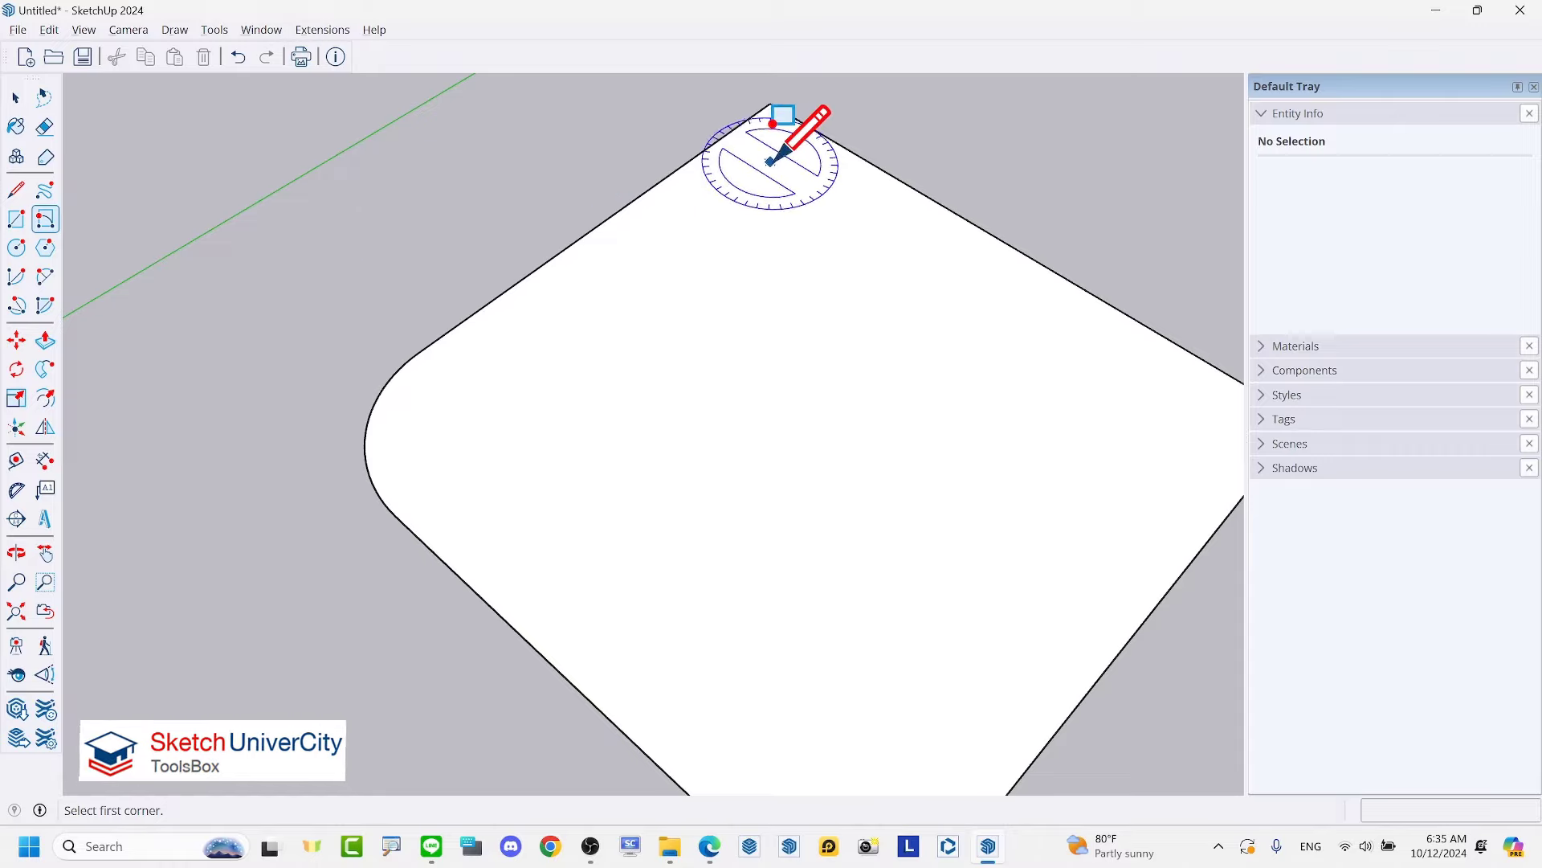
Step: Start an angled rectangle, then abandon it
{"action": "key", "text": "space"}
{"action": "left_click", "coordinate": [48, 215]}
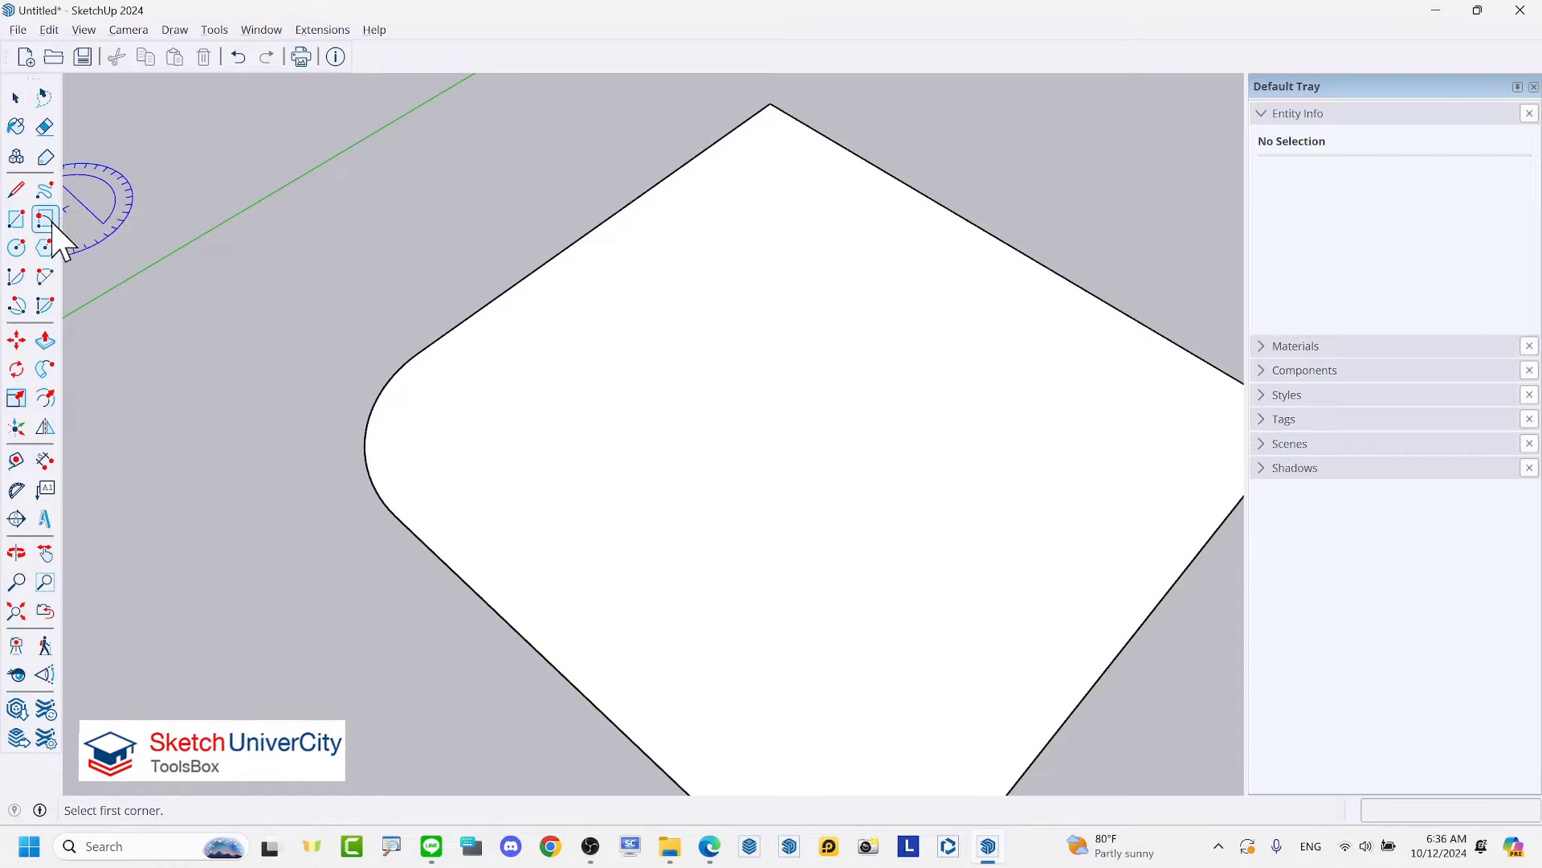
{"action": "scroll", "coordinate": [434, 474], "scroll_direction": "down", "scroll_amount": 1}
{"action": "left_click", "coordinate": [725, 186]}
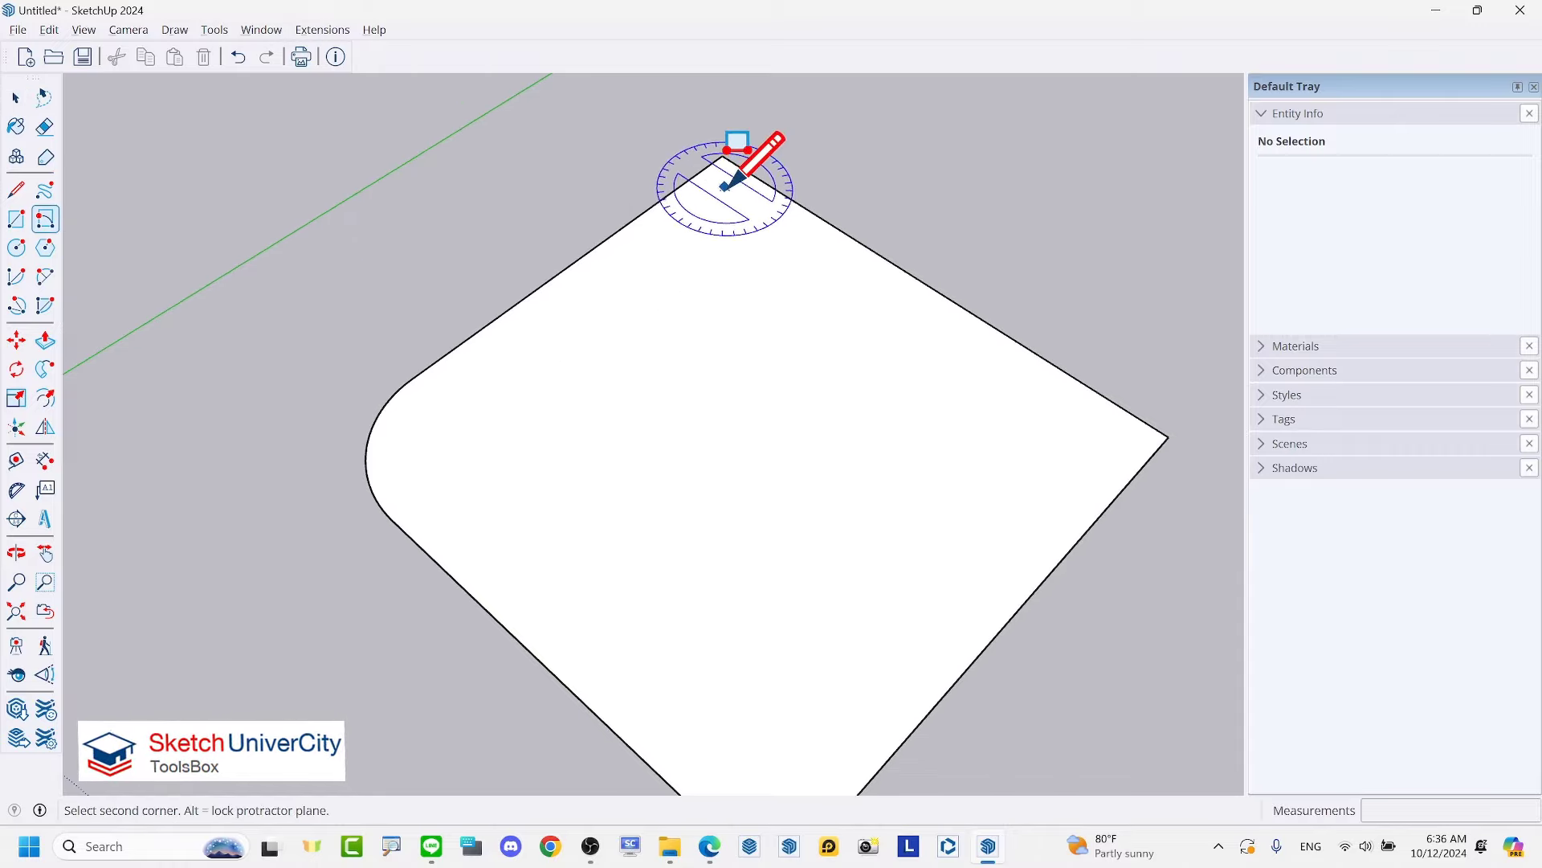
{"action": "key", "text": "space"}
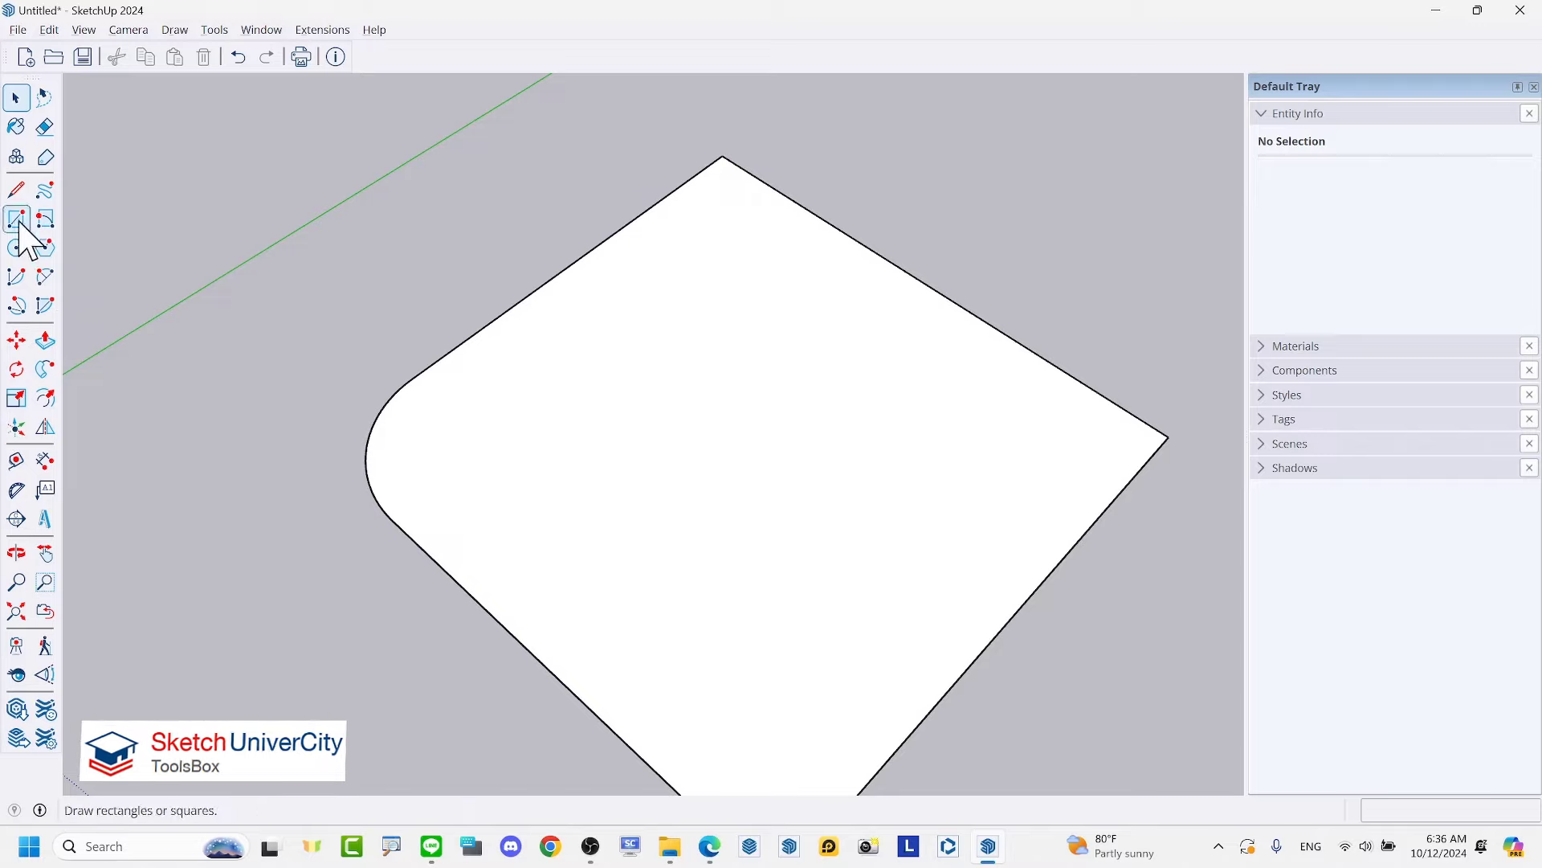
Step: Fillet the top corner and confirm its 0.20 m radius and 24 segments
{"action": "left_click", "coordinate": [45, 276]}
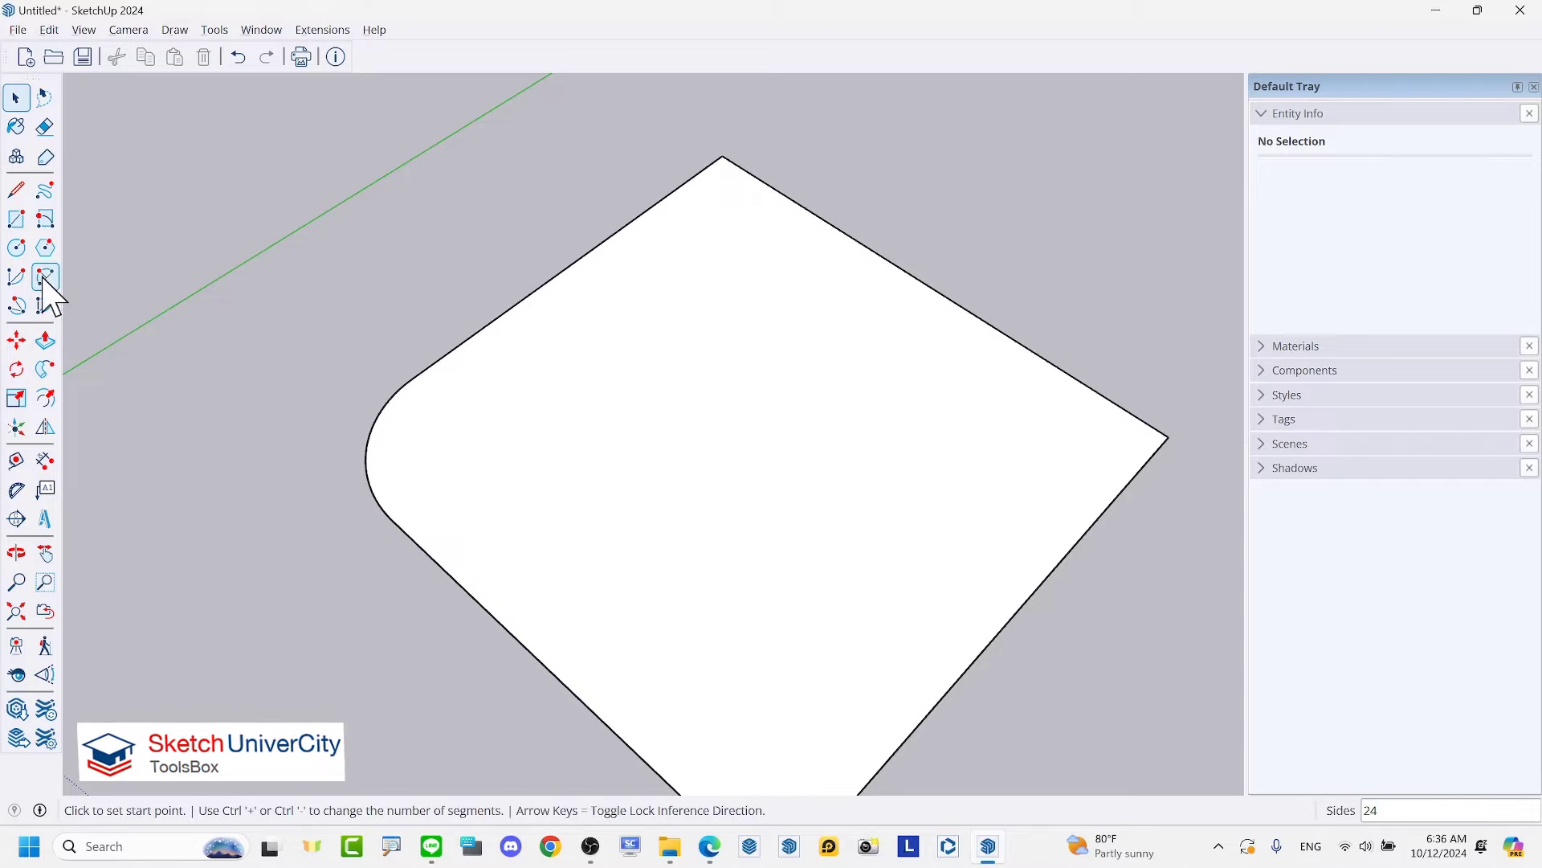
{"action": "double_click", "coordinate": [730, 198]}
{"action": "key", "text": "space"}
{"action": "left_click", "coordinate": [731, 185]}
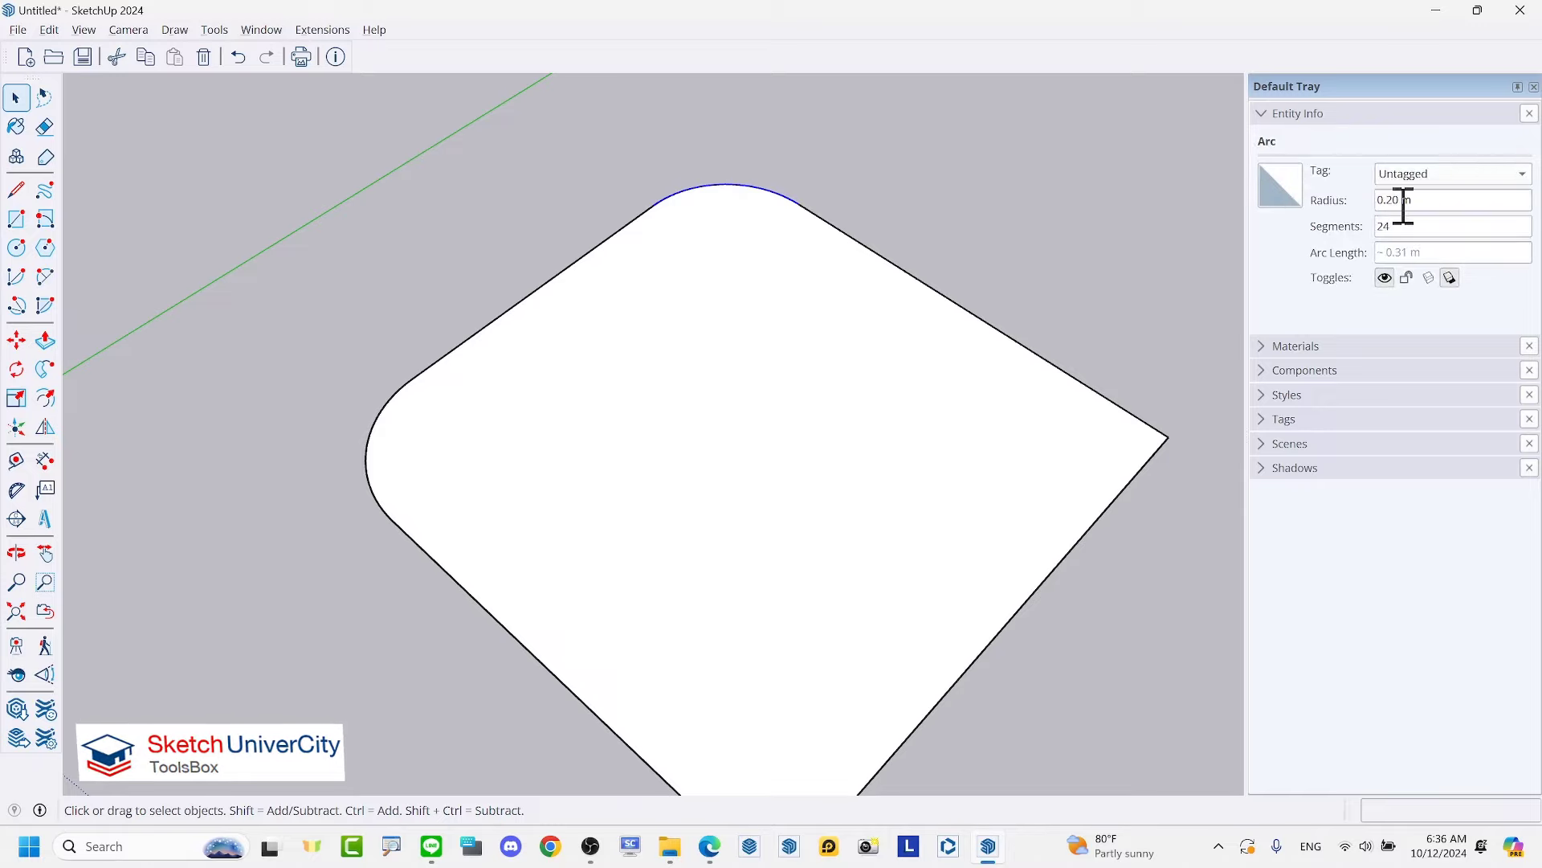
{"action": "scroll", "coordinate": [196, 313], "scroll_direction": "down", "scroll_amount": 1}
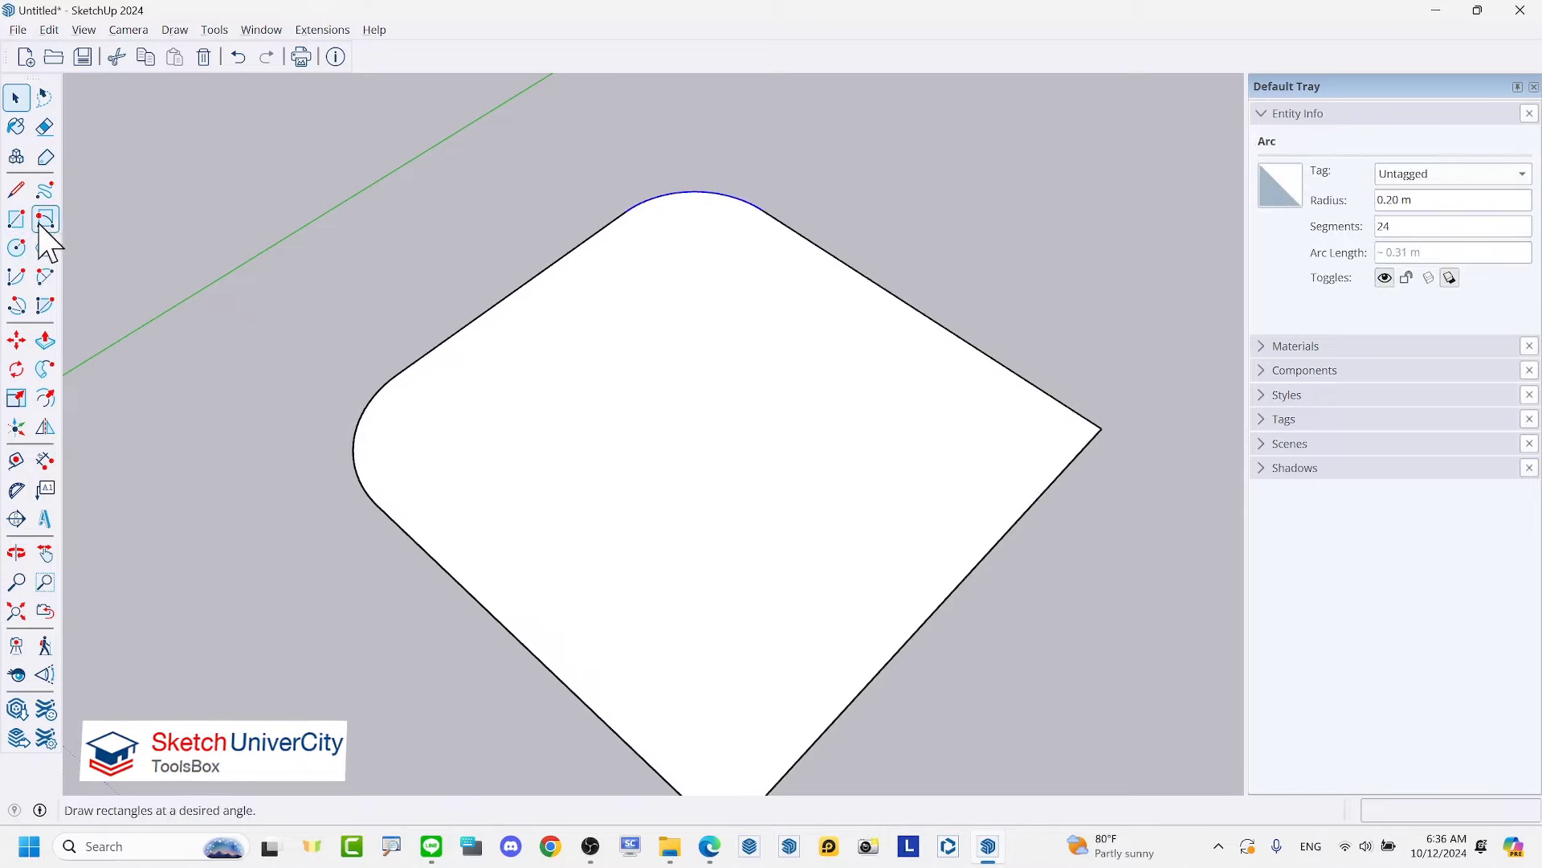
Step: Fillet the bottom corner and confirm its 0.20 m radius and 24 segments
{"action": "left_click", "coordinate": [45, 278]}
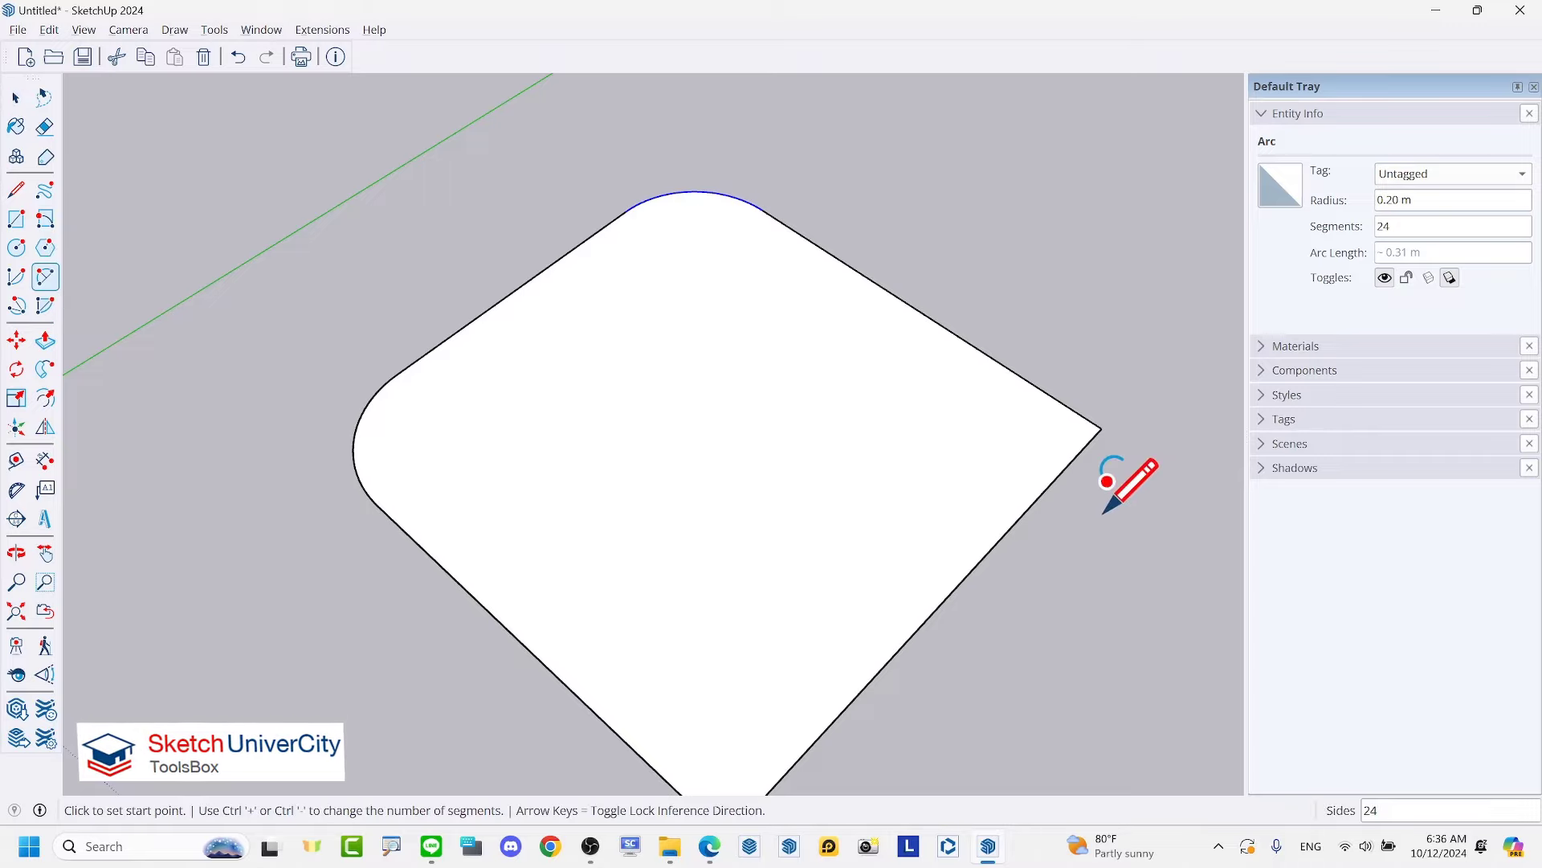
{"action": "scroll", "coordinate": [771, 401], "scroll_direction": "down", "scroll_amount": 2}
{"action": "scroll", "coordinate": [764, 599], "scroll_direction": "up", "scroll_amount": 3}
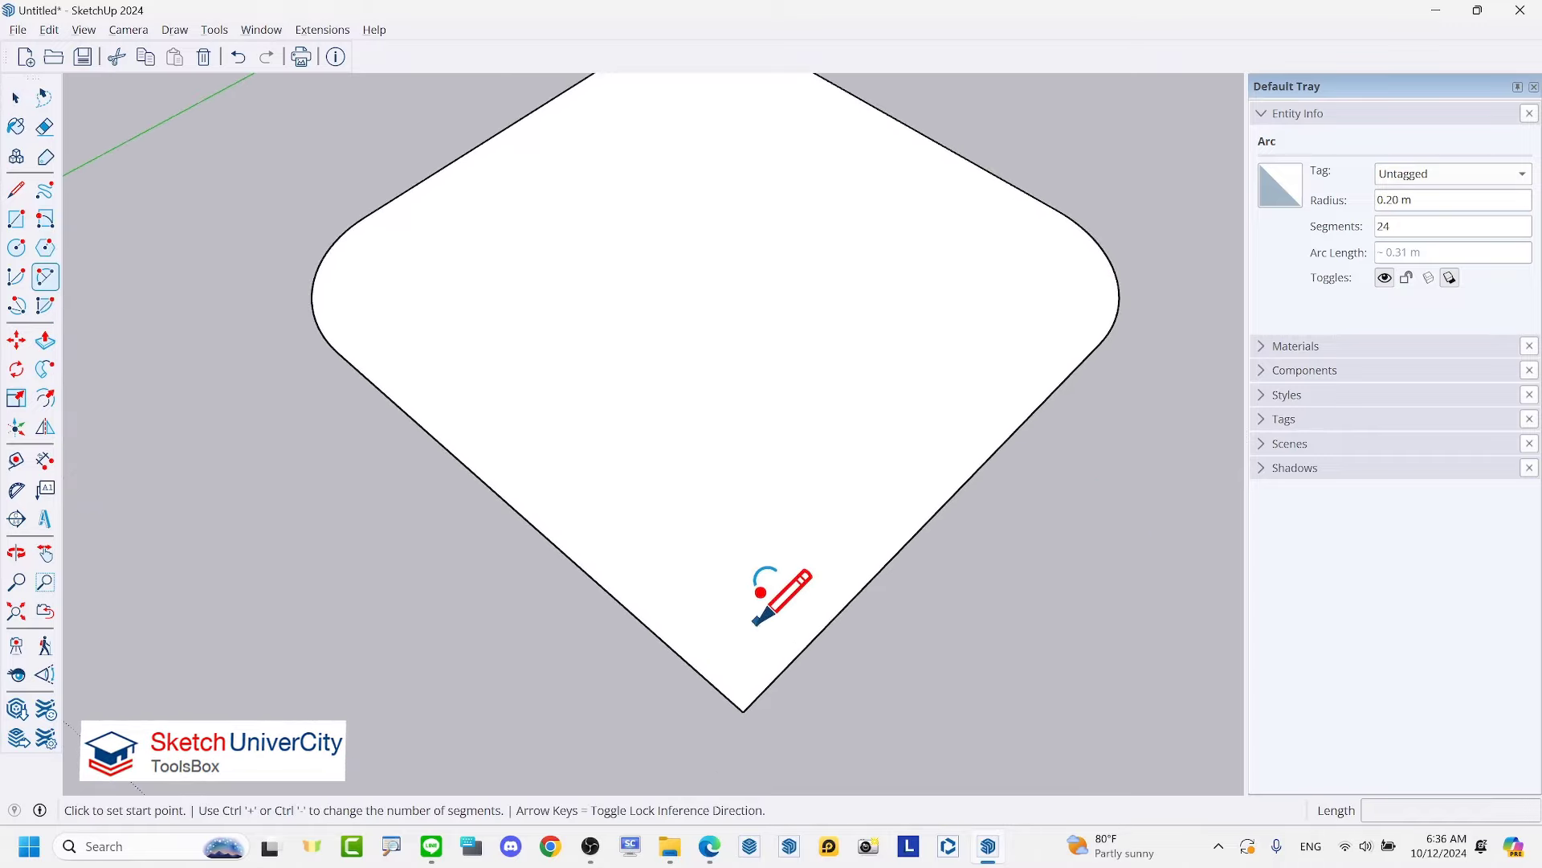
{"action": "double_click", "coordinate": [737, 663]}
{"action": "key", "text": "space"}
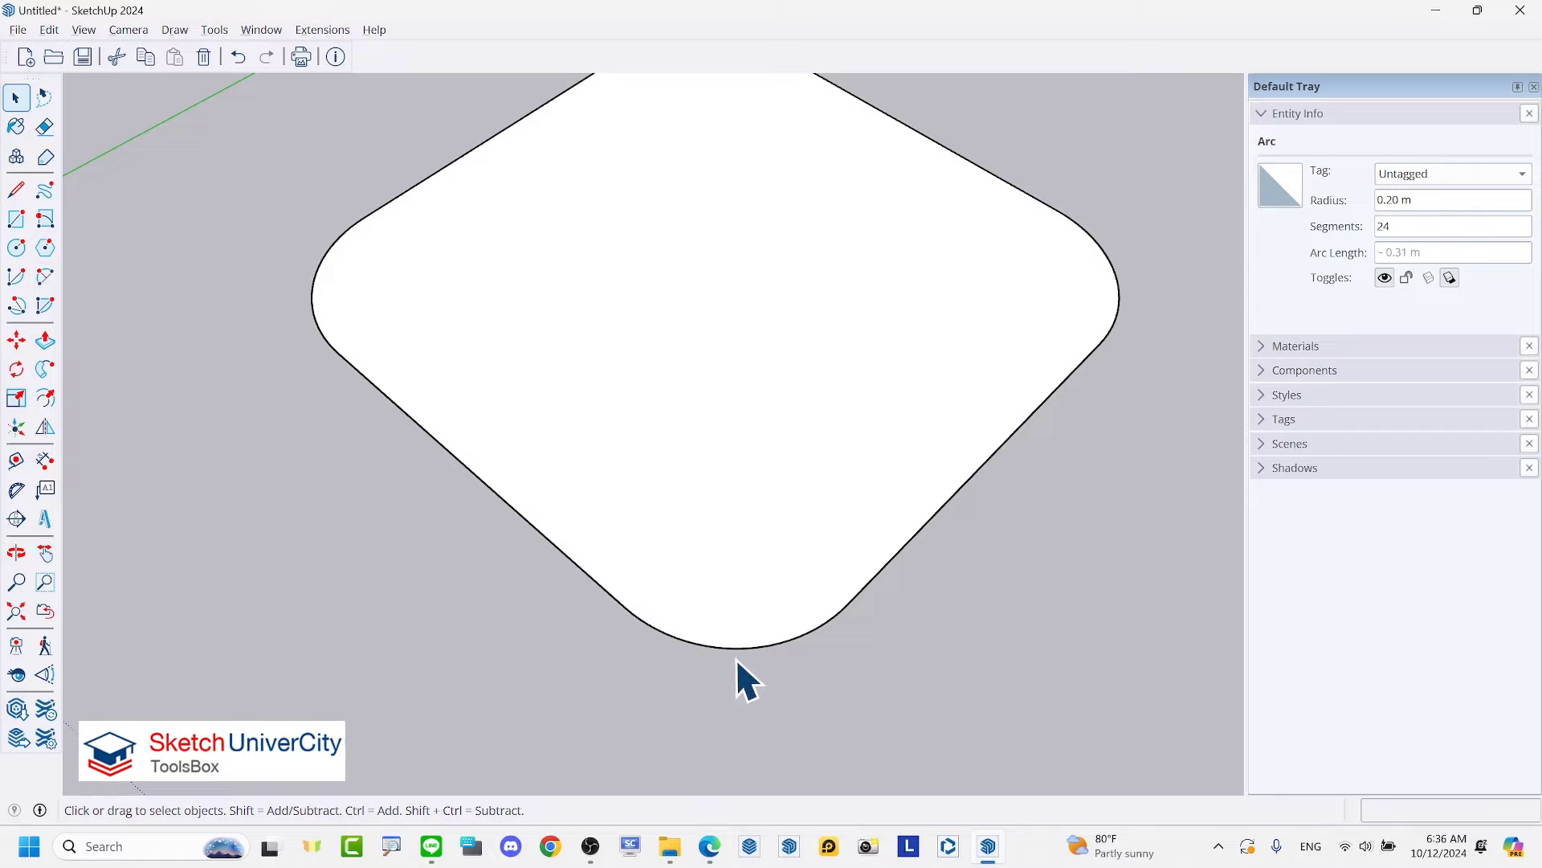
{"action": "left_click", "coordinate": [734, 649]}
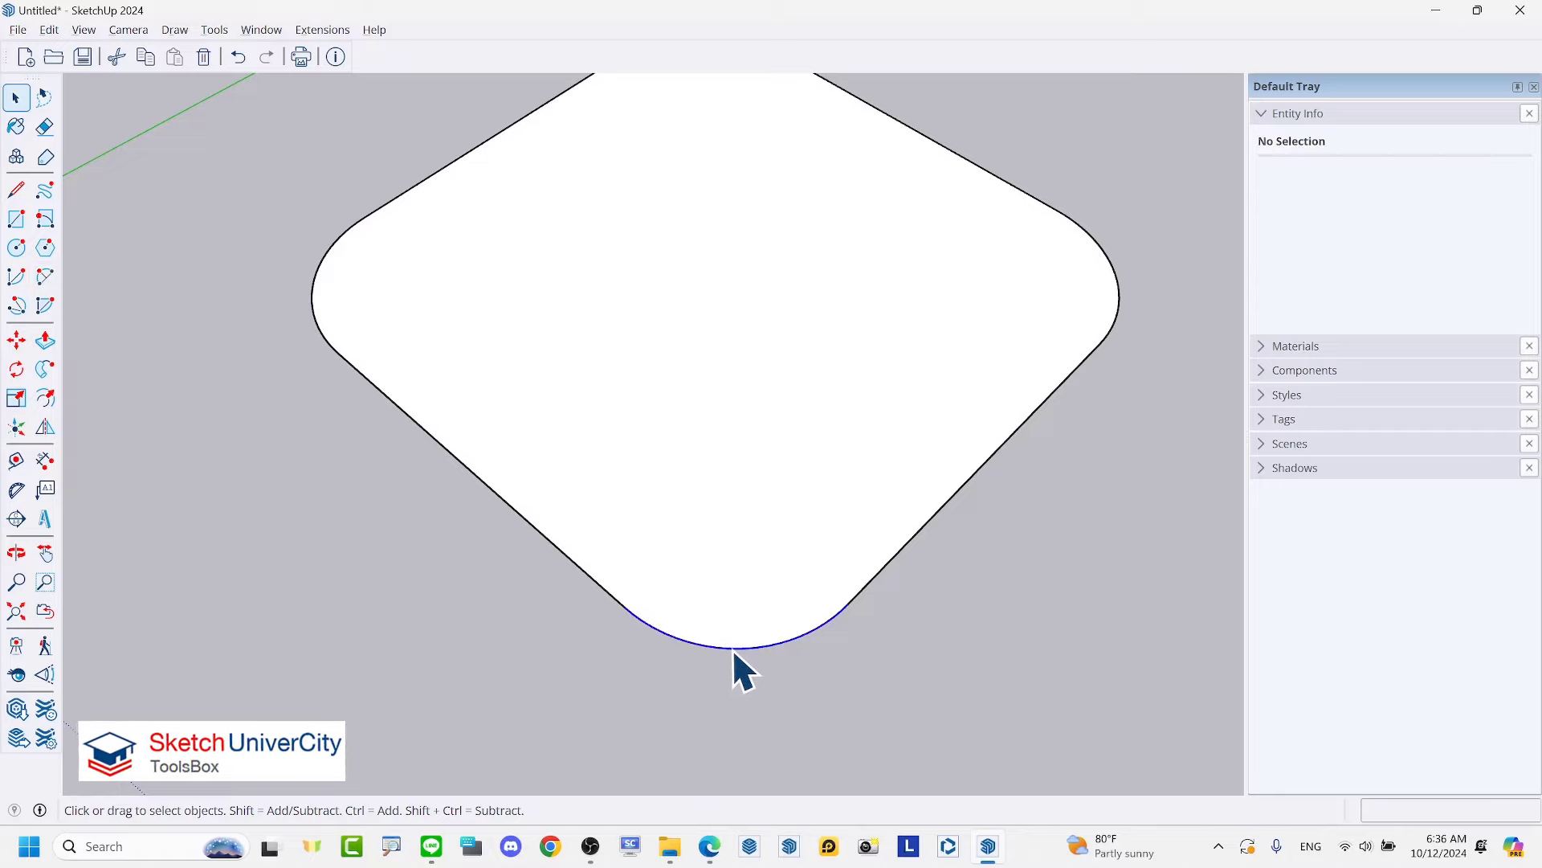
{"action": "scroll", "coordinate": [725, 473], "scroll_direction": "down", "scroll_amount": 2}
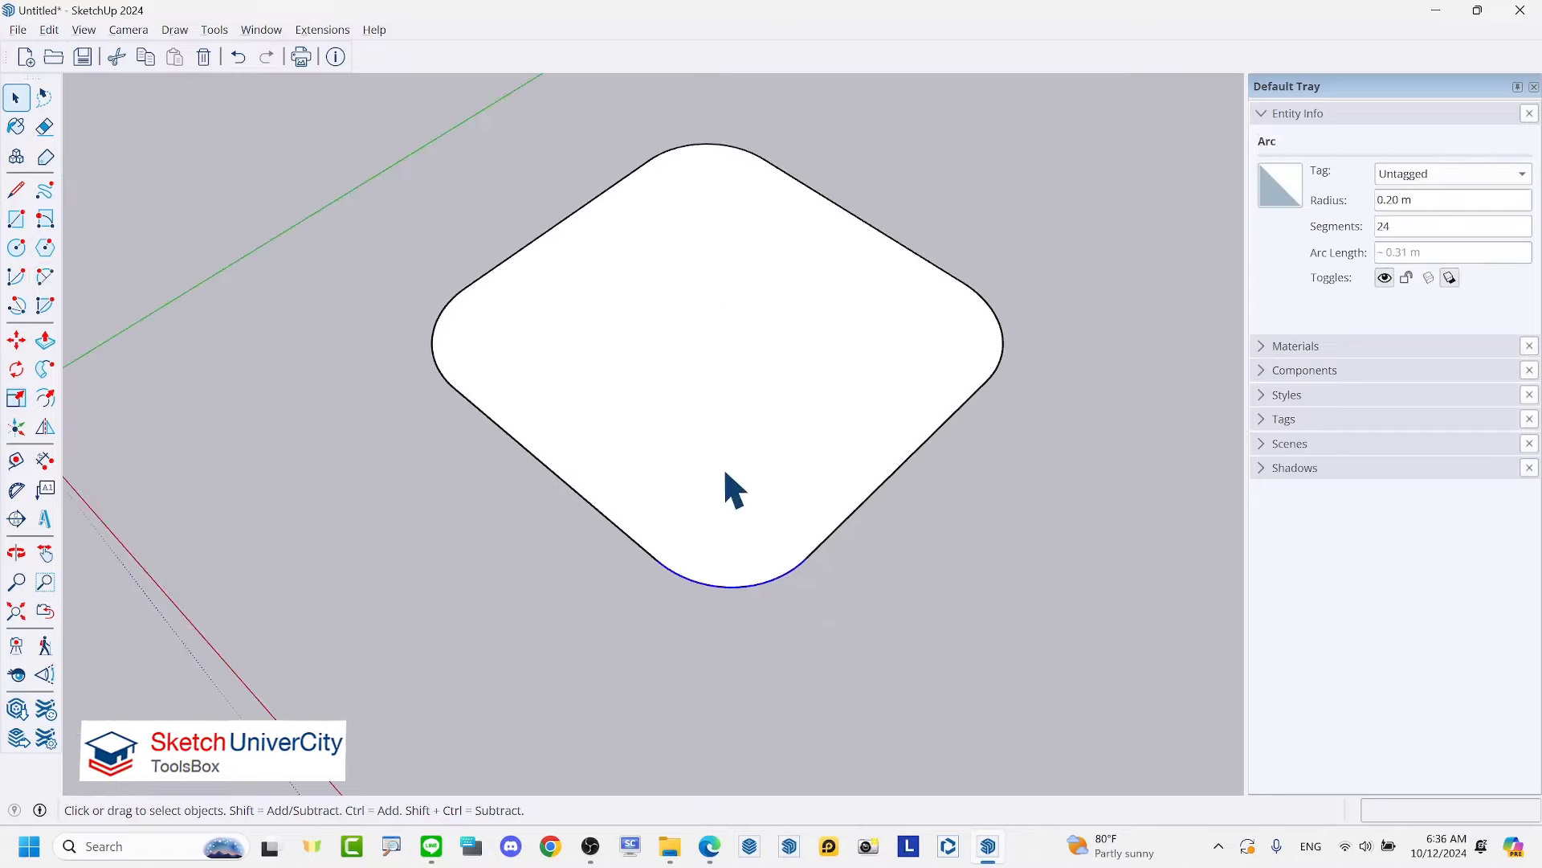
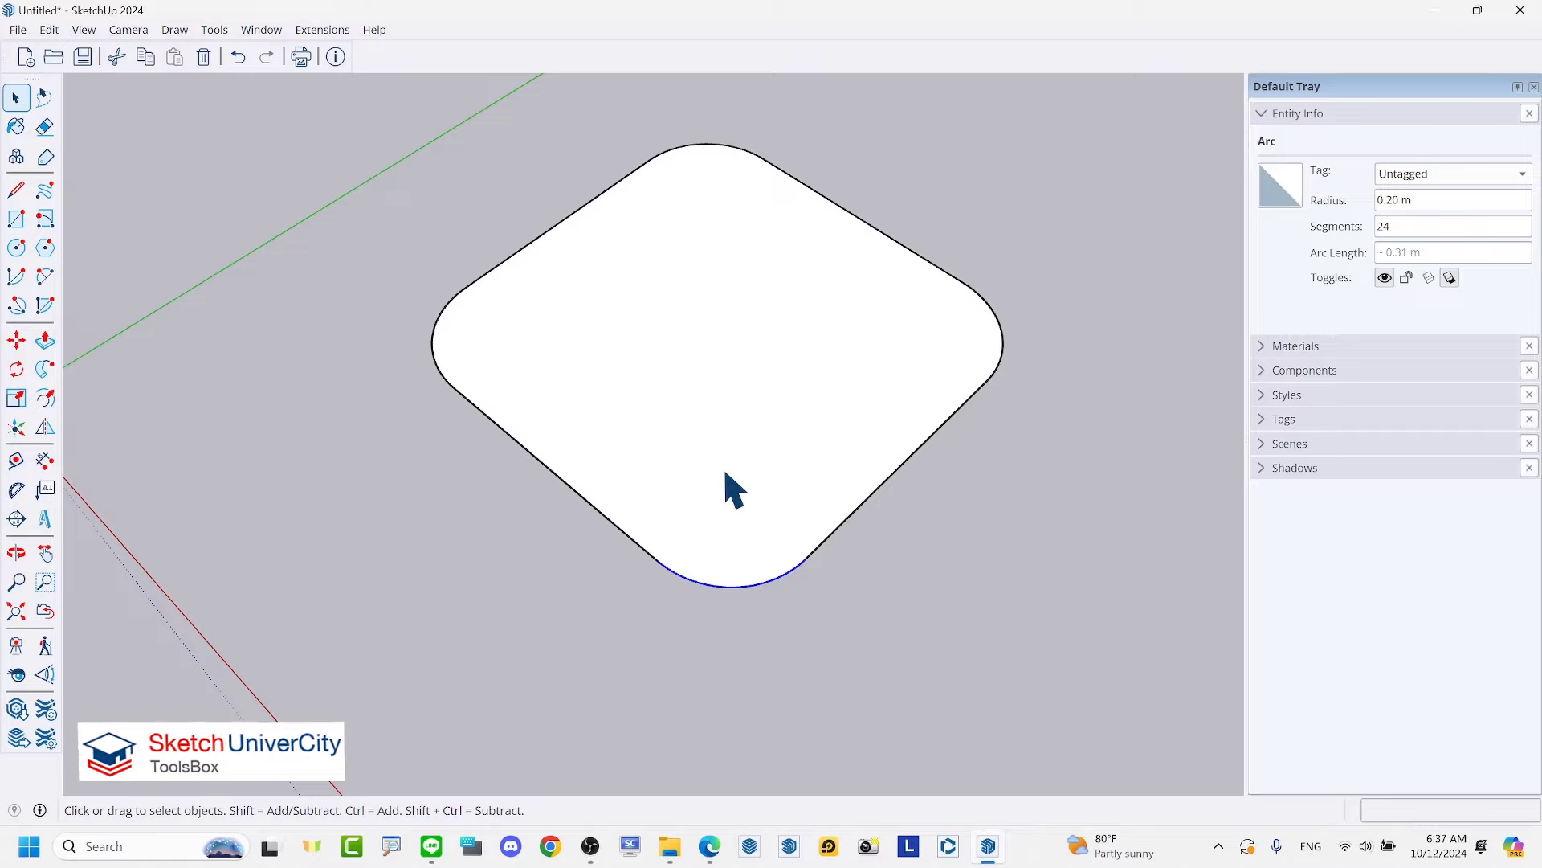
Step: Draw a six-point zigzag line path that rises from the ground beside the rounded face
{"action": "scroll", "coordinate": [538, 382], "scroll_direction": "down", "scroll_amount": 3}
{"action": "scroll", "coordinate": [342, 372], "scroll_direction": "down", "scroll_amount": 4}
{"action": "scroll", "coordinate": [478, 546], "scroll_direction": "down", "scroll_amount": 1}
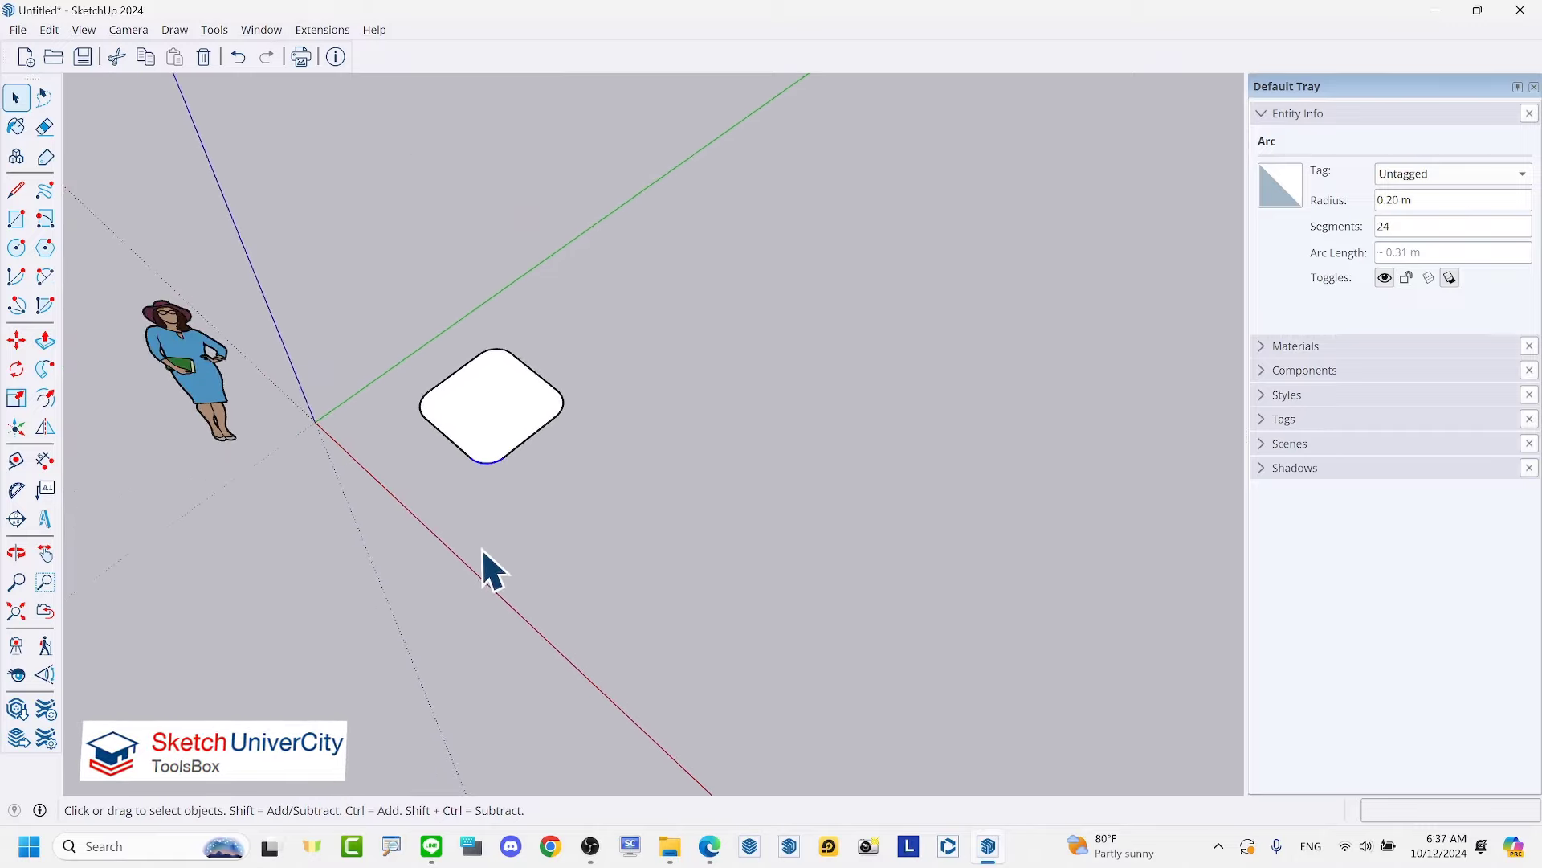
{"action": "left_click", "coordinate": [629, 519]}
{"action": "key", "text": "l"}
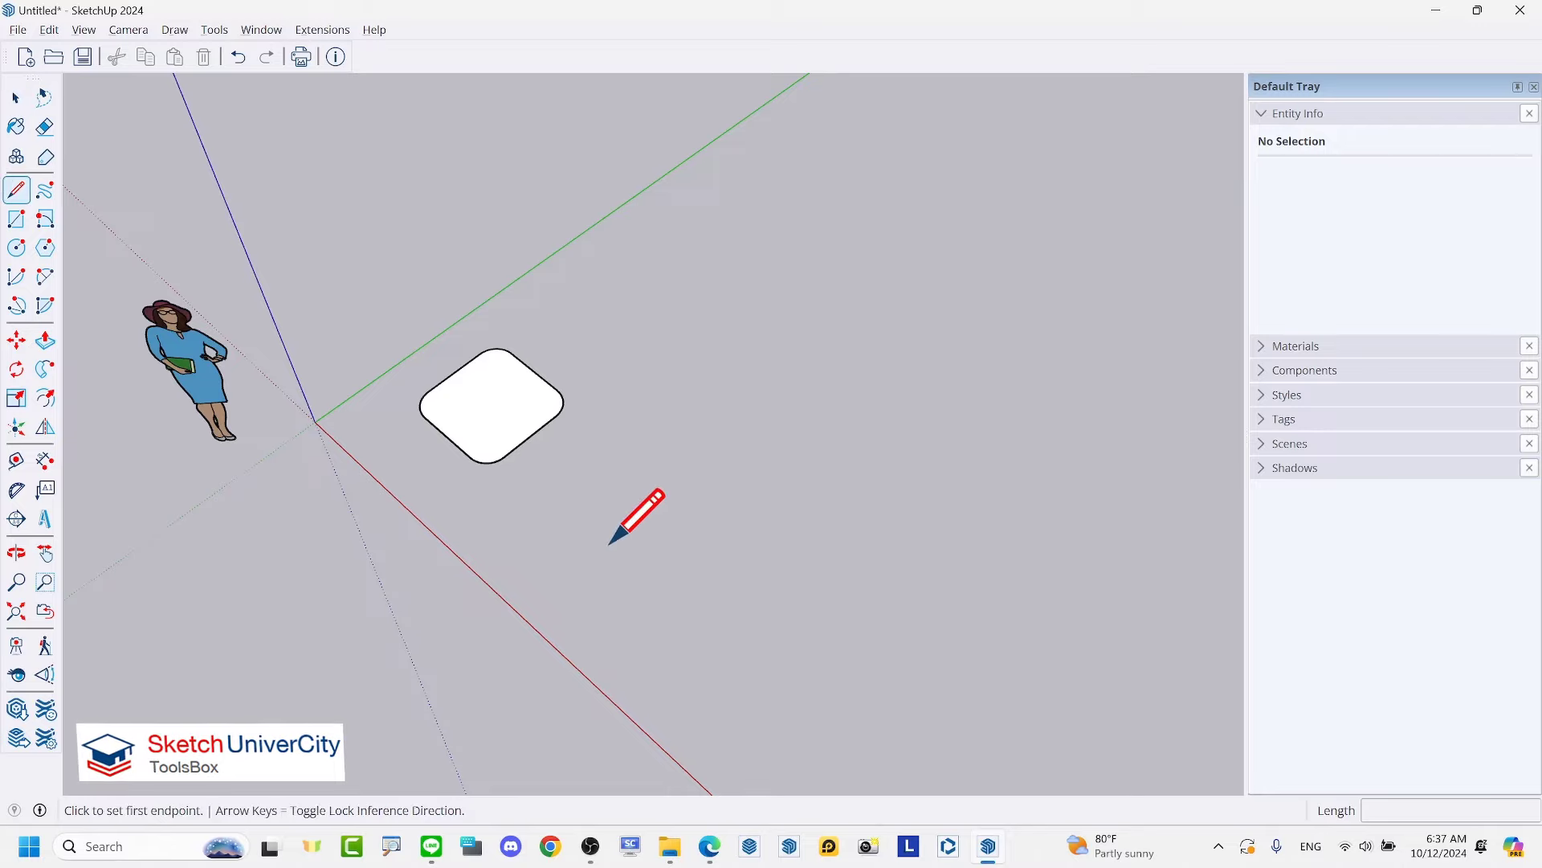
{"action": "scroll", "coordinate": [458, 522], "scroll_direction": "down", "scroll_amount": 2}
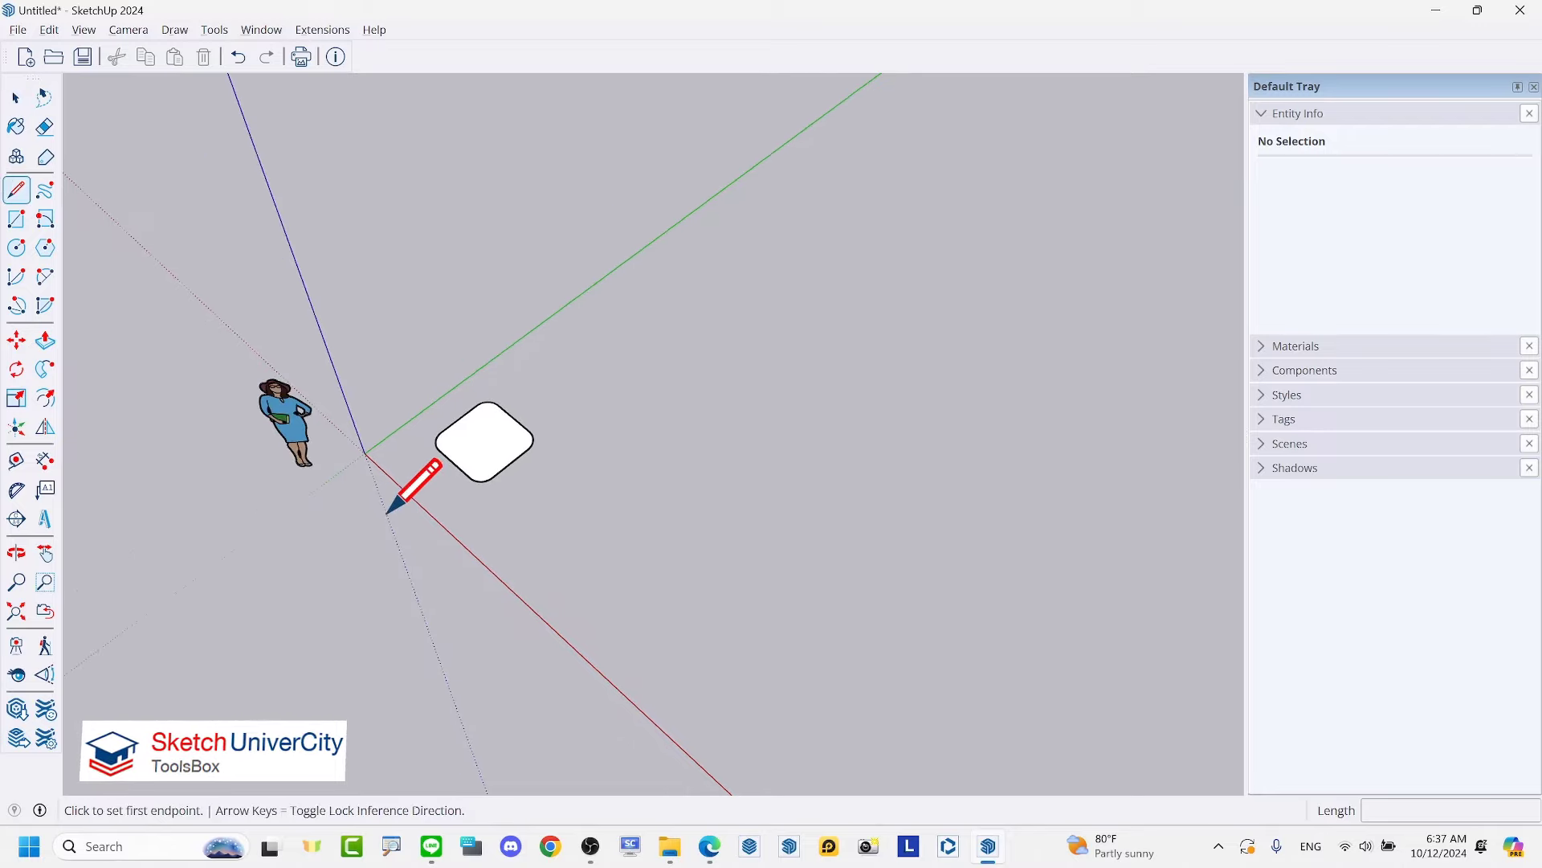
{"action": "left_click", "coordinate": [543, 535]}
{"action": "left_click", "coordinate": [696, 406]}
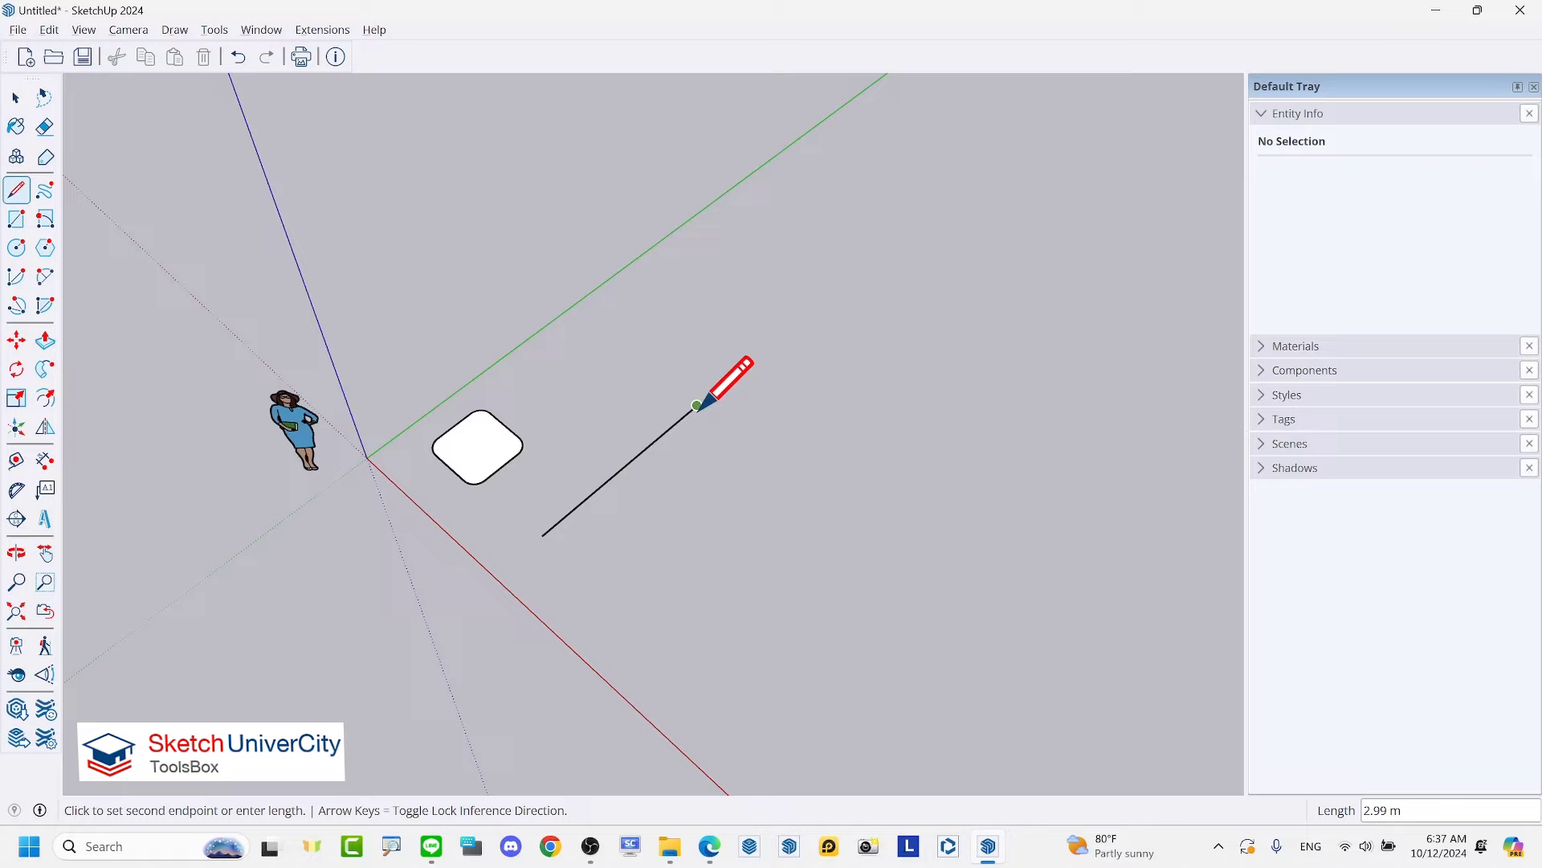
{"action": "left_click", "coordinate": [616, 343]}
{"action": "left_click", "coordinate": [611, 217]}
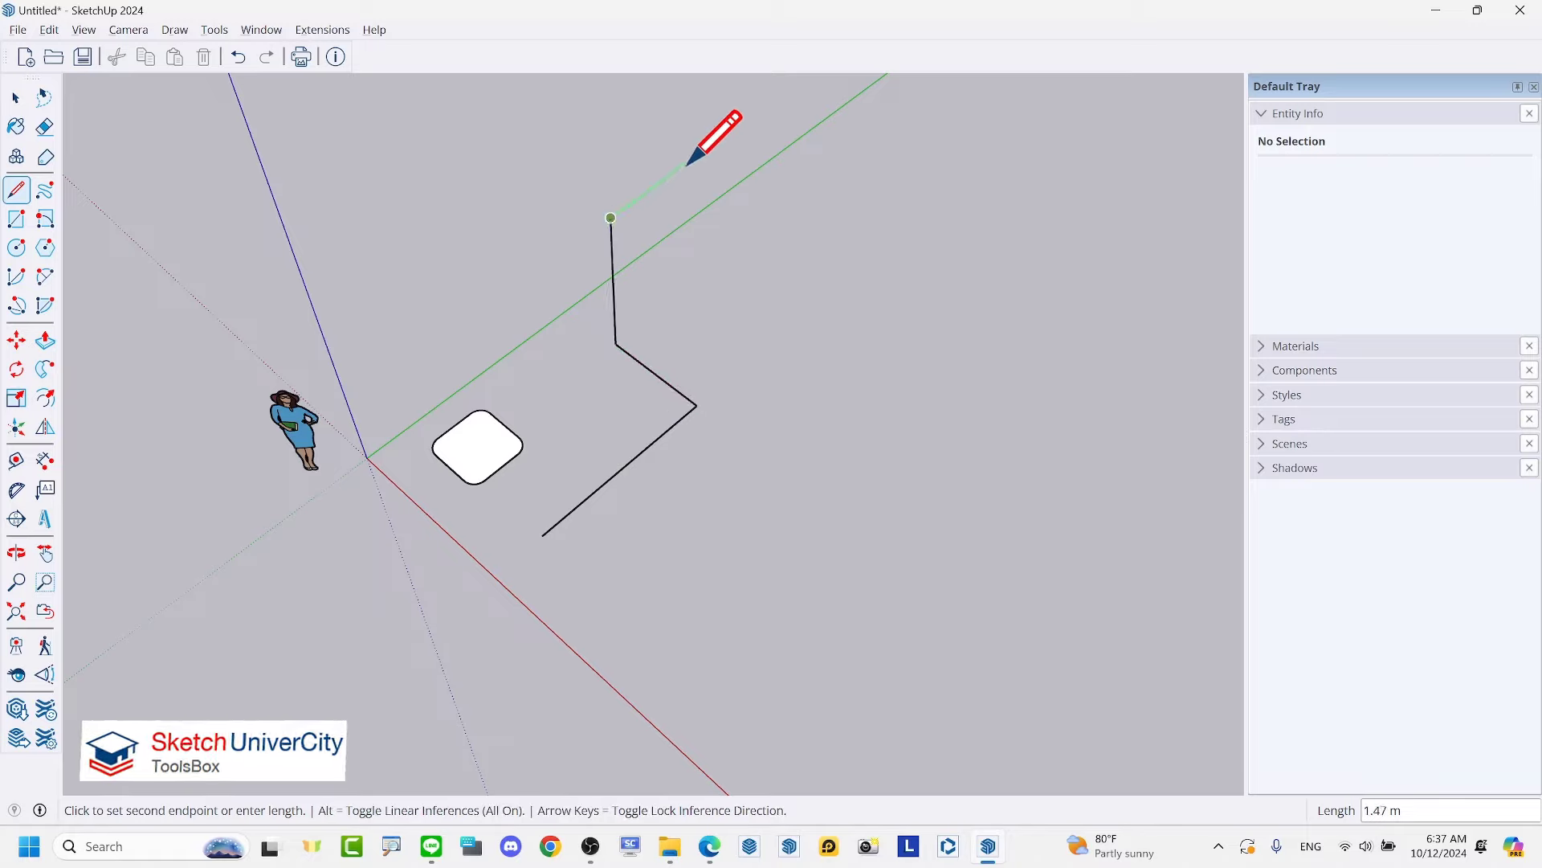
{"action": "left_click", "coordinate": [734, 129]}
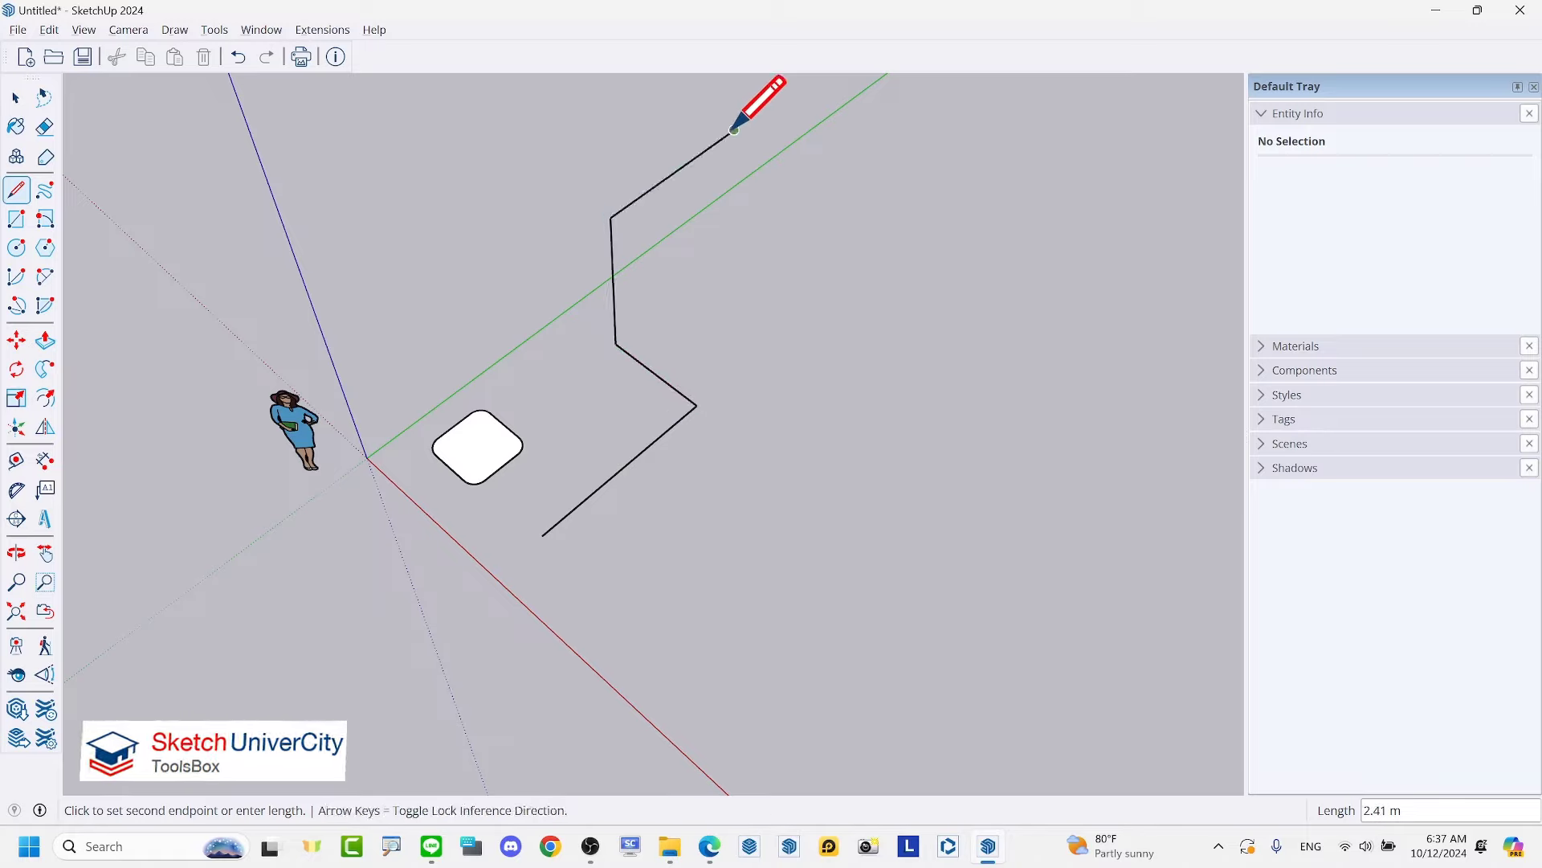
{"action": "left_click", "coordinate": [1036, 309]}
Step: Orbit around the new path to inspect it from several sides
{"action": "key", "text": "o"}
{"action": "mouse_move", "coordinate": [1036, 309]}
{"action": "left_mouse_down"}
{"action": "mouse_move", "coordinate": [795, 254]}
{"action": "mouse_move", "coordinate": [871, 200]}
{"action": "left_mouse_up"}
{"action": "key", "text": "space"}
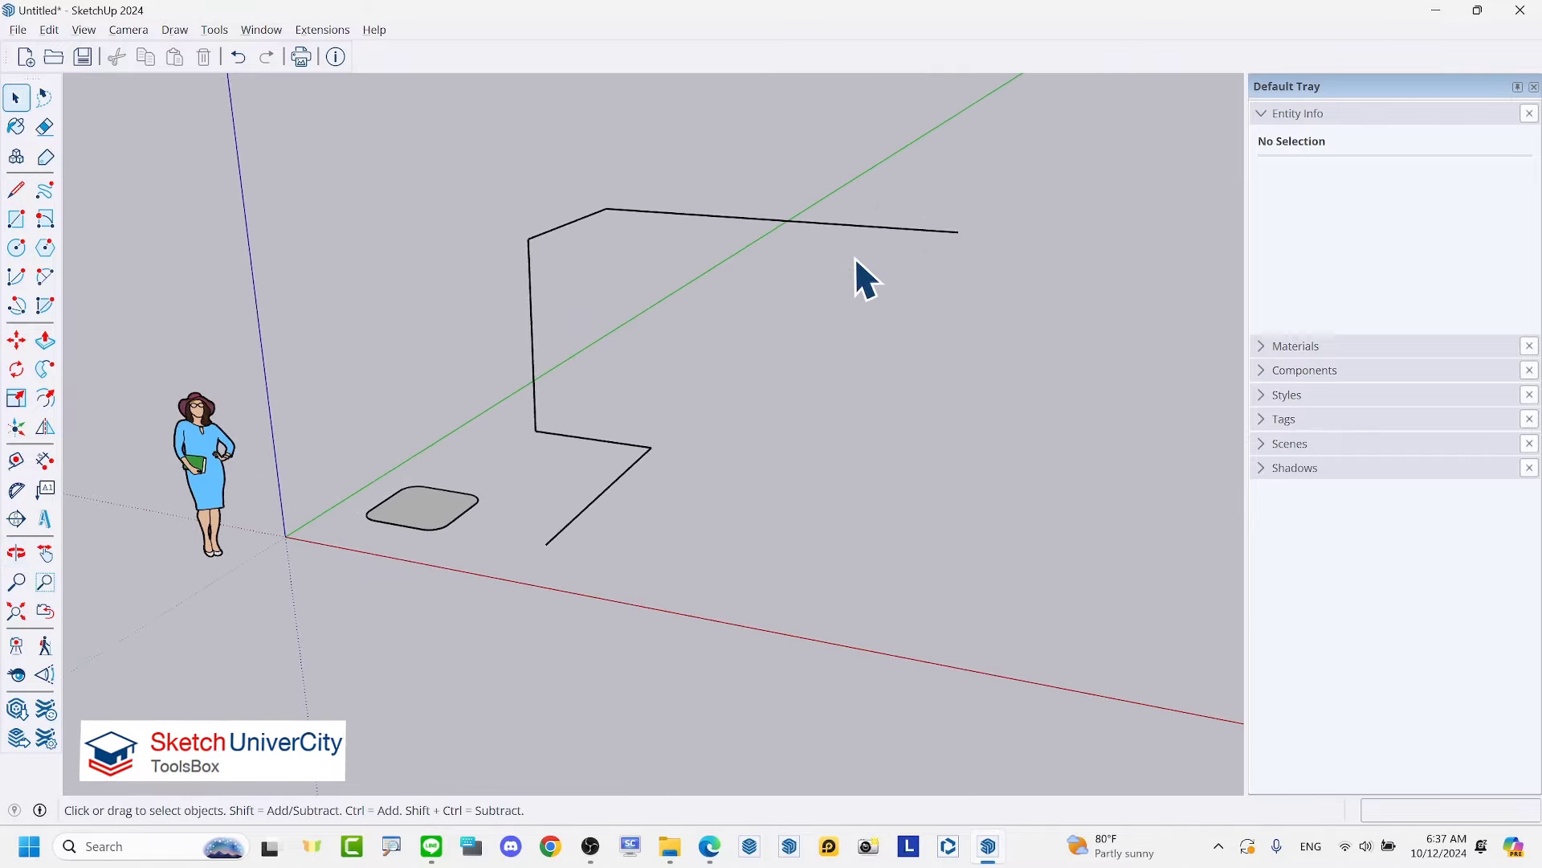
{"action": "middle_click_drag", "start_coordinate": [855, 257], "coordinate": [675, 409]}
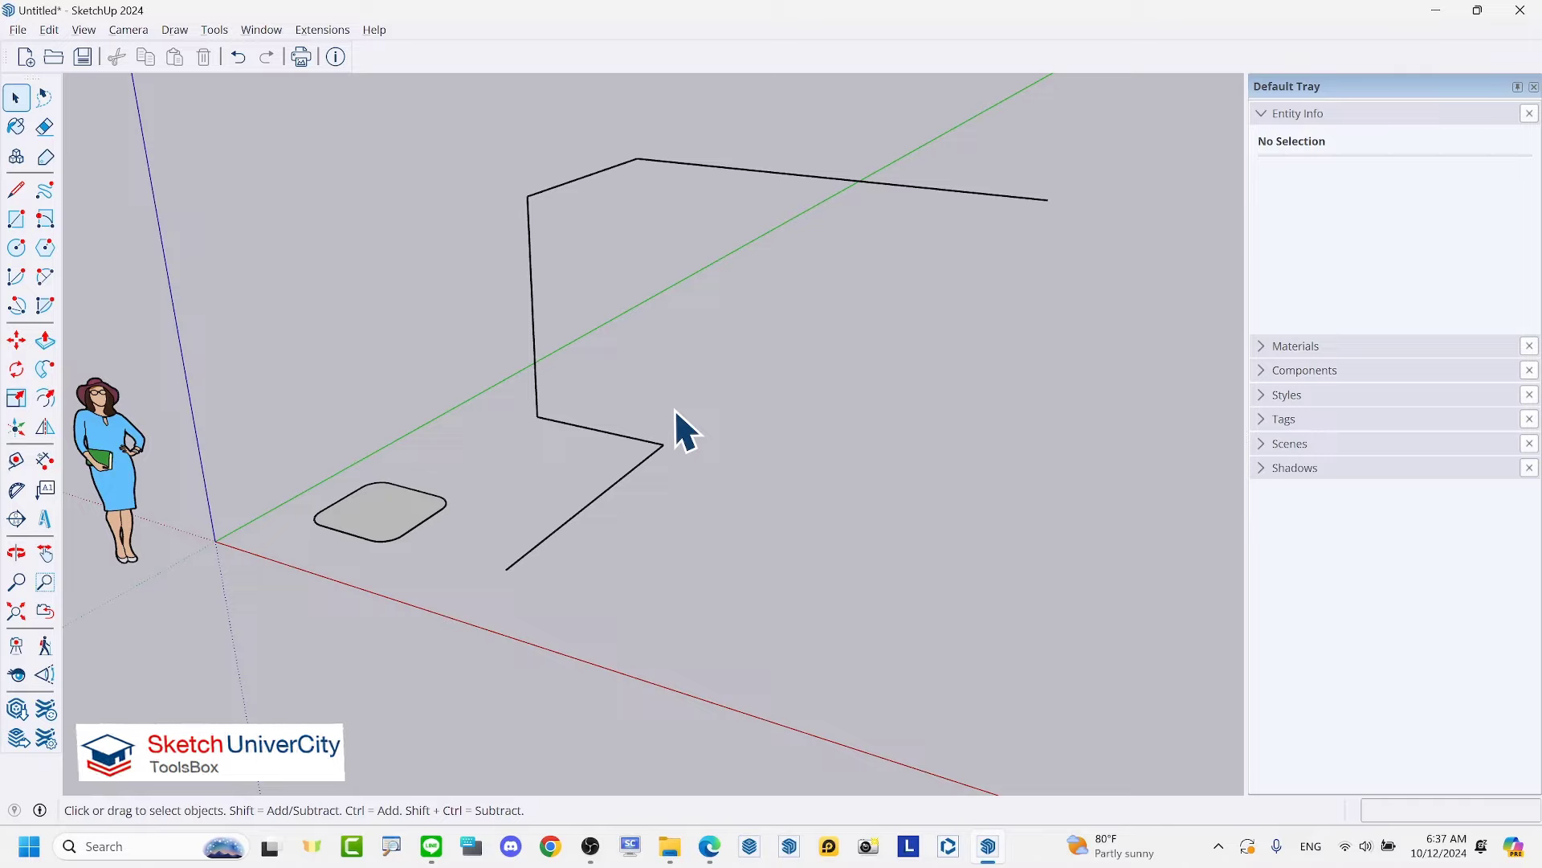
{"action": "middle_click_drag", "start_coordinate": [675, 408], "coordinate": [649, 535]}
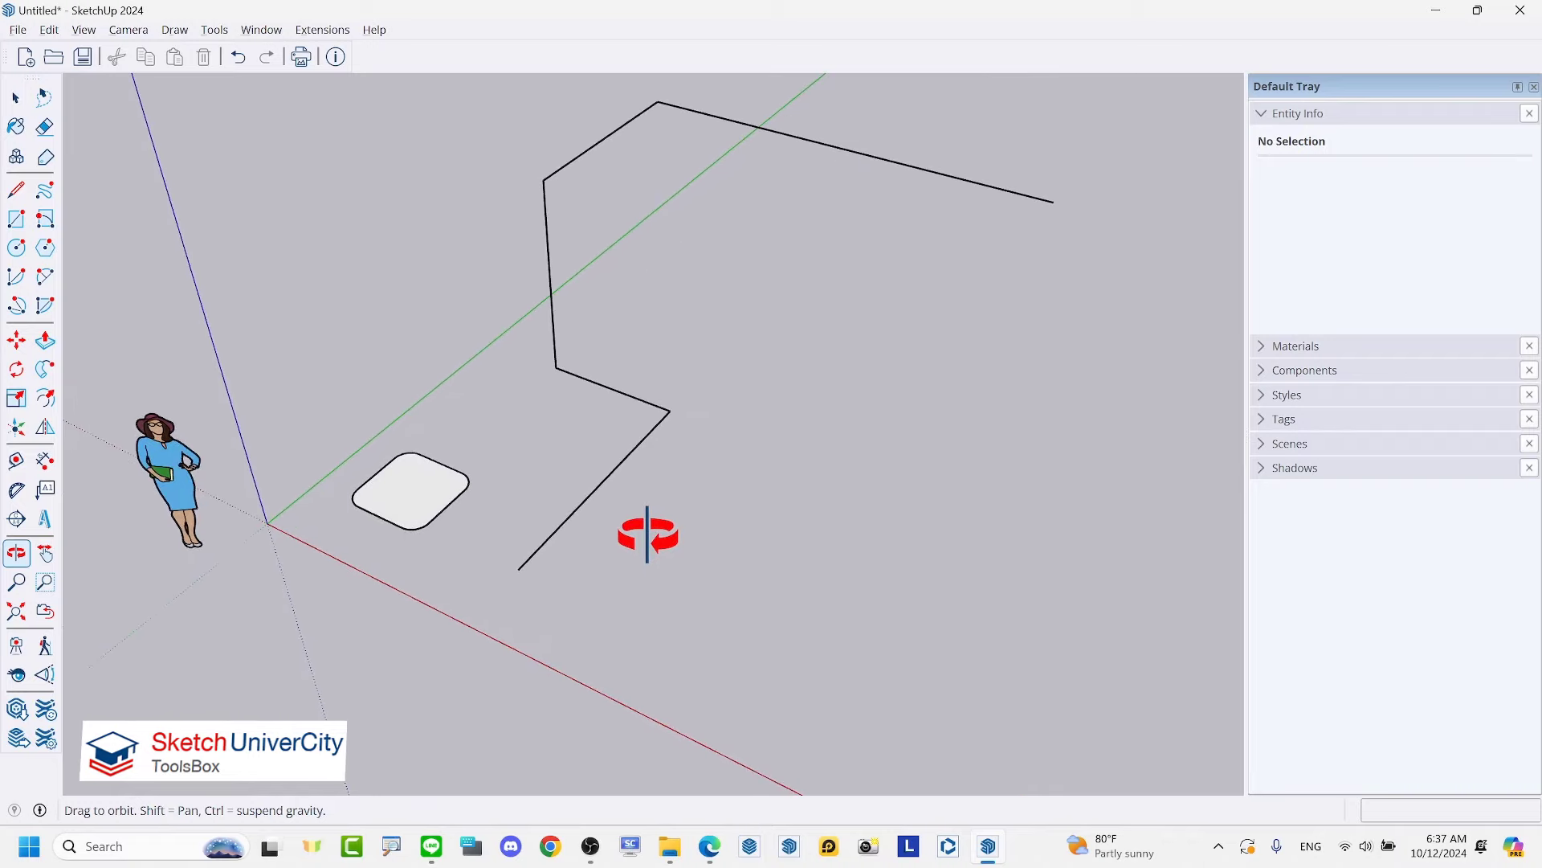
Step: Draw lines across the path's lower bends to close two triangular faces
{"action": "scroll", "coordinate": [663, 458], "scroll_direction": "up", "scroll_amount": 2}
{"action": "key", "text": "l"}
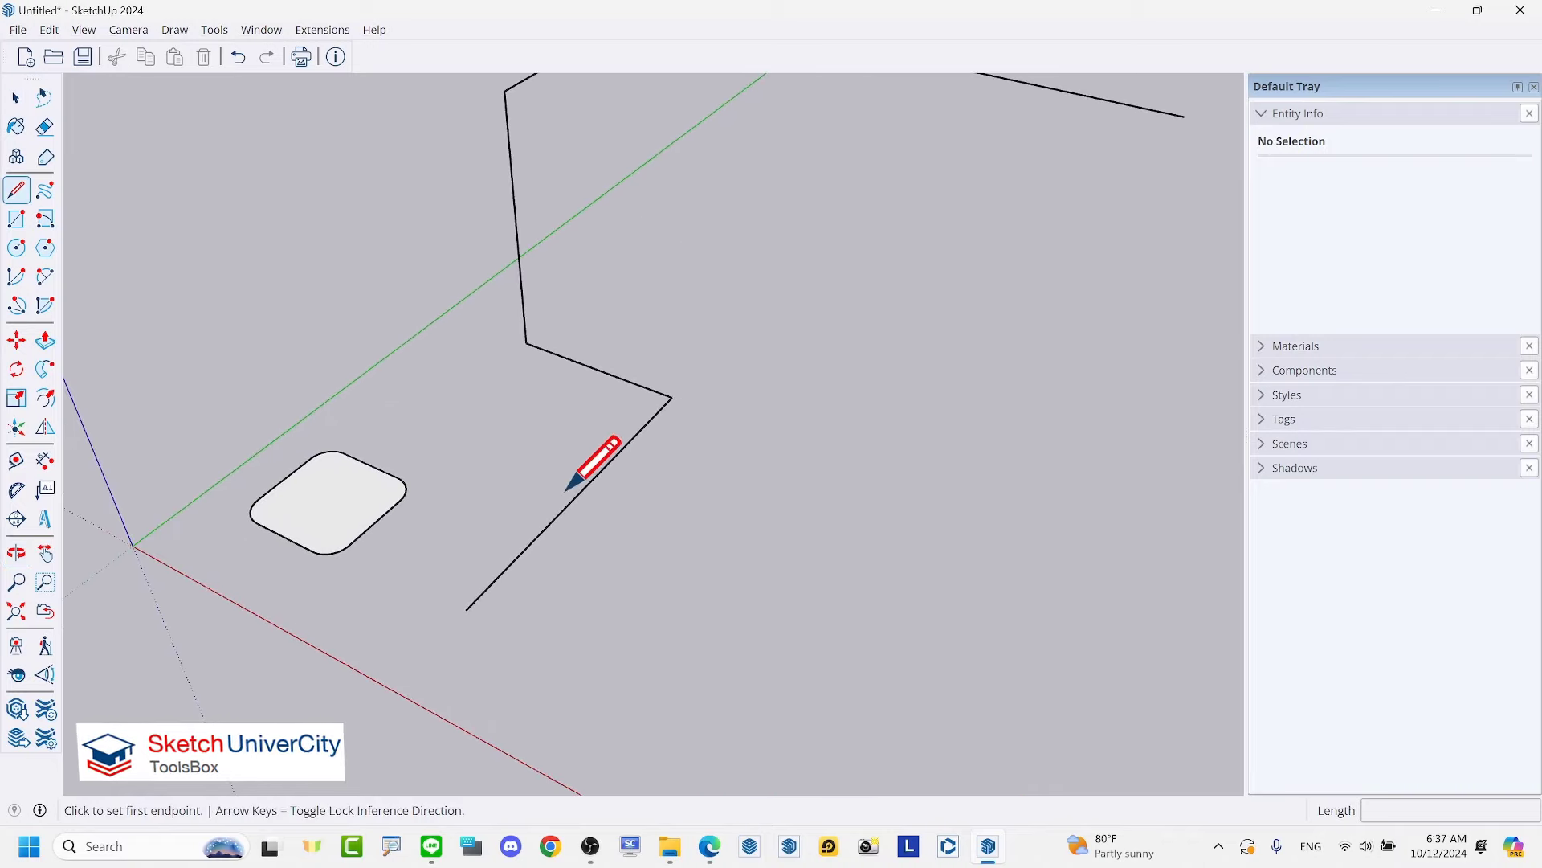
{"action": "left_click", "coordinate": [580, 493]}
{"action": "left_click", "coordinate": [602, 390]}
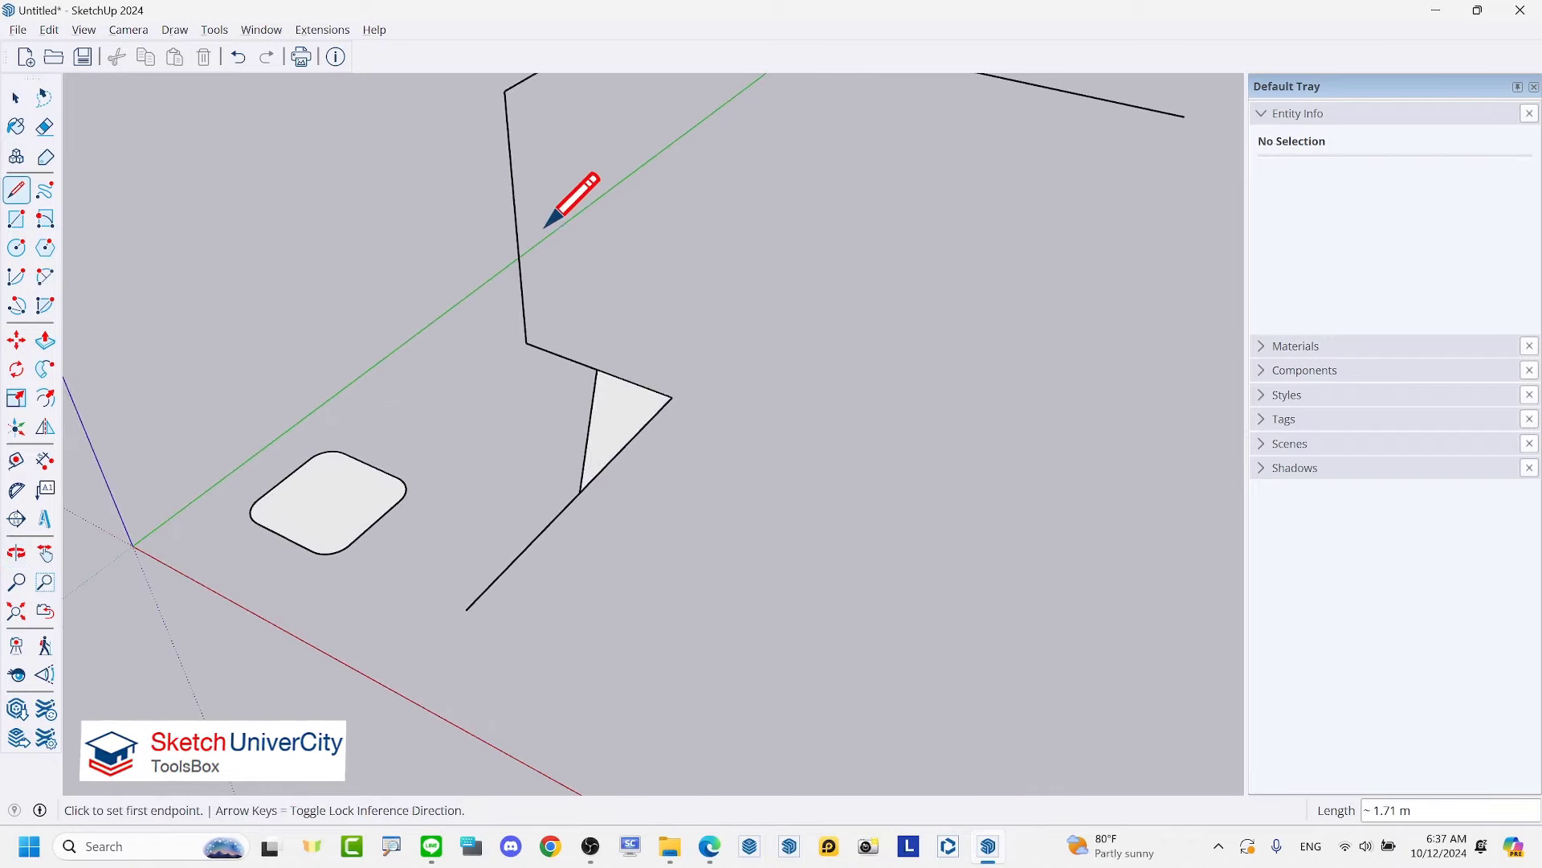
{"action": "scroll", "coordinate": [554, 209], "scroll_direction": "up", "scroll_amount": 3}
{"action": "left_click", "coordinate": [506, 209]}
{"action": "middle_click_drag", "start_coordinate": [509, 207], "coordinate": [675, 272]}
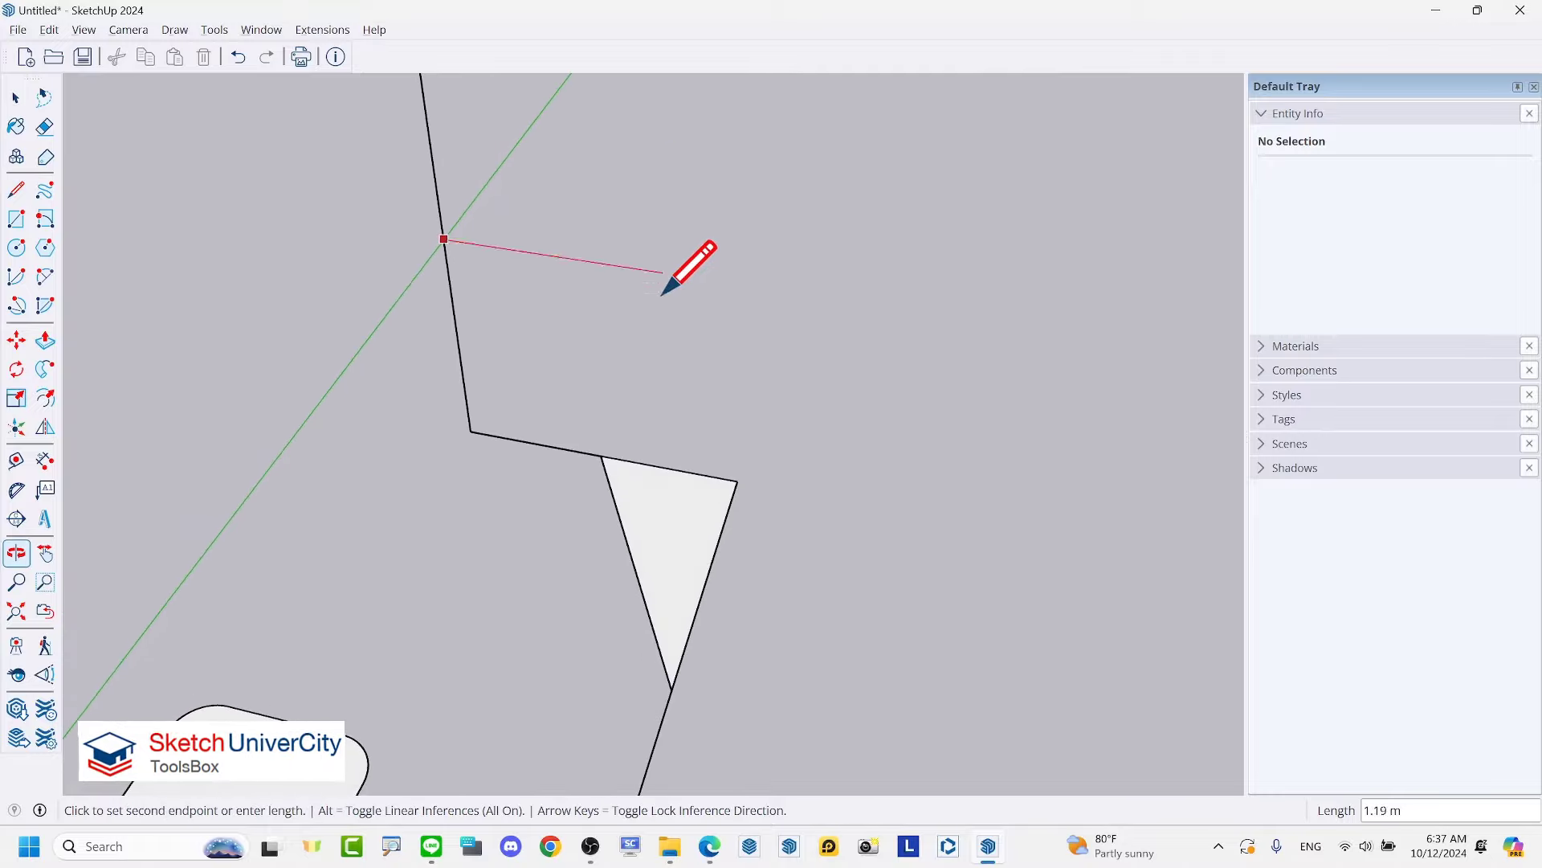
{"action": "left_click", "coordinate": [601, 455]}
Step: Close two more triangular faces across the path's upper bends
{"action": "middle_click_drag", "start_coordinate": [601, 455], "coordinate": [365, 509]}
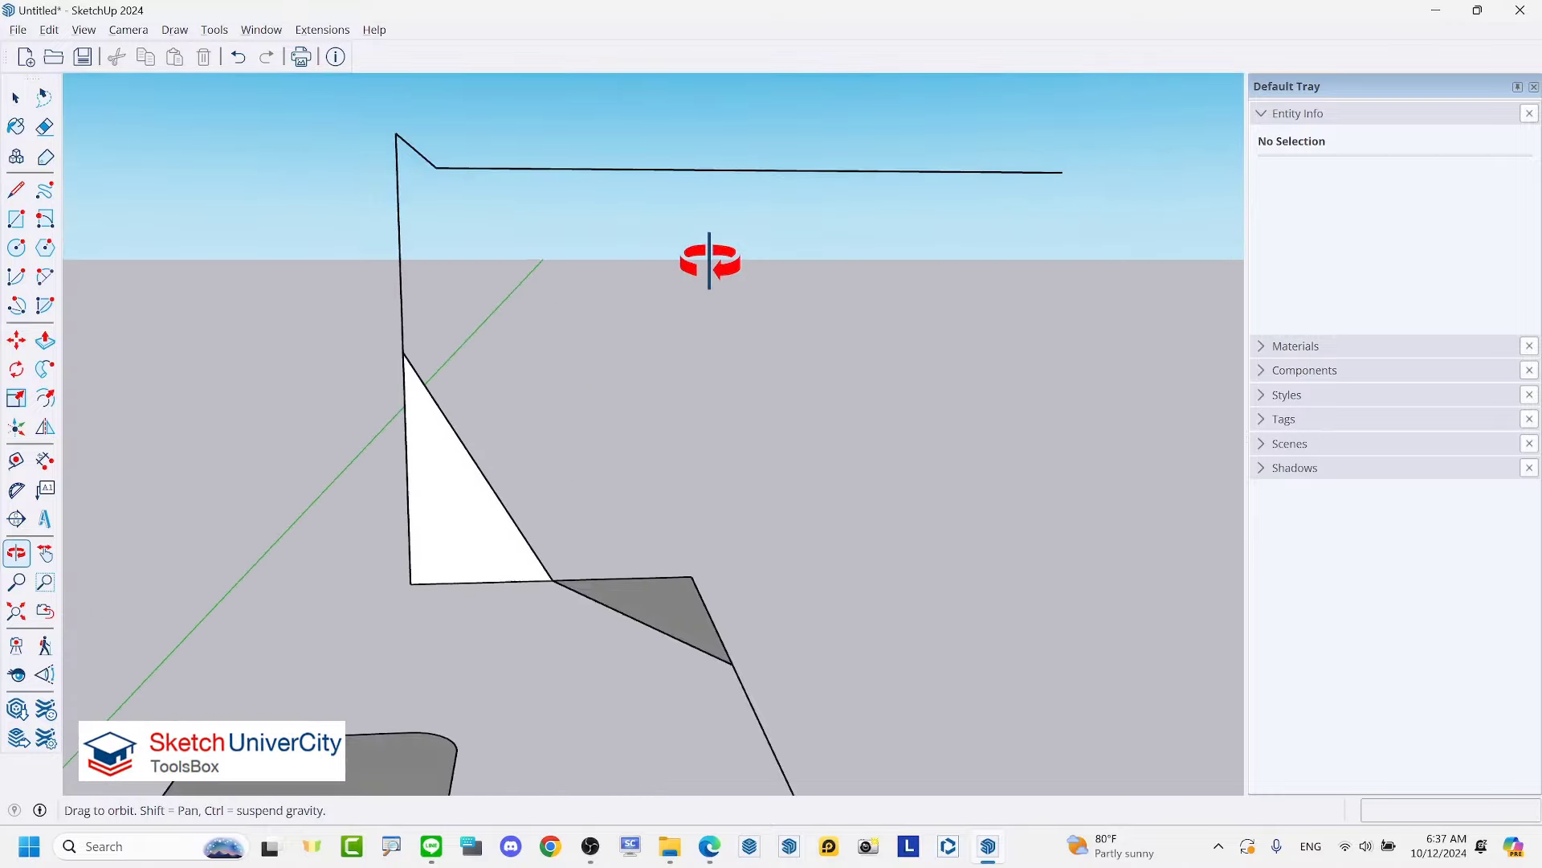
{"action": "left_click", "coordinate": [565, 167]}
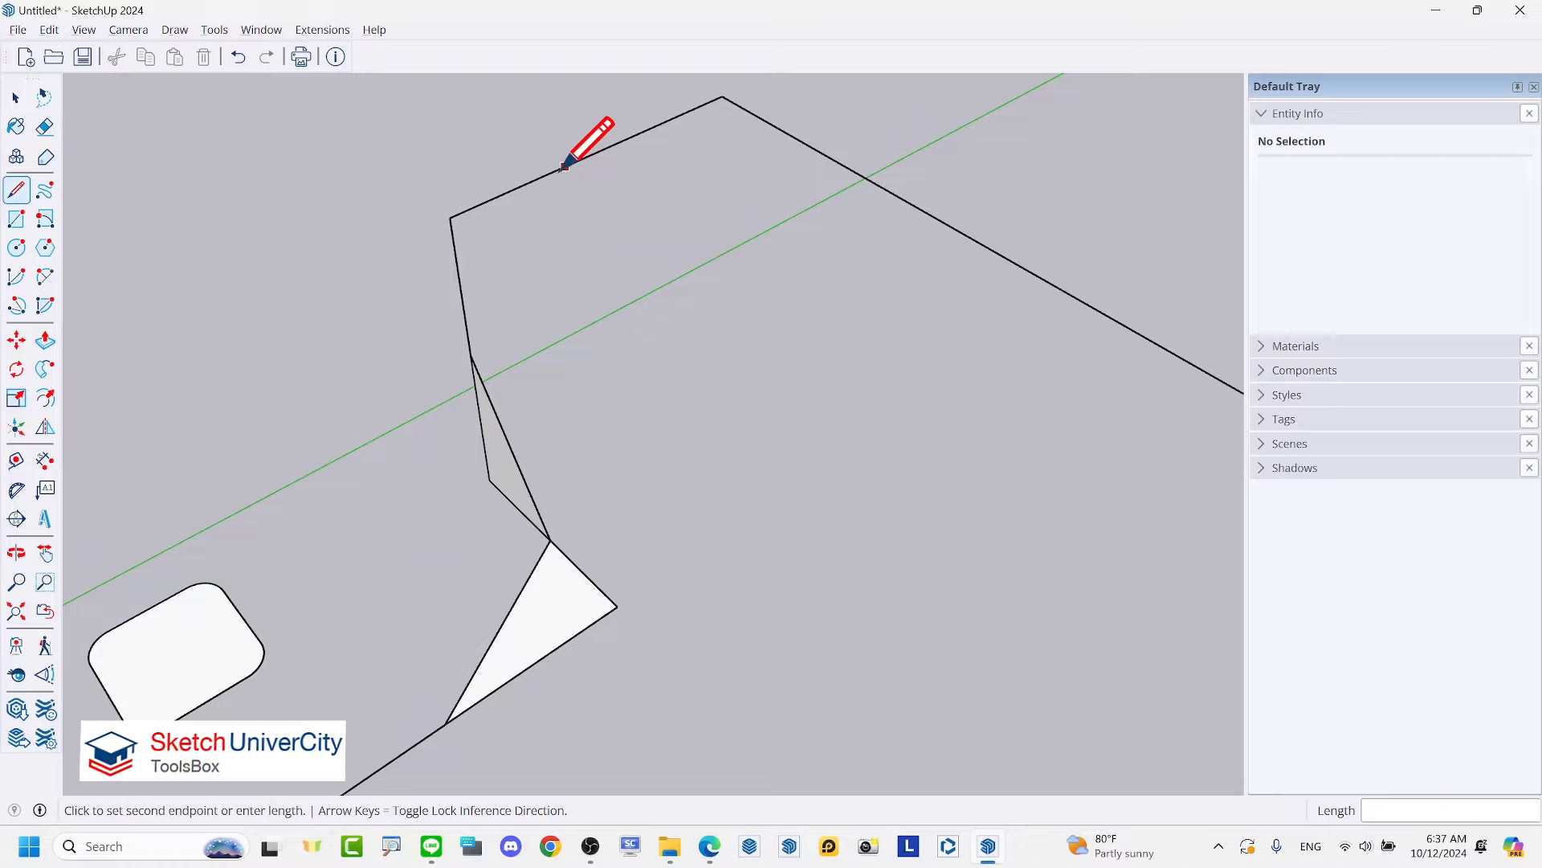
{"action": "left_click", "coordinate": [469, 358]}
{"action": "middle_click_drag", "start_coordinate": [469, 358], "coordinate": [602, 214]}
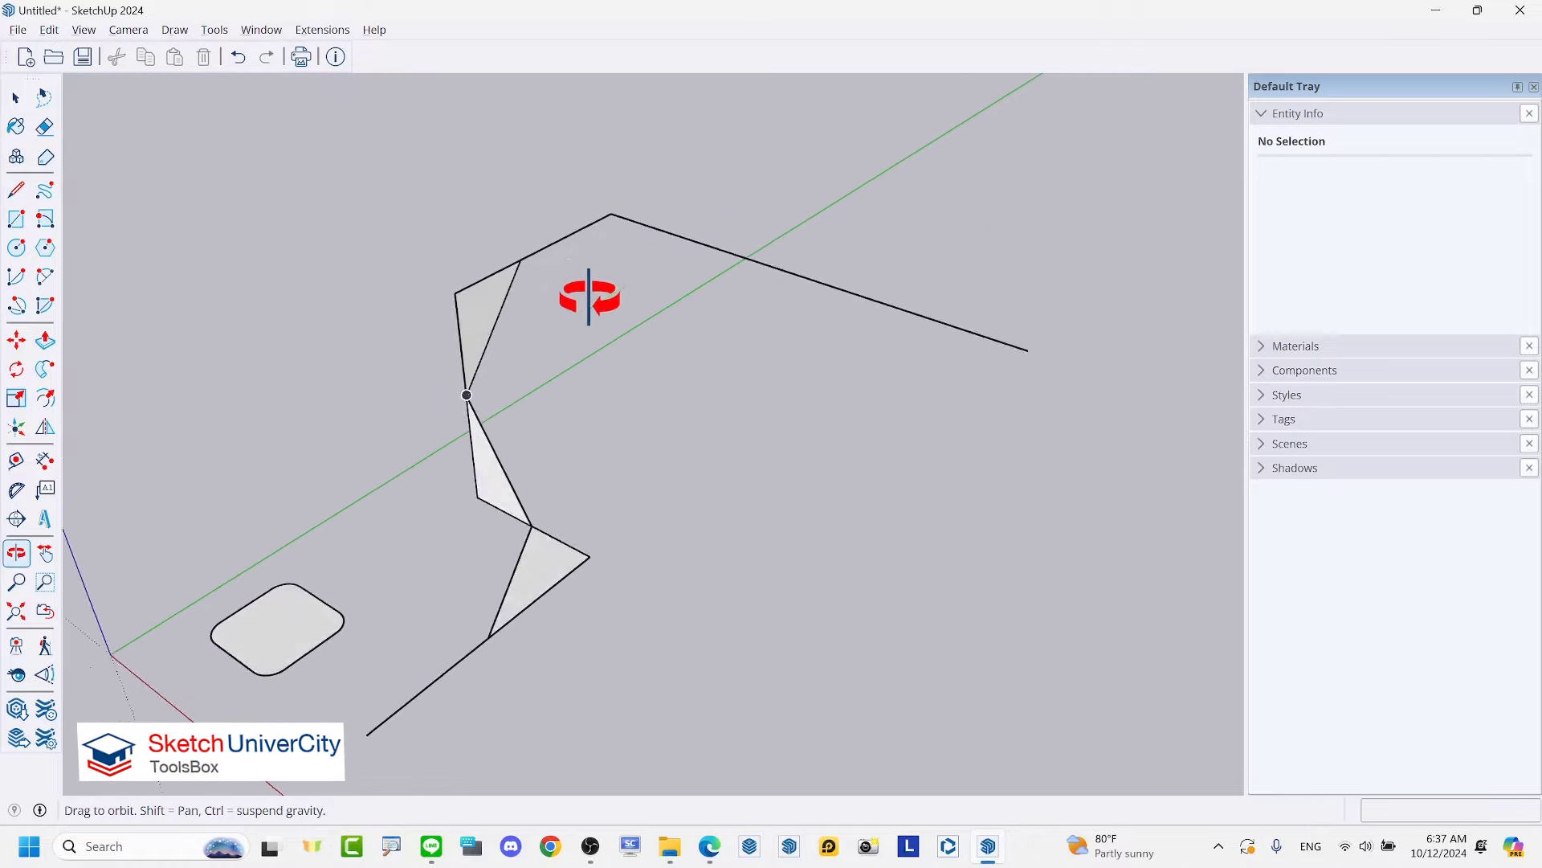
{"action": "left_click", "coordinate": [545, 232]}
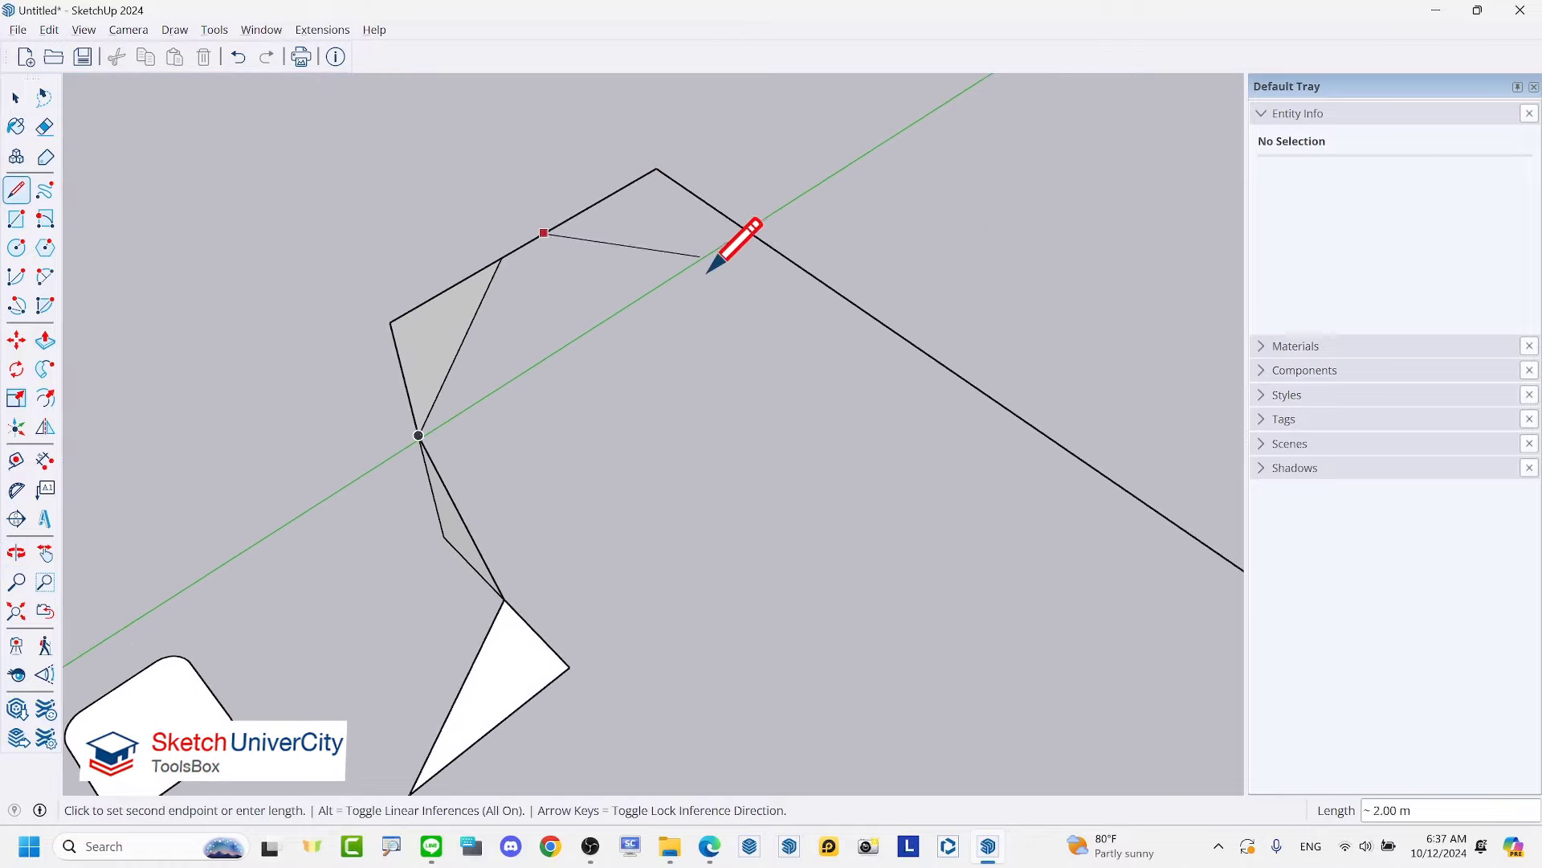
{"action": "left_click", "coordinate": [815, 265]}
{"action": "key", "text": "space"}
Step: Round the lower triangle's outer corner with an arc of radius 0.30 m
{"action": "scroll", "coordinate": [817, 291], "scroll_direction": "down", "scroll_amount": 3}
{"action": "middle_click_drag", "start_coordinate": [817, 291], "coordinate": [624, 653]}
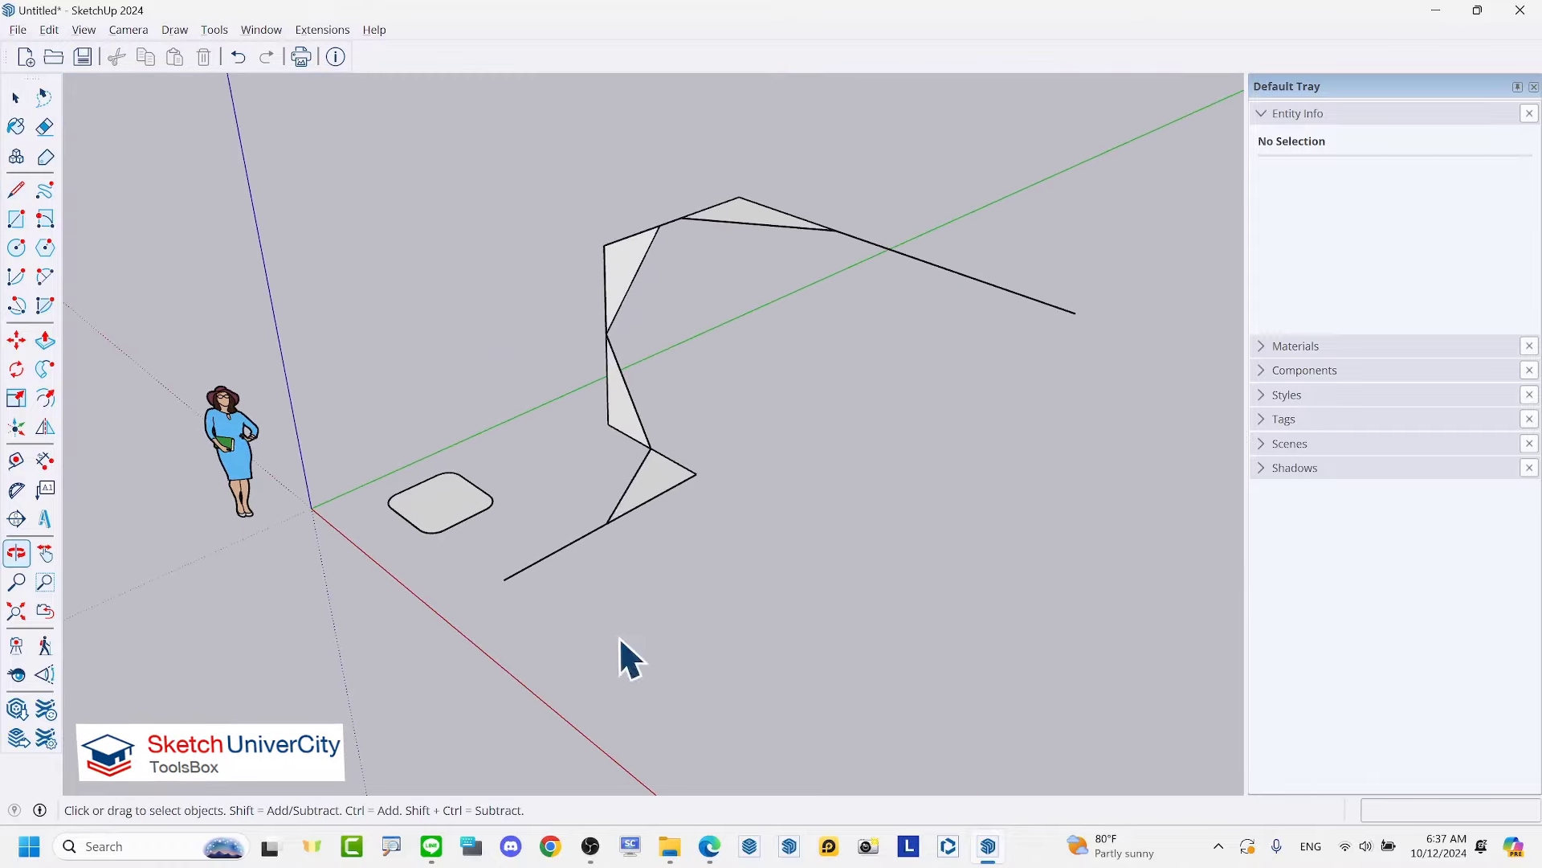
{"action": "scroll", "coordinate": [699, 492], "scroll_direction": "up", "scroll_amount": 5}
{"action": "mouse_move", "coordinate": [698, 492]}
{"action": "middle_mouse_down"}
{"action": "mouse_move", "coordinate": [713, 465]}
{"action": "mouse_move", "coordinate": [747, 476]}
{"action": "middle_mouse_up"}
{"action": "scroll", "coordinate": [748, 478], "scroll_direction": "up", "scroll_amount": 2}
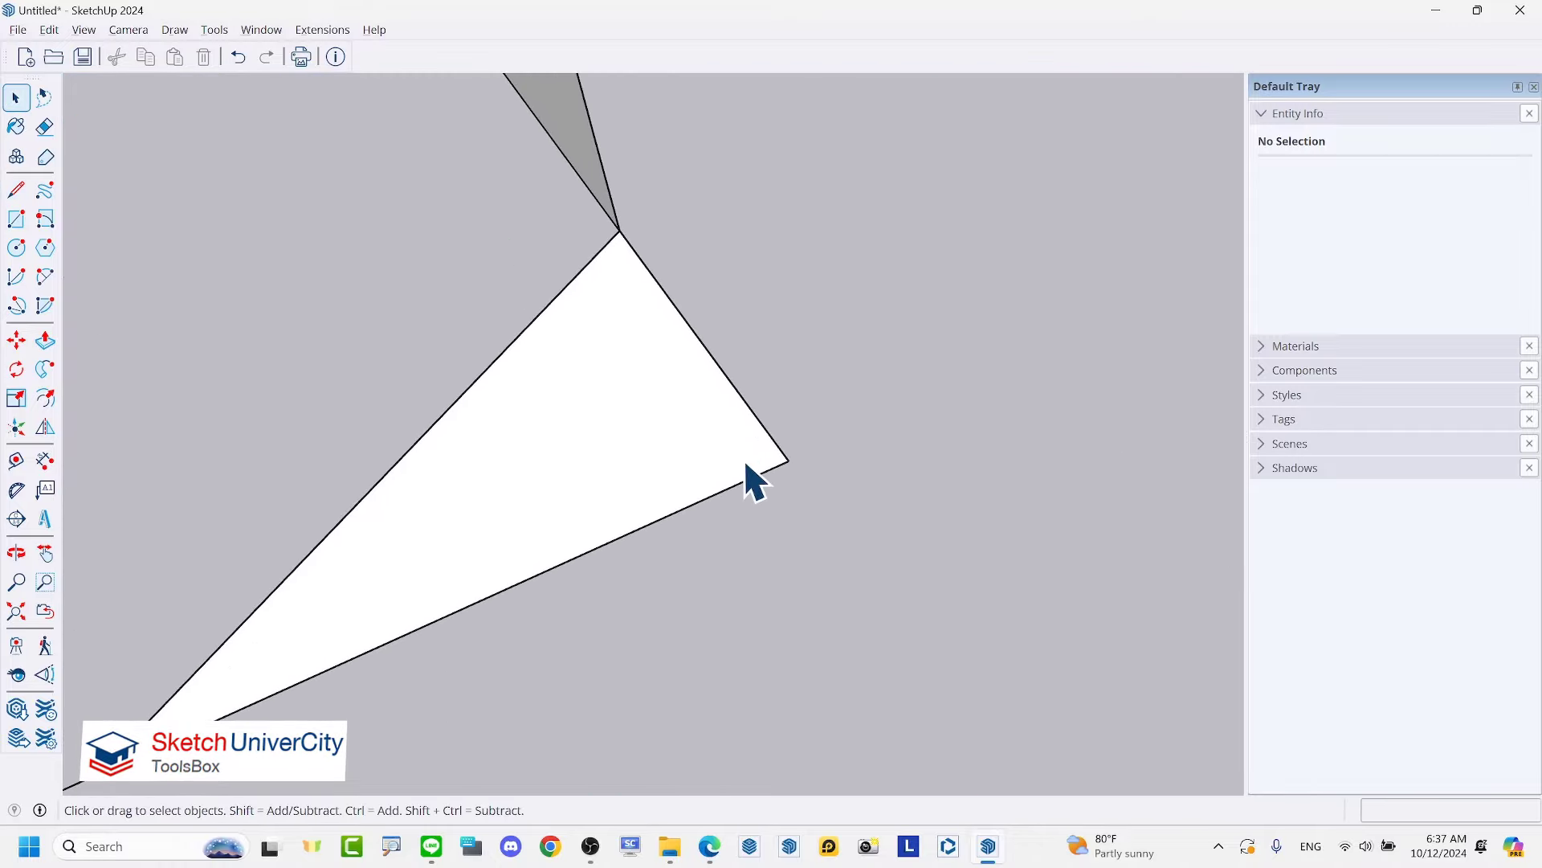
{"action": "scroll", "coordinate": [751, 474], "scroll_direction": "up", "scroll_amount": 2}
{"action": "key", "text": "a"}
{"action": "left_click", "coordinate": [662, 528]}
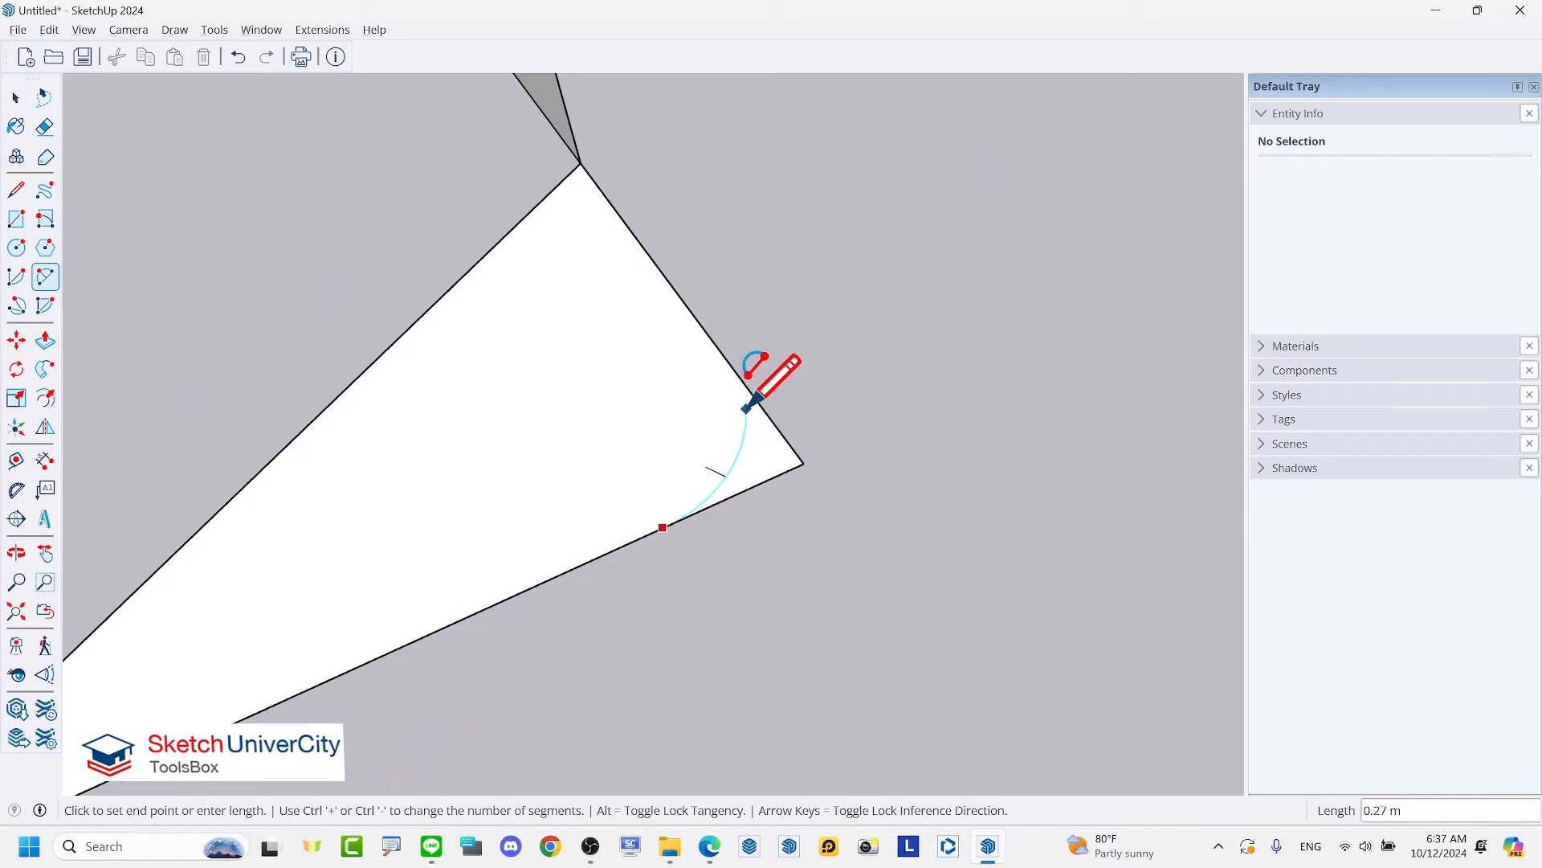
{"action": "left_click", "coordinate": [731, 365]}
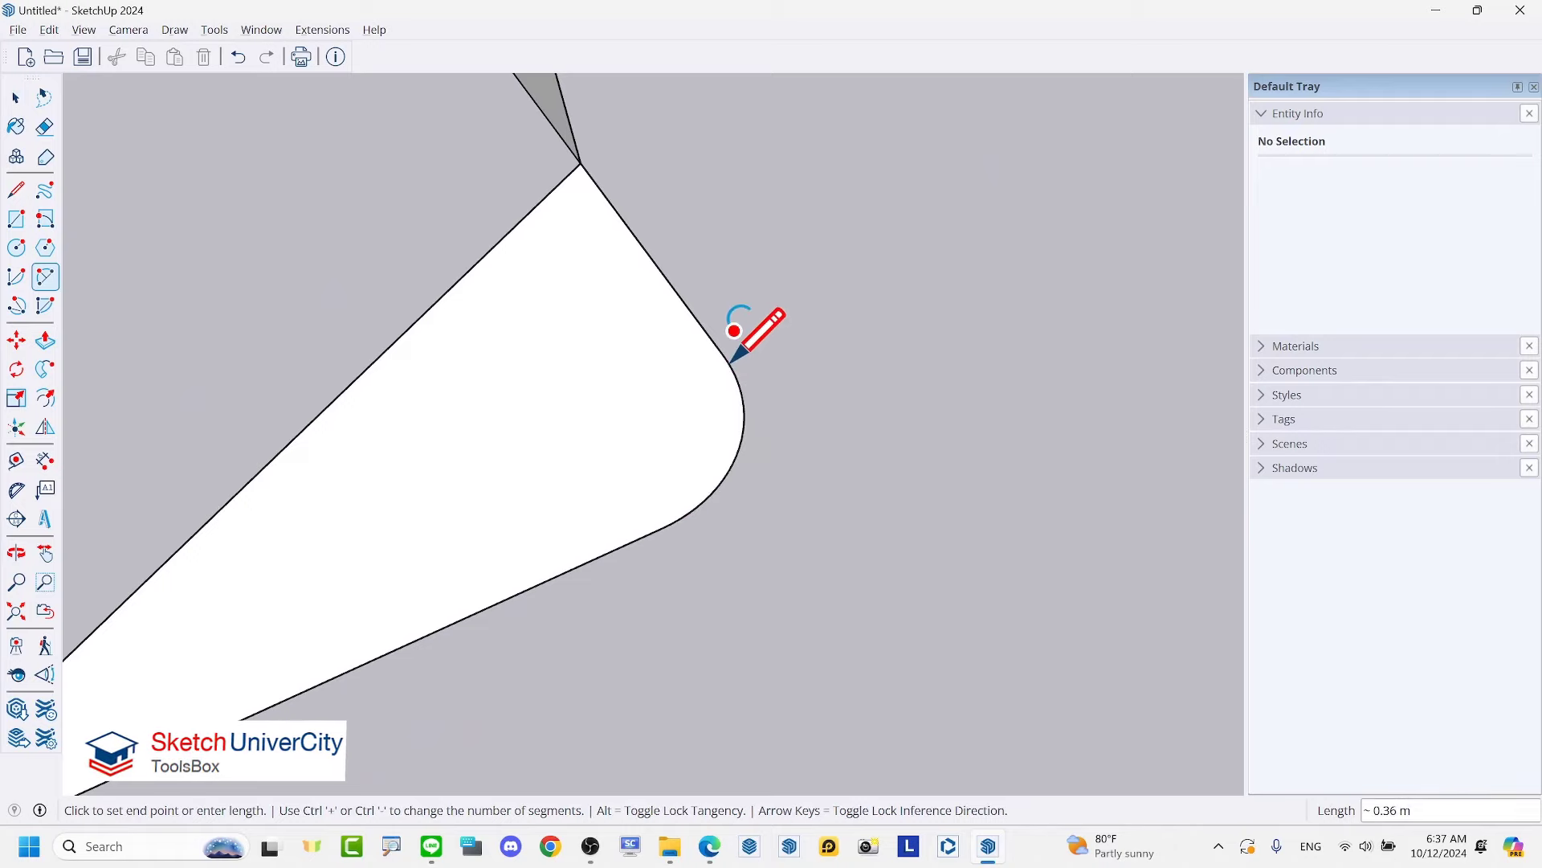
{"action": "key", "text": "space"}
{"action": "left_click", "coordinate": [735, 383]}
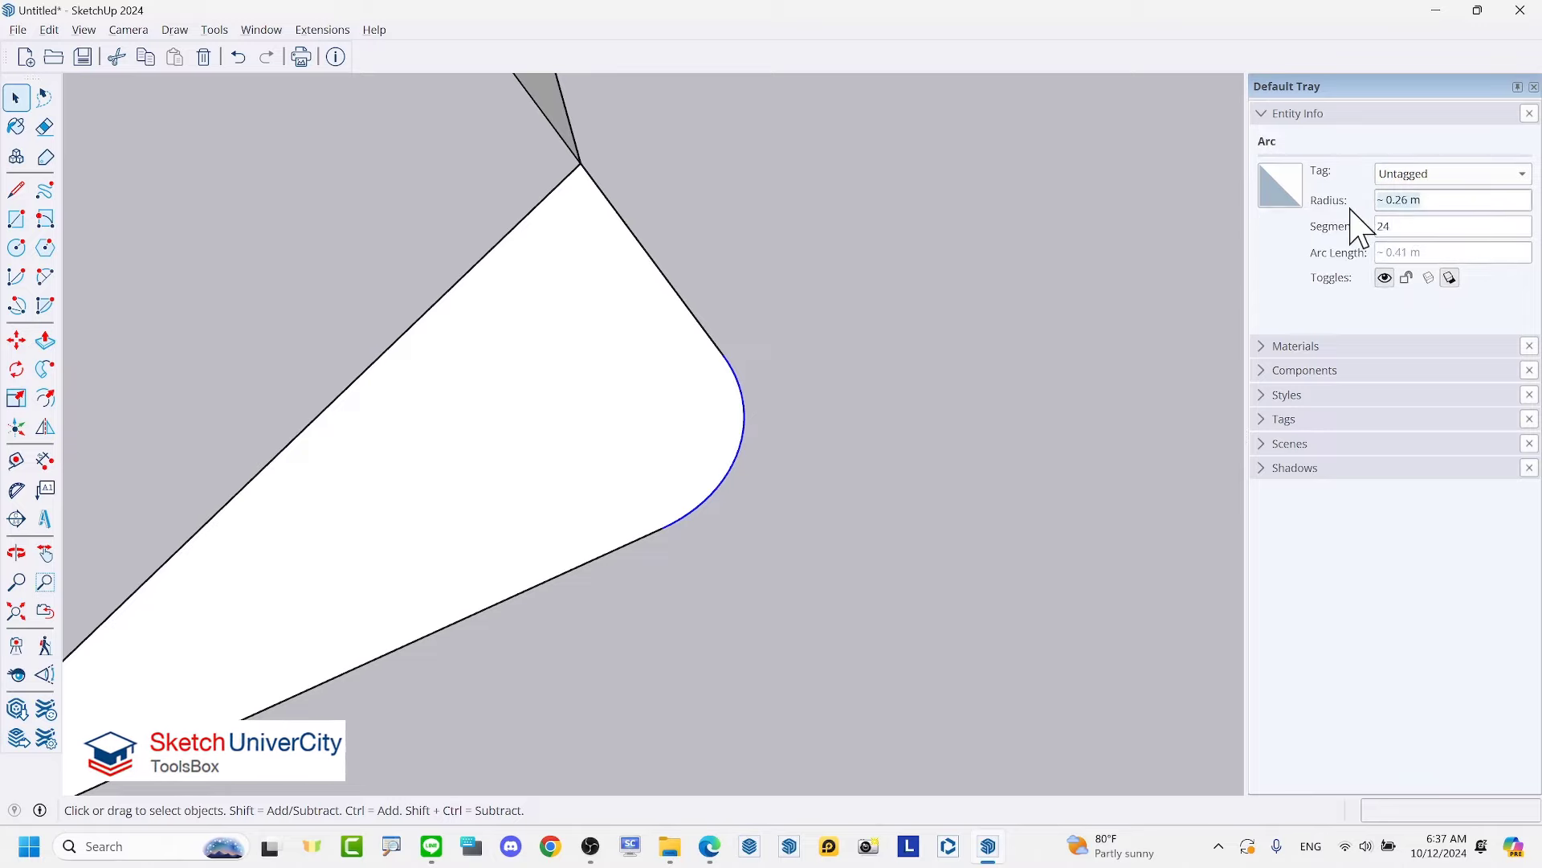
{"action": "key", "text": "Return"}
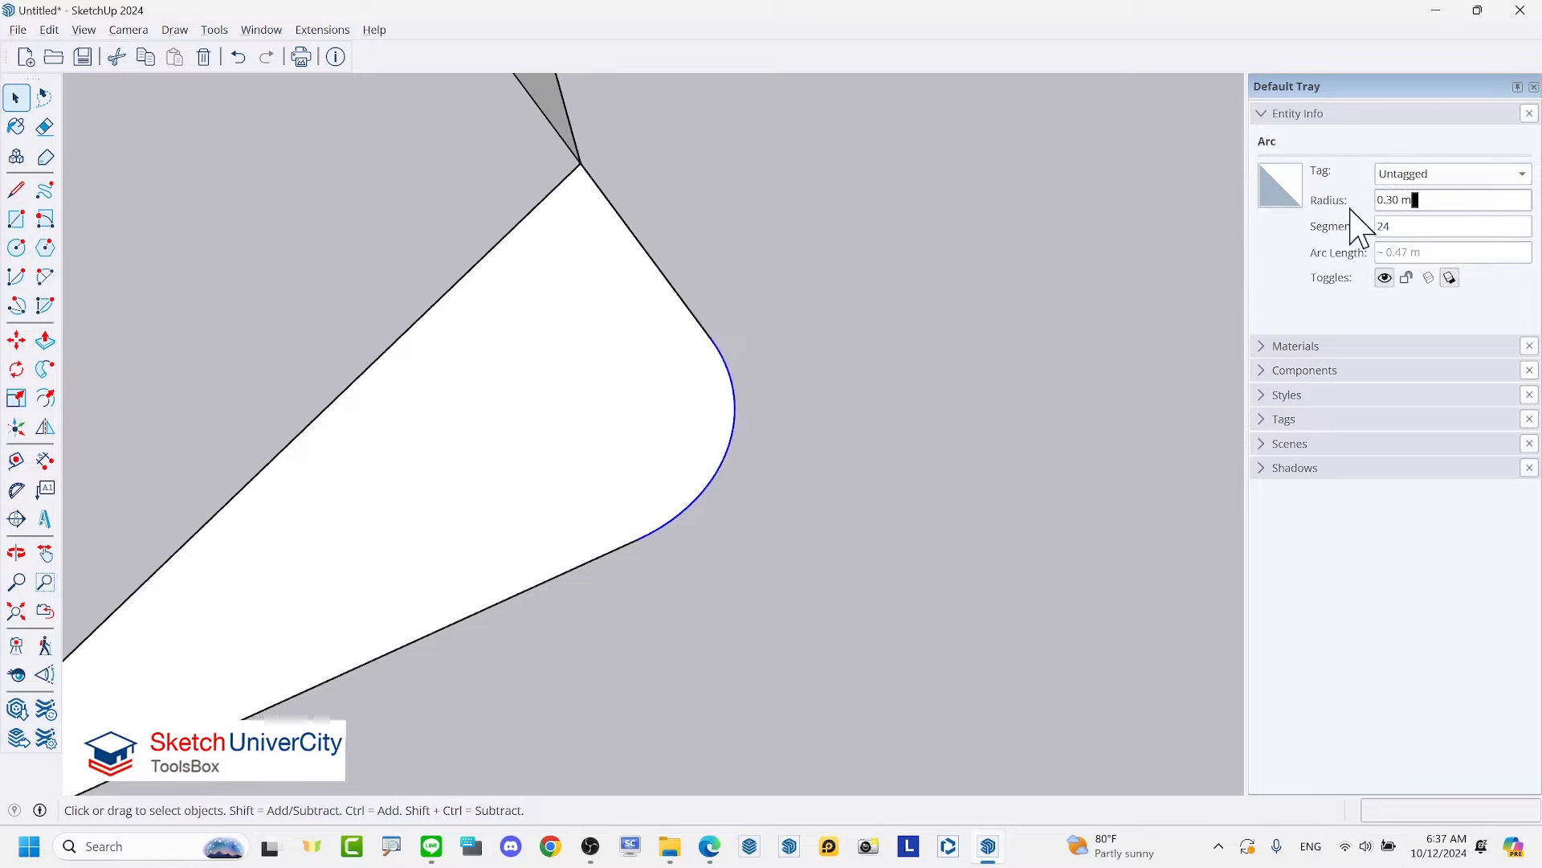
{"action": "scroll", "coordinate": [1025, 739], "scroll_direction": "down", "scroll_amount": 2}
{"action": "mouse_move", "coordinate": [1024, 739]}
{"action": "middle_mouse_down"}
{"action": "mouse_move", "coordinate": [930, 705]}
{"action": "mouse_move", "coordinate": [1041, 494]}
{"action": "middle_mouse_up"}
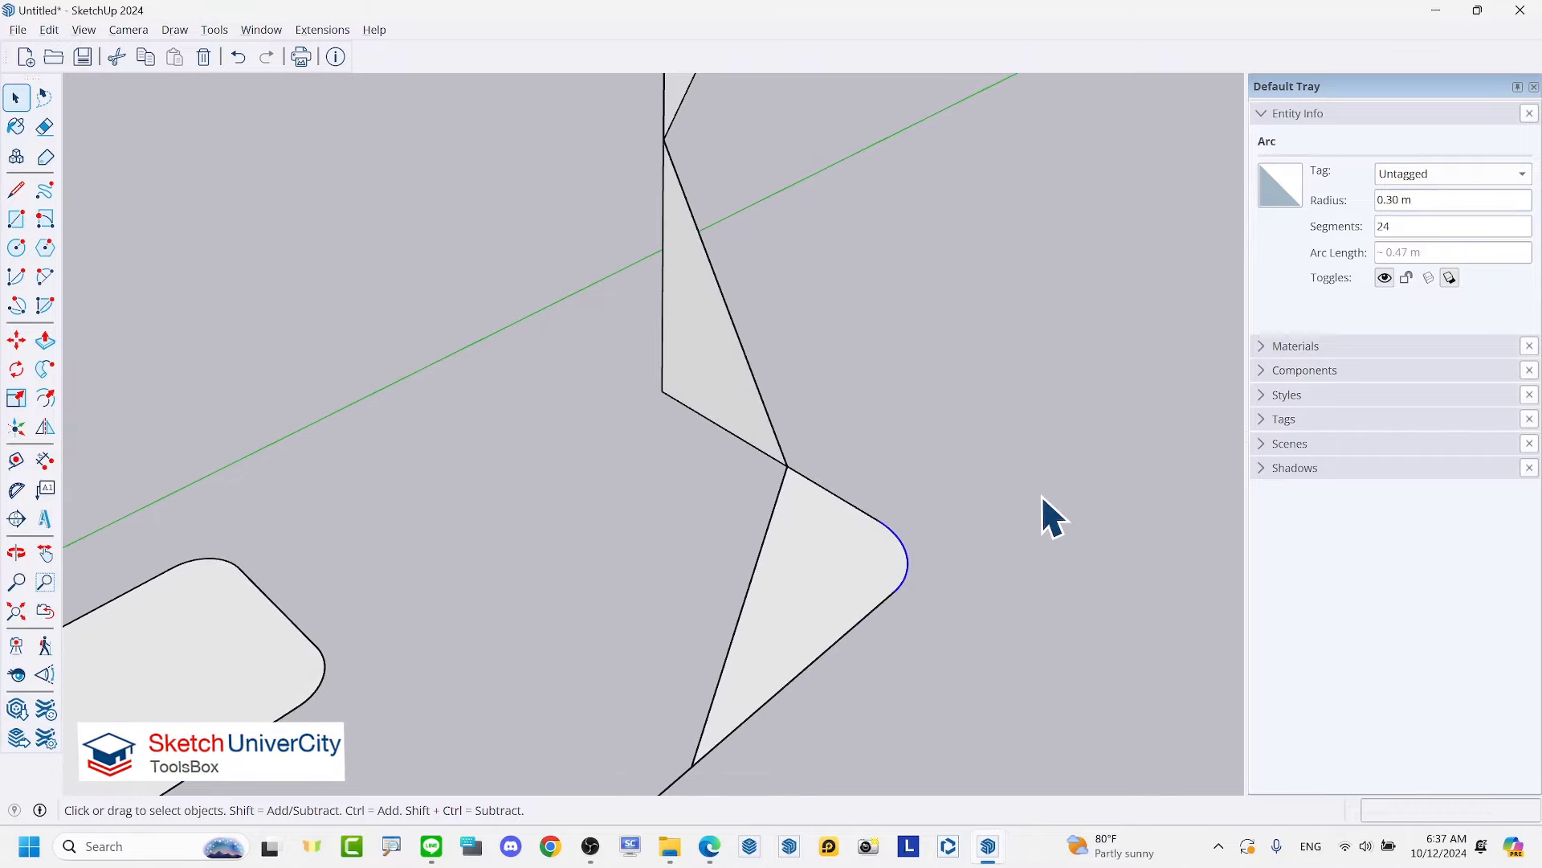
Step: Reselect the Arc tool and orbit toward the upper triangles and grey pie face
{"action": "left_click", "coordinate": [45, 276]}
{"action": "scroll", "coordinate": [655, 229], "scroll_direction": "up", "scroll_amount": 1}
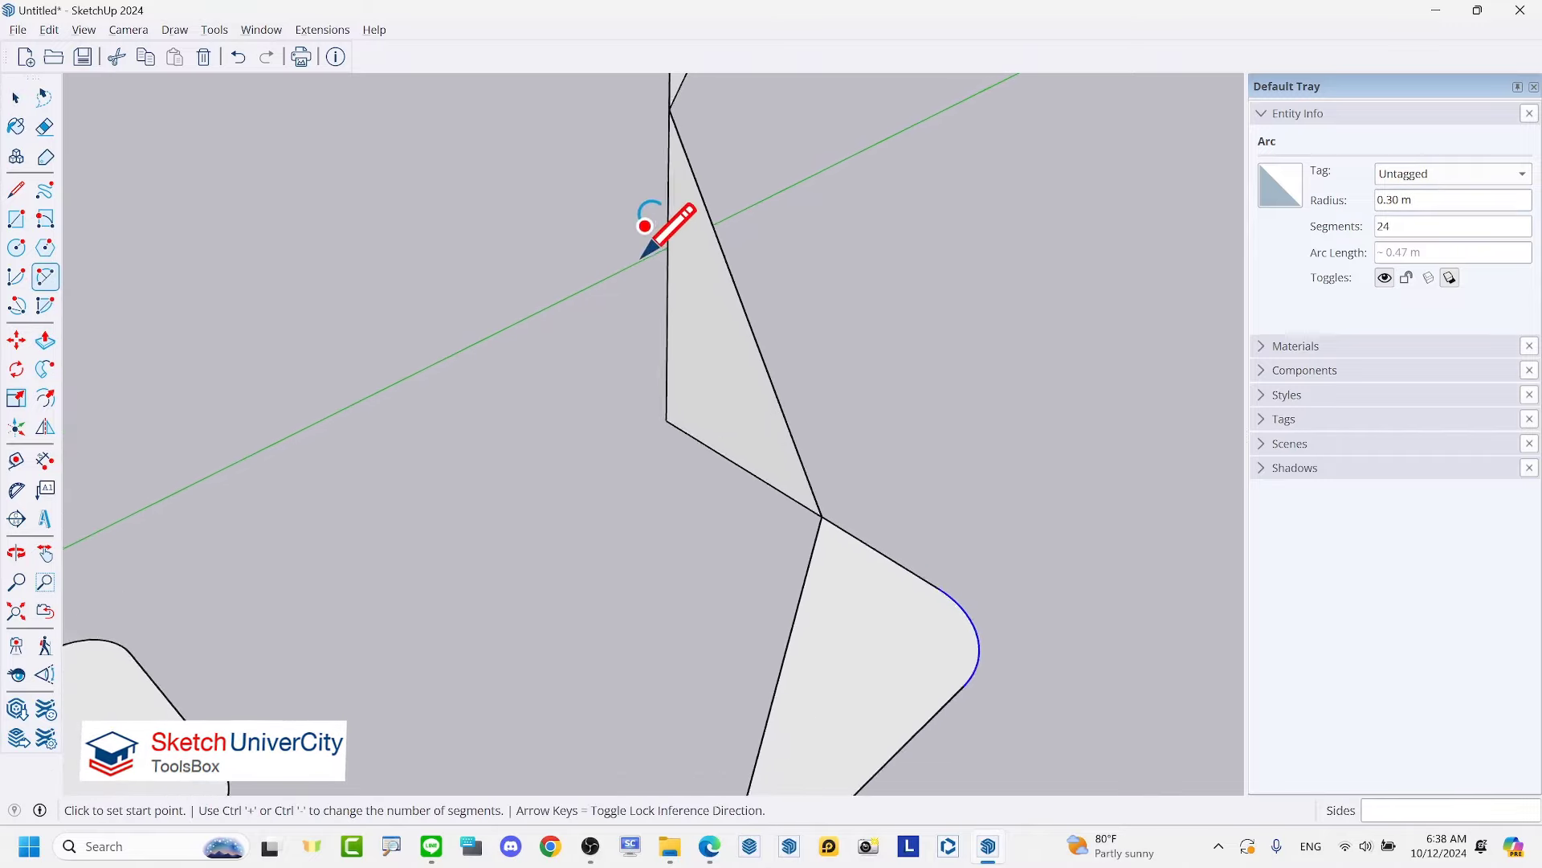
{"action": "scroll", "coordinate": [676, 402], "scroll_direction": "up", "scroll_amount": 2}
{"action": "scroll", "coordinate": [666, 458], "scroll_direction": "down", "scroll_amount": 2}
{"action": "mouse_move", "coordinate": [666, 458]}
{"action": "middle_mouse_down"}
{"action": "mouse_move", "coordinate": [630, 465]}
{"action": "mouse_move", "coordinate": [779, 351]}
{"action": "mouse_move", "coordinate": [231, 168]}
{"action": "middle_mouse_up"}
{"action": "scroll", "coordinate": [544, 252], "scroll_direction": "up", "scroll_amount": 3}
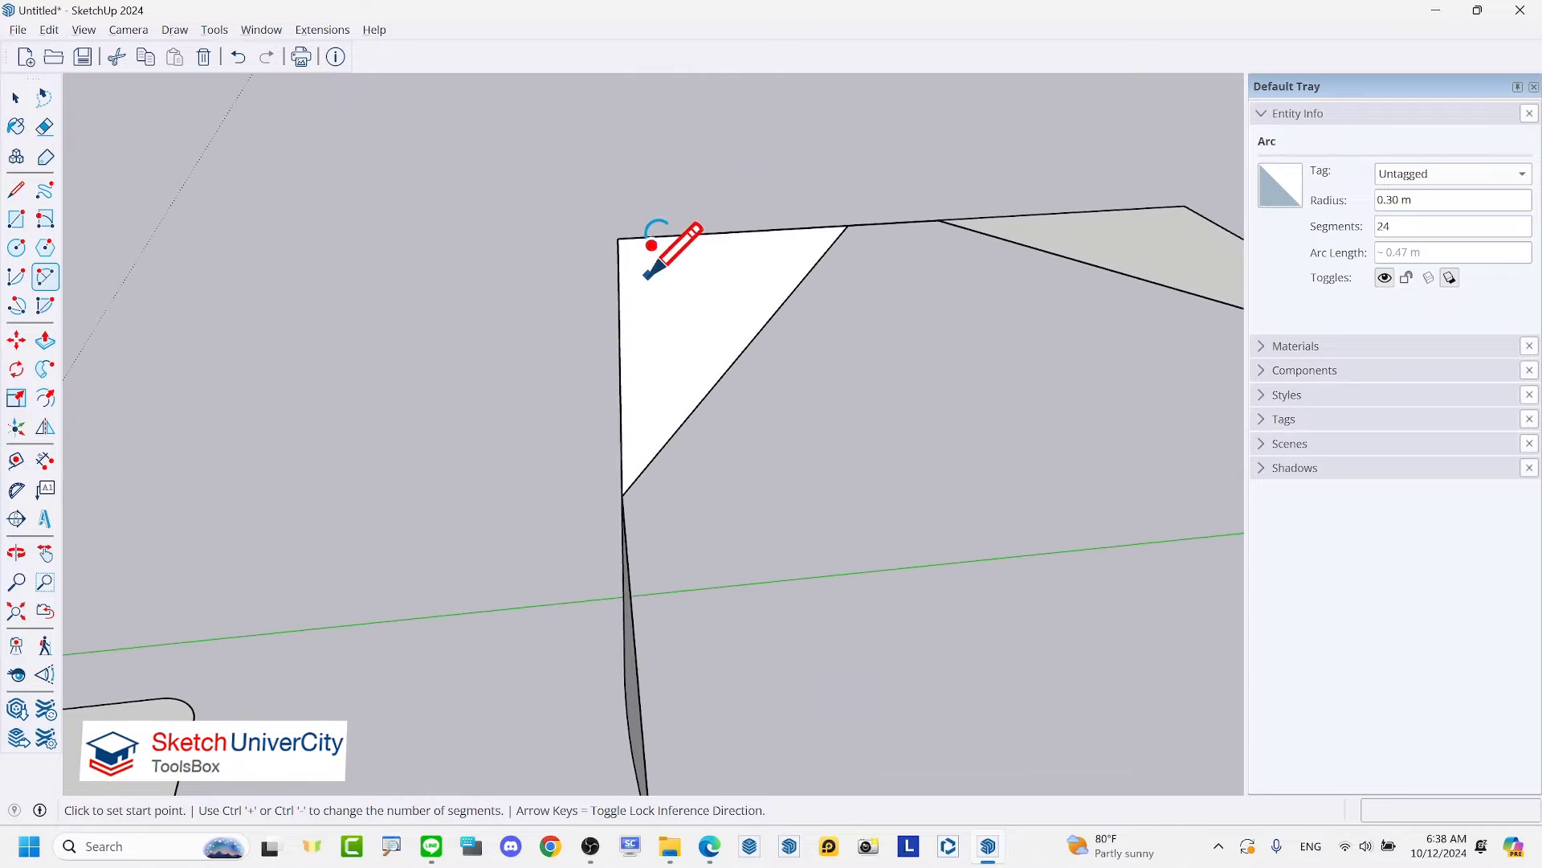
{"action": "middle_click_drag", "start_coordinate": [654, 243], "coordinate": [1195, 234]}
{"action": "scroll", "coordinate": [964, 213], "scroll_direction": "up", "scroll_amount": 2}
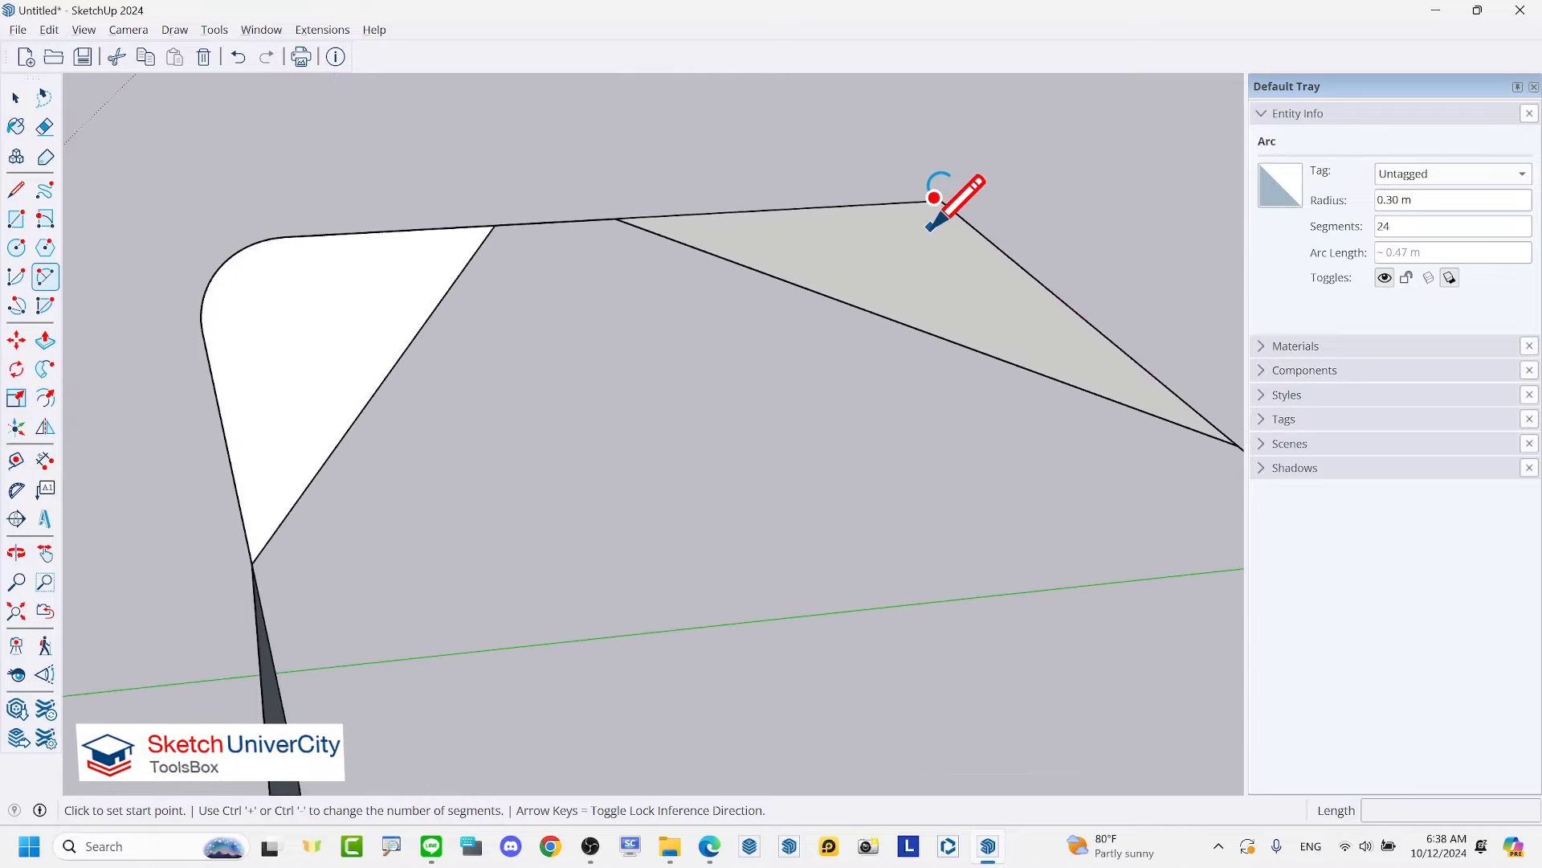
{"action": "middle_click_drag", "start_coordinate": [933, 228], "coordinate": [923, 231]}
Step: Erase the diagonal edges, grey pie face and white faces, leaving the rounded path
{"action": "key", "text": "e"}
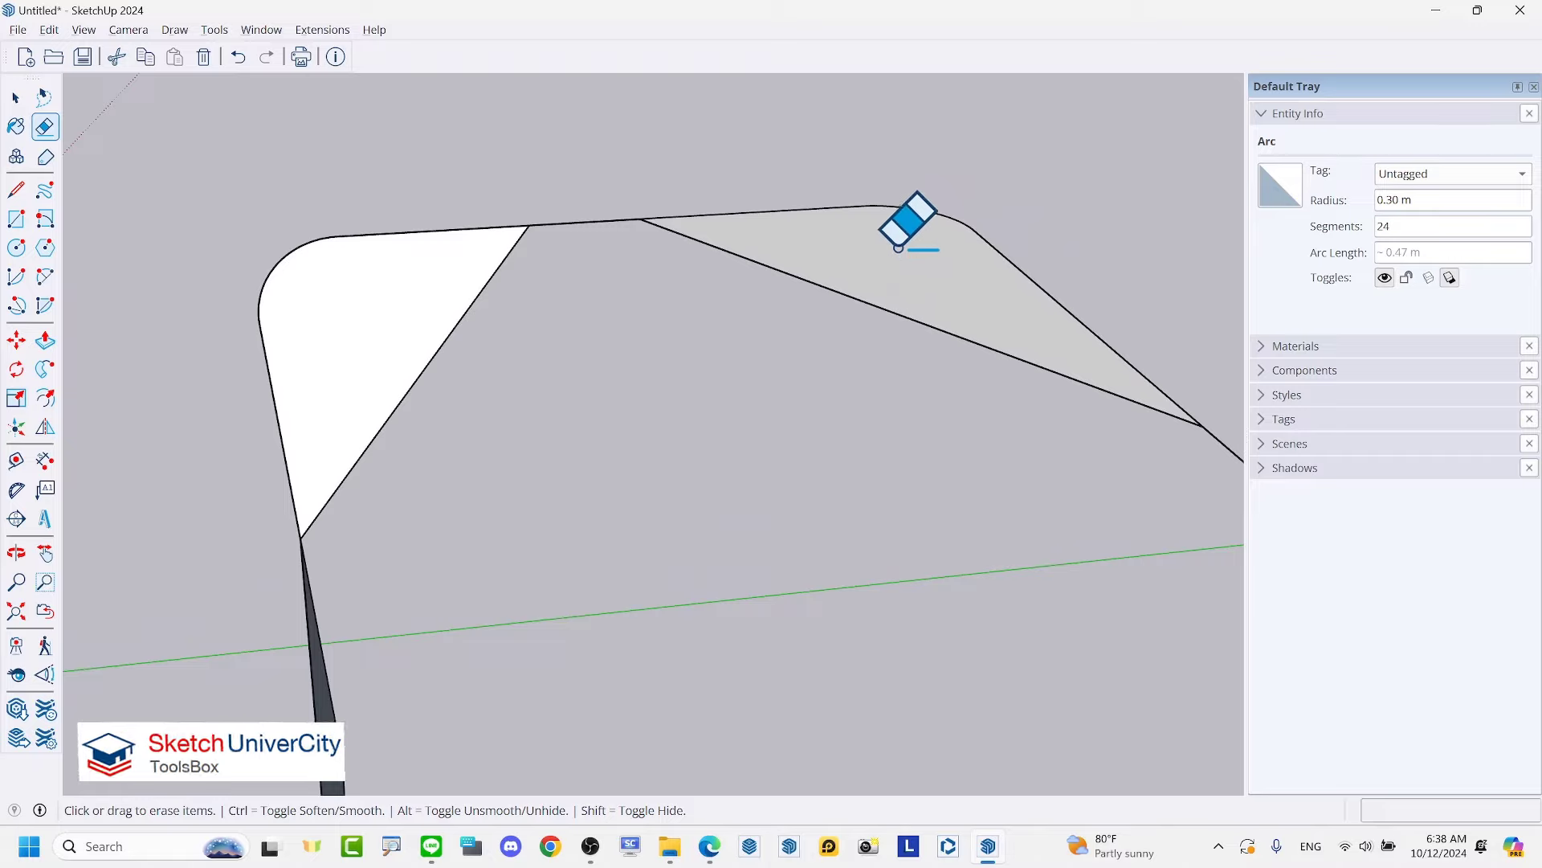
{"action": "left_click_drag", "start_coordinate": [899, 248], "coordinate": [848, 351]}
{"action": "left_click_drag", "start_coordinate": [472, 377], "coordinate": [460, 335]}
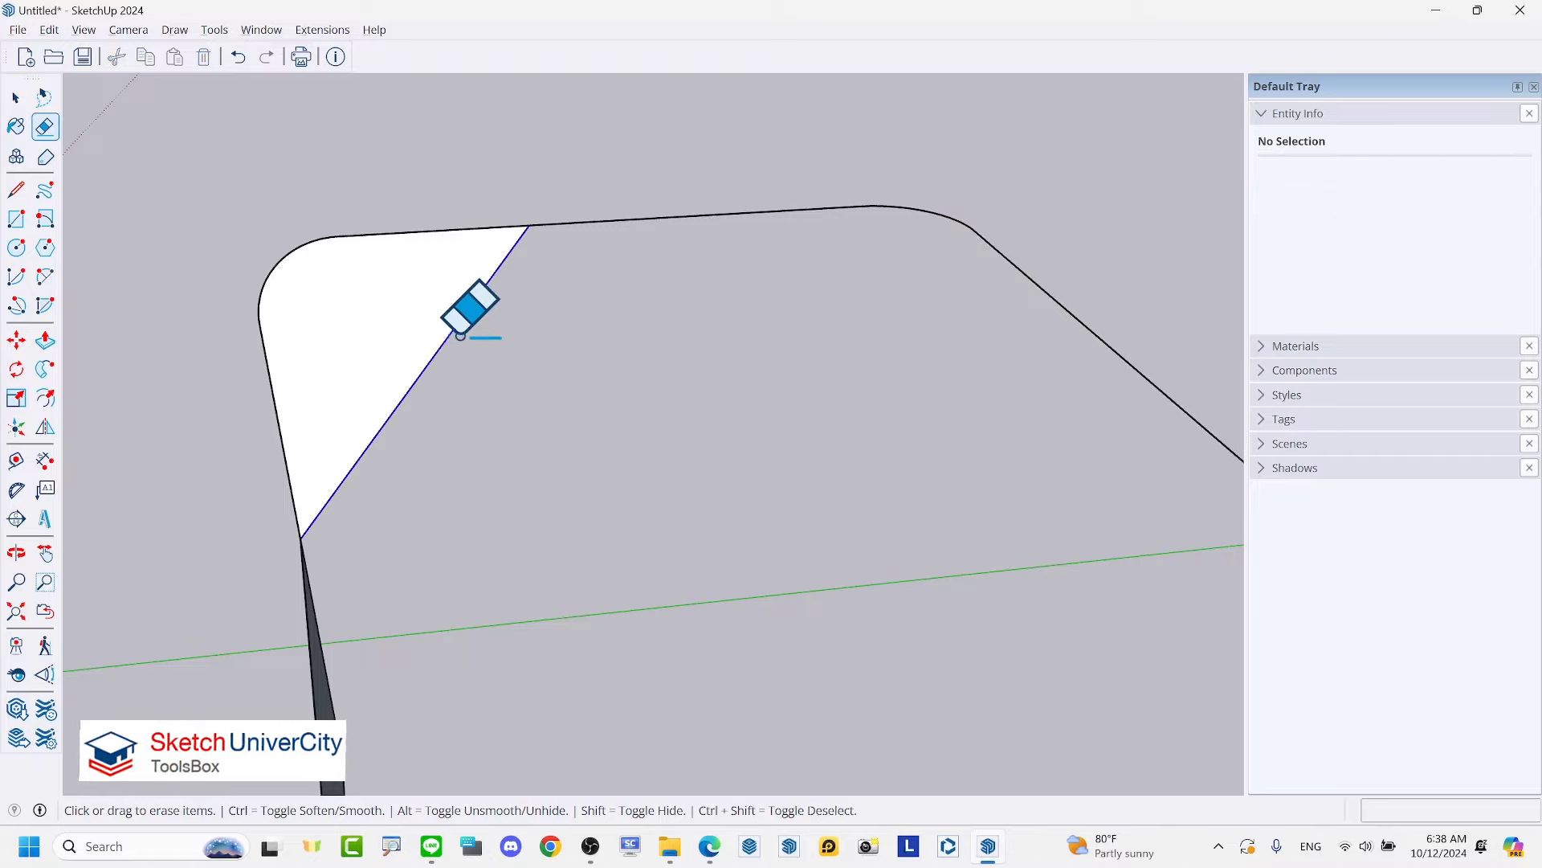
{"action": "scroll", "coordinate": [967, 299], "scroll_direction": "down", "scroll_amount": 5}
{"action": "middle_click_drag", "start_coordinate": [967, 300], "coordinate": [953, 488]}
{"action": "scroll", "coordinate": [954, 488], "scroll_direction": "up", "scroll_amount": 2}
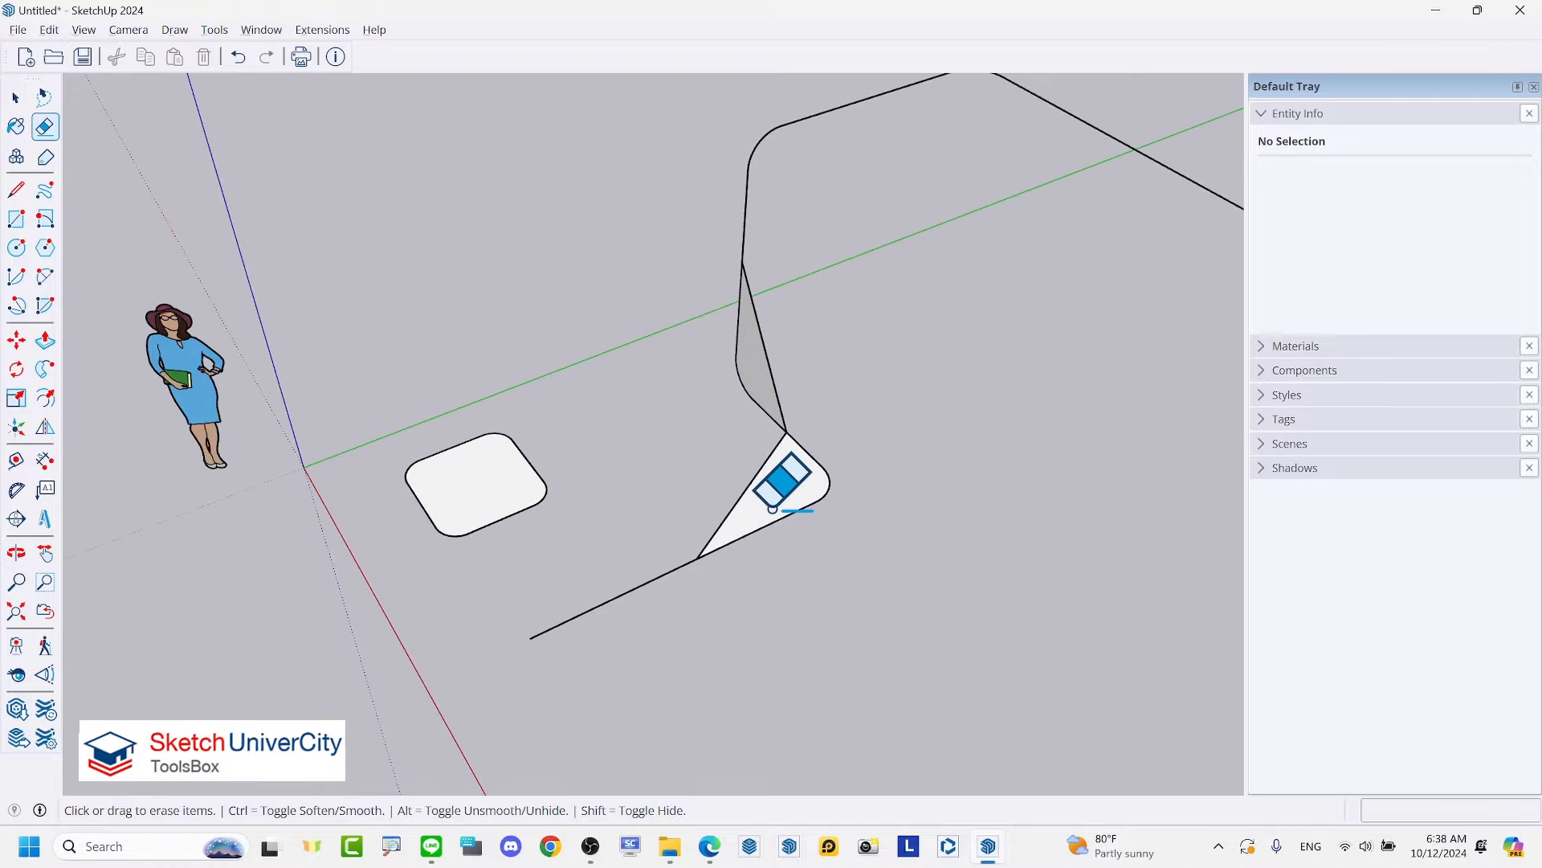
{"action": "left_click_drag", "start_coordinate": [772, 508], "coordinate": [704, 451]}
{"action": "scroll", "coordinate": [758, 328], "scroll_direction": "up", "scroll_amount": 3}
{"action": "left_click_drag", "start_coordinate": [758, 328], "coordinate": [737, 355]}
{"action": "scroll", "coordinate": [737, 426], "scroll_direction": "down", "scroll_amount": 3}
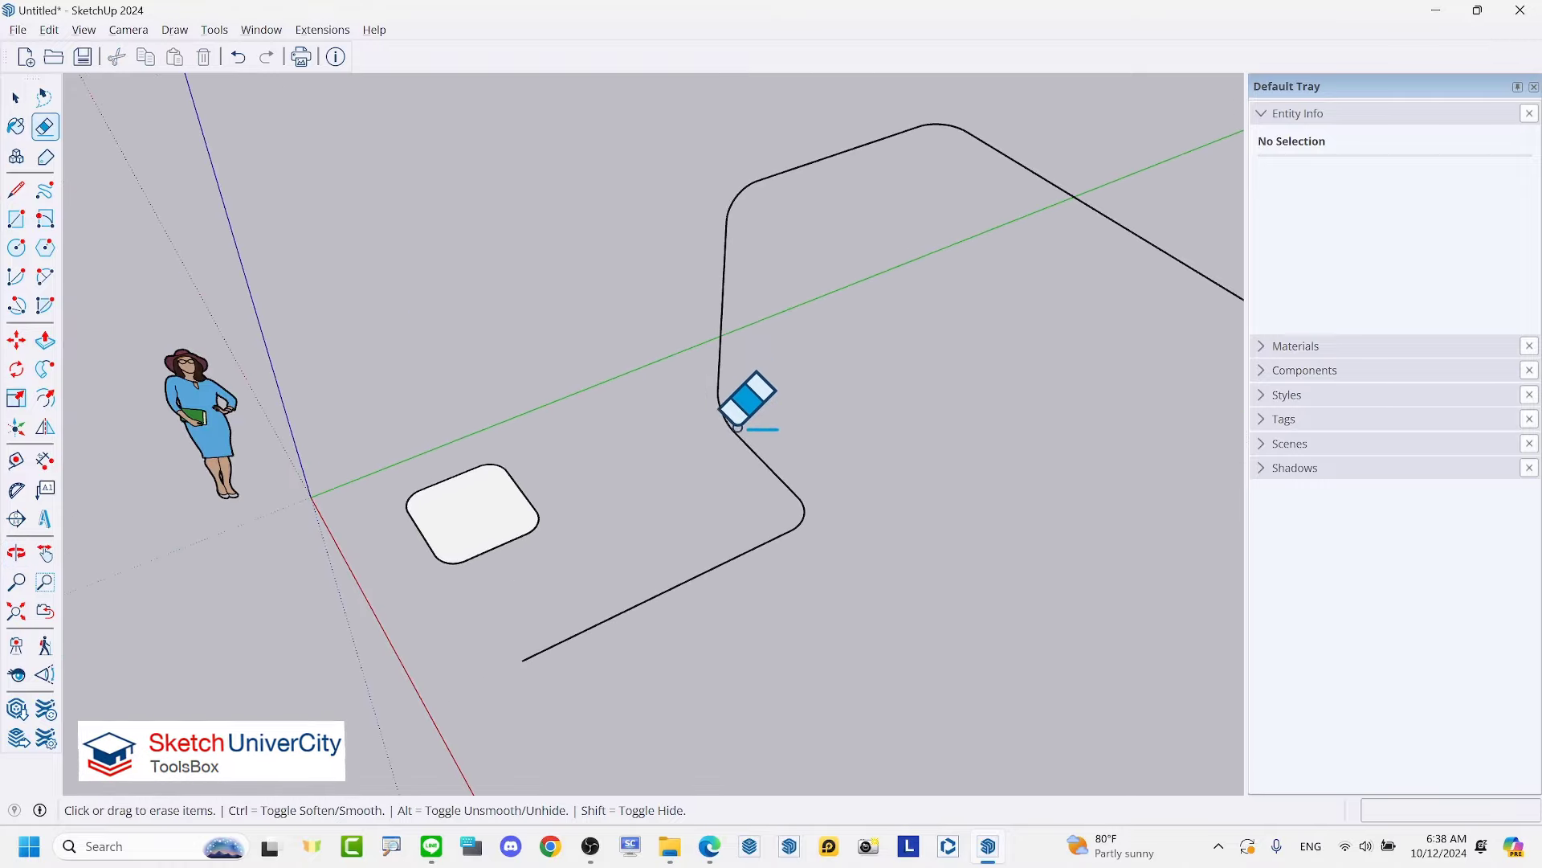
{"action": "middle_click_drag", "start_coordinate": [737, 425], "coordinate": [899, 399]}
{"action": "scroll", "coordinate": [871, 423], "scroll_direction": "up", "scroll_amount": 2}
{"action": "scroll", "coordinate": [871, 423], "scroll_direction": "up", "scroll_amount": 3}
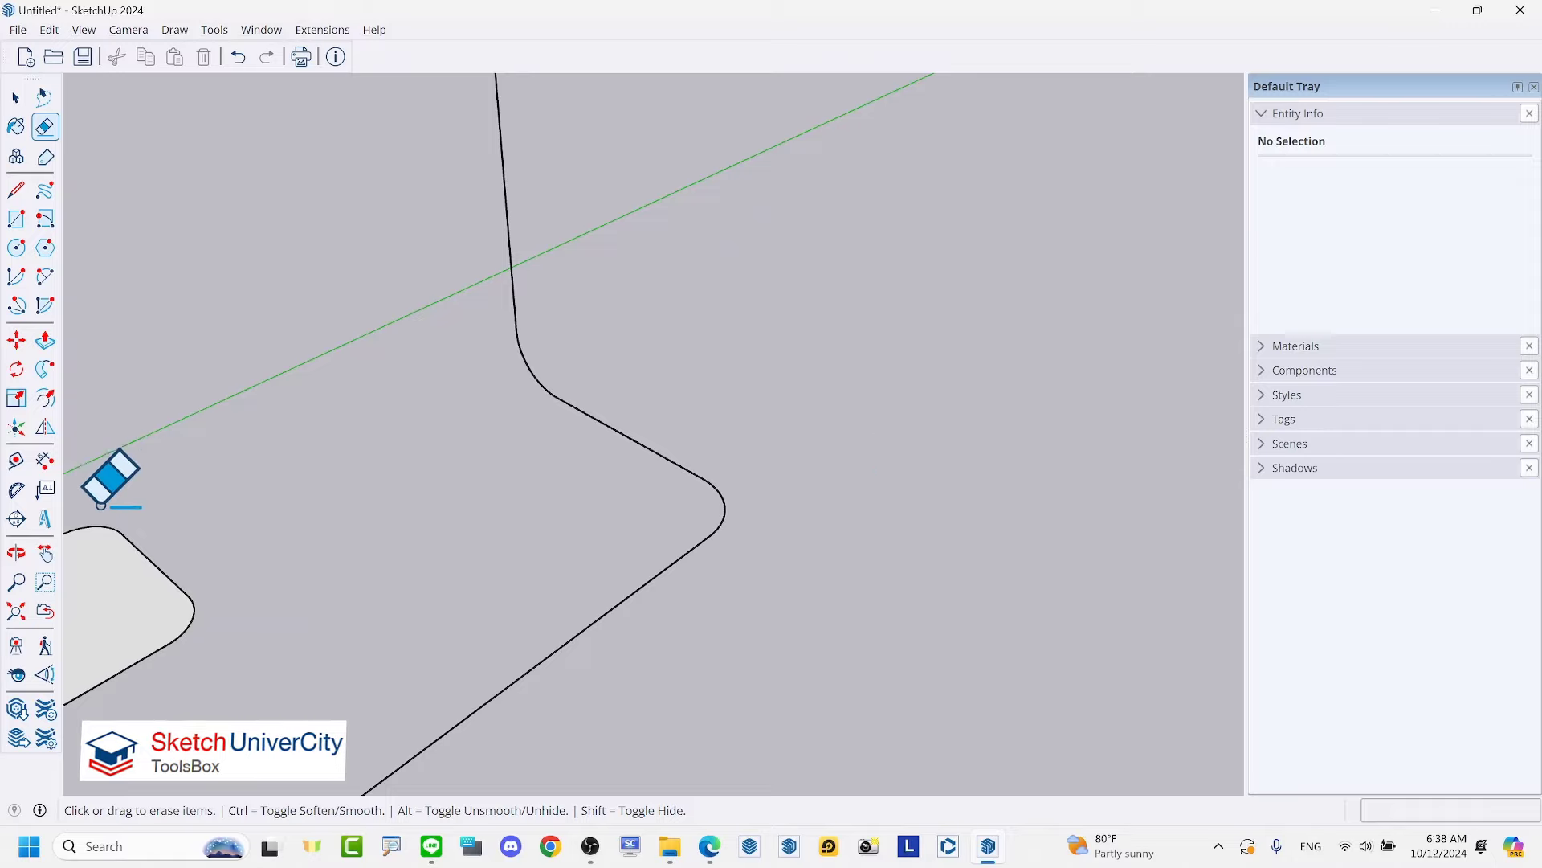
Step: Add R0.30 m radius dimensions to the first two rounded corners of the path
{"action": "left_click", "coordinate": [45, 459]}
{"action": "scroll", "coordinate": [747, 506], "scroll_direction": "up", "scroll_amount": 2}
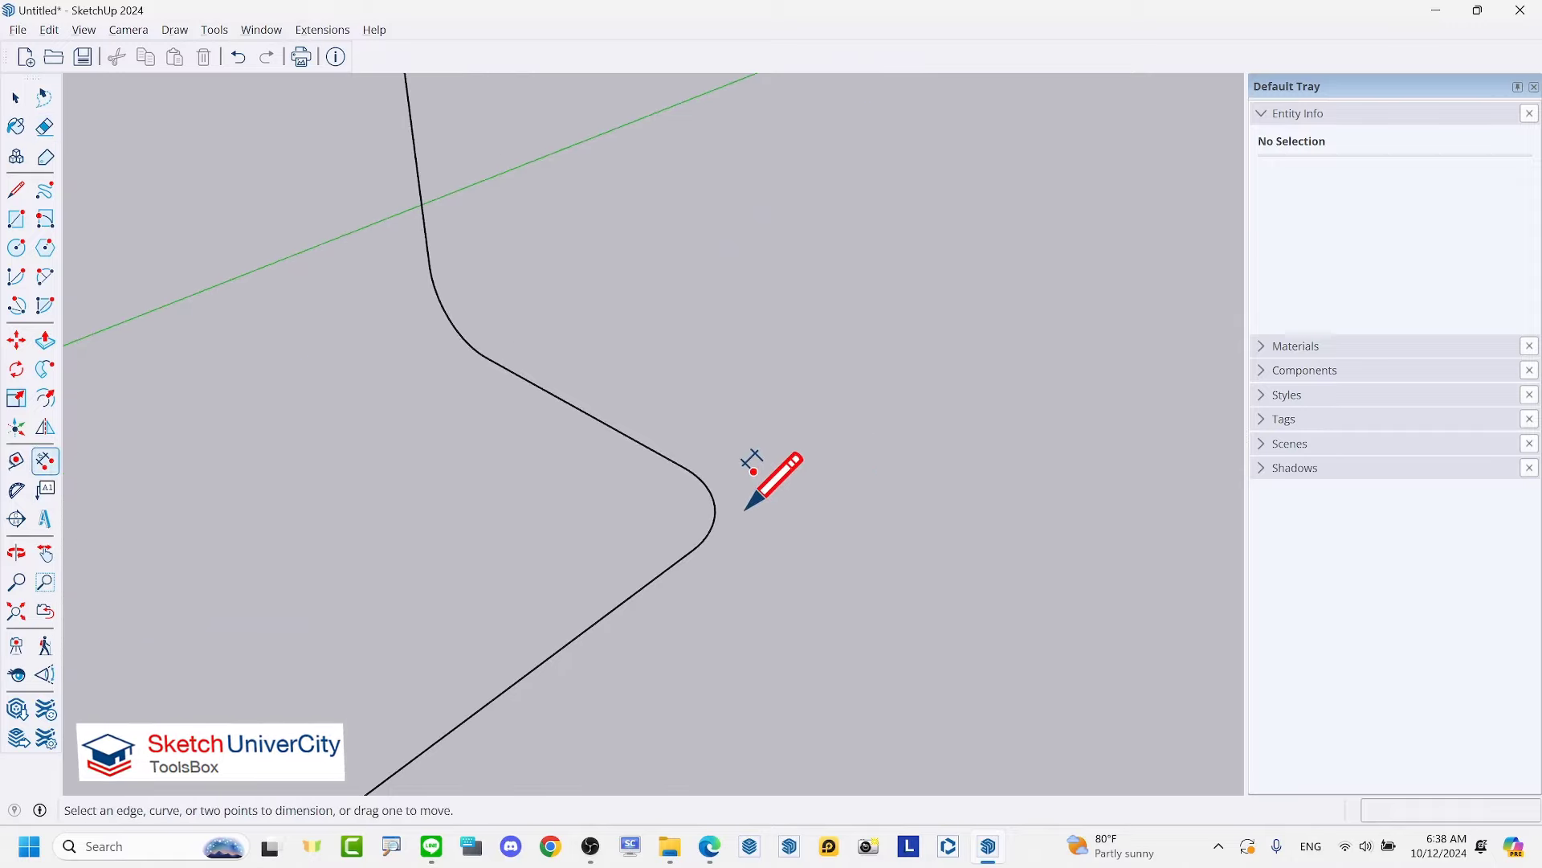
{"action": "scroll", "coordinate": [746, 509], "scroll_direction": "up", "scroll_amount": 1}
{"action": "scroll", "coordinate": [610, 546], "scroll_direction": "up", "scroll_amount": 2}
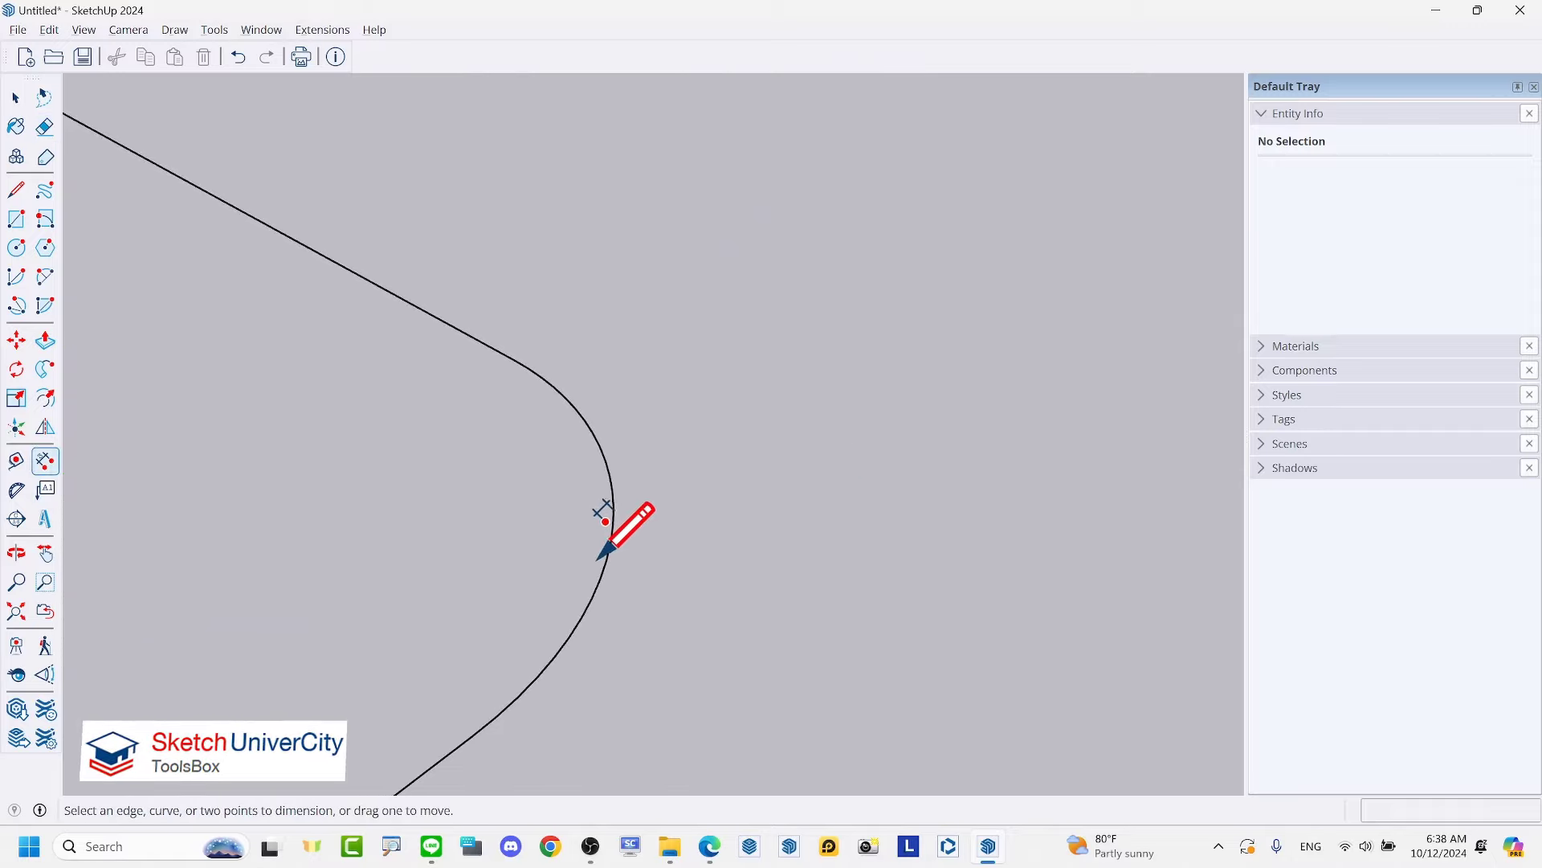
{"action": "scroll", "coordinate": [611, 541], "scroll_direction": "up", "scroll_amount": 1}
{"action": "left_click", "coordinate": [599, 598]}
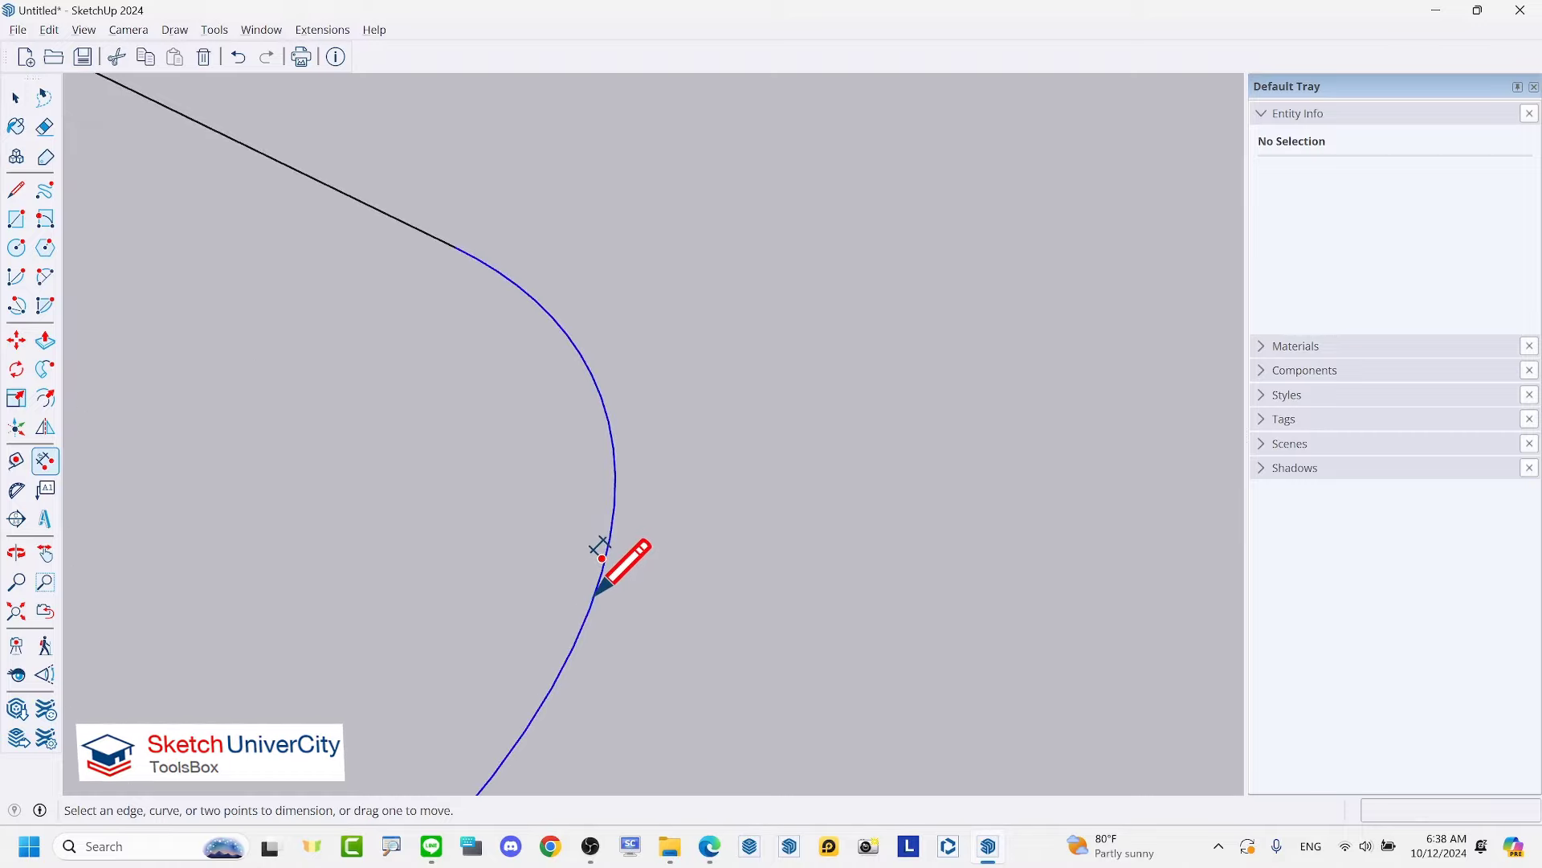
{"action": "left_click", "coordinate": [783, 623]}
{"action": "scroll", "coordinate": [836, 683], "scroll_direction": "down", "scroll_amount": 3}
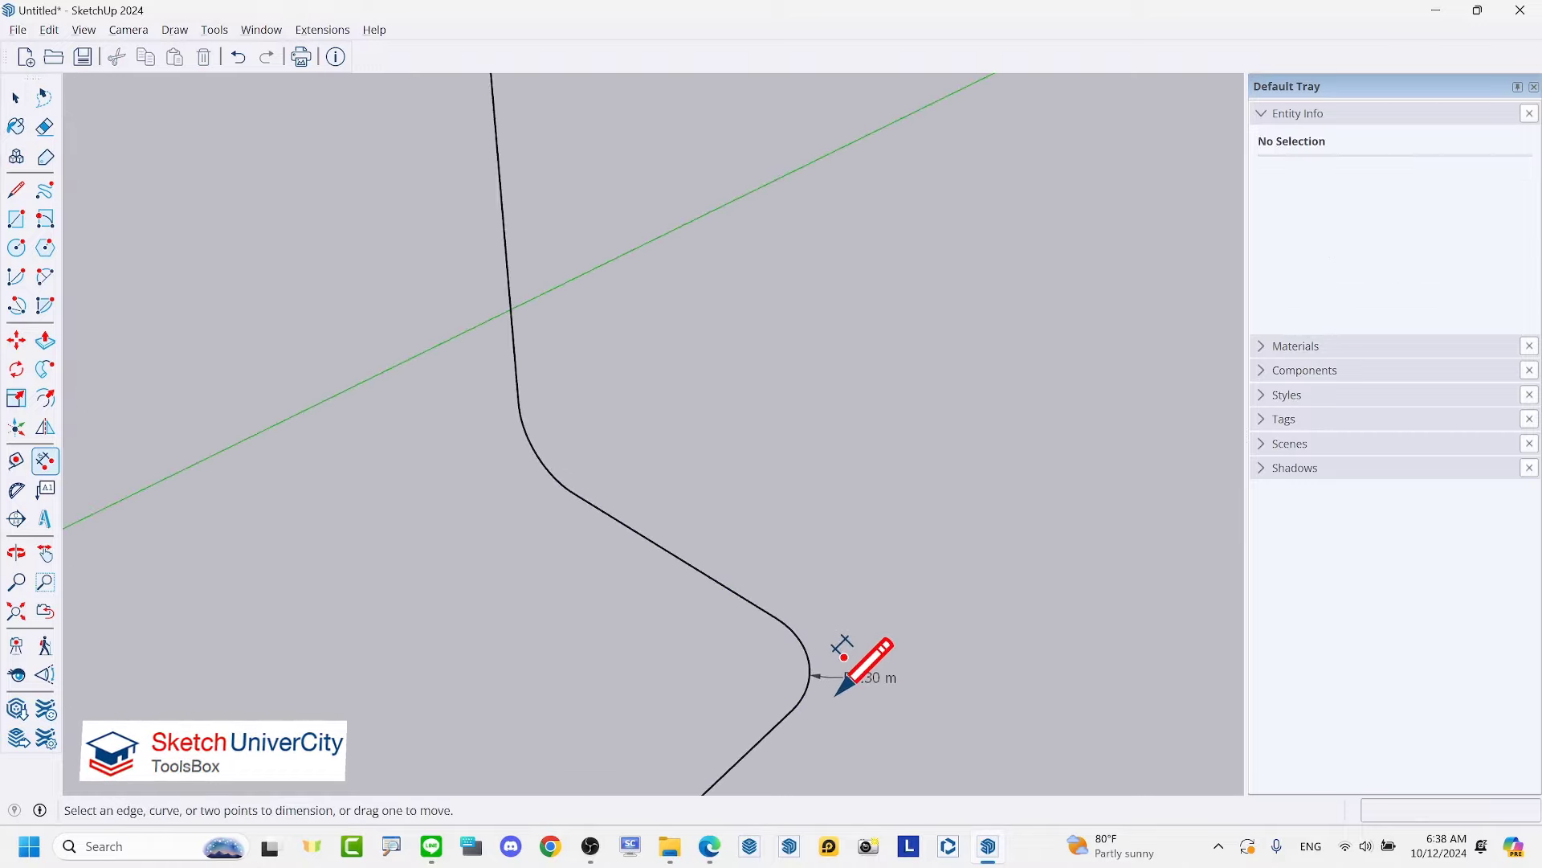
{"action": "scroll", "coordinate": [562, 530], "scroll_direction": "up", "scroll_amount": 2}
{"action": "scroll", "coordinate": [562, 532], "scroll_direction": "up", "scroll_amount": 2}
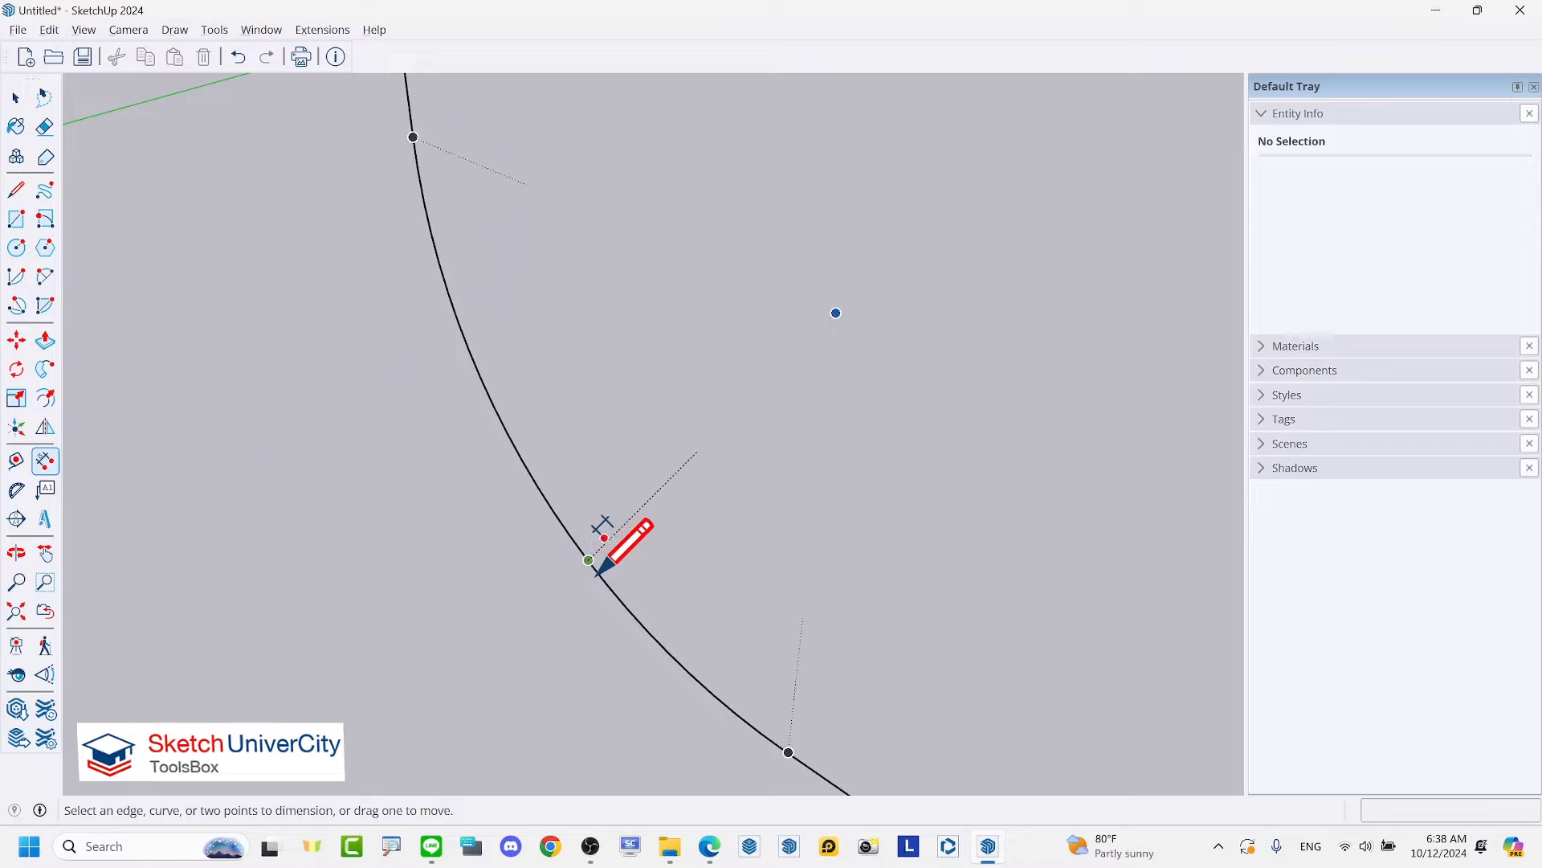
{"action": "scroll", "coordinate": [619, 598], "scroll_direction": "up", "scroll_amount": 1}
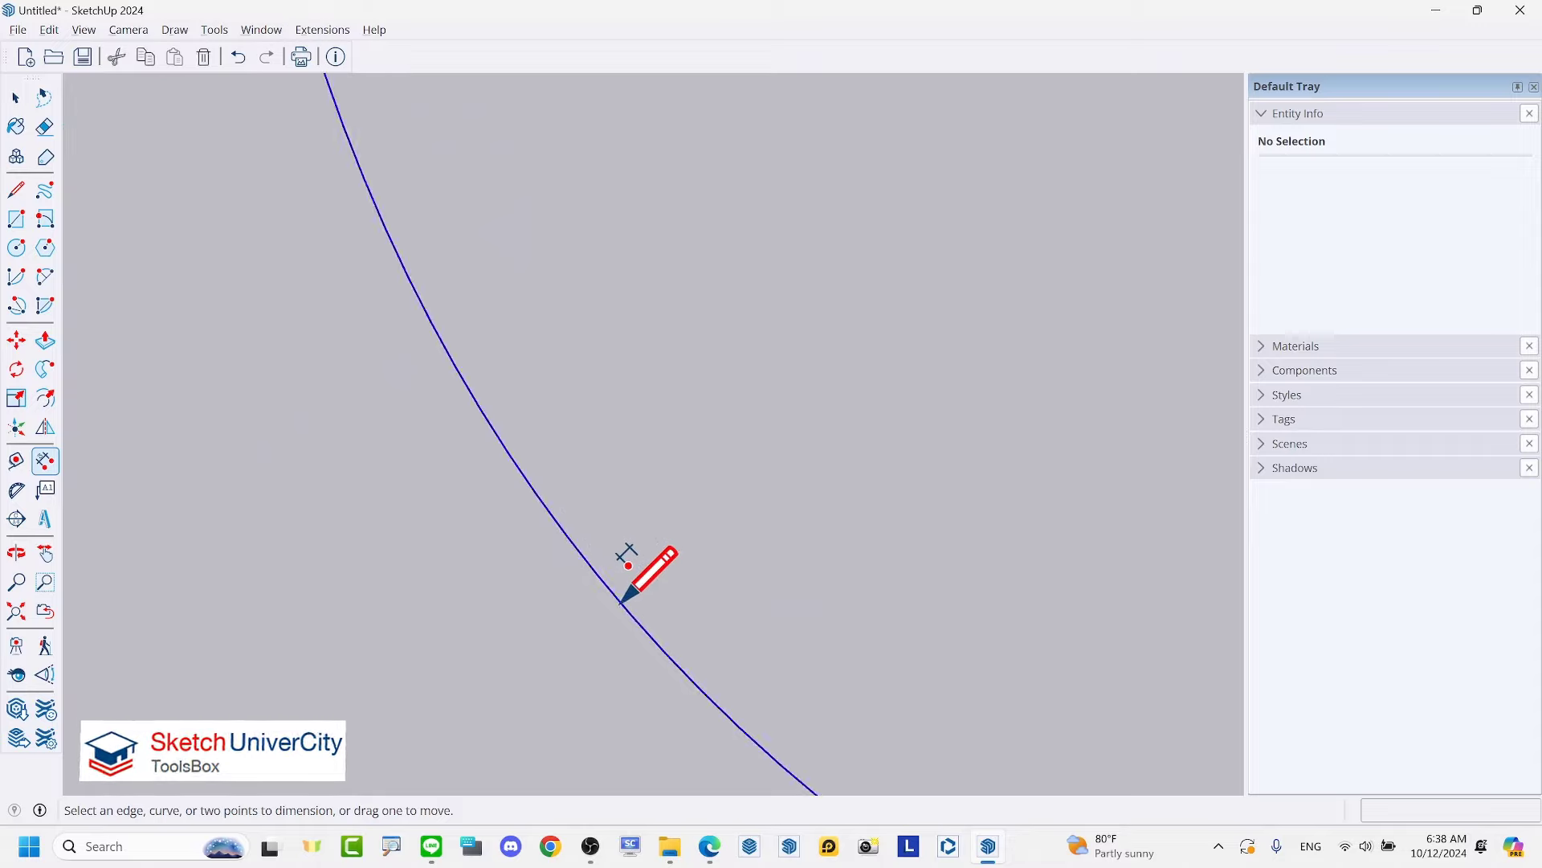
{"action": "left_click", "coordinate": [620, 597]}
{"action": "left_click", "coordinate": [399, 583]}
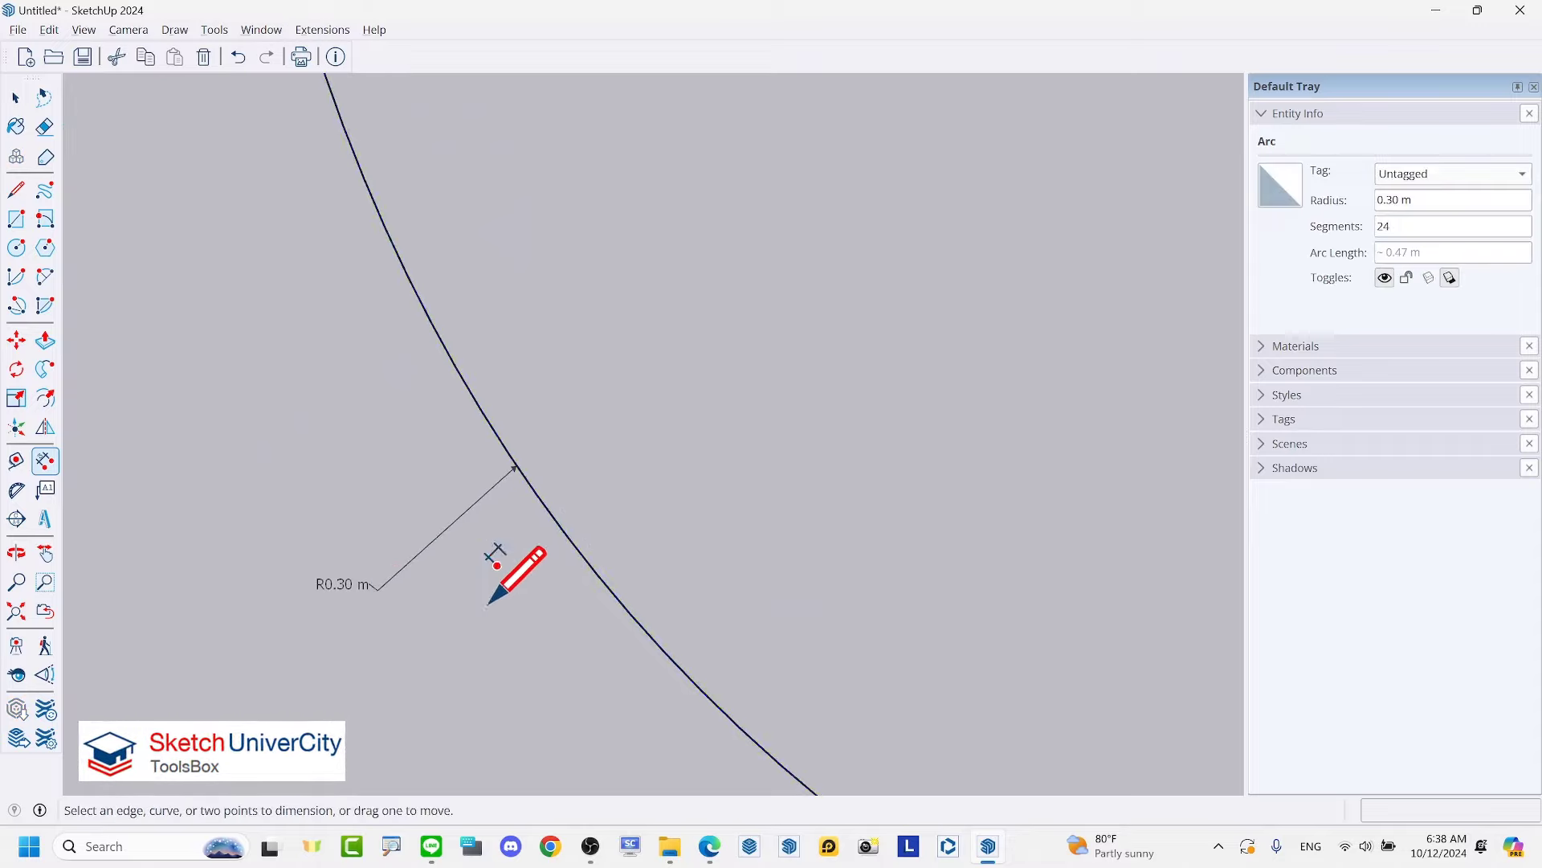
Step: Add R0.30 m radius dimensions to the third and top rounded corners
{"action": "scroll", "coordinate": [530, 575], "scroll_direction": "down", "scroll_amount": 3}
{"action": "scroll", "coordinate": [570, 555], "scroll_direction": "down", "scroll_amount": 2}
{"action": "scroll", "coordinate": [591, 547], "scroll_direction": "down", "scroll_amount": 2}
{"action": "scroll", "coordinate": [619, 350], "scroll_direction": "down", "scroll_amount": 2}
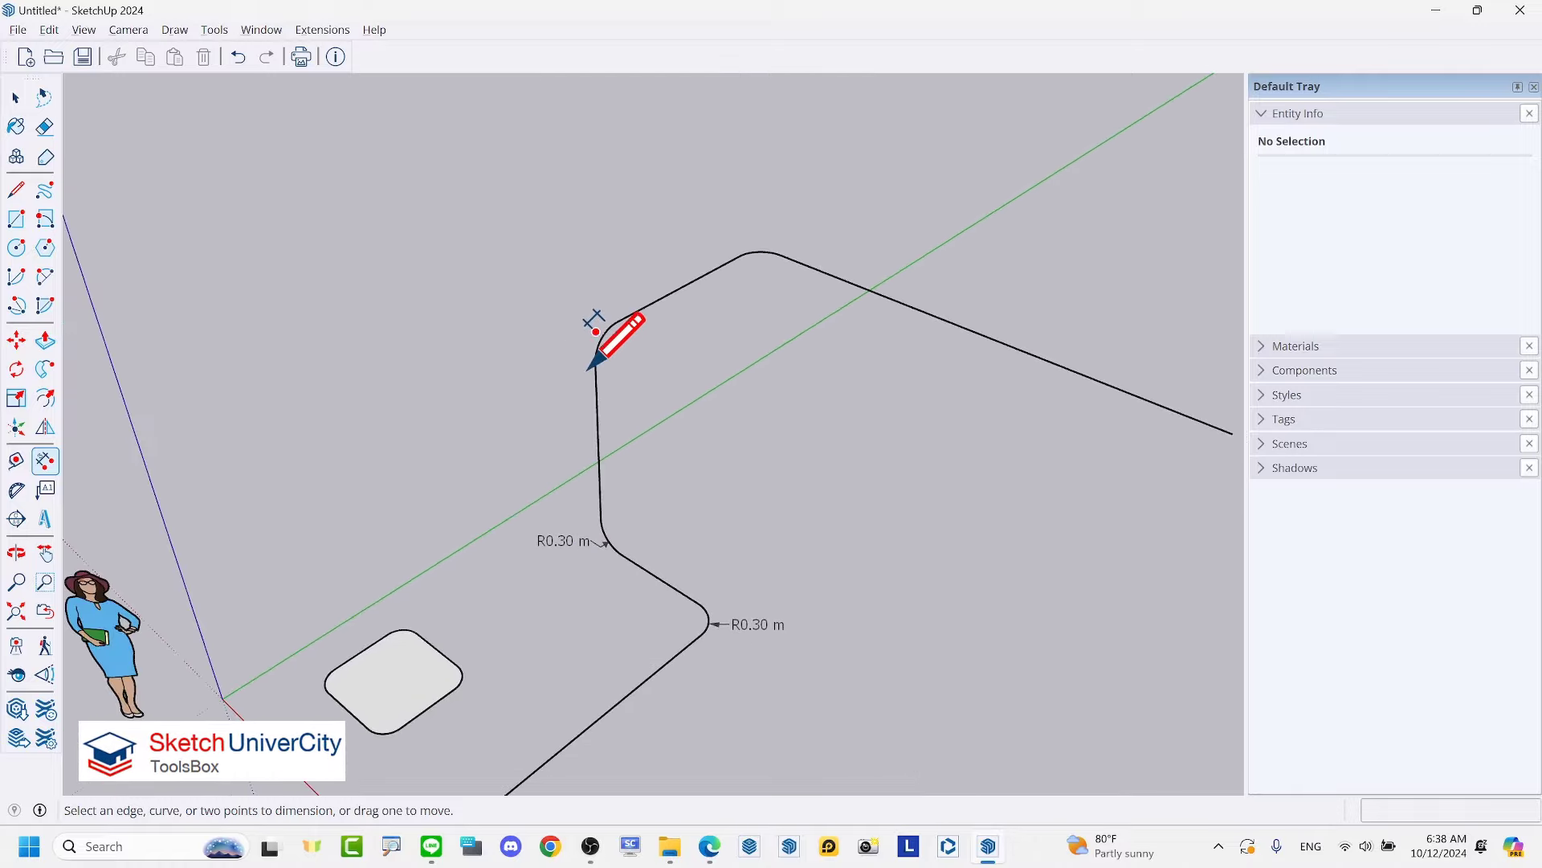
{"action": "scroll", "coordinate": [639, 333], "scroll_direction": "up", "scroll_amount": 2}
{"action": "scroll", "coordinate": [646, 323], "scroll_direction": "up", "scroll_amount": 2}
{"action": "scroll", "coordinate": [617, 325], "scroll_direction": "up", "scroll_amount": 2}
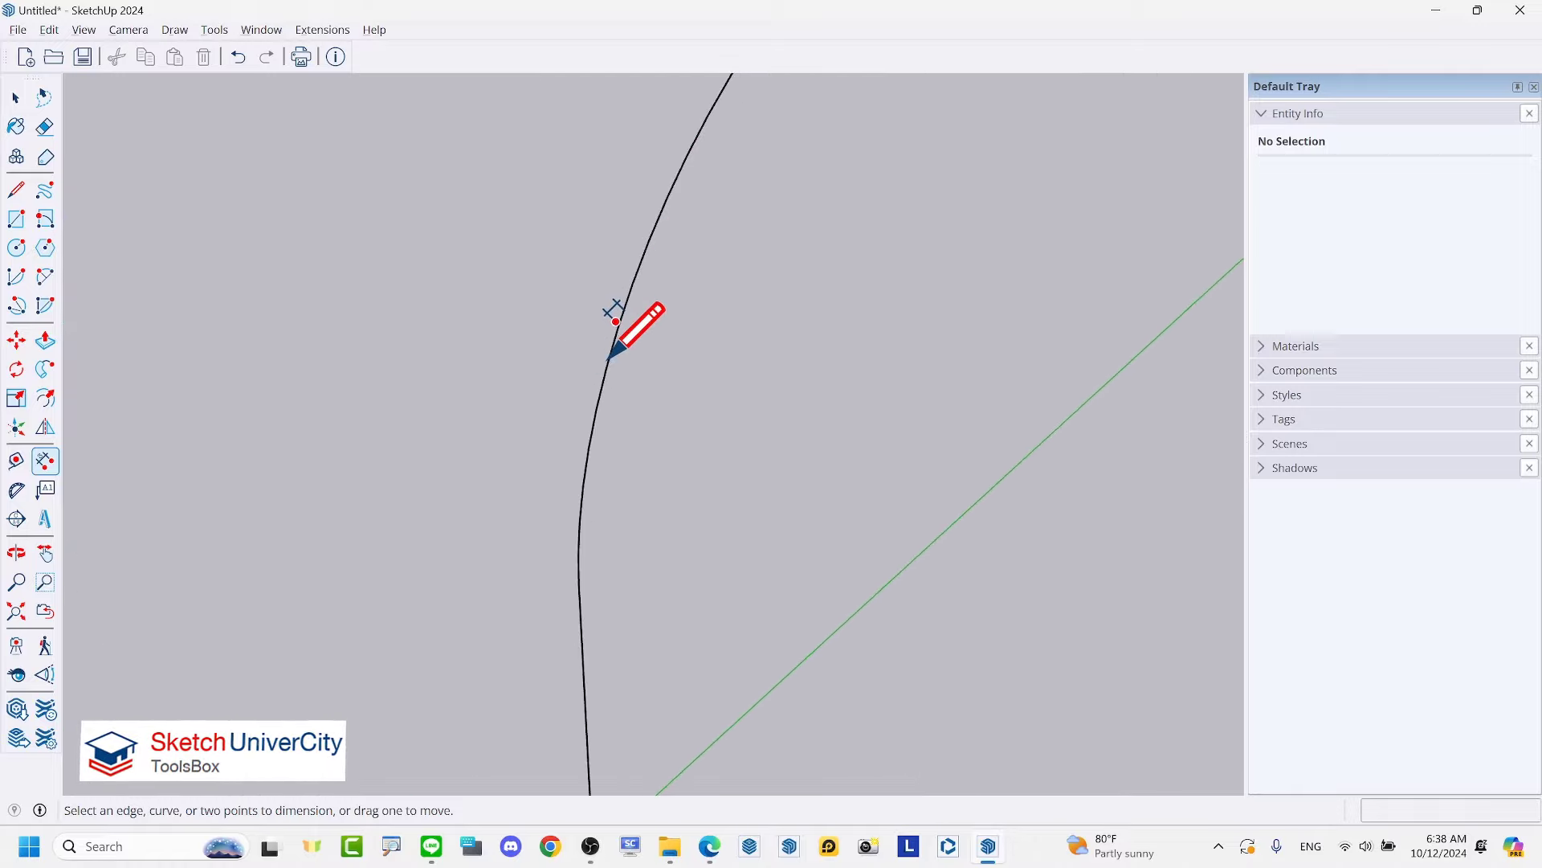
{"action": "scroll", "coordinate": [619, 347], "scroll_direction": "up", "scroll_amount": 2}
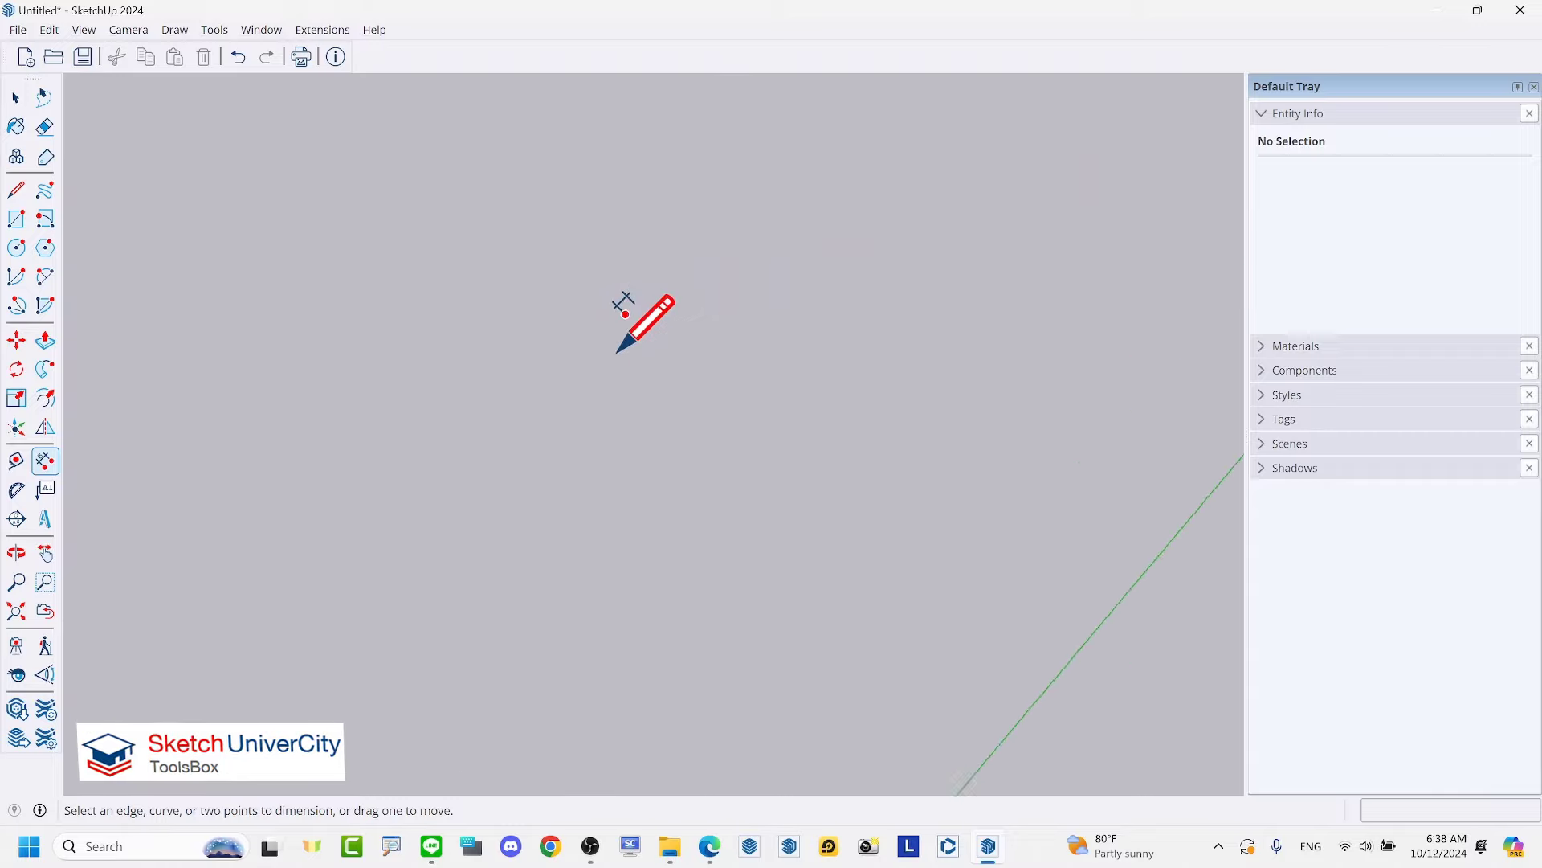
{"action": "scroll", "coordinate": [590, 370], "scroll_direction": "down", "scroll_amount": 2}
{"action": "scroll", "coordinate": [590, 369], "scroll_direction": "down", "scroll_amount": 2}
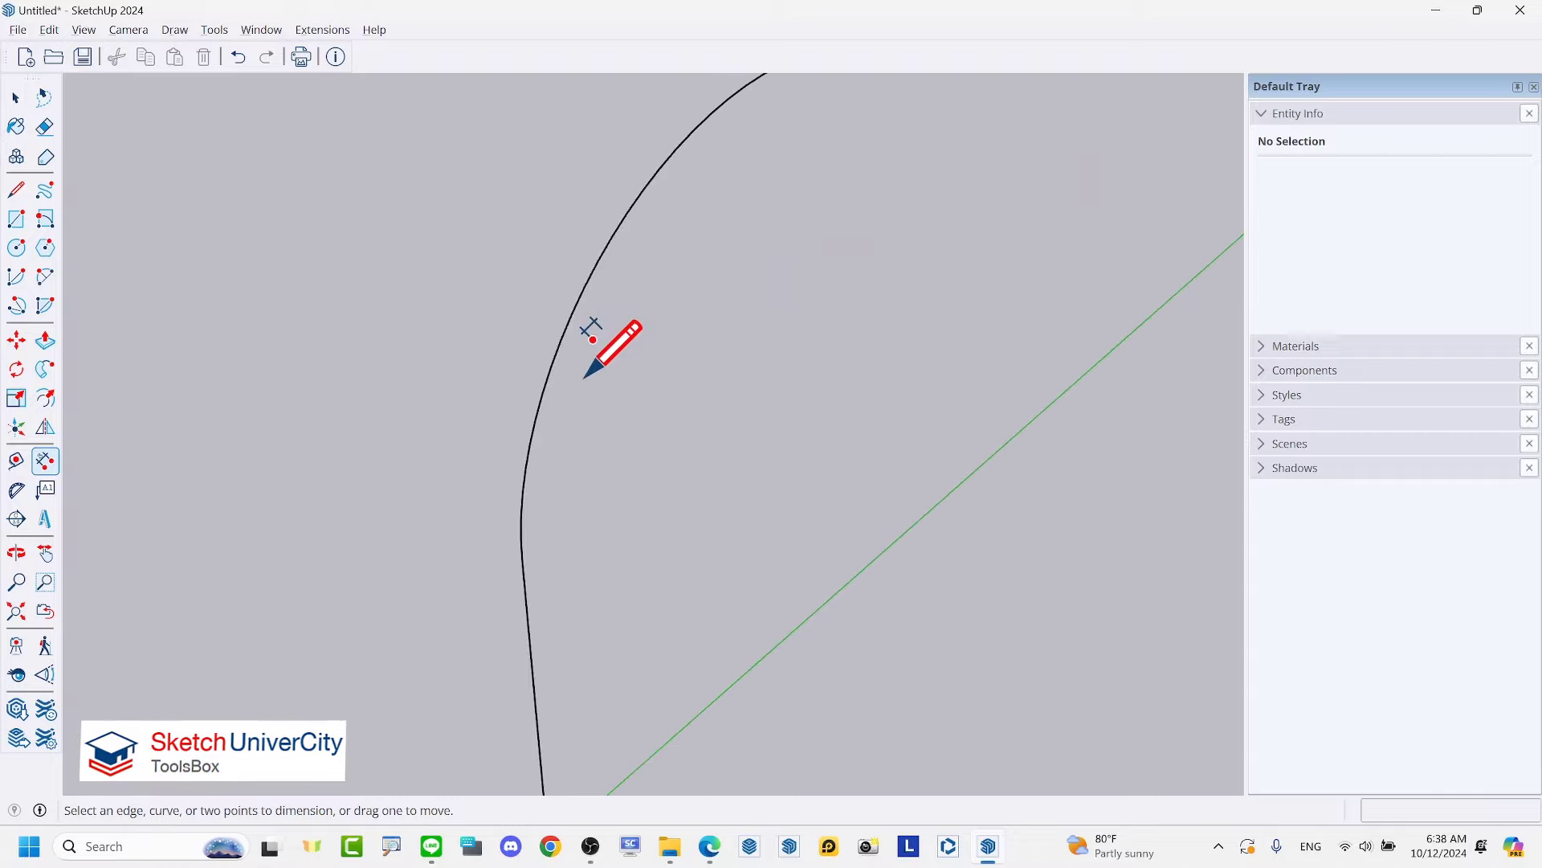
{"action": "left_click", "coordinate": [540, 398]}
{"action": "scroll", "coordinate": [390, 503], "scroll_direction": "down", "scroll_amount": 3}
{"action": "left_click", "coordinate": [397, 466]}
{"action": "scroll", "coordinate": [397, 467], "scroll_direction": "down", "scroll_amount": 2}
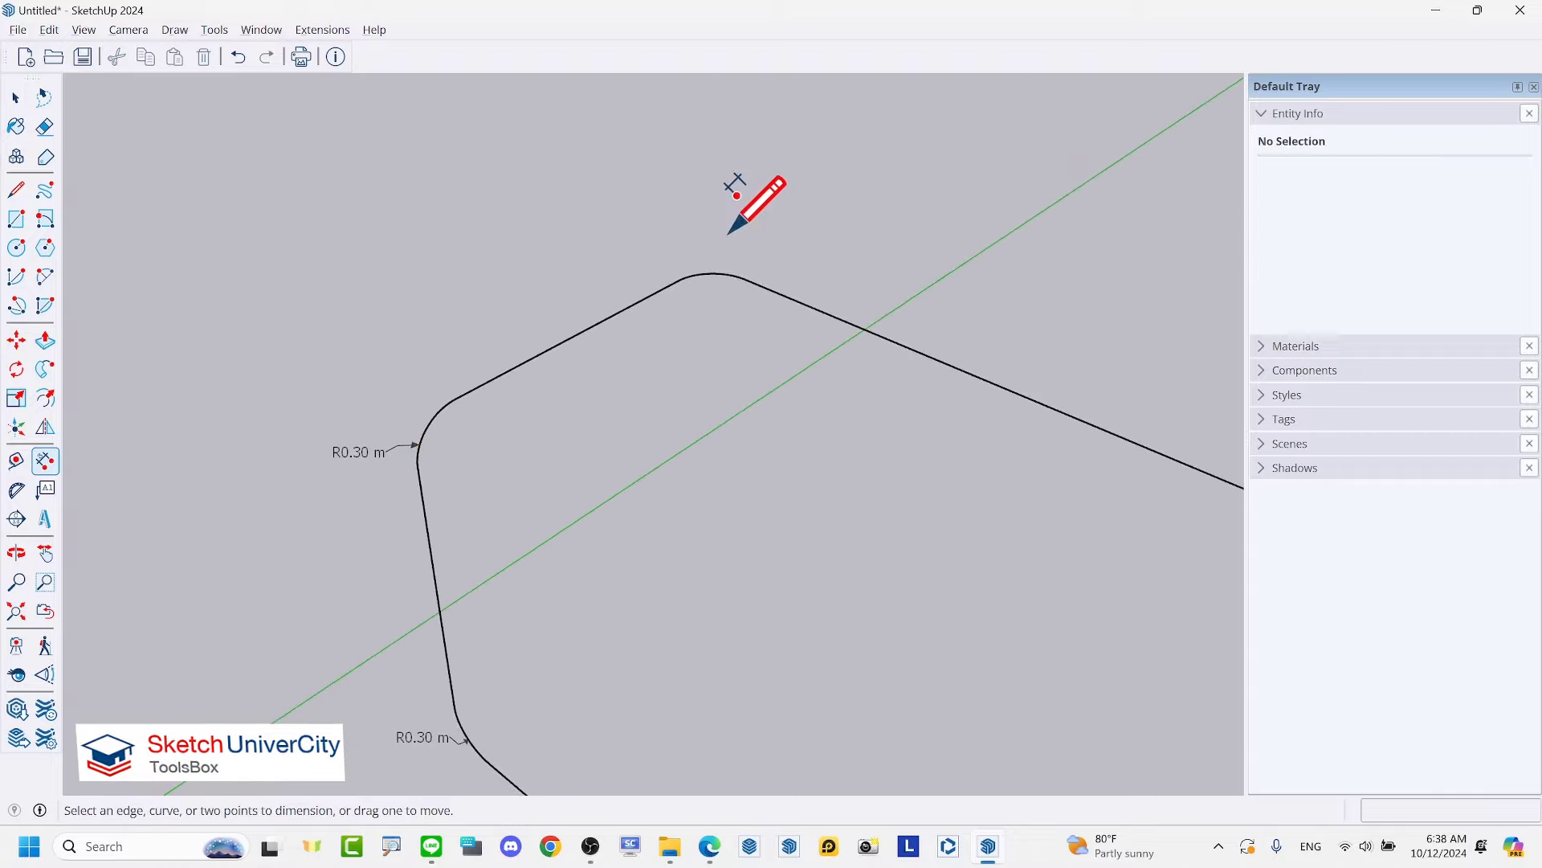
{"action": "scroll", "coordinate": [765, 227], "scroll_direction": "up", "scroll_amount": 3}
{"action": "scroll", "coordinate": [741, 248], "scroll_direction": "up", "scroll_amount": 3}
{"action": "scroll", "coordinate": [683, 281], "scroll_direction": "up", "scroll_amount": 3}
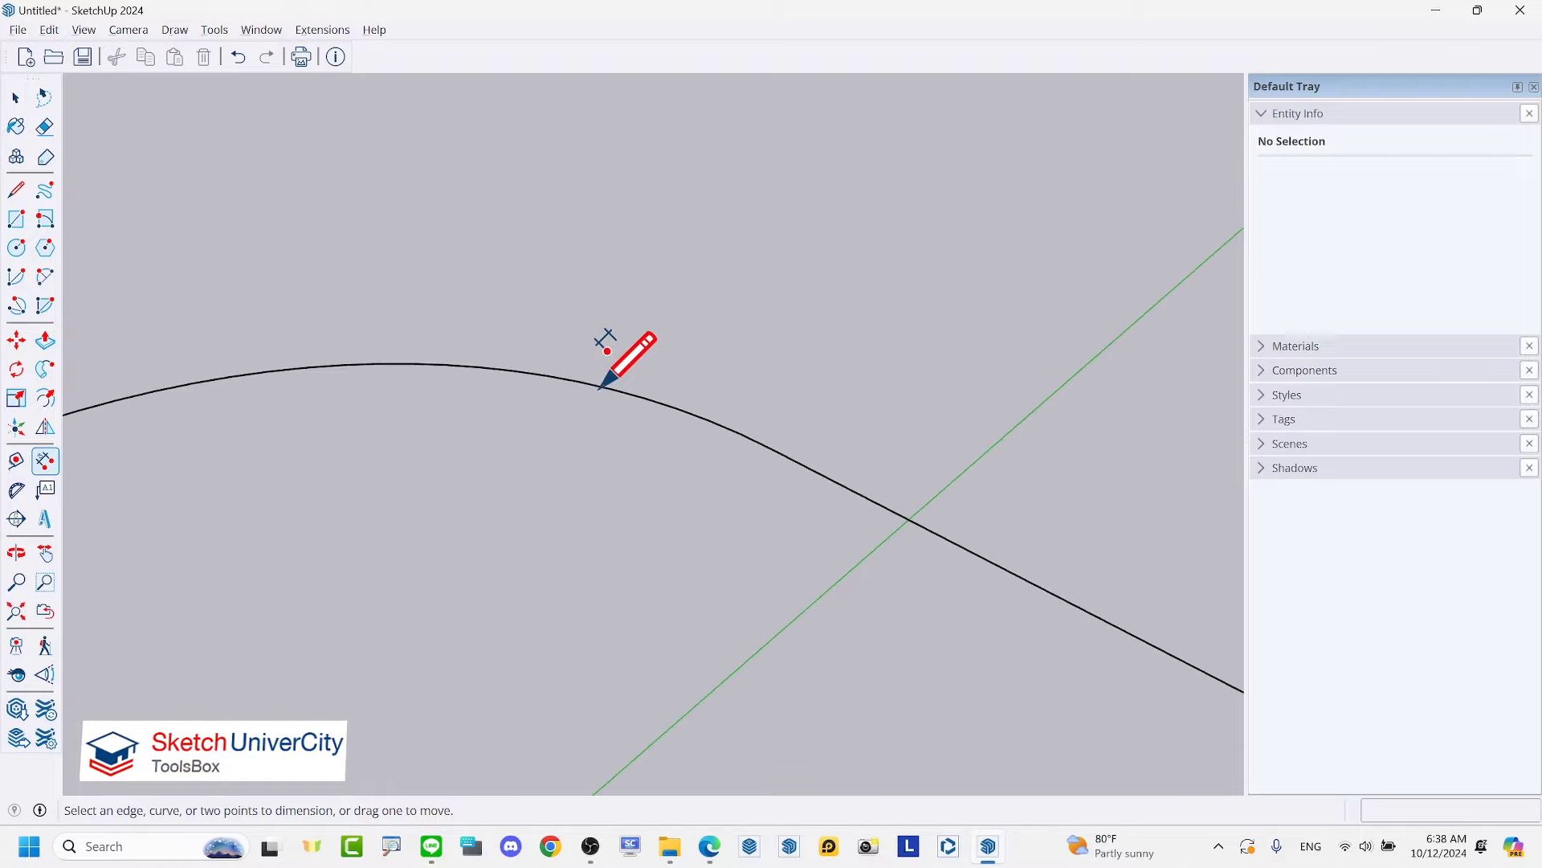
{"action": "left_click", "coordinate": [604, 379]}
{"action": "scroll", "coordinate": [611, 366], "scroll_direction": "down", "scroll_amount": 2}
{"action": "scroll", "coordinate": [659, 345], "scroll_direction": "down", "scroll_amount": 1}
{"action": "left_click", "coordinate": [691, 325]}
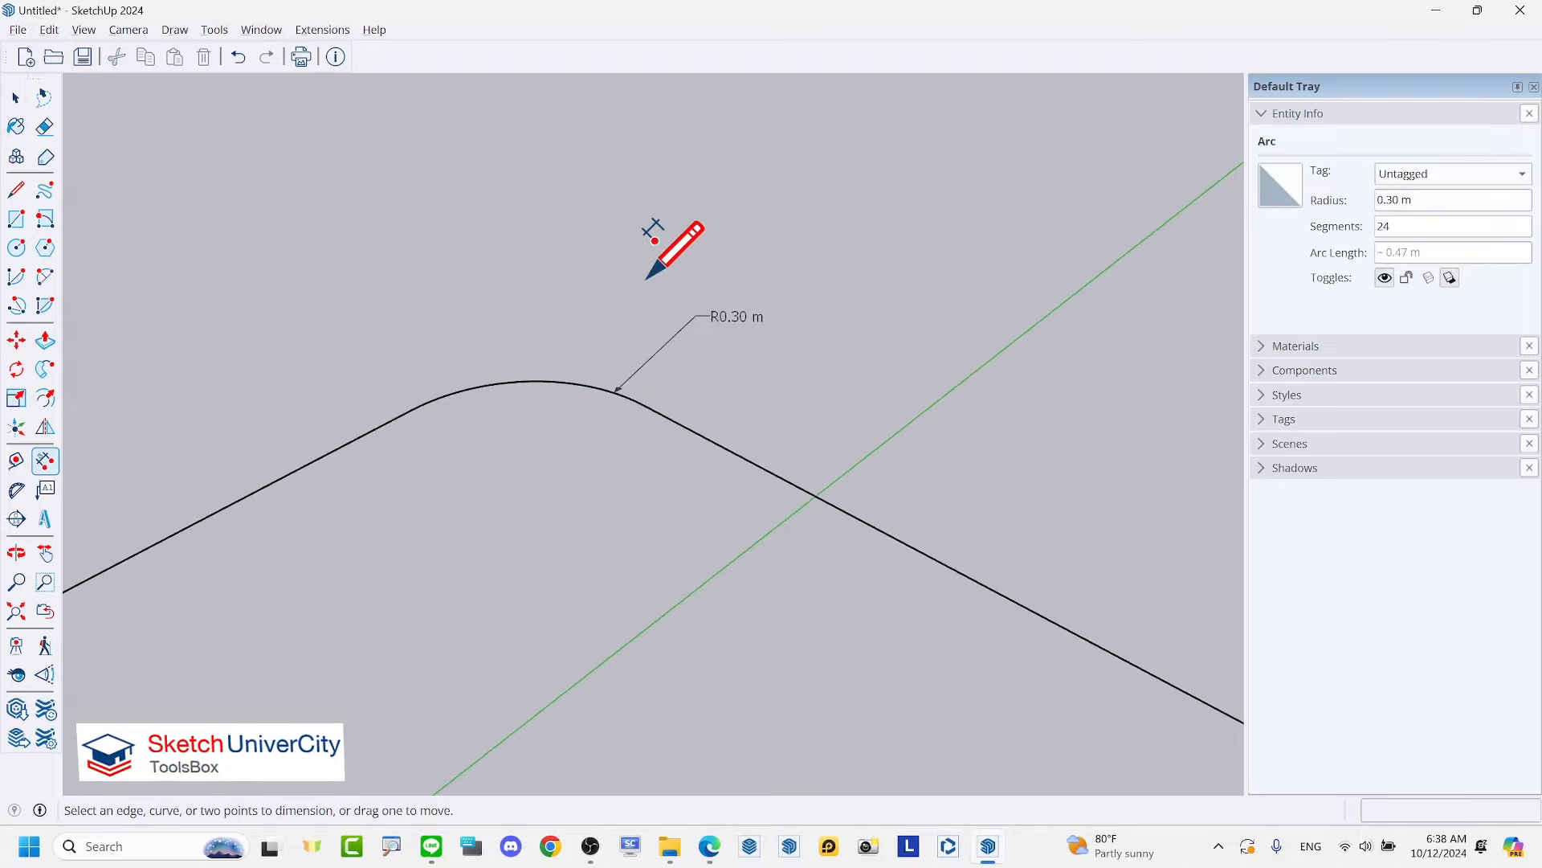
{"action": "scroll", "coordinate": [651, 273], "scroll_direction": "down", "scroll_amount": 2}
{"action": "scroll", "coordinate": [642, 274], "scroll_direction": "down", "scroll_amount": 2}
{"action": "scroll", "coordinate": [651, 273], "scroll_direction": "down", "scroll_amount": 1}
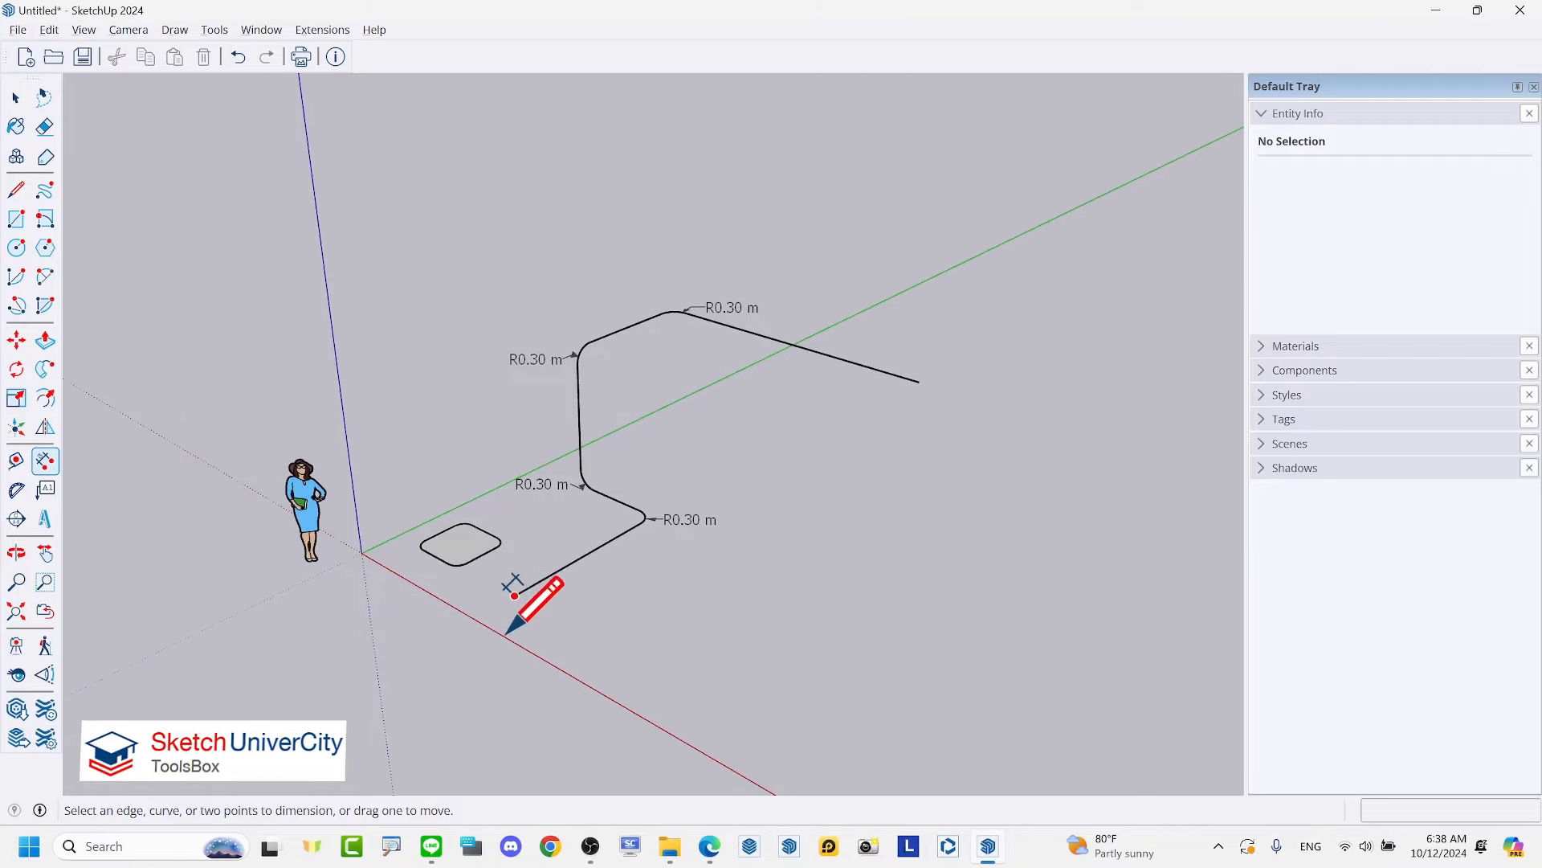
{"action": "scroll", "coordinate": [526, 579], "scroll_direction": "up", "scroll_amount": 4}
{"action": "middle_click_drag", "start_coordinate": [534, 551], "coordinate": [552, 550]}
Step: Draw an upright 100 mm radius circle at the path's lower end, facing along the path
{"action": "key", "text": "c"}
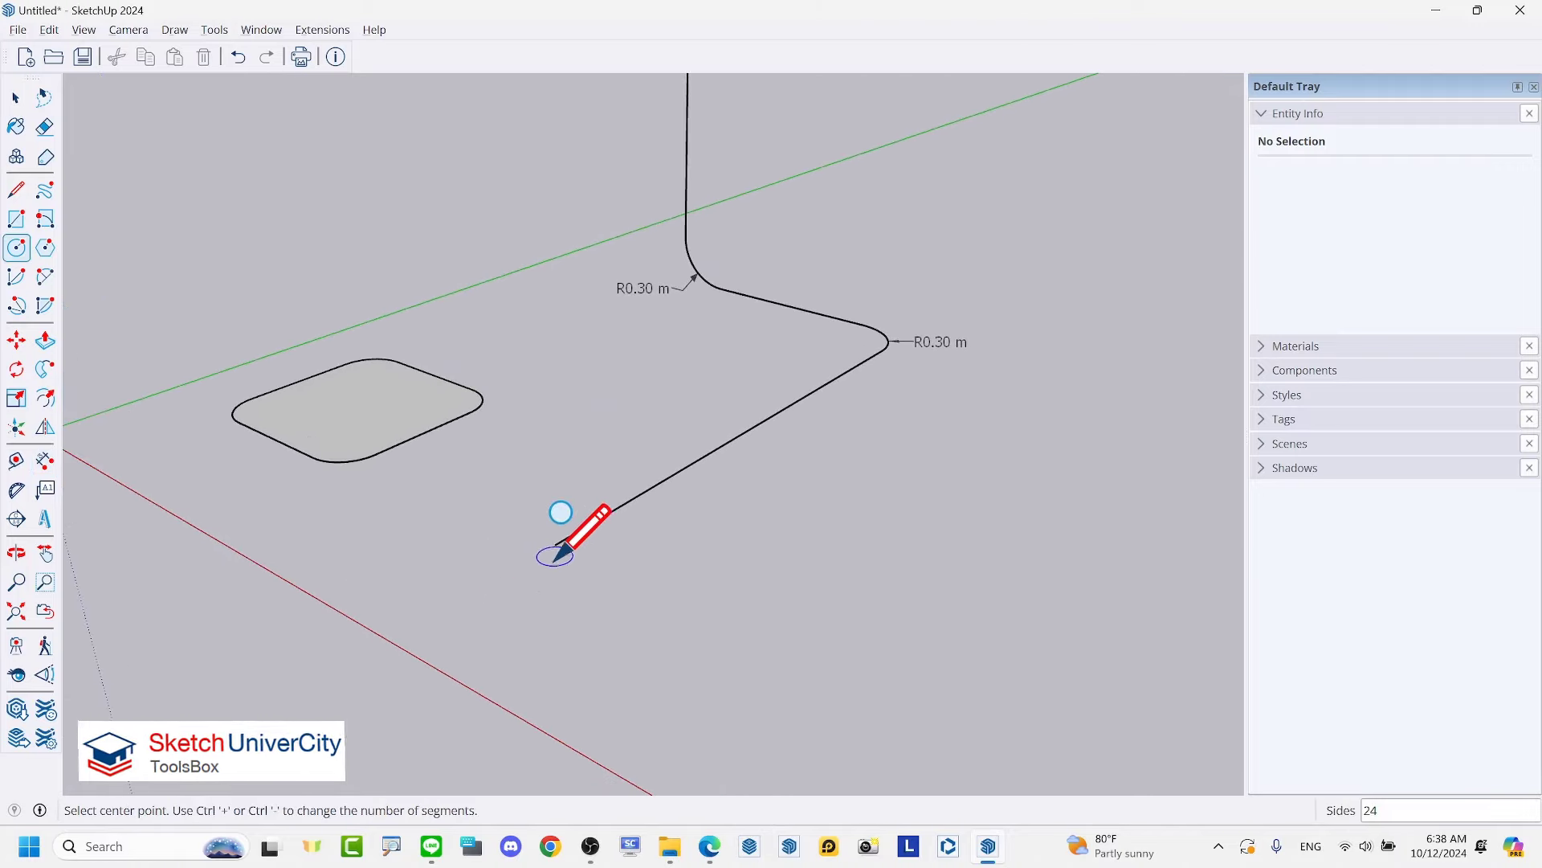
{"action": "key", "text": "Left"}
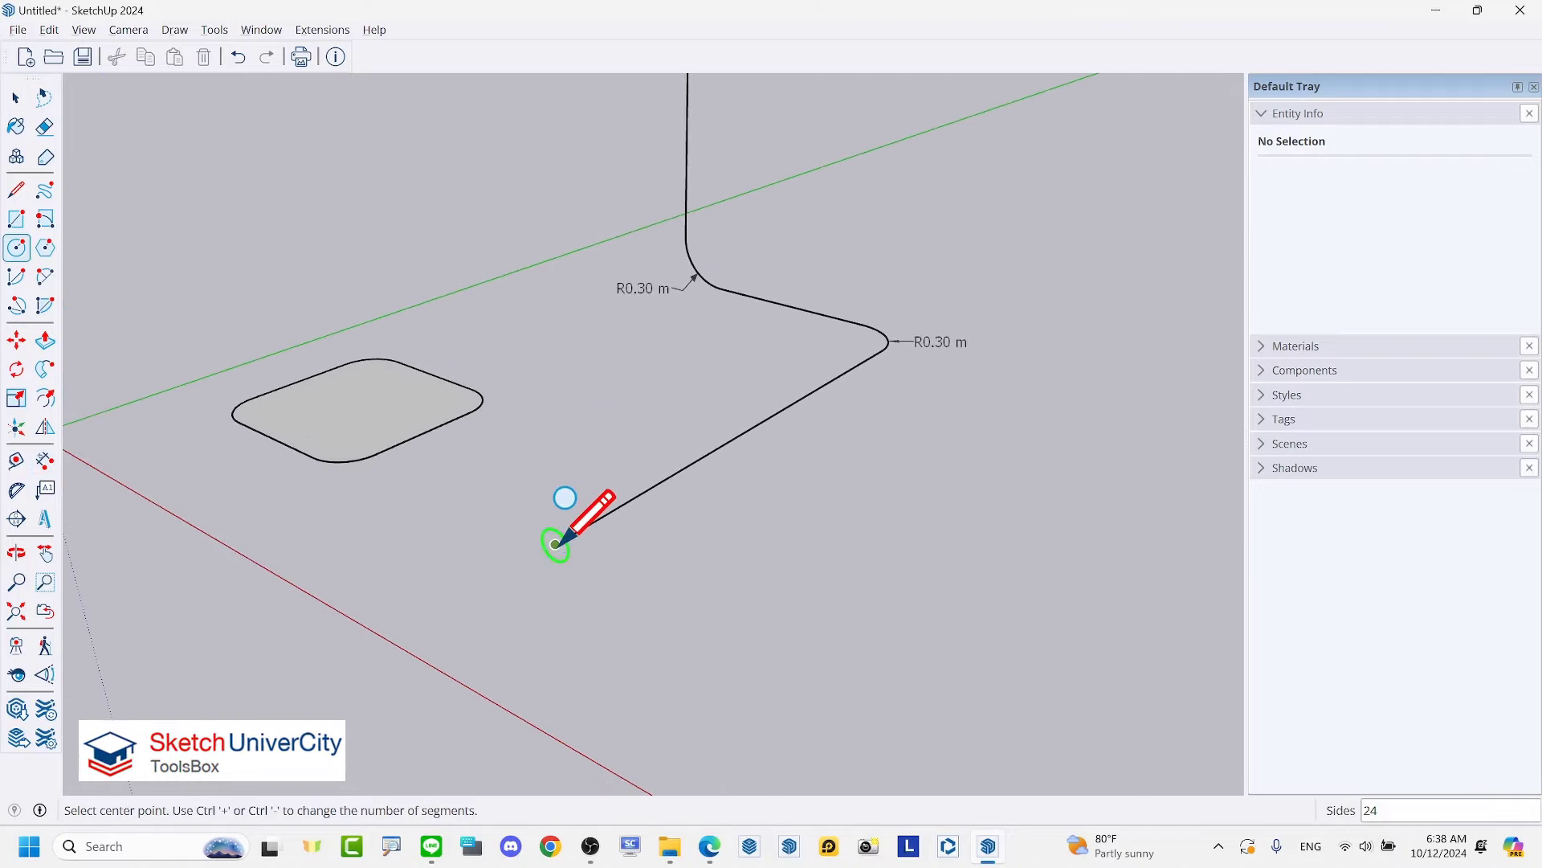
{"action": "left_click", "coordinate": [555, 544]}
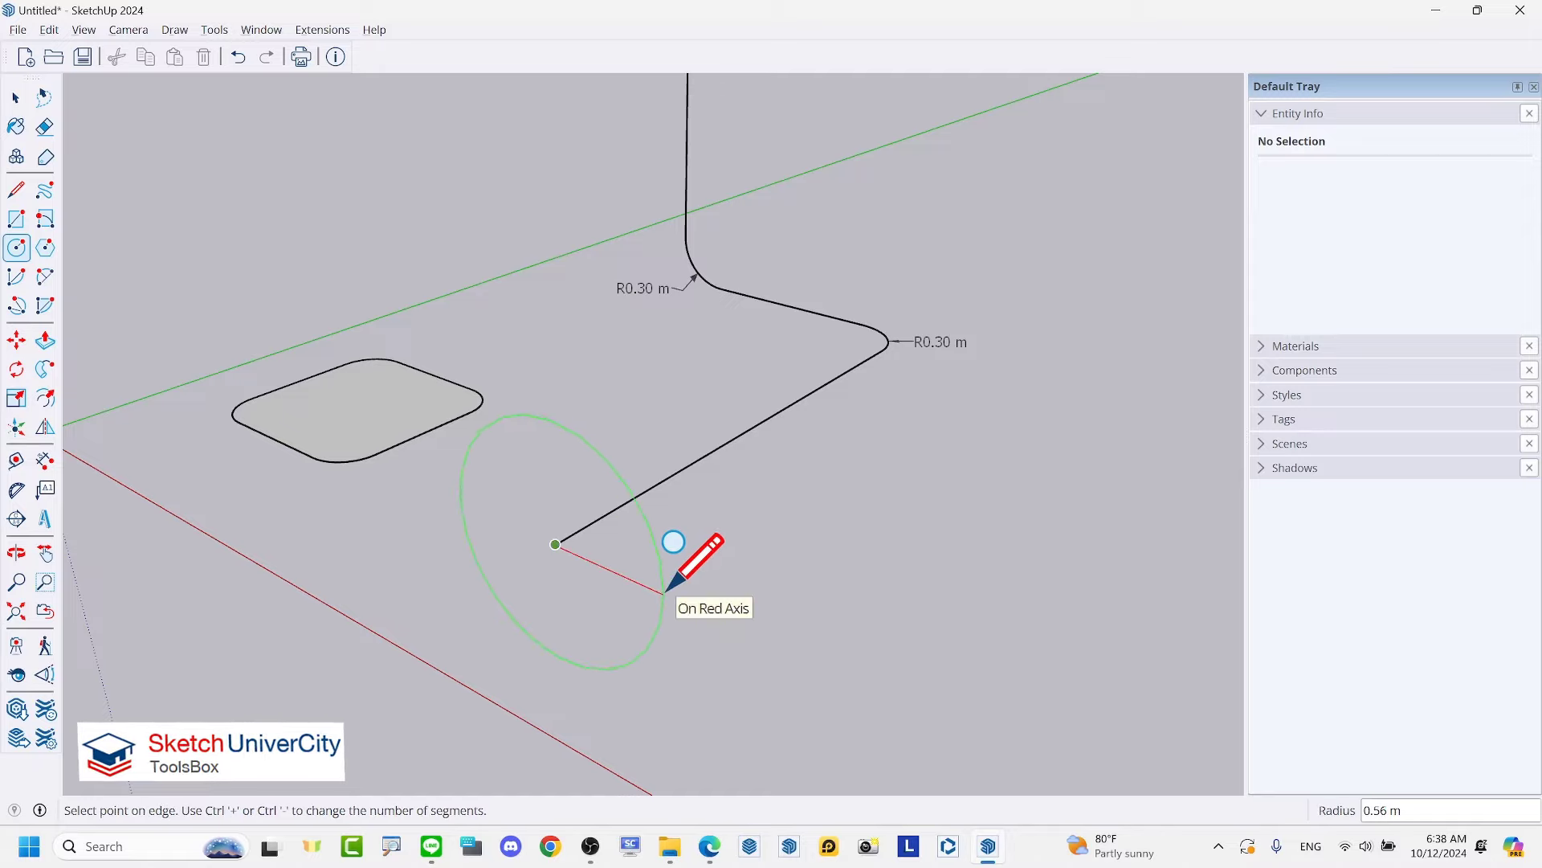
{"action": "type", "text": "100"}
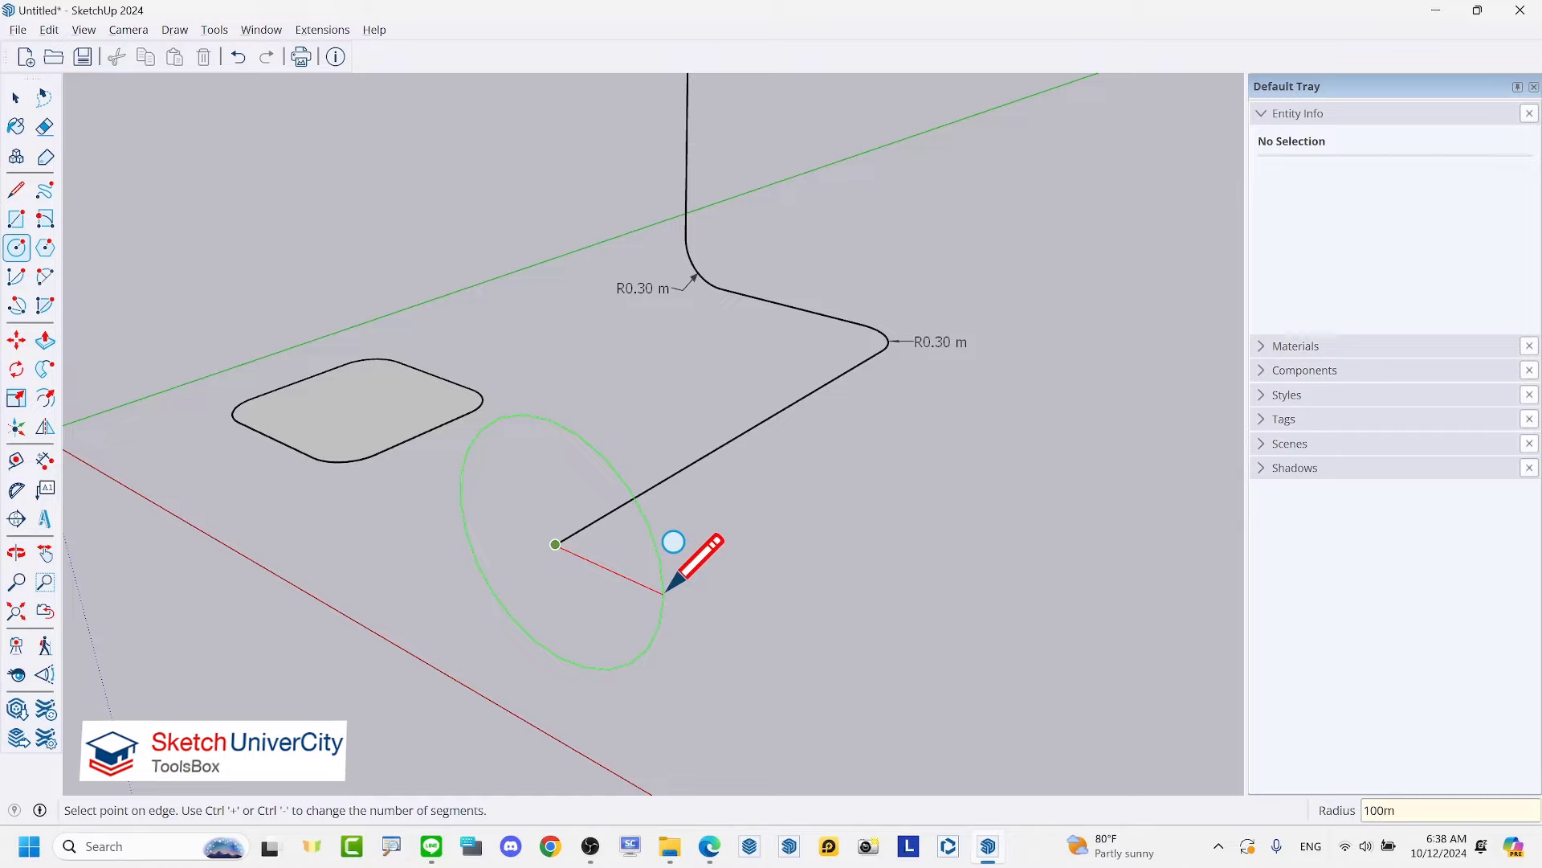
{"action": "type", "text": "m"}
{"action": "key", "text": "Return"}
{"action": "scroll", "coordinate": [585, 551], "scroll_direction": "up", "scroll_amount": 3}
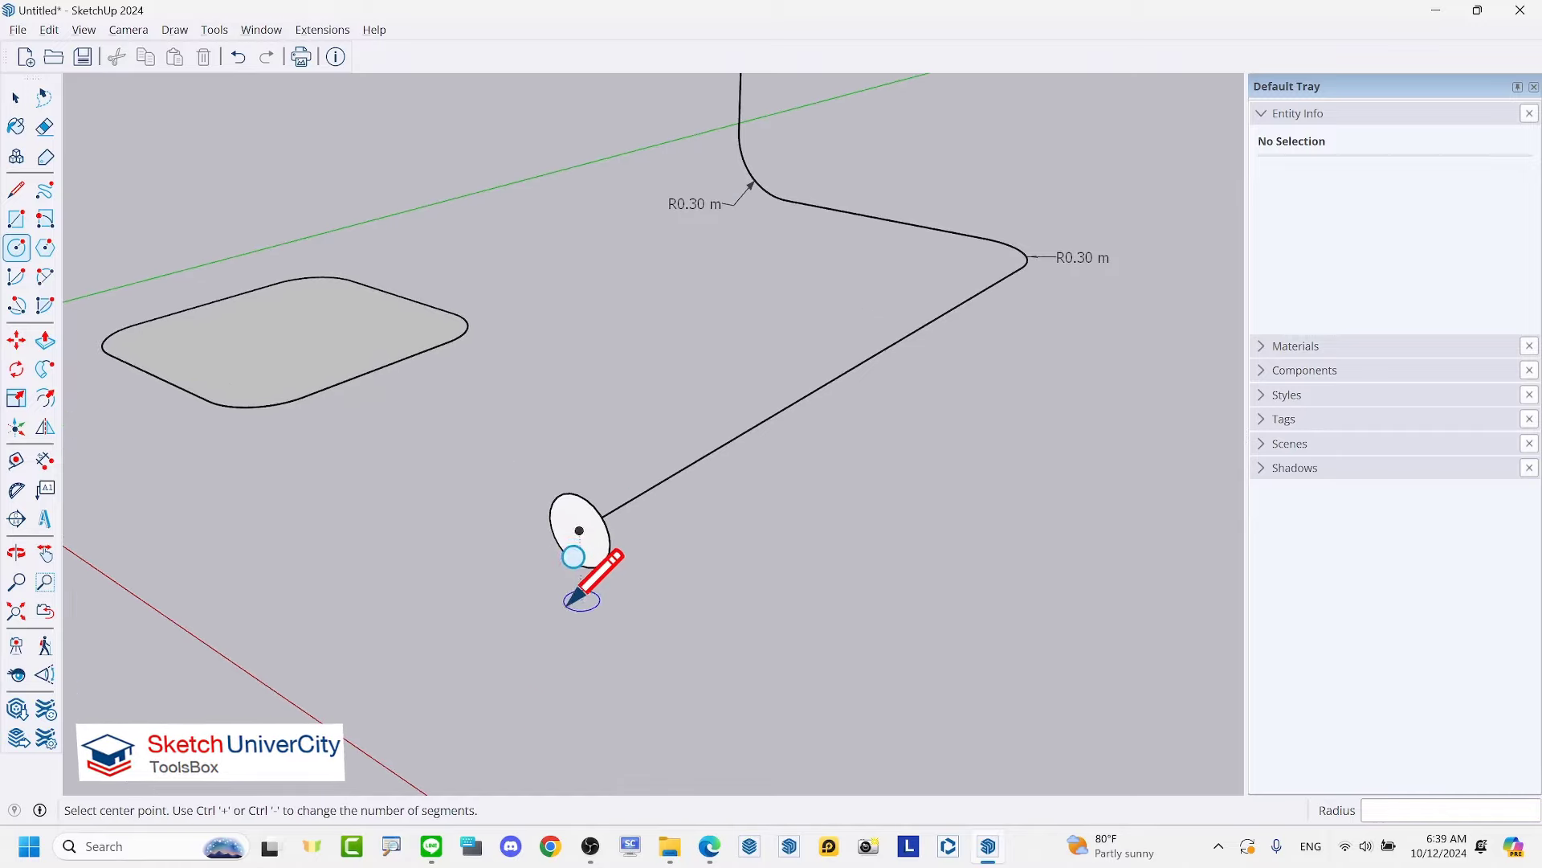
{"action": "scroll", "coordinate": [613, 509], "scroll_direction": "up", "scroll_amount": 3}
{"action": "scroll", "coordinate": [598, 502], "scroll_direction": "up", "scroll_amount": 2}
Step: Offset the circle 10 mm inward and erase the inner face to leave a ring
{"action": "key", "text": "f"}
{"action": "left_click", "coordinate": [592, 440]}
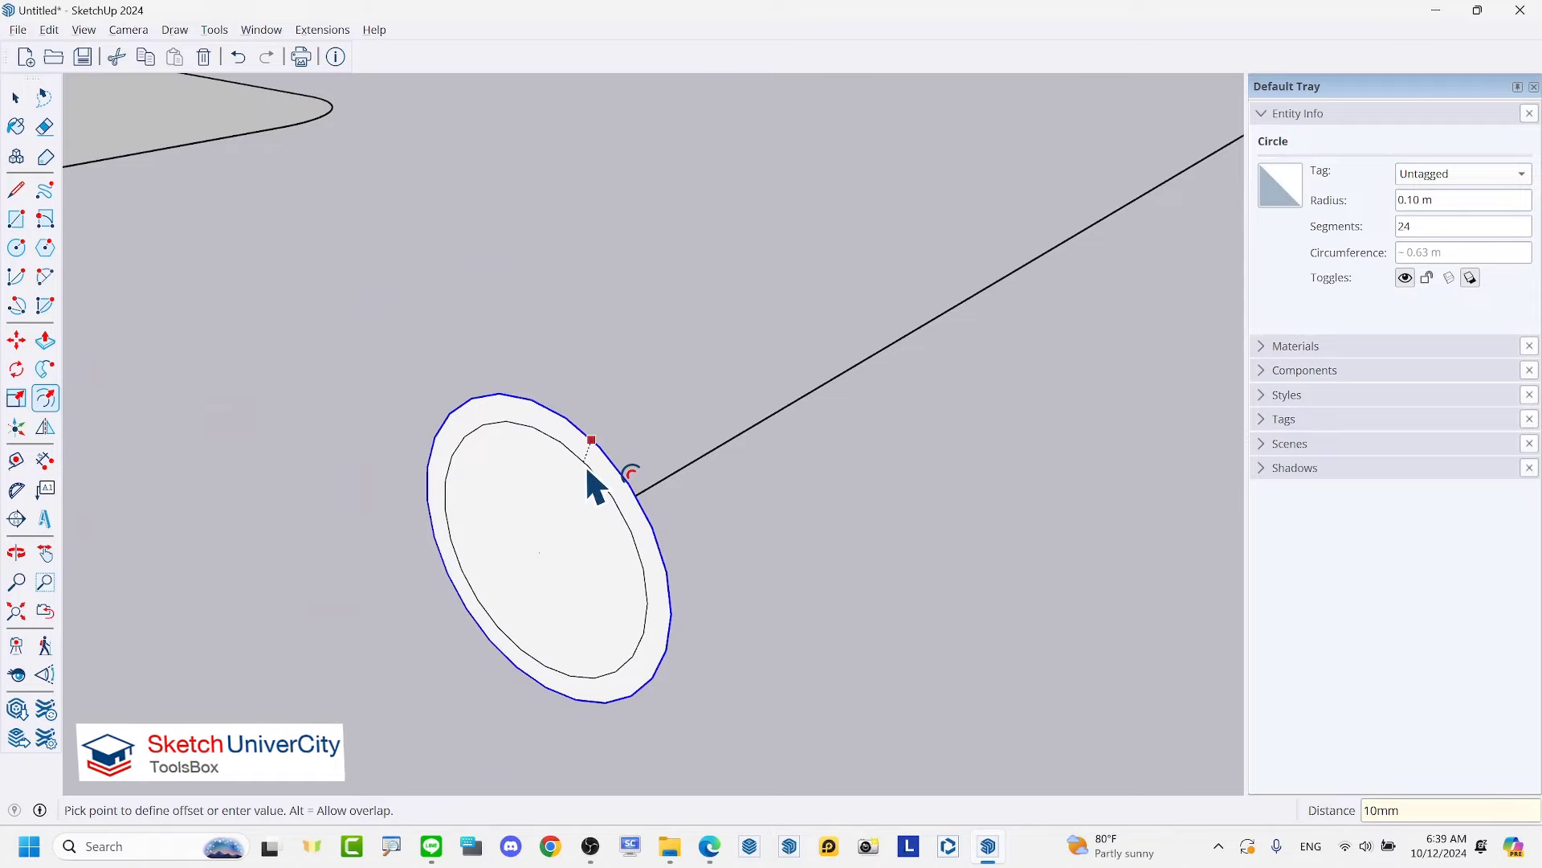
{"action": "key", "text": "Return"}
{"action": "right_click", "coordinate": [518, 490]}
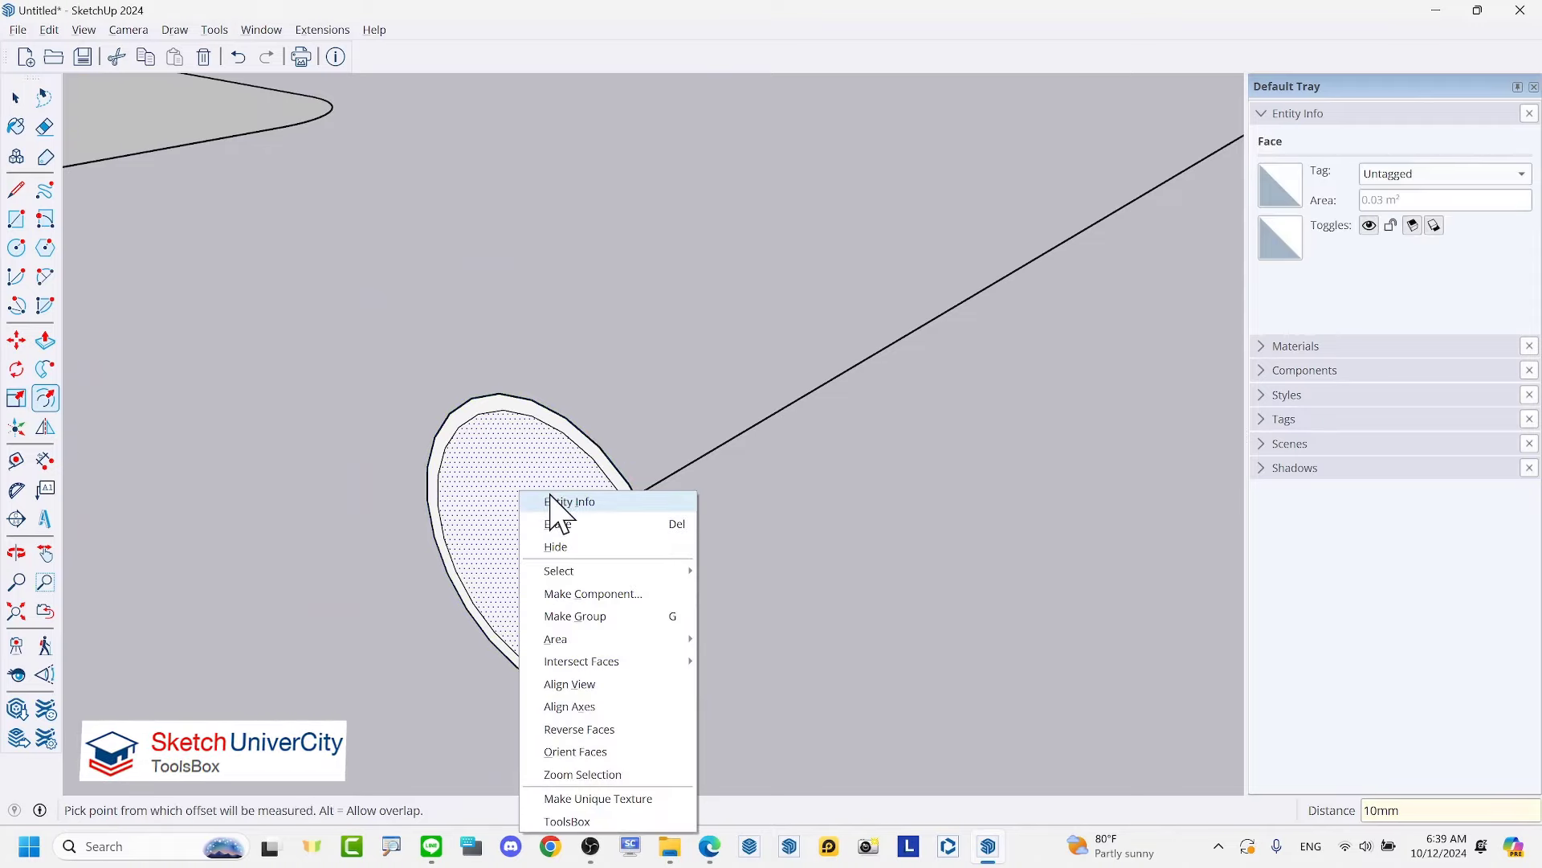
{"action": "left_click", "coordinate": [560, 524]}
{"action": "scroll", "coordinate": [576, 540], "scroll_direction": "down", "scroll_amount": 1}
{"action": "key", "text": "space"}
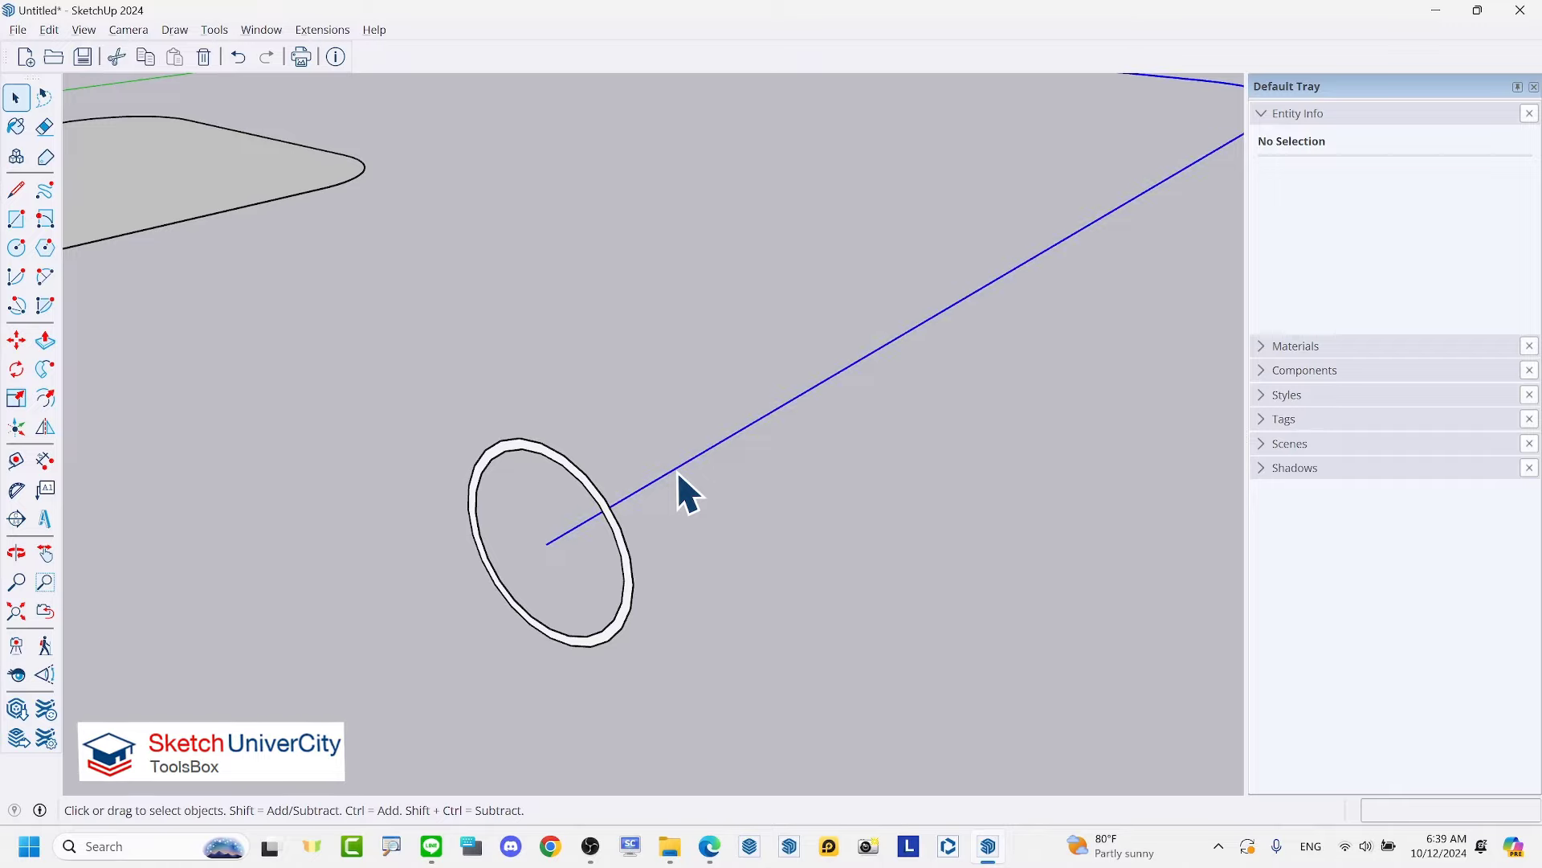
Step: Select the whole connected rounded path
{"action": "triple_click", "coordinate": [677, 474]}
{"action": "scroll", "coordinate": [638, 567], "scroll_direction": "down", "scroll_amount": 3}
{"action": "scroll", "coordinate": [638, 568], "scroll_direction": "down", "scroll_amount": 2}
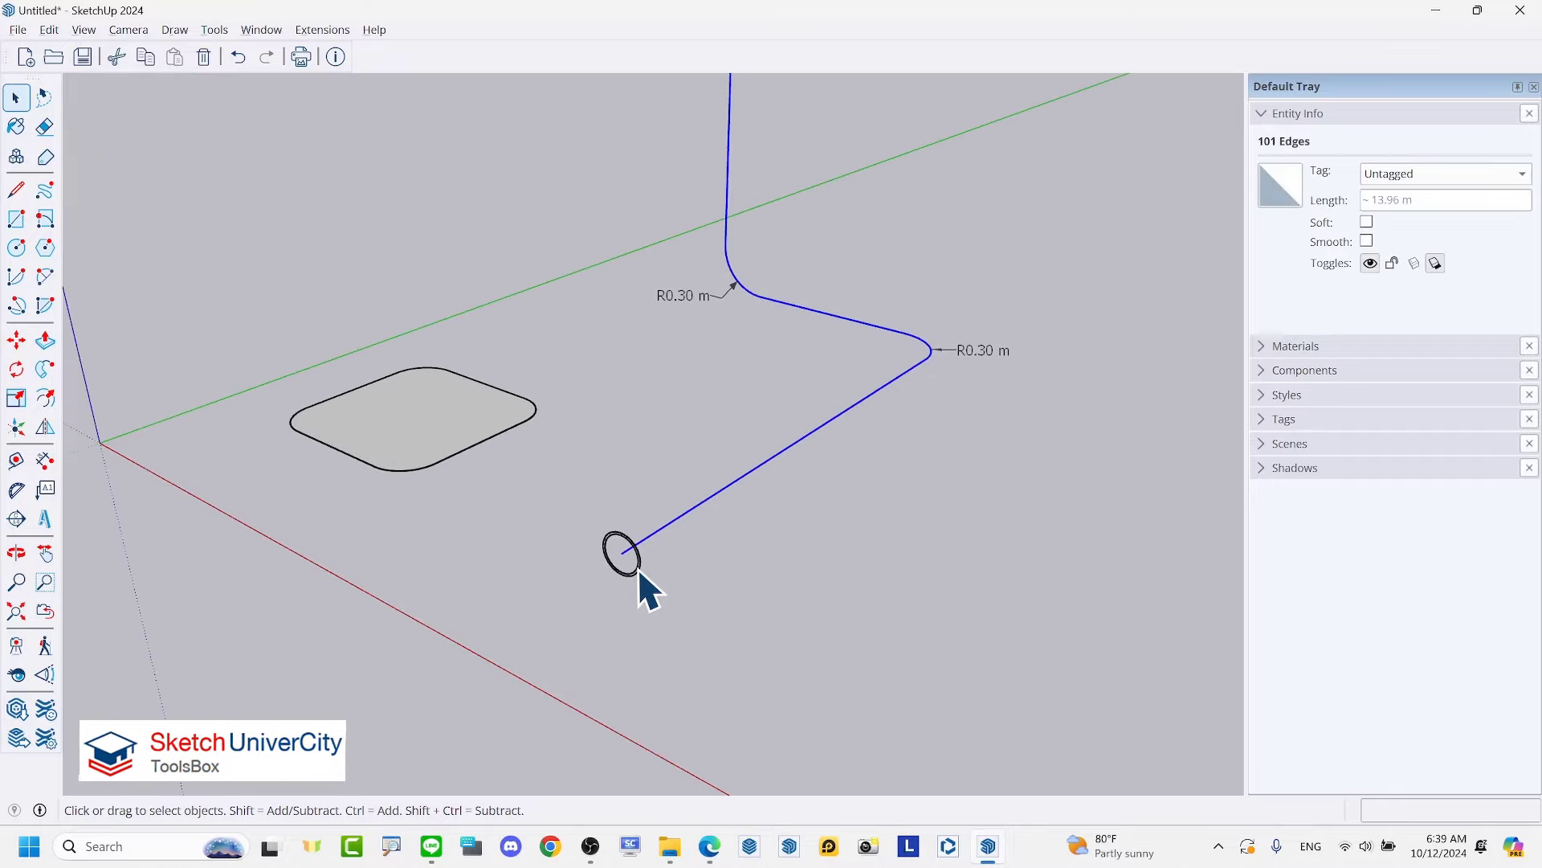
Step: Sweep the ring profile along the path with Follow Me into a hollow bent pipe
{"action": "left_click", "coordinate": [45, 368]}
{"action": "scroll", "coordinate": [733, 605], "scroll_direction": "up", "scroll_amount": 2}
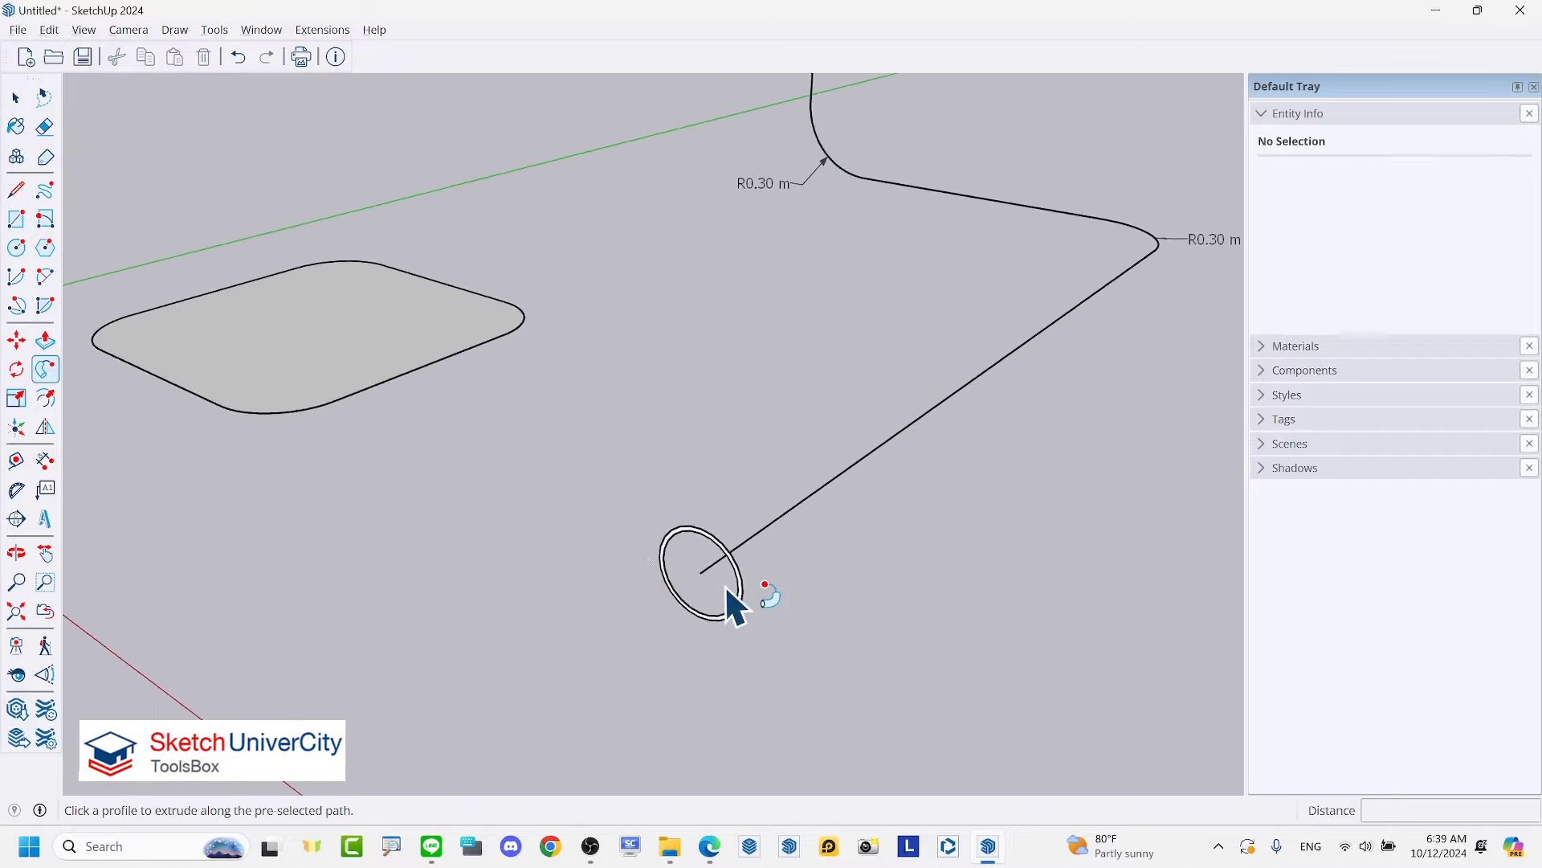
{"action": "scroll", "coordinate": [732, 554], "scroll_direction": "up", "scroll_amount": 2}
{"action": "left_click", "coordinate": [722, 549]}
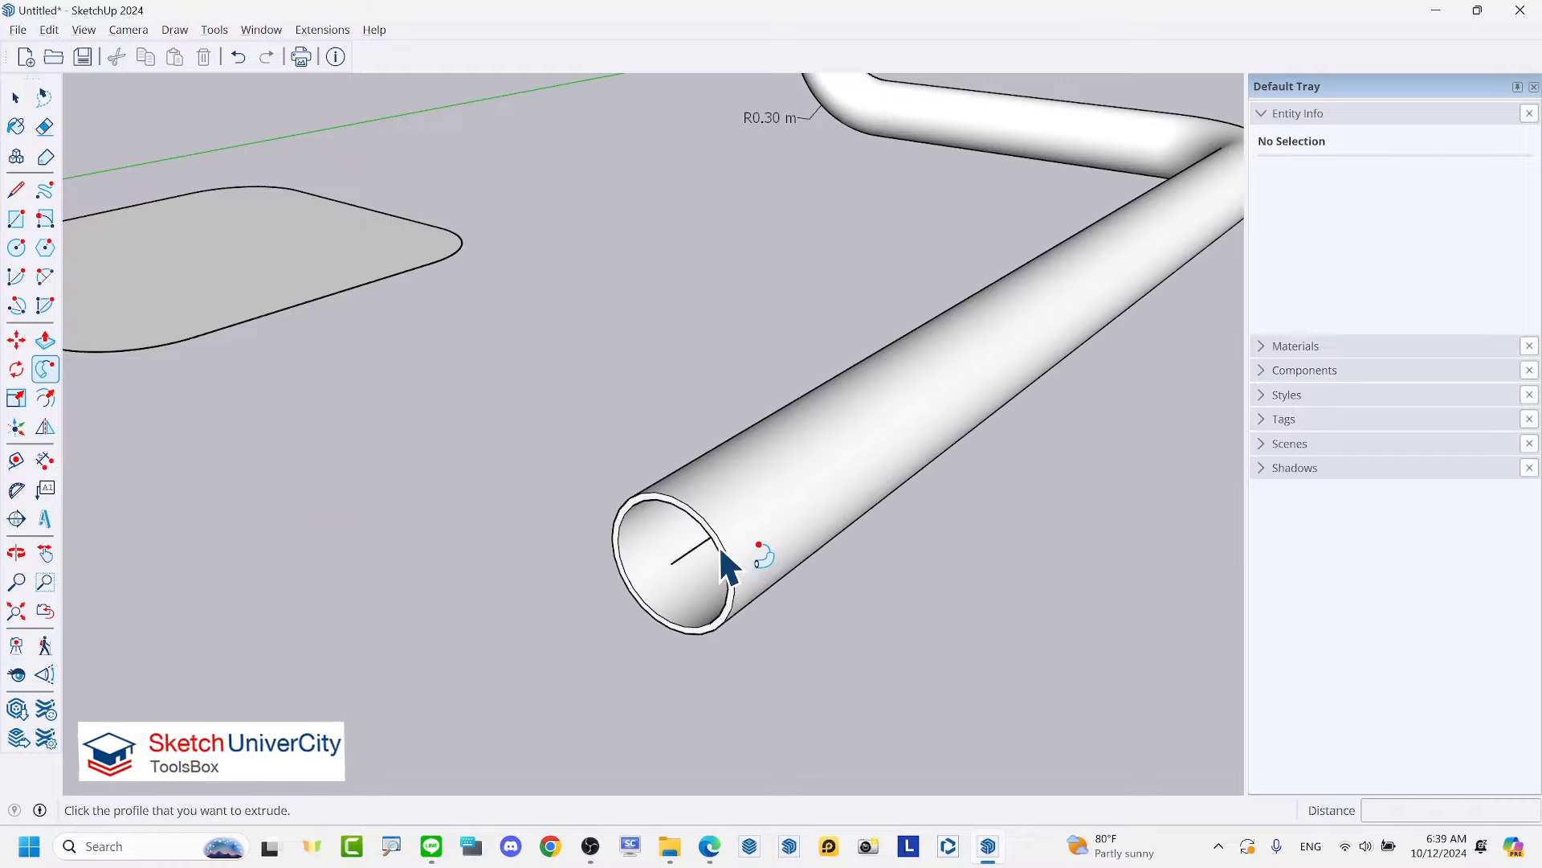
{"action": "scroll", "coordinate": [726, 566], "scroll_direction": "down", "scroll_amount": 1}
{"action": "key", "text": "space"}
{"action": "scroll", "coordinate": [723, 578], "scroll_direction": "down", "scroll_amount": 2}
{"action": "mouse_move", "coordinate": [723, 595]}
{"action": "middle_mouse_down"}
{"action": "mouse_move", "coordinate": [757, 579]}
{"action": "mouse_move", "coordinate": [644, 619]}
{"action": "mouse_move", "coordinate": [856, 605]}
{"action": "mouse_move", "coordinate": [739, 557]}
{"action": "middle_mouse_up"}
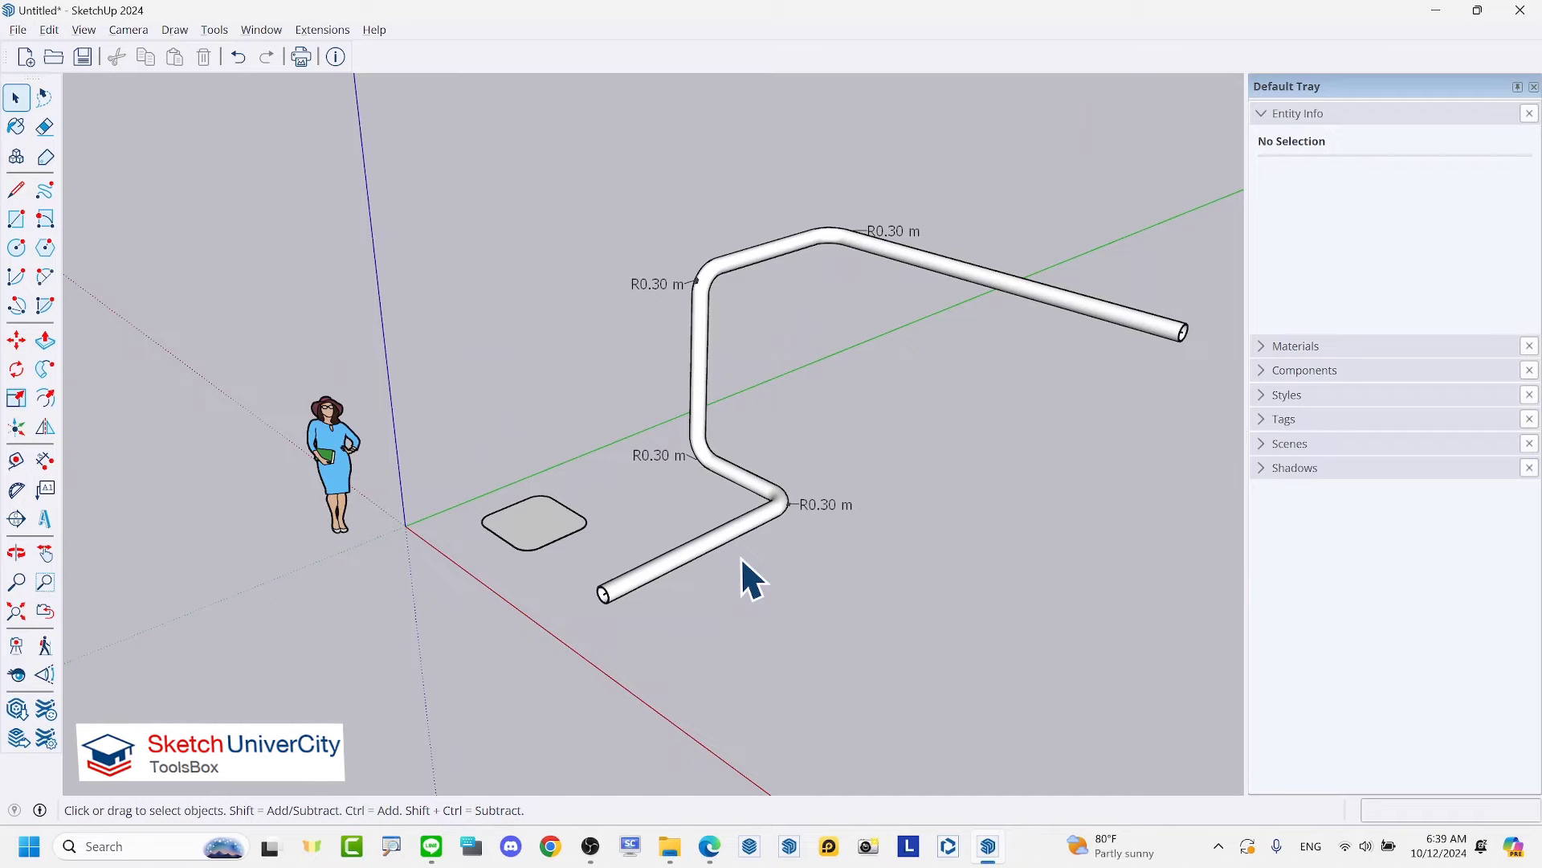
{"action": "scroll", "coordinate": [783, 522], "scroll_direction": "up", "scroll_amount": 2}
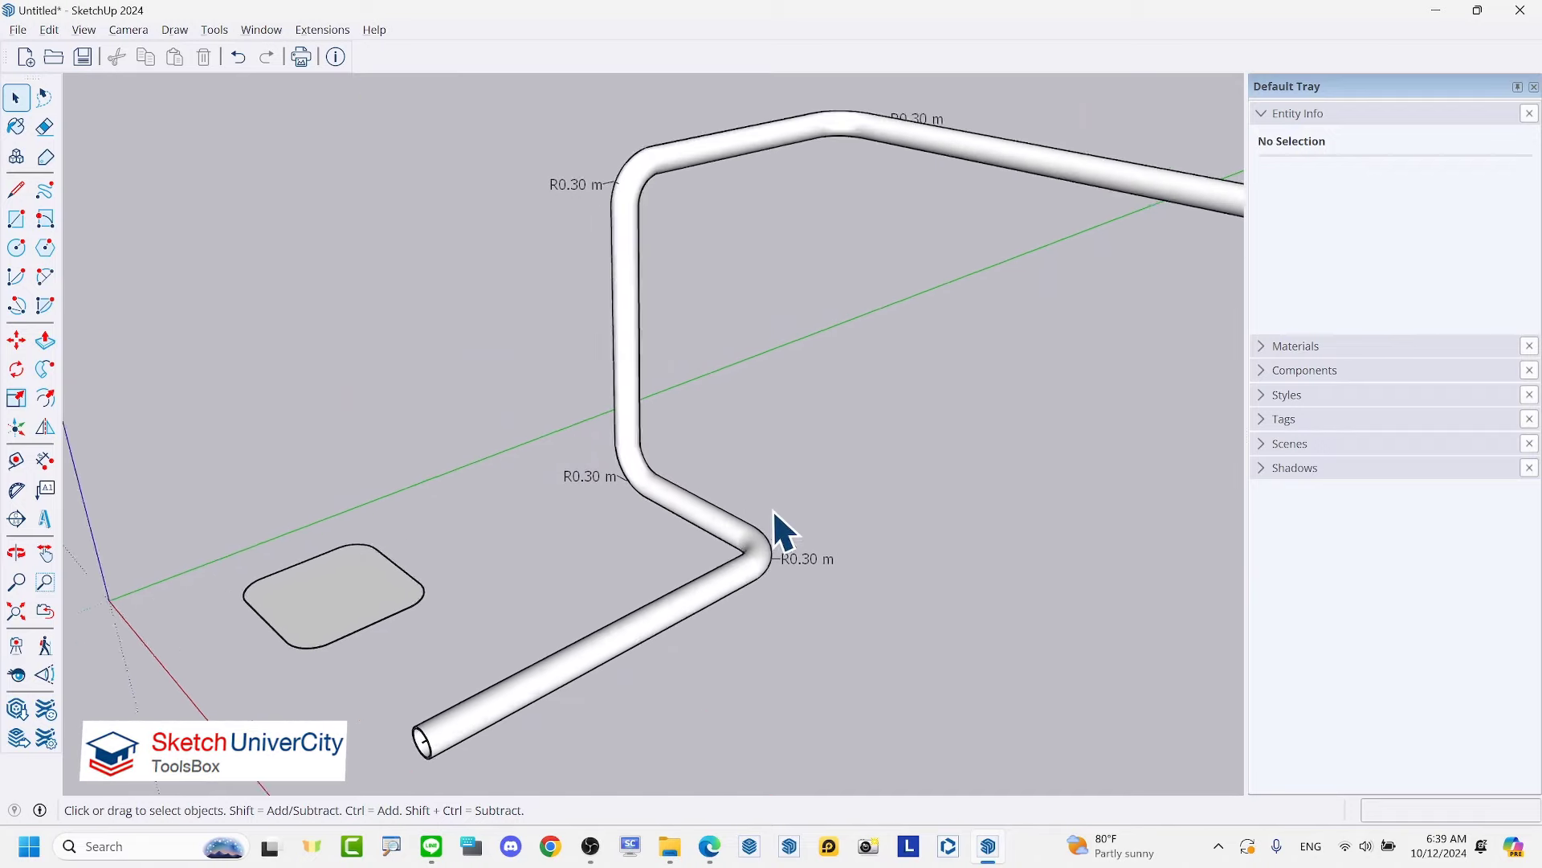
{"action": "scroll", "coordinate": [778, 534], "scroll_direction": "up", "scroll_amount": 2}
Step: Turn on View > Hidden Geometry and orbit to inspect the pipe's facet edges
{"action": "left_click", "coordinate": [84, 30]}
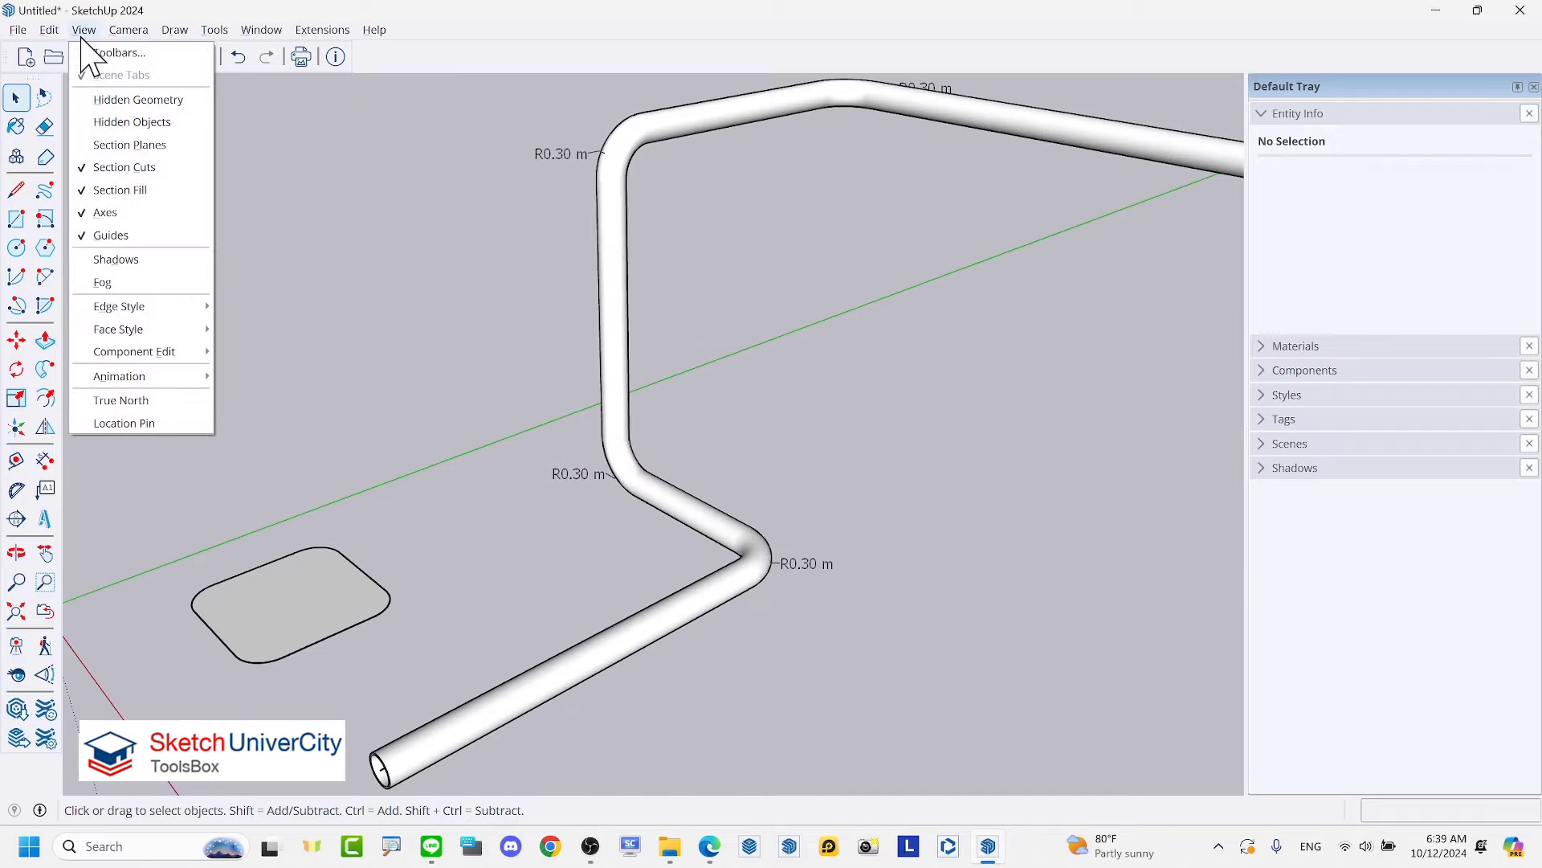
{"action": "left_click", "coordinate": [121, 100]}
{"action": "scroll", "coordinate": [739, 534], "scroll_direction": "up", "scroll_amount": 3}
{"action": "middle_click_drag", "start_coordinate": [740, 534], "coordinate": [820, 631]}
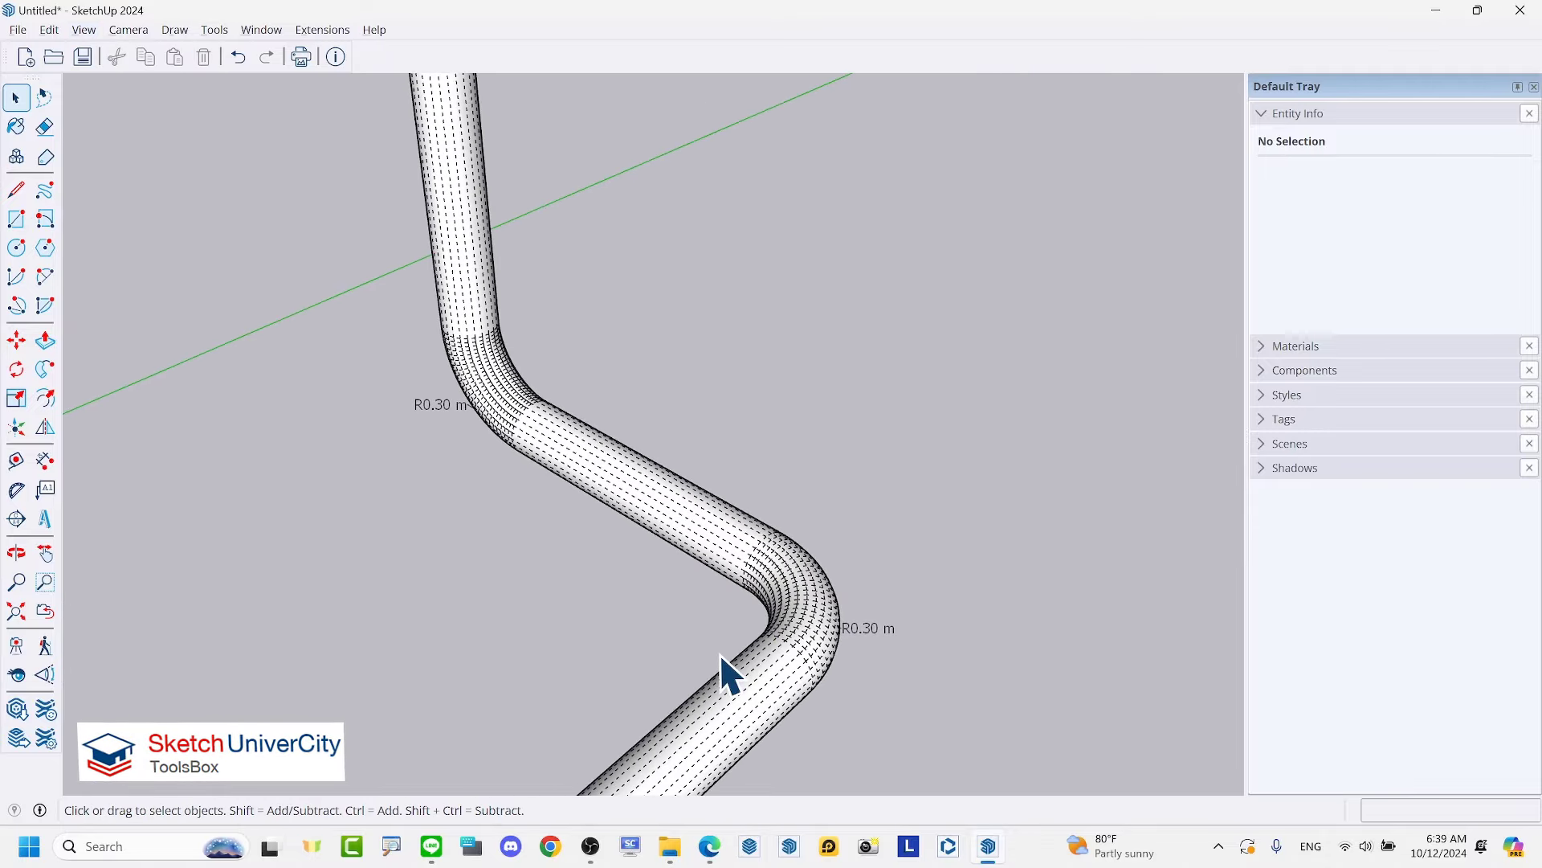
{"action": "scroll", "coordinate": [720, 653], "scroll_direction": "down", "scroll_amount": 2}
{"action": "scroll", "coordinate": [798, 654], "scroll_direction": "down", "scroll_amount": 3}
{"action": "scroll", "coordinate": [730, 506], "scroll_direction": "down", "scroll_amount": 2}
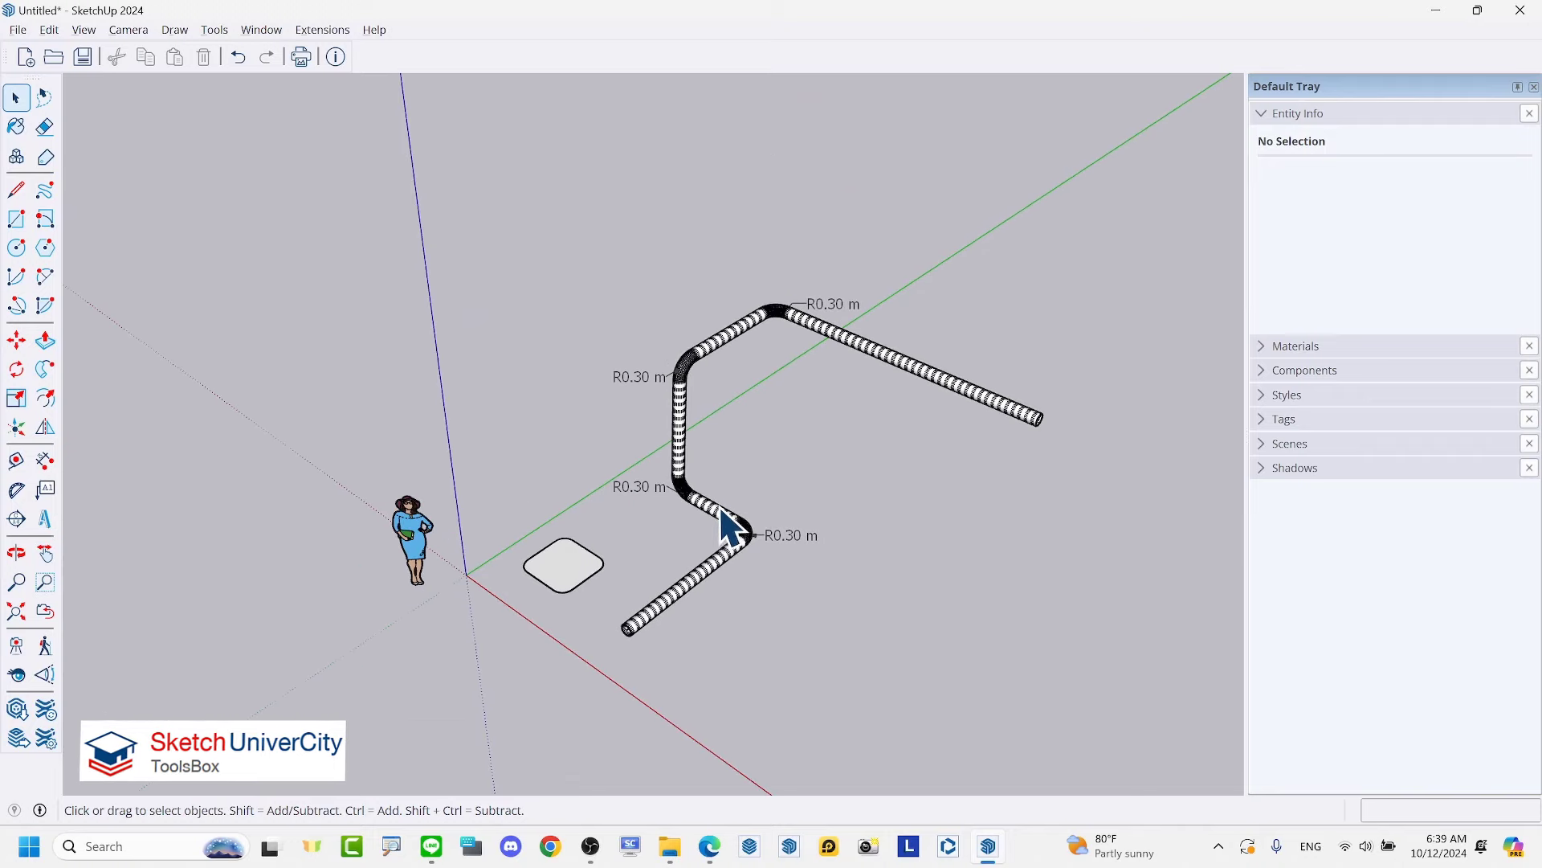
{"action": "middle_click_drag", "start_coordinate": [733, 530], "coordinate": [824, 461]}
{"action": "scroll", "coordinate": [928, 437], "scroll_direction": "up", "scroll_amount": 1}
{"action": "scroll", "coordinate": [836, 522], "scroll_direction": "up", "scroll_amount": 2}
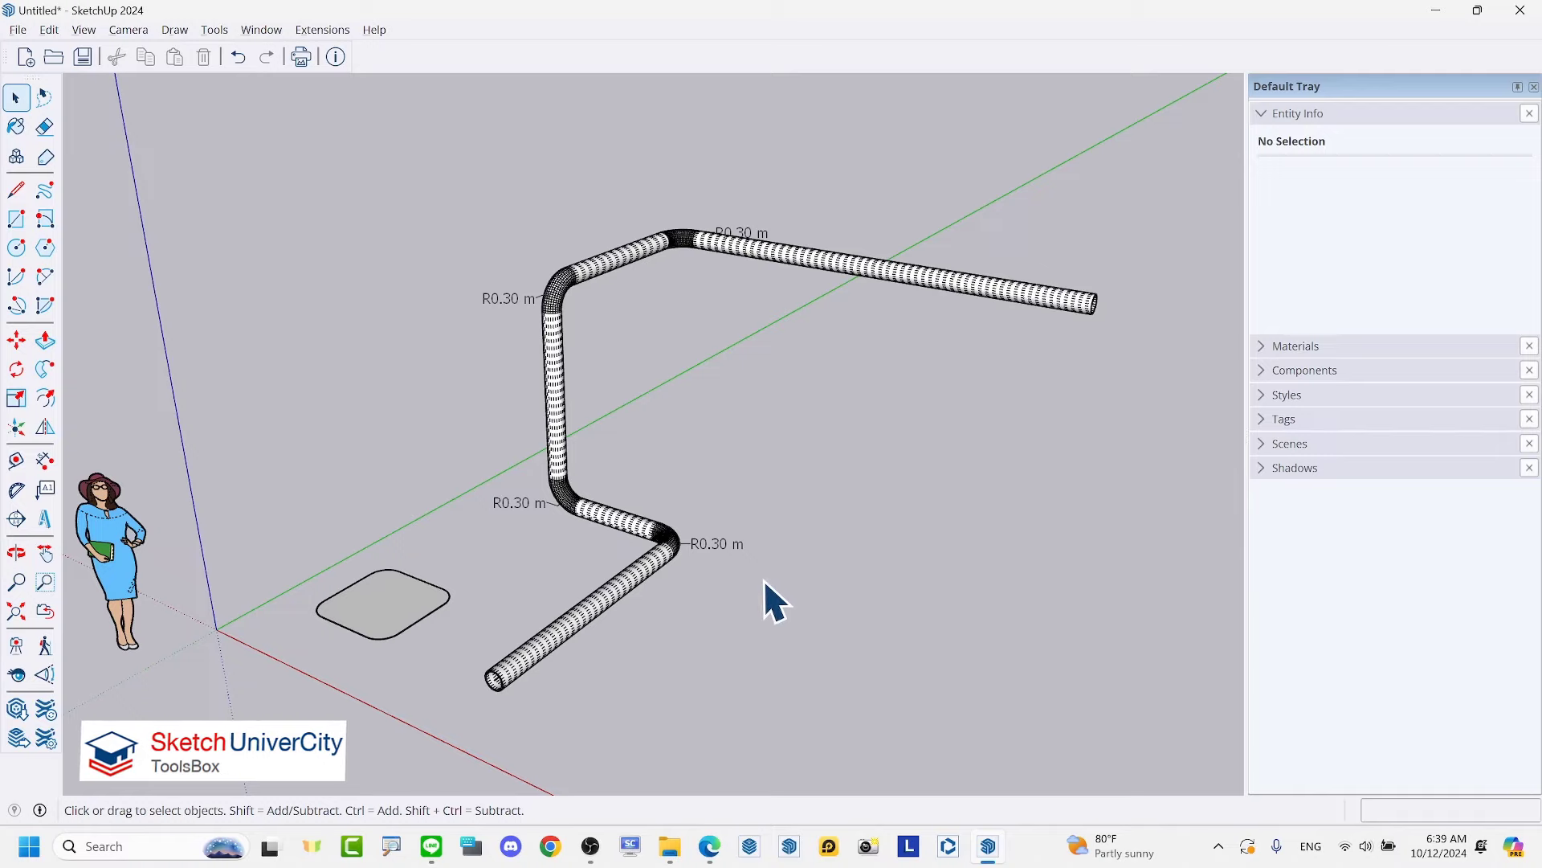
{"action": "scroll", "coordinate": [764, 579], "scroll_direction": "down", "scroll_amount": 1}
{"action": "scroll", "coordinate": [764, 578], "scroll_direction": "down", "scroll_amount": 2}
{"action": "middle_click_drag", "start_coordinate": [764, 578], "coordinate": [757, 534]}
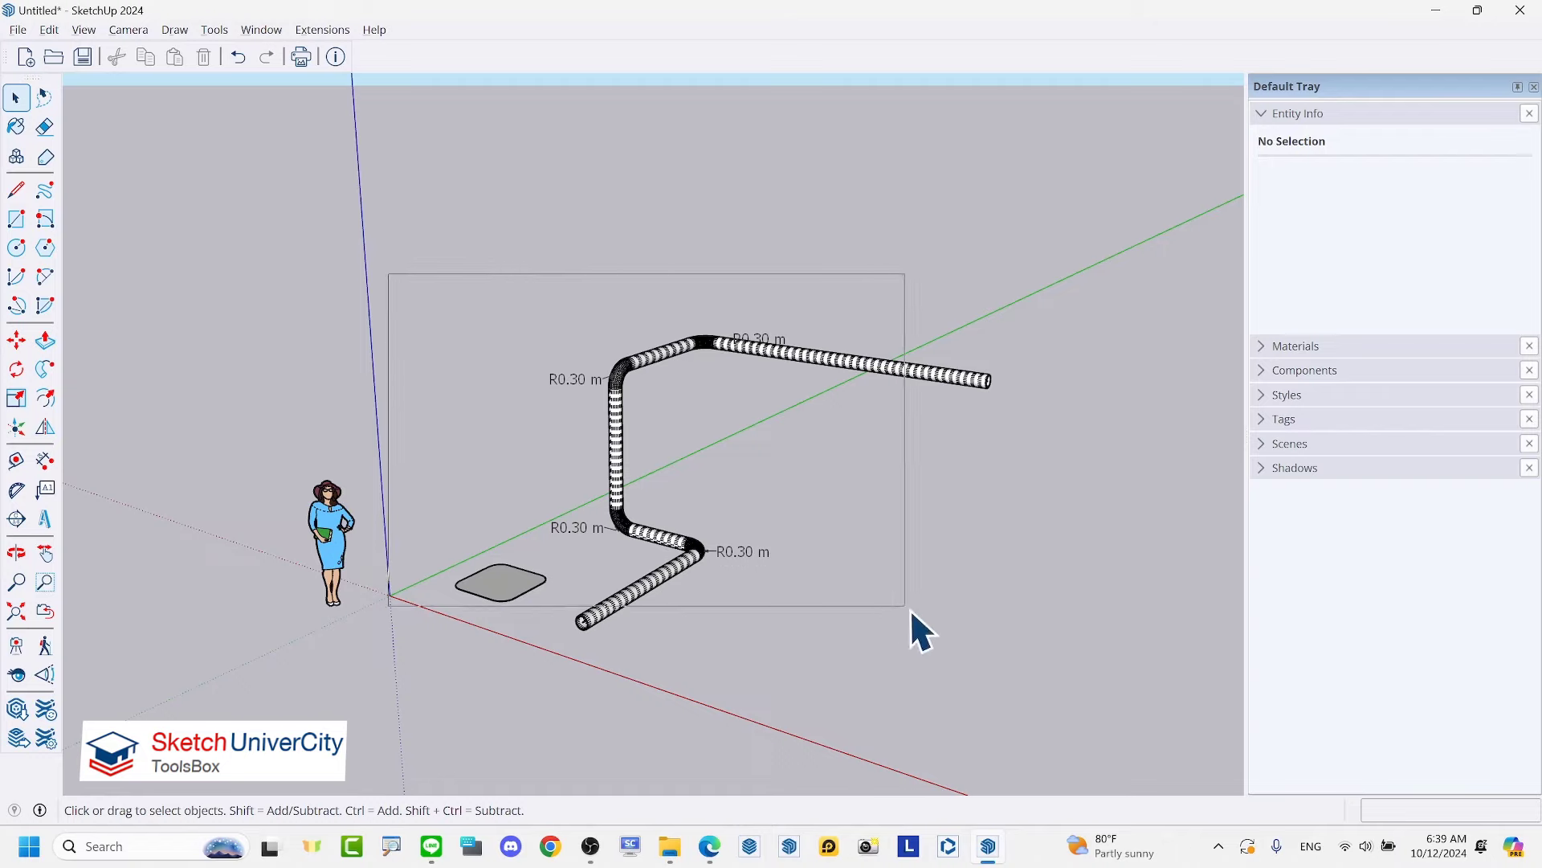
Step: Window-select the pipe and the rounded square and delete them
{"action": "left_click_drag", "start_coordinate": [392, 277], "coordinate": [912, 629]}
{"action": "middle_click_drag", "start_coordinate": [878, 644], "coordinate": [896, 715]}
{"action": "key", "text": "Delete"}
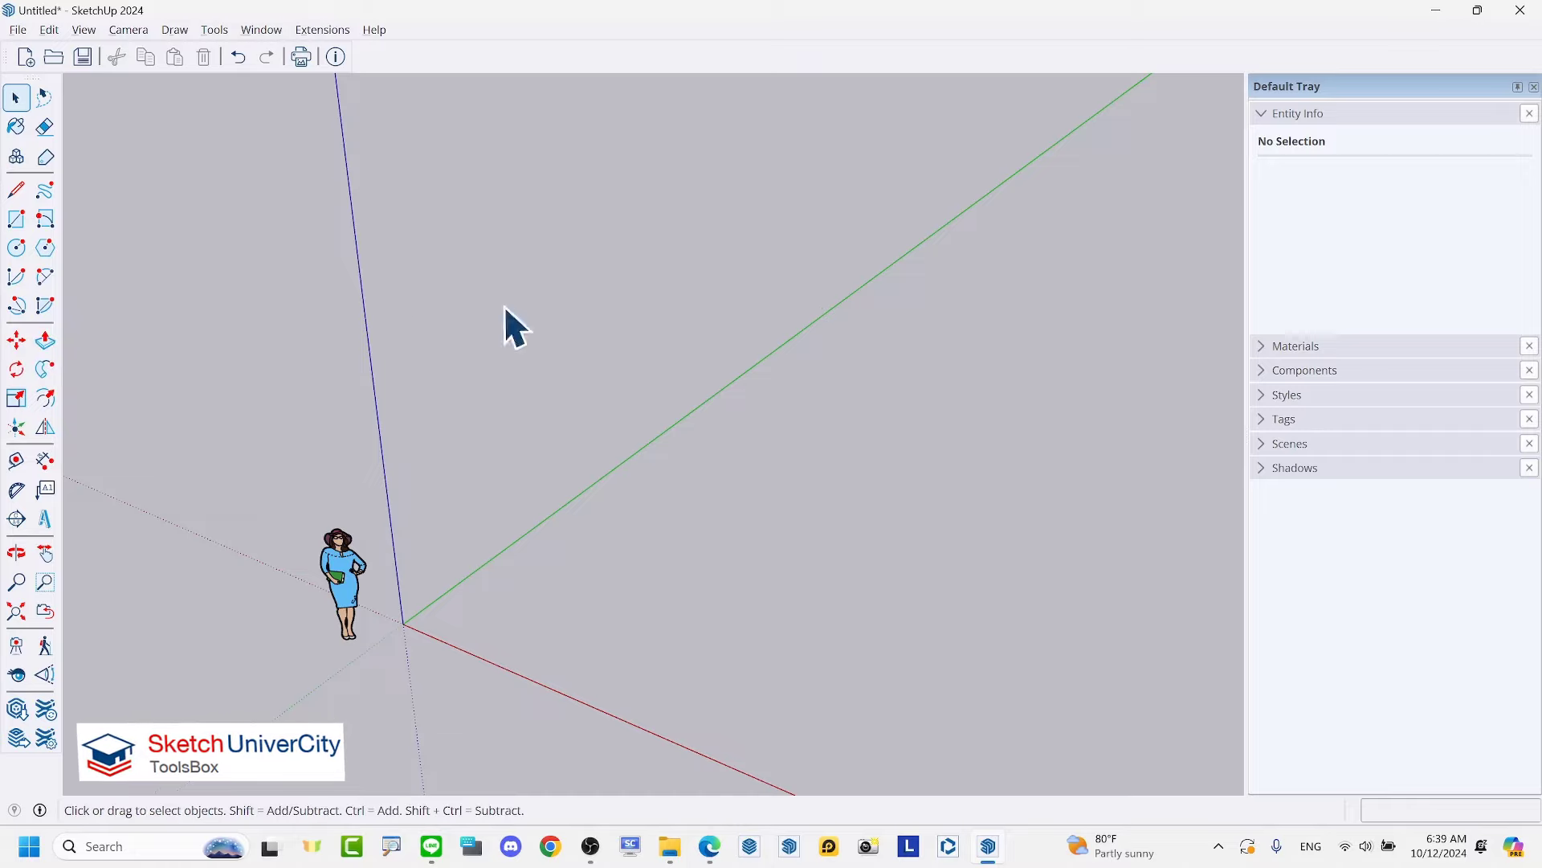
{"action": "middle_click_drag", "start_coordinate": [507, 326], "coordinate": [647, 474]}
Step: Draw two small circles on the ground near the origin with the Circle tool
{"action": "scroll", "coordinate": [647, 474], "scroll_direction": "up", "scroll_amount": 1}
{"action": "key", "text": "c"}
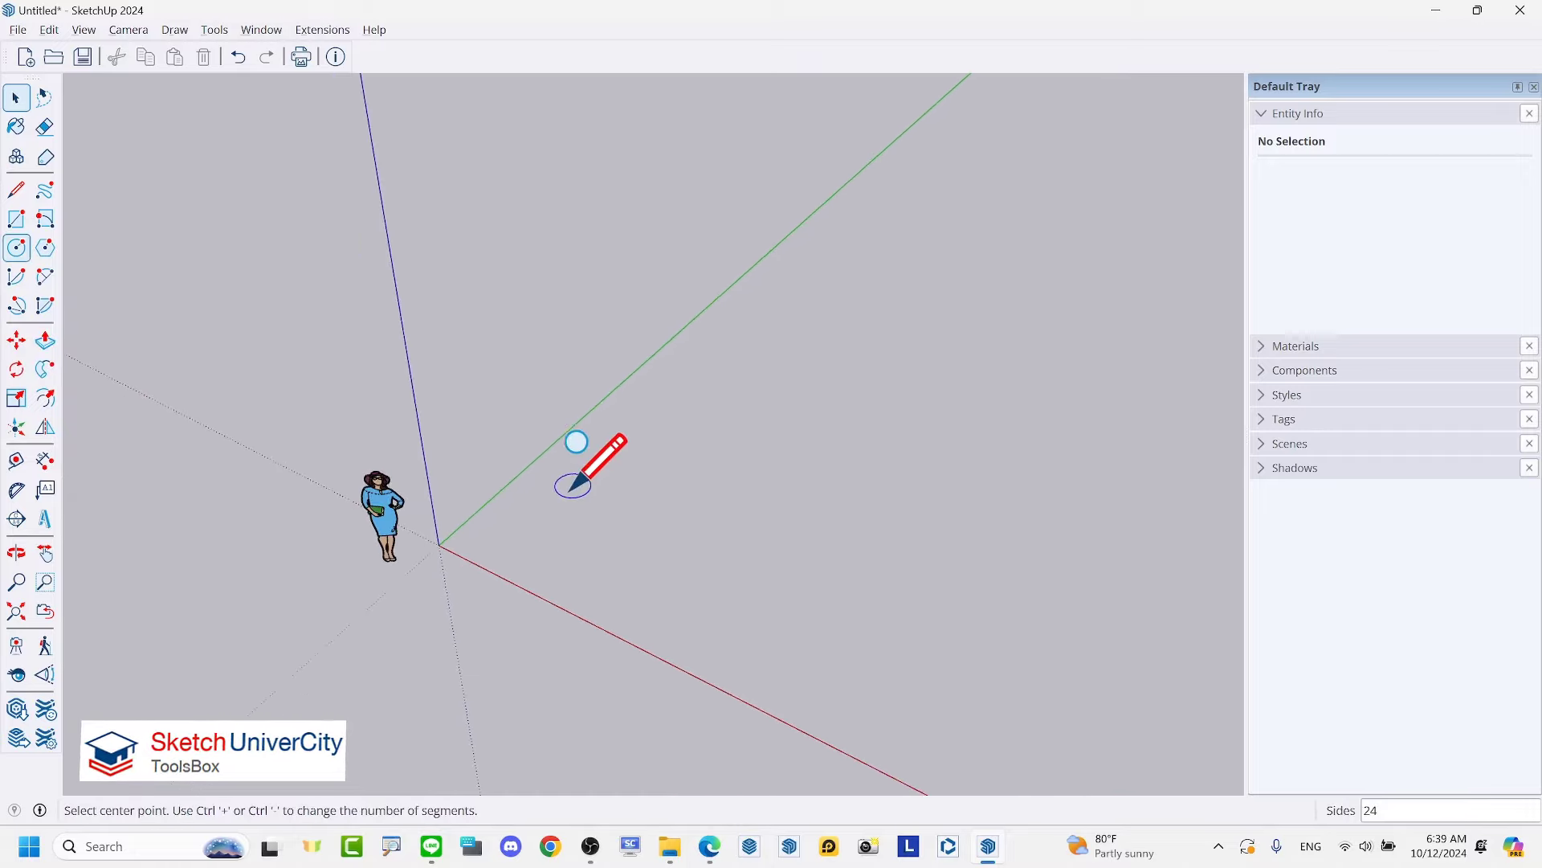
{"action": "scroll", "coordinate": [539, 498], "scroll_direction": "up", "scroll_amount": 1}
{"action": "left_click", "coordinate": [509, 499]}
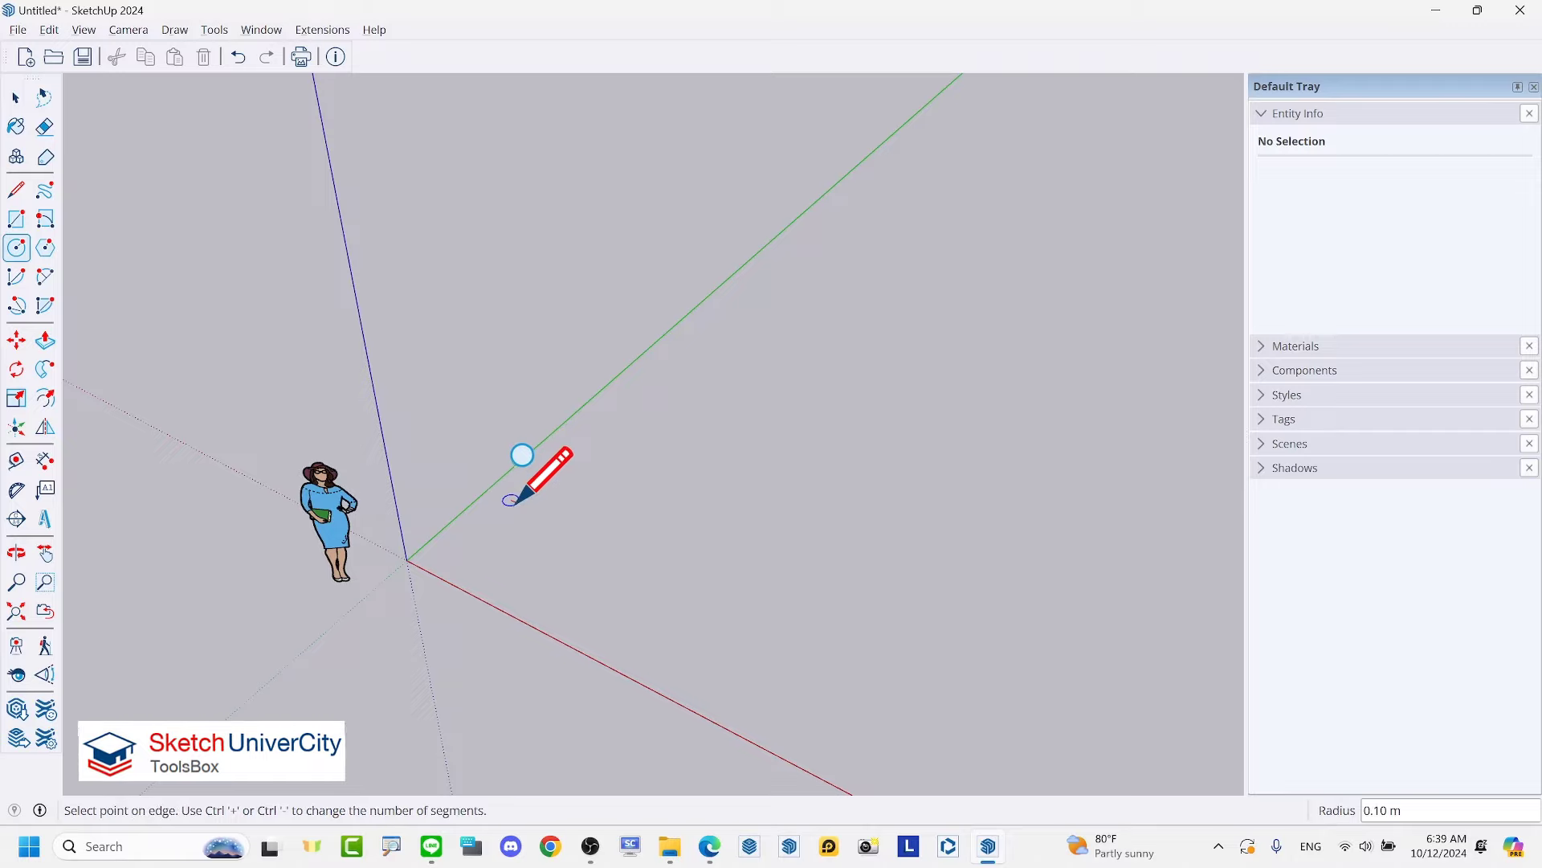
{"action": "left_click", "coordinate": [532, 491]}
{"action": "scroll", "coordinate": [534, 490], "scroll_direction": "down", "scroll_amount": 2}
{"action": "scroll", "coordinate": [667, 462], "scroll_direction": "up", "scroll_amount": 2}
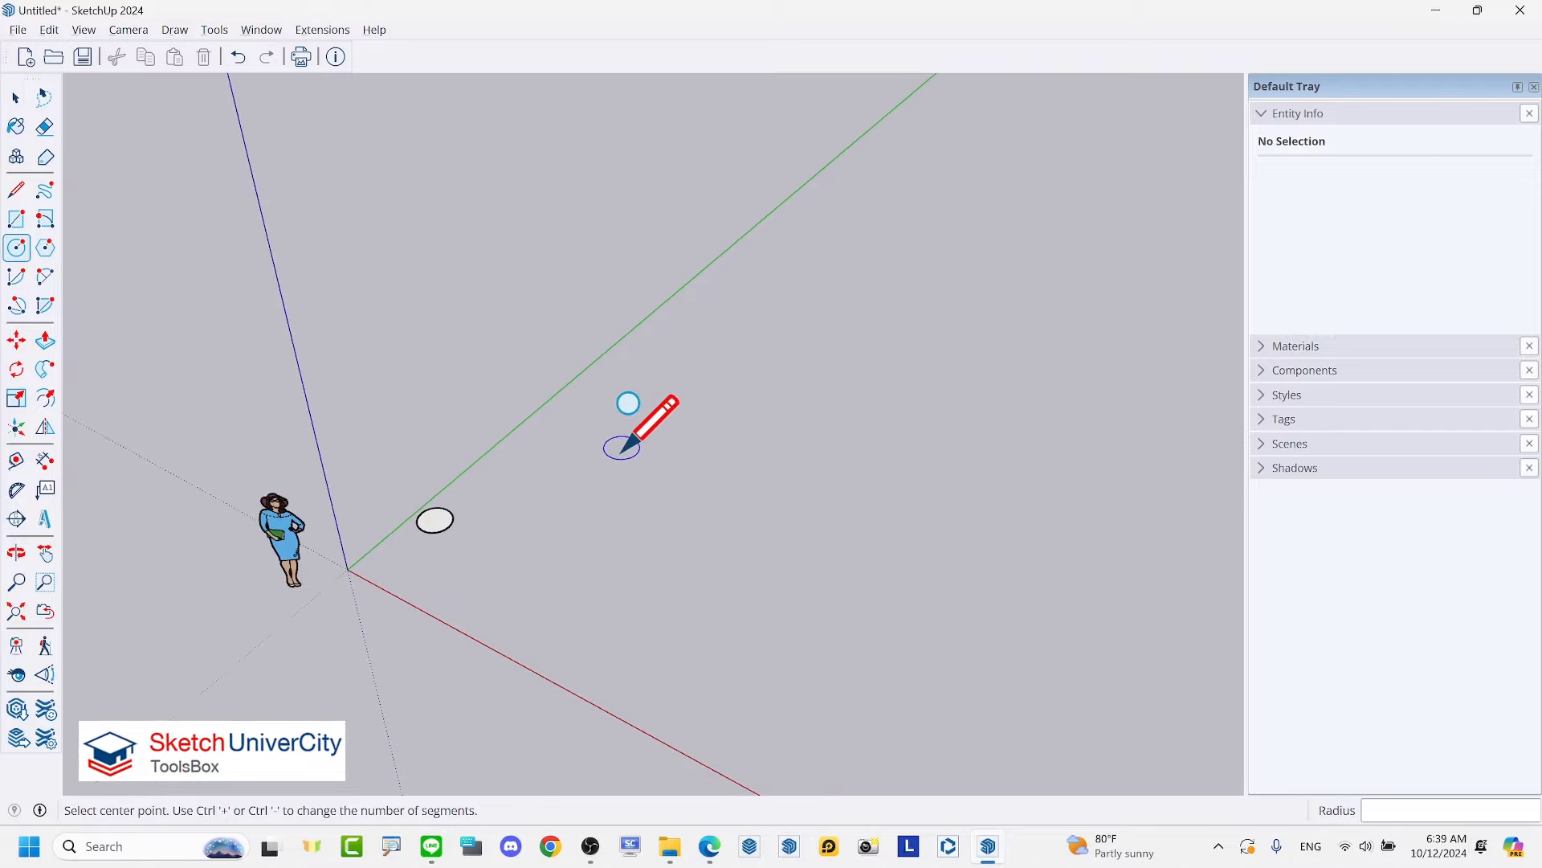
{"action": "left_click", "coordinate": [621, 447]}
{"action": "left_click", "coordinate": [642, 451]}
Step: Add two more small circles further to the right
{"action": "scroll", "coordinate": [482, 354], "scroll_direction": "down", "scroll_amount": 2}
{"action": "scroll", "coordinate": [771, 417], "scroll_direction": "up", "scroll_amount": 2}
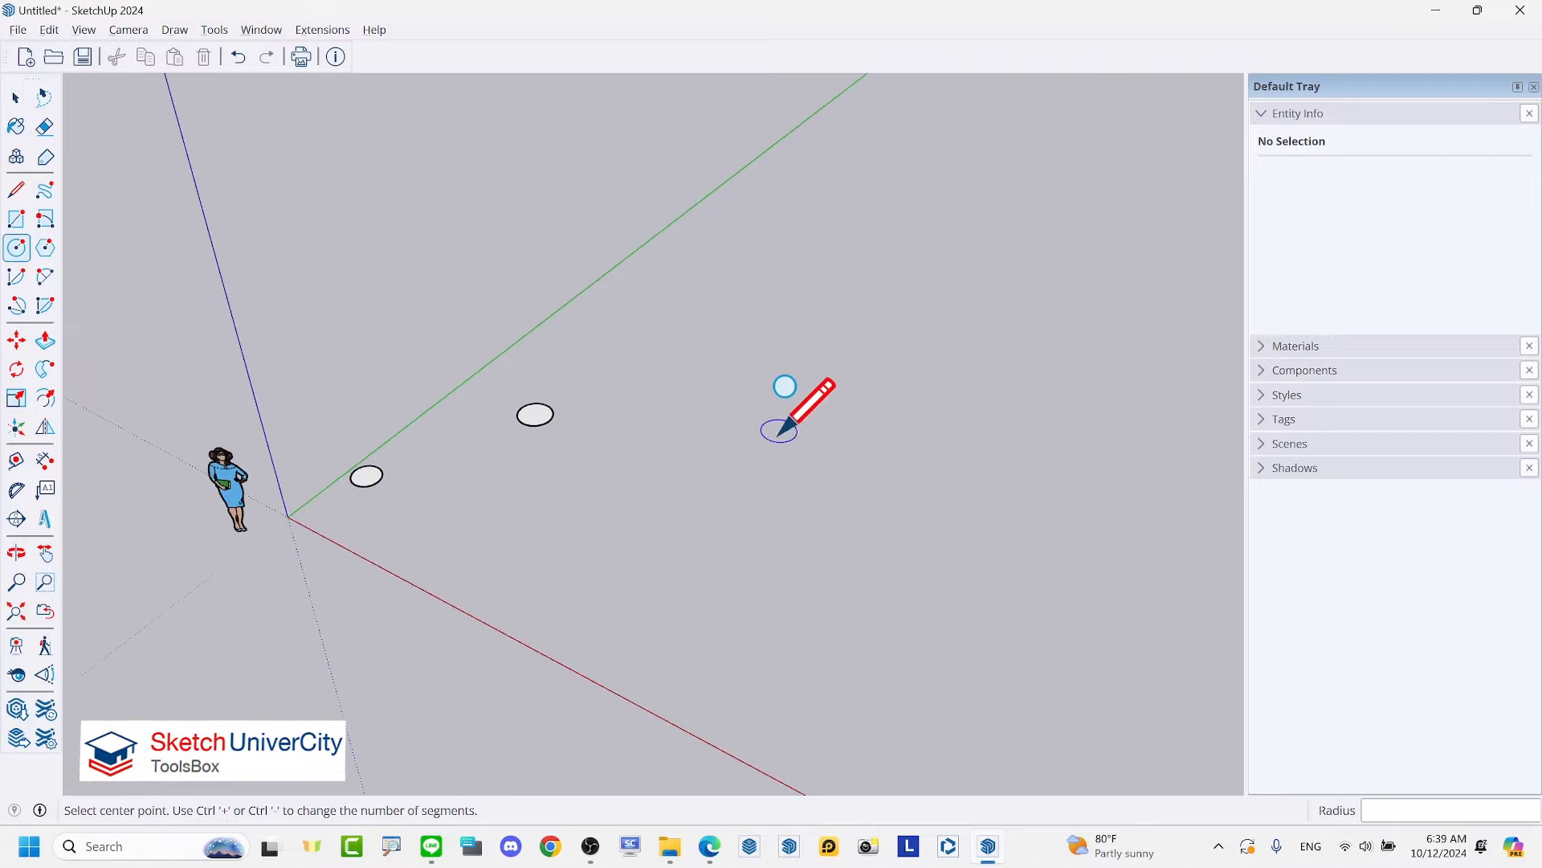
{"action": "left_click", "coordinate": [756, 406]}
{"action": "left_click", "coordinate": [775, 411]}
{"action": "scroll", "coordinate": [341, 372], "scroll_direction": "down", "scroll_amount": 2}
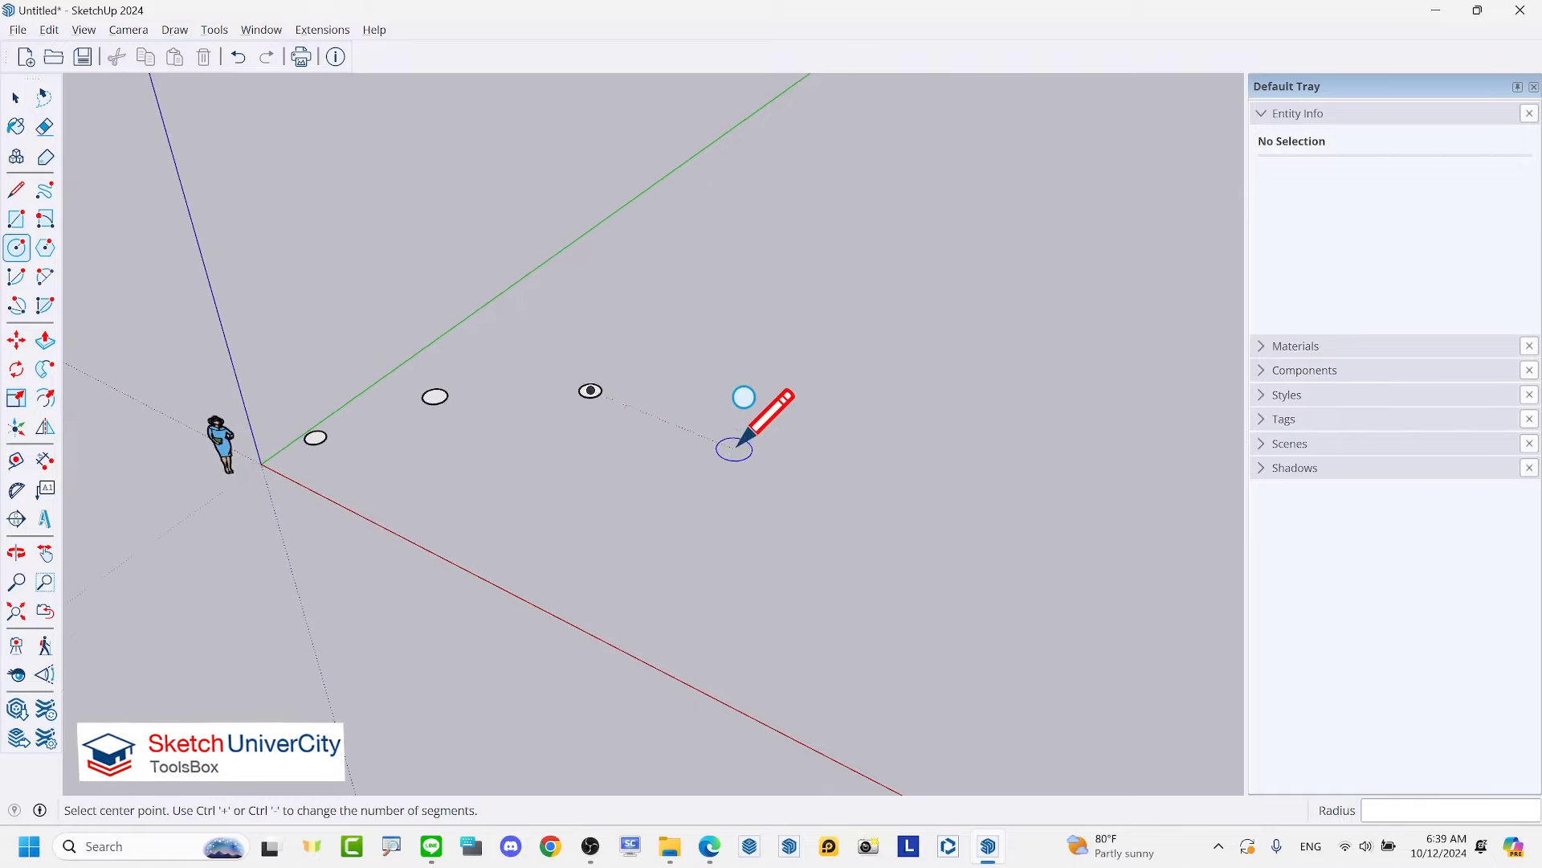
{"action": "left_click", "coordinate": [772, 394]}
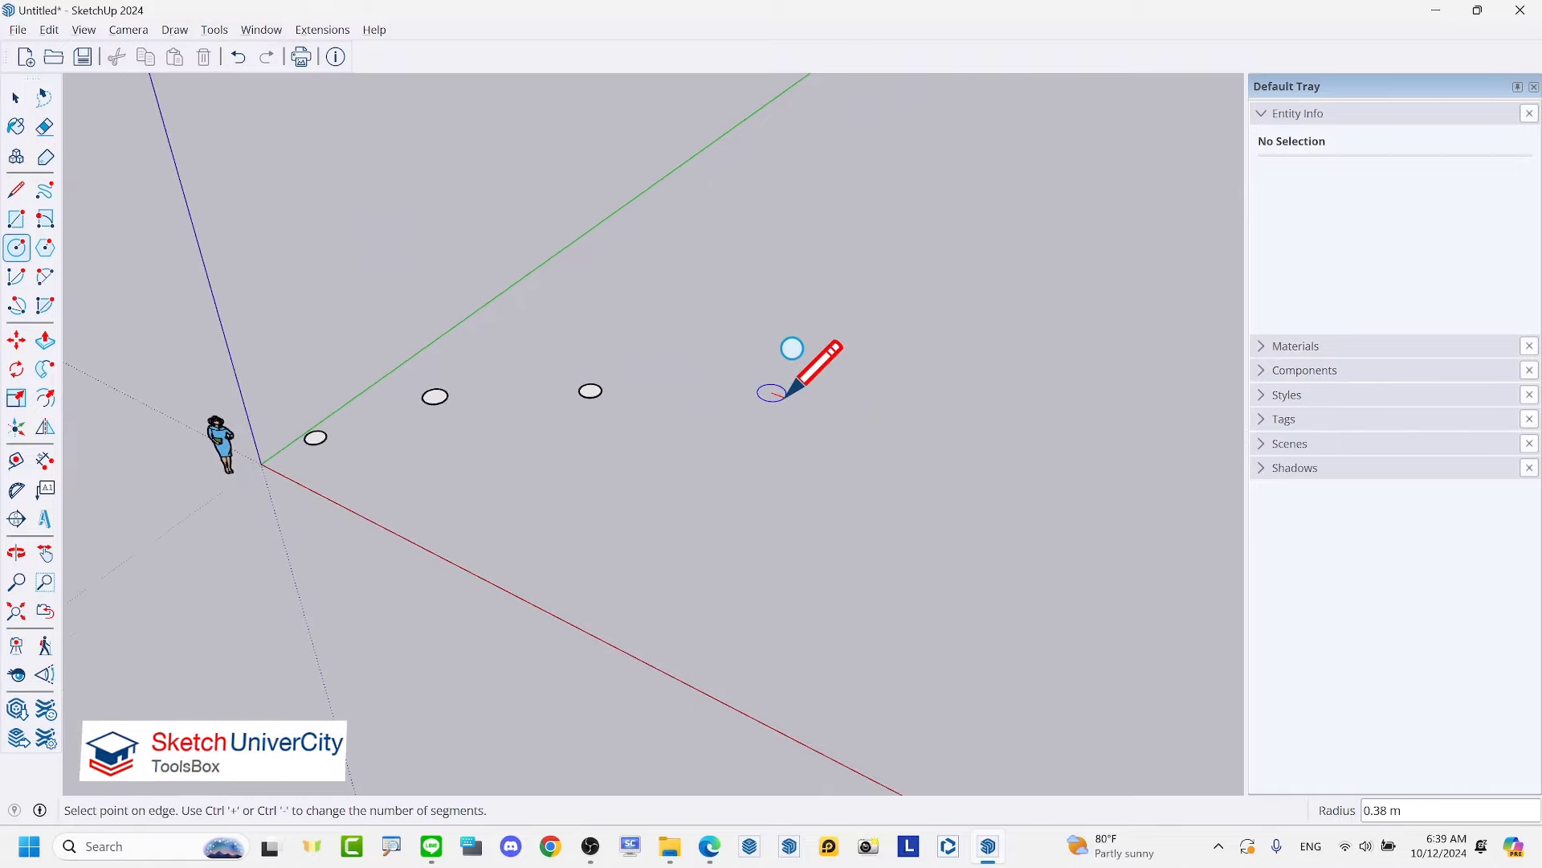
{"action": "left_click", "coordinate": [786, 394]}
{"action": "scroll", "coordinate": [820, 425], "scroll_direction": "down", "scroll_amount": 2}
{"action": "scroll", "coordinate": [841, 430], "scroll_direction": "up", "scroll_amount": 2}
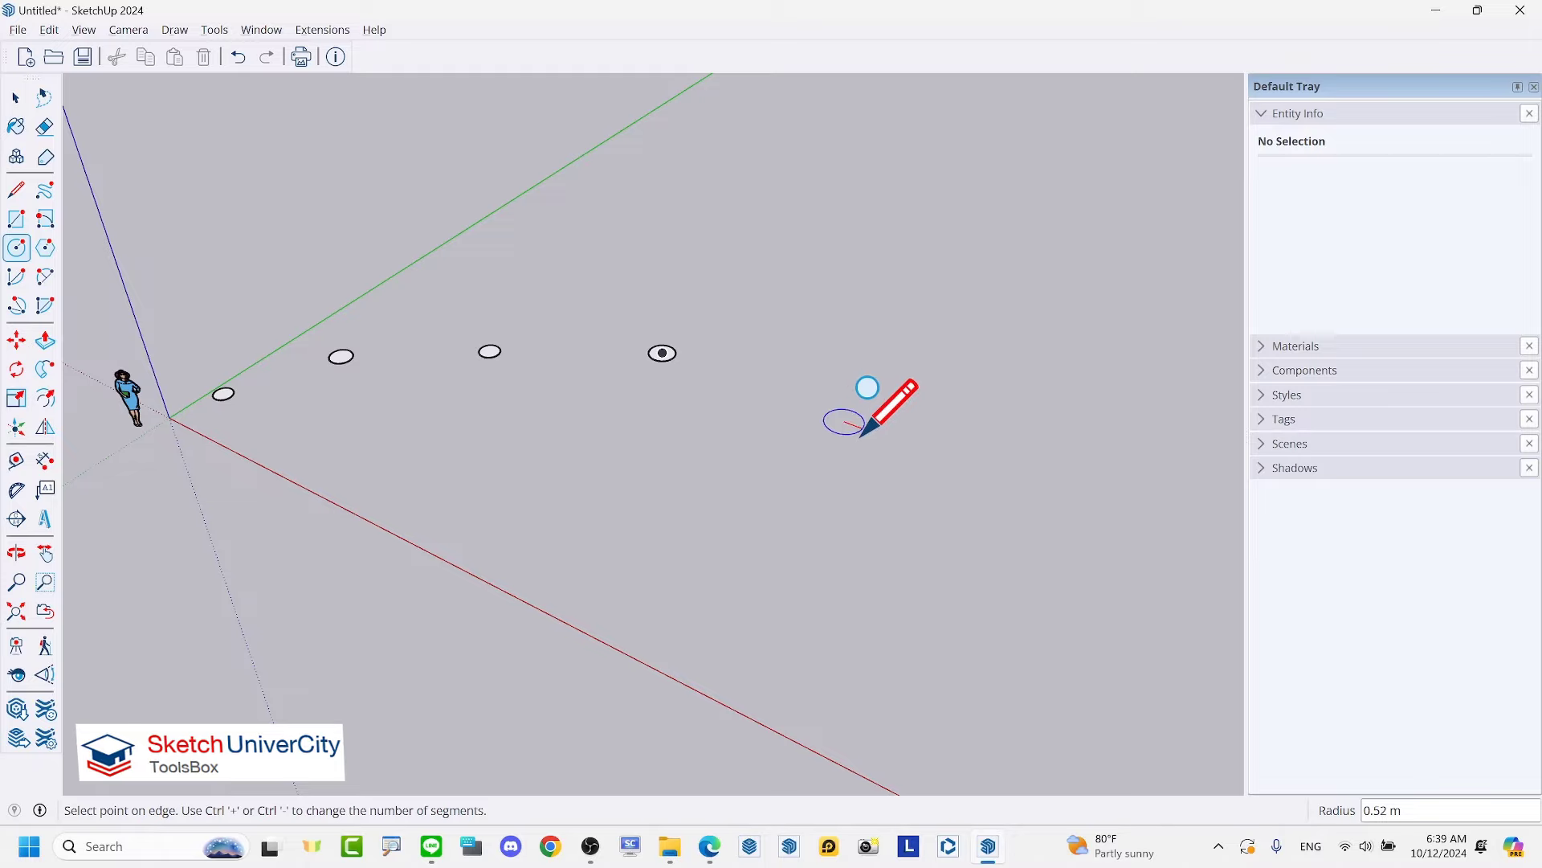
Step: Add circles near the red axis, including a larger one further along it
{"action": "left_click", "coordinate": [861, 435]}
{"action": "scroll", "coordinate": [843, 482], "scroll_direction": "down", "scroll_amount": 2}
{"action": "scroll", "coordinate": [769, 472], "scroll_direction": "up", "scroll_amount": 2}
{"action": "left_click", "coordinate": [757, 466]}
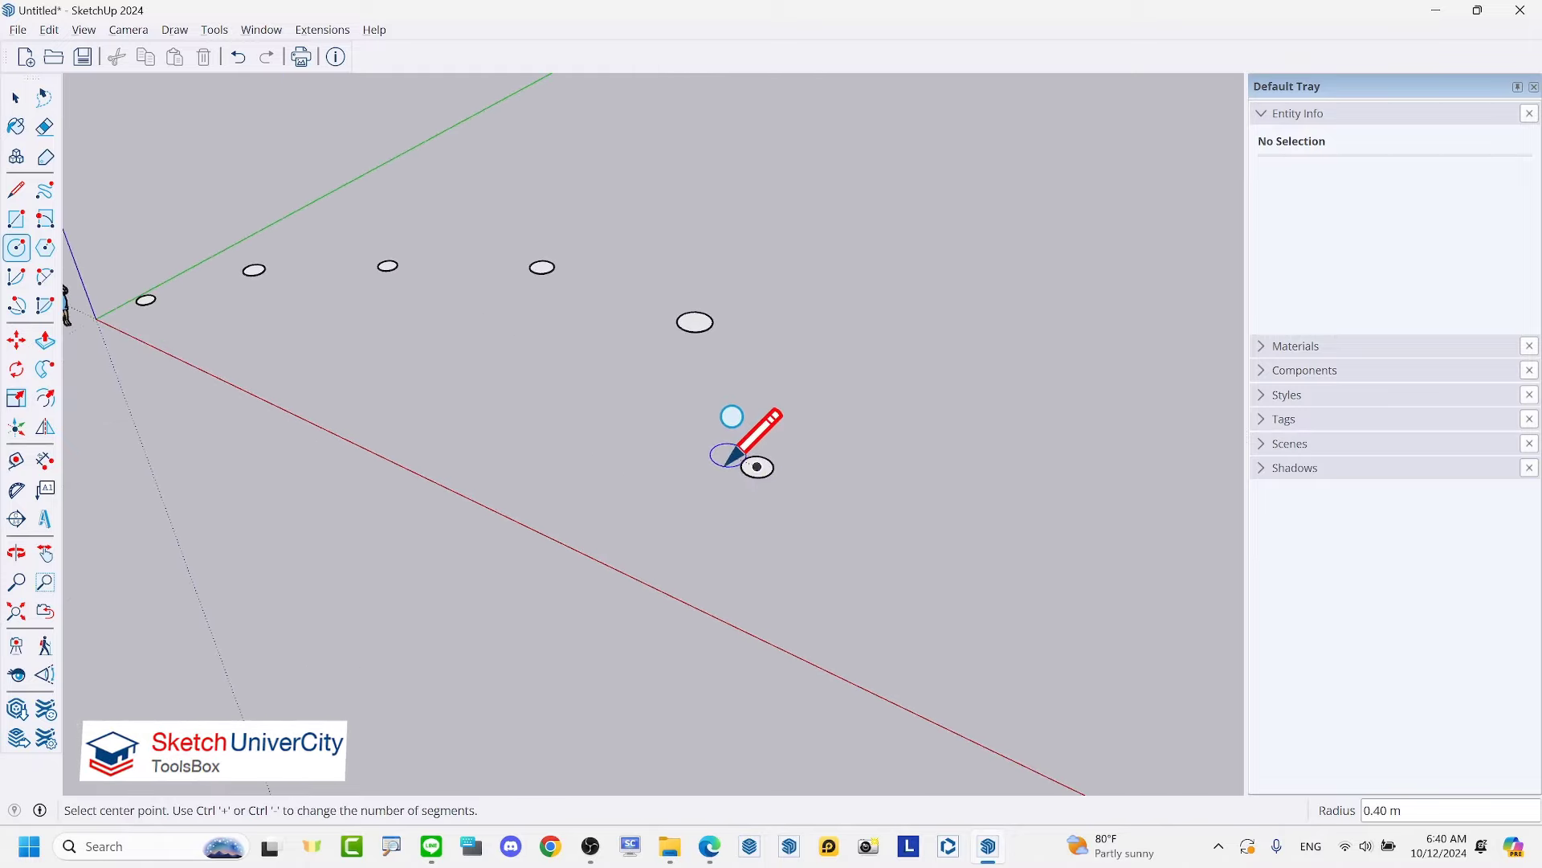
{"action": "scroll", "coordinate": [727, 465], "scroll_direction": "down", "scroll_amount": 2}
{"action": "left_click", "coordinate": [730, 609]}
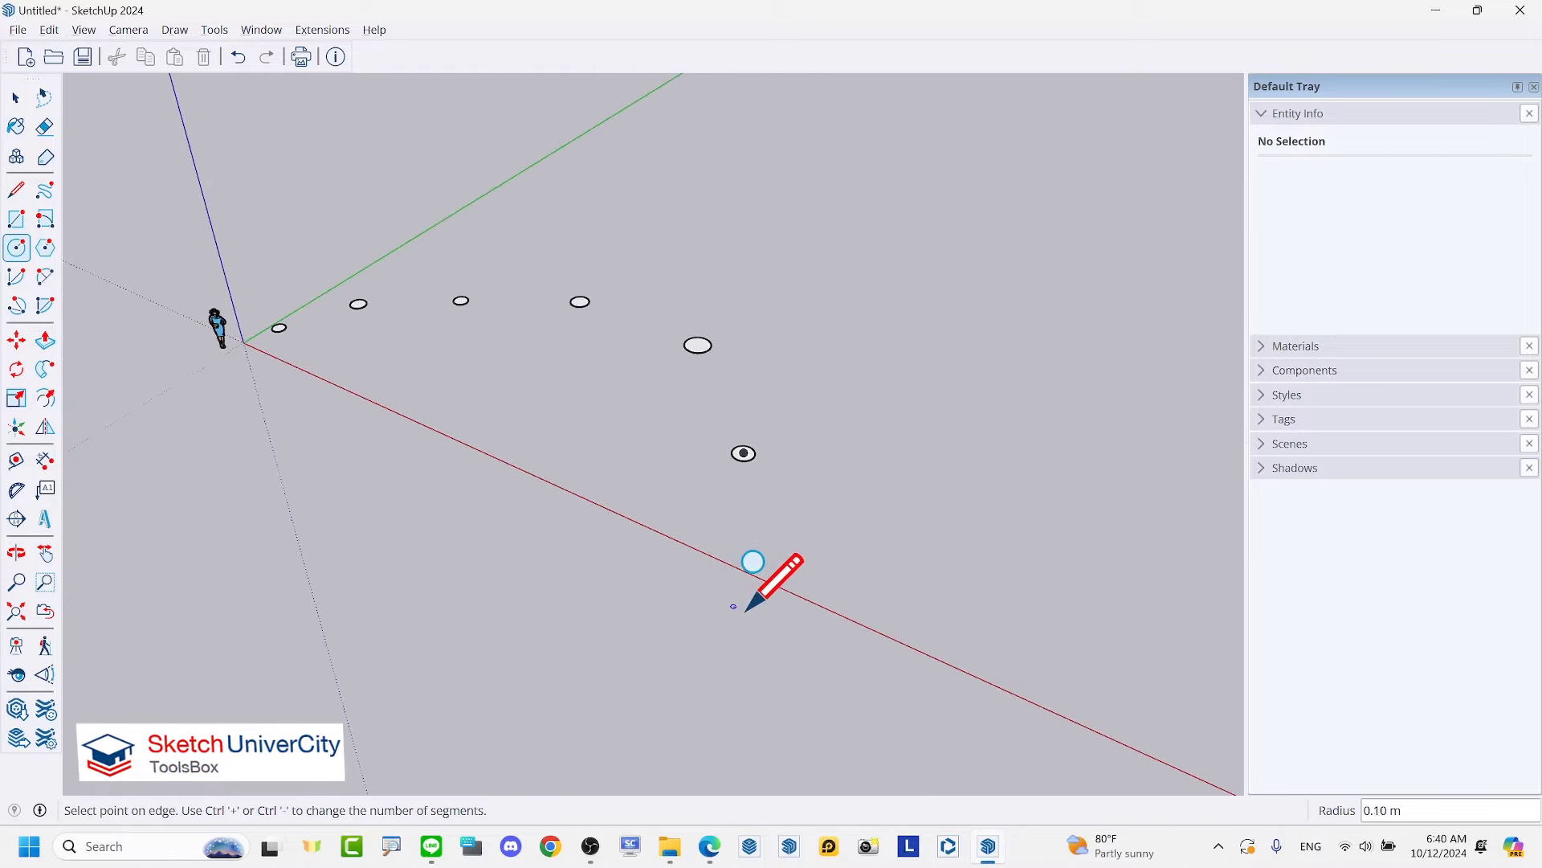
{"action": "left_click", "coordinate": [747, 612]}
{"action": "scroll", "coordinate": [562, 566], "scroll_direction": "down", "scroll_amount": 2}
{"action": "scroll", "coordinate": [806, 657], "scroll_direction": "up", "scroll_amount": 1}
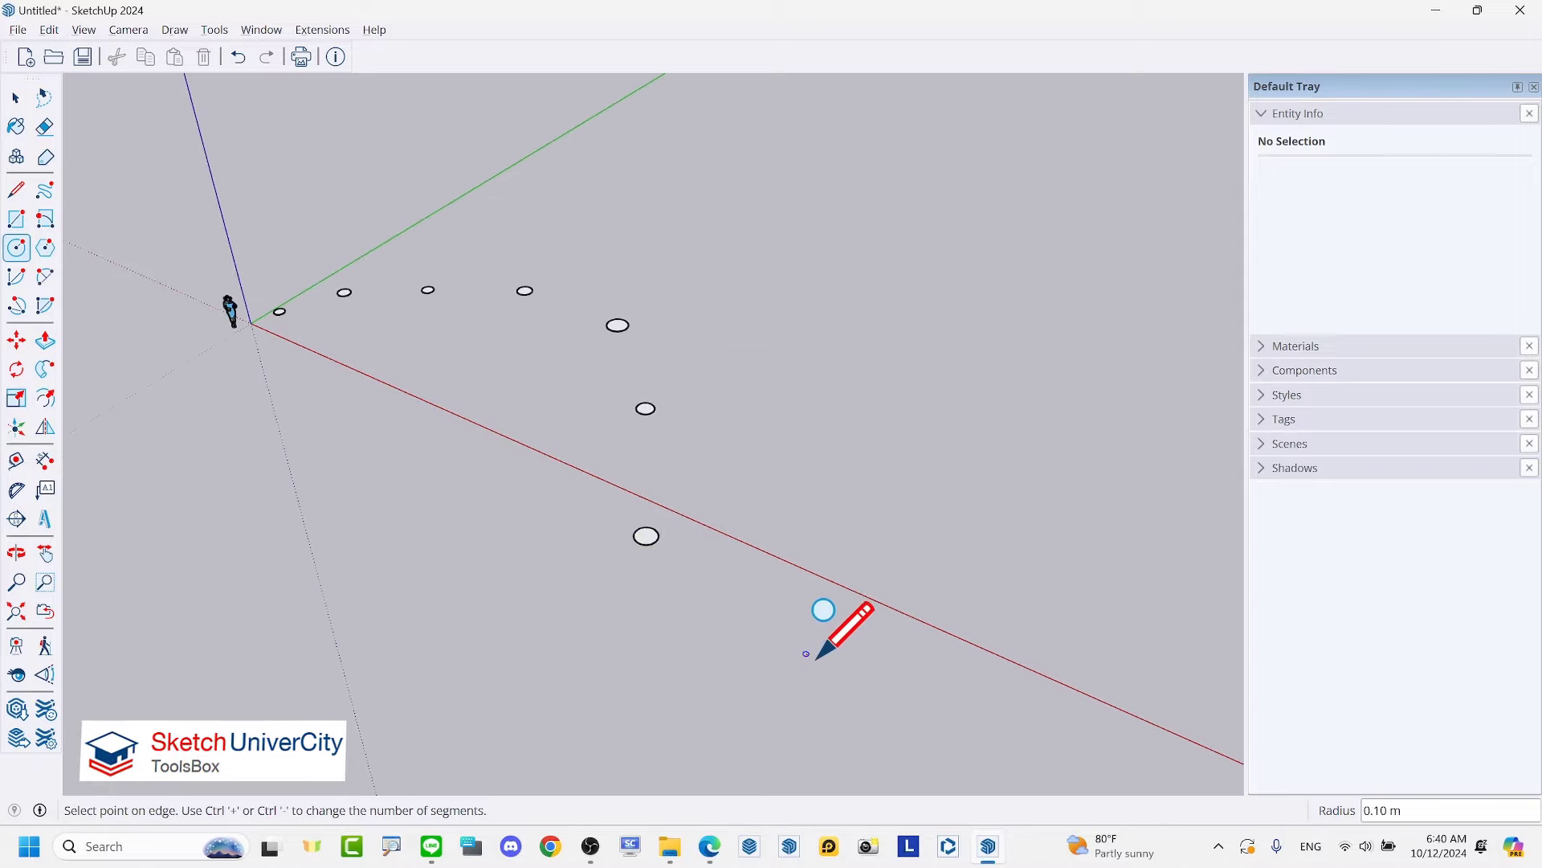
{"action": "left_click", "coordinate": [821, 653]}
{"action": "left_click", "coordinate": [1012, 696]}
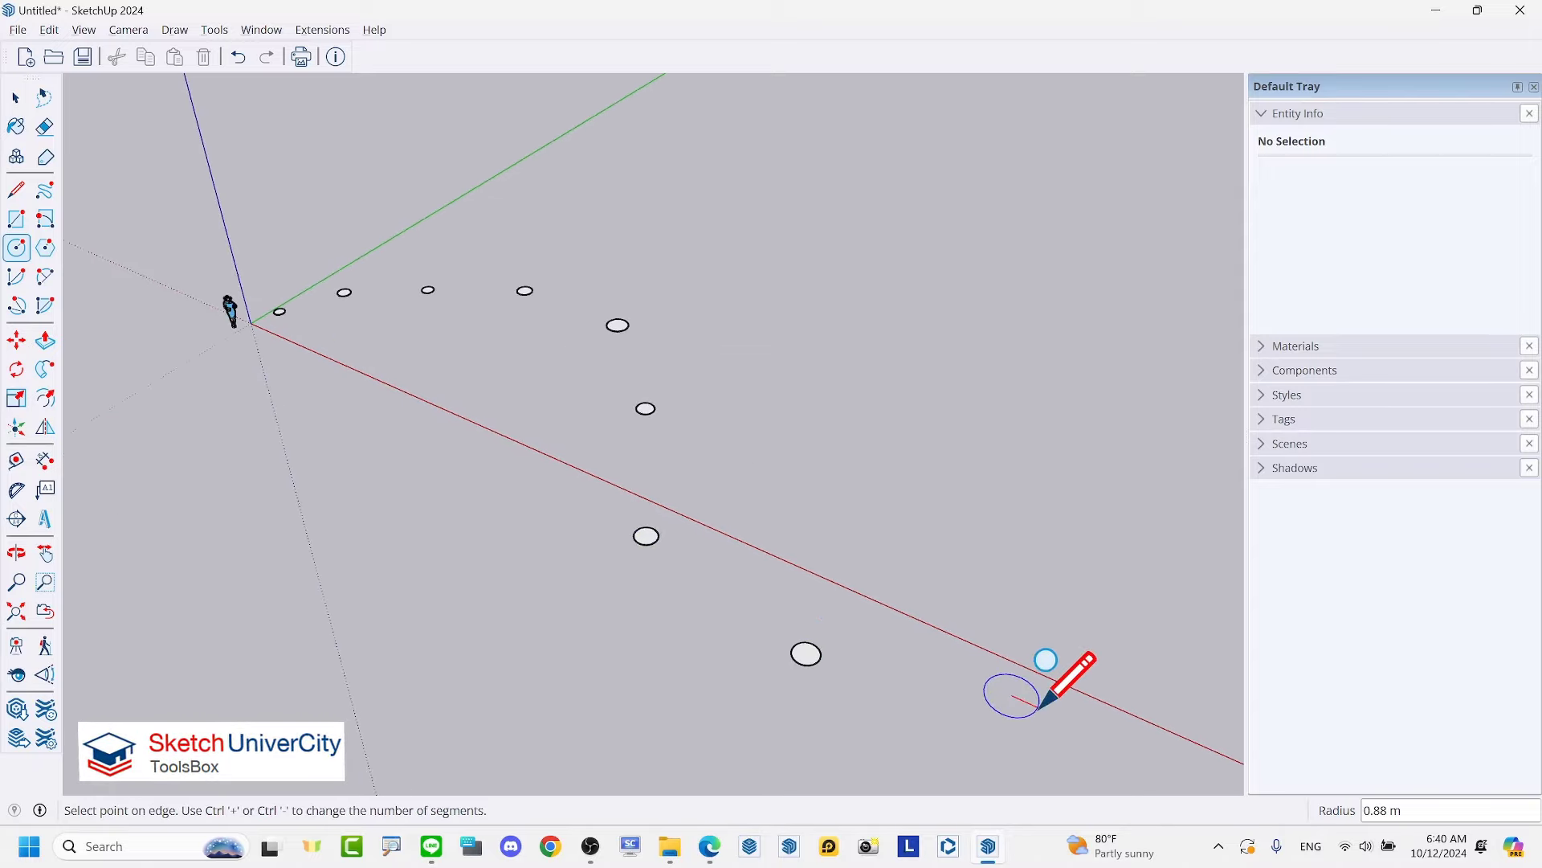
{"action": "left_click", "coordinate": [1038, 707]}
{"action": "key", "text": "space"}
{"action": "scroll", "coordinate": [630, 551], "scroll_direction": "down", "scroll_amount": 3}
{"action": "scroll", "coordinate": [840, 711], "scroll_direction": "up", "scroll_amount": 2}
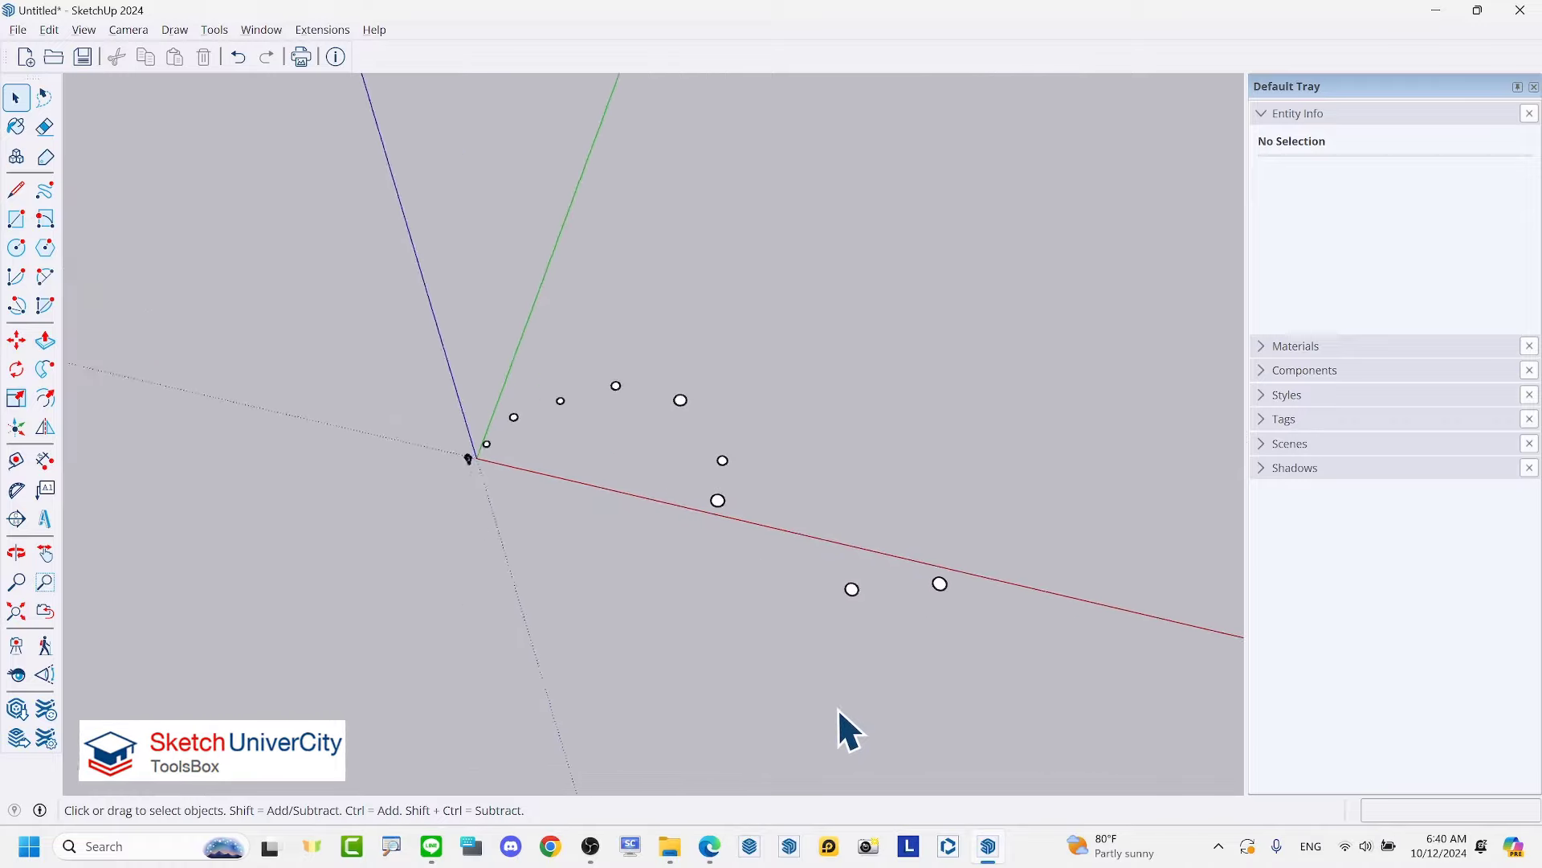
Step: Select one circle with its face, then draw one more circle beside it
{"action": "middle_click_drag", "start_coordinate": [840, 727], "coordinate": [802, 375]}
{"action": "double_click", "coordinate": [691, 482]}
{"action": "mouse_move", "coordinate": [771, 562]}
{"action": "middle_mouse_down"}
{"action": "mouse_move", "coordinate": [730, 746]}
{"action": "mouse_move", "coordinate": [637, 751]}
{"action": "mouse_move", "coordinate": [561, 622]}
{"action": "mouse_move", "coordinate": [651, 579]}
{"action": "middle_mouse_up"}
{"action": "left_click", "coordinate": [561, 622]}
{"action": "key", "text": "c"}
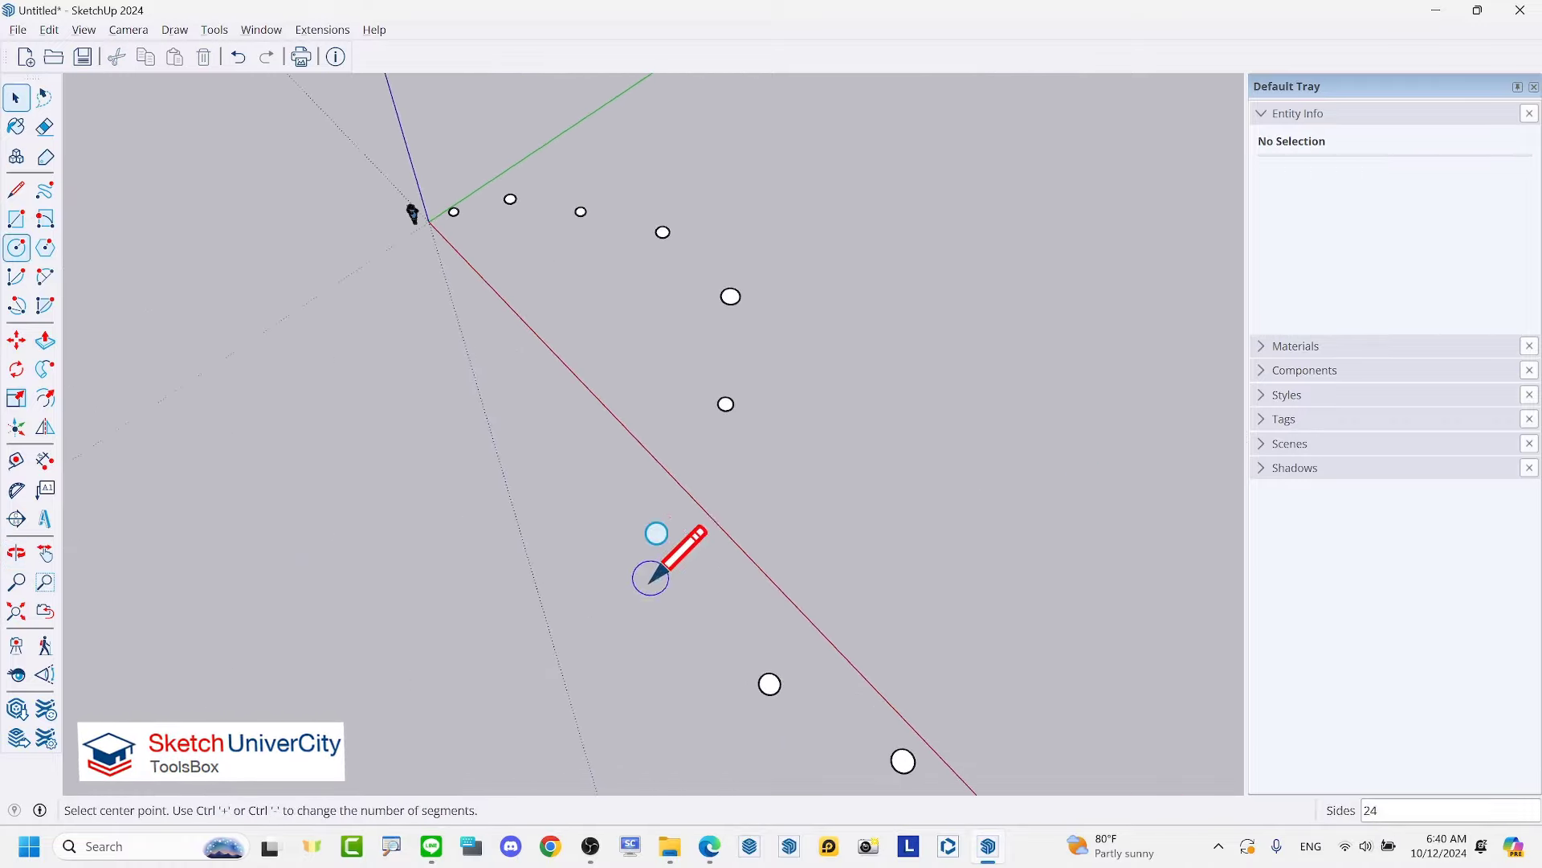
{"action": "left_click", "coordinate": [677, 568]}
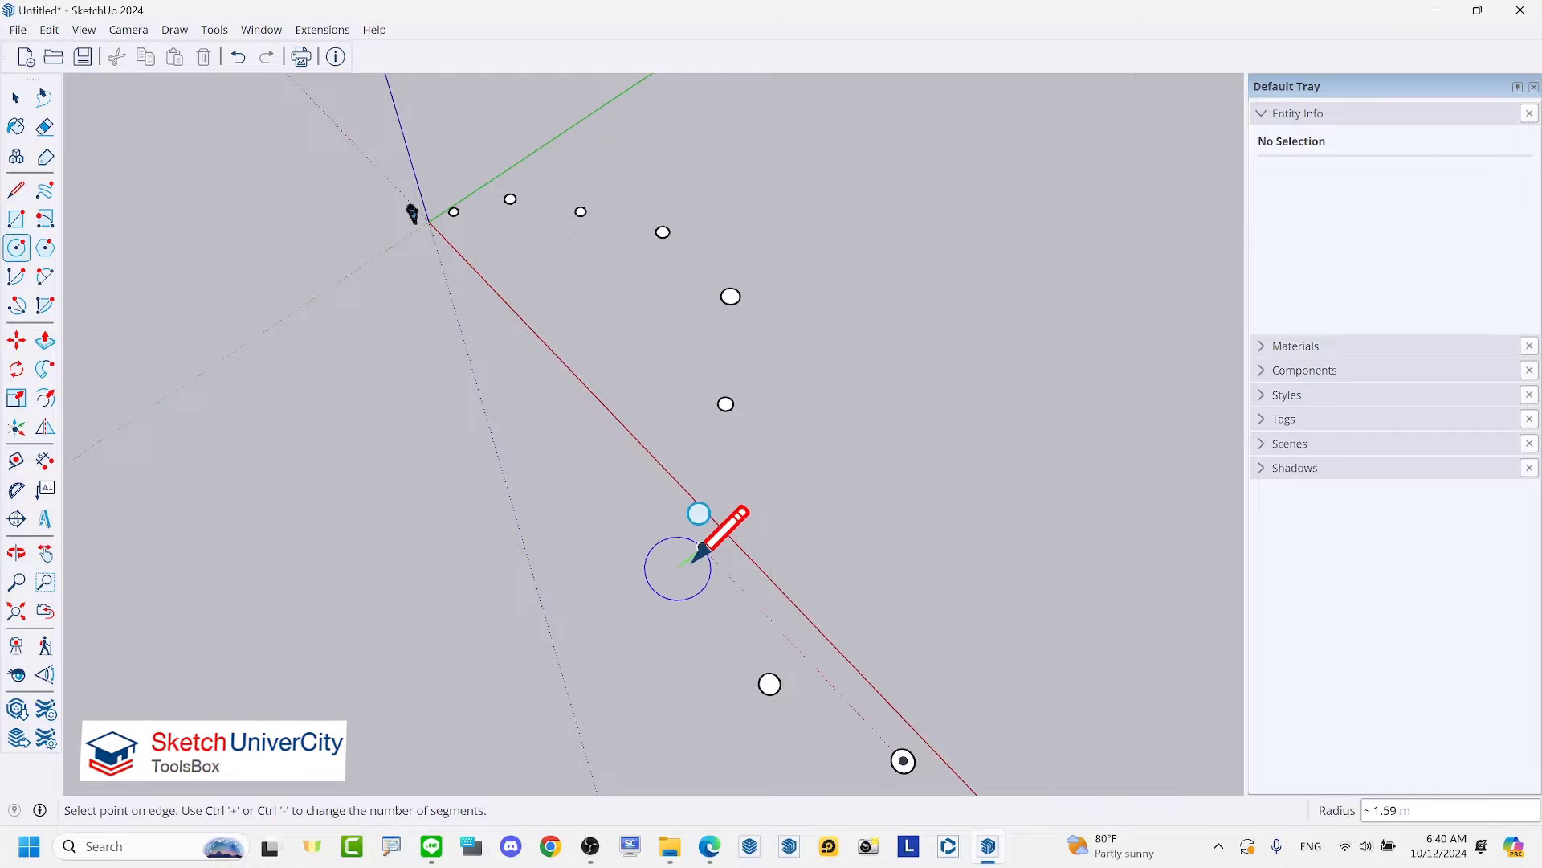
{"action": "left_click", "coordinate": [699, 554]}
{"action": "mouse_move", "coordinate": [656, 551]}
{"action": "middle_mouse_down"}
{"action": "mouse_move", "coordinate": [692, 502]}
{"action": "mouse_move", "coordinate": [976, 438]}
{"action": "mouse_move", "coordinate": [816, 546]}
{"action": "mouse_move", "coordinate": [648, 608]}
{"action": "middle_mouse_up"}
{"action": "key", "text": "space"}
{"action": "scroll", "coordinate": [378, 393], "scroll_direction": "up", "scroll_amount": 3}
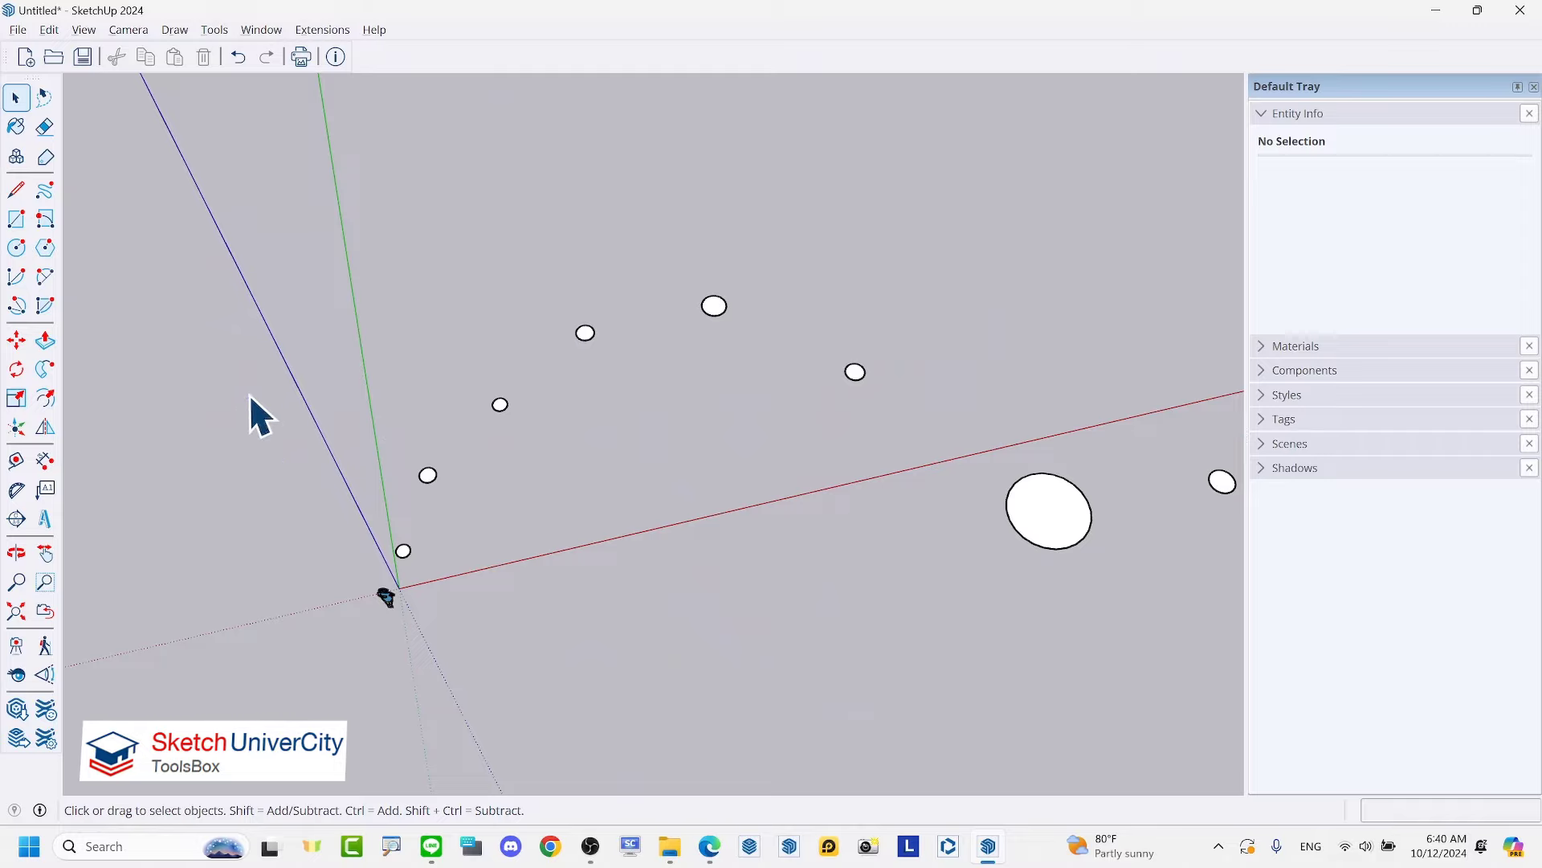
Step: Draw a first three-point arc from the lower circle's centre up to the upper circle
{"action": "left_click", "coordinate": [16, 305]}
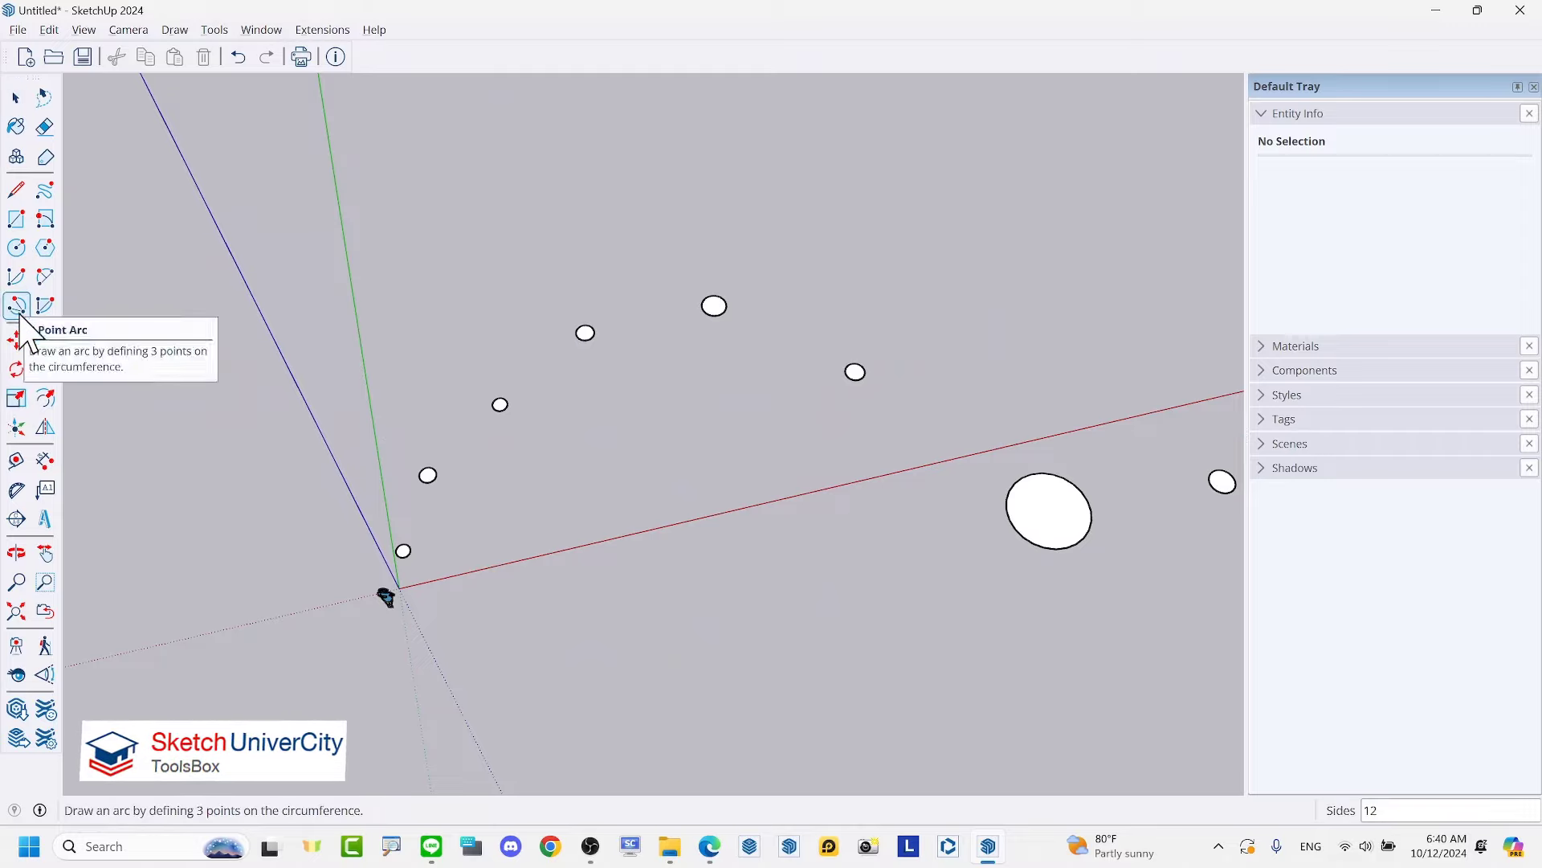
{"action": "scroll", "coordinate": [426, 482], "scroll_direction": "up", "scroll_amount": 2}
{"action": "scroll", "coordinate": [423, 493], "scroll_direction": "up", "scroll_amount": 2}
{"action": "scroll", "coordinate": [377, 602], "scroll_direction": "up", "scroll_amount": 1}
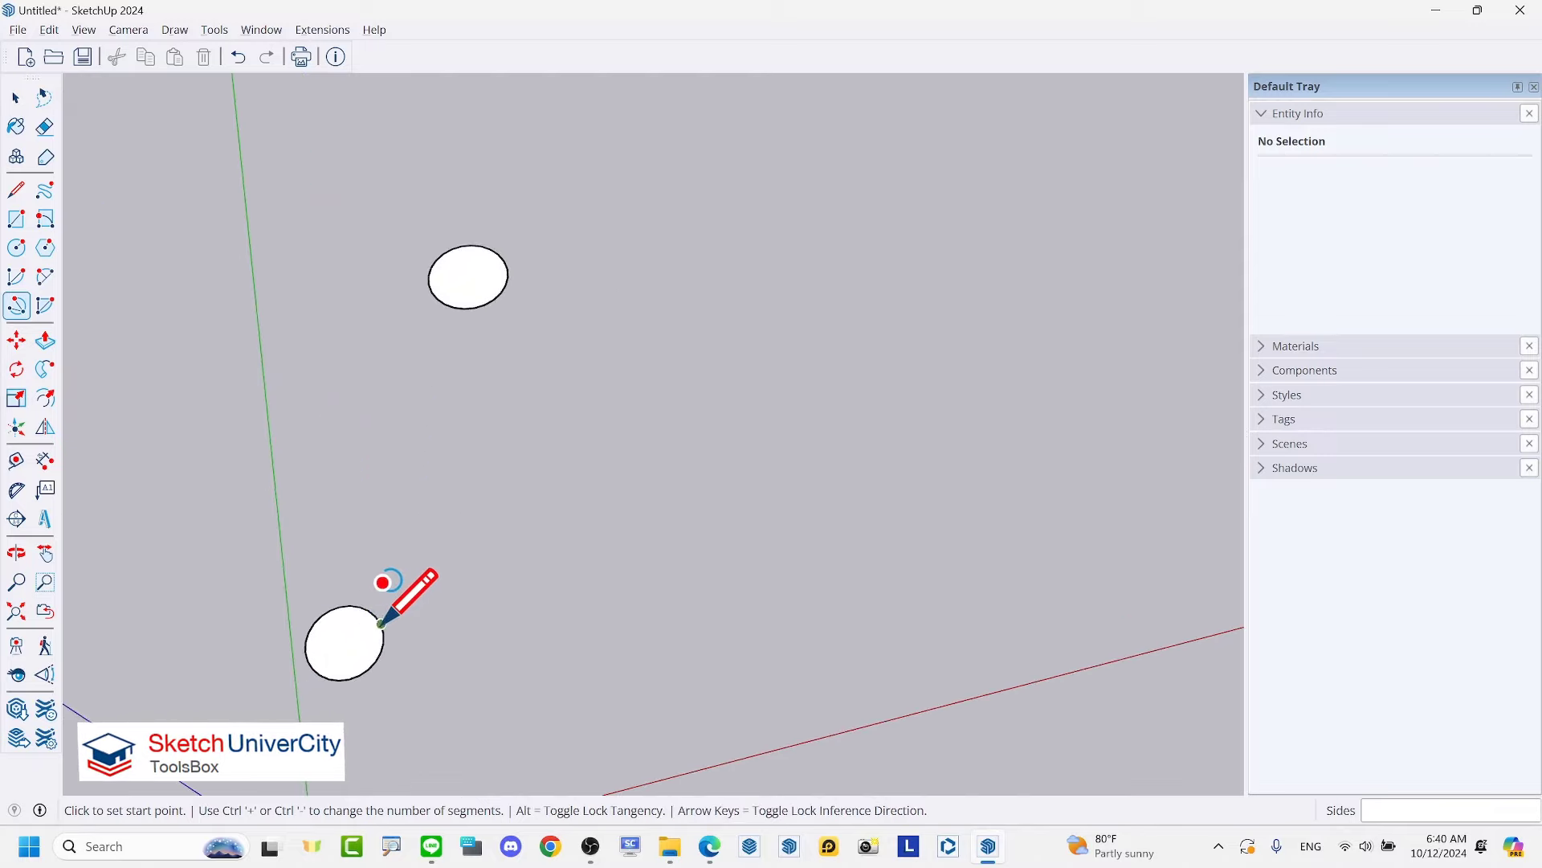
{"action": "left_click", "coordinate": [347, 642]}
{"action": "scroll", "coordinate": [346, 641], "scroll_direction": "down", "scroll_amount": 1}
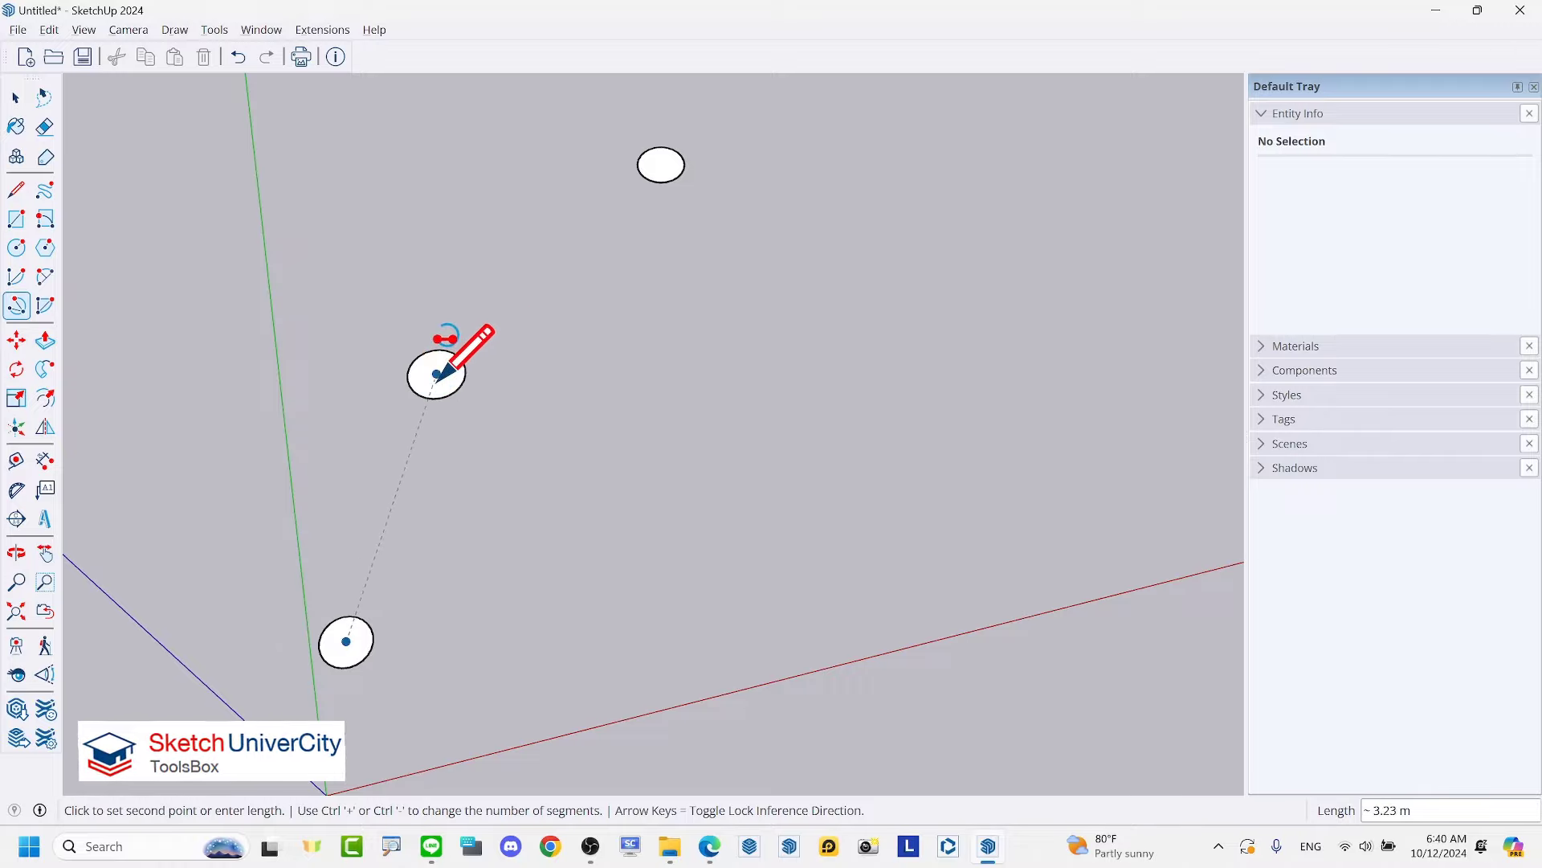
{"action": "left_click", "coordinate": [436, 373]}
{"action": "scroll", "coordinate": [238, 448], "scroll_direction": "down", "scroll_amount": 1}
{"action": "scroll", "coordinate": [515, 190], "scroll_direction": "up", "scroll_amount": 2}
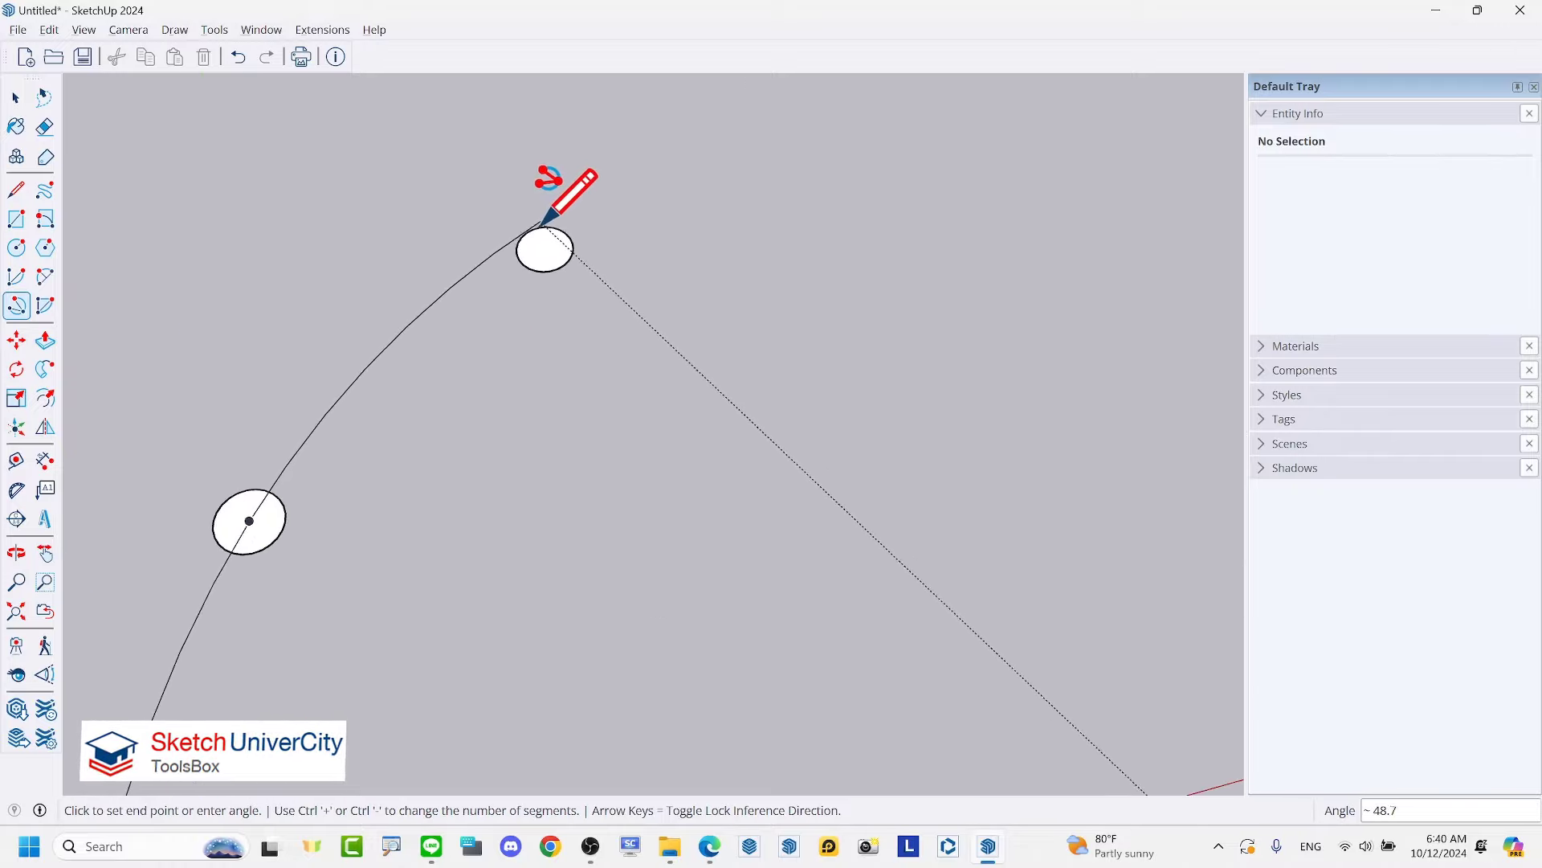
{"action": "left_click", "coordinate": [546, 246]}
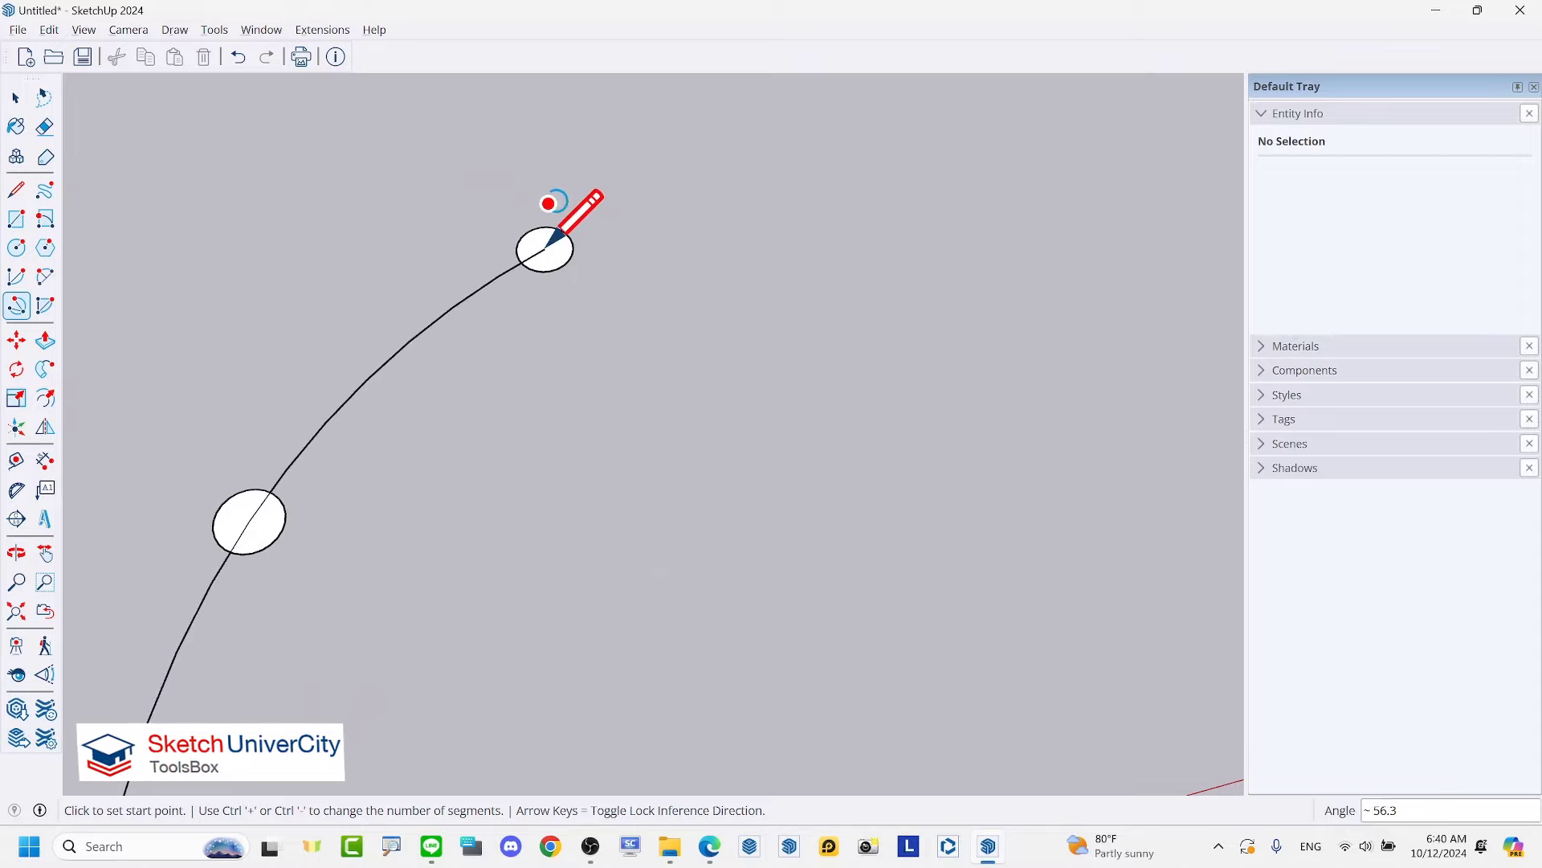
{"action": "scroll", "coordinate": [362, 462], "scroll_direction": "down", "scroll_amount": 2}
{"action": "scroll", "coordinate": [438, 417], "scroll_direction": "up", "scroll_amount": 1}
{"action": "scroll", "coordinate": [466, 389], "scroll_direction": "up", "scroll_amount": 1}
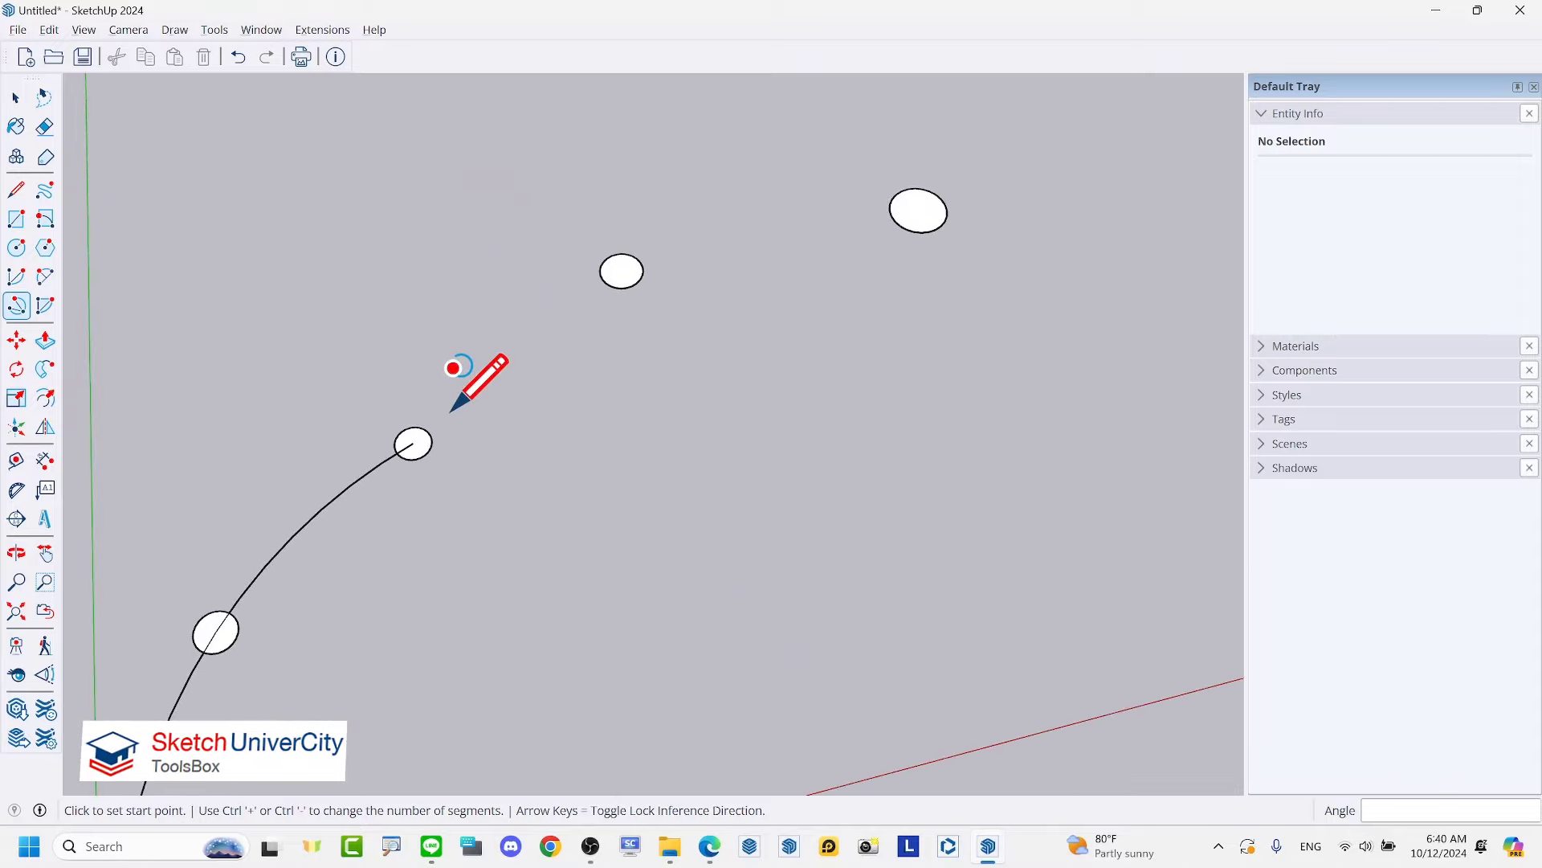
Step: Chain a second arc from its end through the next circle to the upper-right circle
{"action": "left_click", "coordinate": [414, 438]}
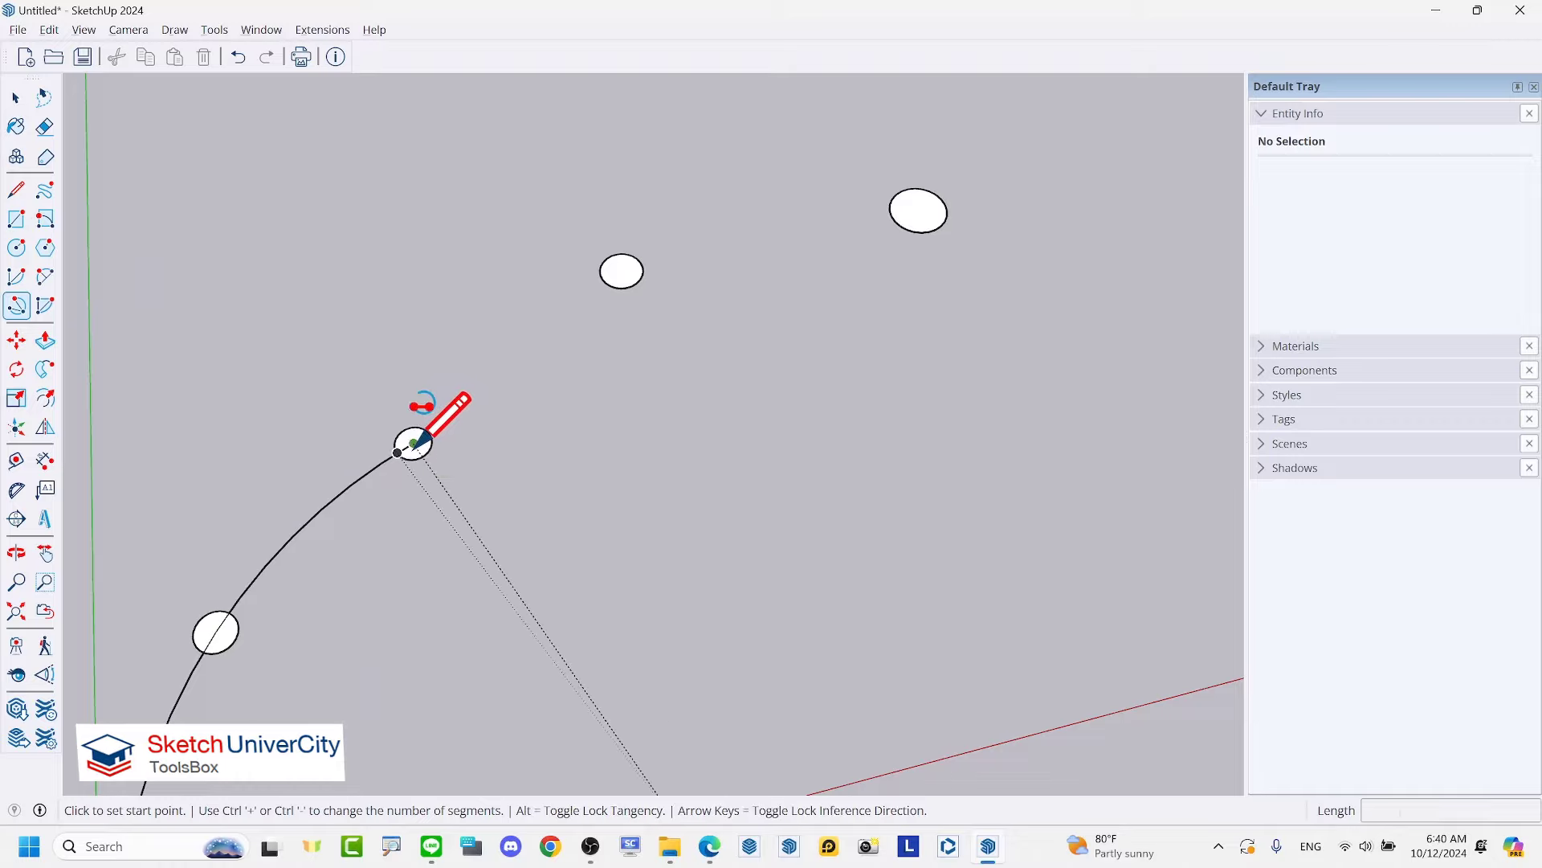
{"action": "scroll", "coordinate": [642, 245], "scroll_direction": "up", "scroll_amount": 2}
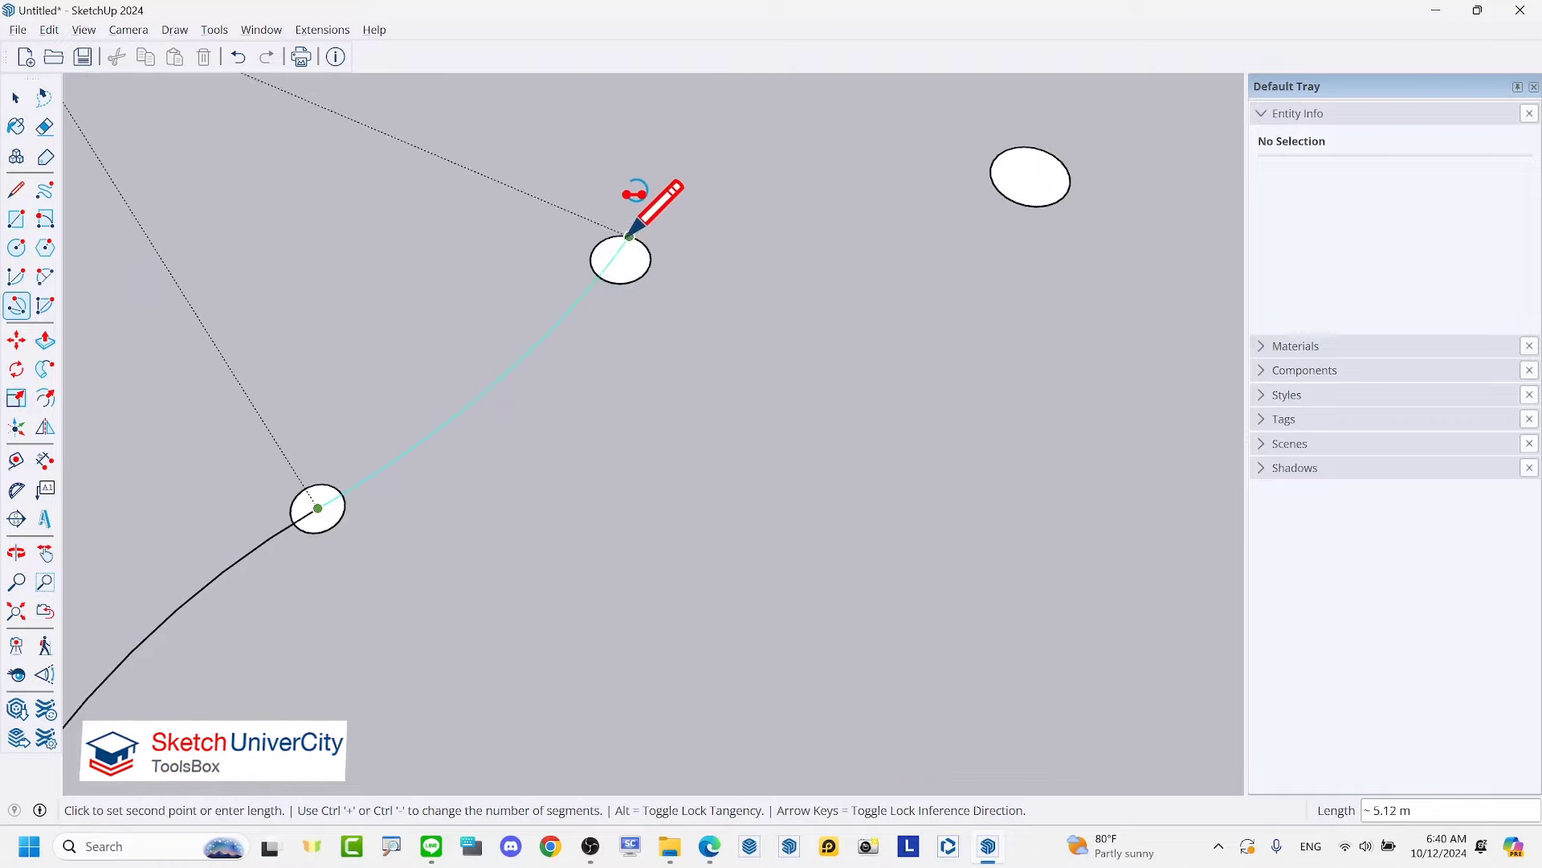
{"action": "left_click", "coordinate": [621, 259]}
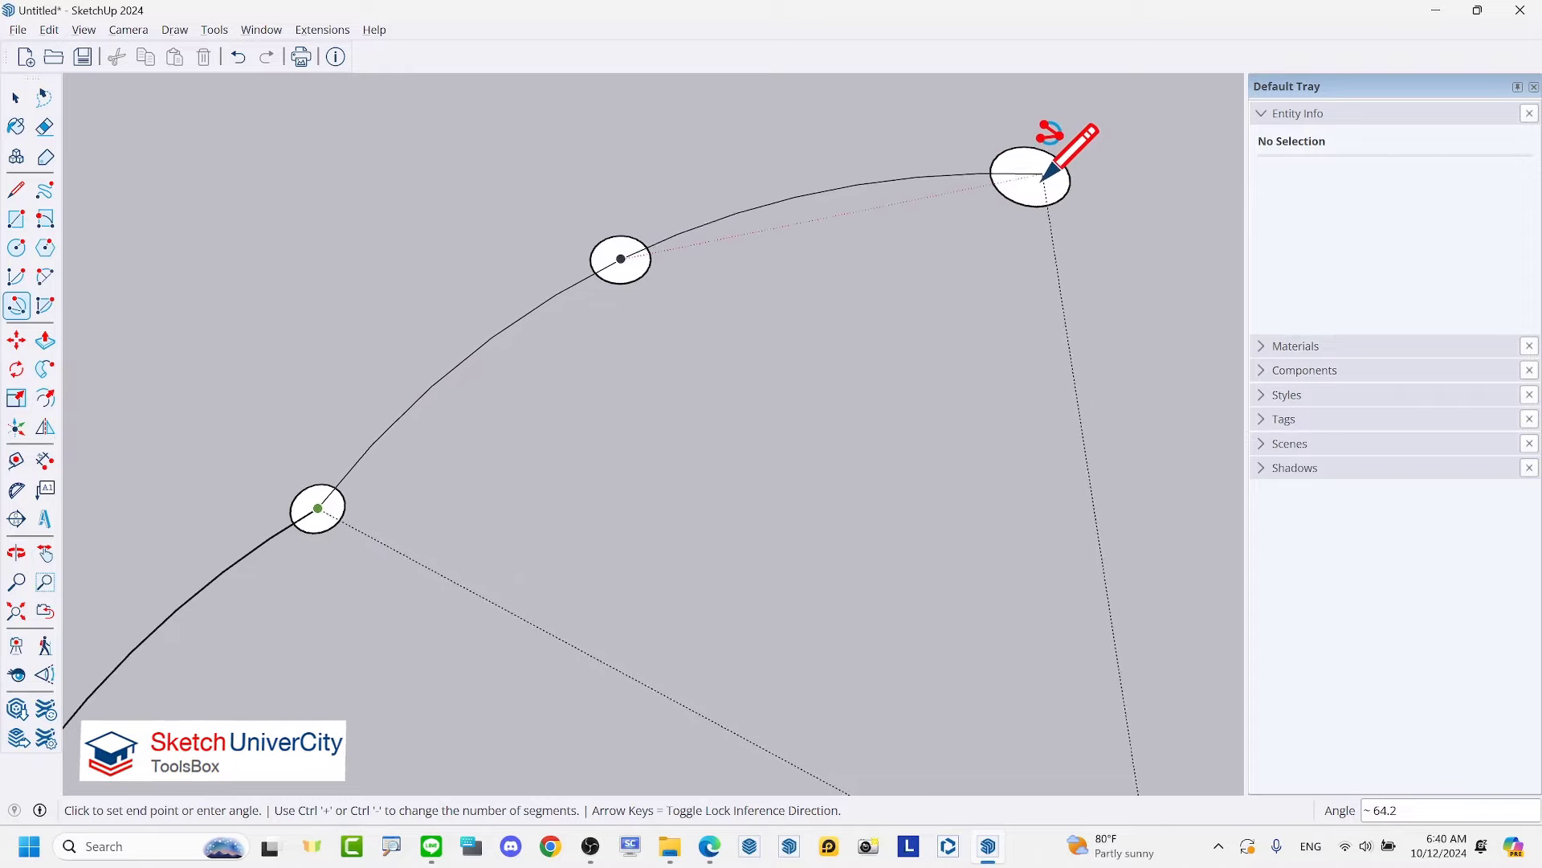
{"action": "left_click", "coordinate": [1071, 183]}
{"action": "scroll", "coordinate": [354, 214], "scroll_direction": "down", "scroll_amount": 3}
{"action": "scroll", "coordinate": [883, 209], "scroll_direction": "down", "scroll_amount": 2}
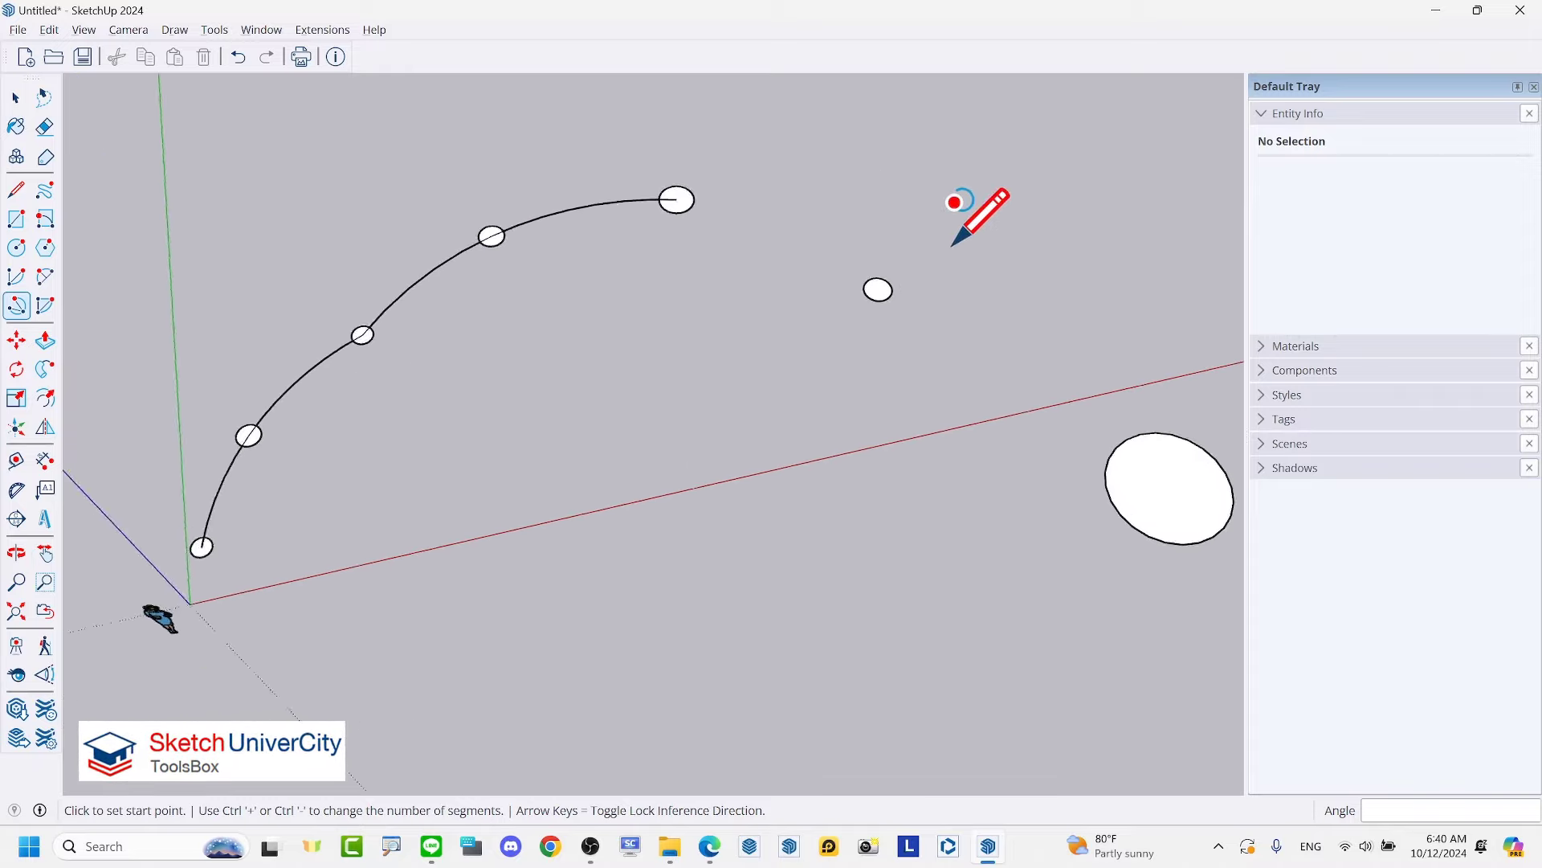
{"action": "scroll", "coordinate": [732, 207], "scroll_direction": "up", "scroll_amount": 3}
Step: Add a third arc from the existing end, finishing at the big circle's centre
{"action": "left_click", "coordinate": [651, 198]}
{"action": "scroll", "coordinate": [964, 297], "scroll_direction": "up", "scroll_amount": 1}
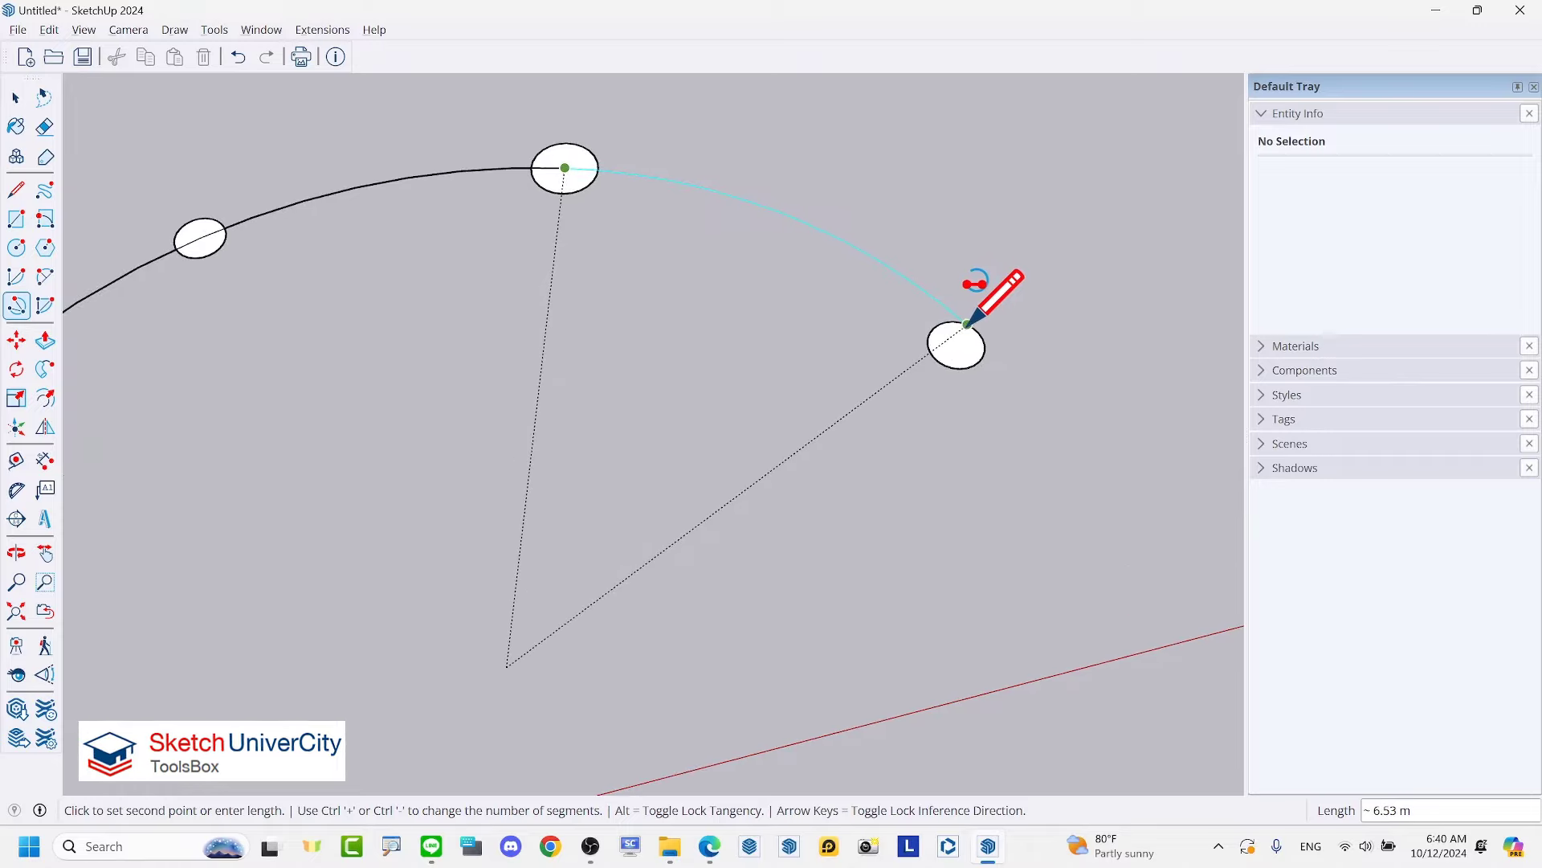
{"action": "left_click", "coordinate": [968, 317]}
{"action": "scroll", "coordinate": [786, 291], "scroll_direction": "down", "scroll_amount": 2}
{"action": "scroll", "coordinate": [785, 291], "scroll_direction": "down", "scroll_amount": 1}
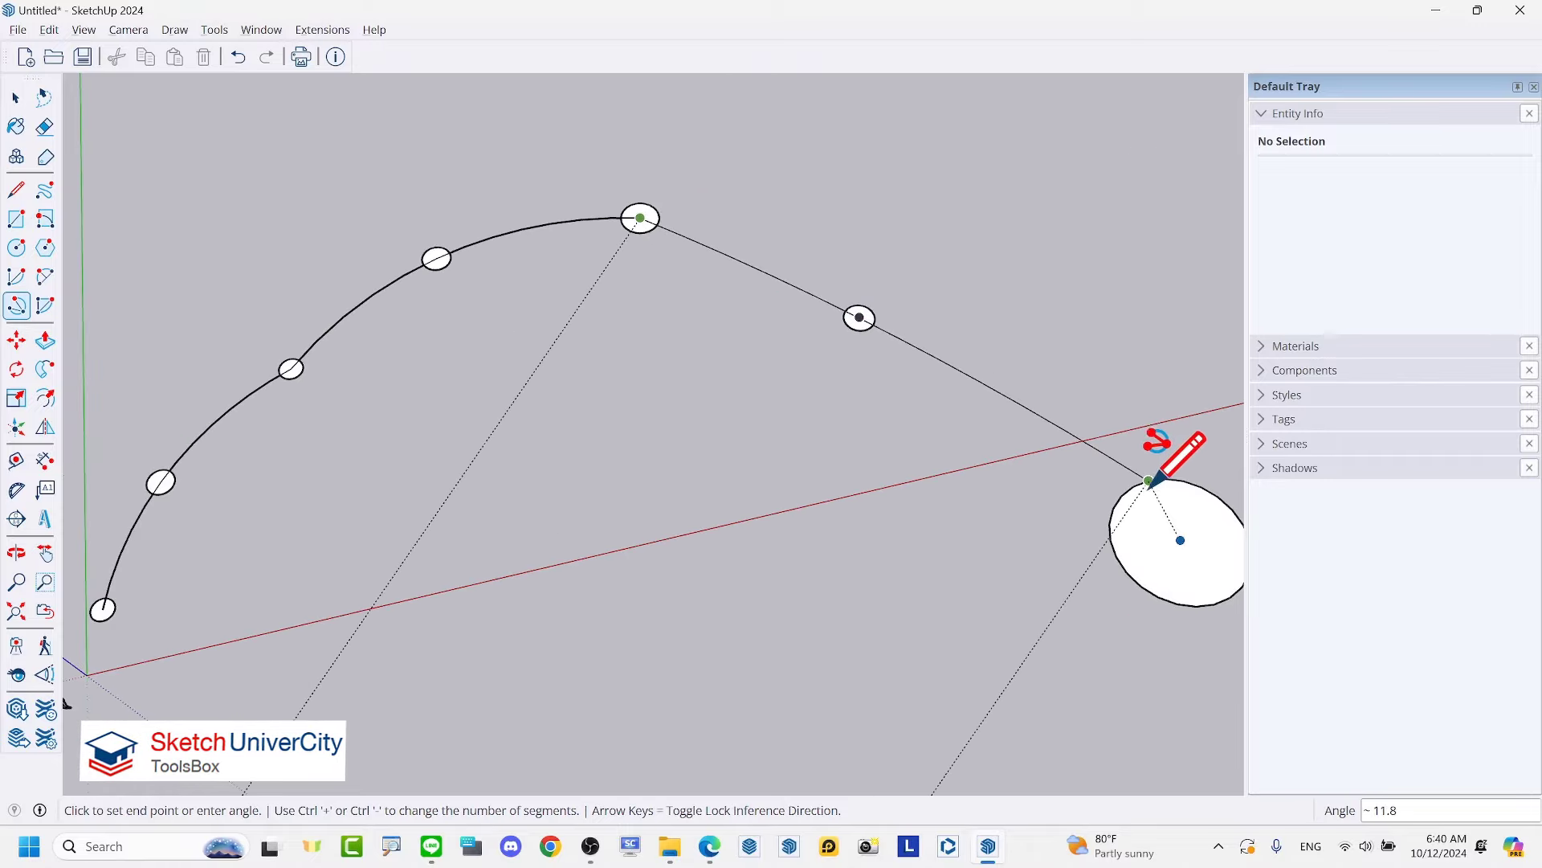
{"action": "scroll", "coordinate": [804, 345], "scroll_direction": "down", "scroll_amount": 2}
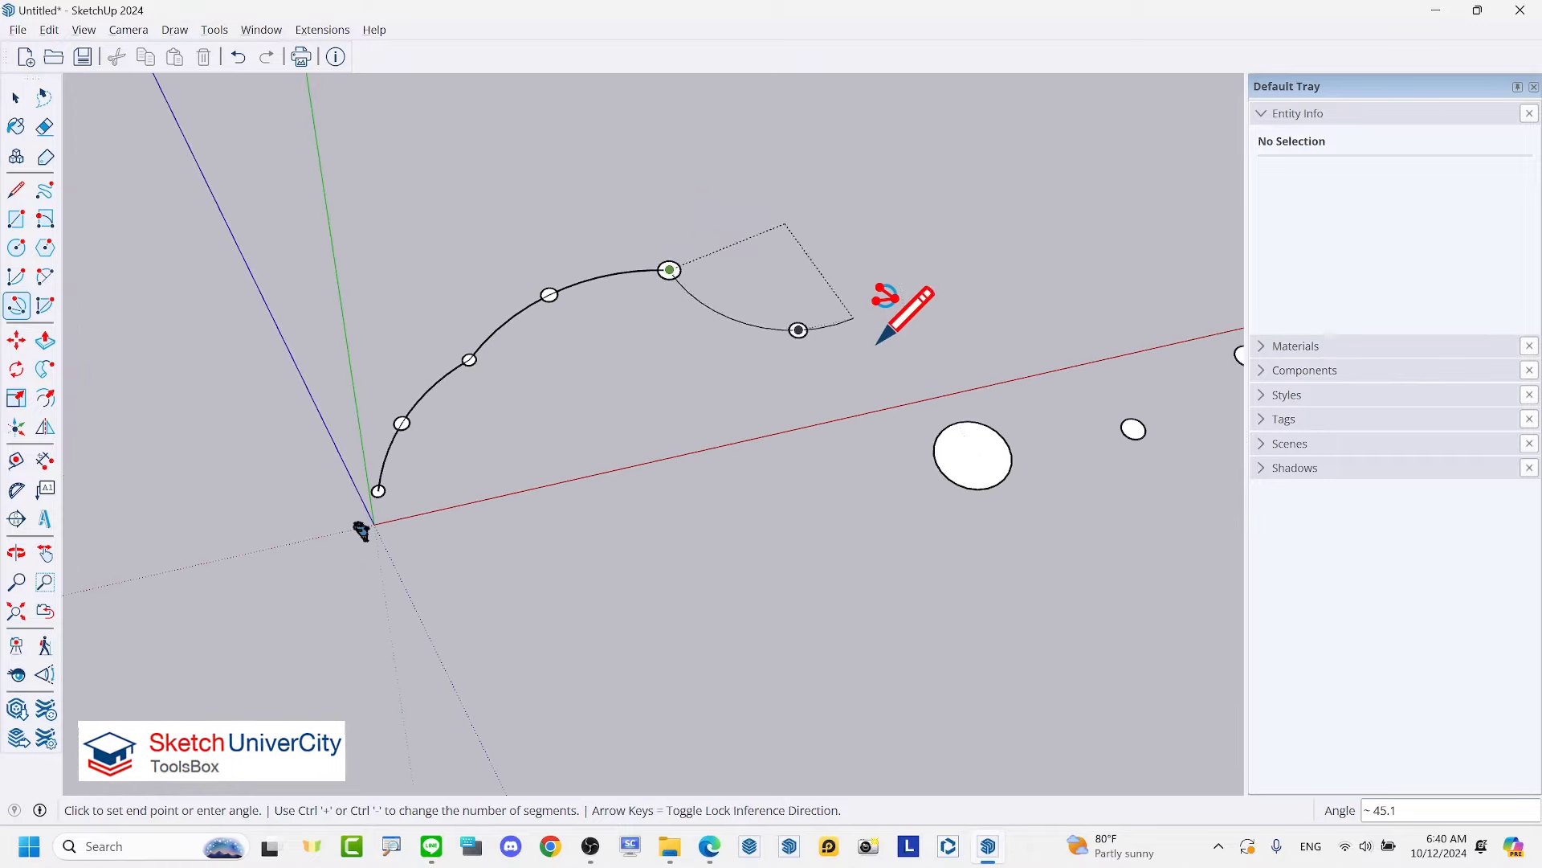
{"action": "left_click", "coordinate": [972, 454]}
Step: Draw a final arc from the big circle through the small circle to the far circle
{"action": "left_click", "coordinate": [973, 454]}
{"action": "scroll", "coordinate": [851, 447], "scroll_direction": "down", "scroll_amount": 1}
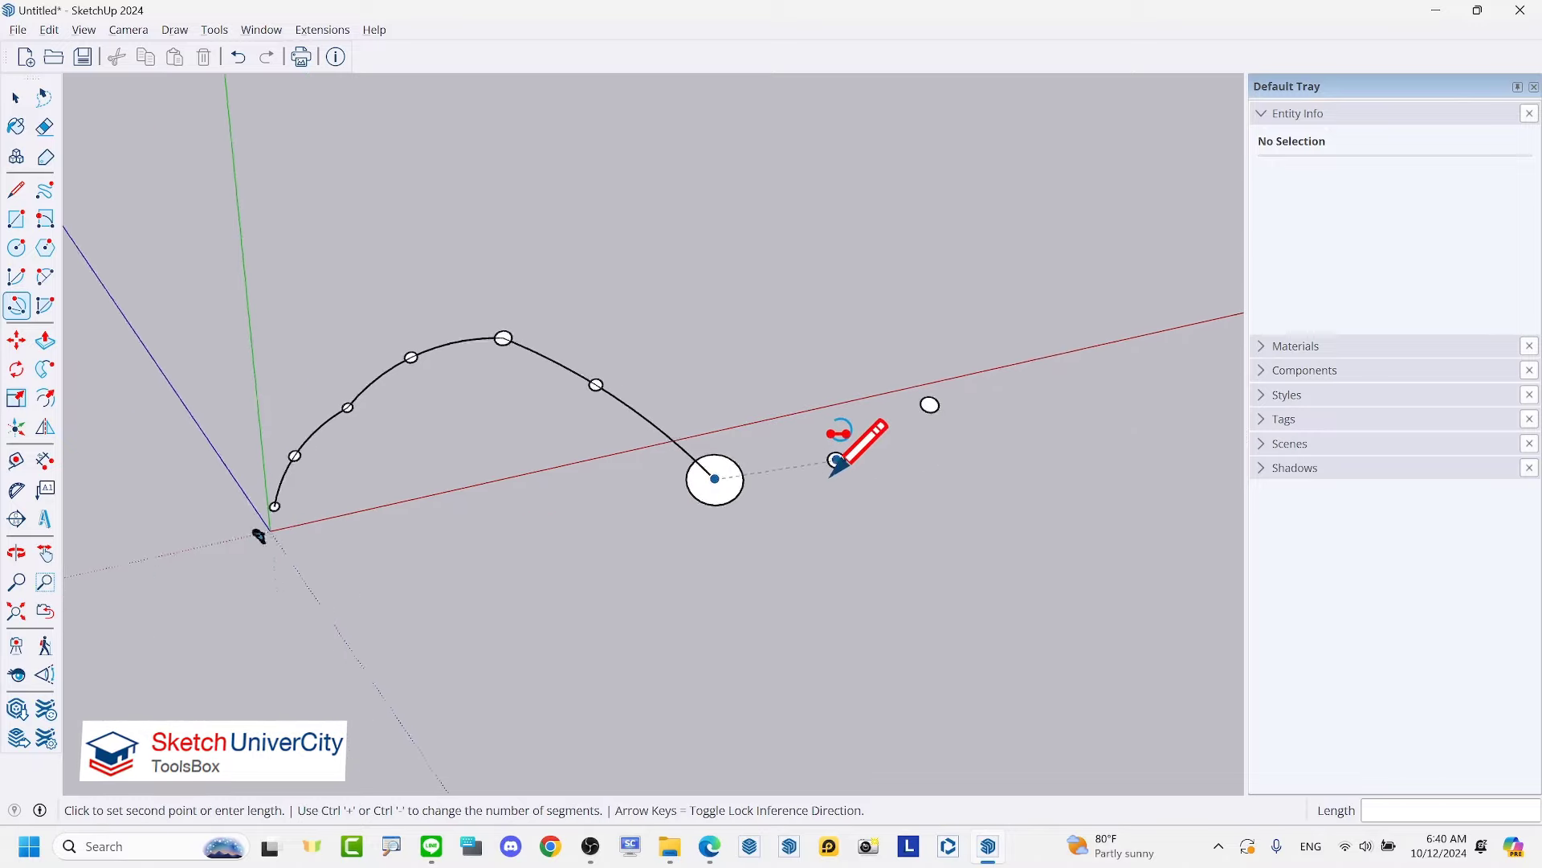
{"action": "scroll", "coordinate": [844, 441], "scroll_direction": "up", "scroll_amount": 3}
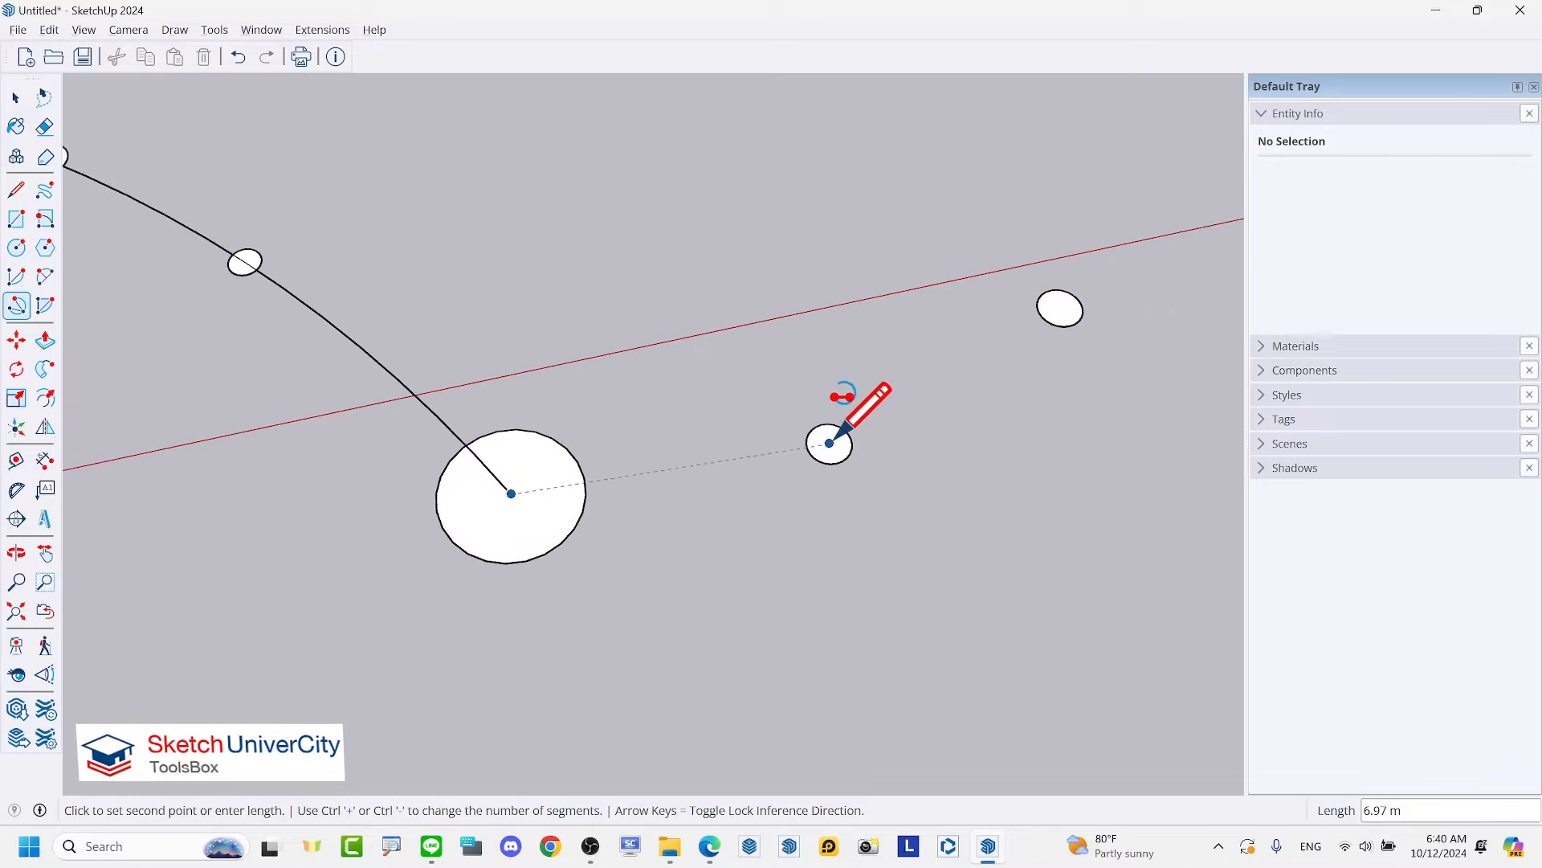
{"action": "left_click", "coordinate": [829, 442]}
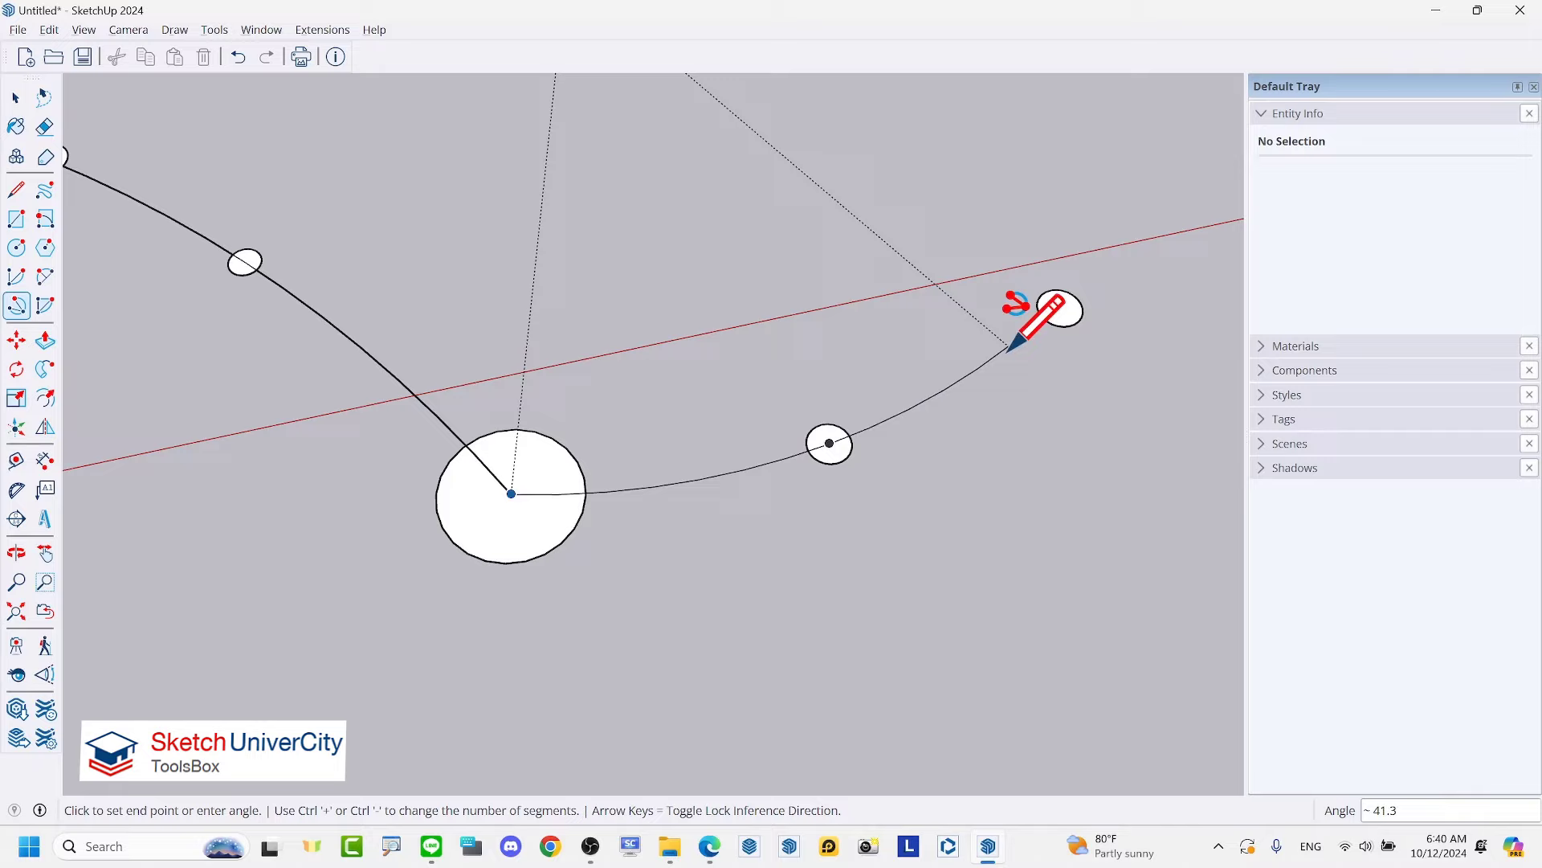
{"action": "left_click", "coordinate": [1061, 307]}
{"action": "key", "text": "space"}
{"action": "scroll", "coordinate": [789, 377], "scroll_direction": "down", "scroll_amount": 3}
{"action": "mouse_move", "coordinate": [795, 393]}
{"action": "middle_mouse_down"}
{"action": "mouse_move", "coordinate": [561, 354]}
{"action": "mouse_move", "coordinate": [982, 271]}
{"action": "mouse_move", "coordinate": [279, 364]}
{"action": "mouse_move", "coordinate": [827, 168]}
{"action": "middle_mouse_up"}
{"action": "scroll", "coordinate": [828, 169], "scroll_direction": "up", "scroll_amount": 2}
{"action": "scroll", "coordinate": [818, 171], "scroll_direction": "up", "scroll_amount": 2}
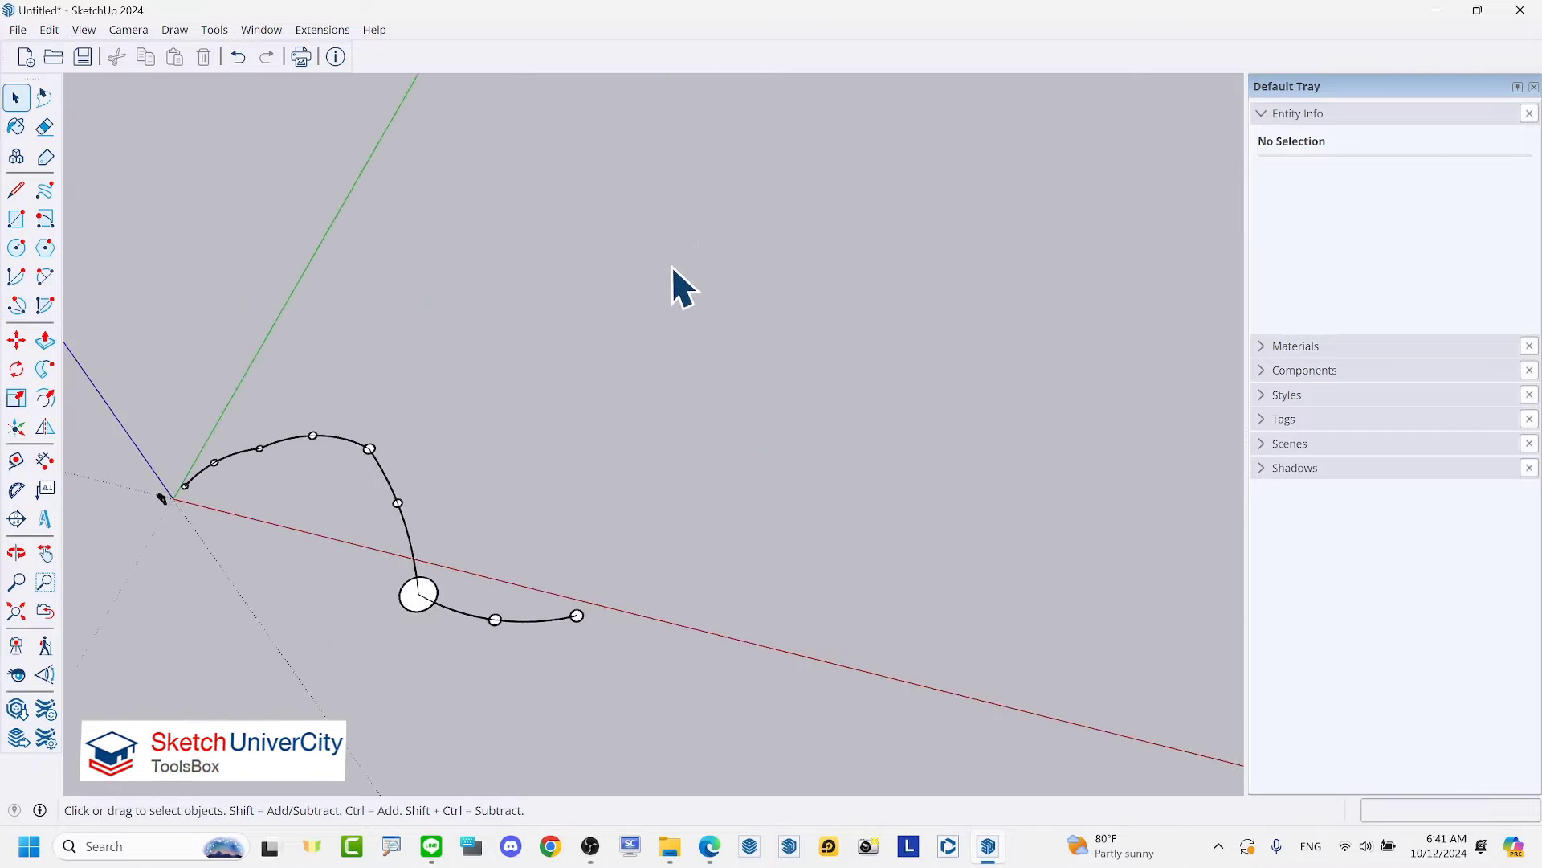
Step: Draw a rectangle face beside the curve
{"action": "key", "text": "r"}
{"action": "left_click", "coordinate": [455, 491]}
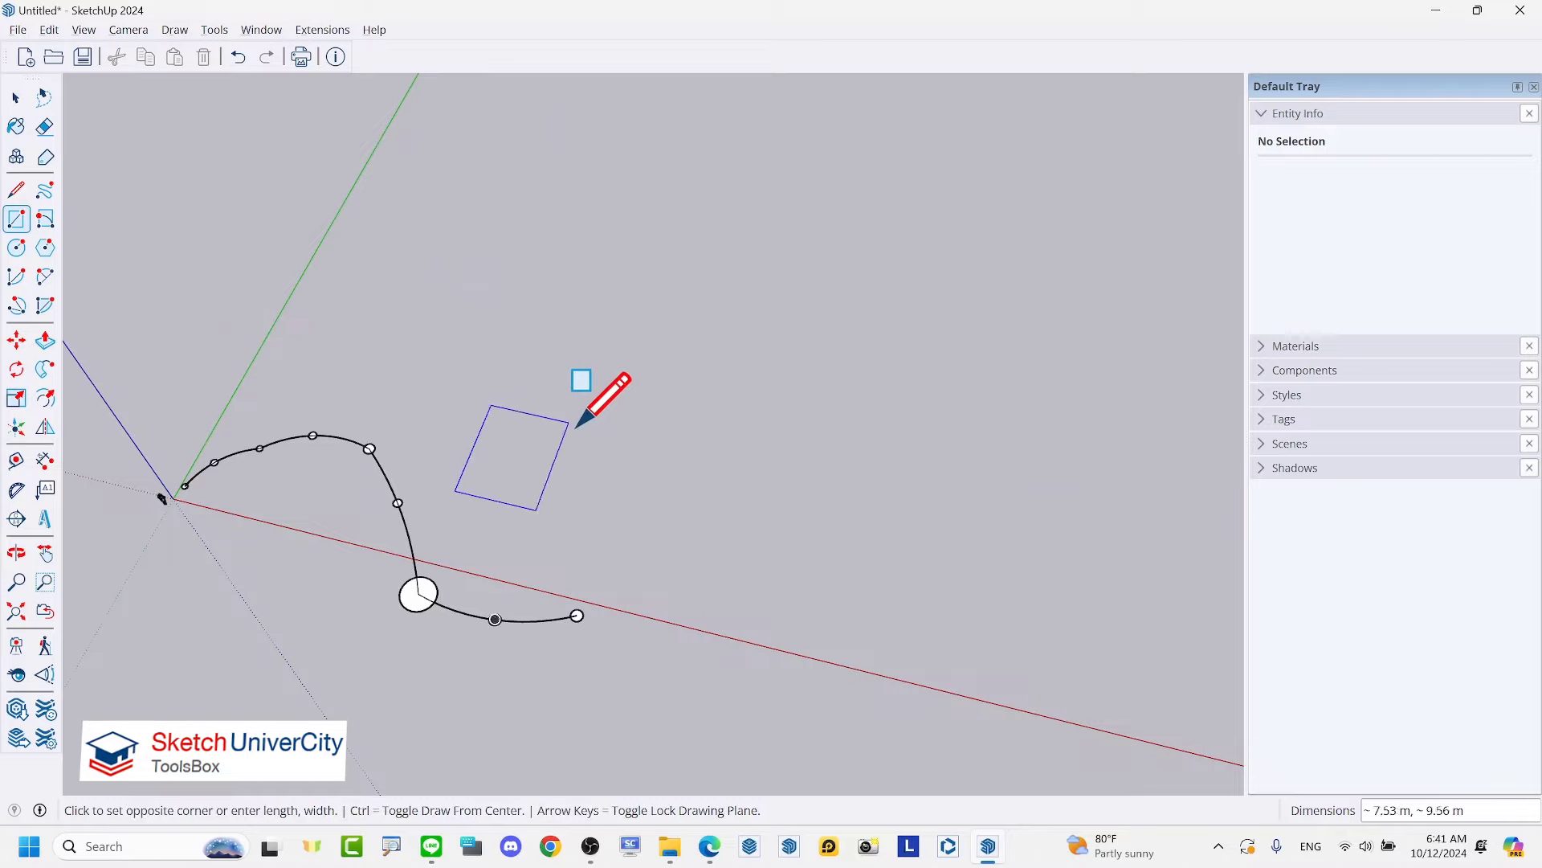
{"action": "left_click", "coordinate": [694, 343]}
{"action": "key", "text": "space"}
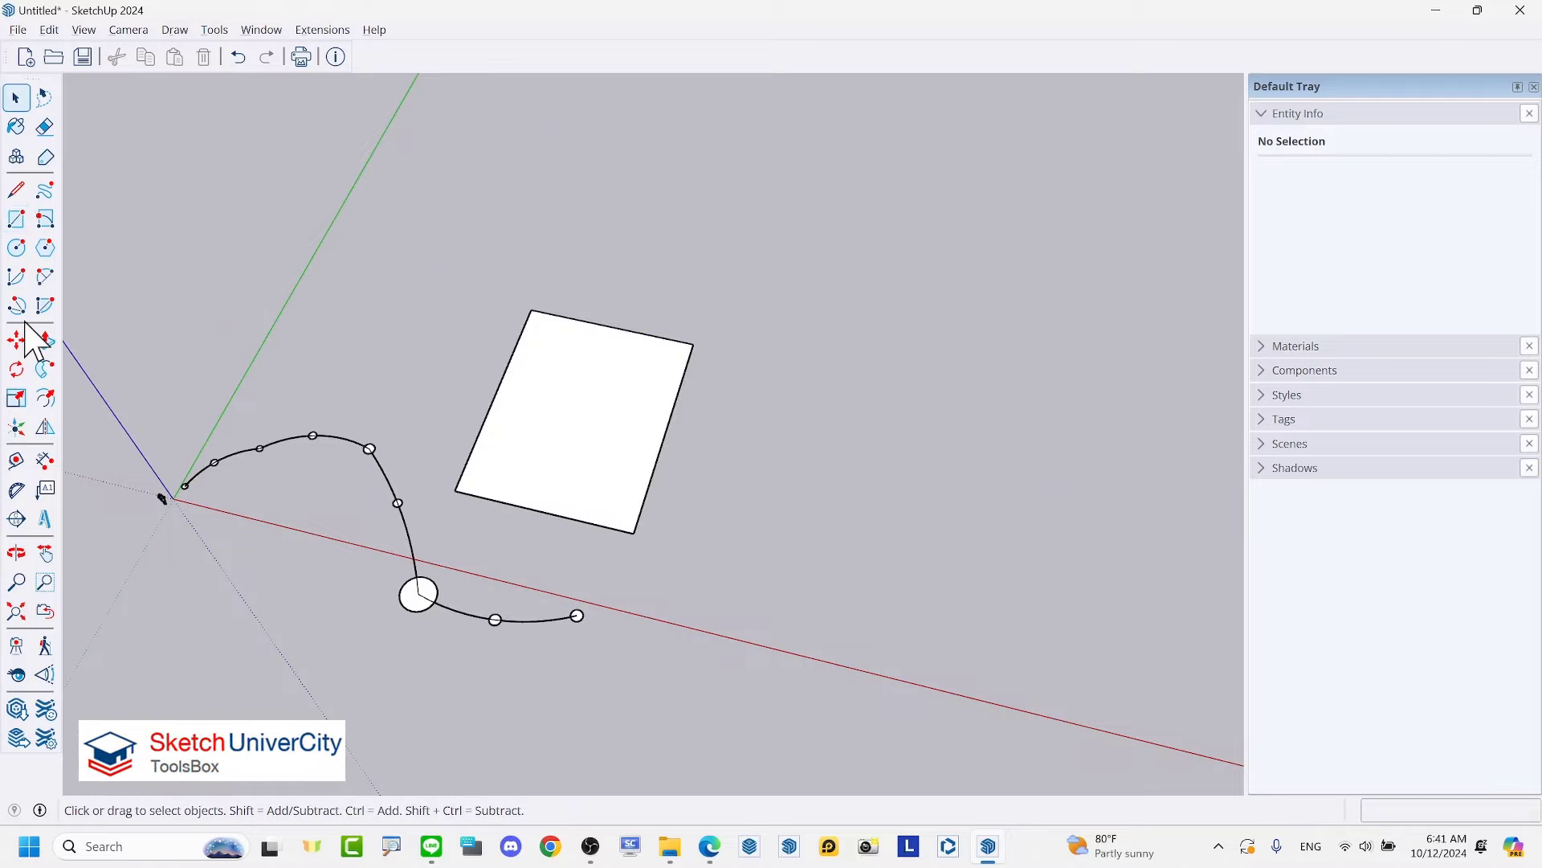
Step: Enclose the rectangle with two half-circle arcs between its opposite corners
{"action": "left_click", "coordinate": [16, 306]}
{"action": "scroll", "coordinate": [515, 343], "scroll_direction": "up", "scroll_amount": 1}
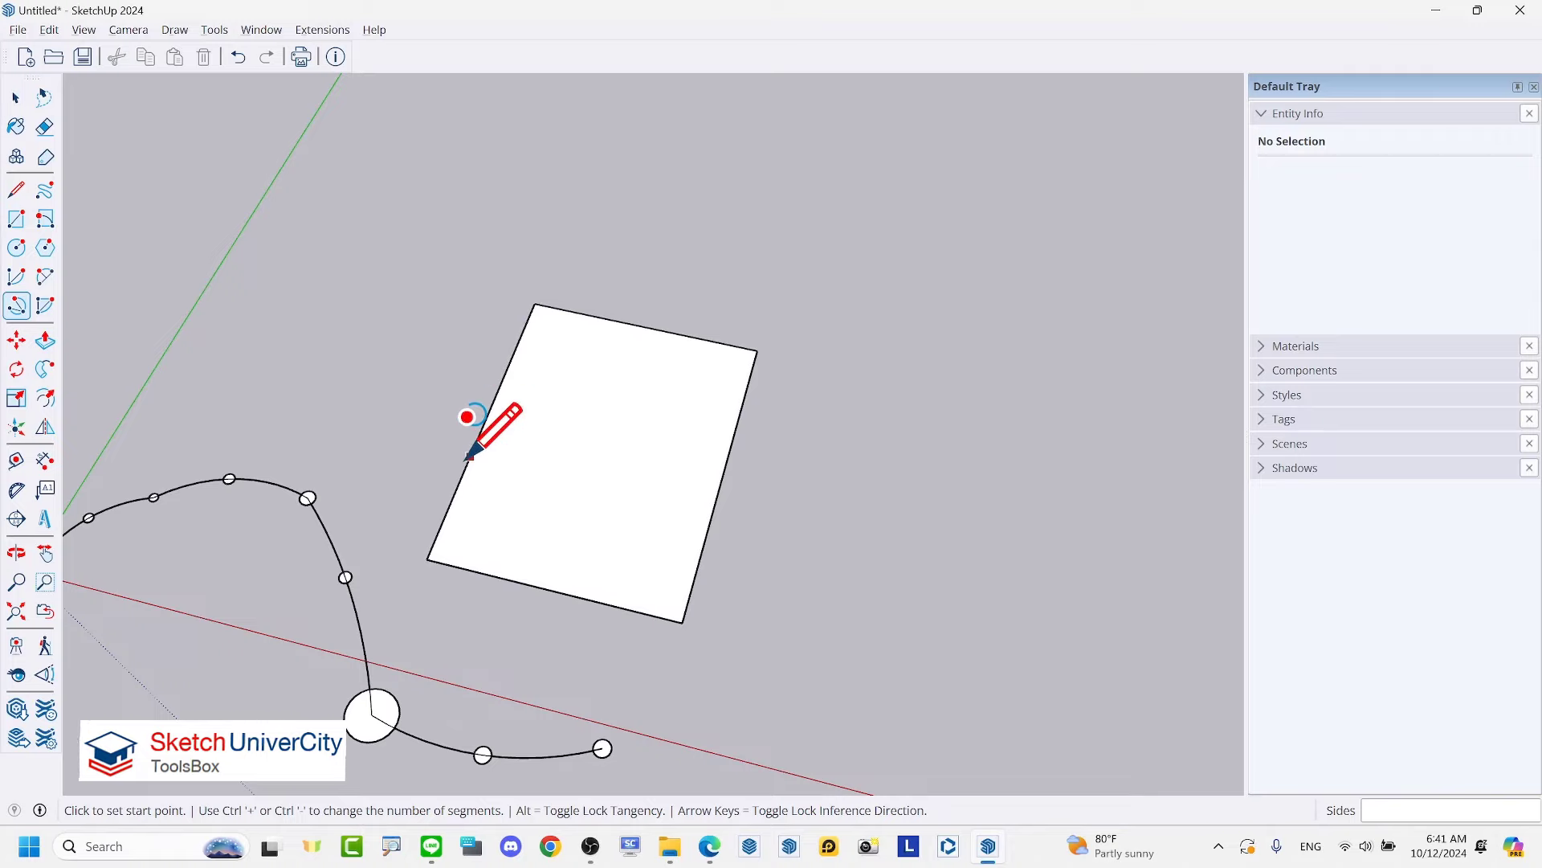
{"action": "left_click", "coordinate": [427, 558]}
{"action": "left_click", "coordinate": [534, 303]}
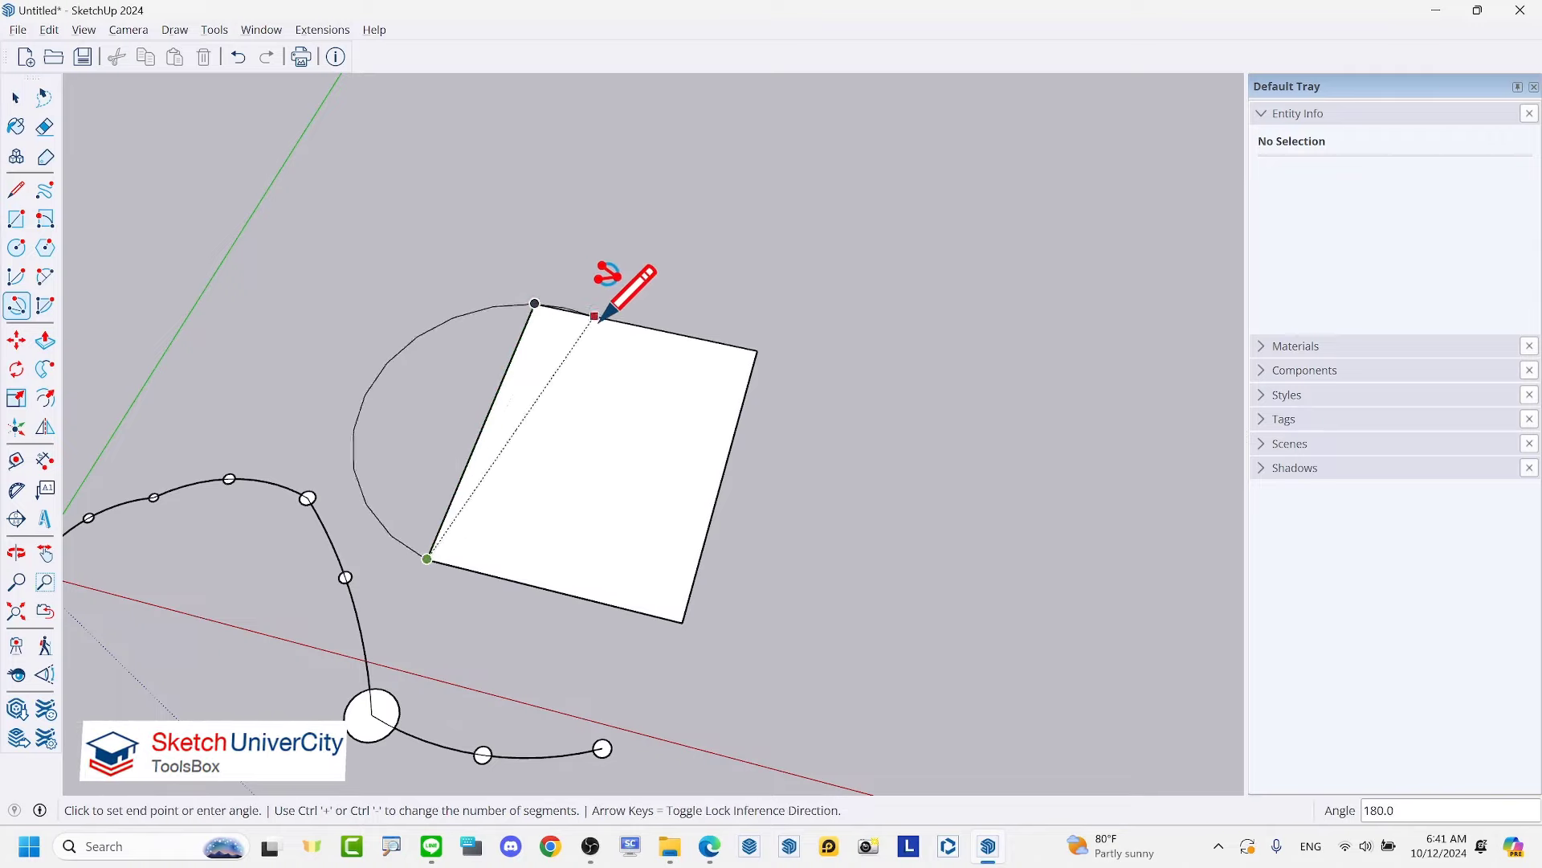
{"action": "left_click", "coordinate": [756, 350]}
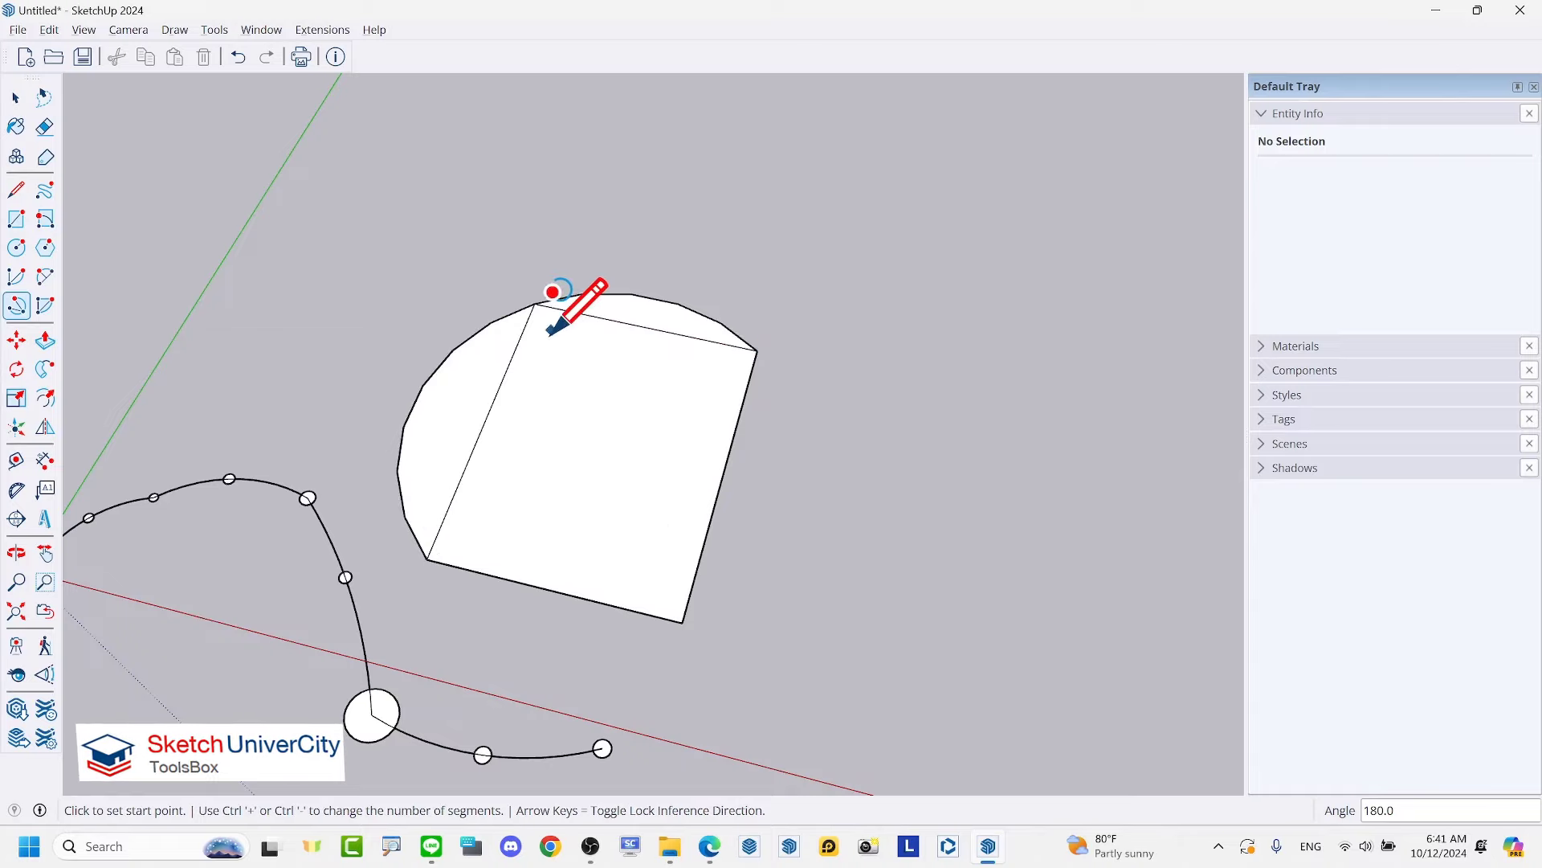
{"action": "left_click", "coordinate": [757, 350]}
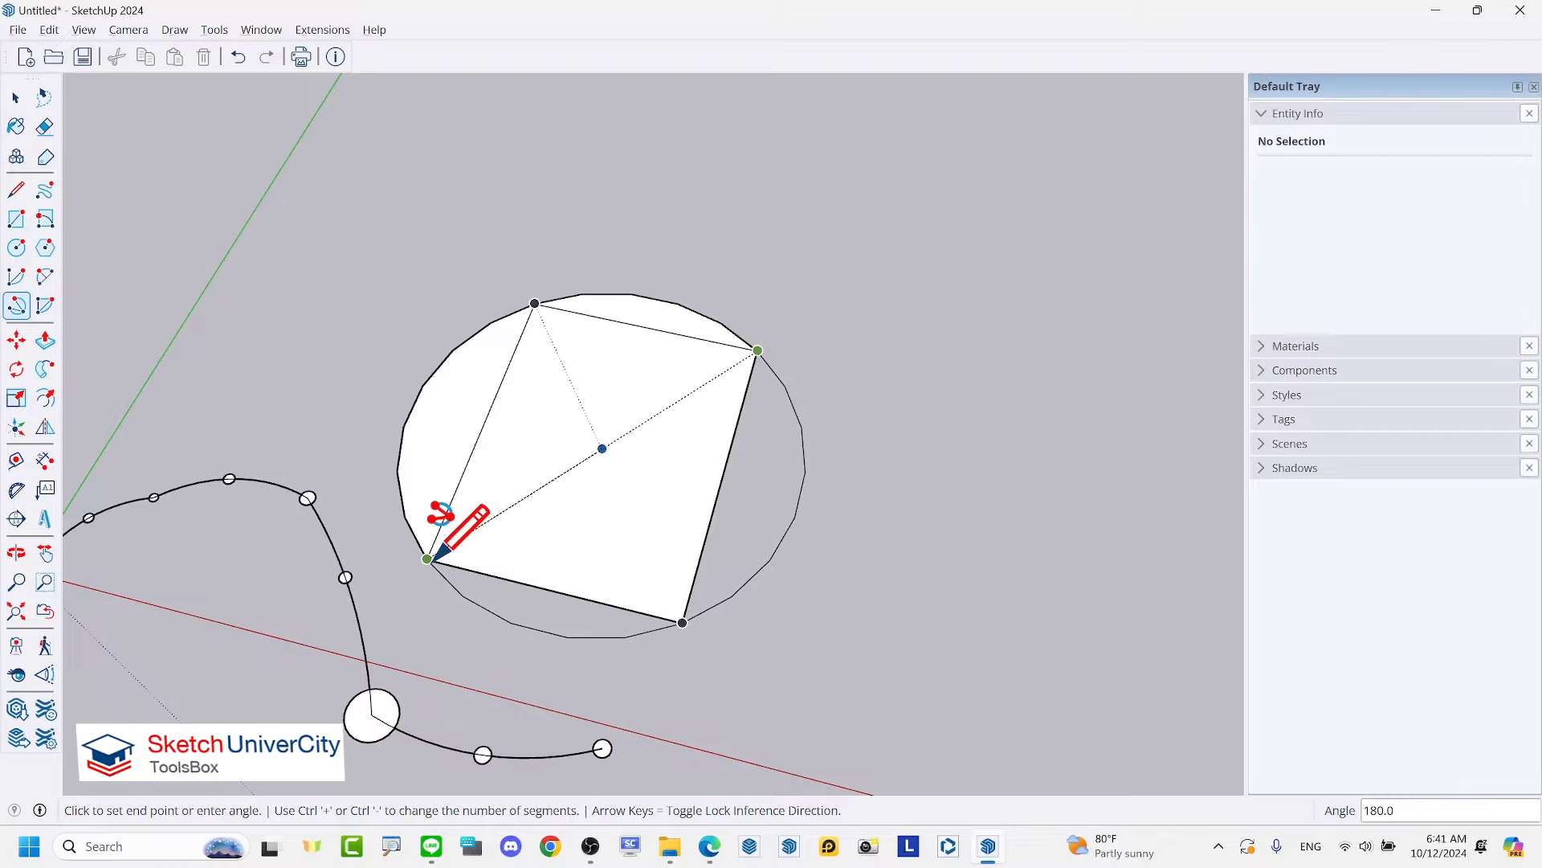
{"action": "left_click", "coordinate": [448, 588]}
{"action": "key", "text": "space"}
{"action": "scroll", "coordinate": [696, 454], "scroll_direction": "up", "scroll_amount": 5}
Step: Window-select the arc curve and the circled rectangle and erase them from the context menu
{"action": "scroll", "coordinate": [696, 454], "scroll_direction": "down", "scroll_amount": 5}
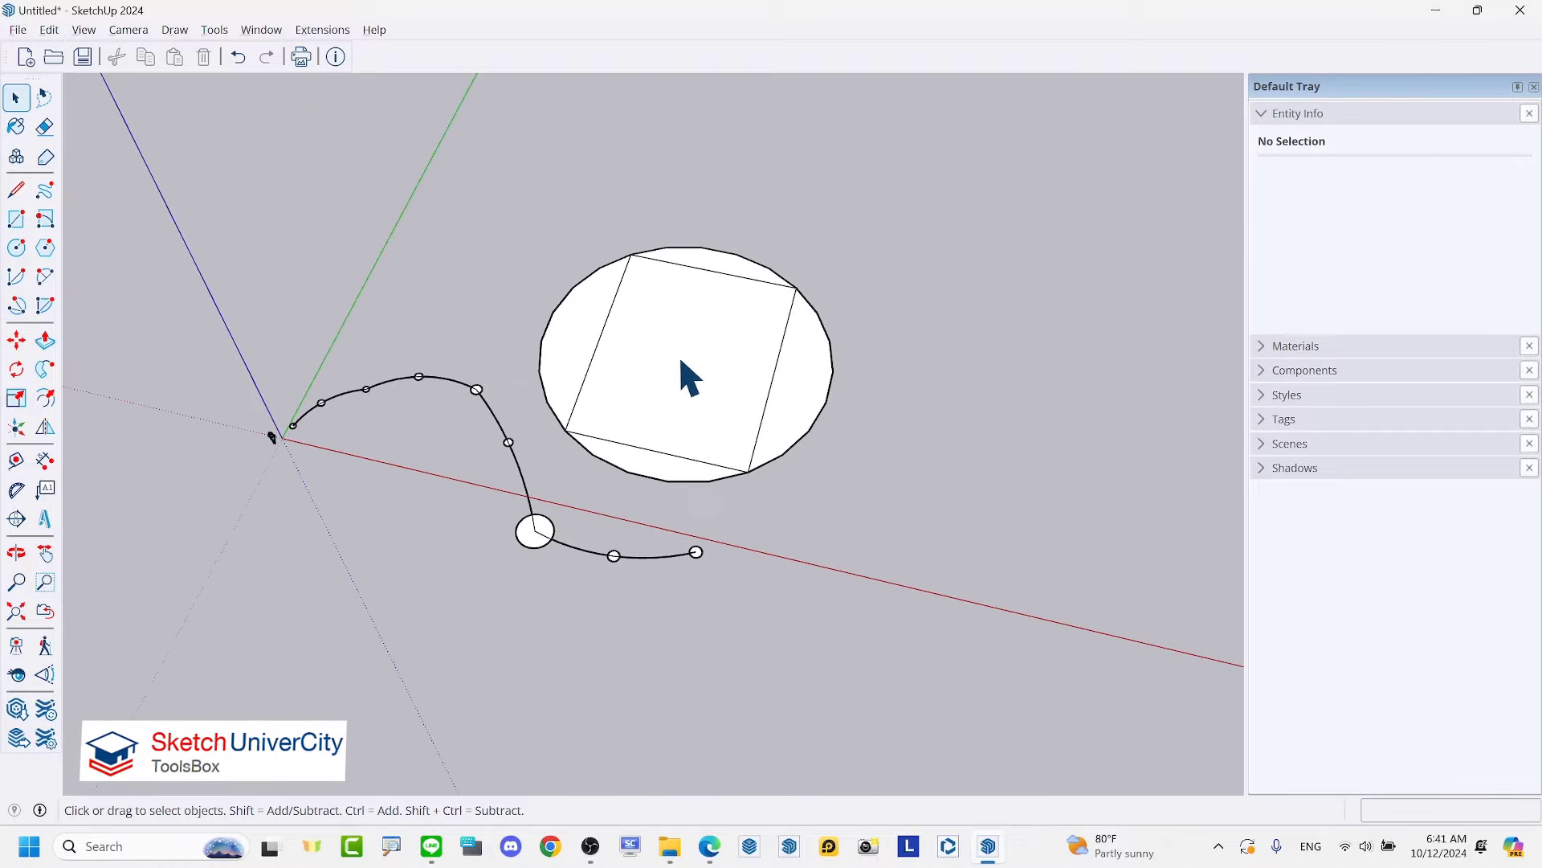
{"action": "mouse_move", "coordinate": [684, 371]}
{"action": "middle_mouse_down"}
{"action": "mouse_move", "coordinate": [776, 117]}
{"action": "mouse_move", "coordinate": [553, 364]}
{"action": "mouse_move", "coordinate": [351, 456]}
{"action": "middle_mouse_up"}
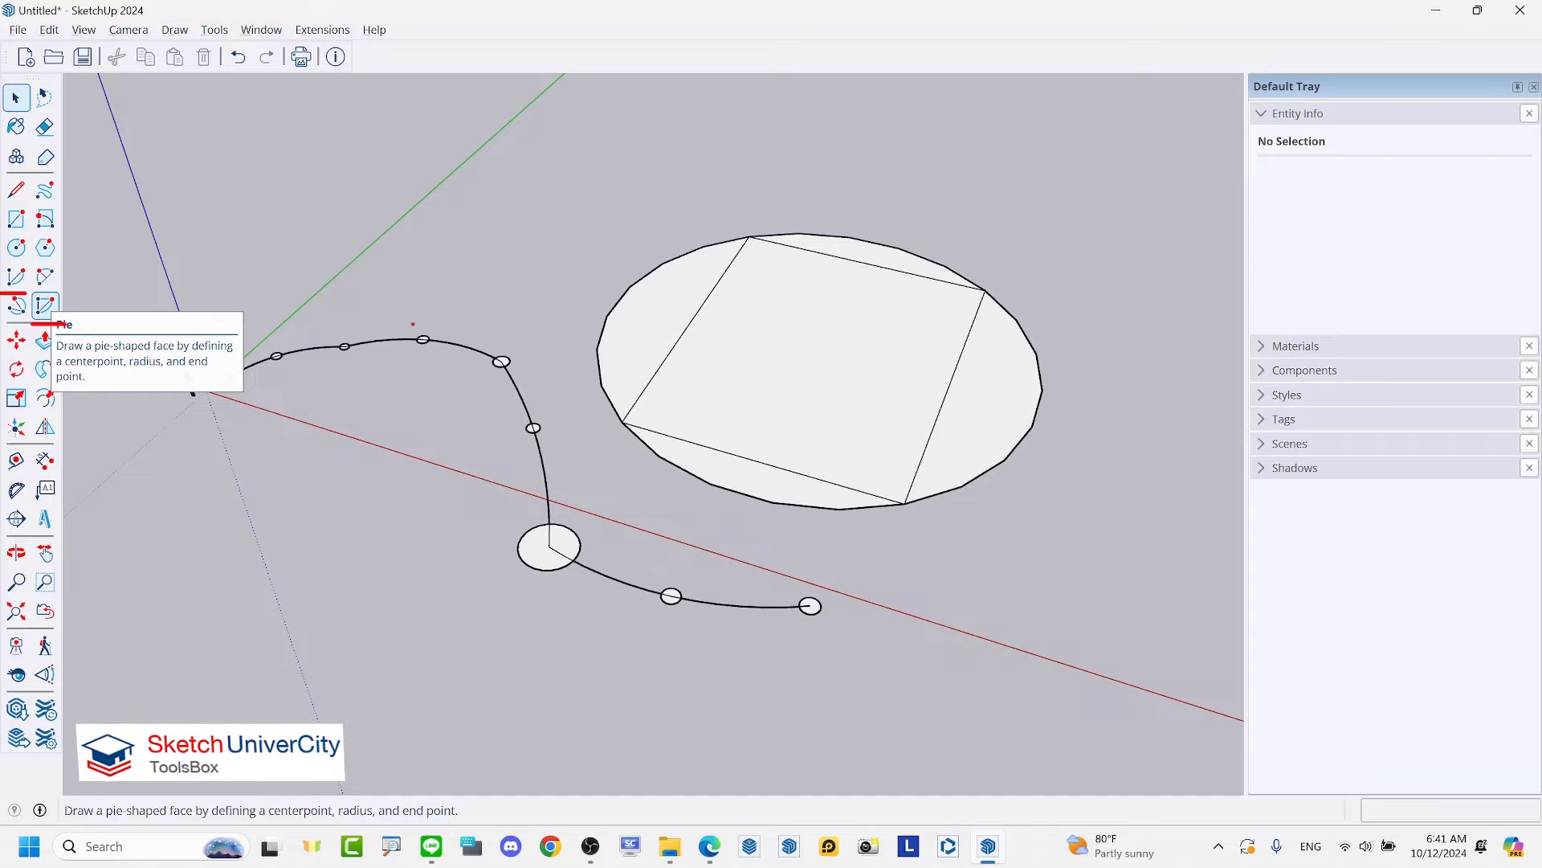
{"action": "scroll", "coordinate": [611, 387], "scroll_direction": "down", "scroll_amount": 2}
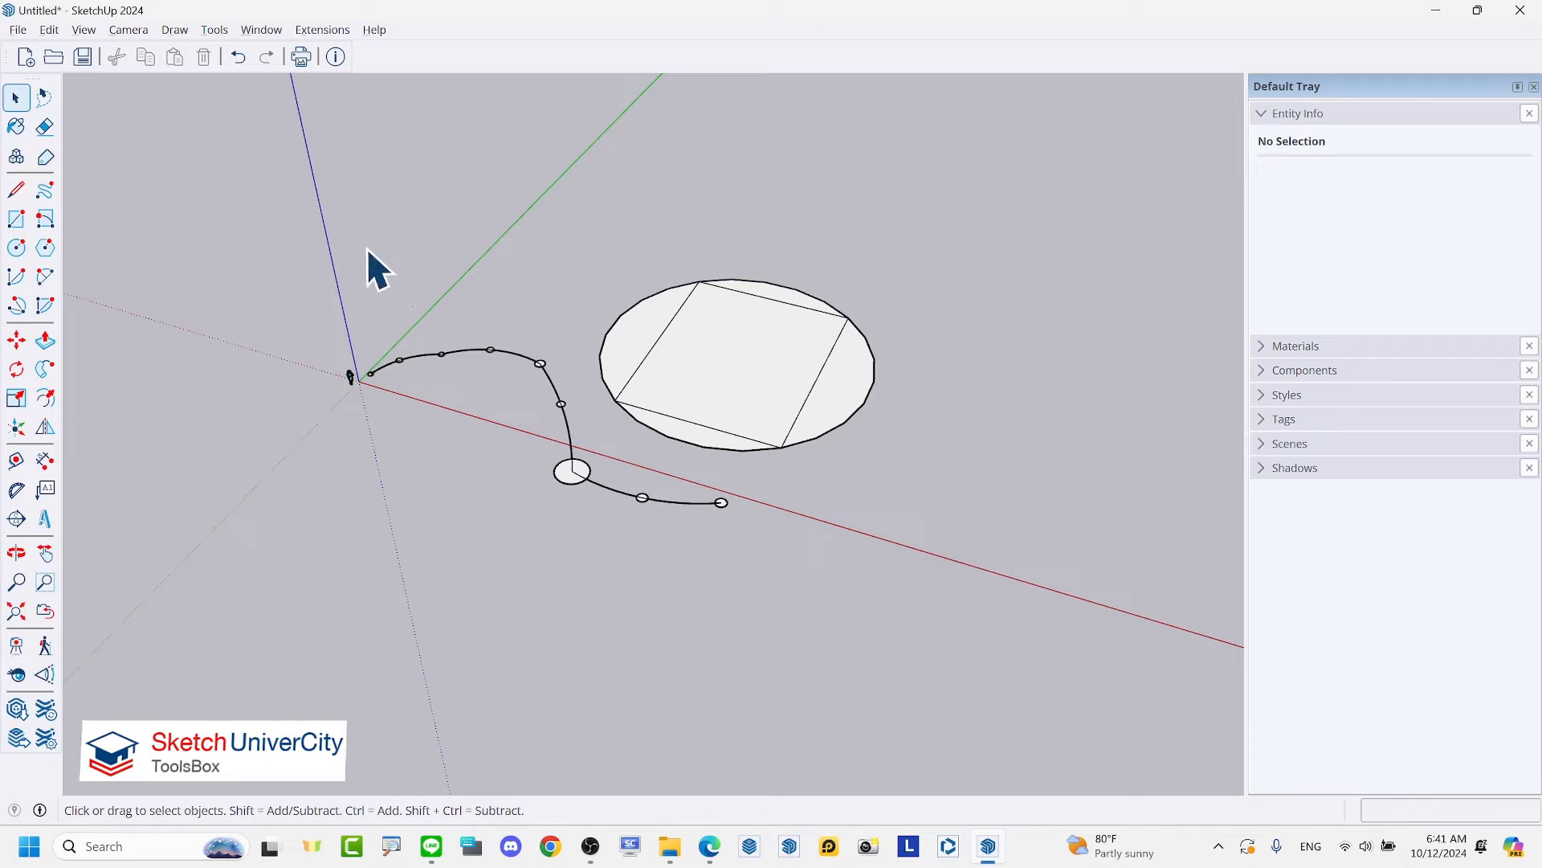
{"action": "left_click_drag", "start_coordinate": [562, 384], "coordinate": [1041, 624]}
{"action": "right_click", "coordinate": [727, 367]}
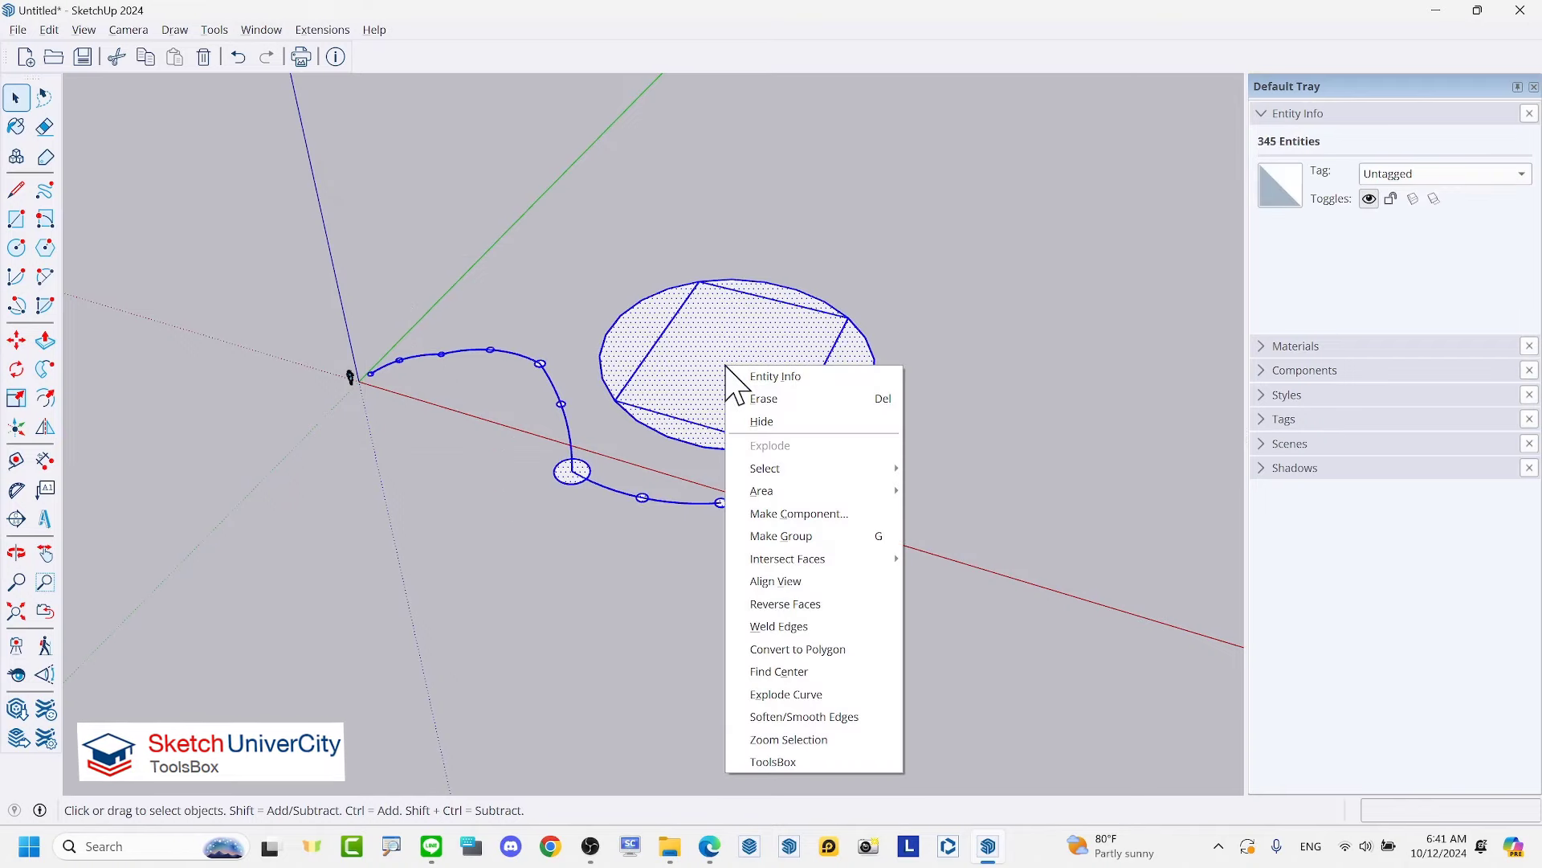
{"action": "left_click", "coordinate": [812, 399]}
{"action": "scroll", "coordinate": [287, 387], "scroll_direction": "up", "scroll_amount": 1}
{"action": "scroll", "coordinate": [470, 349], "scroll_direction": "up", "scroll_amount": 1}
{"action": "scroll", "coordinate": [470, 349], "scroll_direction": "up", "scroll_amount": 1}
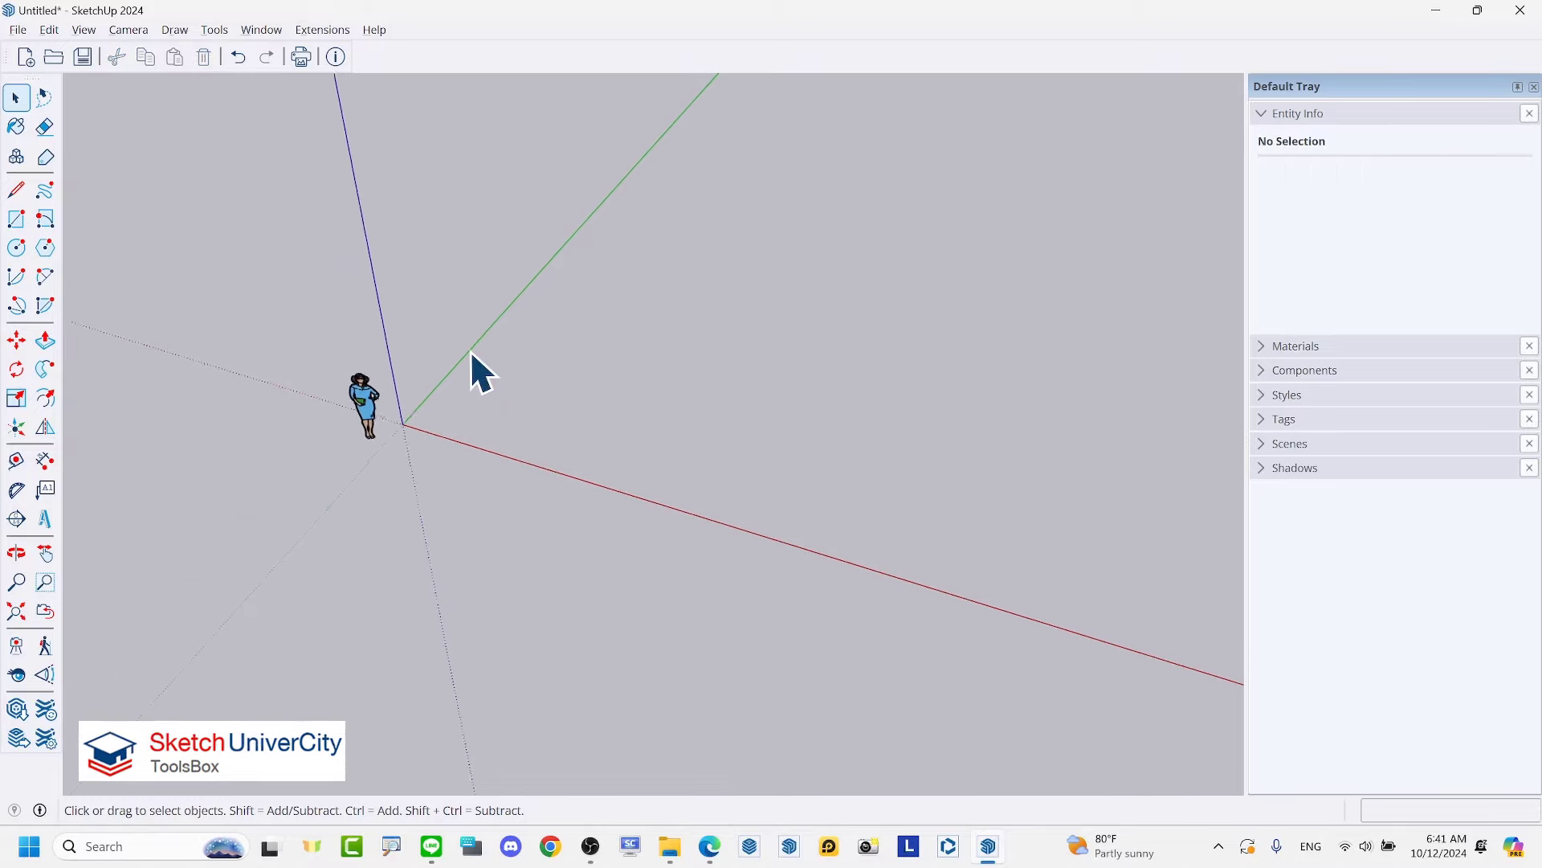
{"action": "scroll", "coordinate": [470, 350], "scroll_direction": "up", "scroll_amount": 1}
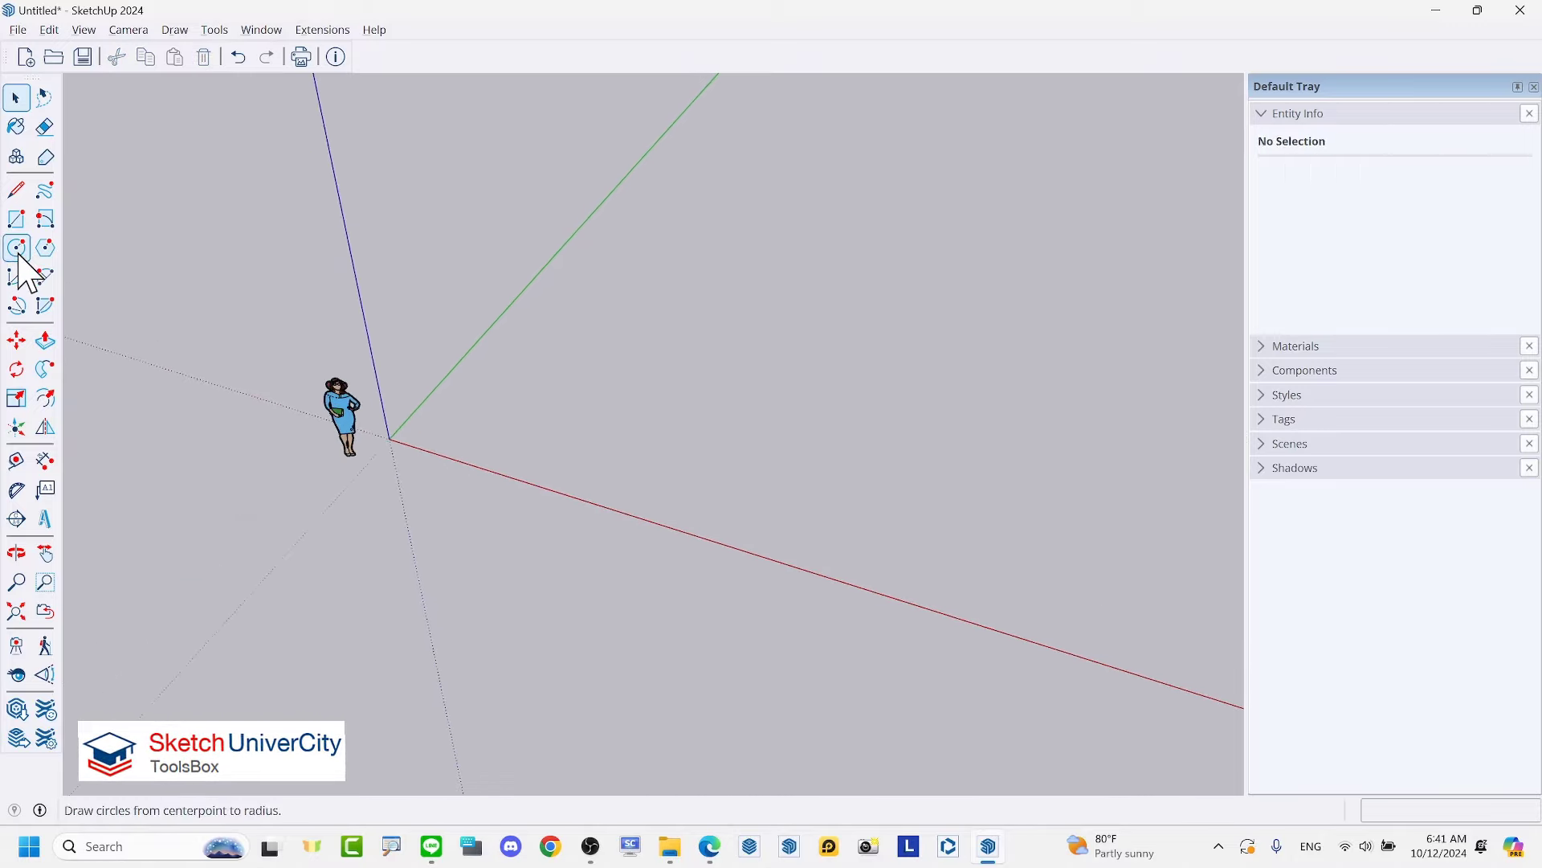
Step: Draw the first two center-point arcs near the origin with the Arc tool
{"action": "left_click", "coordinate": [16, 277]}
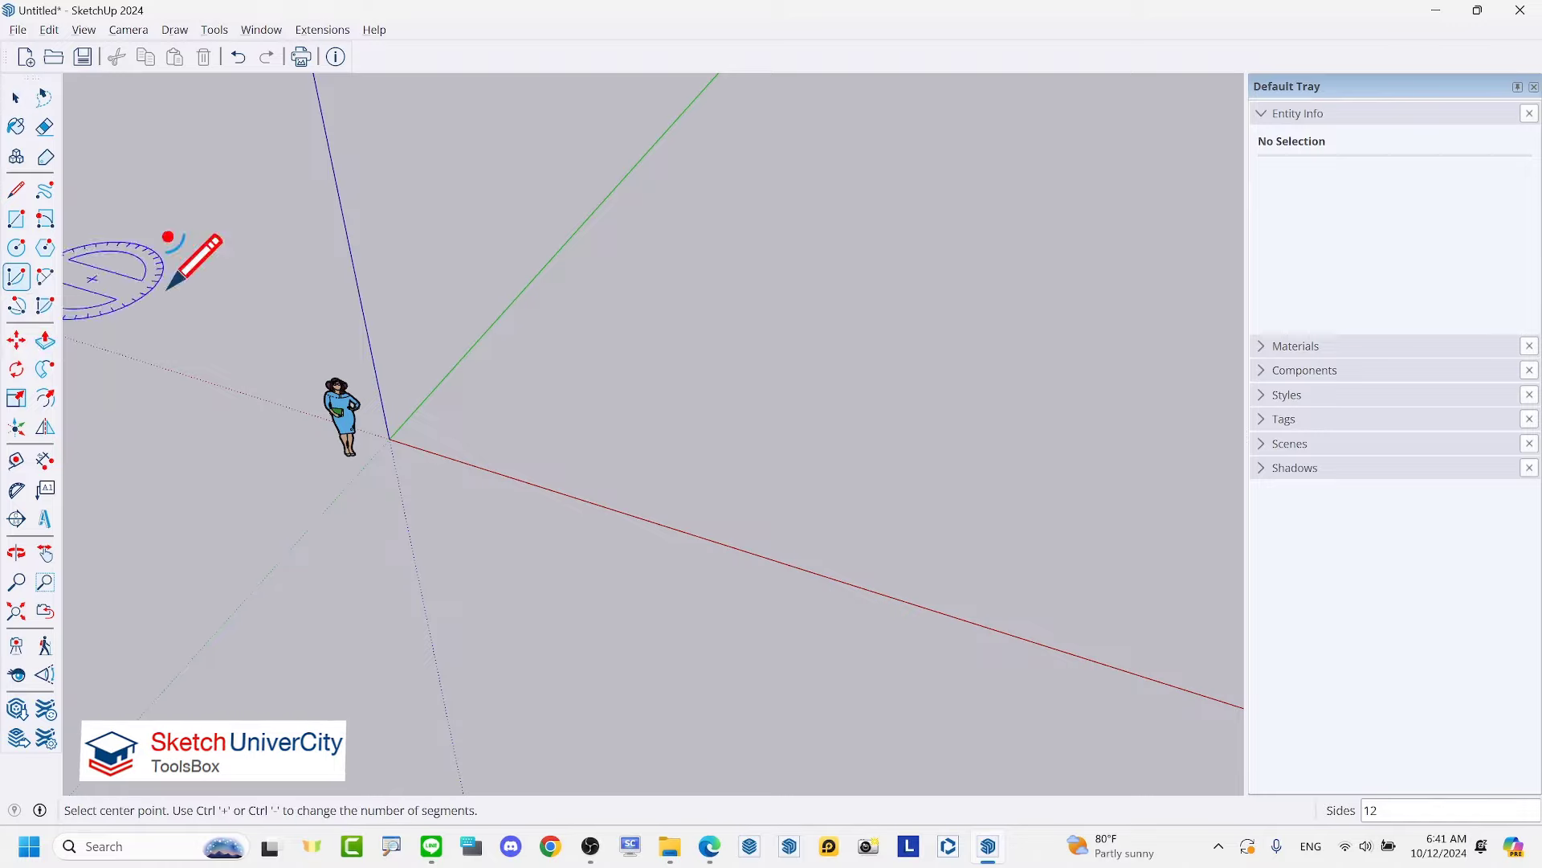
{"action": "left_click", "coordinate": [603, 399]}
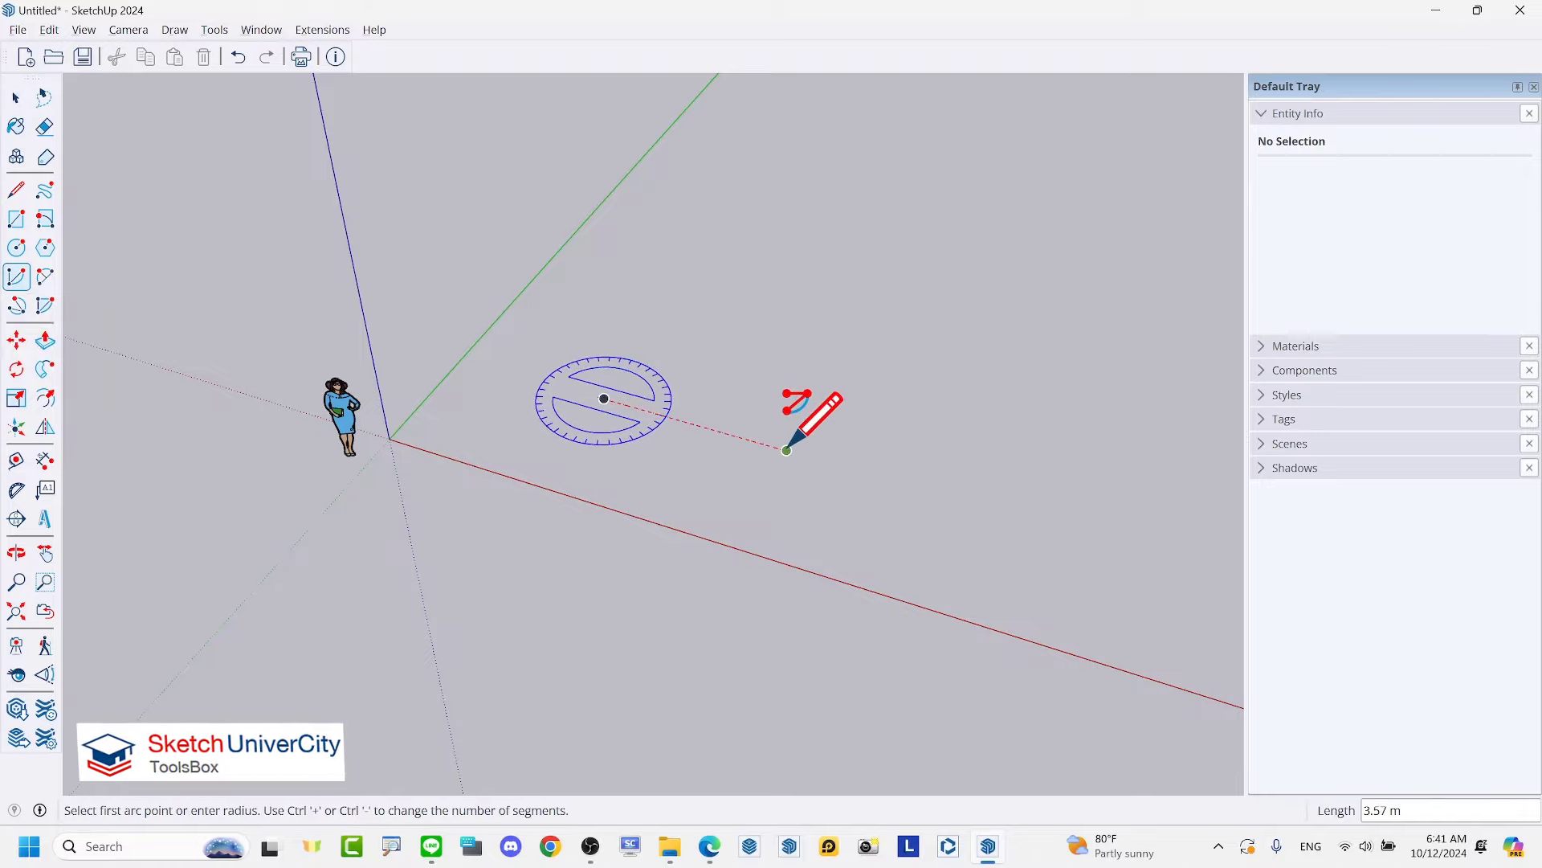
{"action": "left_click", "coordinate": [786, 447]}
{"action": "left_click", "coordinate": [719, 311]}
{"action": "scroll", "coordinate": [126, 399], "scroll_direction": "down", "scroll_amount": 2}
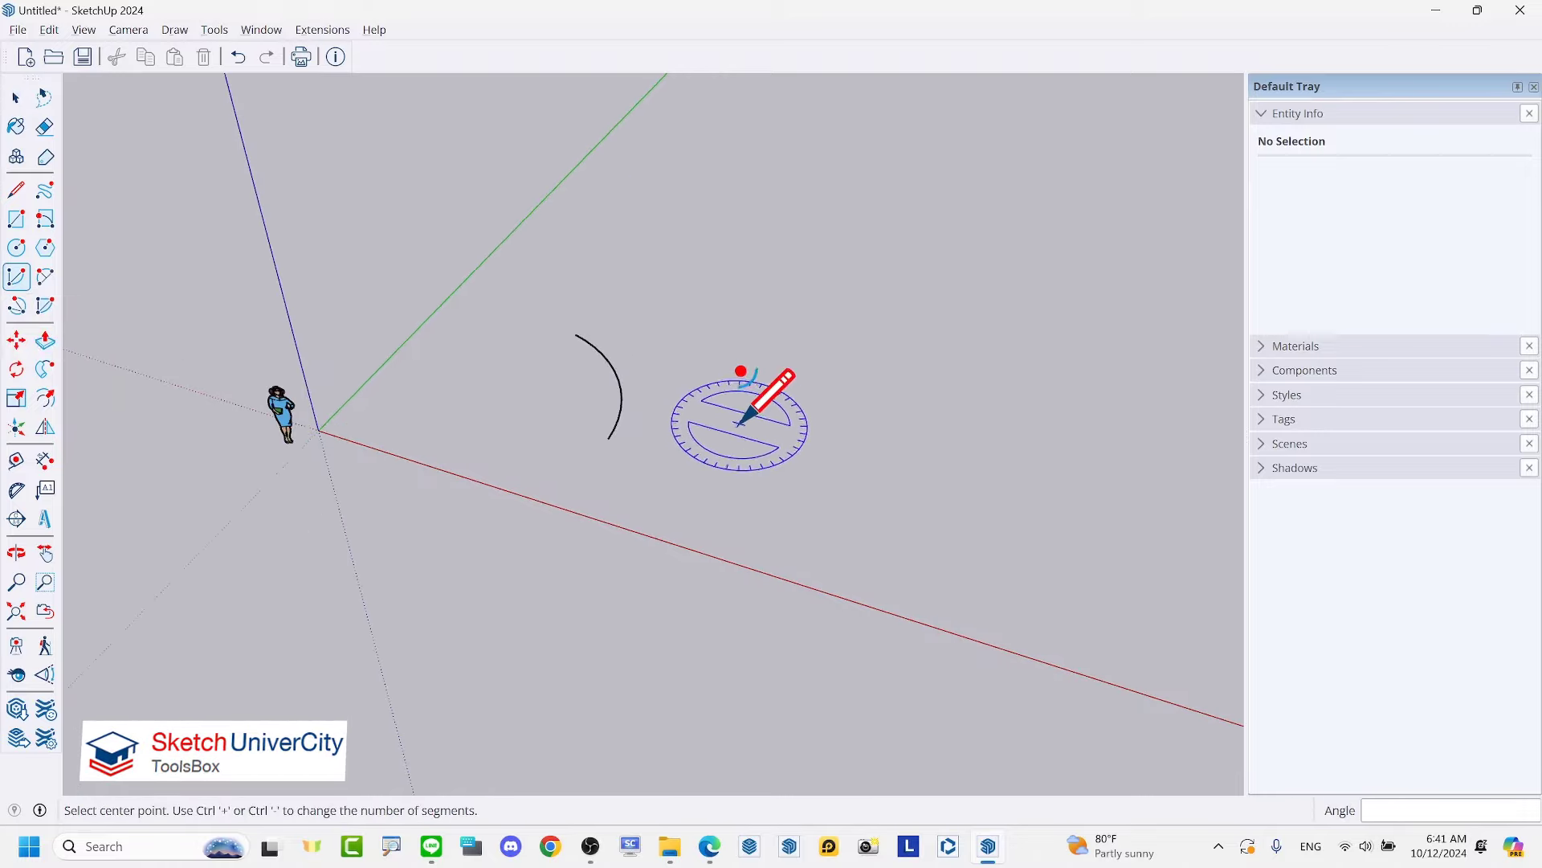
{"action": "left_click", "coordinate": [739, 406]}
{"action": "left_click", "coordinate": [761, 487]}
{"action": "left_click", "coordinate": [778, 343]}
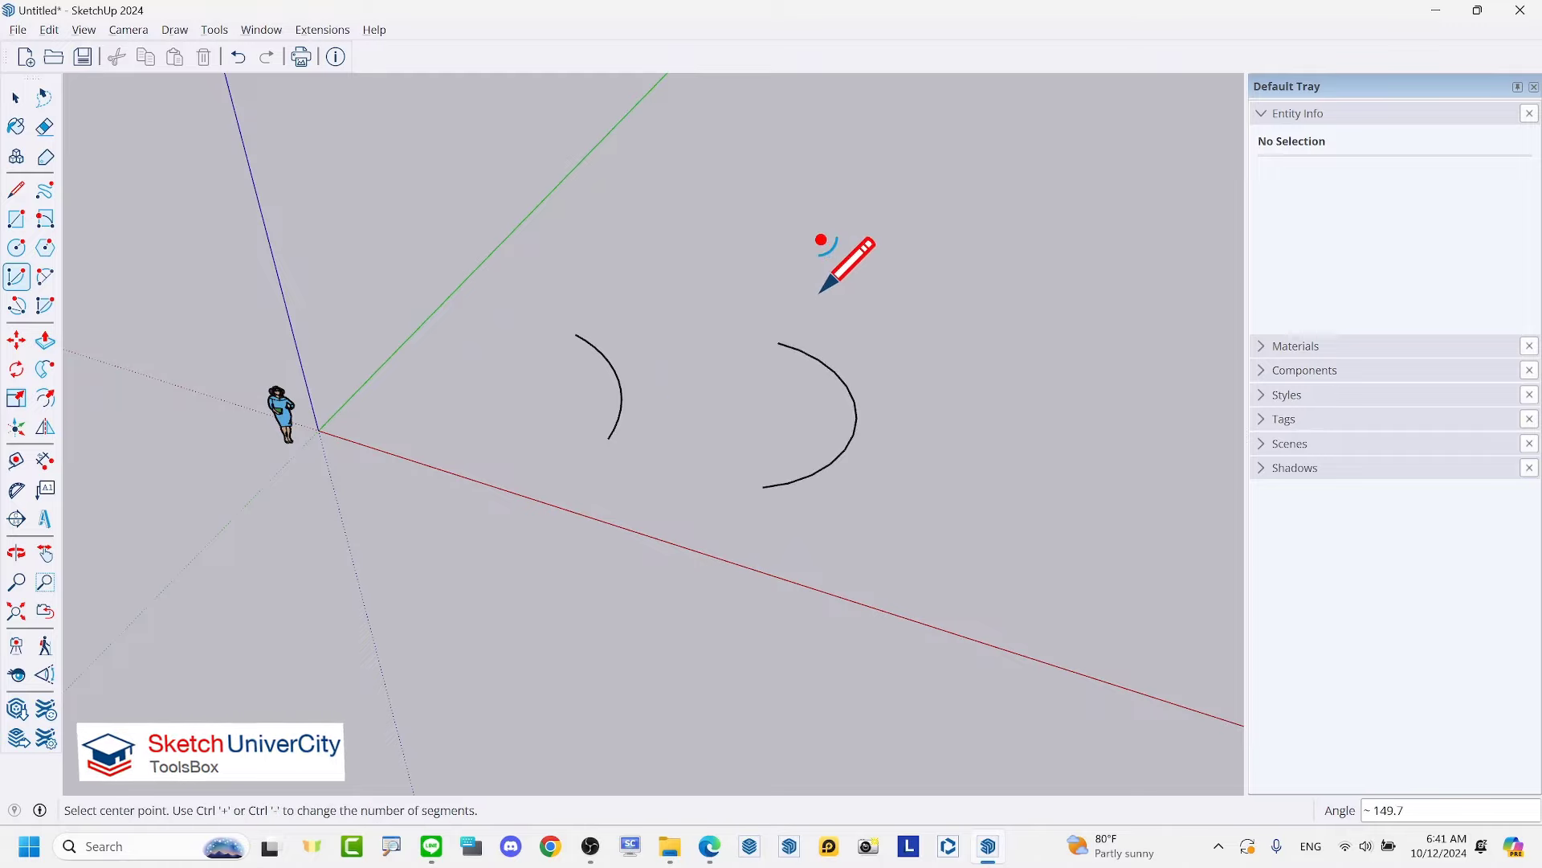
Step: Draw a third arc and a fourth arc spanning 70 degrees
{"action": "left_click", "coordinate": [675, 285]}
{"action": "left_click", "coordinate": [594, 287]}
{"action": "left_click", "coordinate": [667, 247]}
{"action": "left_click", "coordinate": [917, 480]}
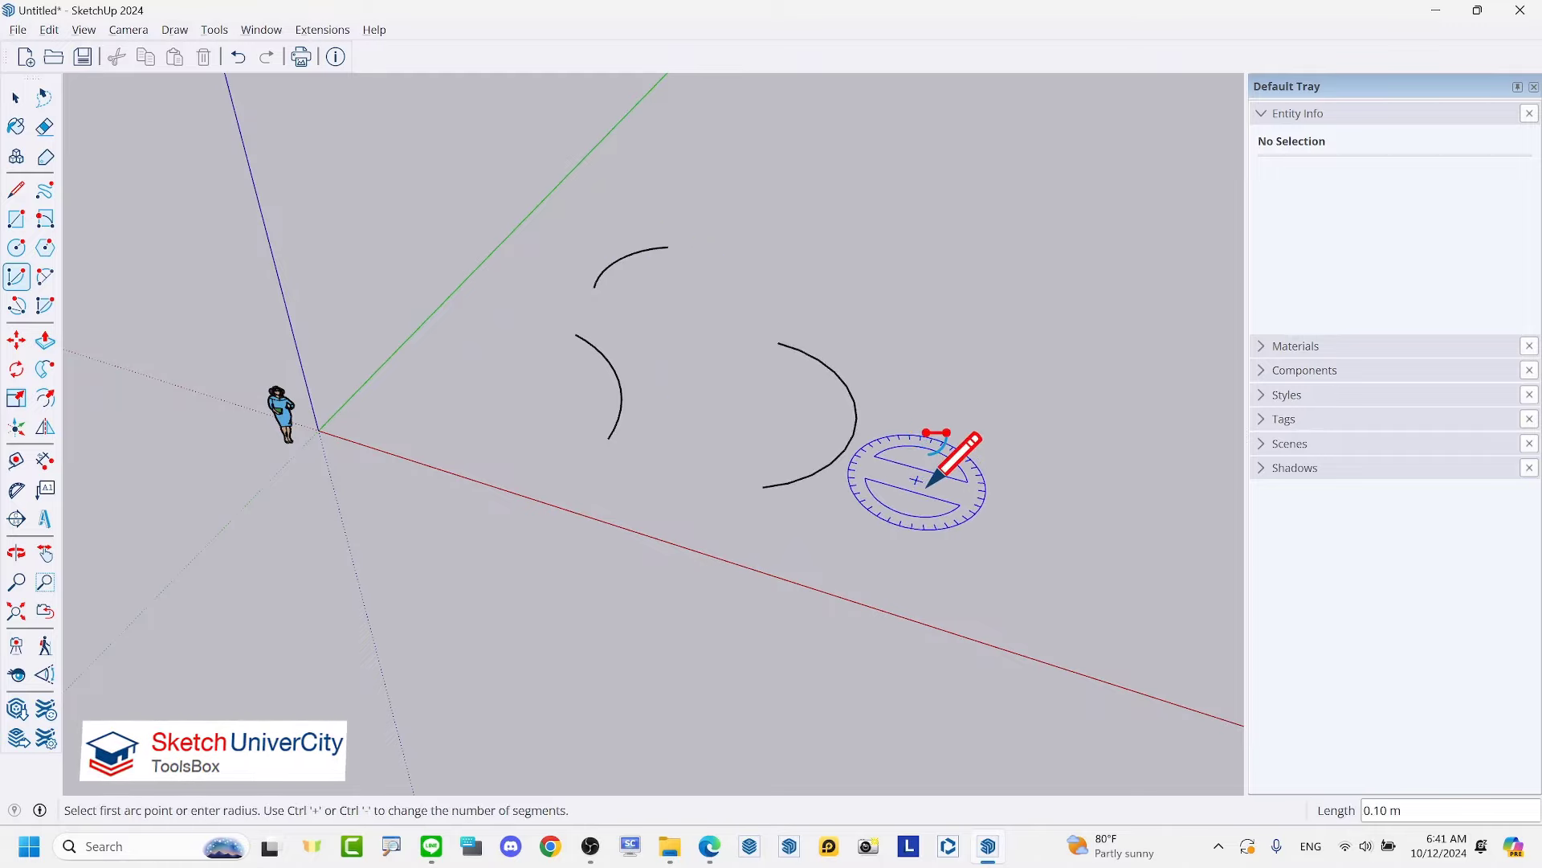
{"action": "left_click", "coordinate": [975, 526]}
{"action": "left_click", "coordinate": [987, 465]}
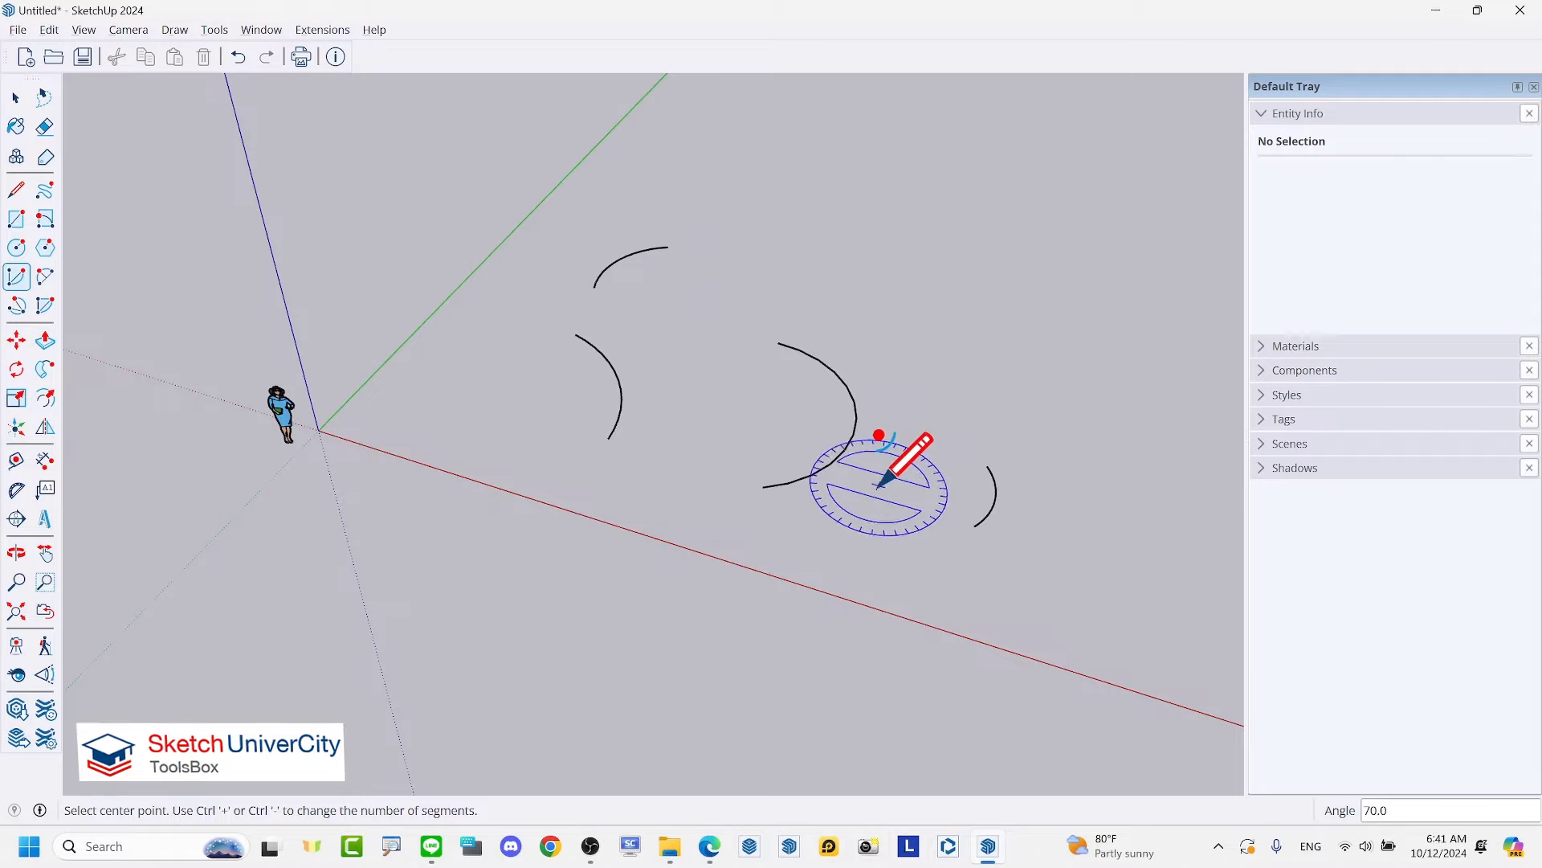
Step: Draw a fifth arc and a larger sixth arc, completing the six scattered arcs
{"action": "left_click", "coordinate": [813, 271]}
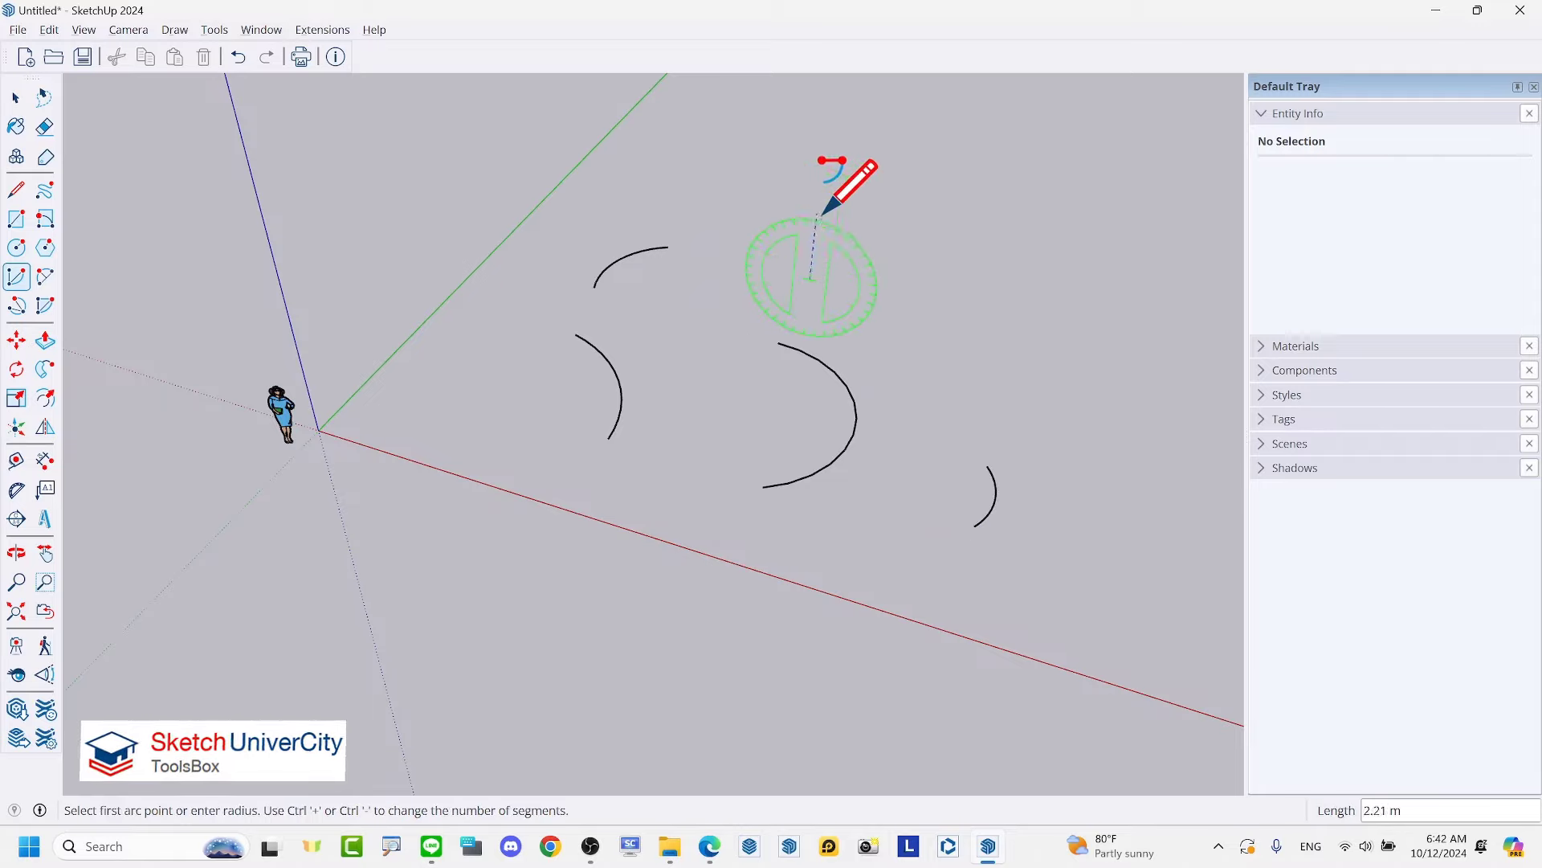
{"action": "left_click", "coordinate": [820, 190]}
{"action": "left_click", "coordinate": [906, 254]}
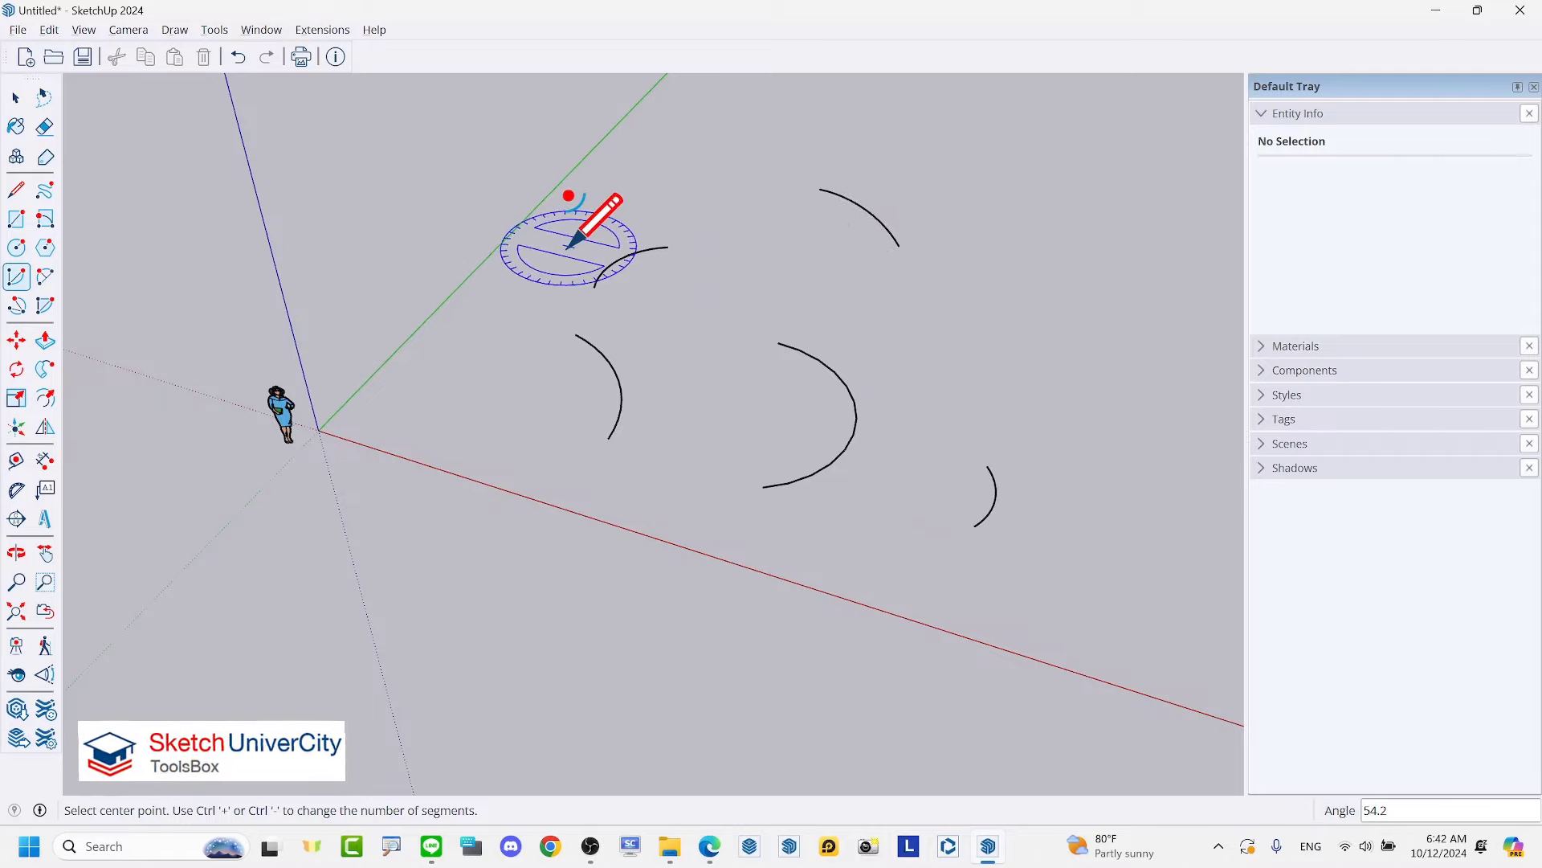
{"action": "left_click", "coordinate": [451, 302]}
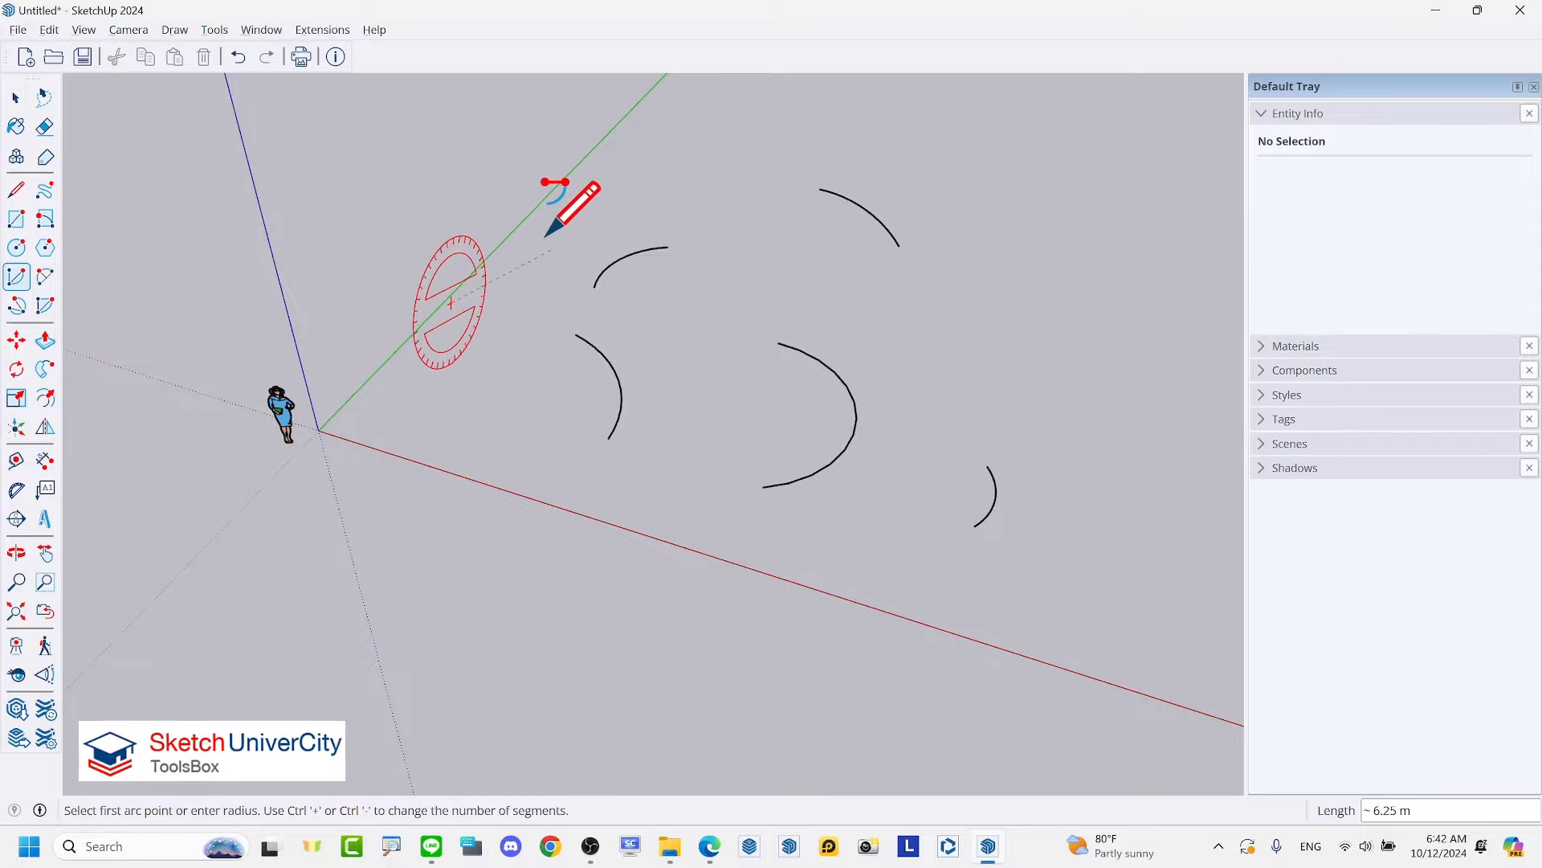
{"action": "left_click", "coordinate": [550, 211]}
{"action": "left_click", "coordinate": [401, 135]}
{"action": "key", "text": "space"}
{"action": "mouse_move", "coordinate": [361, 207]}
{"action": "middle_mouse_down"}
{"action": "mouse_move", "coordinate": [948, 420]}
{"action": "mouse_move", "coordinate": [388, 187]}
{"action": "mouse_move", "coordinate": [819, 296]}
{"action": "middle_mouse_up"}
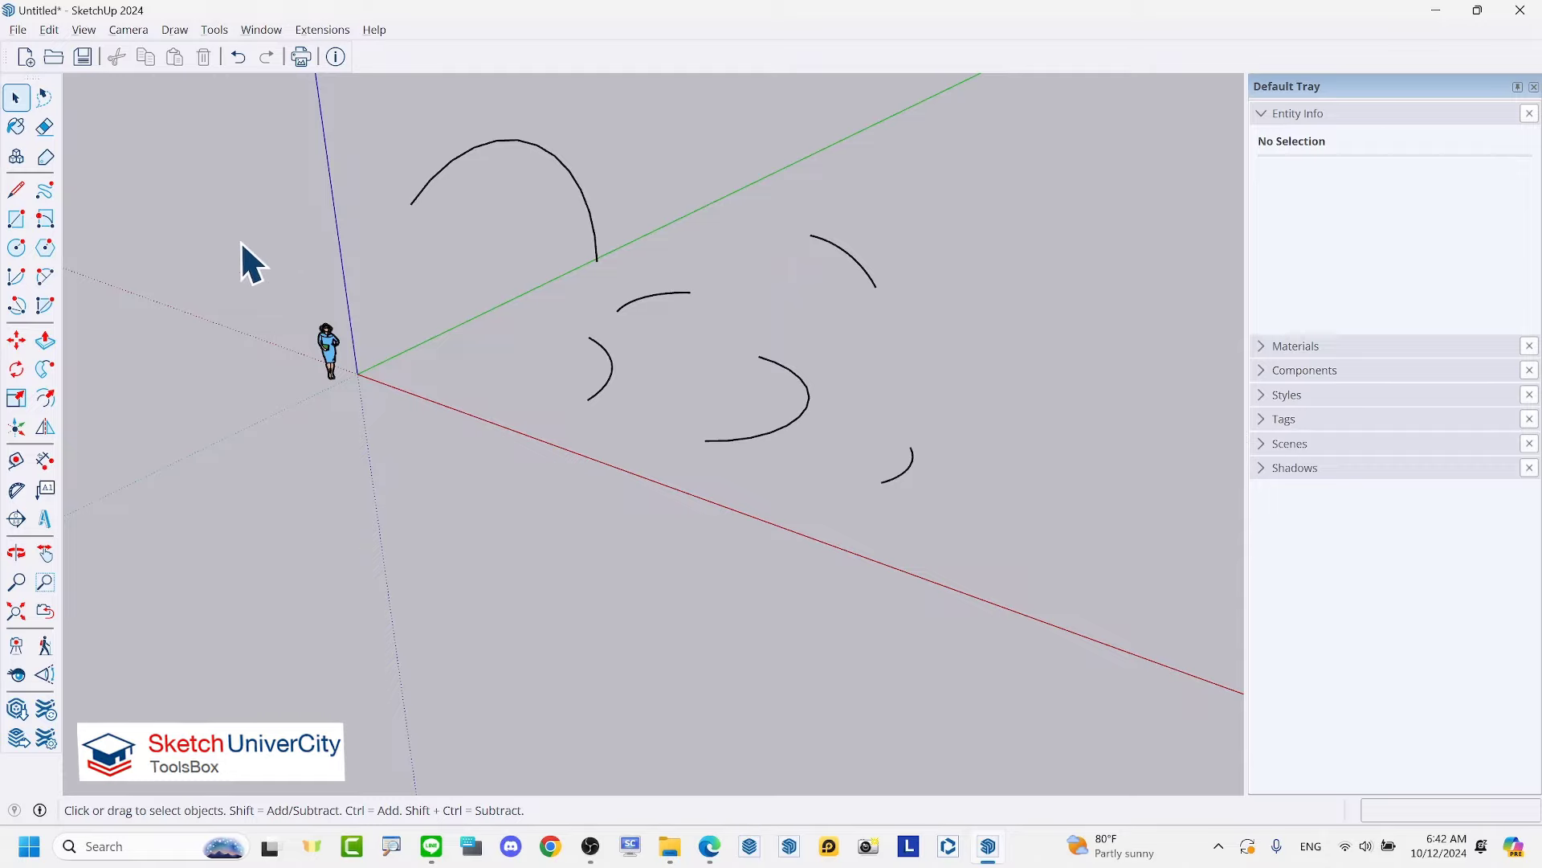
Step: Draw three small flat pie wedges with the Pie tool, one centred on the red axis
{"action": "left_click", "coordinate": [46, 305]}
{"action": "middle_click_drag", "start_coordinate": [299, 534], "coordinate": [851, 451]}
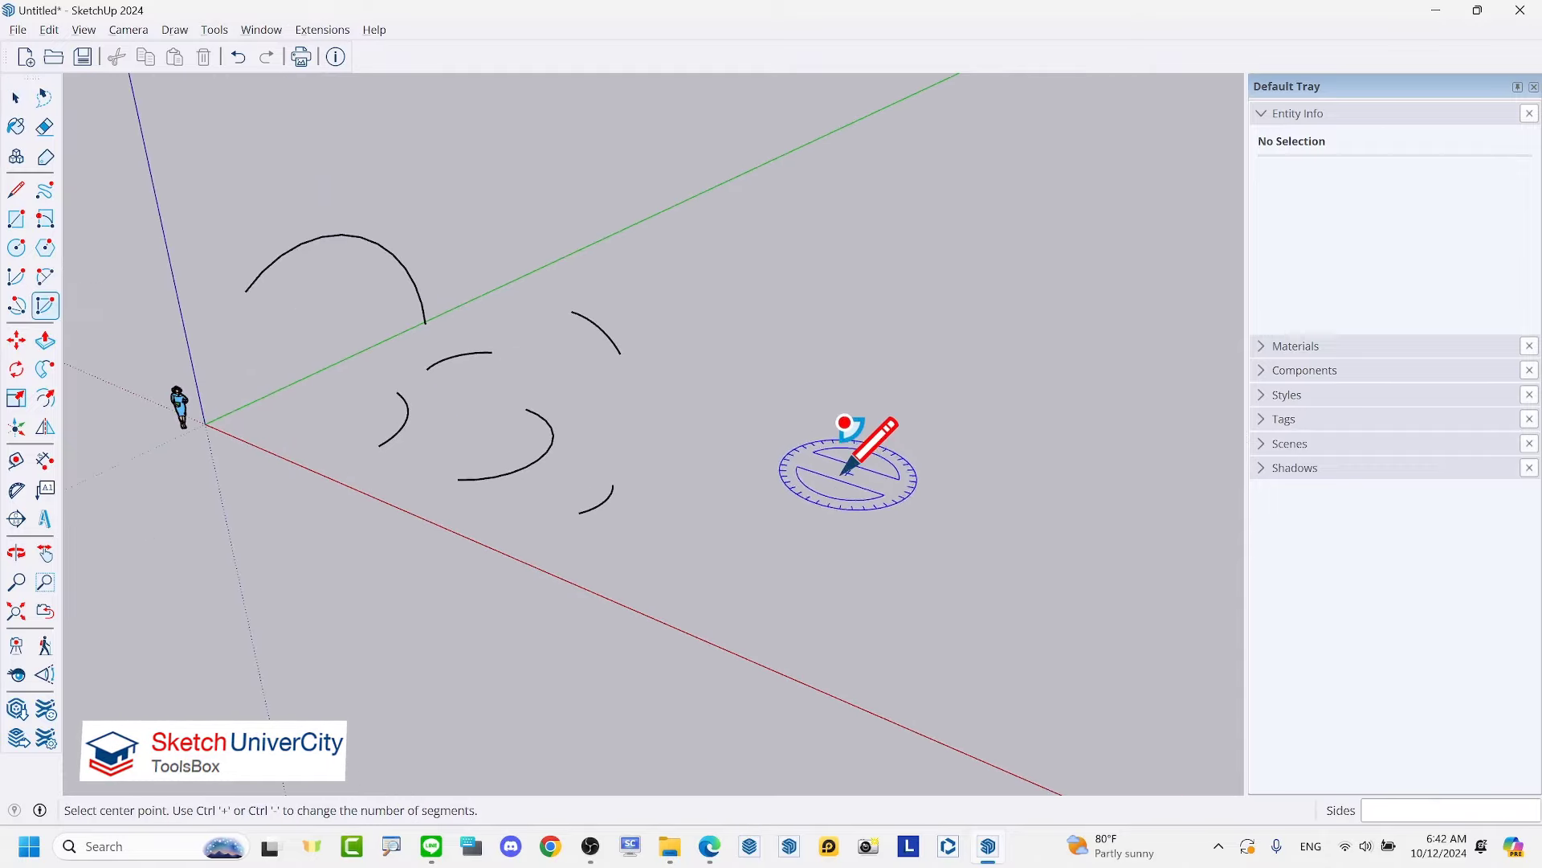
{"action": "left_click", "coordinate": [751, 445]}
{"action": "left_click", "coordinate": [803, 514]}
{"action": "left_click", "coordinate": [872, 486]}
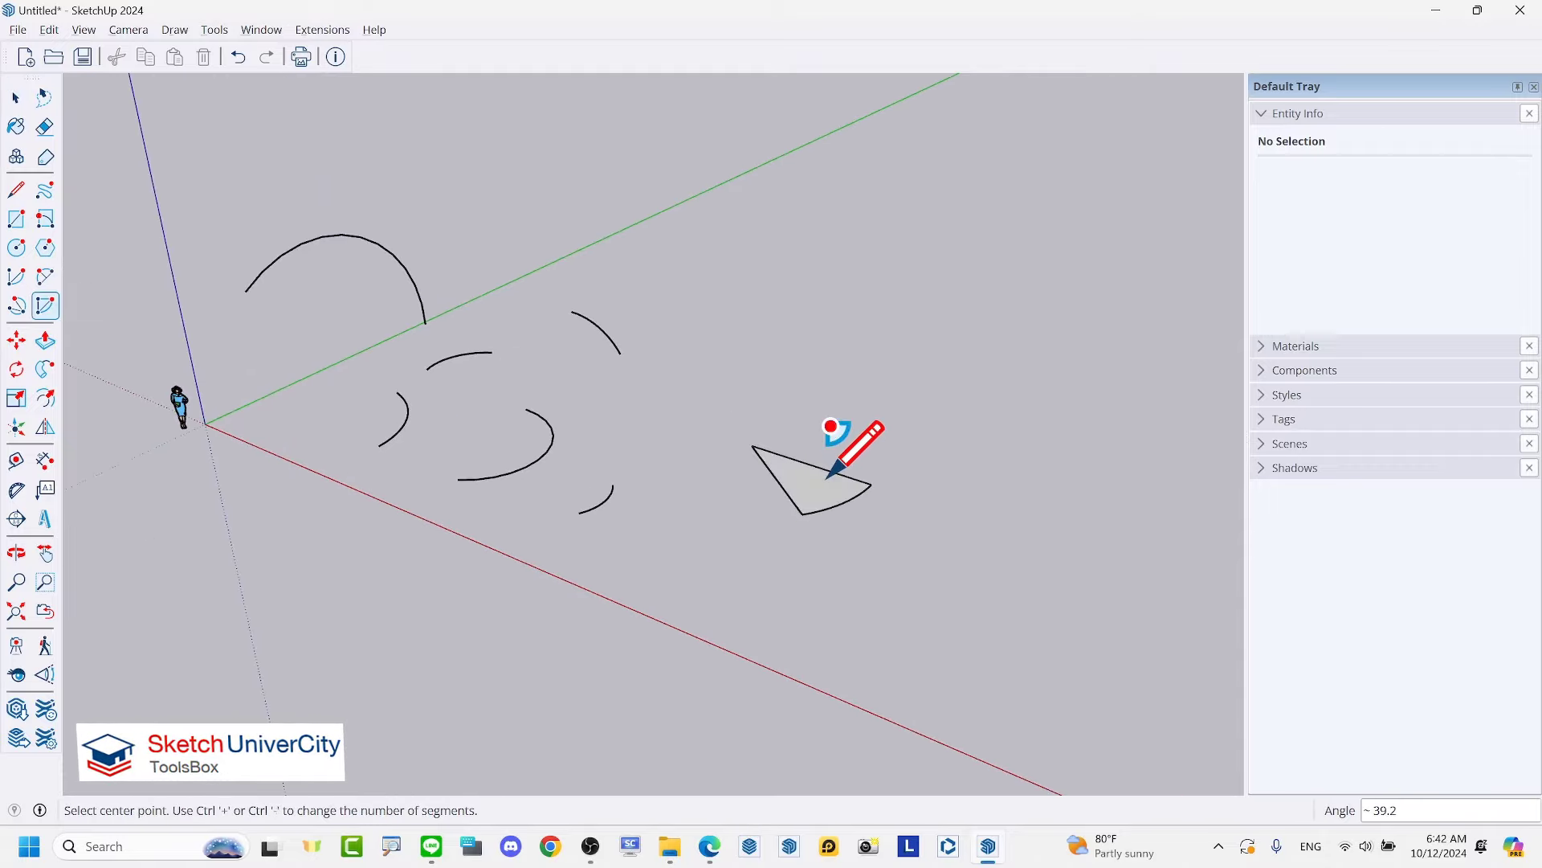
{"action": "left_click", "coordinate": [764, 391]}
{"action": "left_click", "coordinate": [862, 404]}
{"action": "left_click", "coordinate": [856, 349]}
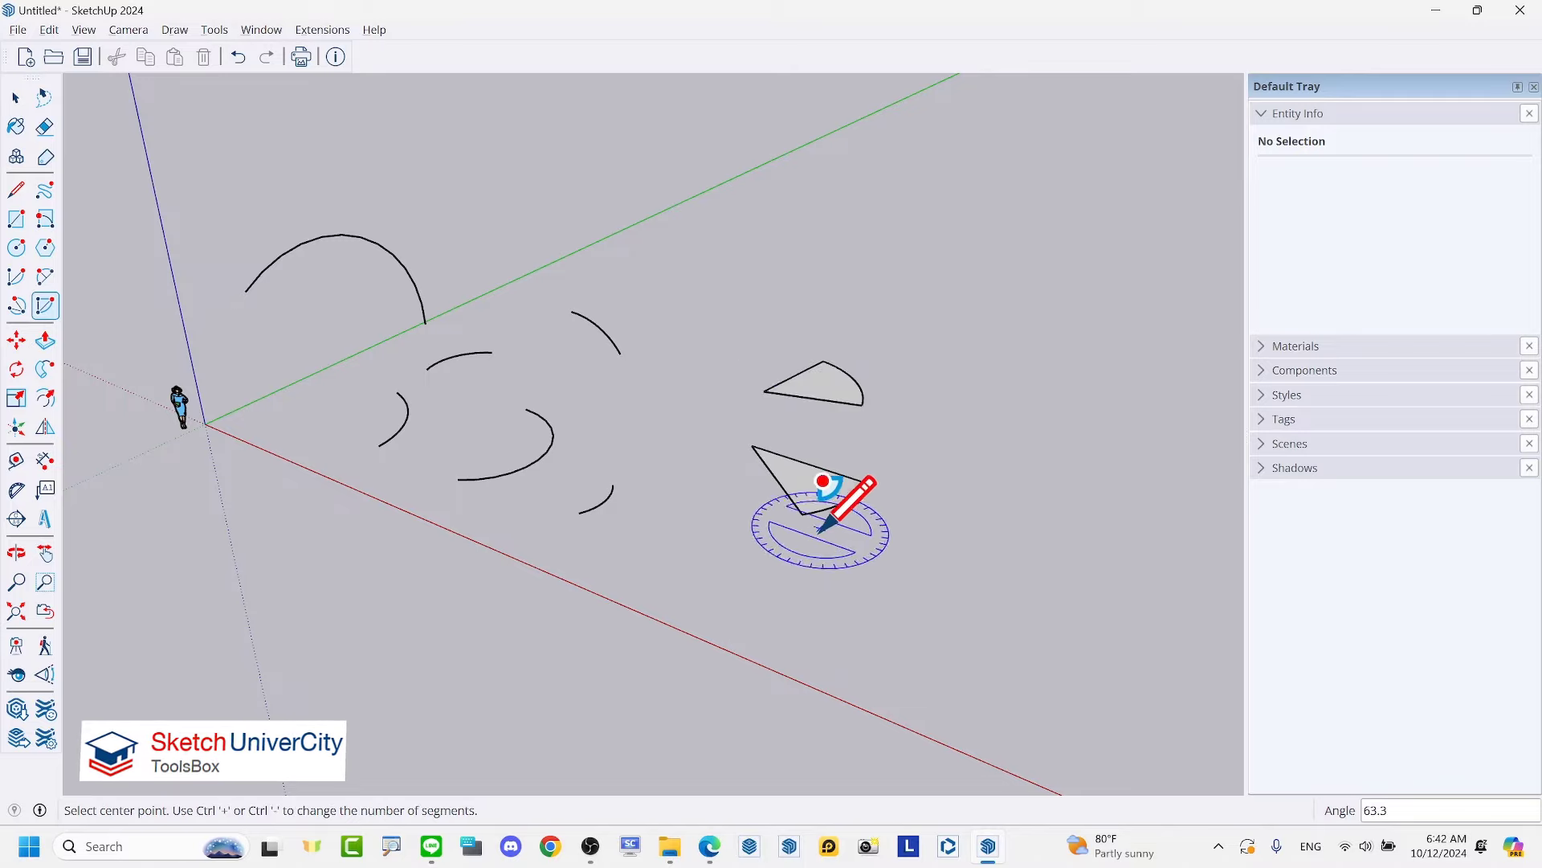
{"action": "left_click", "coordinate": [505, 559]}
{"action": "left_click", "coordinate": [467, 671]}
{"action": "left_click", "coordinate": [663, 637]}
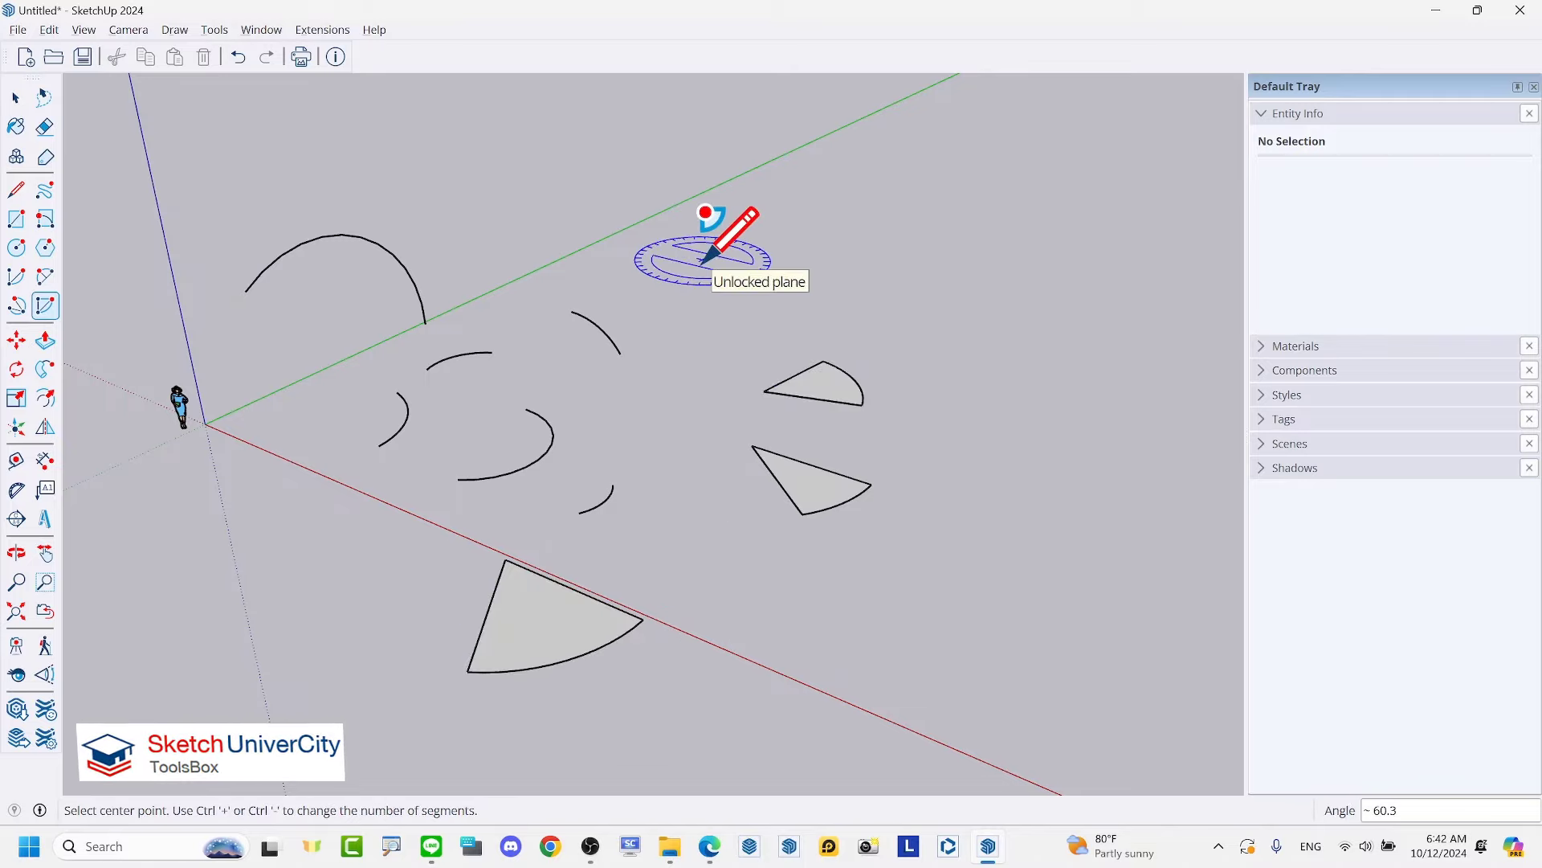
Step: Add an upright pie wedge near the green axis and a large 140-degree pie
{"action": "left_click", "coordinate": [664, 297]}
{"action": "left_click", "coordinate": [663, 138]}
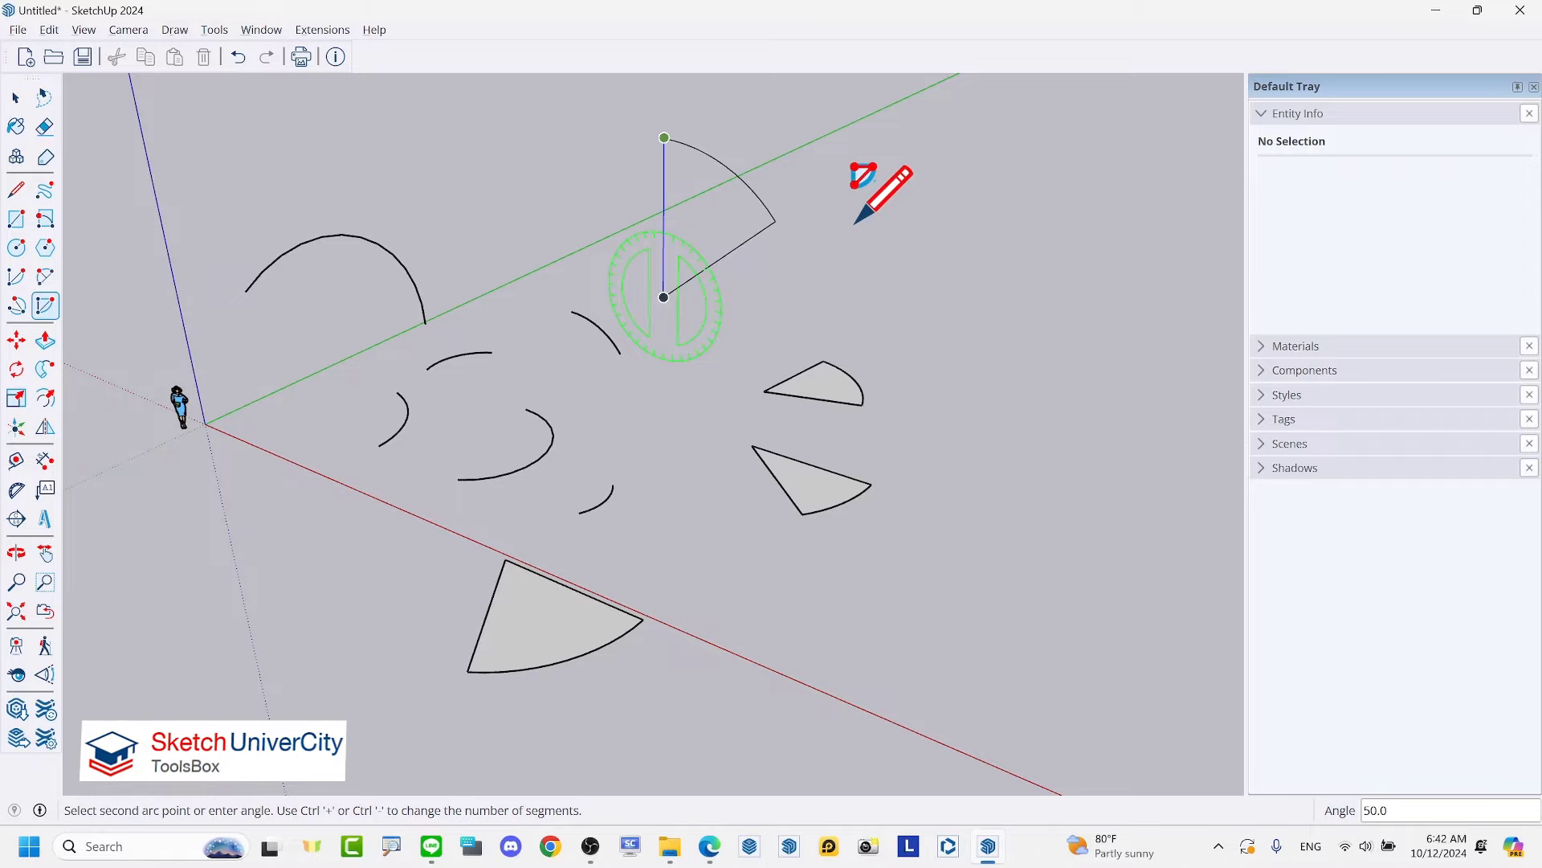
{"action": "left_click", "coordinate": [775, 221]}
{"action": "left_click", "coordinate": [502, 263]}
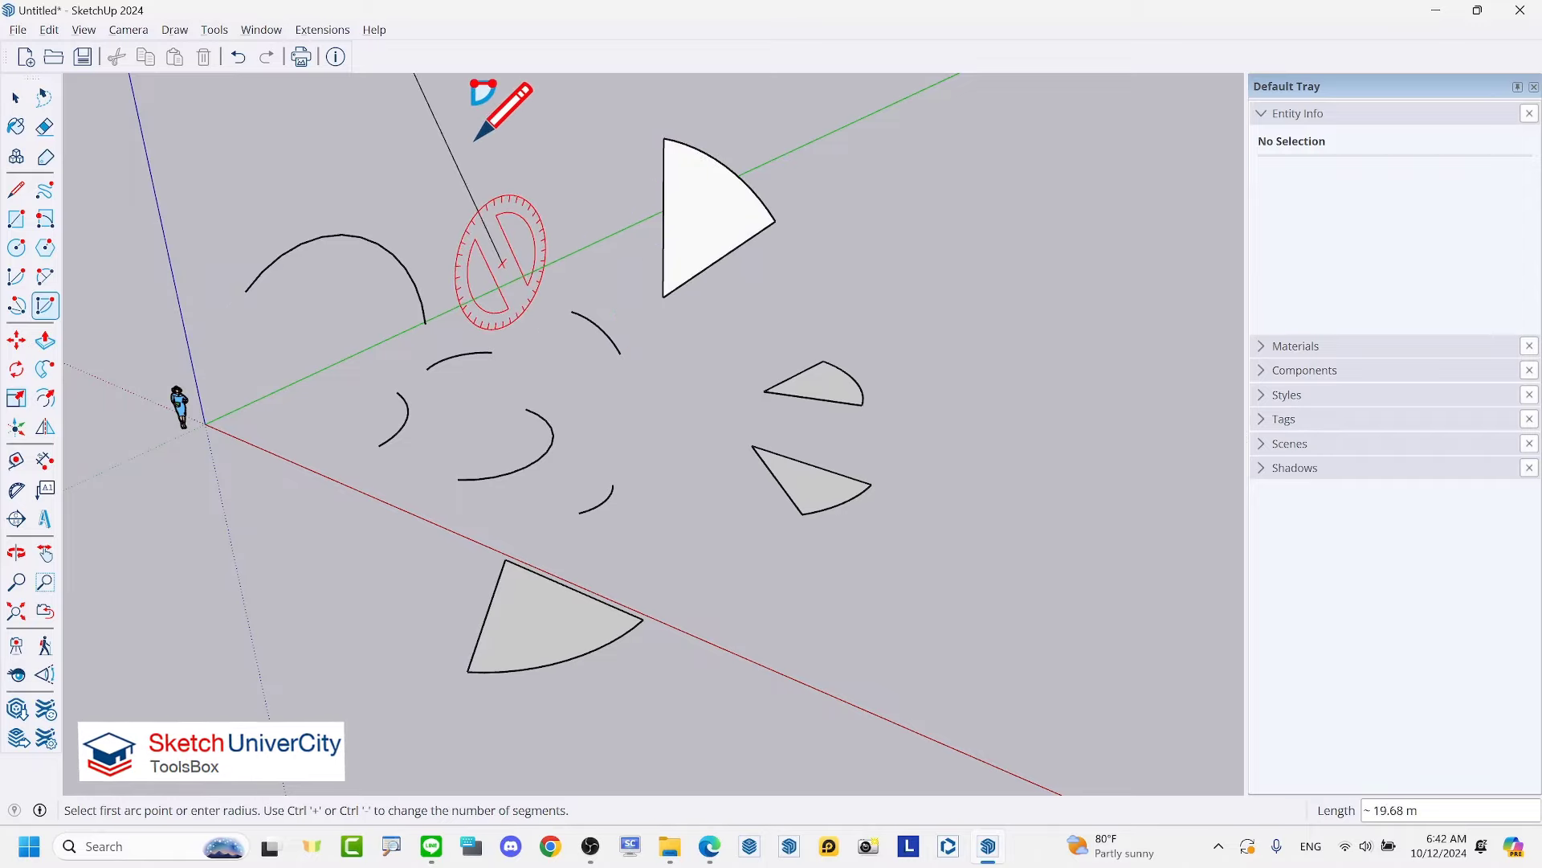
{"action": "left_click", "coordinate": [473, 138]}
{"action": "scroll", "coordinate": [466, 208], "scroll_direction": "down", "scroll_amount": 2}
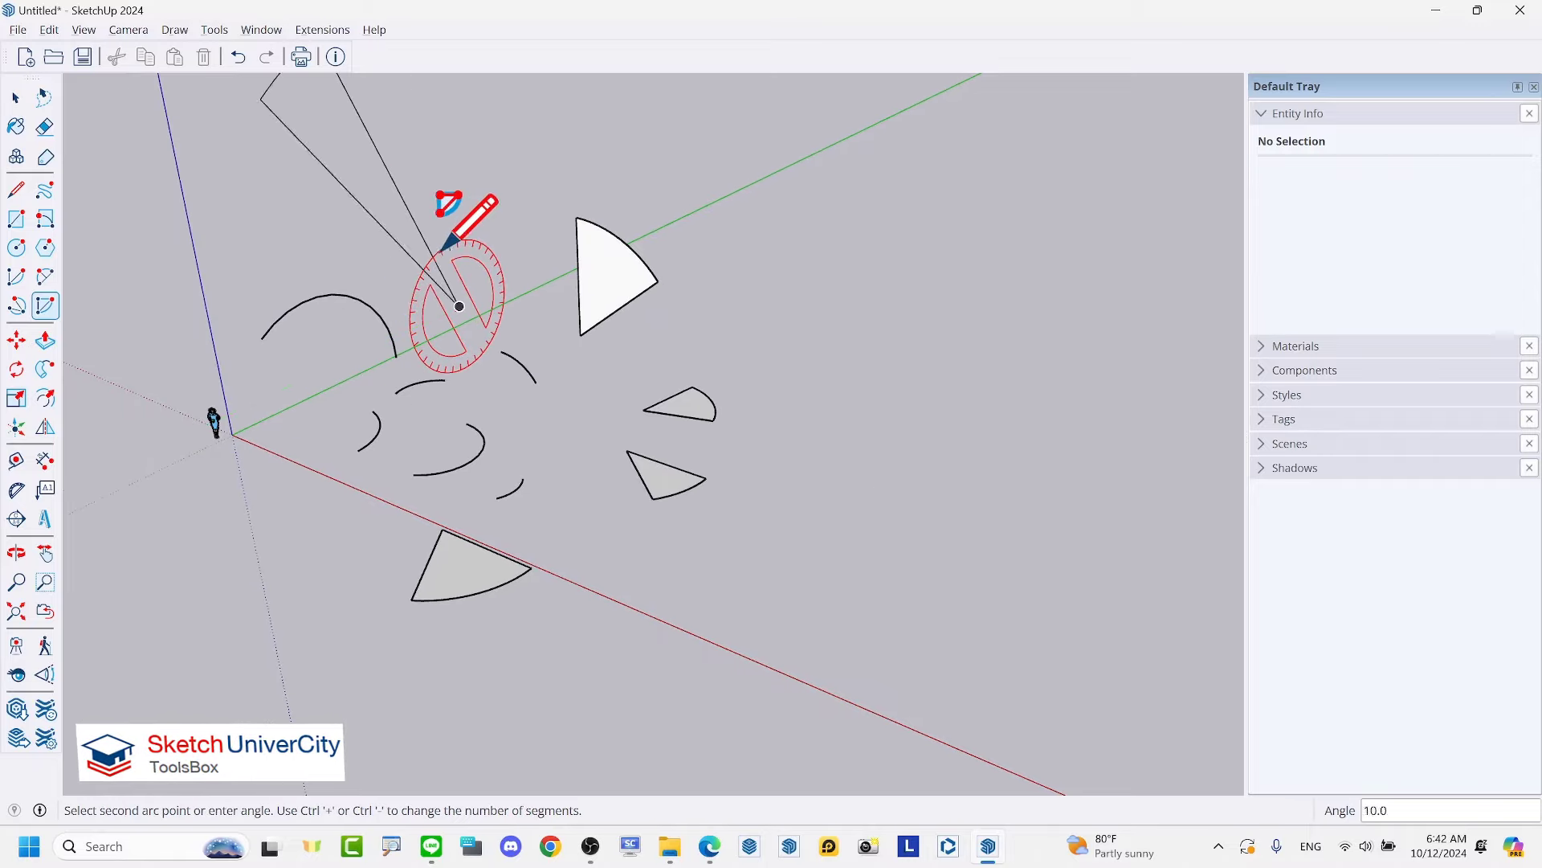
{"action": "left_click", "coordinate": [707, 315]}
{"action": "mouse_move", "coordinate": [709, 315]}
{"action": "middle_mouse_down"}
{"action": "mouse_move", "coordinate": [727, 345]}
{"action": "mouse_move", "coordinate": [600, 169]}
{"action": "mouse_move", "coordinate": [448, 220]}
{"action": "mouse_move", "coordinate": [554, 254]}
{"action": "mouse_move", "coordinate": [629, 307]}
{"action": "middle_mouse_up"}
{"action": "scroll", "coordinate": [561, 335], "scroll_direction": "down", "scroll_amount": 2}
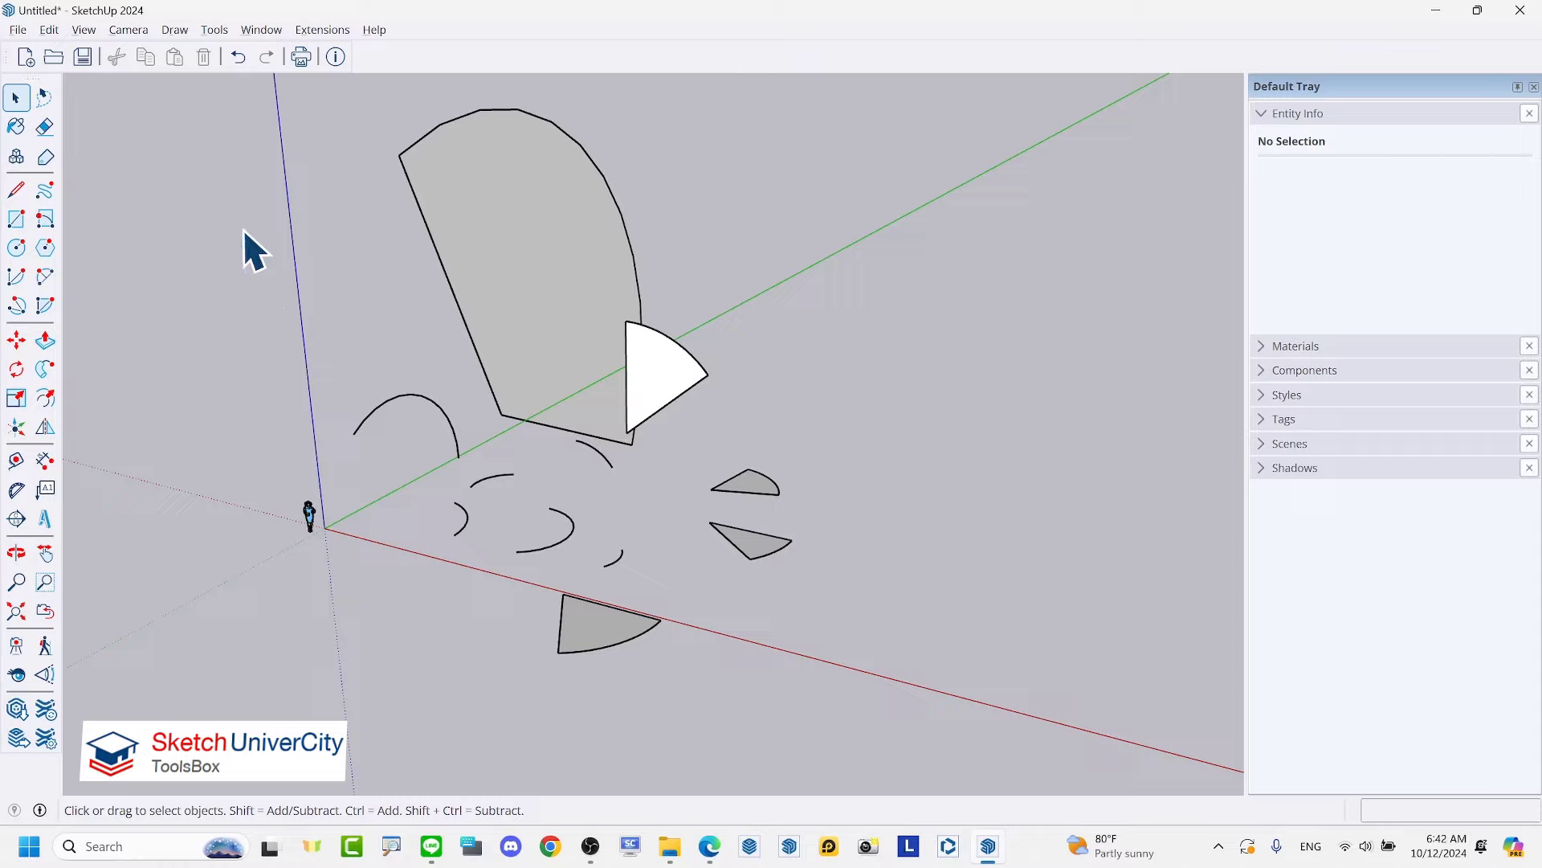
{"action": "scroll", "coordinate": [243, 230], "scroll_direction": "up", "scroll_amount": 1}
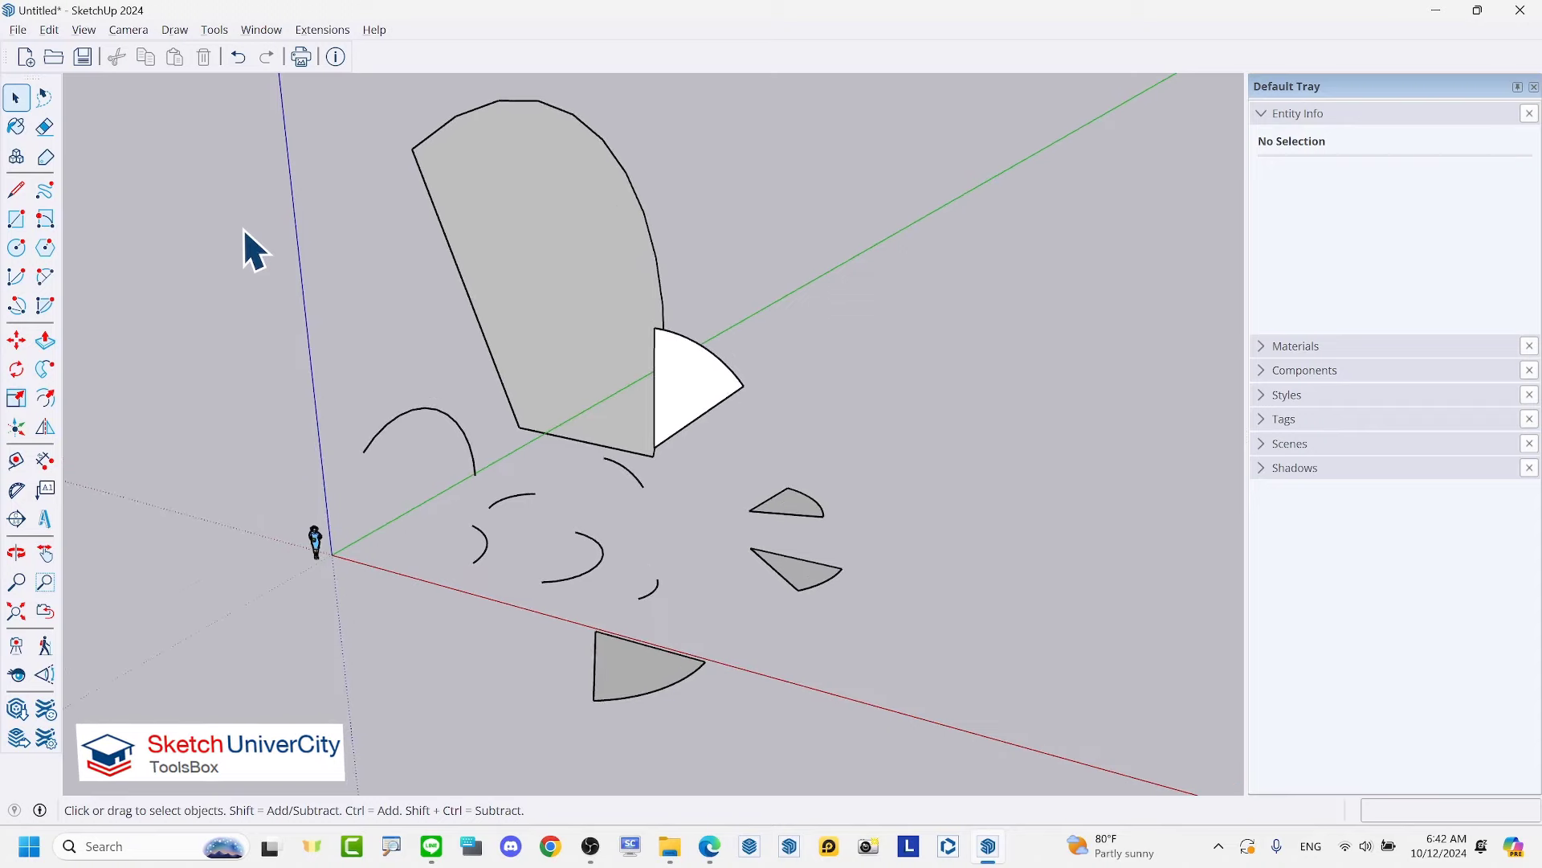